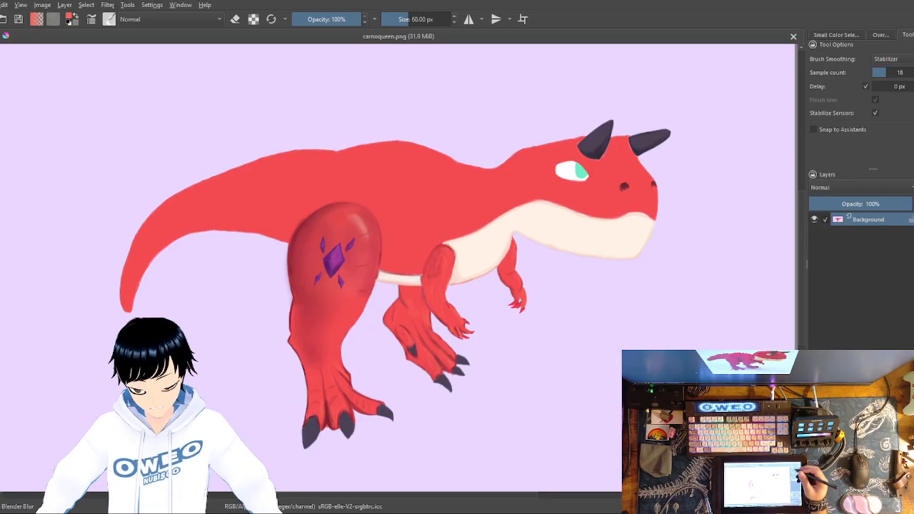
click(792, 36)
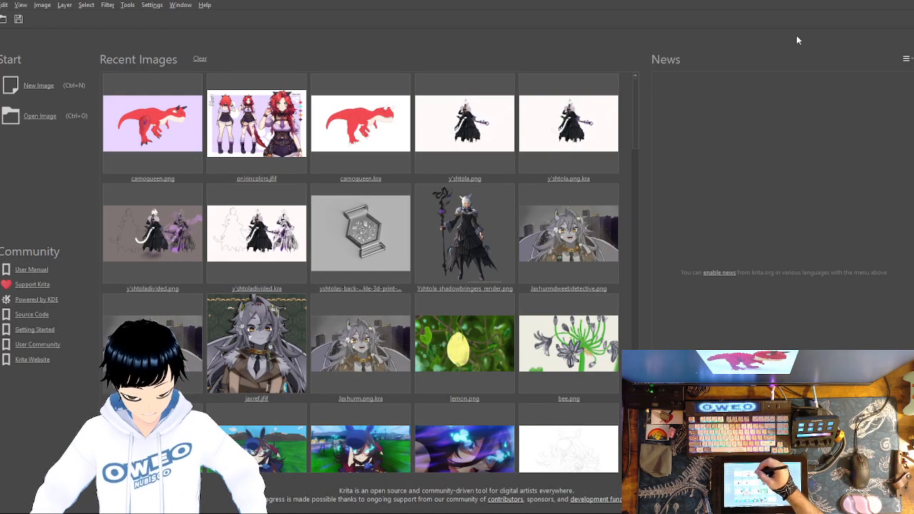
click(362, 126)
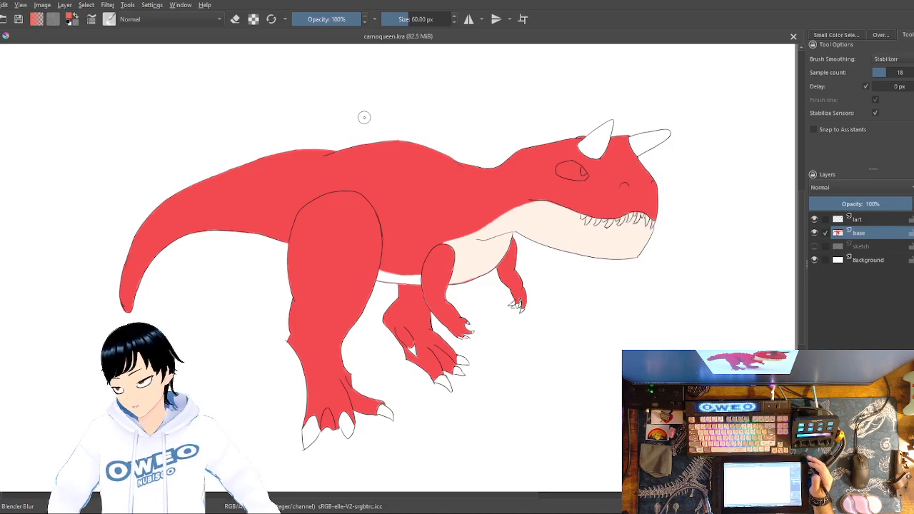
click(792, 36)
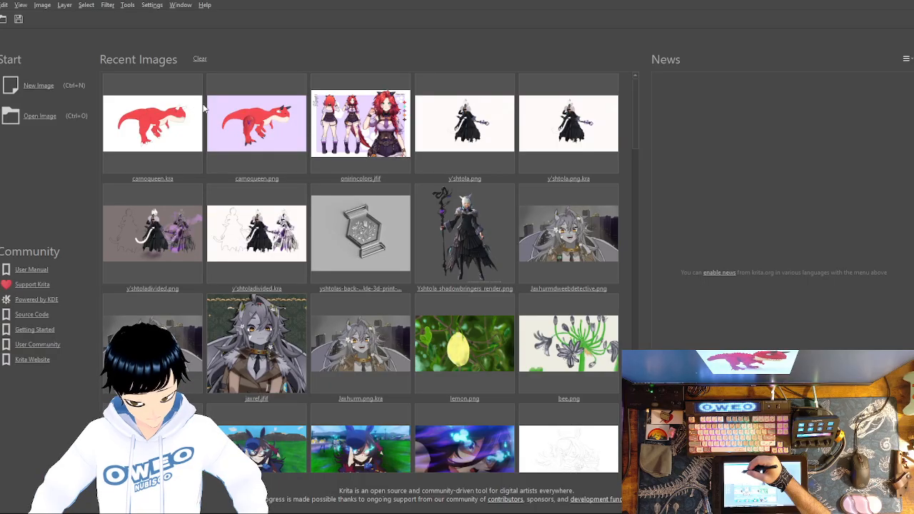
click(323, 137)
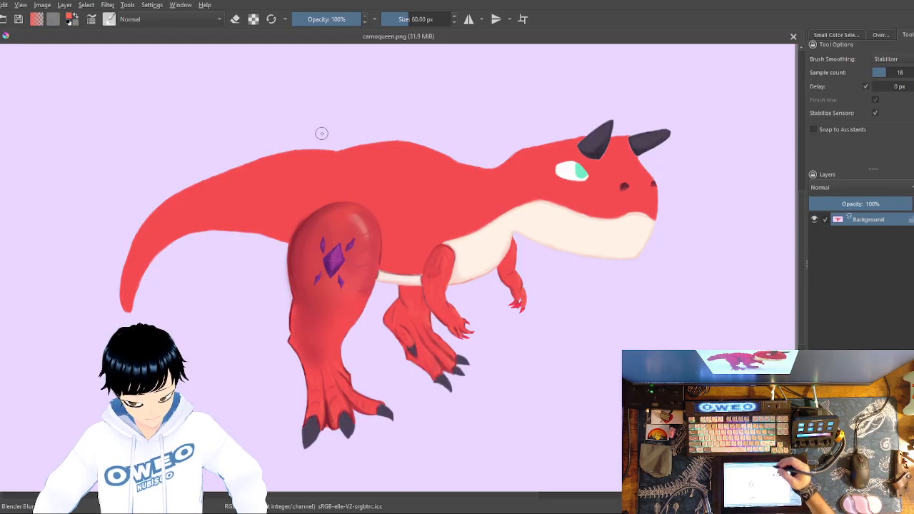
click(792, 36)
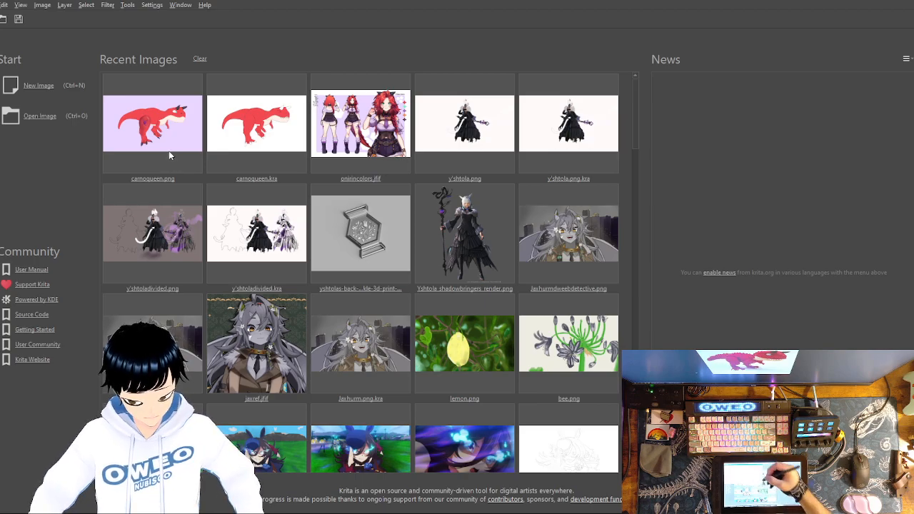
Open the layered carnoqueen.png.kra alongside the onirincolors.jfif reference image and bring the dinosaur document to the front.
click(380, 229)
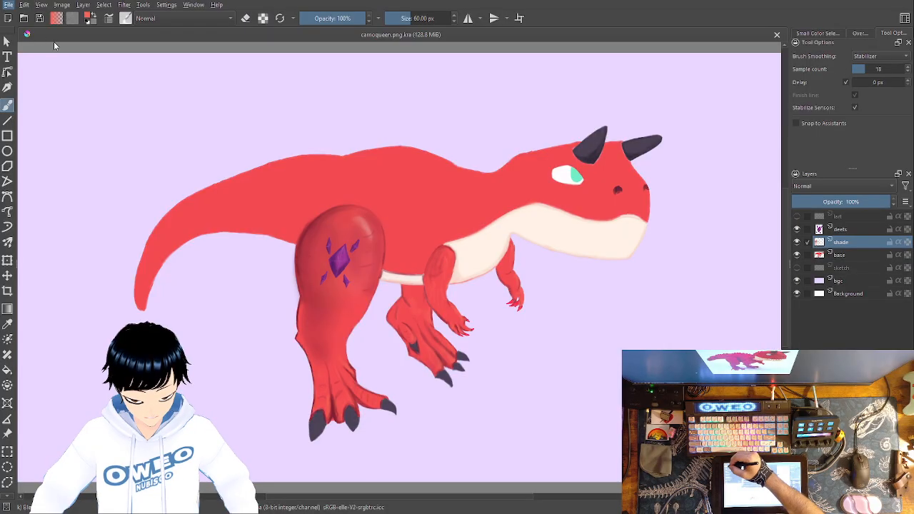
click(314, 111)
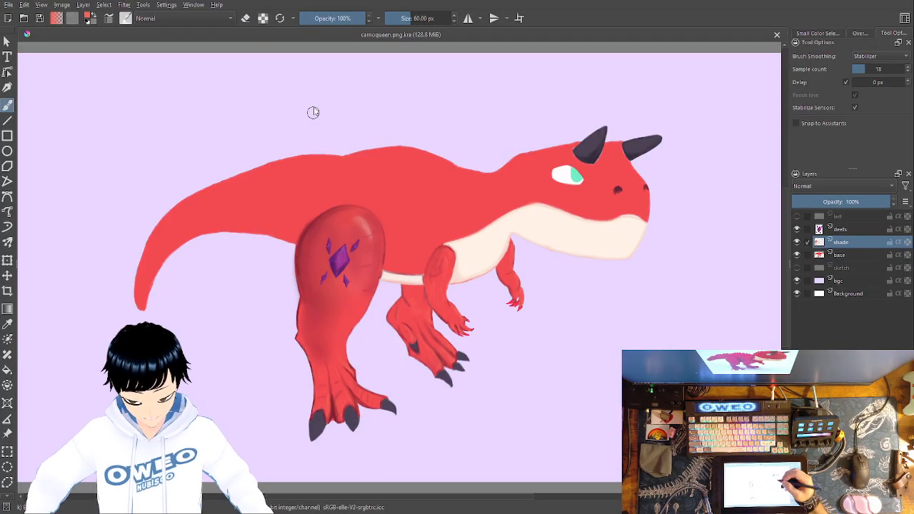
drag(476, 35, 106, 44)
click(595, 40)
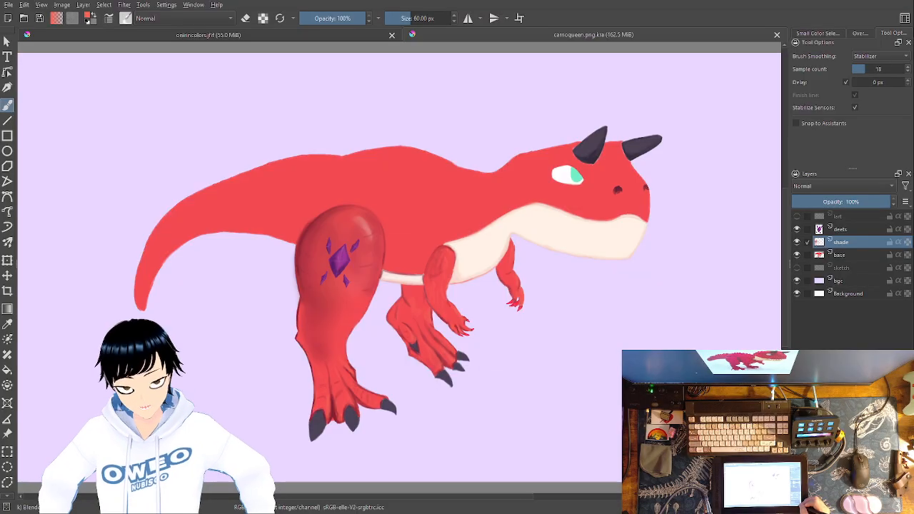
key(ctrl+plus)
key(ctrl+minus)
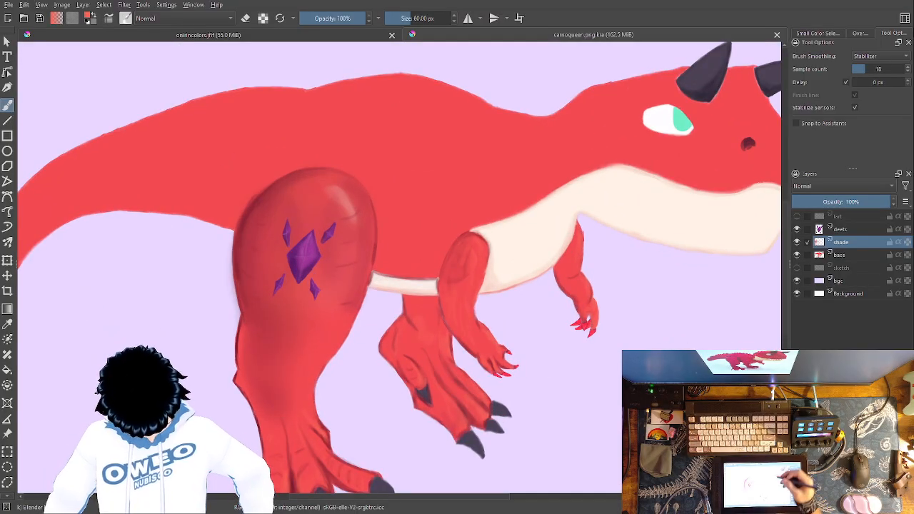
Sample a dark maroon from the shaded lower hair of the large character in the reference image.
click(350, 36)
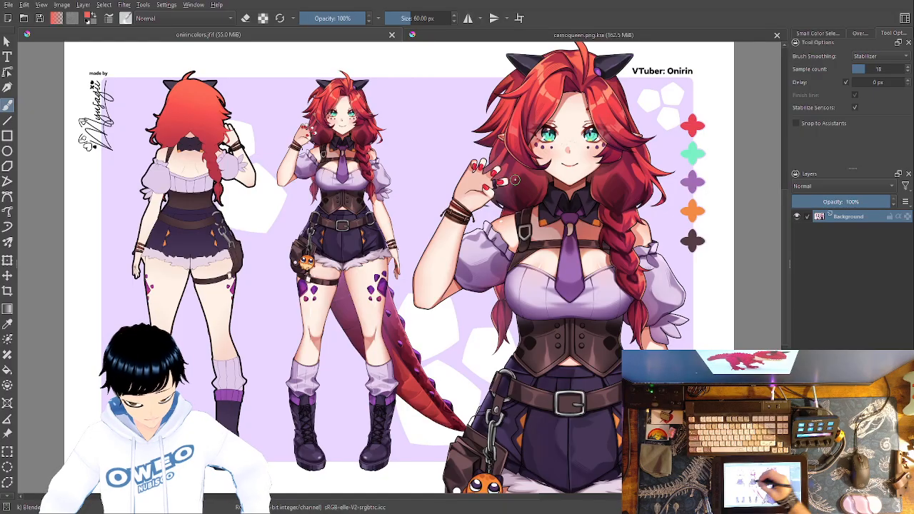
click(8, 325)
click(533, 183)
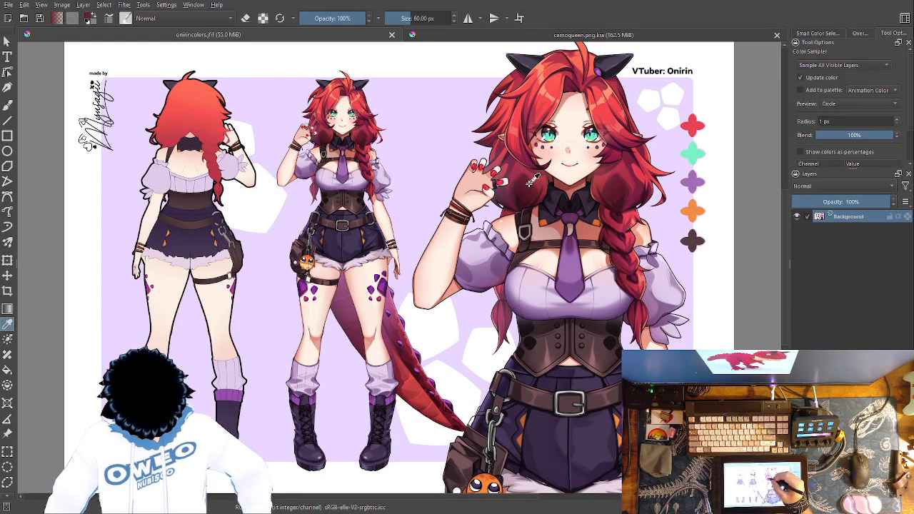
click(533, 178)
Line the upper front edge of the dinosaur's eye in maroon on the shade layer, using a 15 px Wet Paint brush.
click(610, 35)
drag(545, 281, 359, 312)
scroll(360, 311, up, 5)
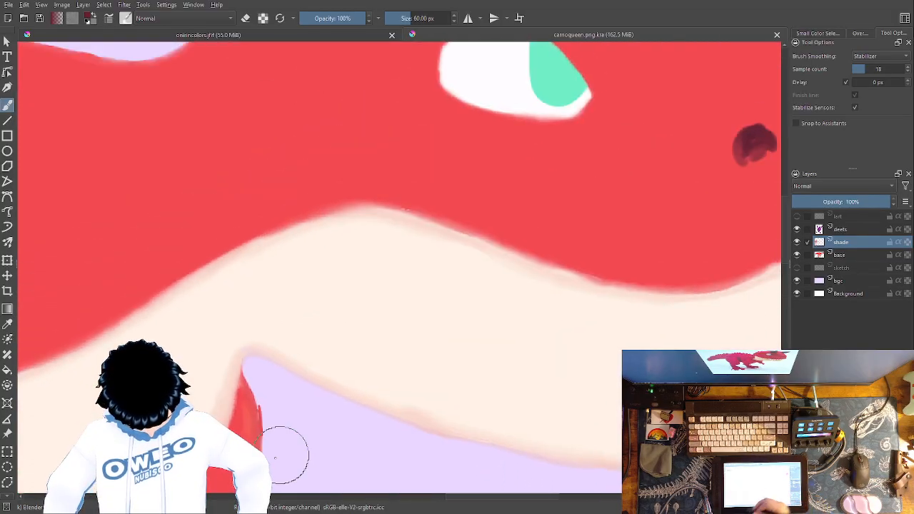
drag(517, 240, 415, 422)
right_click(508, 293)
click(494, 349)
drag(484, 266, 490, 282)
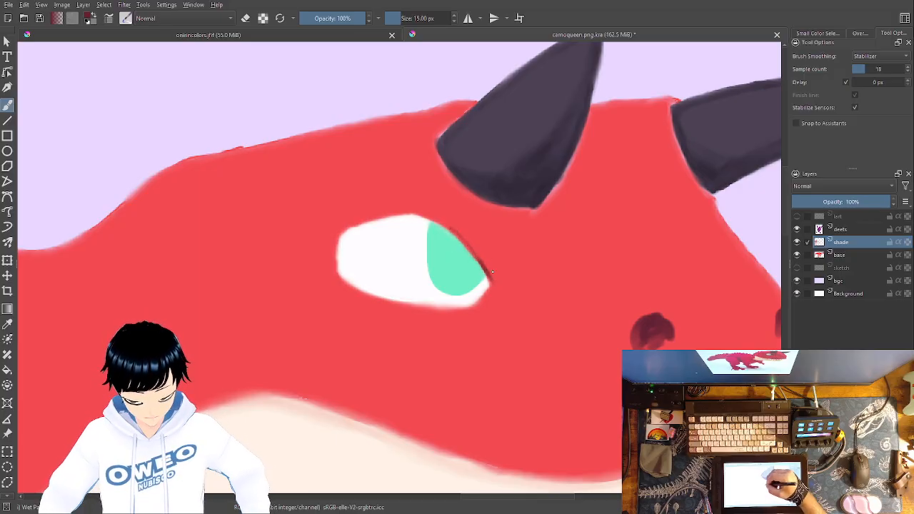
drag(459, 237, 427, 219)
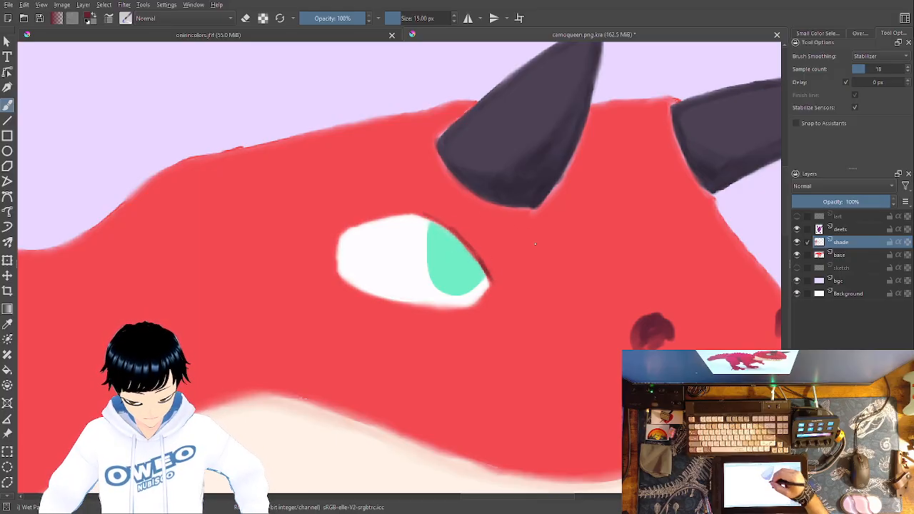
Lower the brush opacity to 48% and outline the rest of the eye, adding a darkened lower eyelid line beneath it.
right_click(534, 239)
click(671, 197)
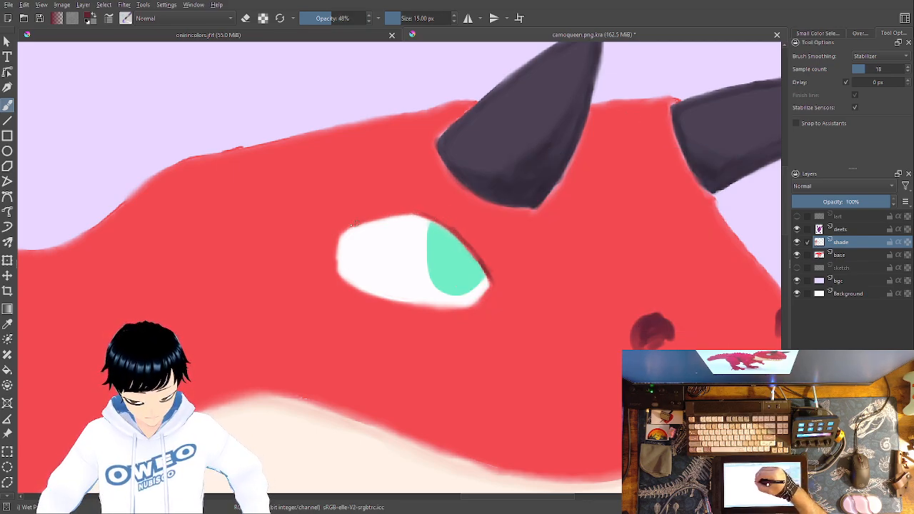
mouse_move(438, 215)
mouse_down()
mouse_move(345, 225)
mouse_move(412, 208)
mouse_move(432, 215)
mouse_move(361, 222)
mouse_move(336, 247)
mouse_up()
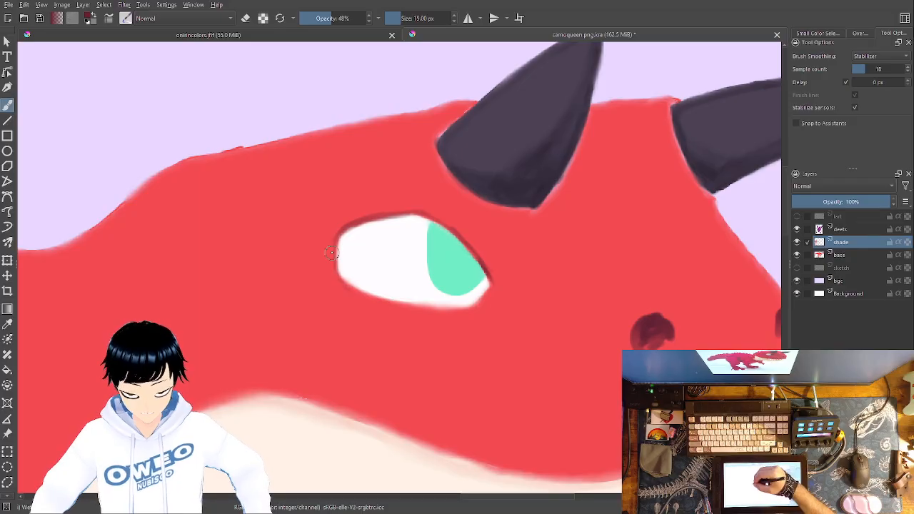
mouse_move(343, 284)
mouse_down()
mouse_move(413, 326)
mouse_move(446, 327)
mouse_up()
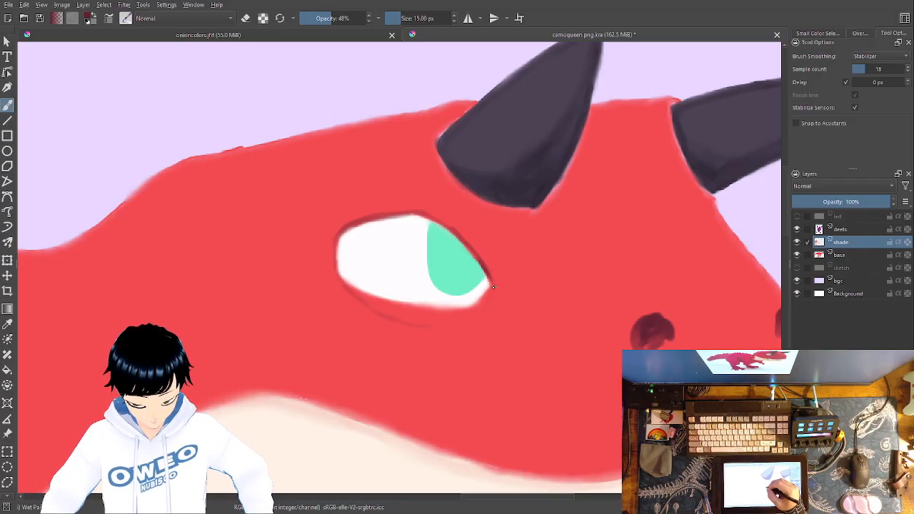
drag(491, 300, 464, 320)
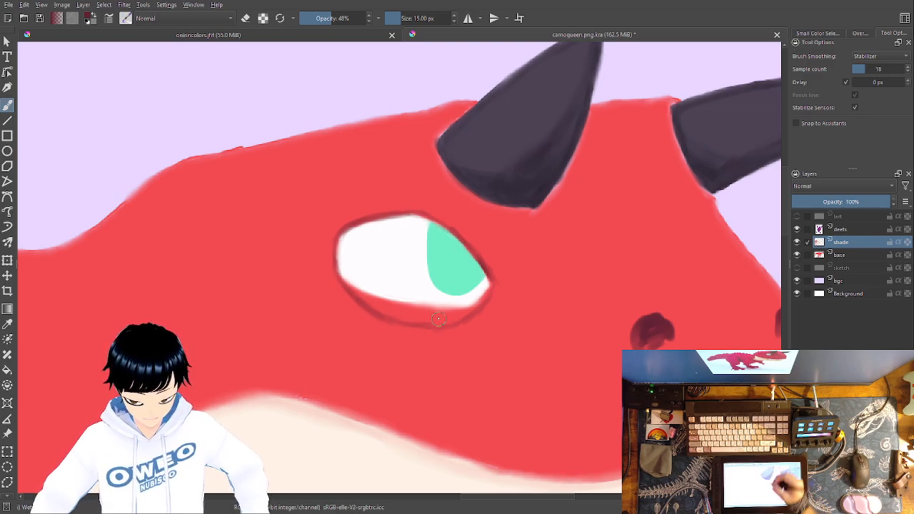
mouse_move(471, 315)
mouse_down()
mouse_move(445, 325)
mouse_move(359, 312)
mouse_up()
mouse_move(490, 296)
mouse_down()
mouse_move(460, 321)
mouse_move(410, 322)
mouse_move(359, 306)
mouse_move(380, 308)
mouse_move(358, 303)
mouse_up()
Reshape the rear part of the lower eyelid line using the Distort Move brush at 30.22 px.
right_click(406, 326)
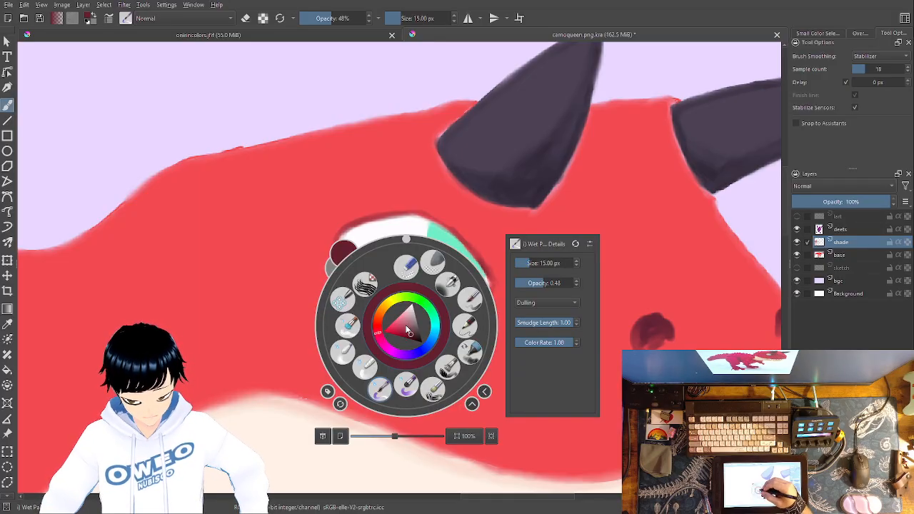
click(346, 304)
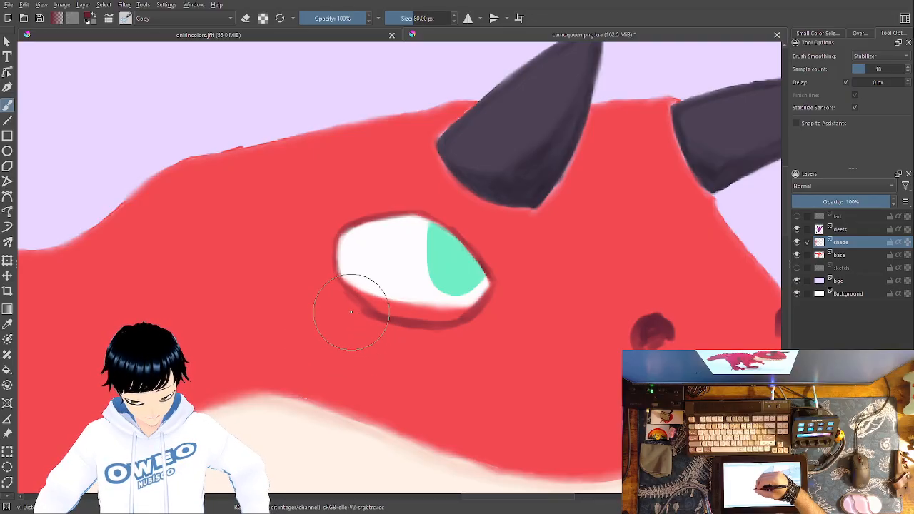
right_click(345, 309)
drag(544, 199, 552, 195)
click(500, 122)
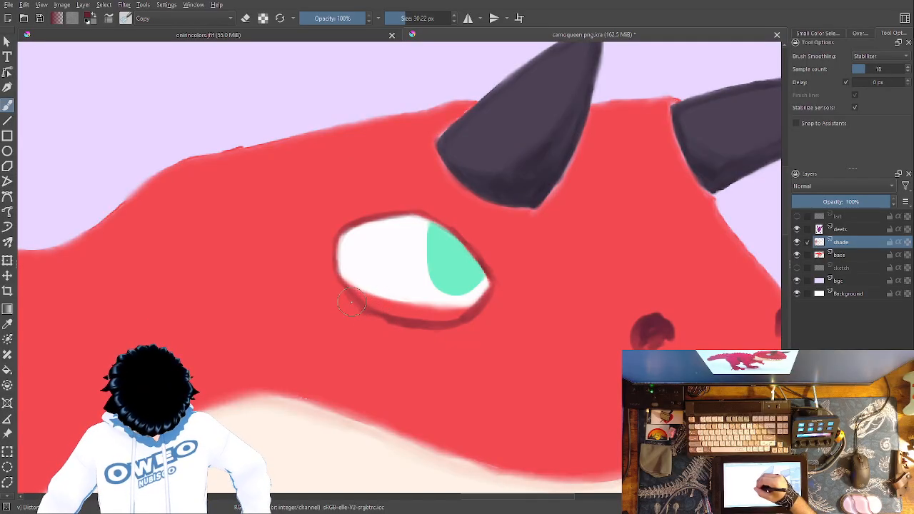
mouse_move(356, 307)
mouse_down()
mouse_move(357, 324)
mouse_move(365, 315)
mouse_move(382, 336)
mouse_move(394, 326)
mouse_move(401, 337)
mouse_up()
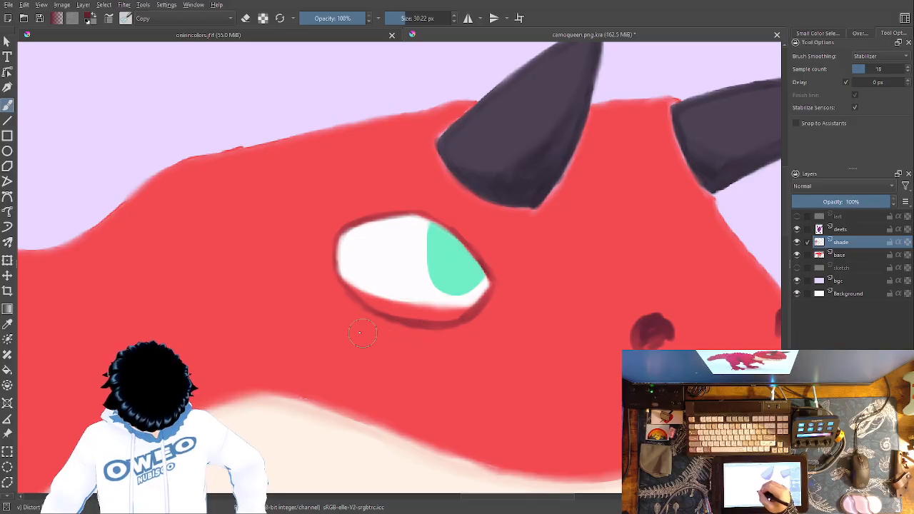
mouse_move(364, 277)
mouse_down()
mouse_move(367, 290)
mouse_move(402, 308)
mouse_up()
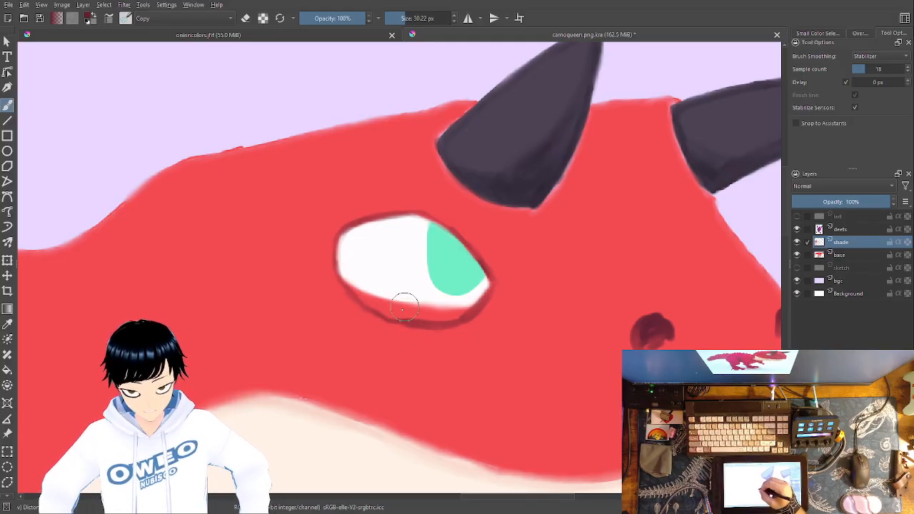
Return to the Wet Paint brush, sample a deeper red from the reference character's hair and shade the inside of the lower eyelid.
right_click(549, 365)
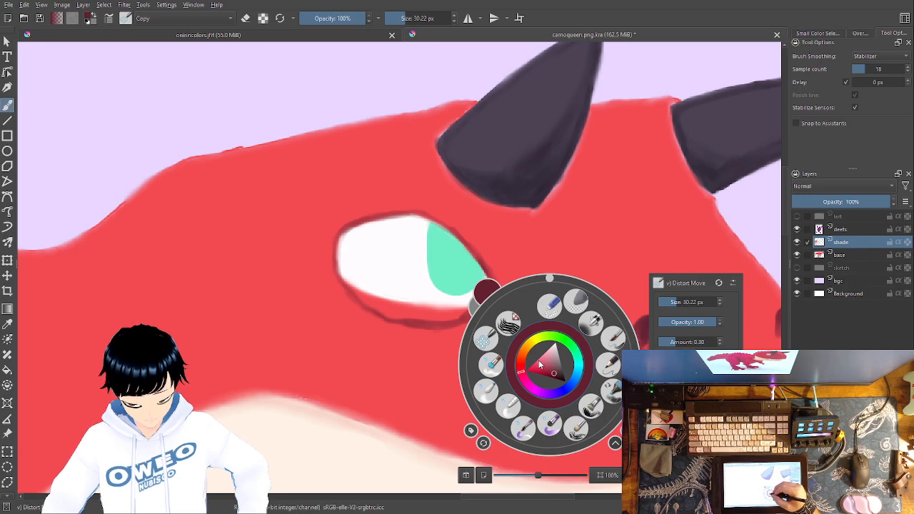
click(523, 428)
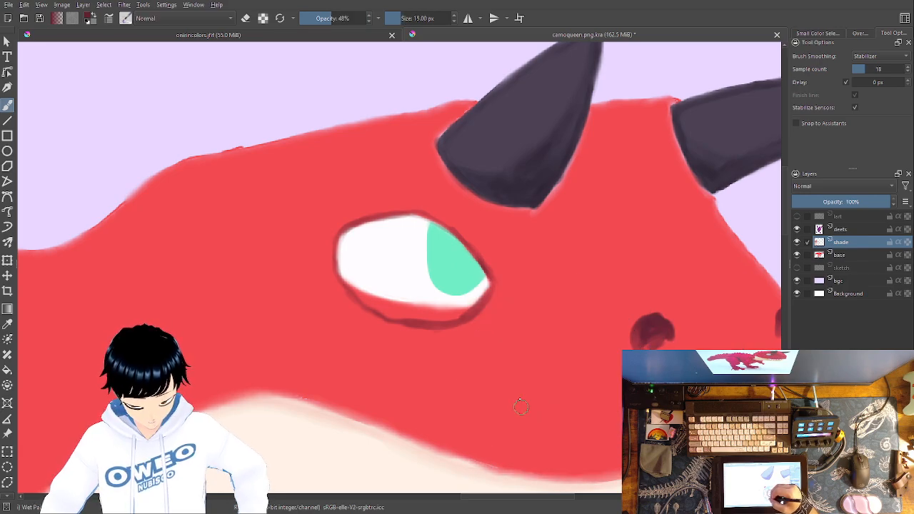
click(363, 33)
click(517, 143)
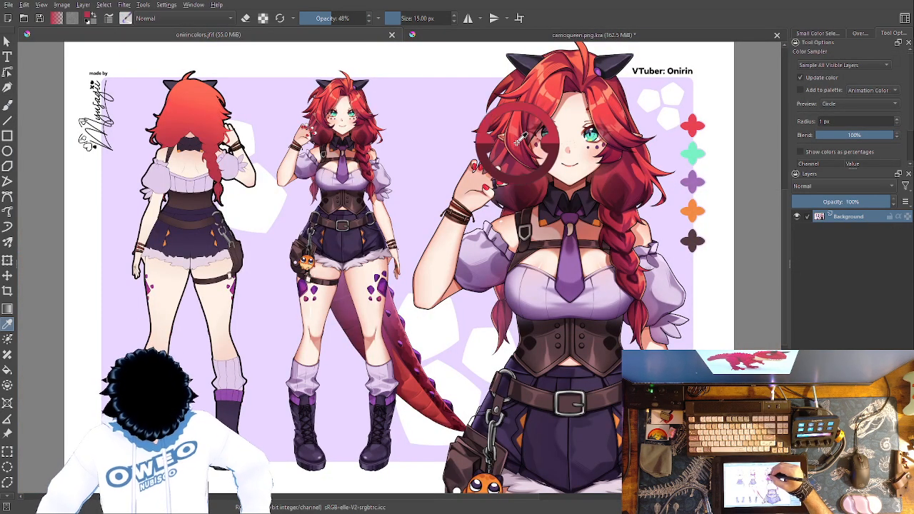
click(518, 36)
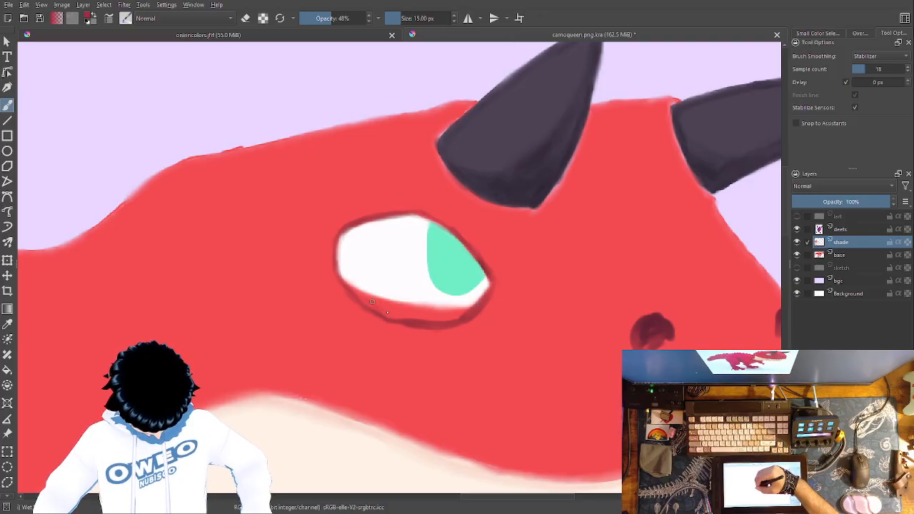
mouse_move(438, 314)
mouse_down()
mouse_move(391, 308)
mouse_move(394, 317)
mouse_move(360, 296)
mouse_move(384, 314)
mouse_move(409, 315)
mouse_up()
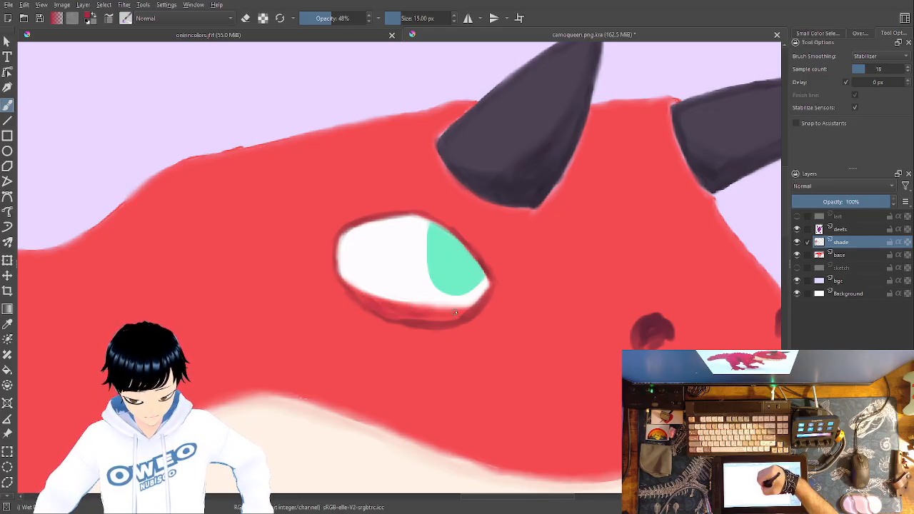
mouse_move(404, 313)
mouse_down()
mouse_move(459, 314)
mouse_move(399, 312)
mouse_up()
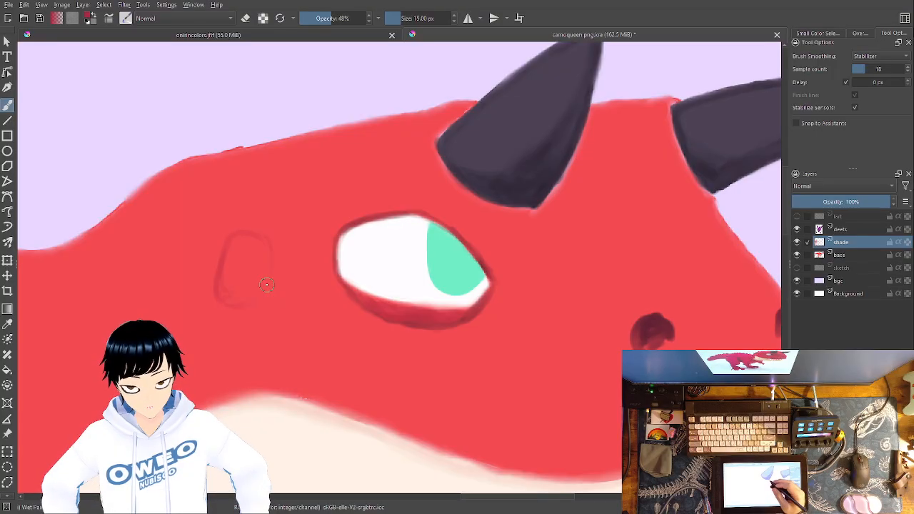
Paint a curved crease and a darker oval ear opening on the head behind the eye.
drag(185, 294, 211, 233)
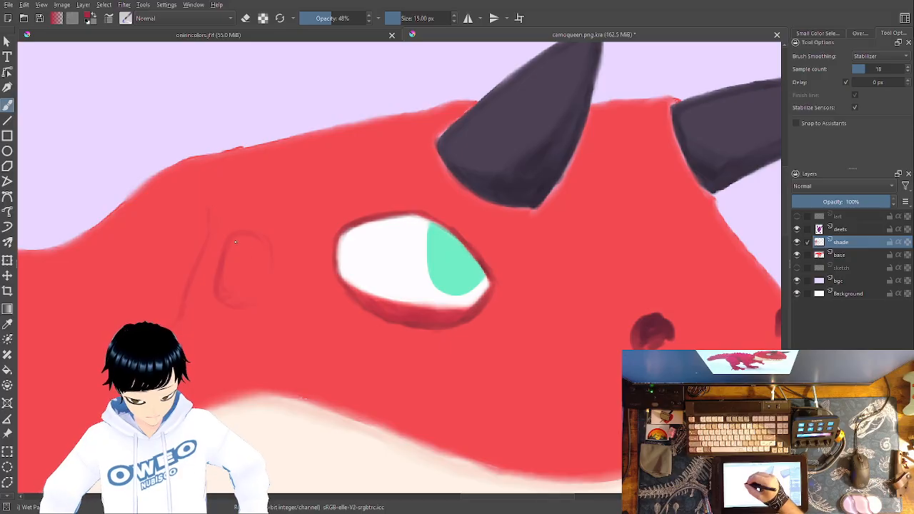
mouse_move(258, 235)
mouse_down()
mouse_move(219, 280)
mouse_move(232, 235)
mouse_move(237, 285)
mouse_move(220, 285)
mouse_move(254, 302)
mouse_move(229, 314)
mouse_up()
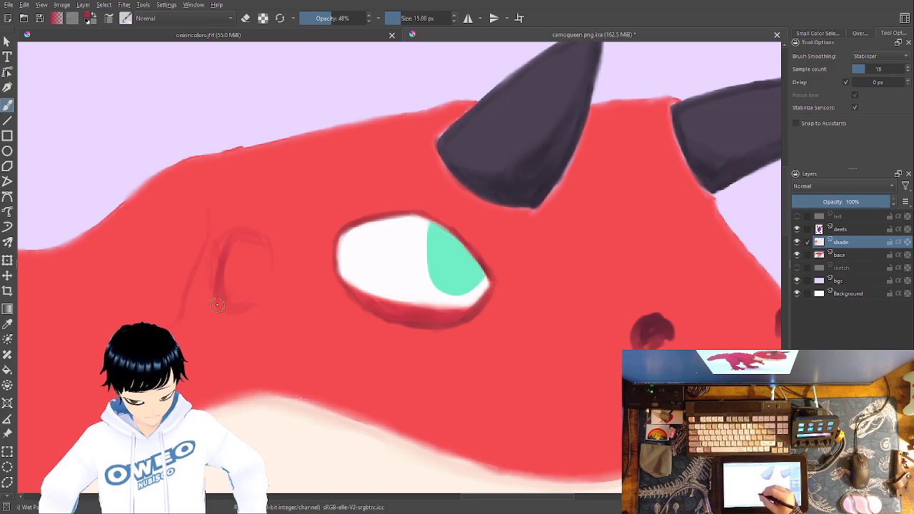
Sample a bright orange-red from the top of the reference character's hair and paint highlights around the eye's front corner and the ear opening.
key(p)
click(360, 35)
click(603, 107)
click(514, 34)
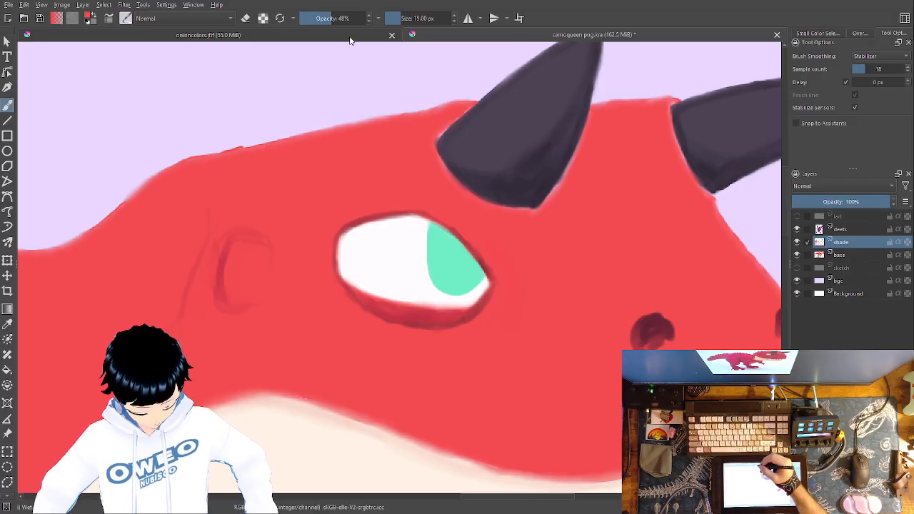
click(377, 35)
click(582, 60)
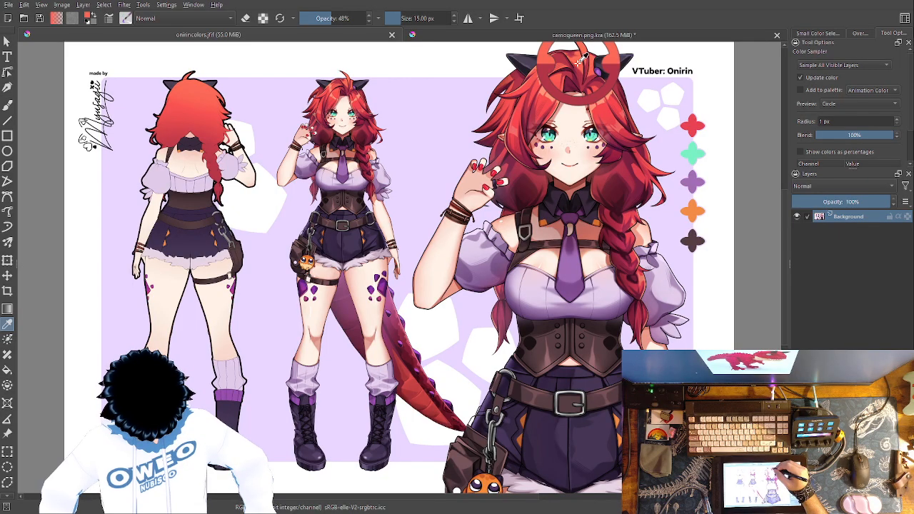
click(583, 35)
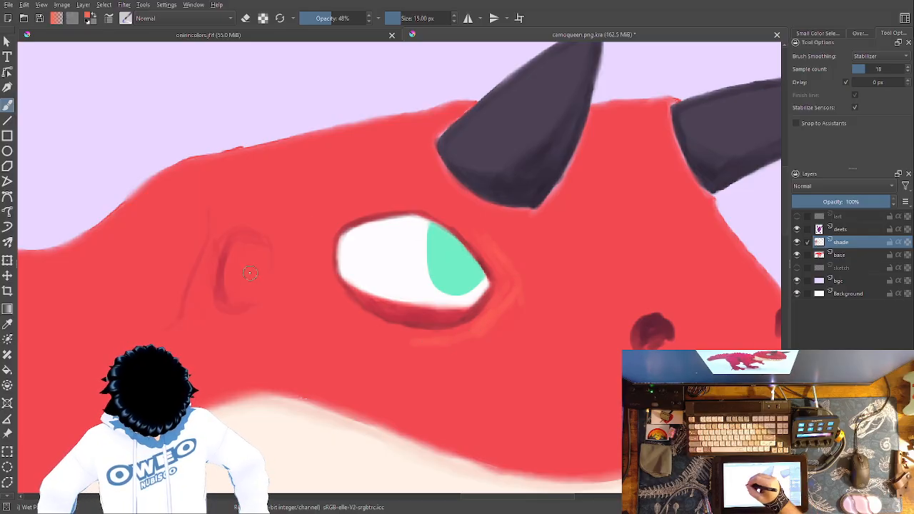
drag(248, 262, 246, 283)
drag(211, 259, 206, 293)
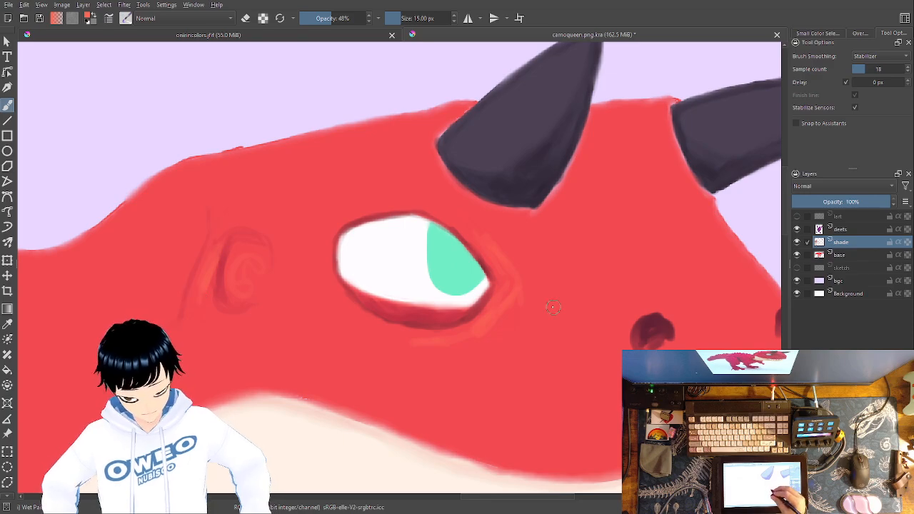
Switch to the Blender Blur brush at 7.61 px and soften the highlights around the eye's front corner and the ear opening.
right_click(561, 280)
click(507, 312)
right_click(513, 307)
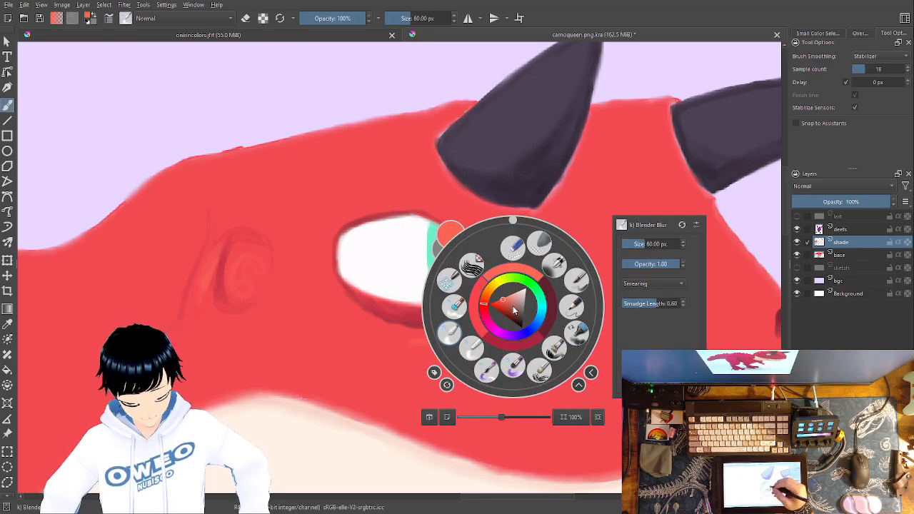
drag(653, 243, 630, 243)
click(637, 204)
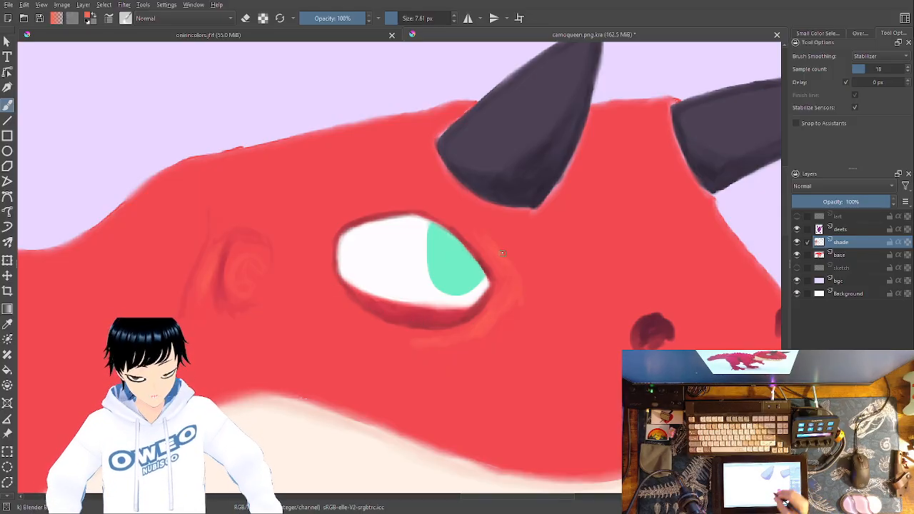
Choose a dark maroon, return to the Wet Paint brush and paint thin shadows around the bases of both horns.
drag(615, 236, 585, 276)
right_click(584, 276)
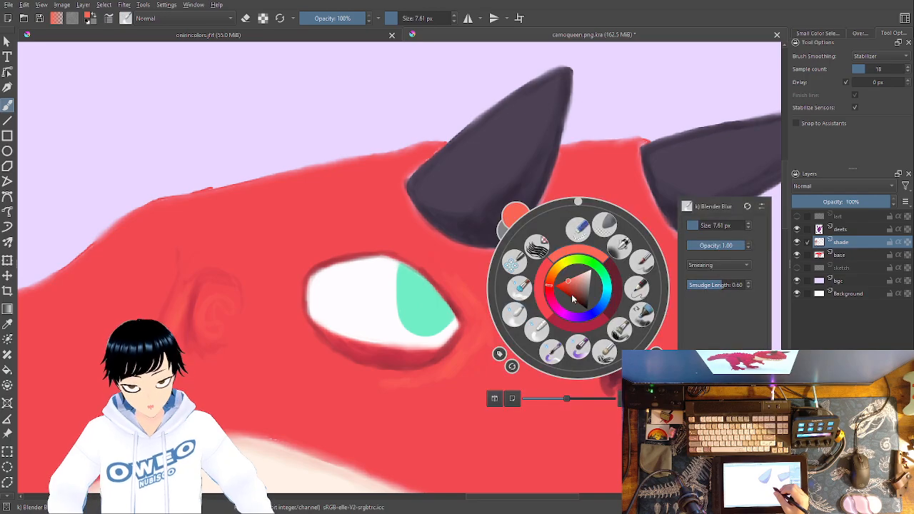
click(615, 279)
right_click(592, 215)
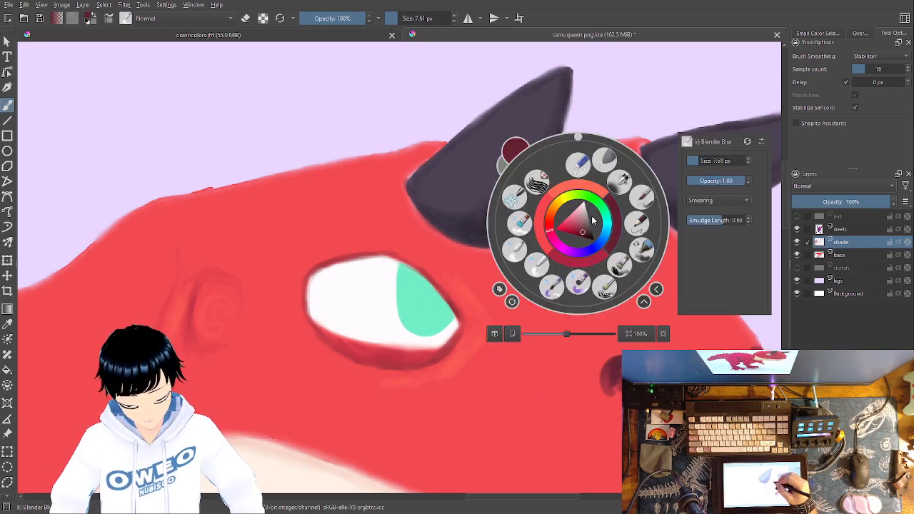
click(558, 287)
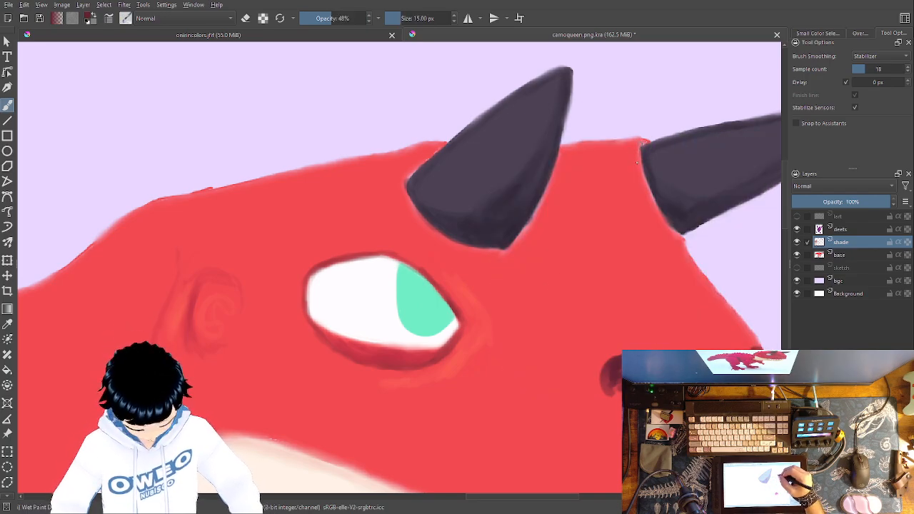
drag(641, 170, 679, 236)
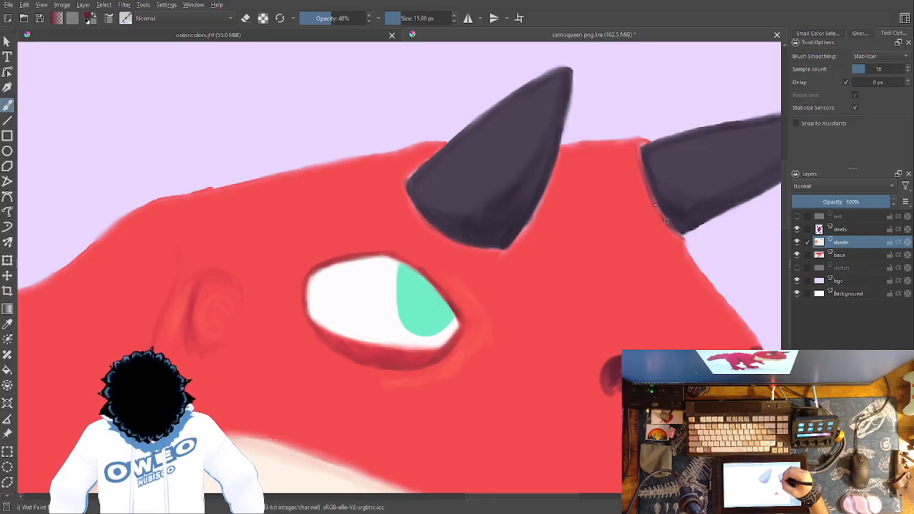
drag(640, 166, 640, 146)
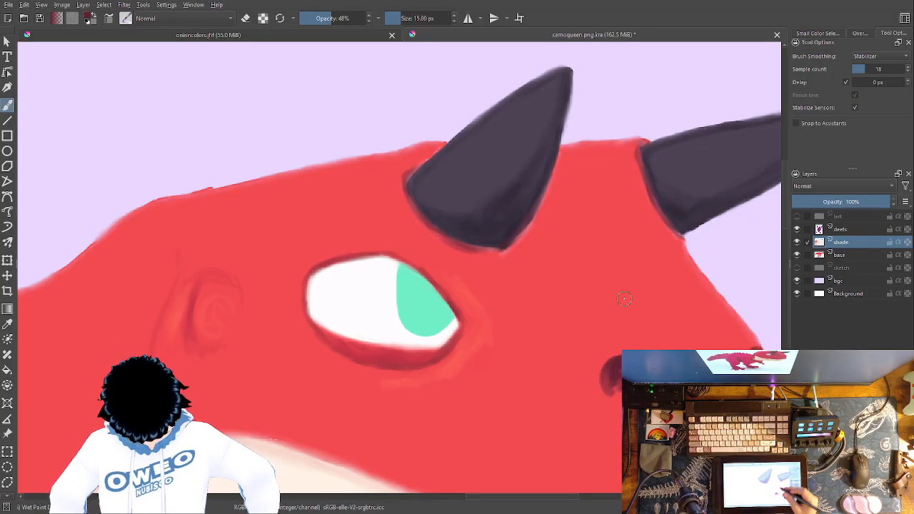
Paint a dark edge down the front of the snout and along the top of the head between the horns.
drag(493, 363, 342, 342)
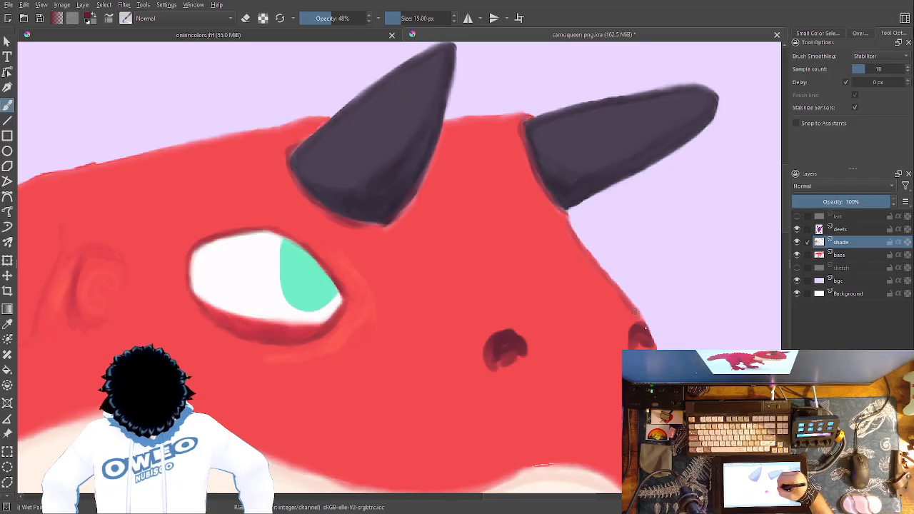
drag(625, 298, 577, 214)
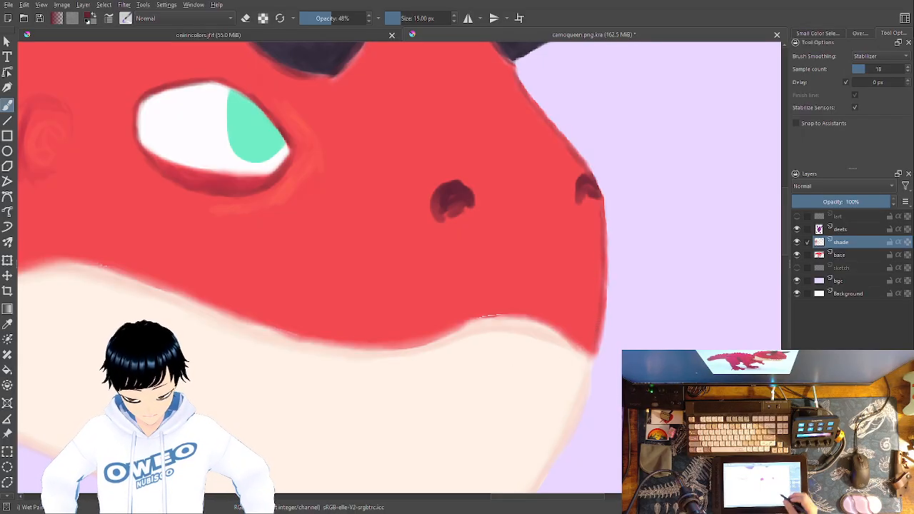
drag(499, 249, 631, 456)
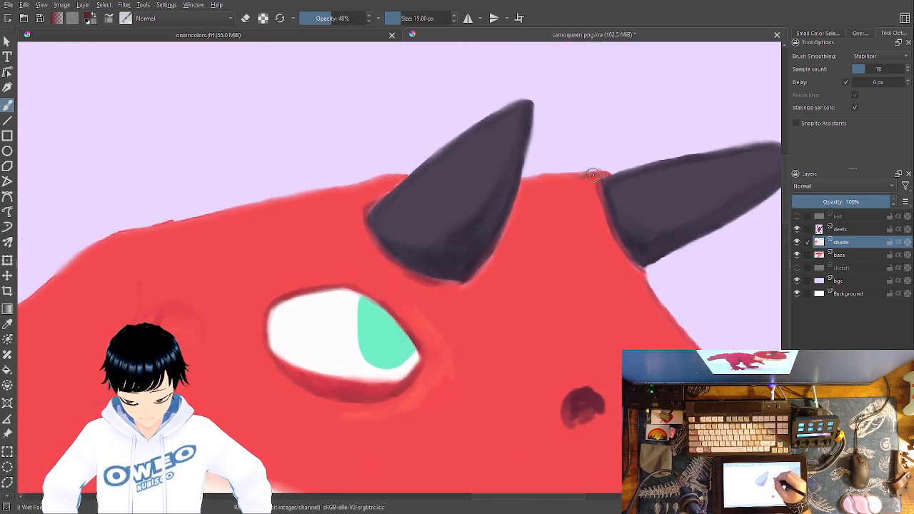
mouse_move(569, 177)
mouse_down()
mouse_move(528, 180)
mouse_move(517, 197)
mouse_move(520, 190)
mouse_up()
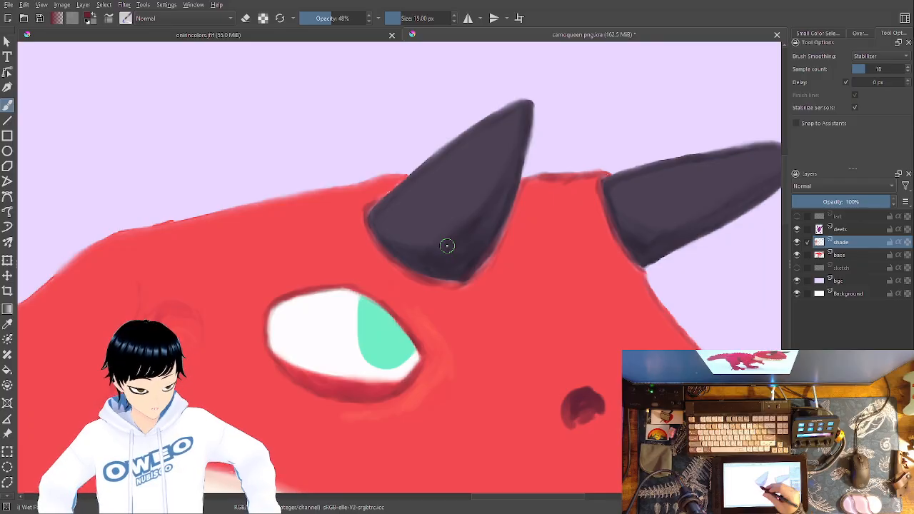
Paint a dark edge from the near horn back along the top of the head, undoing and redoing the first stroke.
drag(447, 246, 706, 340)
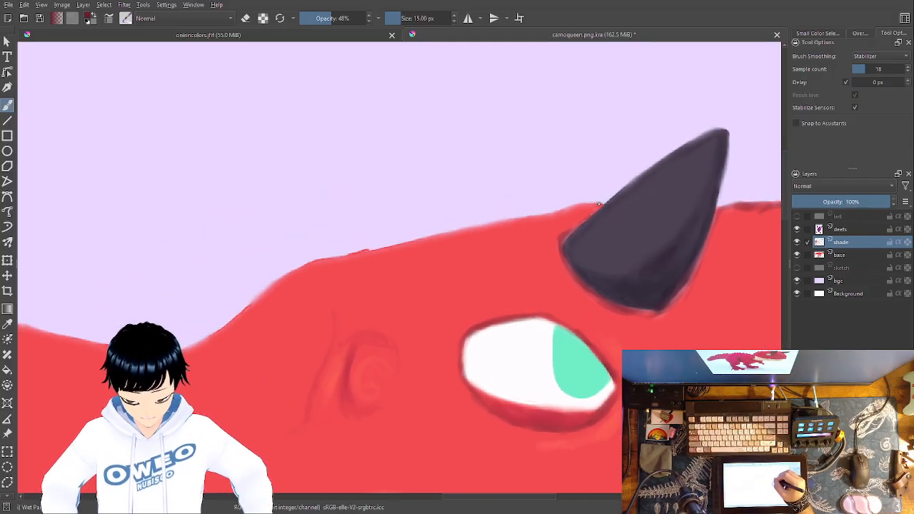
drag(598, 205, 508, 215)
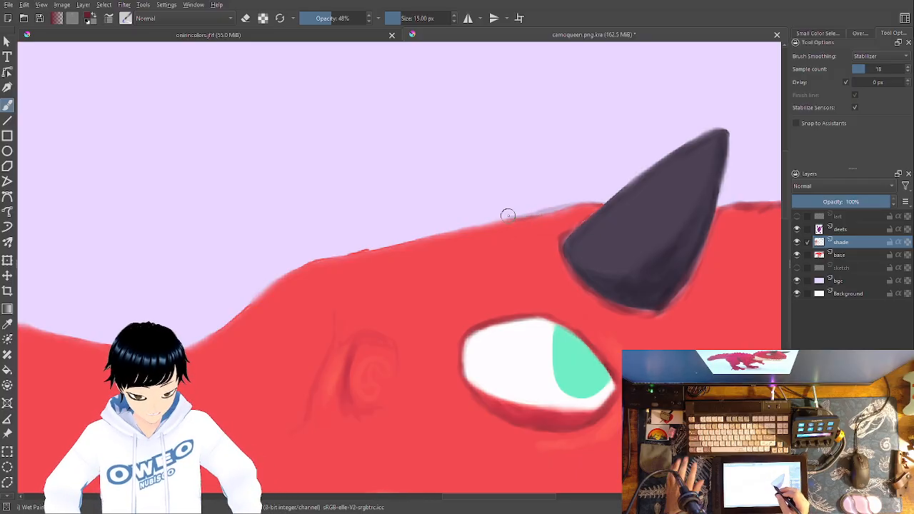
key(ctrl+z)
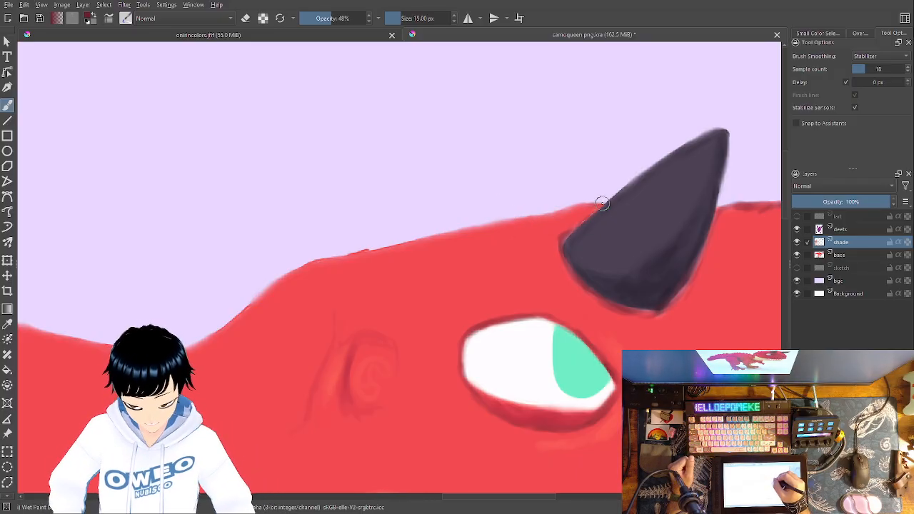
drag(573, 209, 294, 269)
Continue the dark edge down the back of the head and through the dip of the neck toward the shoulder.
drag(491, 329, 663, 270)
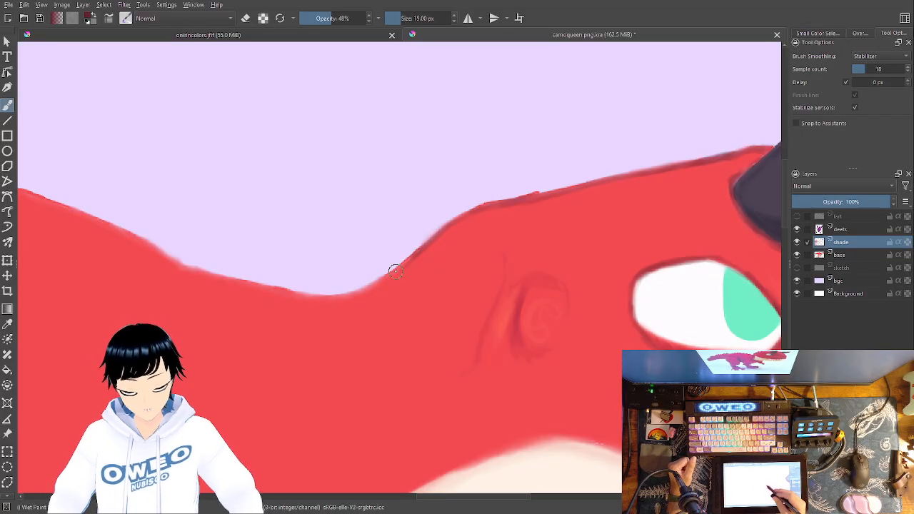
mouse_move(561, 199)
mouse_down()
mouse_move(575, 169)
mouse_move(615, 136)
mouse_up()
mouse_move(472, 191)
mouse_down()
mouse_move(432, 218)
mouse_move(450, 211)
mouse_move(395, 230)
mouse_up()
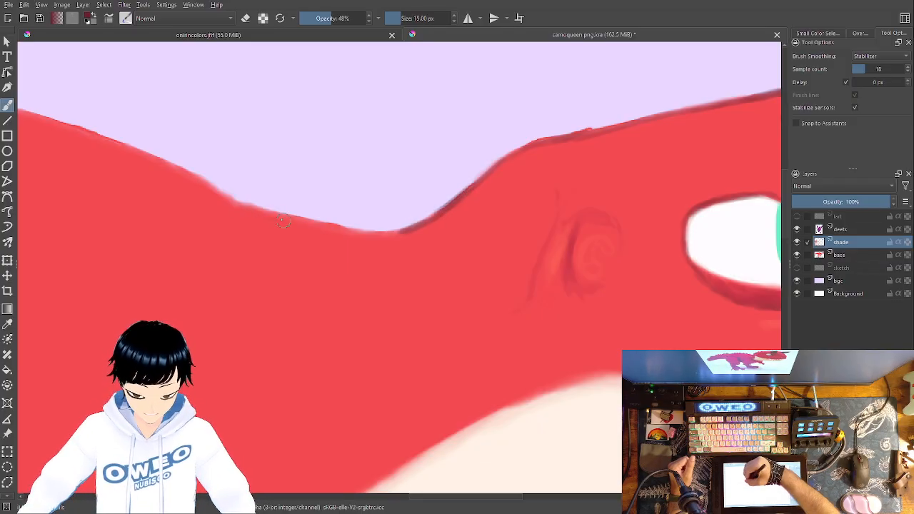
drag(362, 232, 393, 230)
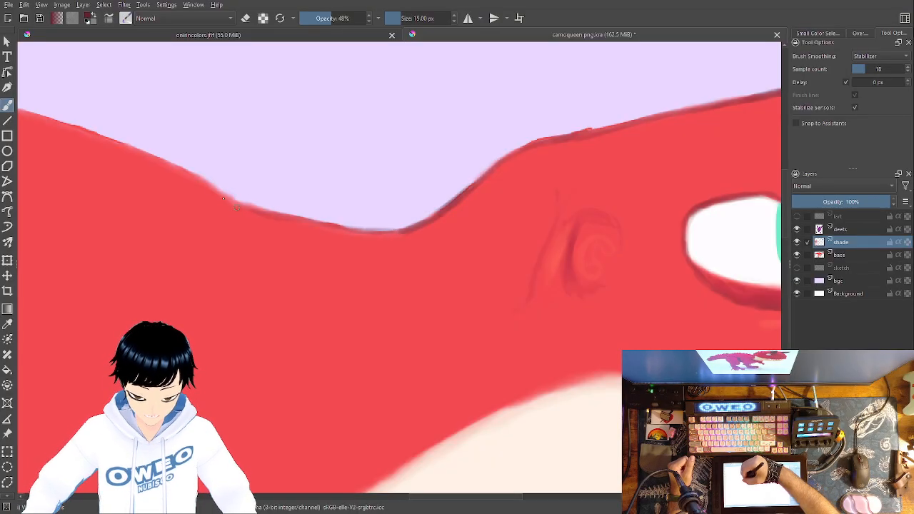
drag(223, 199, 210, 189)
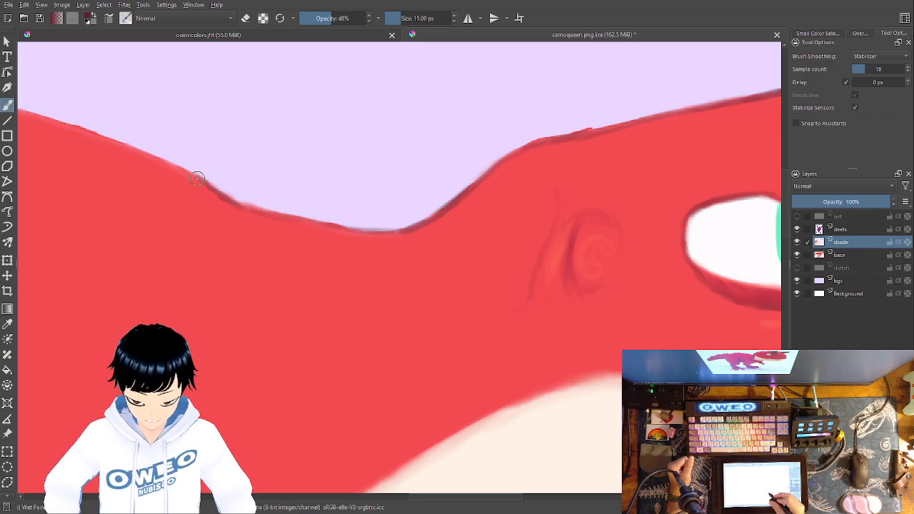
Extend the dark edge over the shoulder slope to the highest point of the back hump.
mouse_move(562, 335)
mouse_down()
mouse_move(669, 191)
mouse_move(635, 414)
mouse_up()
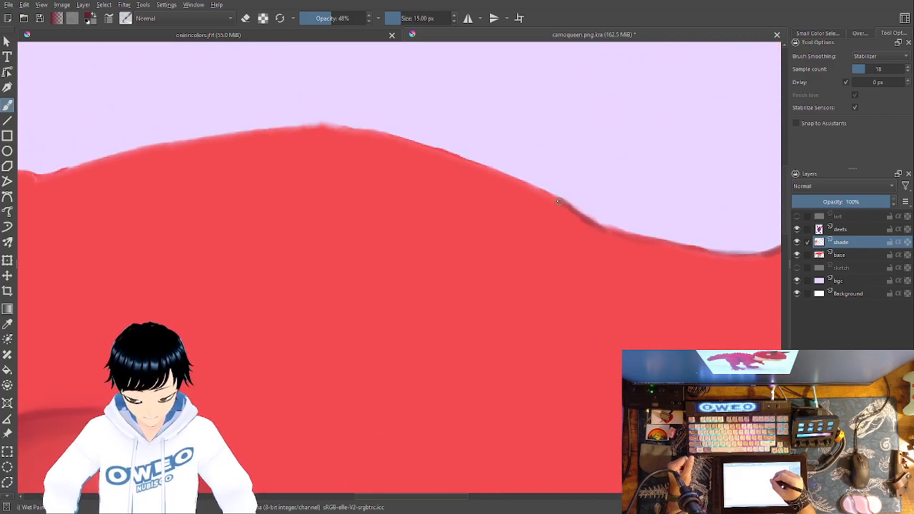
mouse_move(519, 182)
mouse_down()
mouse_move(385, 133)
mouse_move(319, 128)
mouse_up()
drag(442, 152, 464, 158)
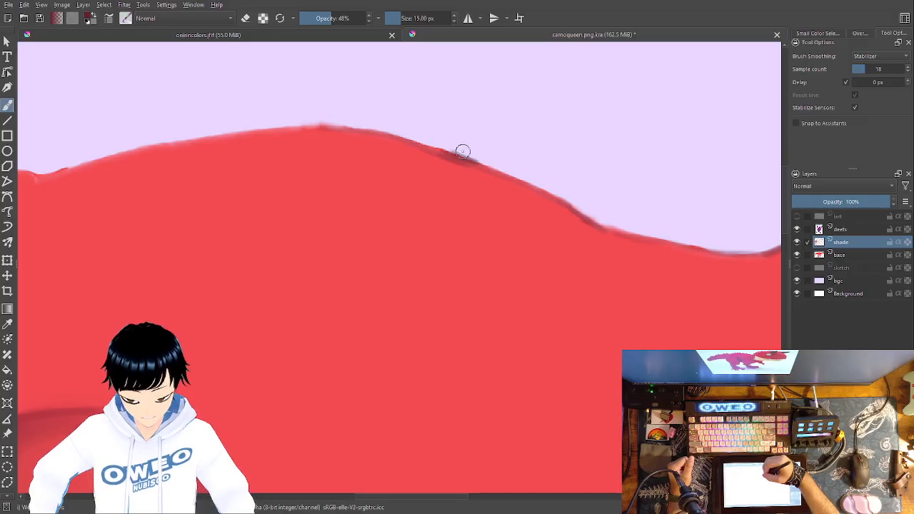
Nudge the shoulder edge line with the Distort Move brush, and darken the slope below it with the Wet Paint brush.
right_click(503, 142)
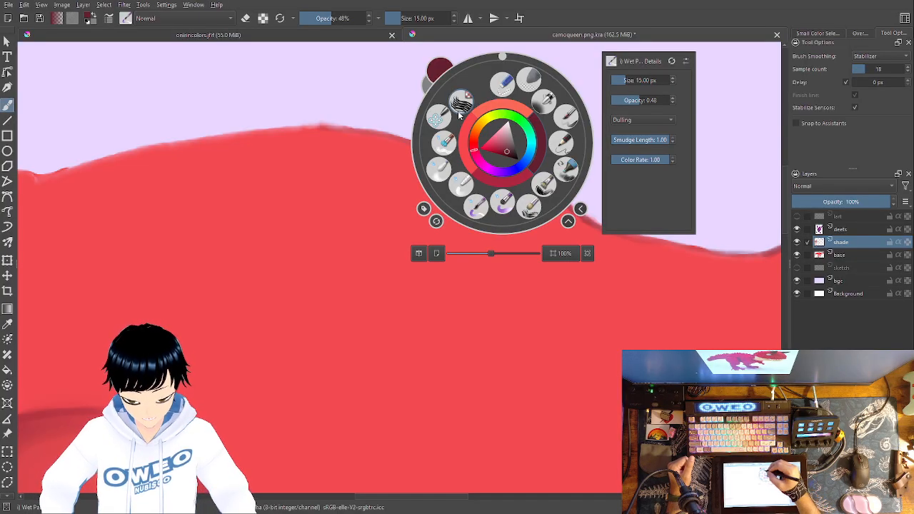
click(443, 146)
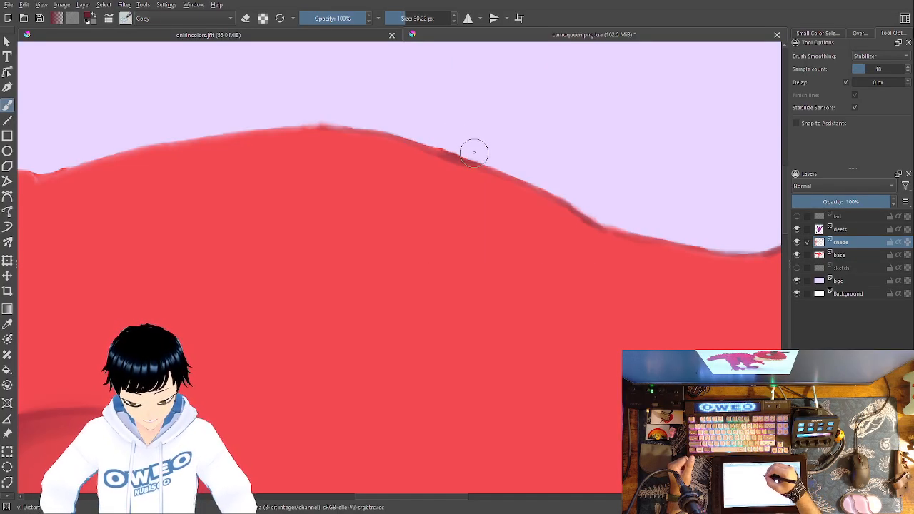
right_click(552, 246)
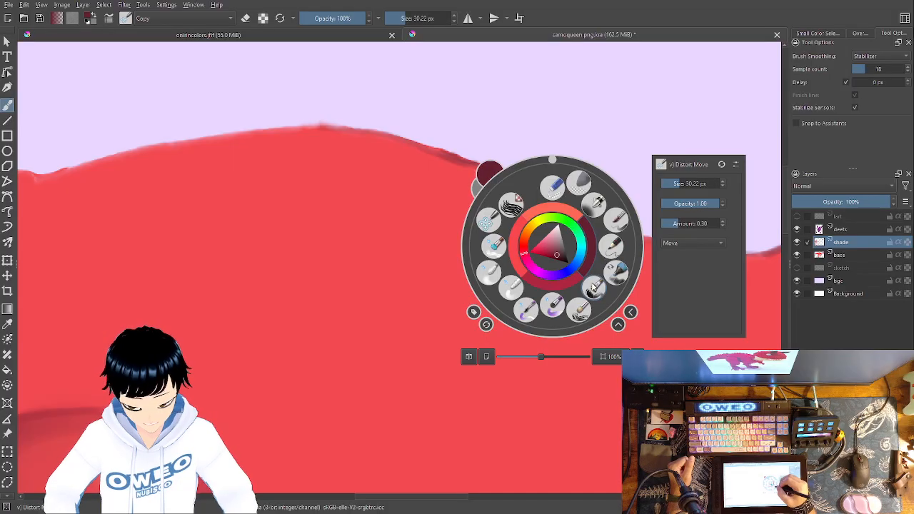
click(530, 310)
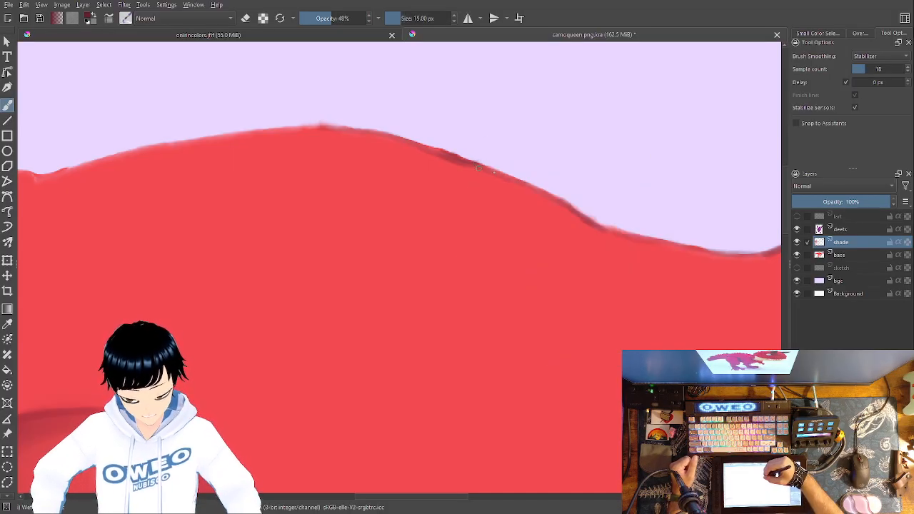
drag(496, 173, 575, 212)
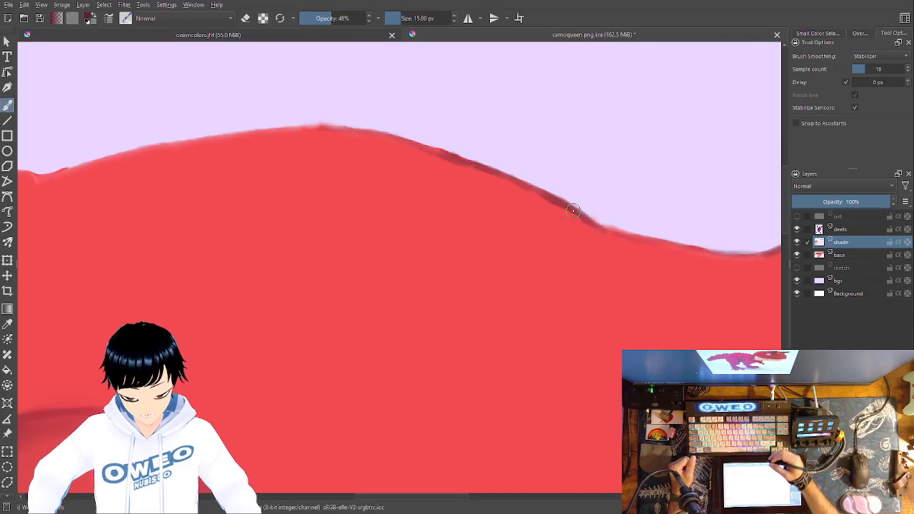
Paint the dark edge from the top of the back hump down to the notch in the middle of the back.
mouse_move(469, 322)
mouse_down()
mouse_move(612, 369)
mouse_move(647, 368)
mouse_up()
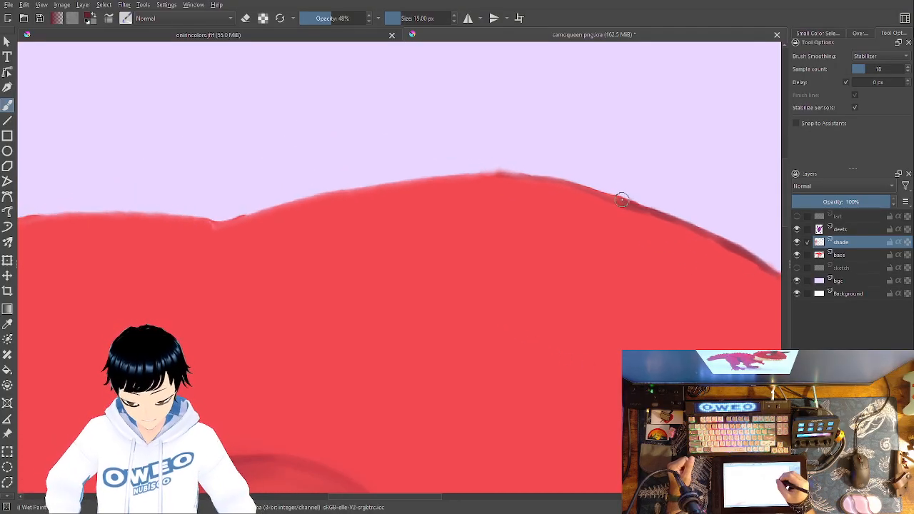
mouse_move(502, 175)
mouse_down()
mouse_move(467, 180)
mouse_move(523, 179)
mouse_move(355, 198)
mouse_up()
drag(254, 222, 233, 220)
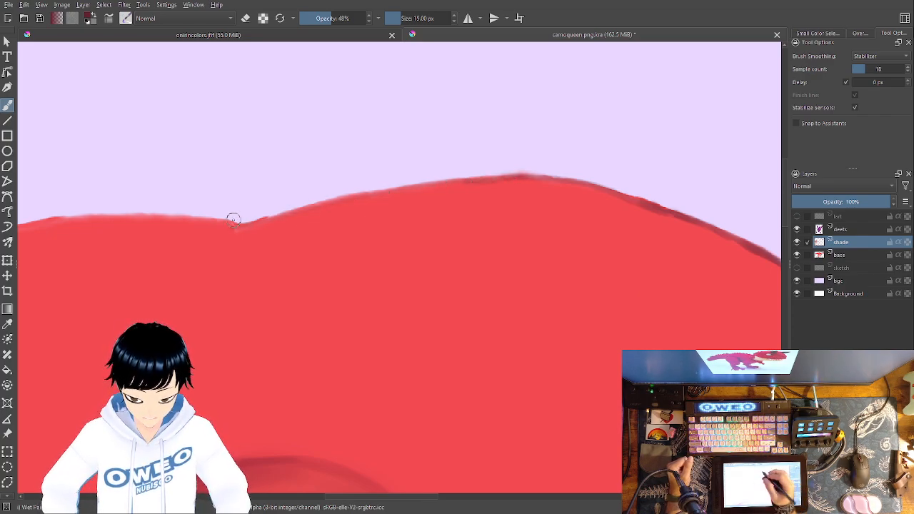
drag(503, 175, 359, 197)
Continue the dark edge from the notch over the hips and along the upper outline of the tail base.
drag(241, 216, 706, 276)
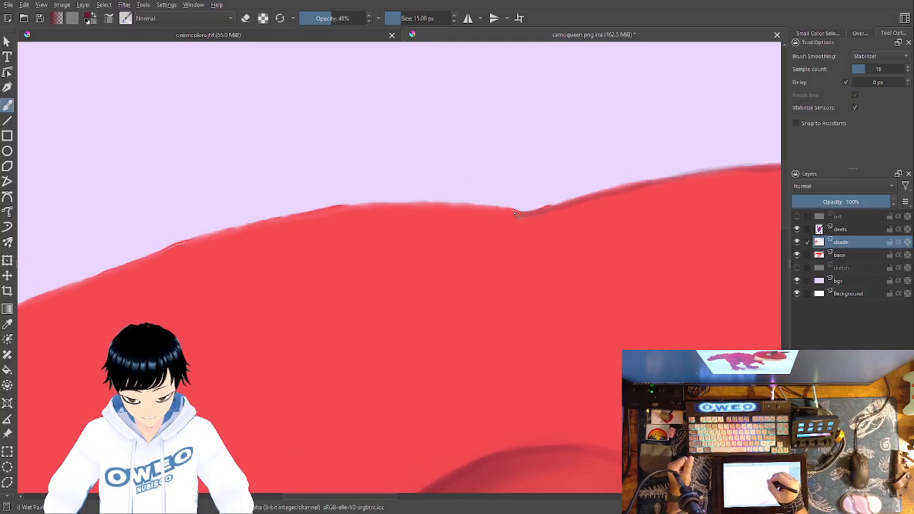
drag(492, 208, 302, 206)
drag(539, 267, 734, 174)
mouse_move(544, 120)
mouse_down()
mouse_move(515, 131)
mouse_move(581, 106)
mouse_move(493, 353)
mouse_move(554, 323)
mouse_move(625, 430)
mouse_up()
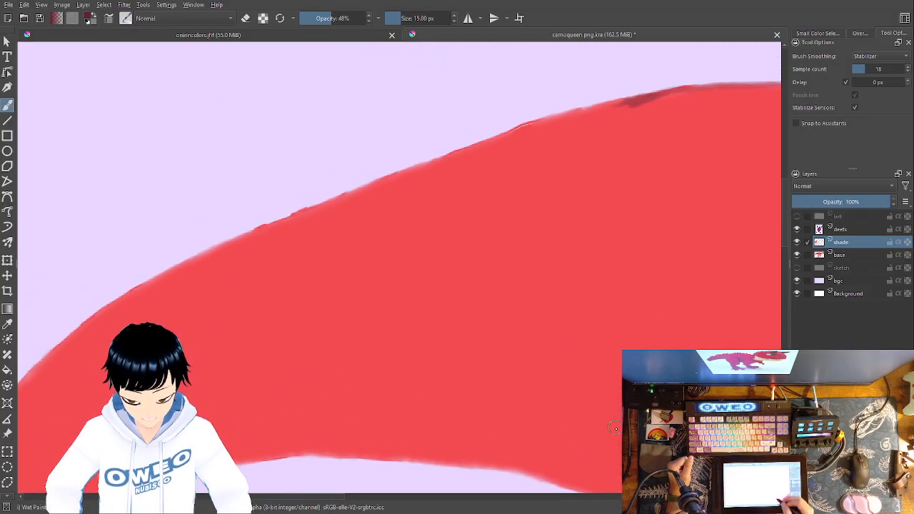
mouse_move(634, 102)
mouse_down()
mouse_move(425, 163)
mouse_move(150, 280)
mouse_move(72, 328)
mouse_up()
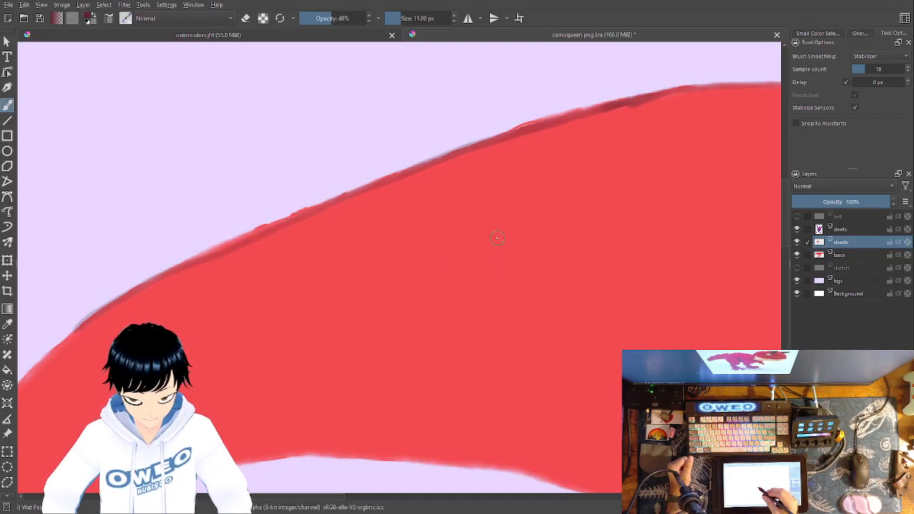
Touch up the tail's upper dark edge and extend it down the outer curve of the tail.
drag(449, 306, 495, 295)
drag(311, 220, 255, 240)
mouse_move(423, 280)
mouse_down()
mouse_move(582, 159)
mouse_move(588, 144)
mouse_up()
mouse_move(299, 176)
mouse_down()
mouse_move(267, 205)
mouse_move(290, 185)
mouse_up()
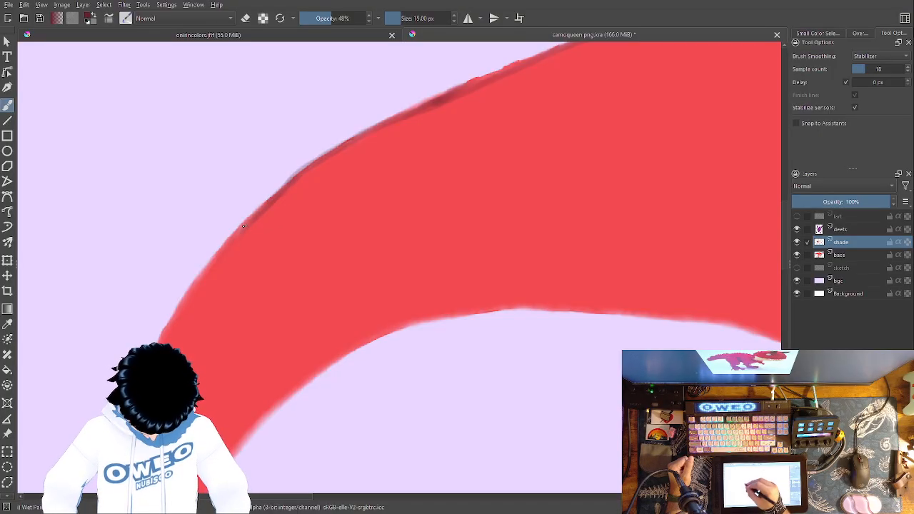
drag(212, 265, 202, 286)
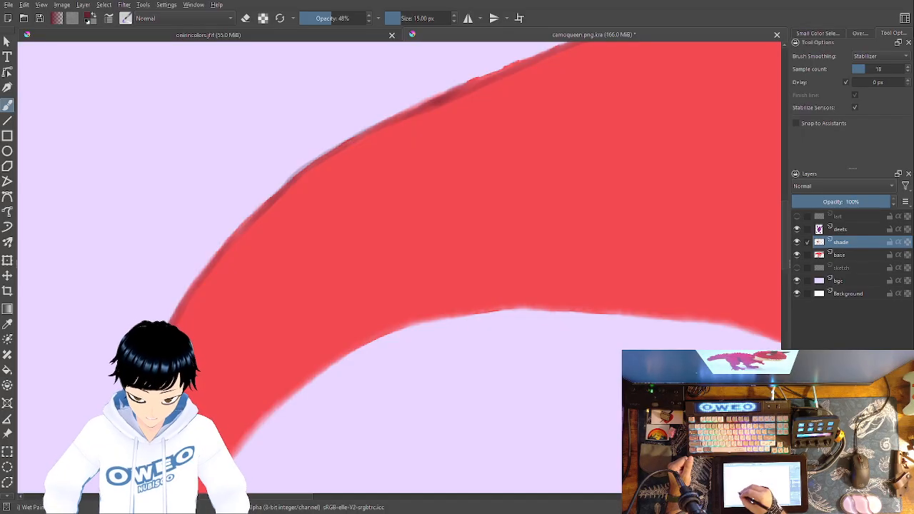
Smooth the tail's upper edge with the Distort Move brush, and extend the dark edge down the outer curve with Wet Paint Details.
right_click(346, 312)
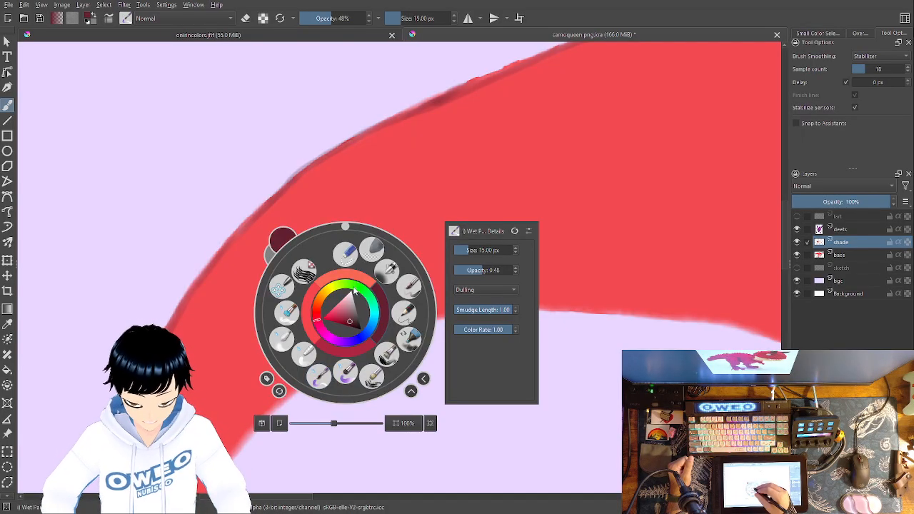
click(288, 312)
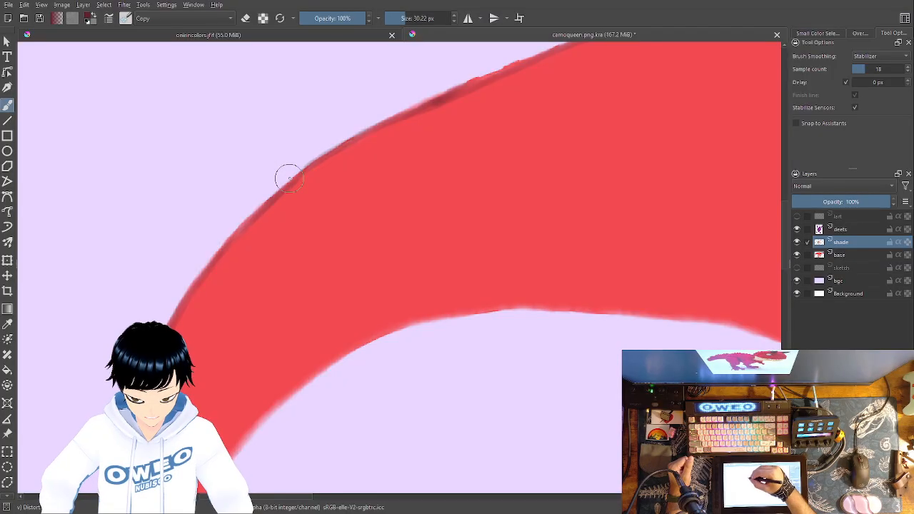
right_click(402, 250)
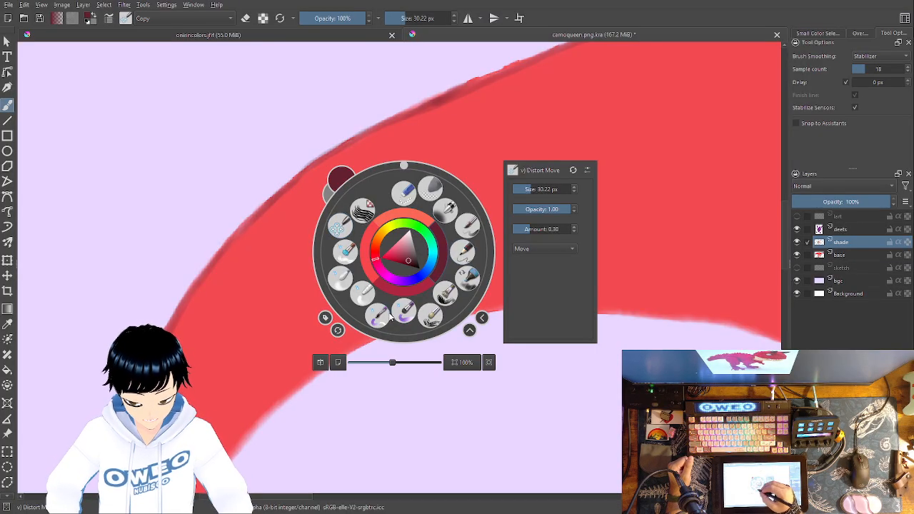
click(464, 258)
scroll(396, 250, up, 4)
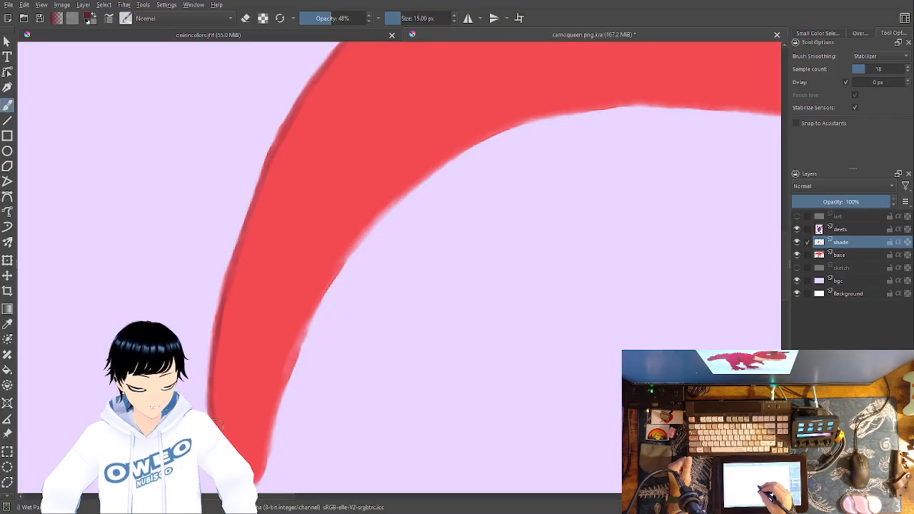
Clean up the outer edge of the lower tail with the Eraser Small brush, and return to the Wet Paint Details brush.
right_click(382, 261)
click(390, 201)
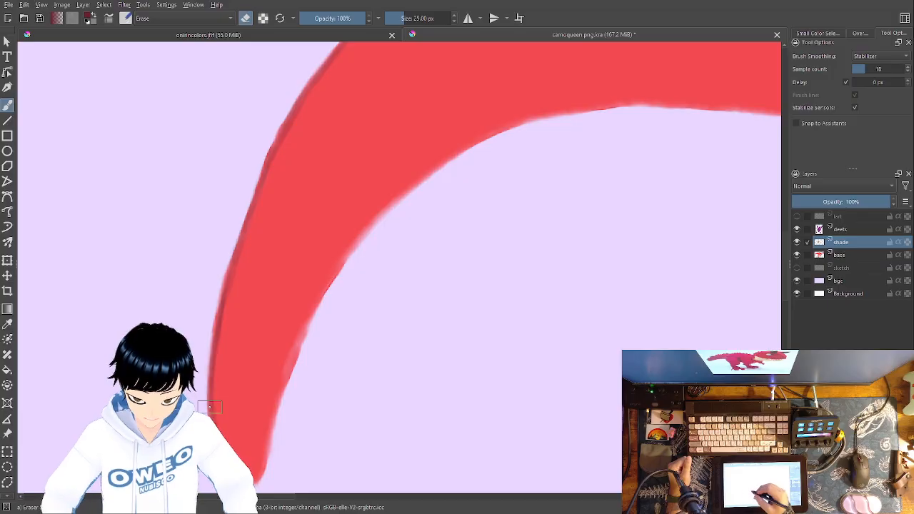
right_click(435, 348)
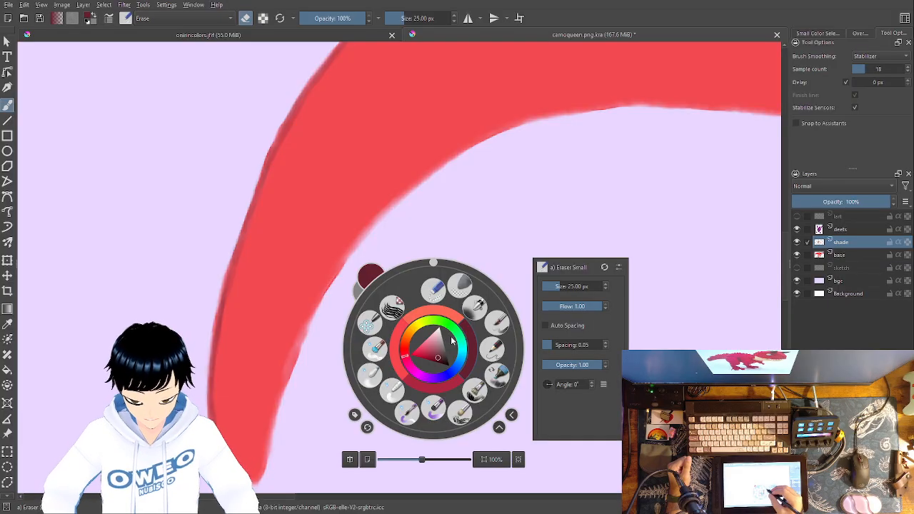
click(413, 410)
Nudge the far leg's front edge below the arm with the Distort Move brush, working on the base layer.
mouse_move(414, 409)
mouse_down()
mouse_move(234, 322)
mouse_move(92, 343)
mouse_up()
mouse_move(398, 349)
mouse_down()
mouse_move(364, 359)
mouse_move(259, 460)
mouse_up()
drag(460, 321, 243, 432)
mouse_move(387, 343)
mouse_down()
mouse_move(367, 349)
mouse_move(117, 280)
mouse_up()
drag(120, 241, 488, 139)
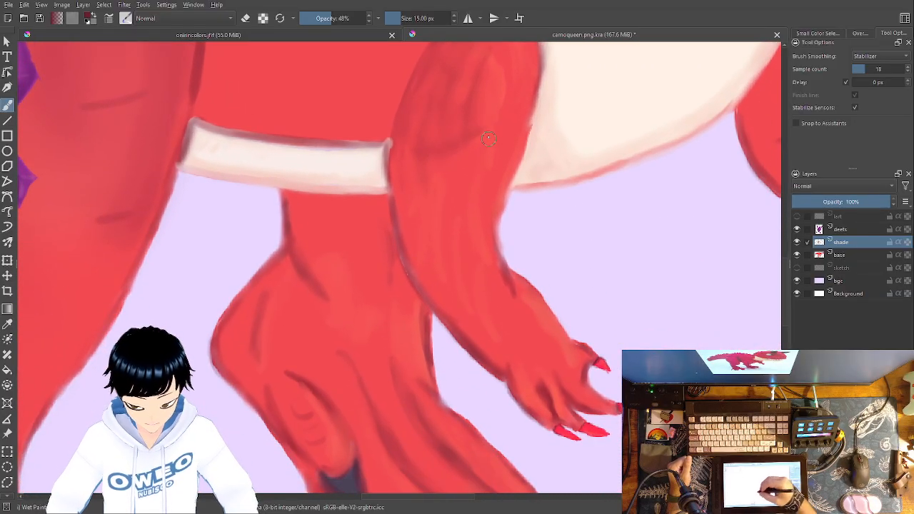
right_click(373, 356)
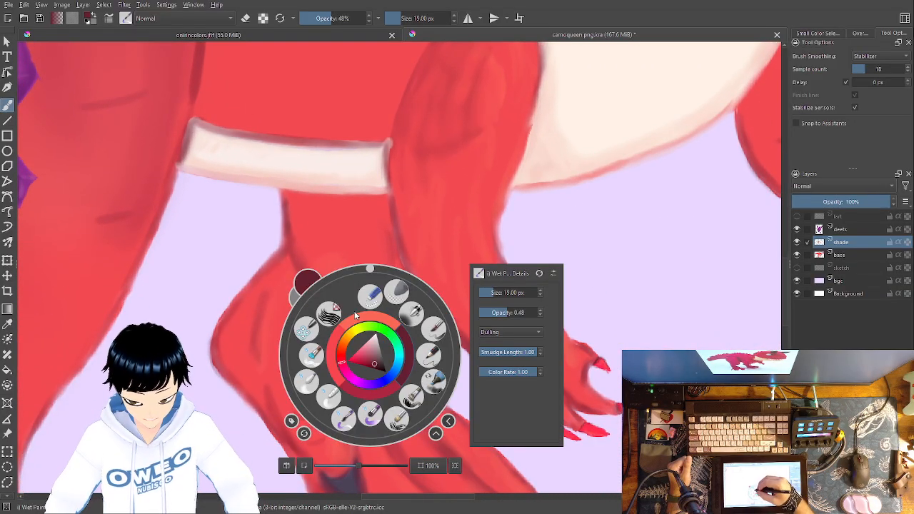
click(307, 330)
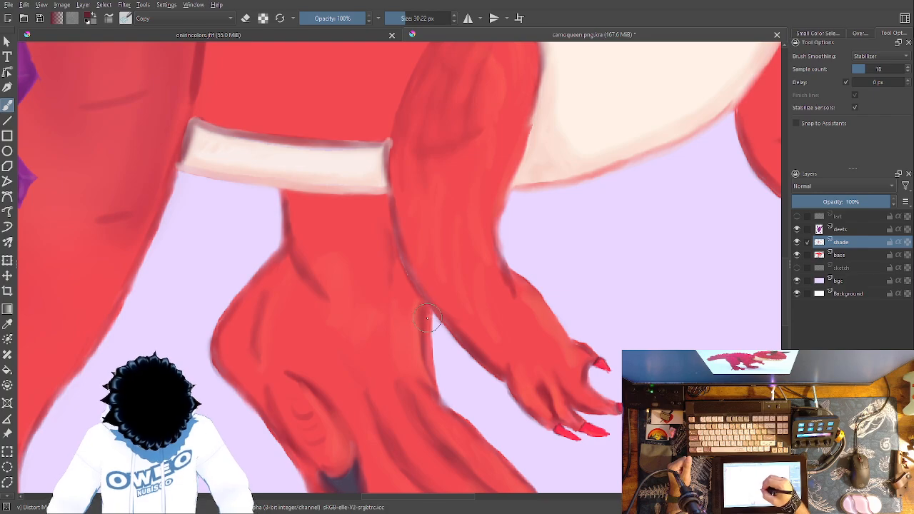
click(805, 256)
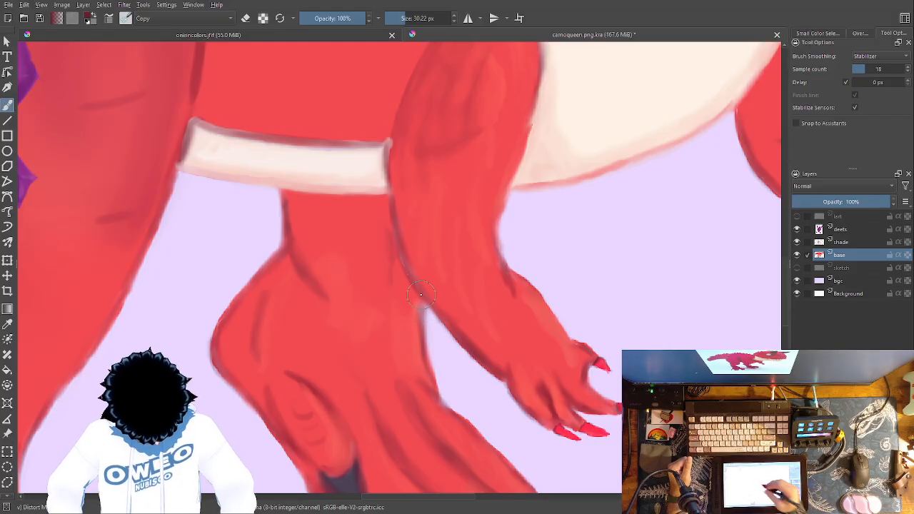
Reshape the far leg's heel outline with the Distort Move brush on the base layer and match its dark edge on the shade layer.
mouse_move(251, 278)
mouse_down()
mouse_move(229, 302)
mouse_move(240, 332)
mouse_move(218, 326)
mouse_move(222, 311)
mouse_move(216, 348)
mouse_up()
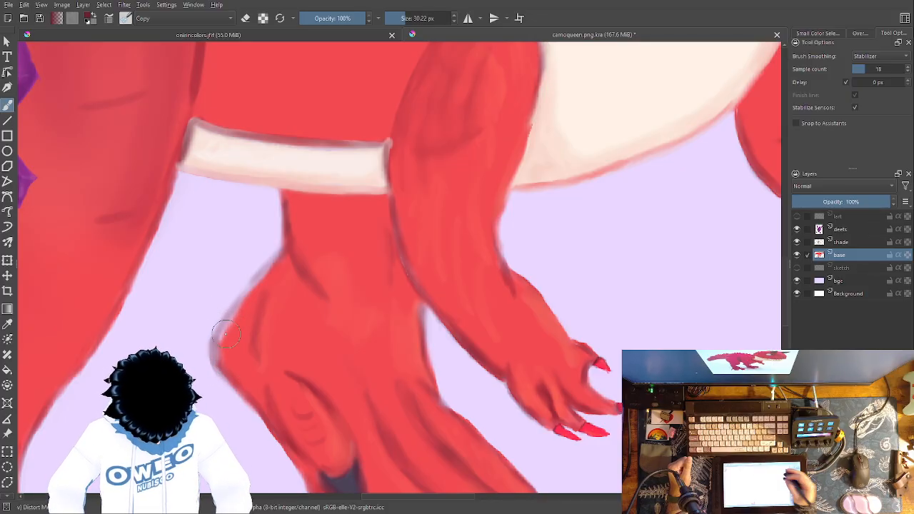
ctrl+click(811, 243)
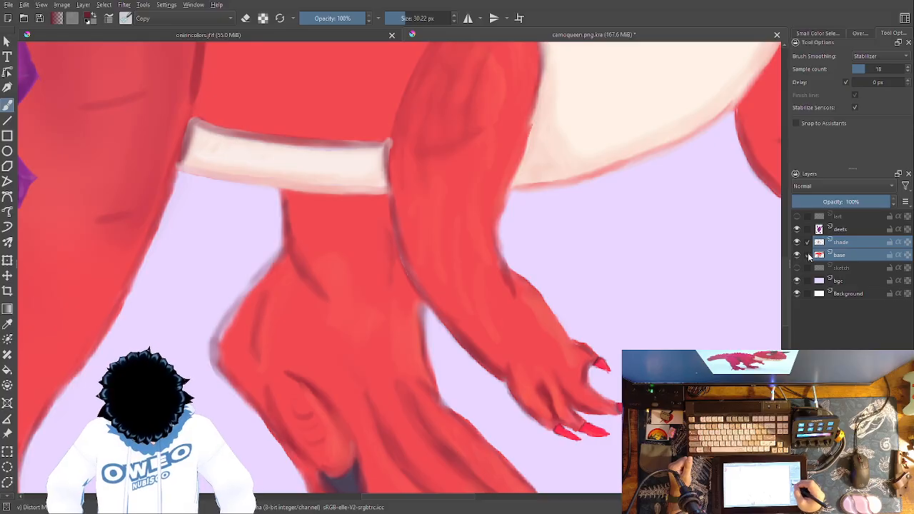
ctrl+click(810, 256)
mouse_move(249, 271)
mouse_down()
mouse_move(206, 331)
mouse_move(211, 349)
mouse_move(234, 353)
mouse_up()
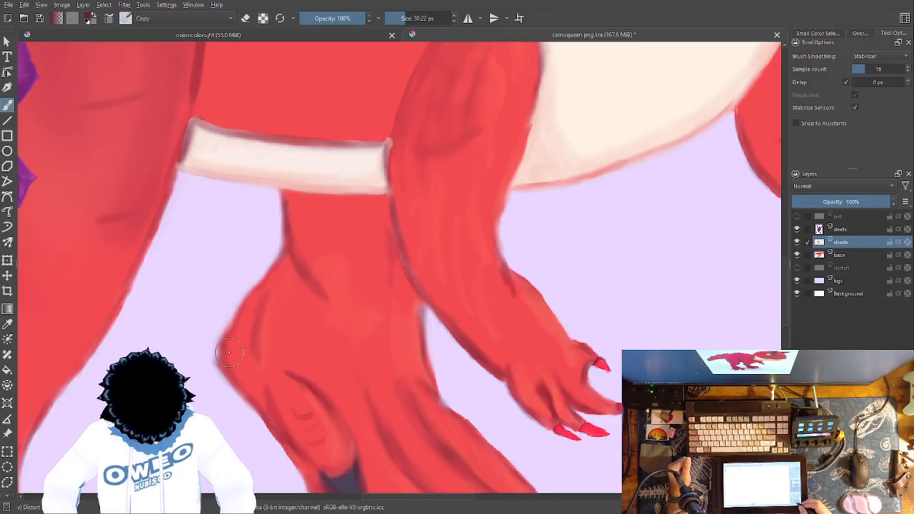
On the base layer, sample the cream belly colour for painting the underside of the tail base.
key(minus)
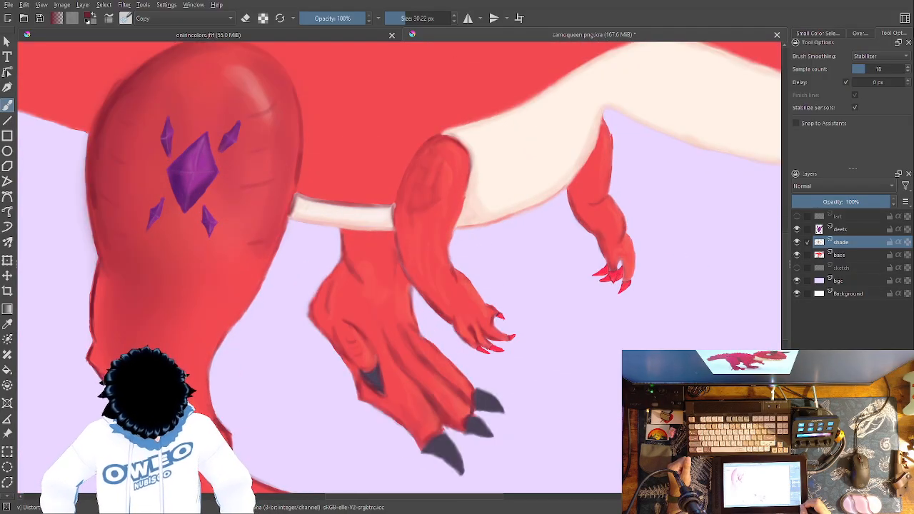
key(plus)
drag(434, 316, 260, 444)
key(Page_Down)
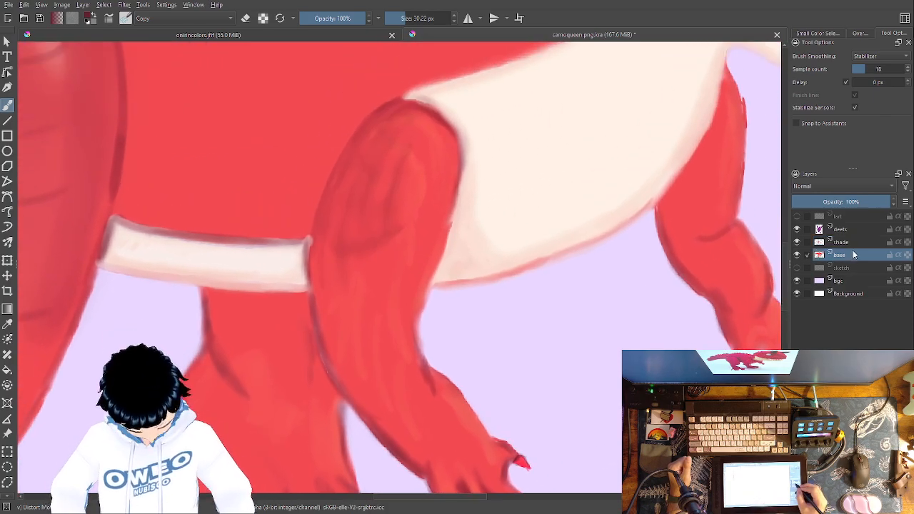
click(8, 325)
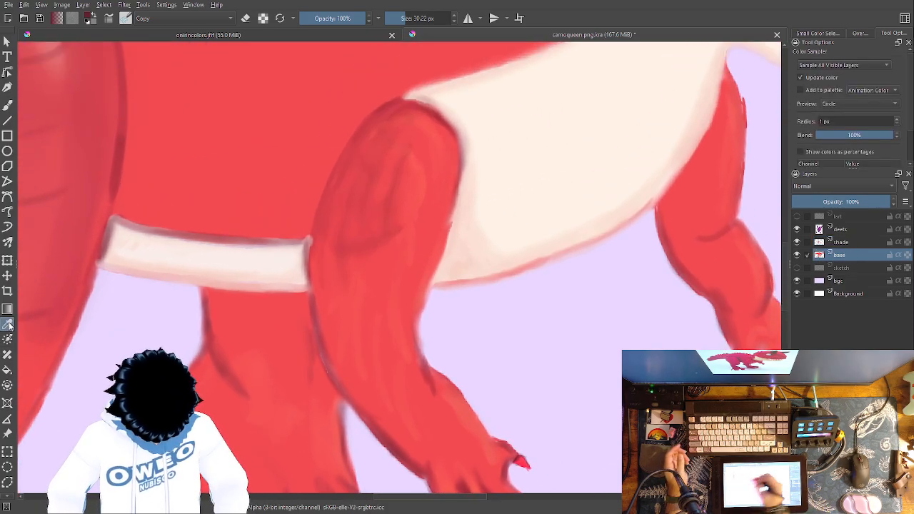
mouse_move(366, 300)
mouse_down()
mouse_move(429, 311)
mouse_move(722, 283)
mouse_up()
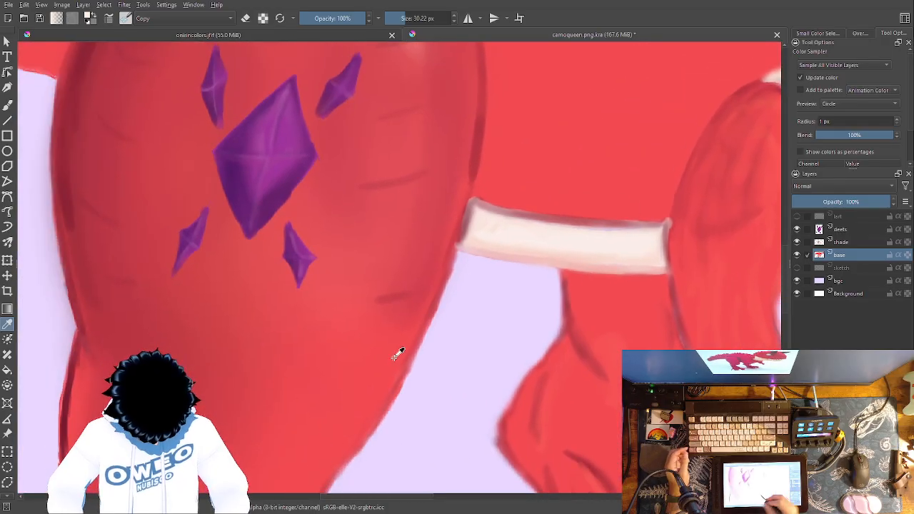
drag(398, 352, 719, 420)
drag(428, 250, 589, 428)
key(b)
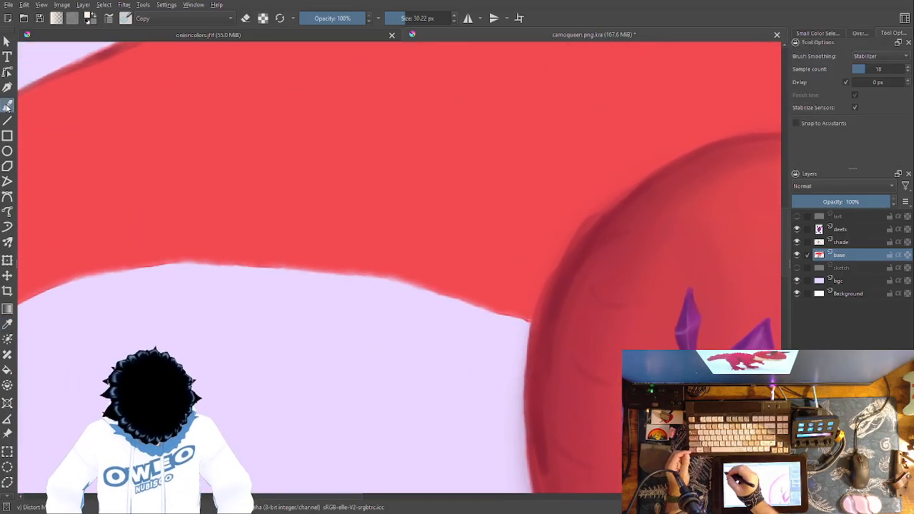
Outline a pointed cream patch on the tail base's underside, beside the thigh, with the Pencil-2 brush at 10 px.
right_click(571, 232)
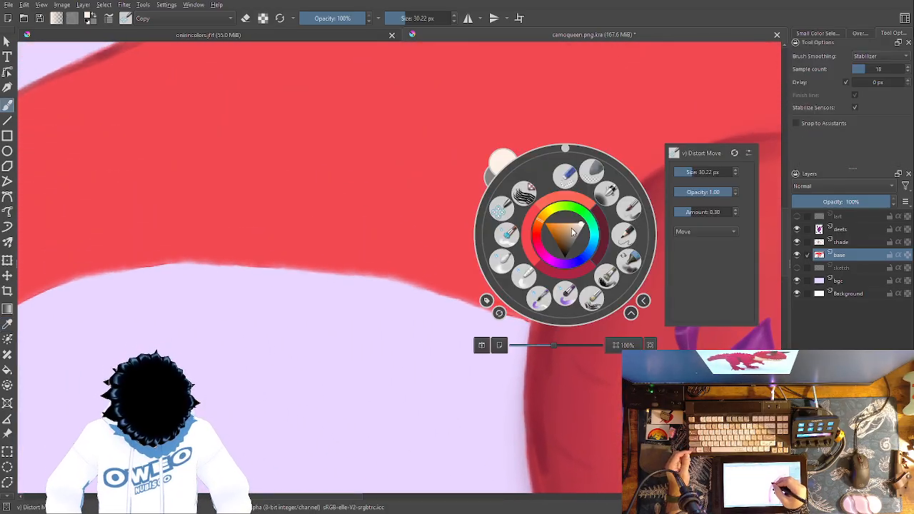
click(623, 233)
mouse_move(563, 257)
mouse_down()
mouse_move(552, 277)
mouse_move(554, 257)
mouse_move(532, 308)
mouse_up()
right_click(554, 258)
click(614, 258)
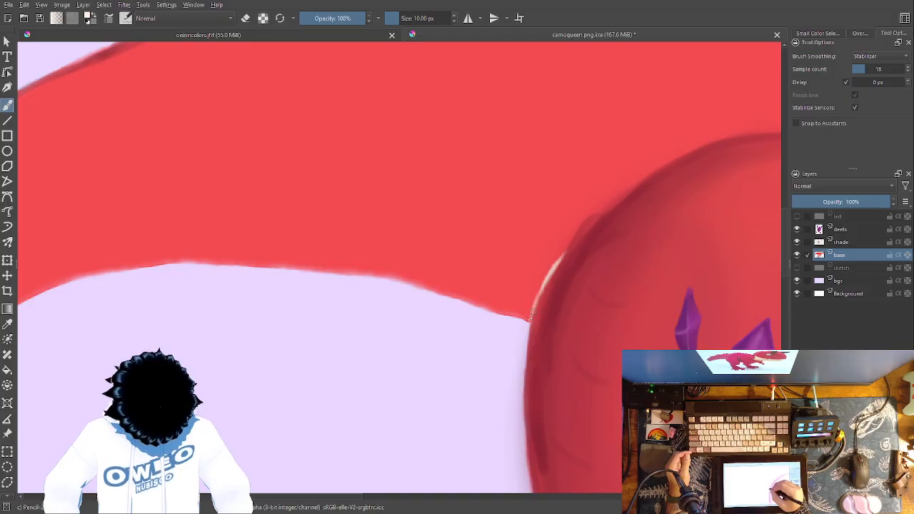
mouse_move(564, 254)
mouse_down()
mouse_move(376, 257)
mouse_move(332, 264)
mouse_up()
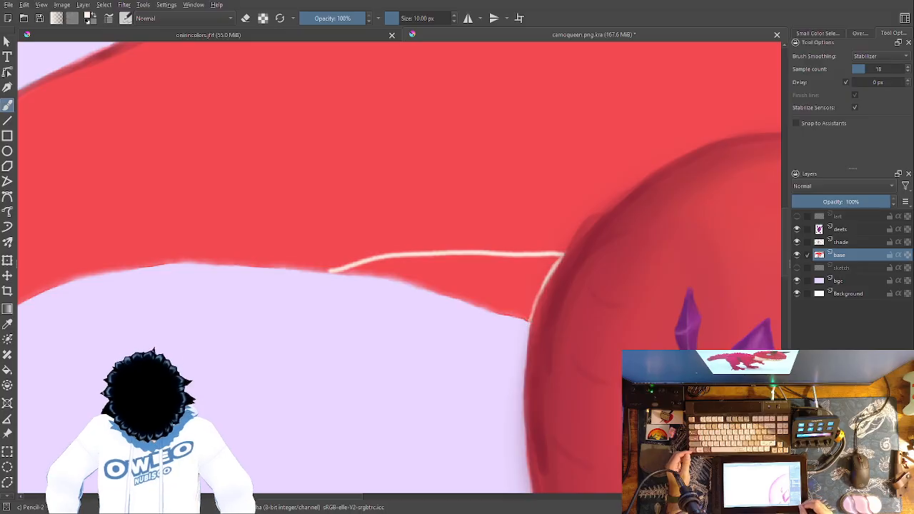
key(plus)
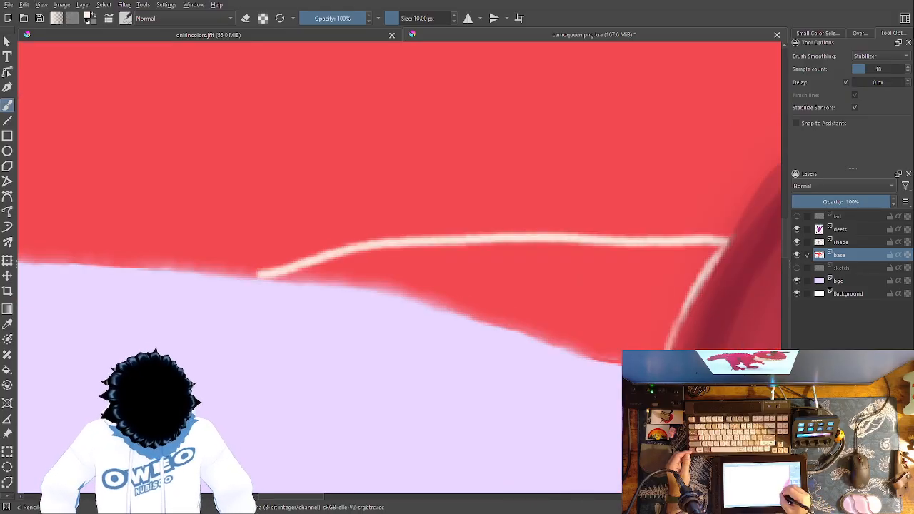
mouse_move(616, 365)
mouse_down()
mouse_move(360, 287)
mouse_move(265, 272)
mouse_up()
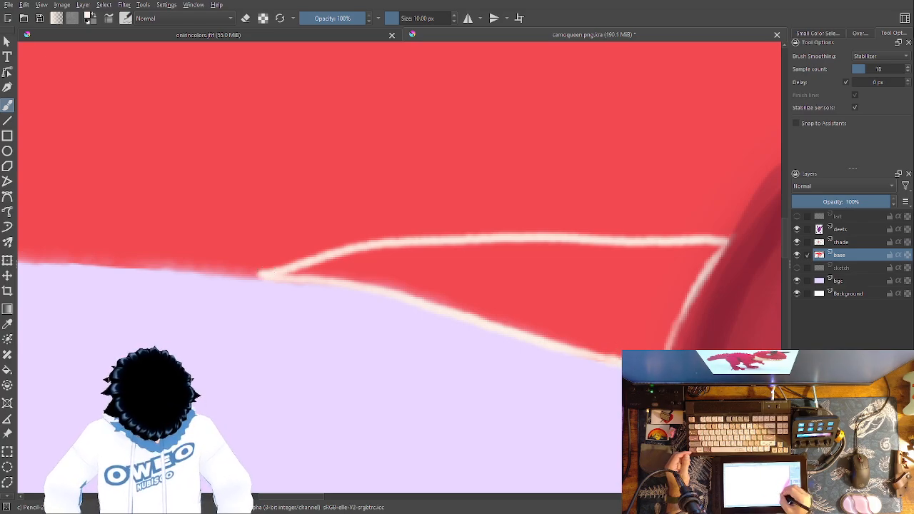
Fill the outlined underside patch with cream and paint over the red gaps left along its borders.
key(f)
click(555, 278)
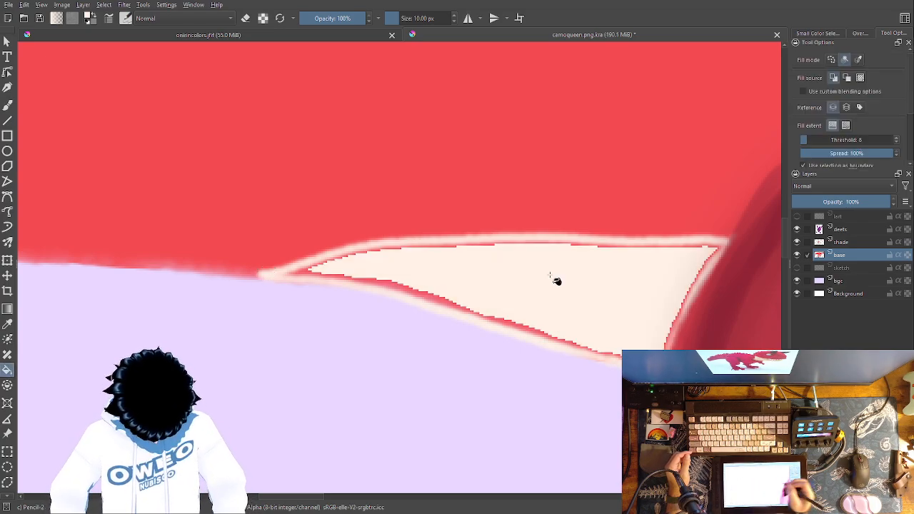
key(b)
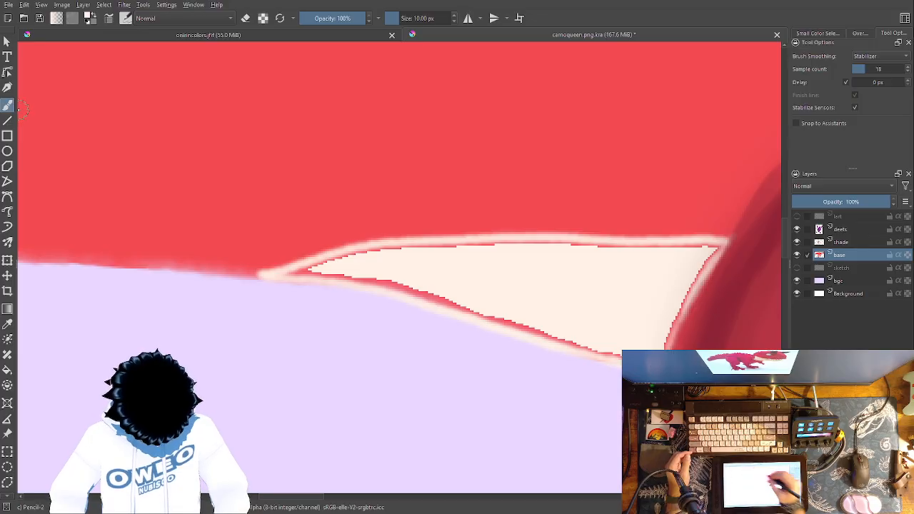
mouse_move(707, 259)
mouse_down()
mouse_move(711, 250)
mouse_move(666, 335)
mouse_up()
mouse_move(620, 353)
mouse_down()
mouse_move(424, 292)
mouse_move(296, 269)
mouse_up()
mouse_move(714, 248)
mouse_down()
mouse_move(450, 243)
mouse_move(320, 257)
mouse_move(347, 260)
mouse_move(285, 274)
mouse_move(349, 273)
mouse_move(330, 277)
mouse_move(435, 293)
mouse_up()
drag(380, 287, 600, 351)
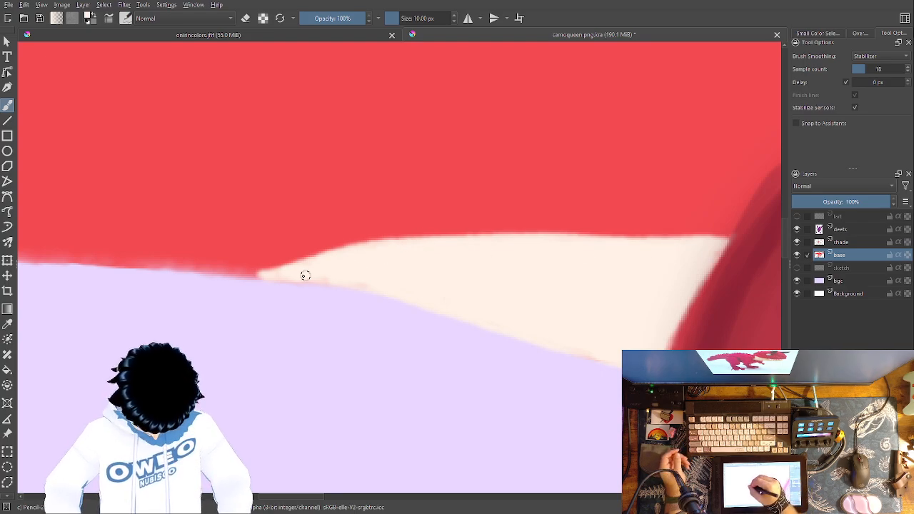
Sample a peach skin-shadow colour from the character's arm in the reference image, and return to the carnotaurus painting with the brush.
right_click(550, 361)
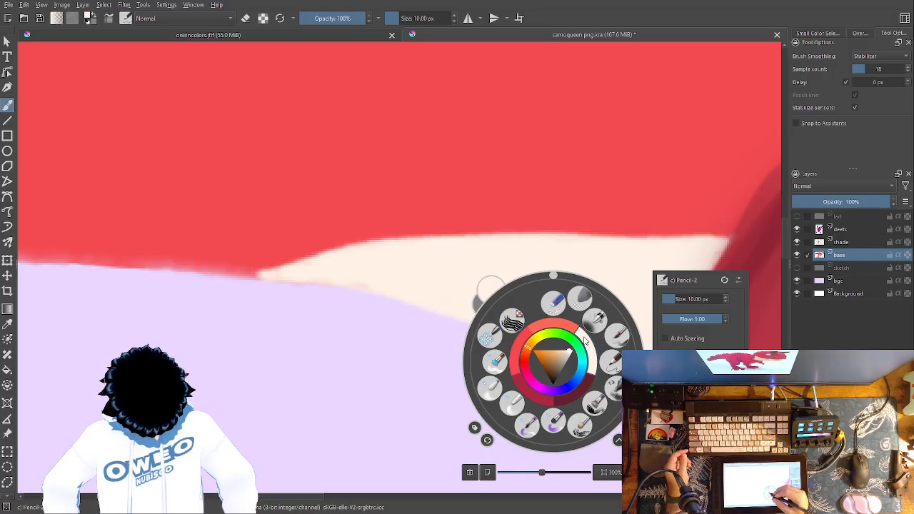
click(373, 35)
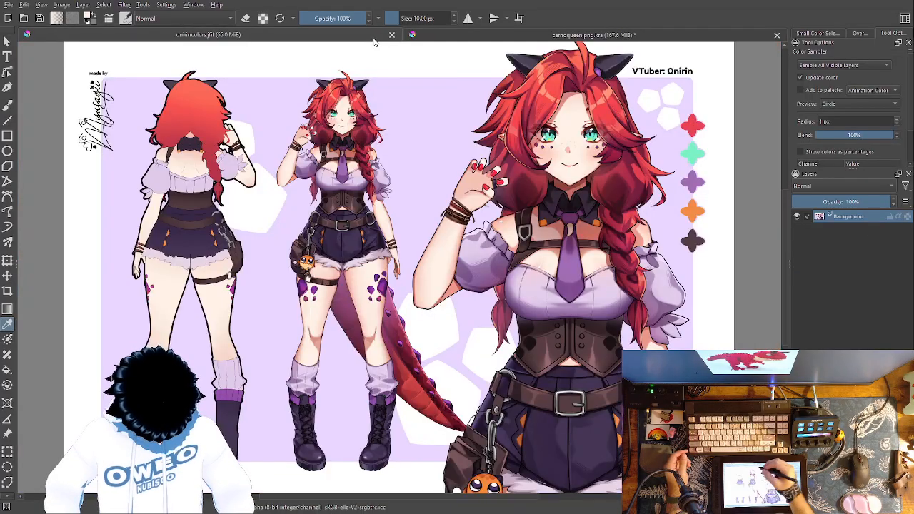
drag(427, 263, 422, 269)
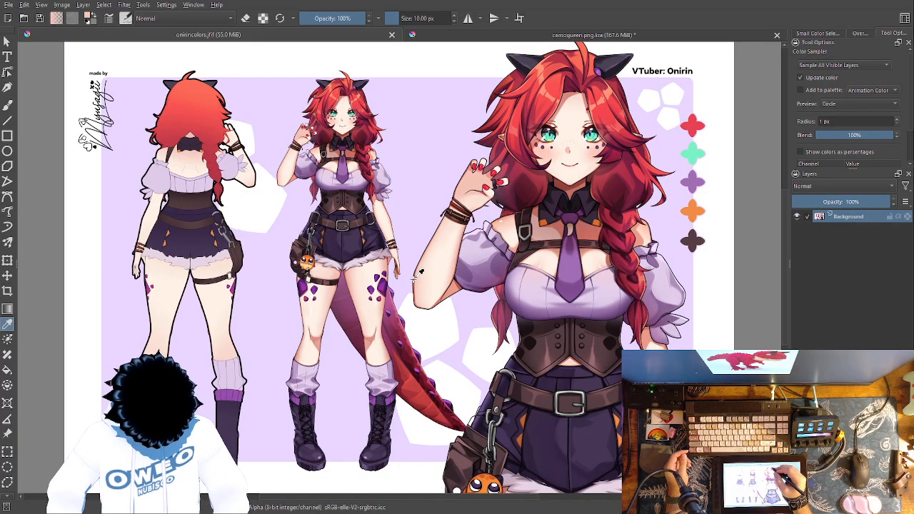
drag(448, 310, 358, 219)
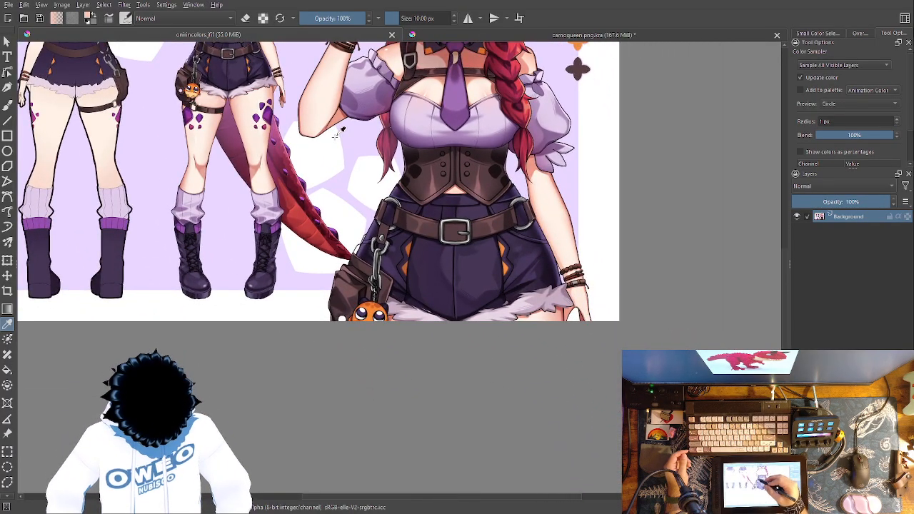
scroll(519, 383, down, 2)
click(556, 36)
key(b)
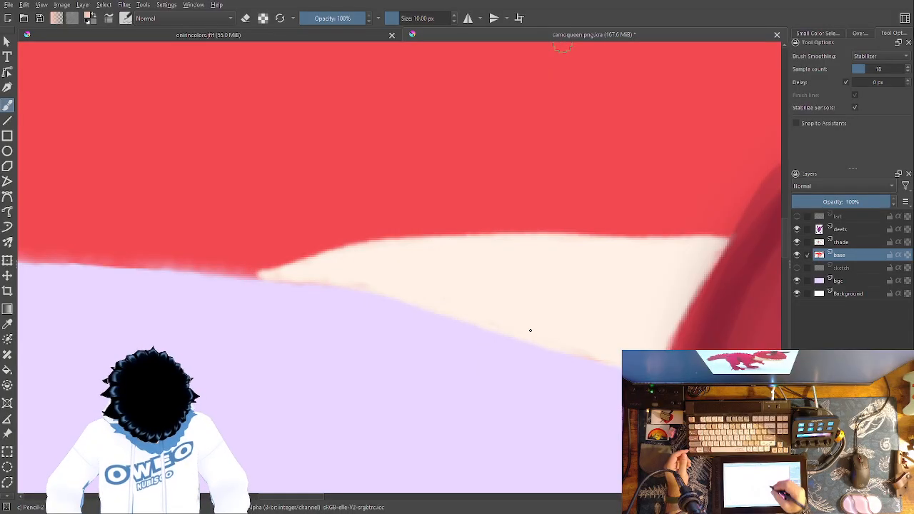
Shade the cream patch's lower and upper edges in peach with the Wet Paint Details brush, working on the shade and base layers.
right_click(537, 334)
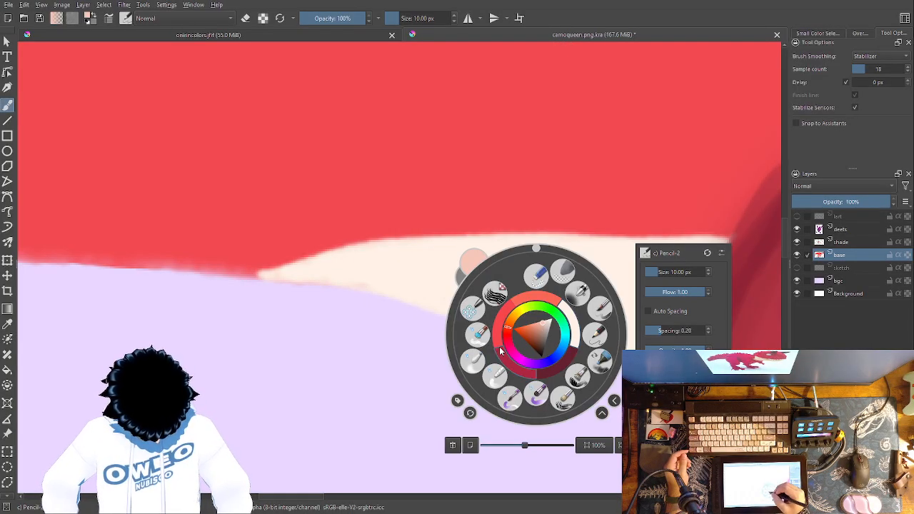
click(512, 397)
click(845, 243)
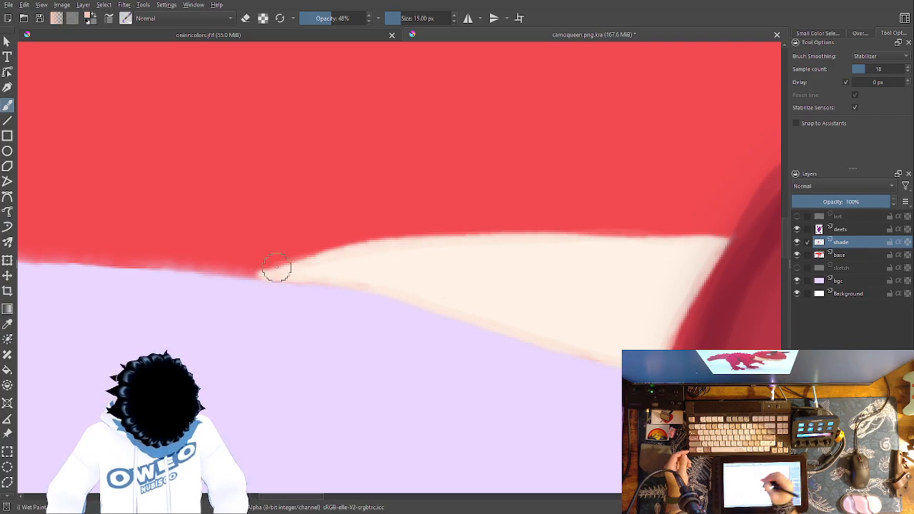
click(848, 255)
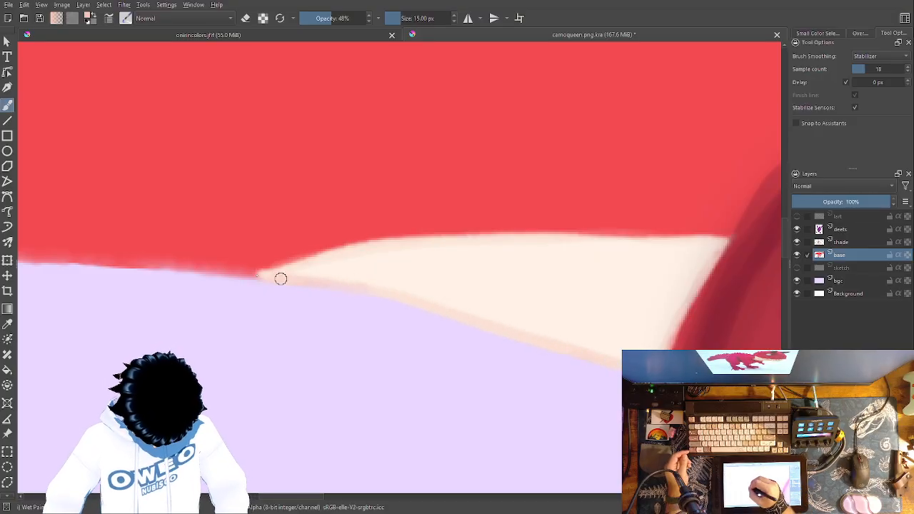
mouse_move(716, 238)
mouse_down()
mouse_move(475, 235)
mouse_move(262, 271)
mouse_up()
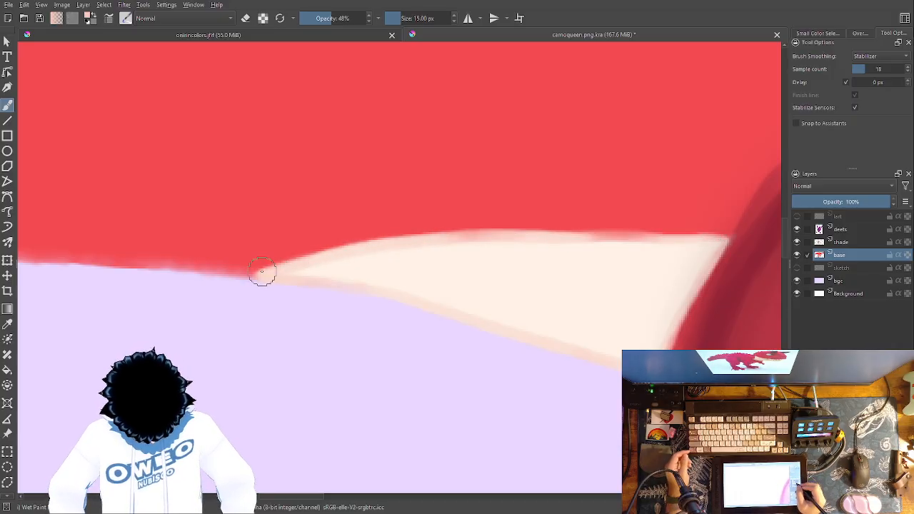
Paint slanted peach texture strokes across the cream band between the legs, working on the shade layer.
click(841, 242)
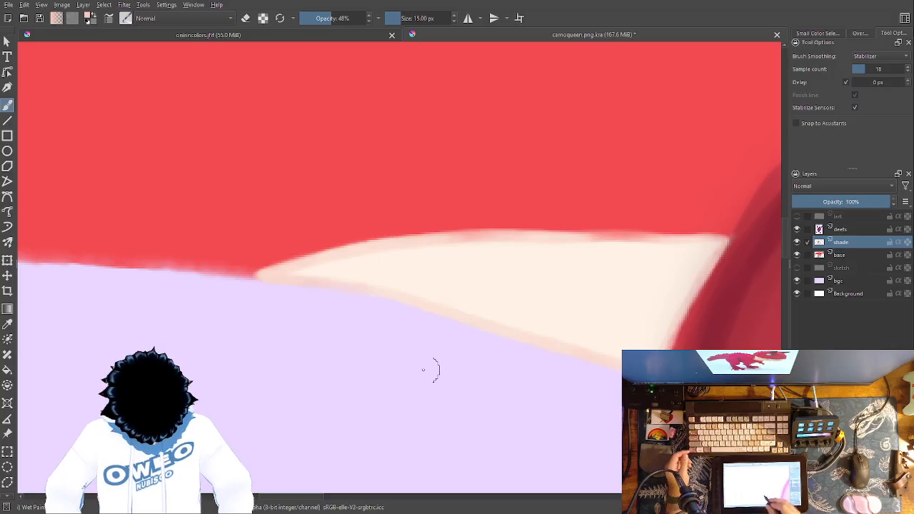
drag(447, 369, 211, 359)
drag(456, 350, 77, 181)
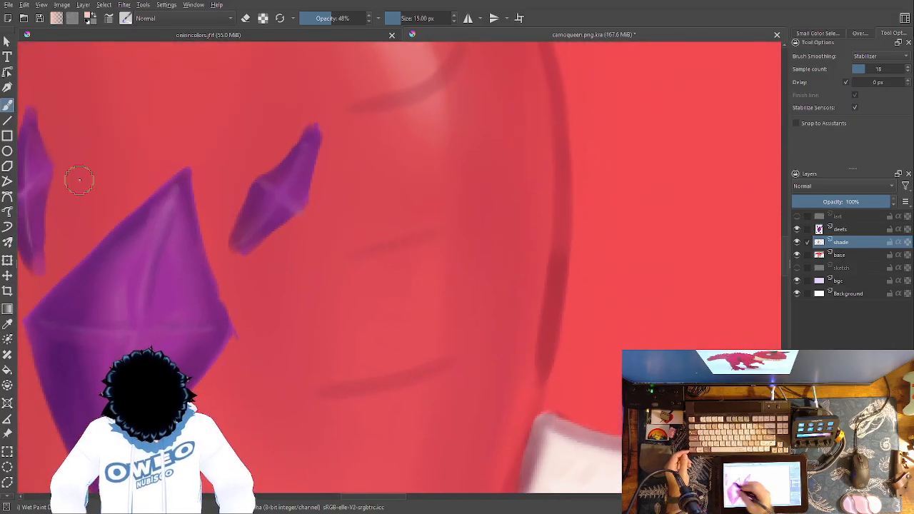
drag(466, 343, 102, 204)
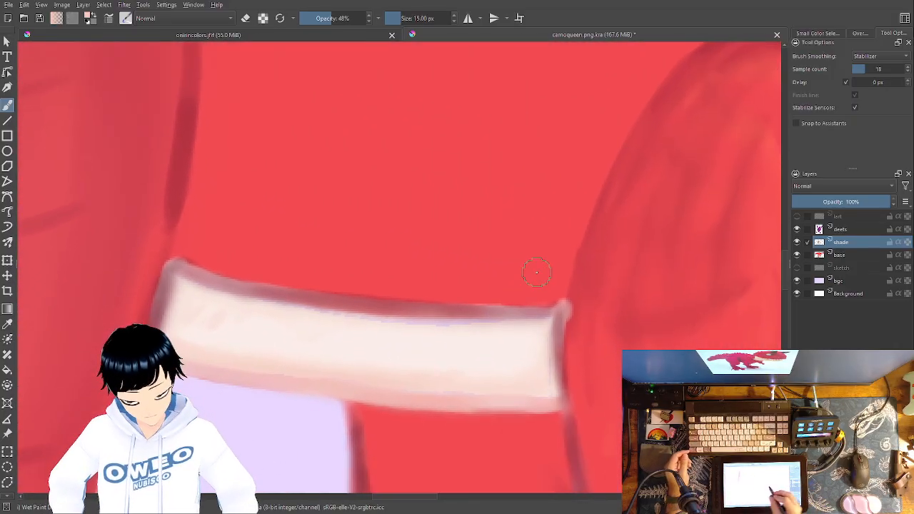
drag(563, 245, 582, 215)
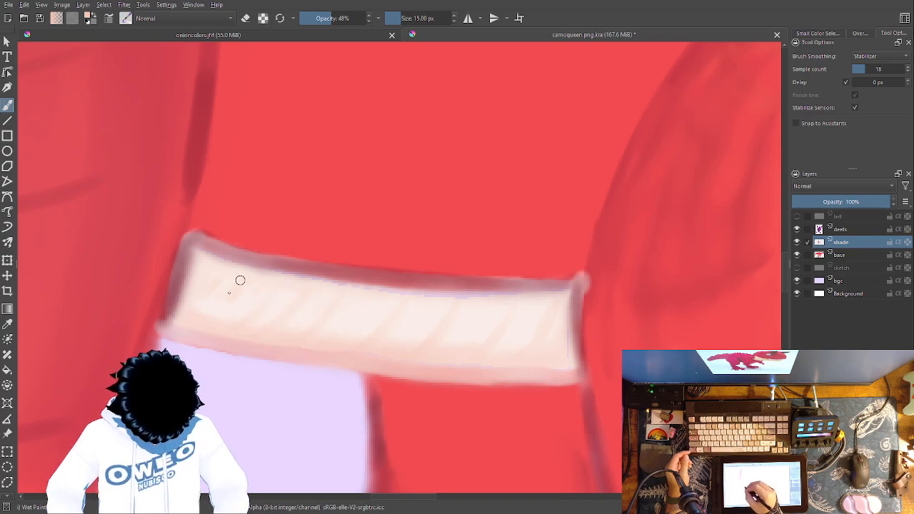
Paint matching slanted peach strokes across the cream underside patch at the tail base.
drag(413, 329, 730, 297)
drag(326, 367, 700, 384)
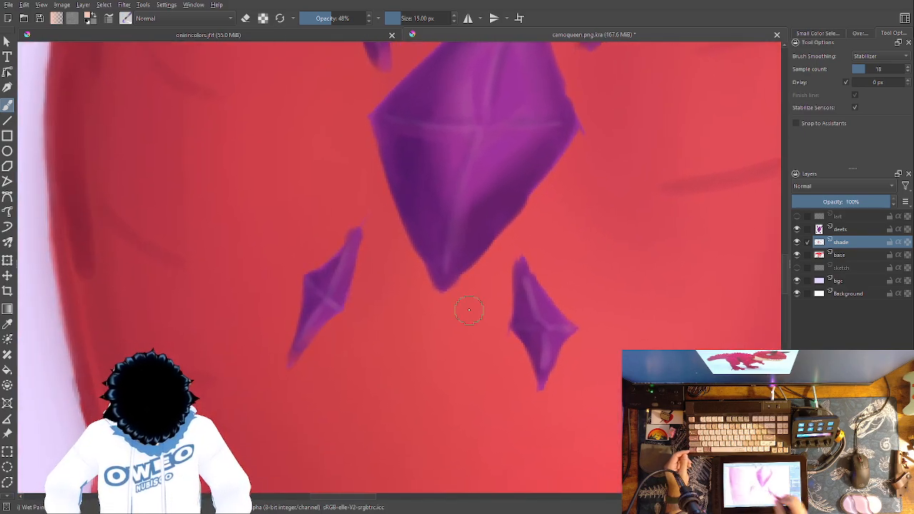
drag(343, 207, 682, 442)
drag(389, 233, 465, 332)
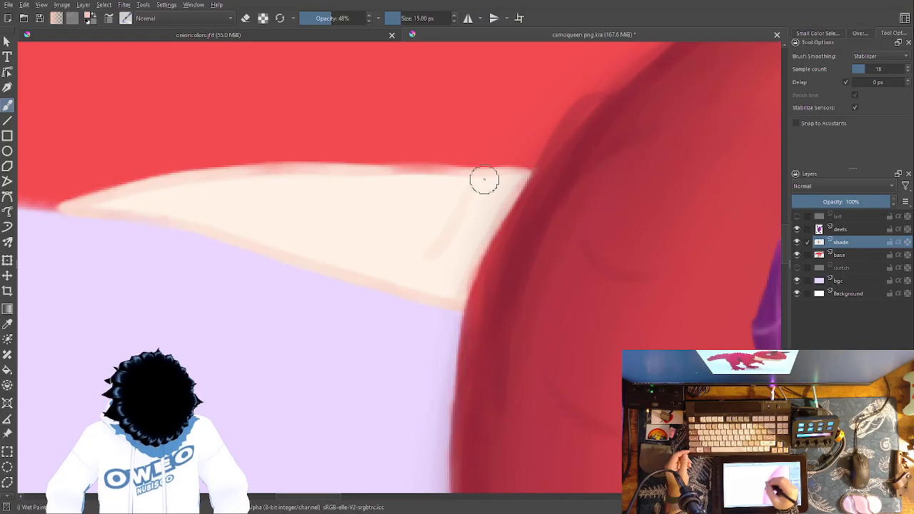
mouse_move(384, 183)
mouse_down()
mouse_move(339, 245)
mouse_move(322, 244)
mouse_up()
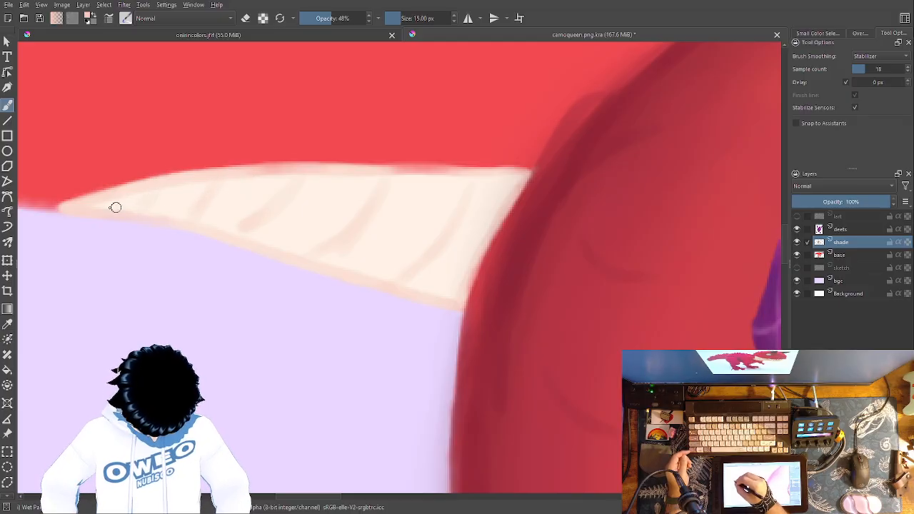
Choose a recent salmon red and add finer slanted streaks between the peach strokes on the tail patch.
right_click(466, 342)
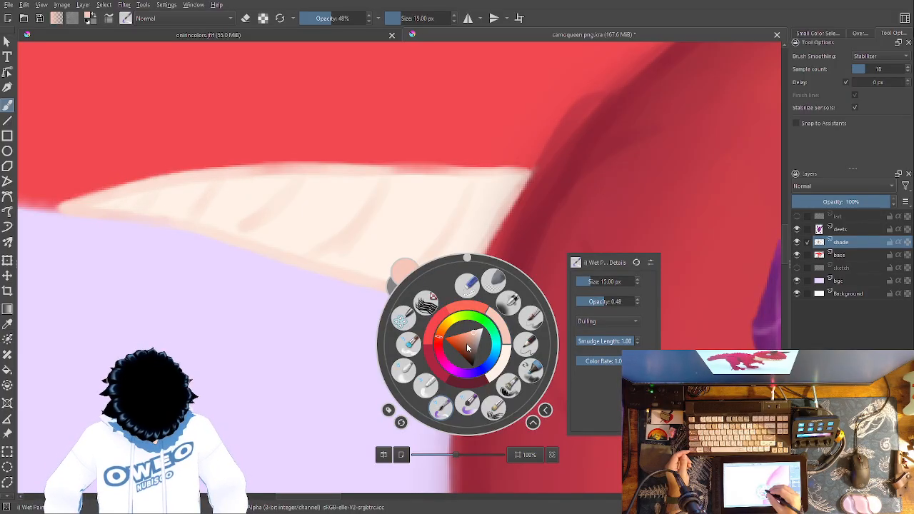
click(494, 308)
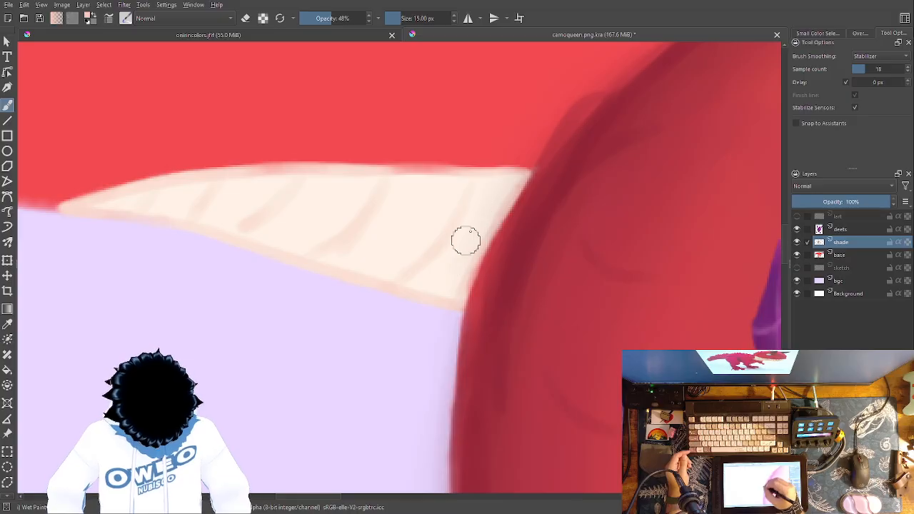
right_click(482, 259)
click(490, 214)
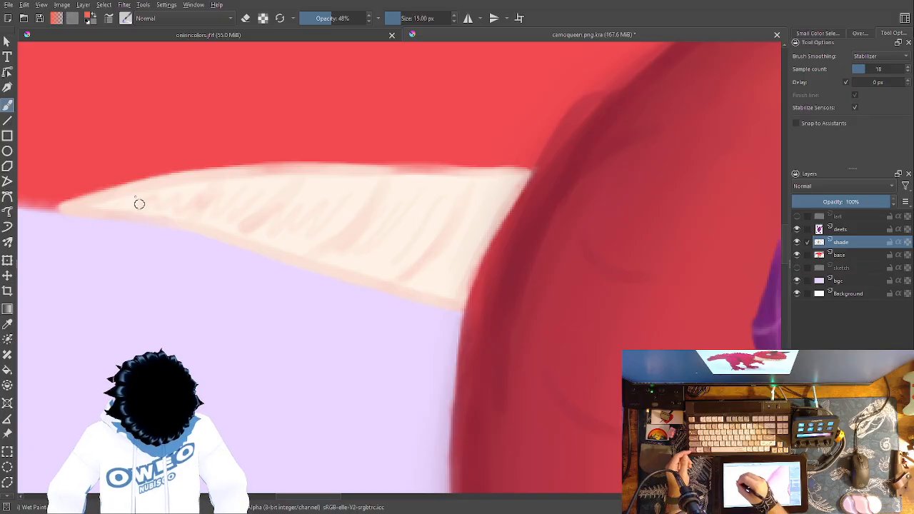
Soften the streaks on the tail's cream patch with the Blender Blur brush at 9.68 px.
right_click(511, 336)
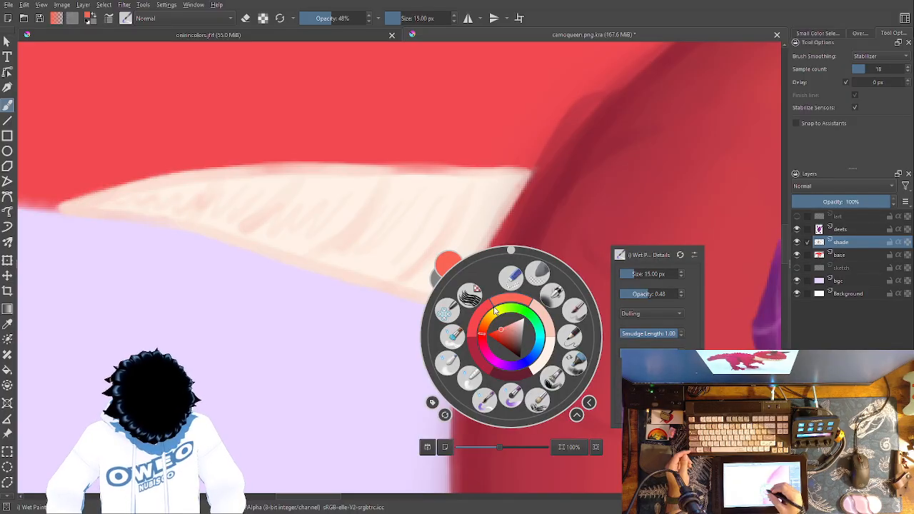
click(450, 359)
right_click(494, 200)
drag(620, 152, 606, 152)
click(467, 248)
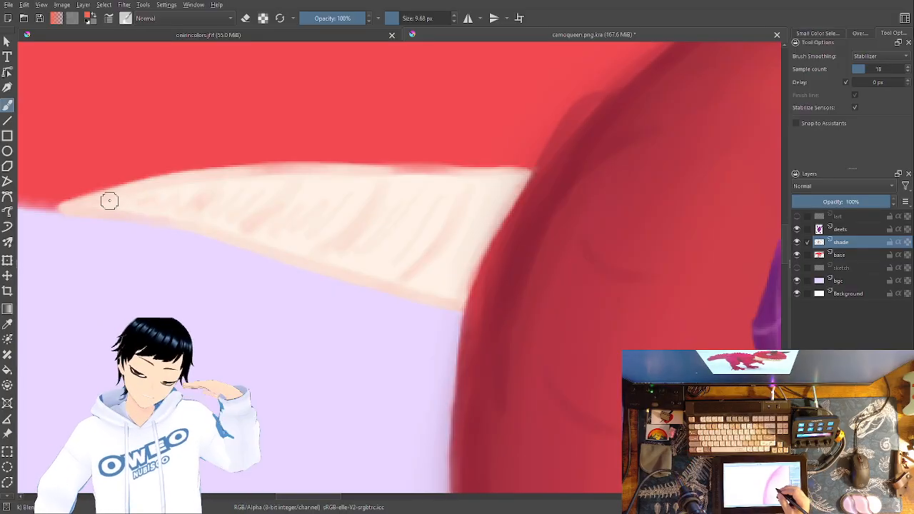
Outline the snout end of the border between red face and cream jaw in dark maroon, using Wet Paint Details on the base layer.
right_click(572, 337)
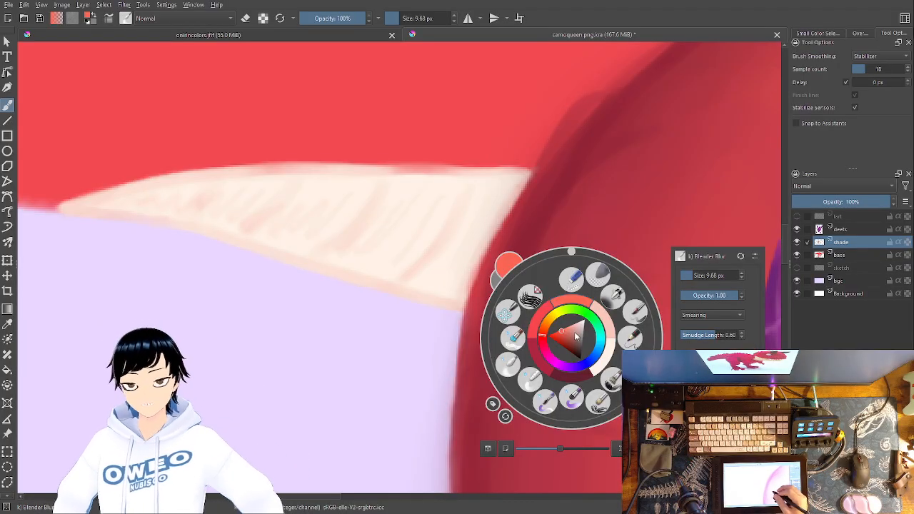
click(547, 404)
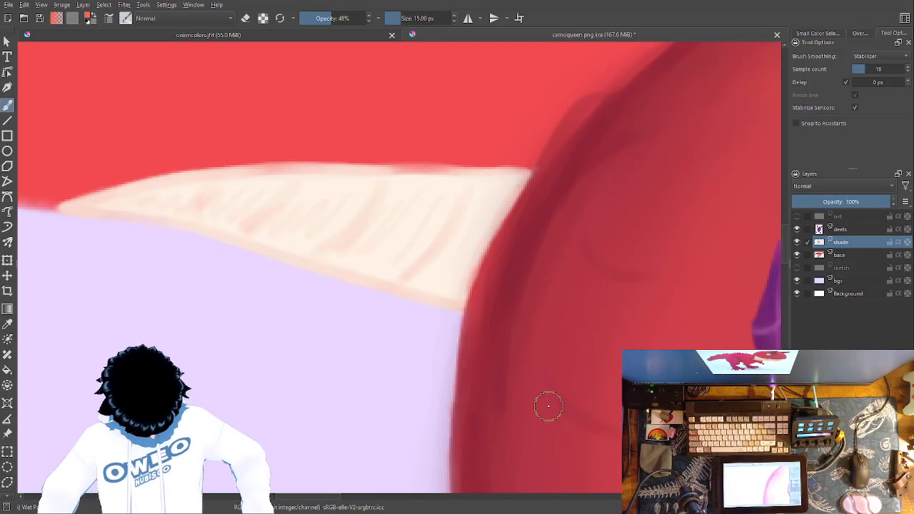
drag(473, 329, 198, 351)
drag(460, 325, 21, 303)
drag(528, 351, 50, 325)
mouse_move(520, 324)
mouse_down()
mouse_move(270, 410)
mouse_move(355, 387)
mouse_move(296, 237)
mouse_move(114, 129)
mouse_up()
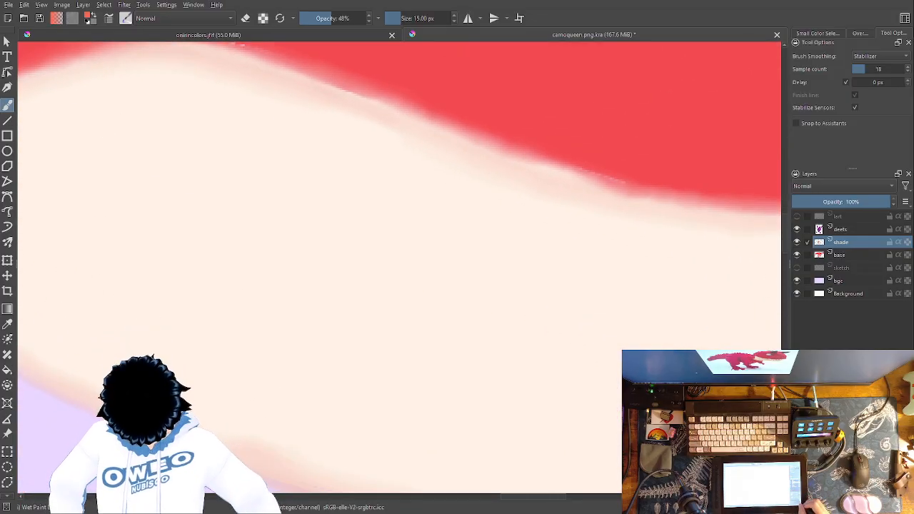
key(minus)
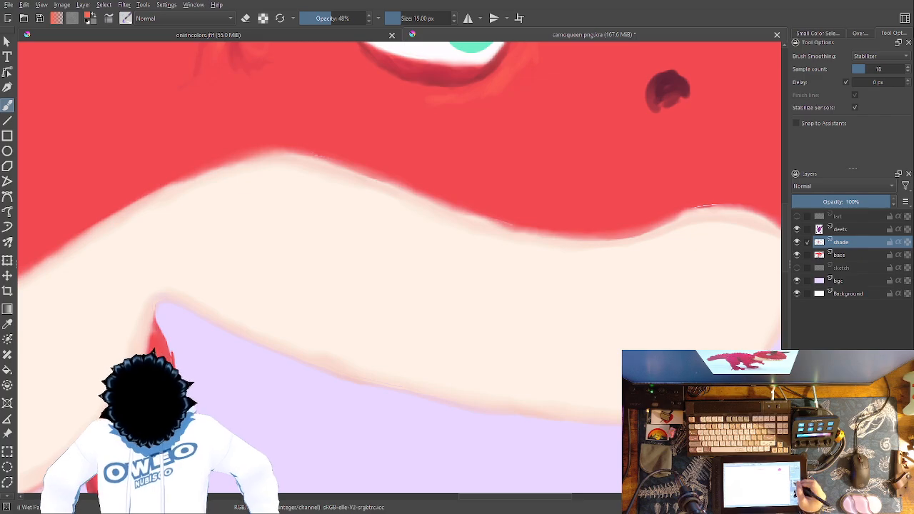
click(840, 254)
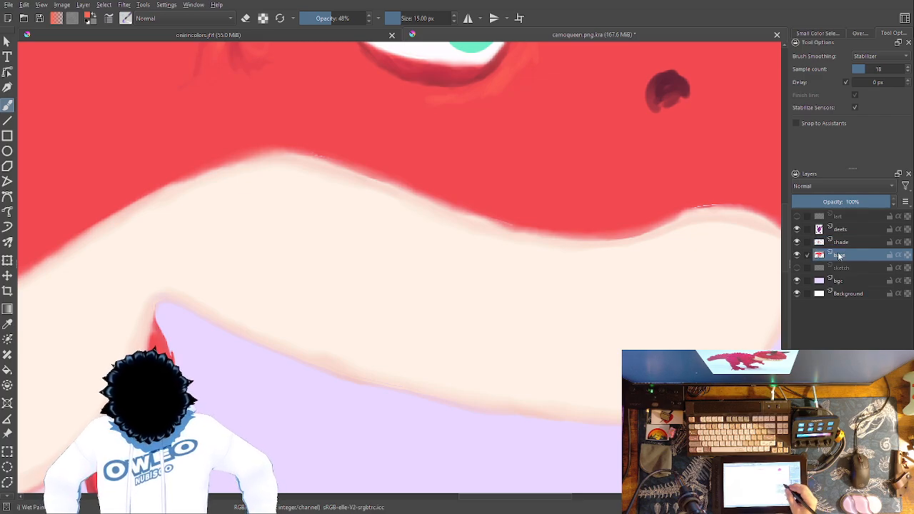
right_click(688, 269)
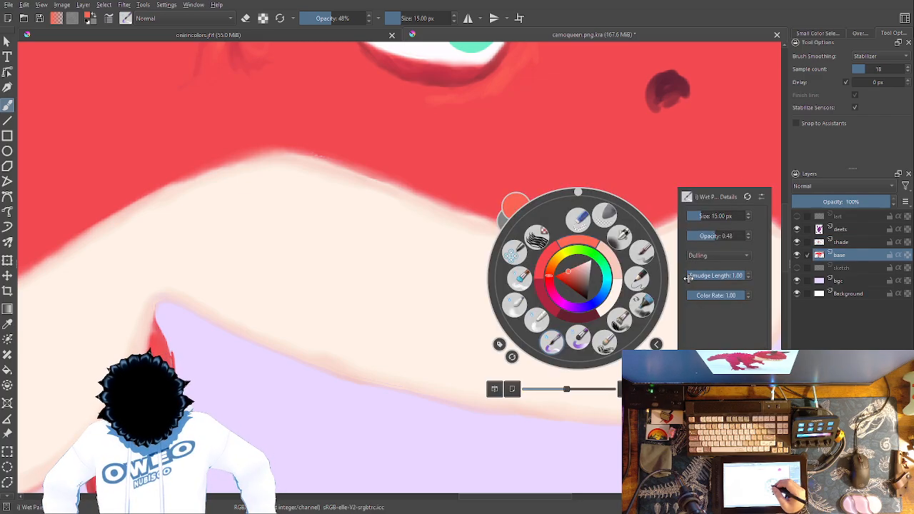
click(586, 316)
drag(540, 287, 340, 332)
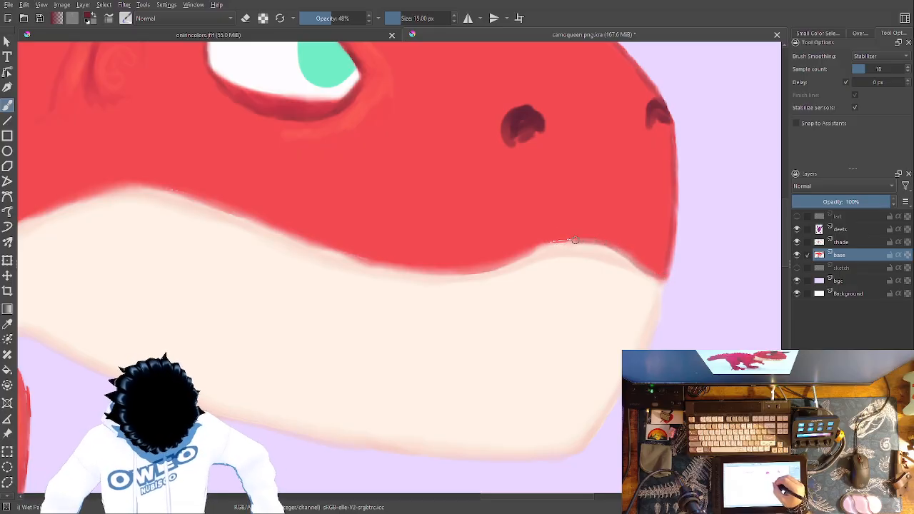
Continue the dark maroon line along the cream jaw's upper border, from below the nostril back past the eye.
mouse_move(445, 271)
mouse_down()
mouse_move(616, 362)
mouse_move(699, 268)
mouse_up()
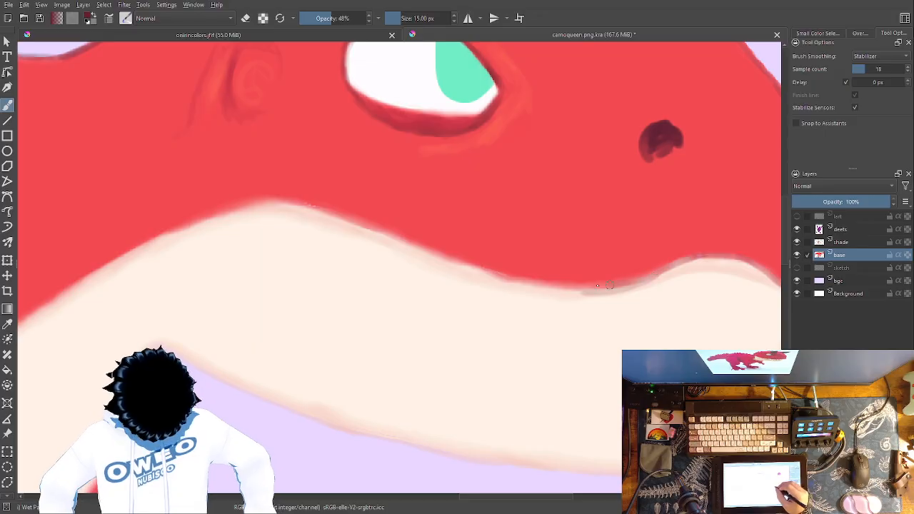
mouse_move(489, 271)
mouse_down()
mouse_move(284, 194)
mouse_move(635, 315)
mouse_move(728, 324)
mouse_up()
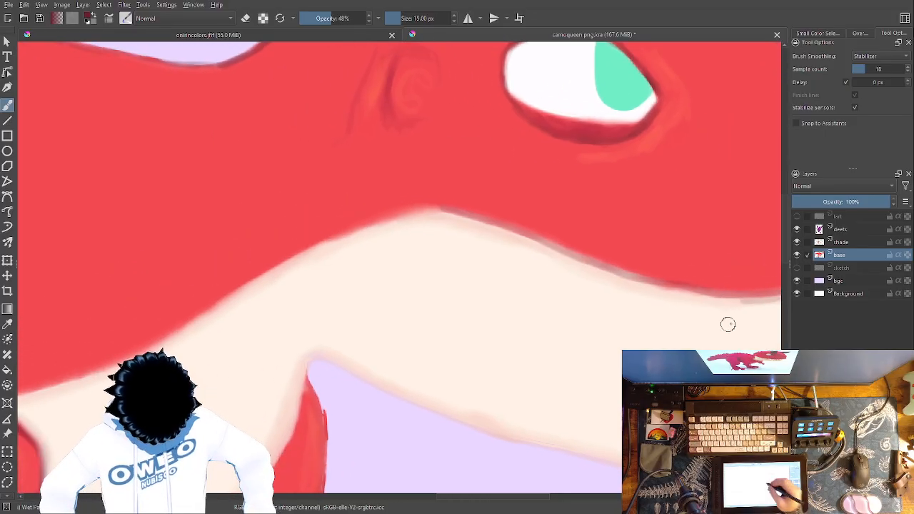
mouse_move(439, 208)
mouse_down()
mouse_move(371, 220)
mouse_move(212, 304)
mouse_up()
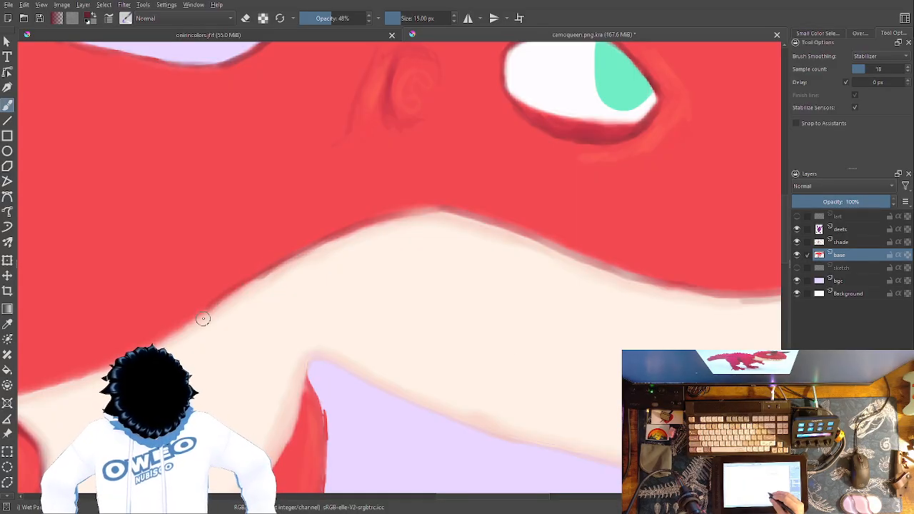
Blend the maroon line along the cream jaw's upper border using the Blender Blur brush at 9.68 px.
right_click(516, 346)
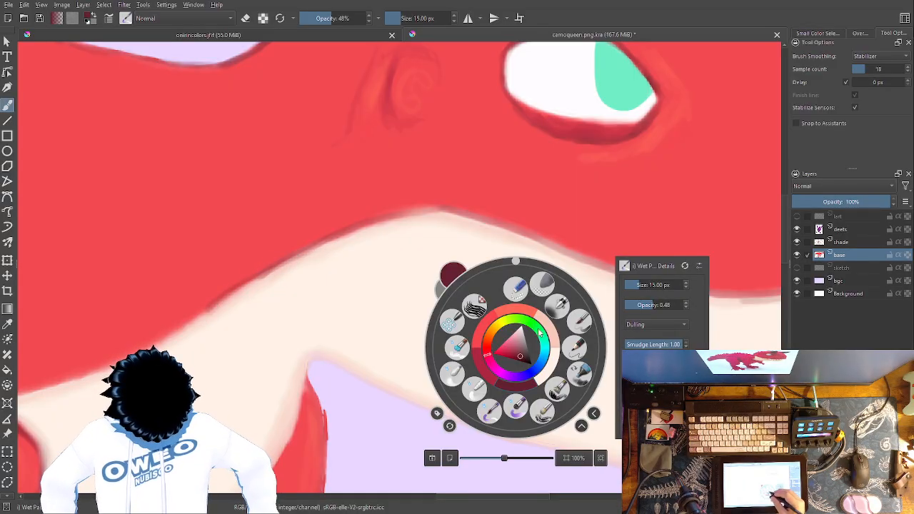
click(459, 375)
right_click(458, 224)
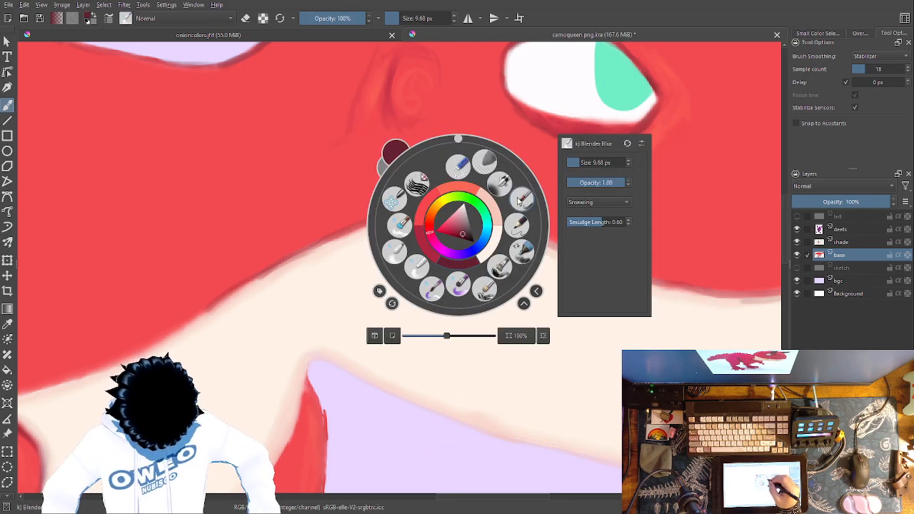
click(485, 162)
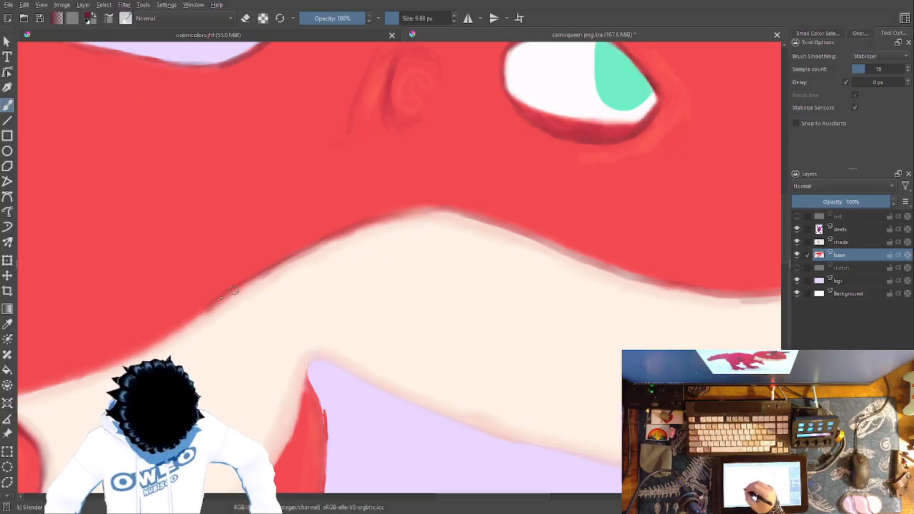
drag(420, 332, 192, 345)
drag(249, 233, 300, 247)
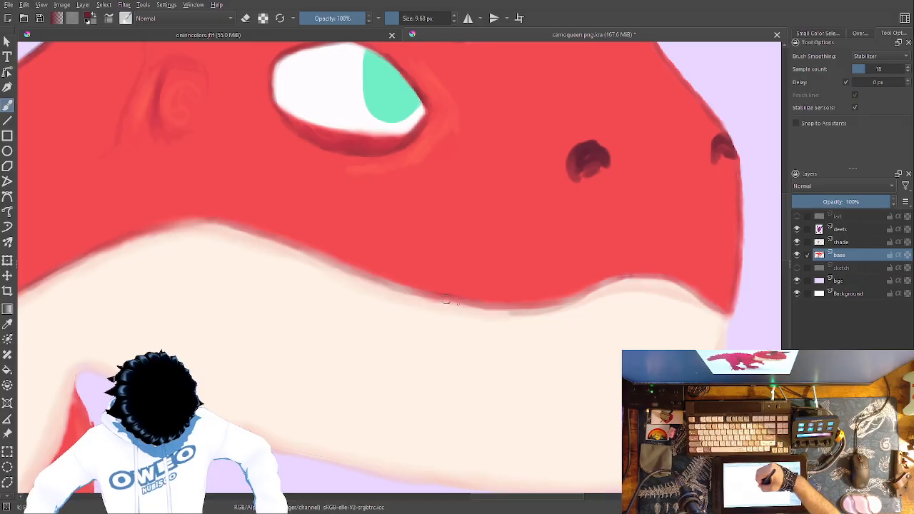
mouse_move(491, 301)
mouse_down()
mouse_move(469, 307)
mouse_move(532, 310)
mouse_move(630, 276)
mouse_up()
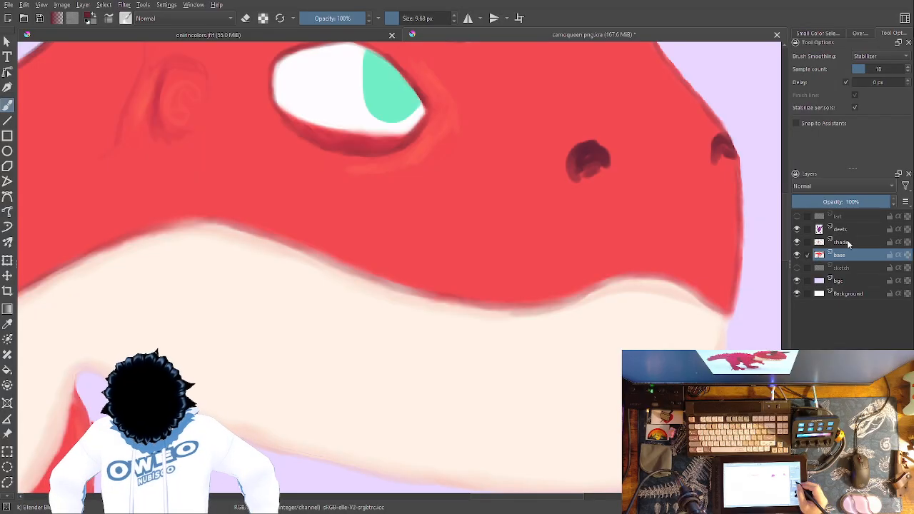
Set up the Pencil-2 brush at 10 px and make the deets layer active.
right_click(555, 367)
click(636, 349)
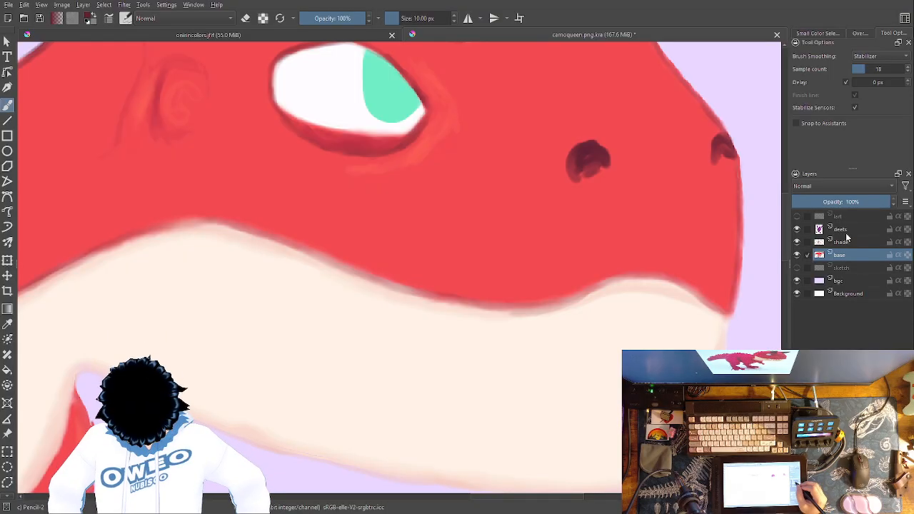
click(847, 229)
right_click(541, 364)
right_click(553, 365)
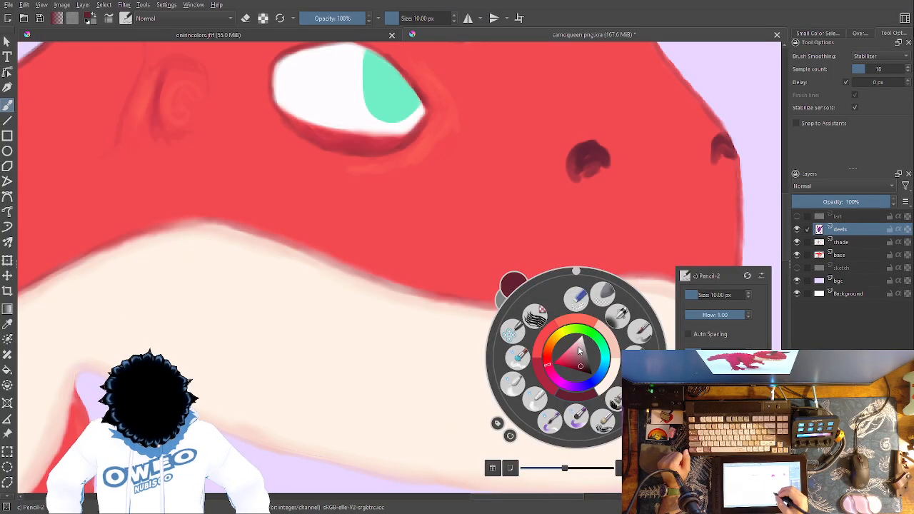
Sample white from a pentagon in the reference image's background, and return to the carnotaurus painting with the brush.
click(370, 34)
drag(529, 331, 538, 271)
drag(541, 249, 515, 388)
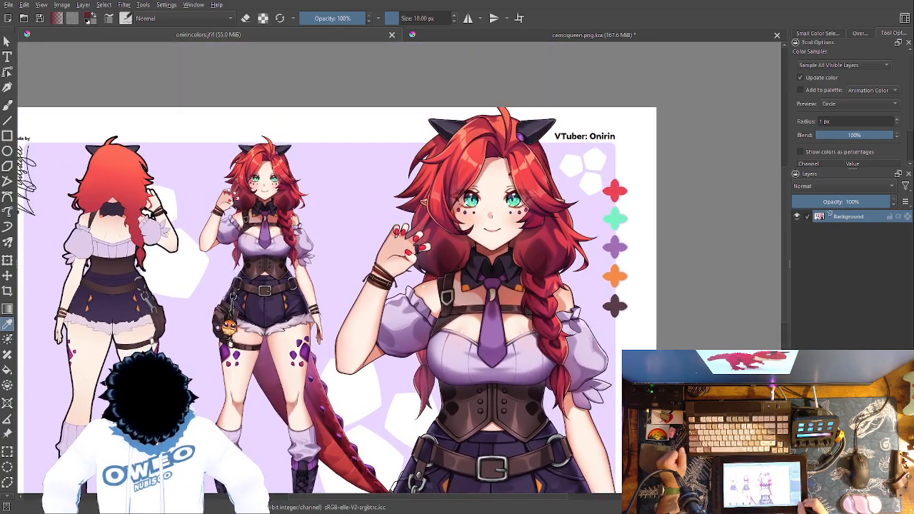
key(minus)
key(plus)
key(plus)
key(plus)
key(plus)
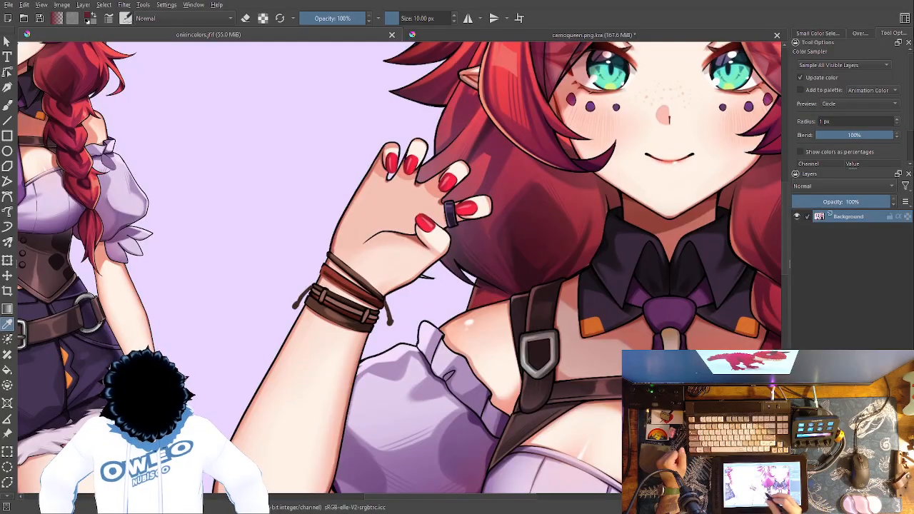
drag(536, 236, 352, 362)
drag(598, 308, 306, 426)
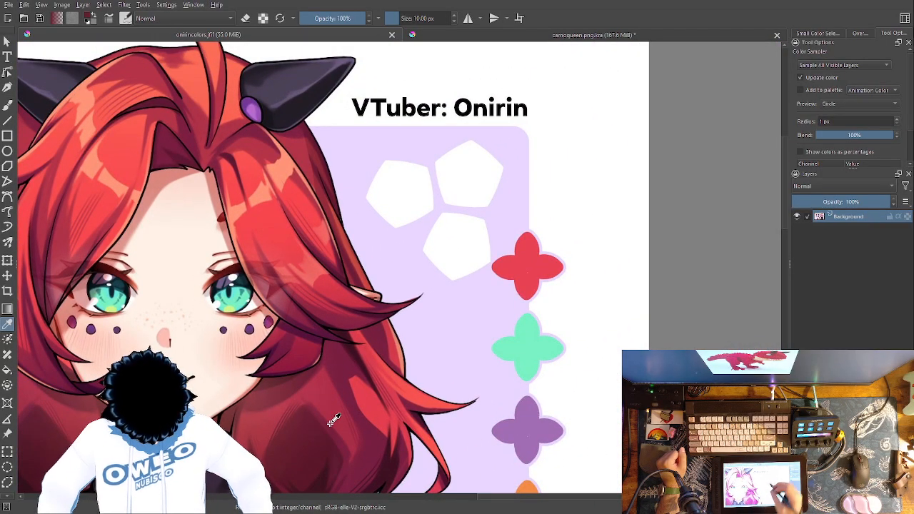
click(467, 172)
mouse_move(468, 172)
mouse_down()
mouse_move(471, 219)
mouse_move(453, 267)
mouse_move(477, 157)
mouse_up()
key(b)
click(593, 35)
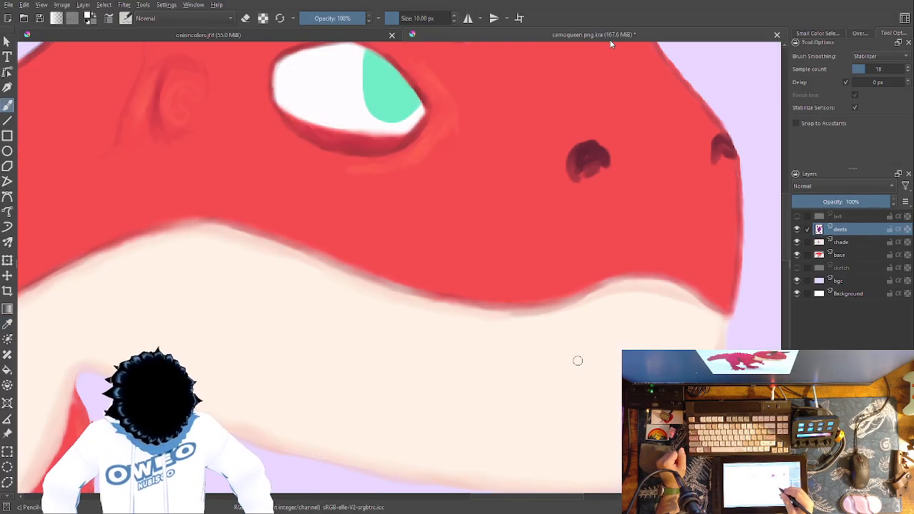
right_click(631, 293)
right_click(649, 294)
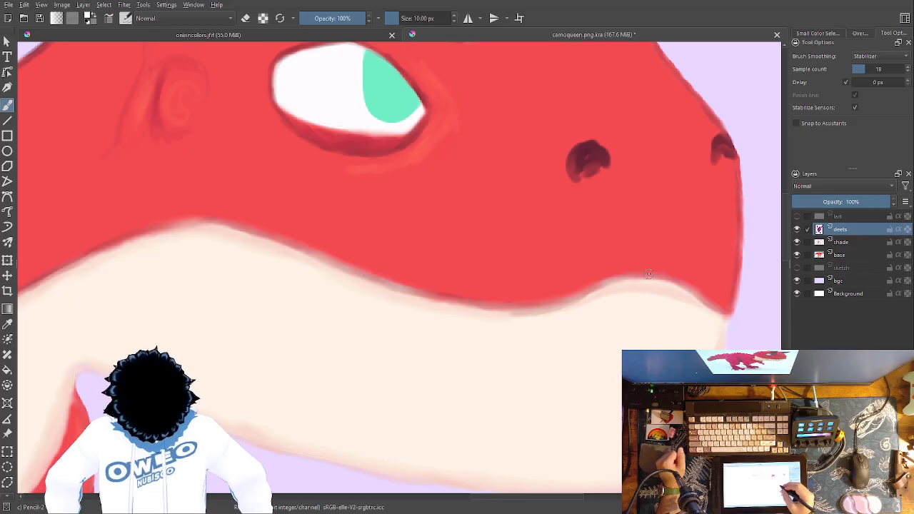
right_click(525, 340)
right_click(587, 331)
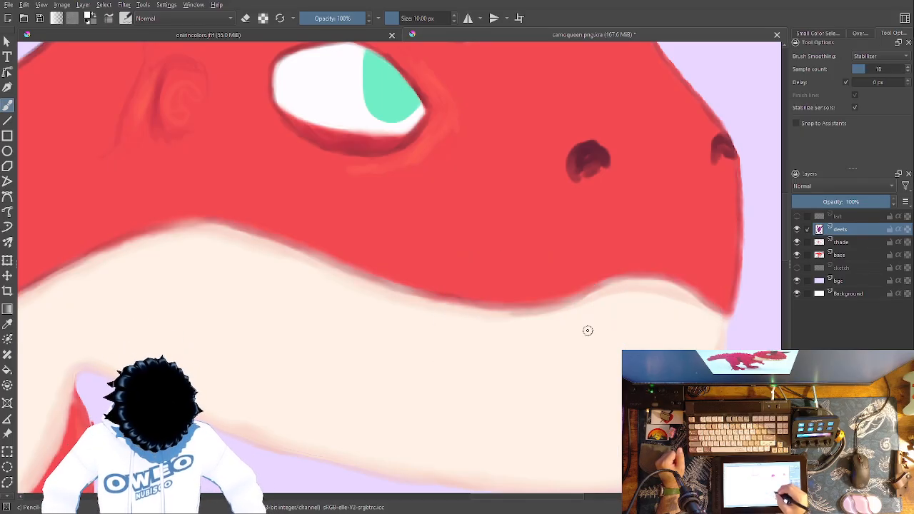
Outline a row of white teeth along the jaw's upper border, from the snout tip backward, with the Pencil-2 brush at 5.32 px.
right_click(576, 326)
drag(703, 263, 700, 262)
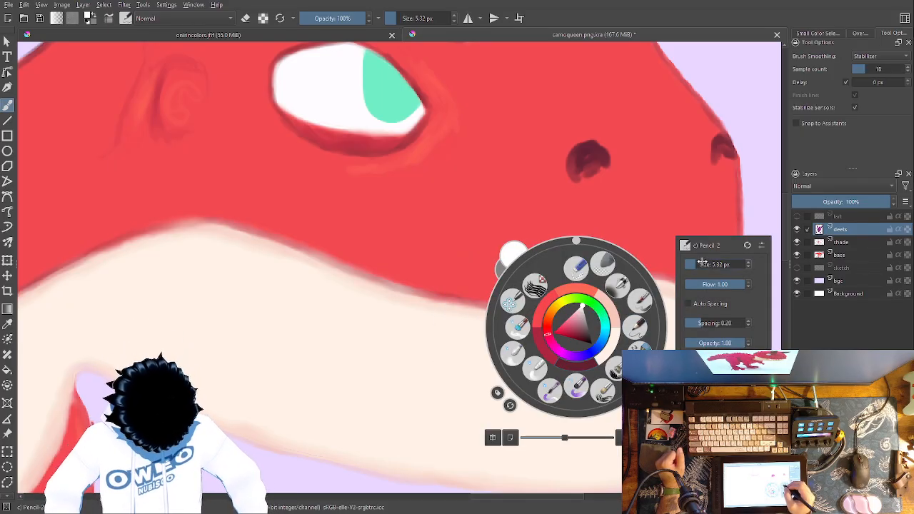
click(669, 215)
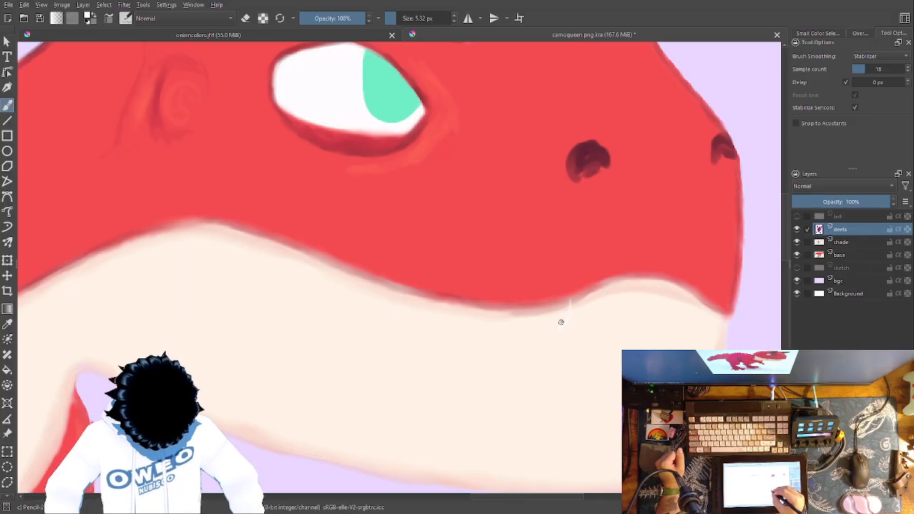
drag(562, 311, 547, 317)
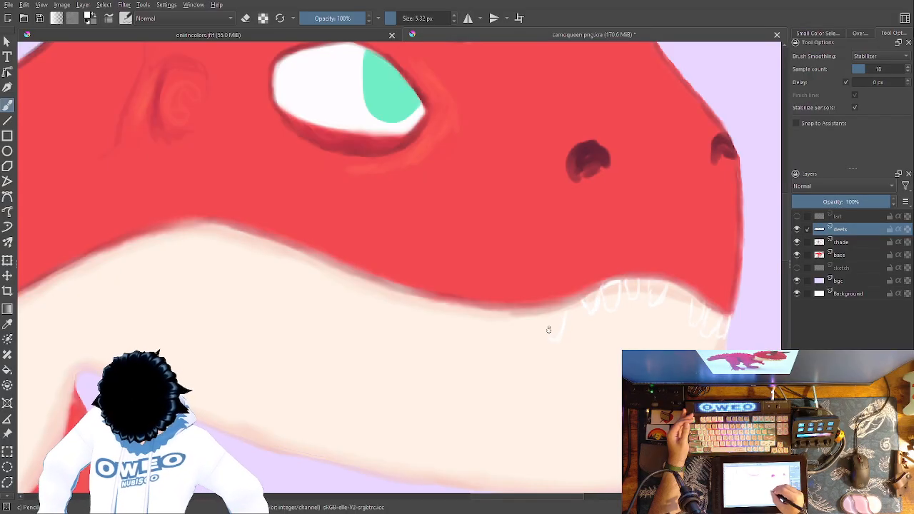
mouse_move(554, 315)
mouse_down()
mouse_move(549, 336)
mouse_move(552, 301)
mouse_up()
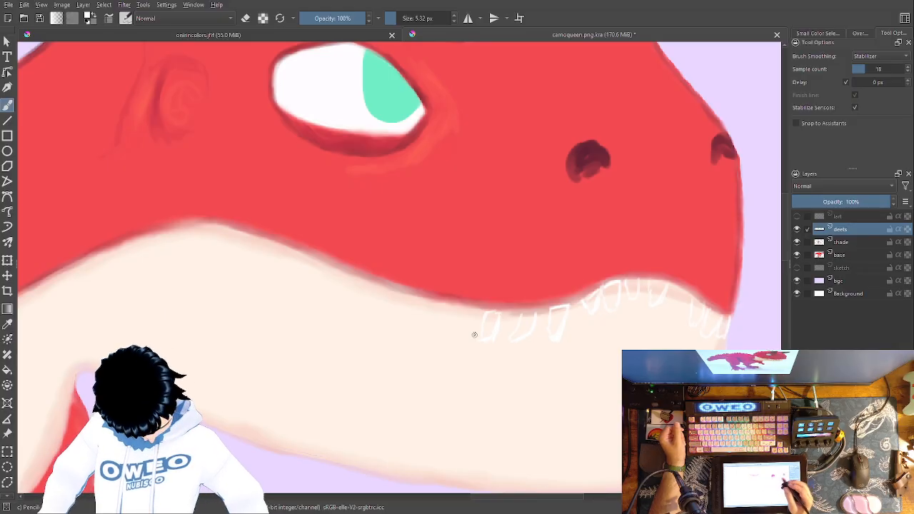
drag(473, 335, 691, 348)
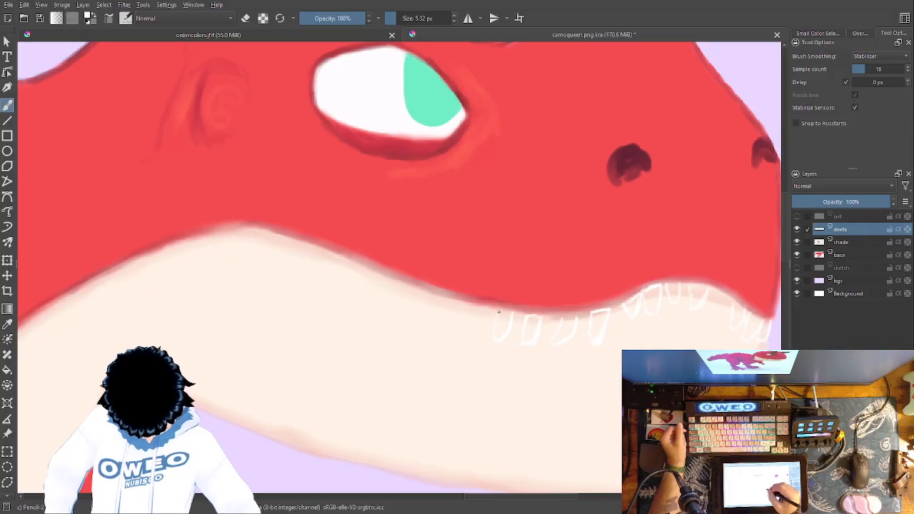
Rework the rearmost tooth outlines, erasing strokes with Eraser Small at 25 px and redrawing them in white with Pencil-2.
right_click(525, 365)
click(464, 318)
mouse_move(473, 339)
mouse_down()
mouse_move(498, 354)
mouse_move(538, 350)
mouse_move(528, 347)
mouse_up()
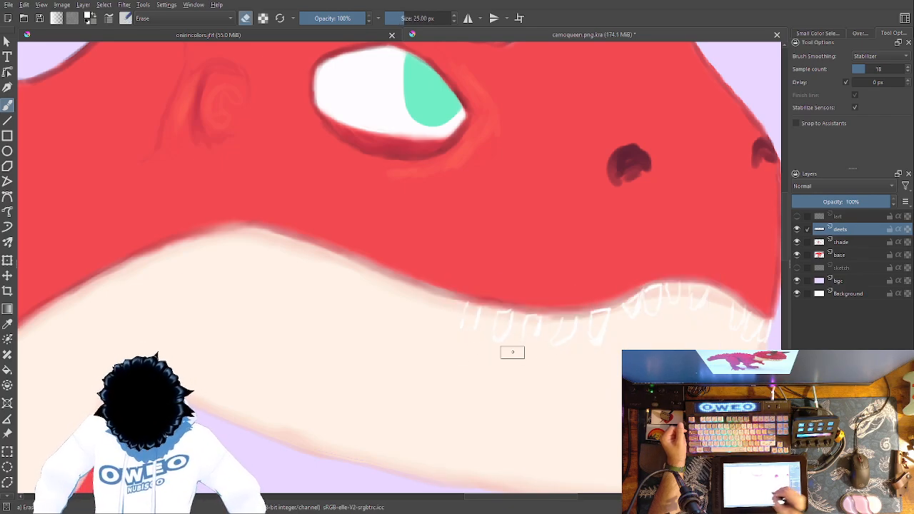
right_click(565, 363)
click(564, 305)
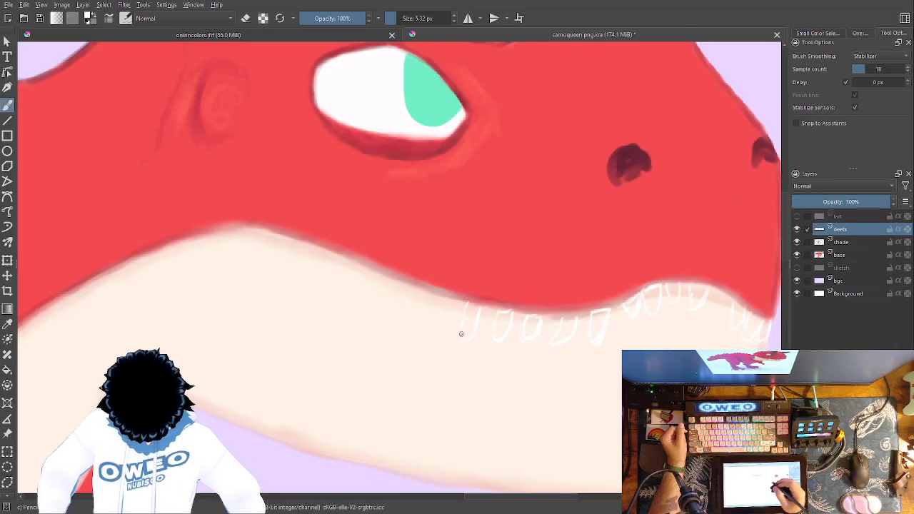
right_click(490, 357)
click(491, 299)
drag(465, 337, 463, 323)
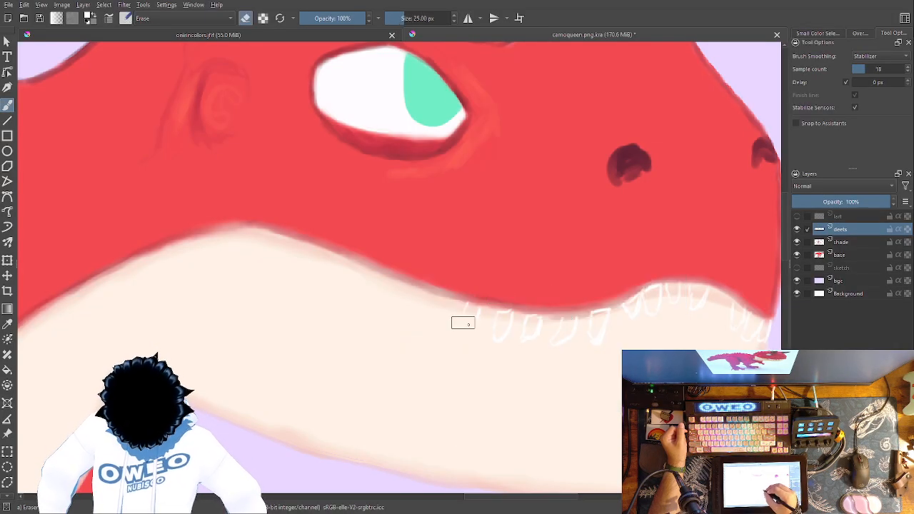
right_click(555, 356)
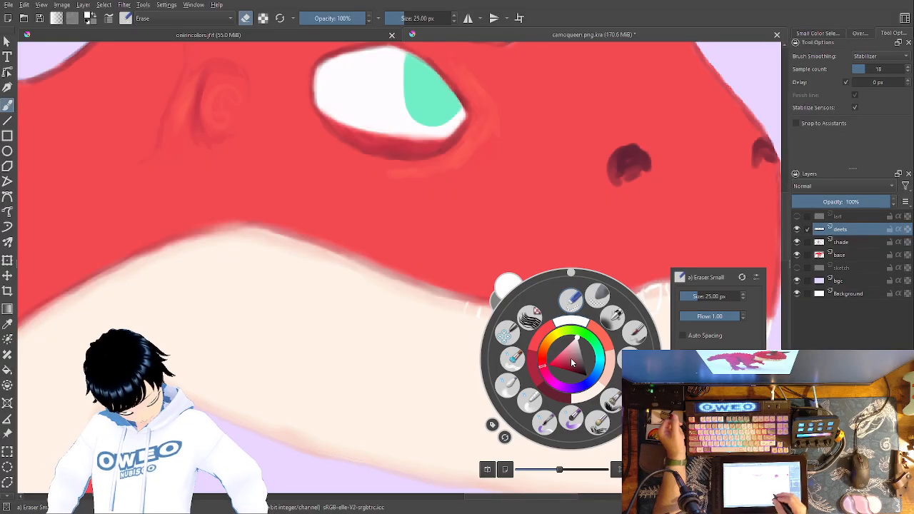
click(571, 301)
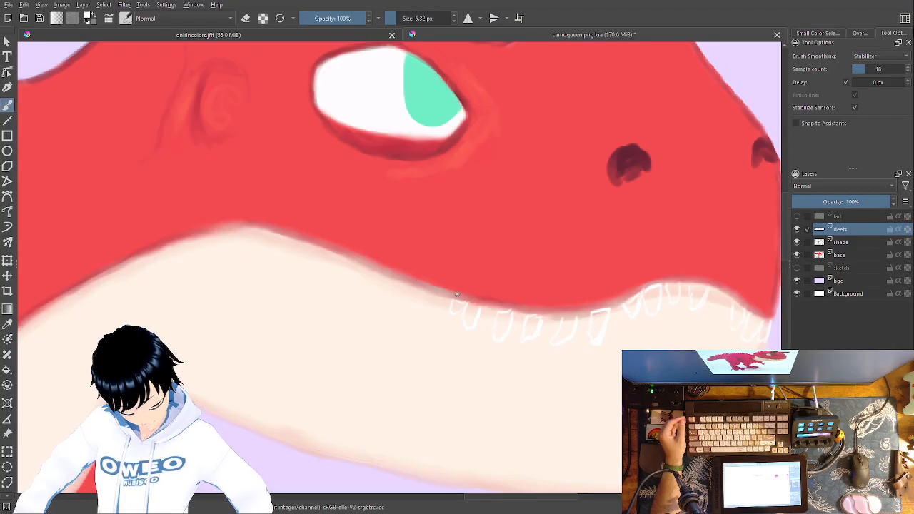
Fill the three rearmost tooth outlines with solid white using the Pencil-2 brush.
key(plus)
key(plus)
key(plus)
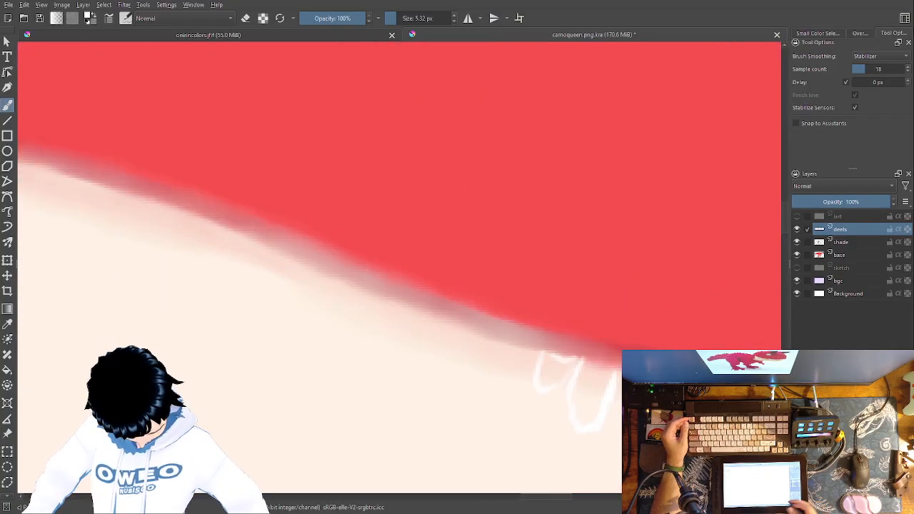
drag(555, 318, 536, 268)
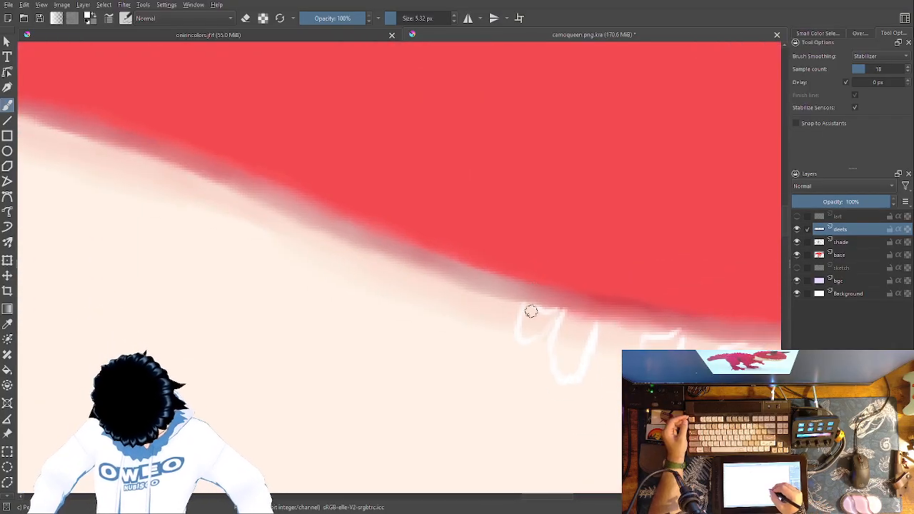
mouse_move(533, 312)
mouse_down()
mouse_move(542, 321)
mouse_move(547, 312)
mouse_move(535, 312)
mouse_move(526, 329)
mouse_move(545, 317)
mouse_move(533, 333)
mouse_move(567, 313)
mouse_up()
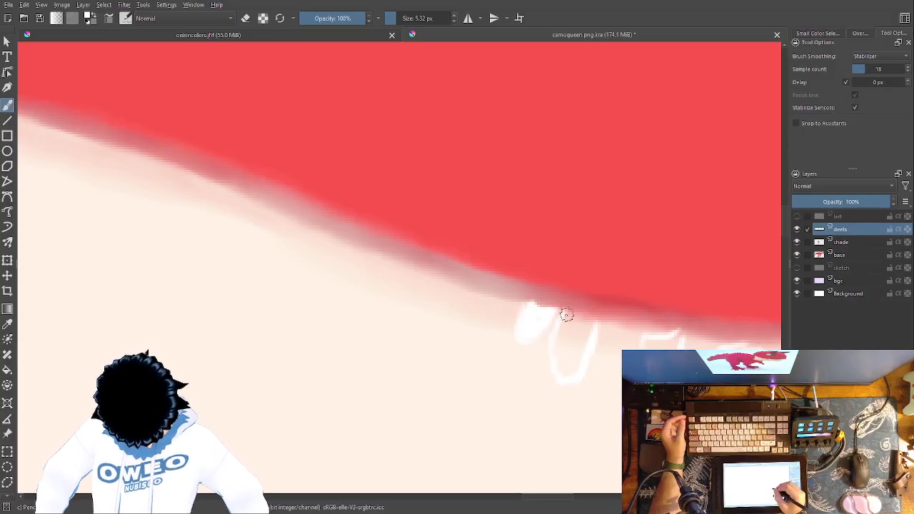
mouse_move(573, 371)
mouse_down()
mouse_move(590, 322)
mouse_move(565, 312)
mouse_move(565, 365)
mouse_move(577, 322)
mouse_move(590, 327)
mouse_move(566, 359)
mouse_move(559, 338)
mouse_move(487, 325)
mouse_up()
drag(574, 326, 568, 362)
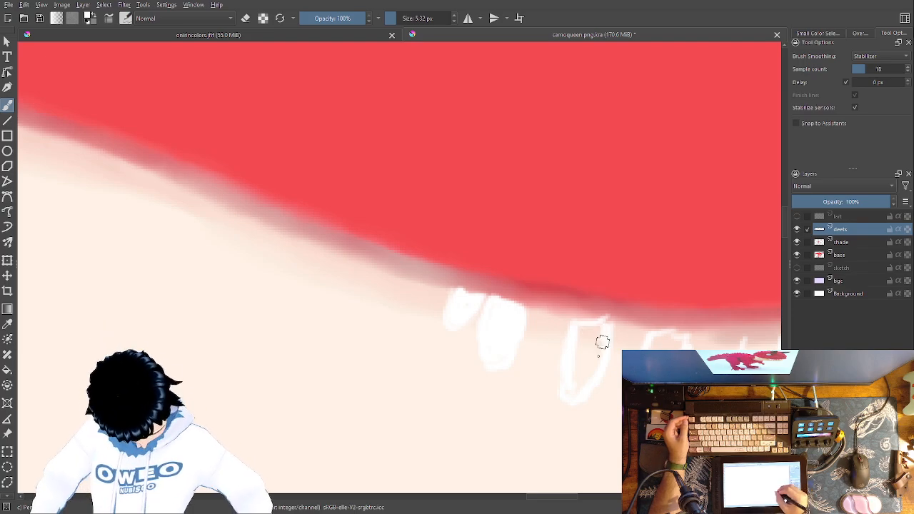
drag(573, 364, 580, 367)
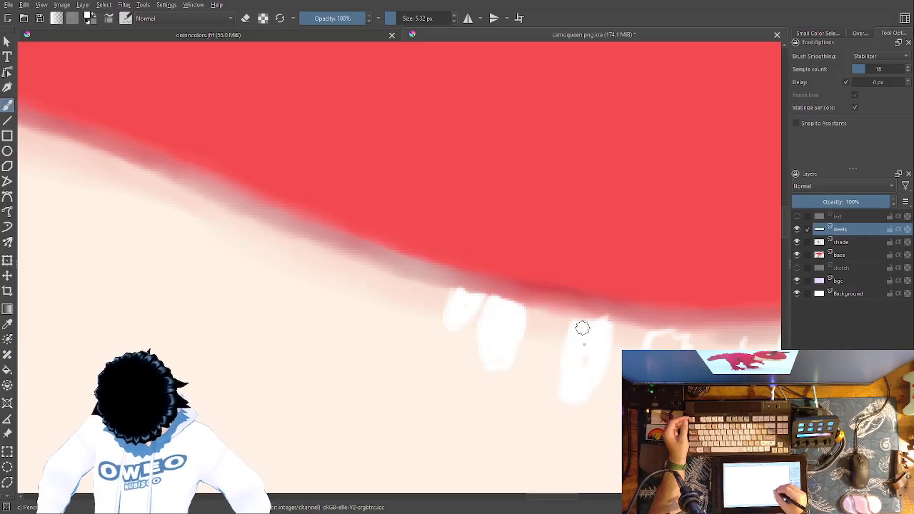
mouse_move(597, 326)
mouse_down()
mouse_move(298, 369)
mouse_move(196, 358)
mouse_up()
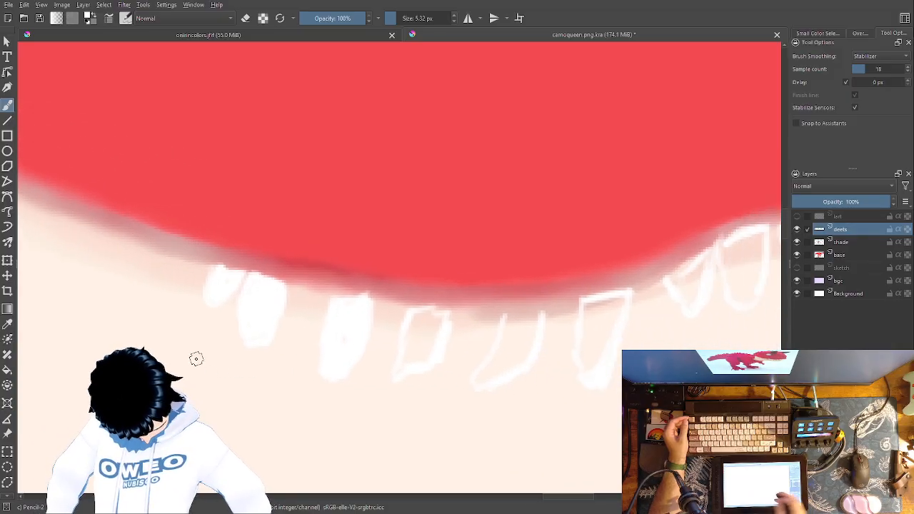
Paint an upward-pointing white fang over the red lip edge and fill the tooth outline directly behind it.
drag(539, 376, 364, 392)
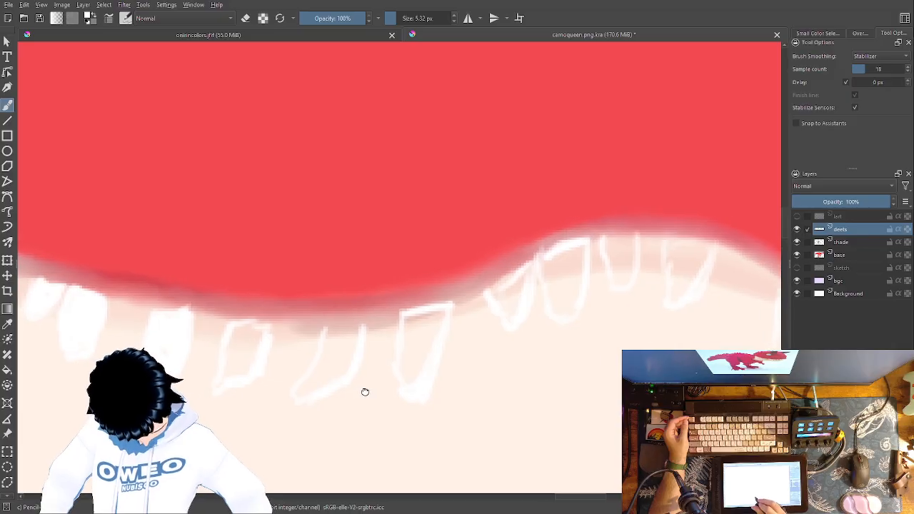
mouse_move(455, 303)
mouse_down()
mouse_move(456, 237)
mouse_move(485, 288)
mouse_move(459, 295)
mouse_move(465, 256)
mouse_move(473, 289)
mouse_up()
drag(461, 246, 476, 275)
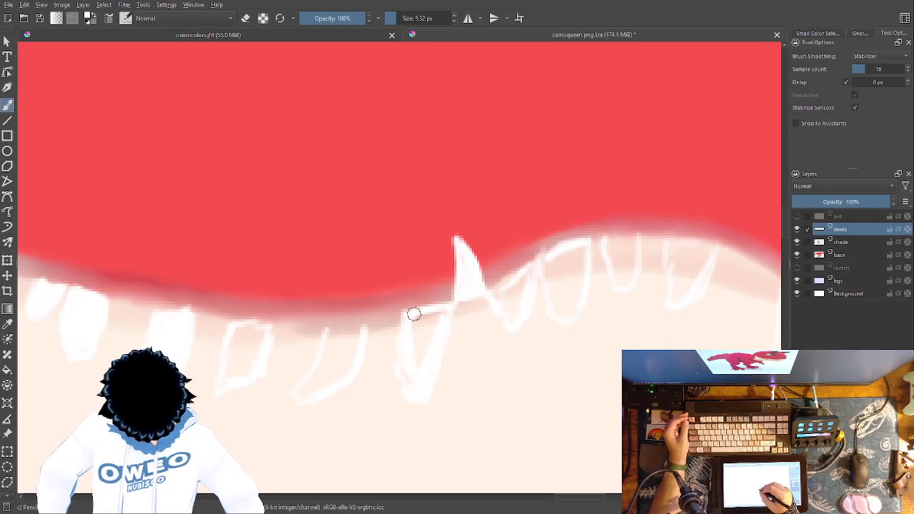
mouse_move(442, 312)
mouse_down()
mouse_move(424, 348)
mouse_move(434, 323)
mouse_move(421, 325)
mouse_move(411, 375)
mouse_move(403, 351)
mouse_move(401, 375)
mouse_move(406, 307)
mouse_up()
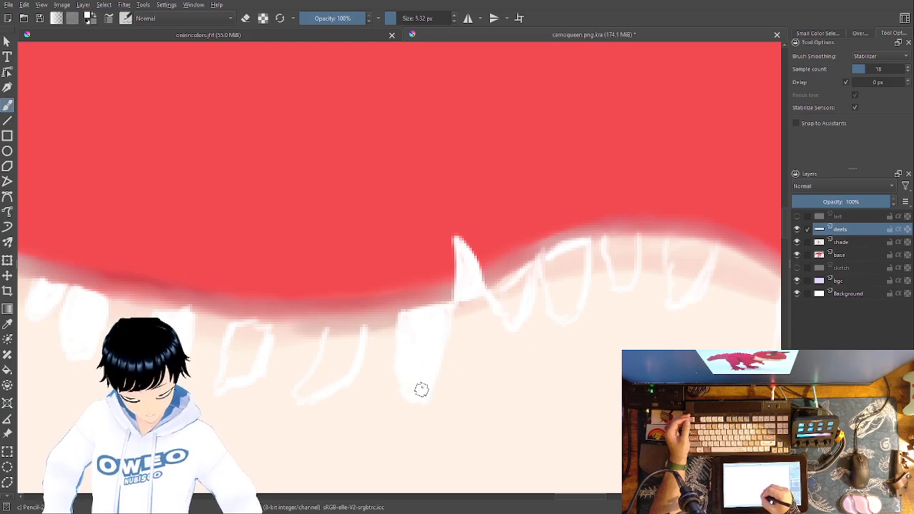
Narrow the tooth just behind the upward fang by erasing its rear edge, and touch up its white fill with Pencil-2.
right_click(484, 362)
click(484, 300)
mouse_move(400, 405)
mouse_down()
mouse_move(392, 340)
mouse_move(409, 286)
mouse_up()
right_click(537, 367)
click(402, 428)
mouse_move(402, 428)
mouse_down()
mouse_move(431, 377)
mouse_move(460, 391)
mouse_up()
right_click(531, 365)
click(459, 353)
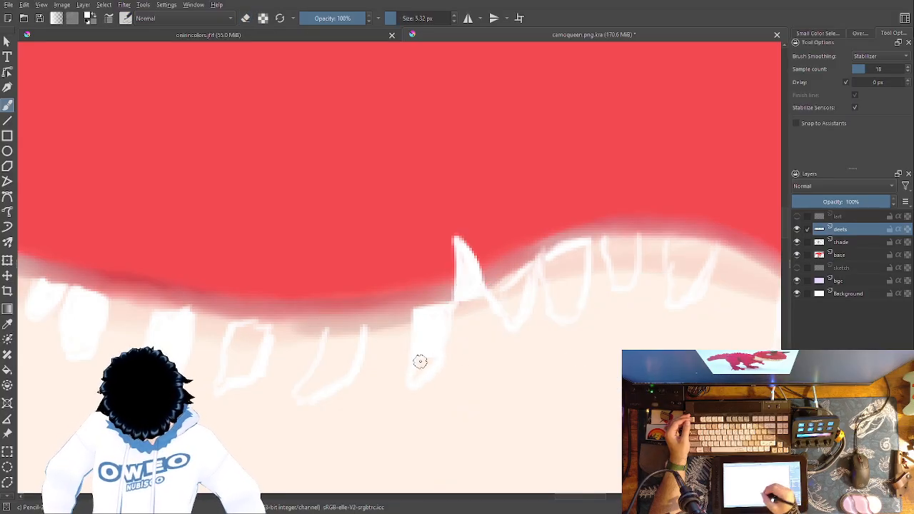
drag(418, 372, 435, 341)
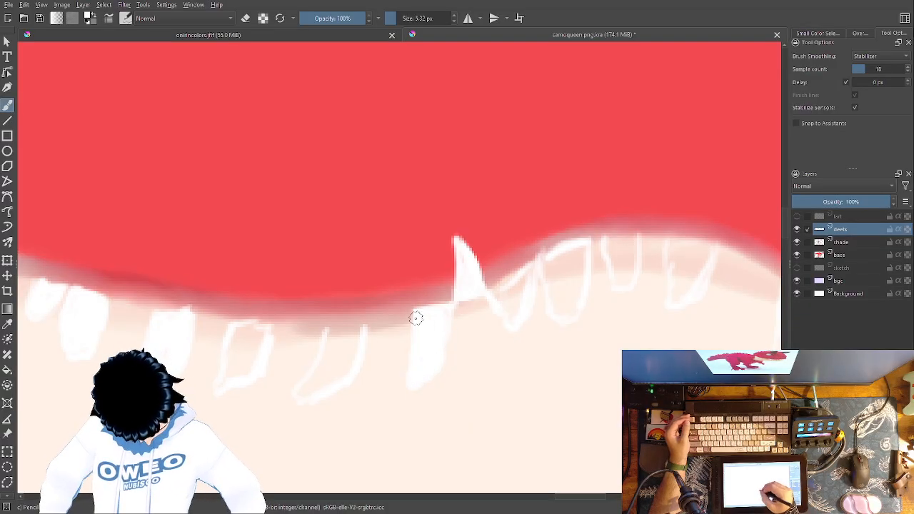
mouse_move(413, 338)
mouse_down()
mouse_move(413, 312)
mouse_move(434, 308)
mouse_up()
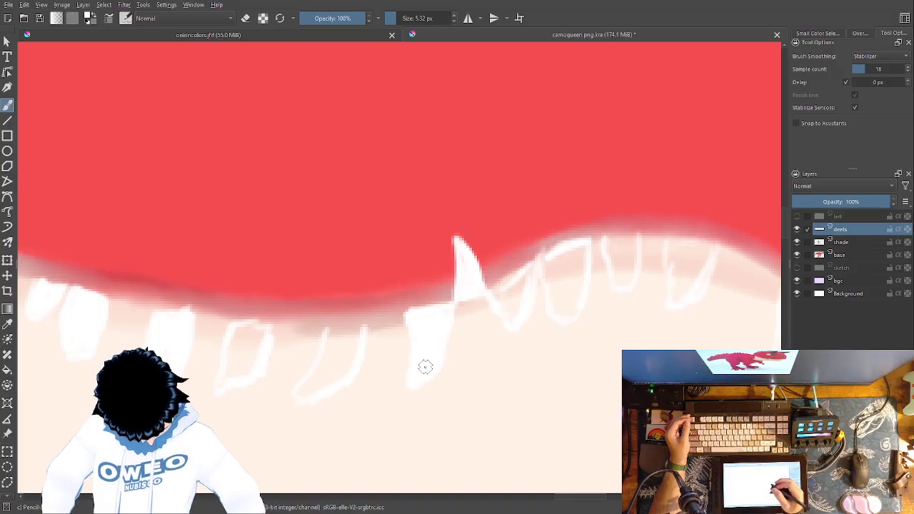
Carve the same tooth's front edge and tip into a curved point with Eraser Small at 25 px, and return to Pencil-2.
right_click(471, 345)
click(434, 377)
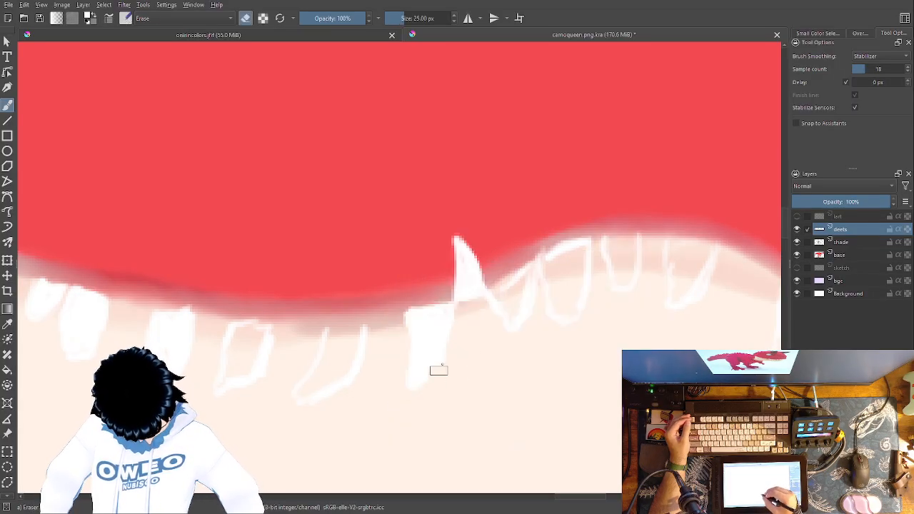
drag(452, 327, 452, 303)
right_click(480, 346)
click(500, 212)
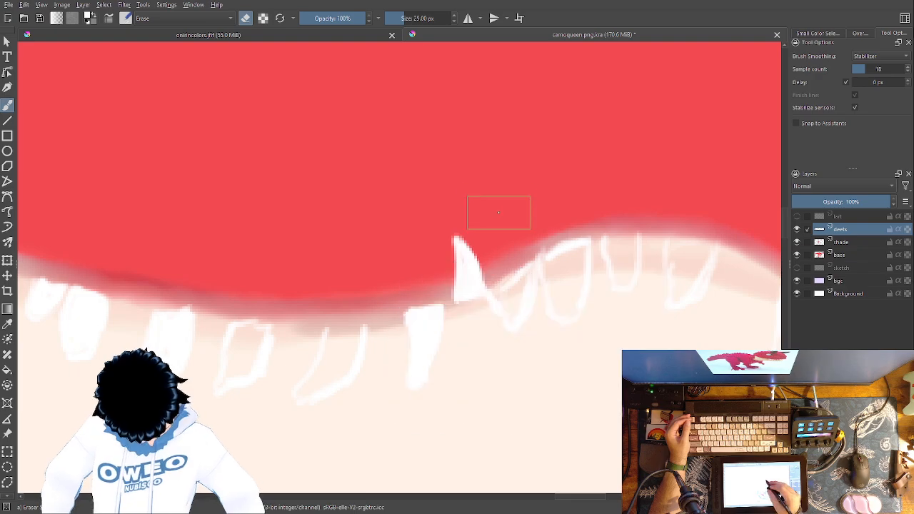
drag(452, 362, 428, 414)
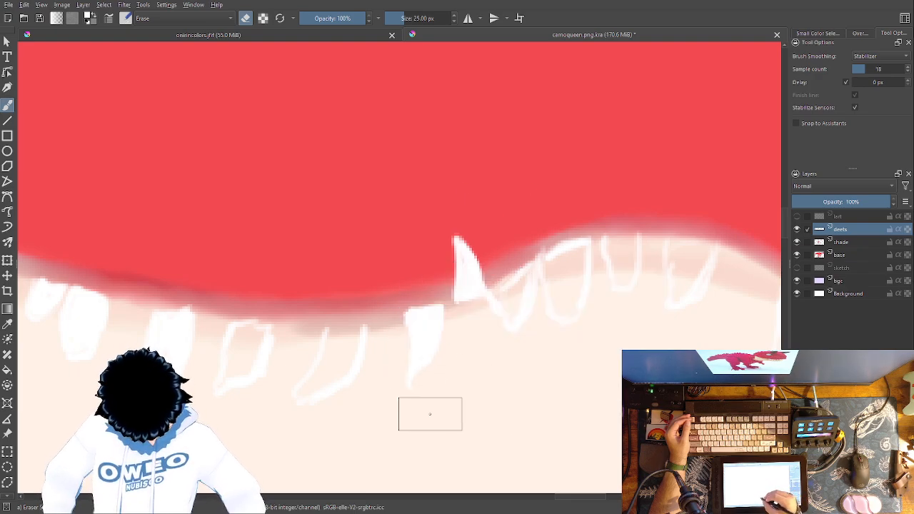
right_click(464, 357)
click(530, 345)
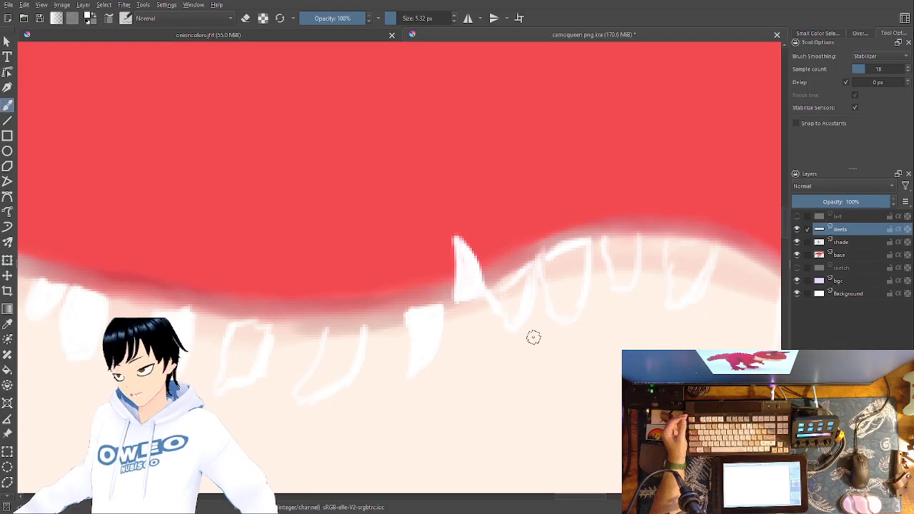
Fill the two remaining outlined teeth behind the curved tooth with white, closing the top of the slanted one.
drag(504, 322, 714, 273)
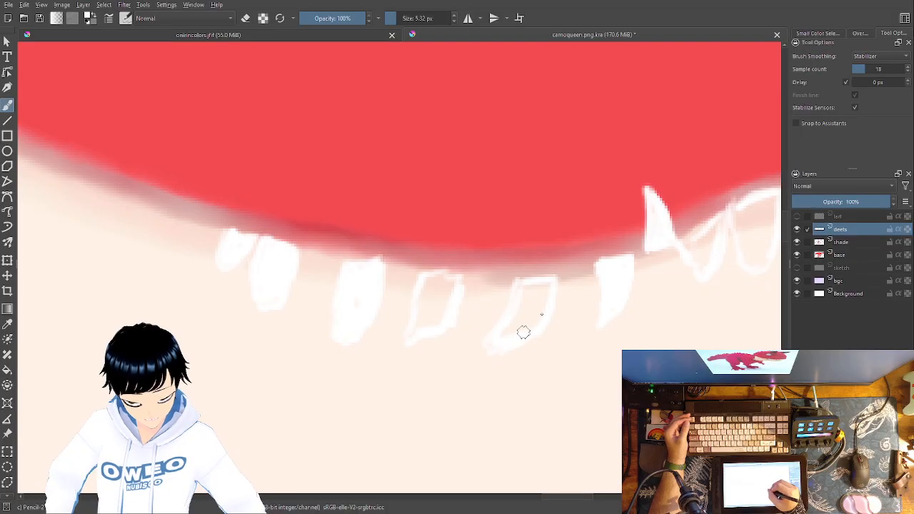
mouse_move(522, 286)
mouse_down()
mouse_move(509, 333)
mouse_move(534, 313)
mouse_up()
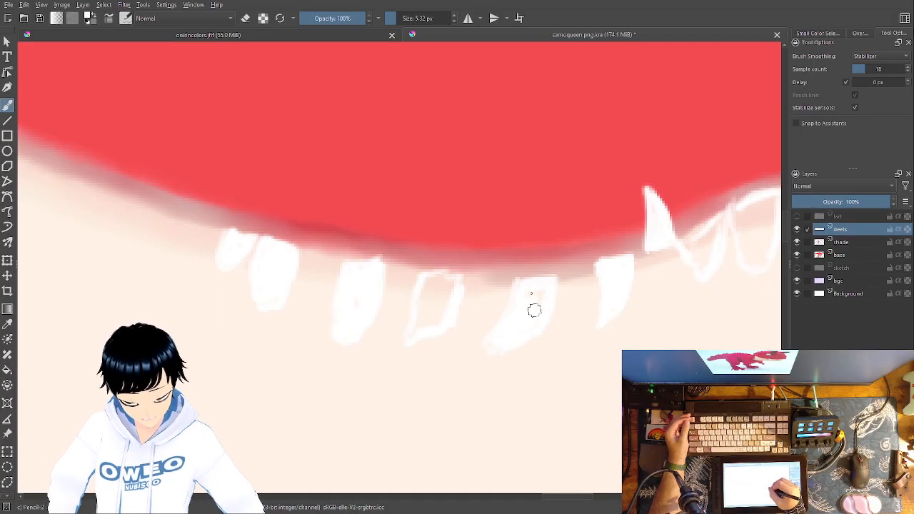
key(ctrl+z)
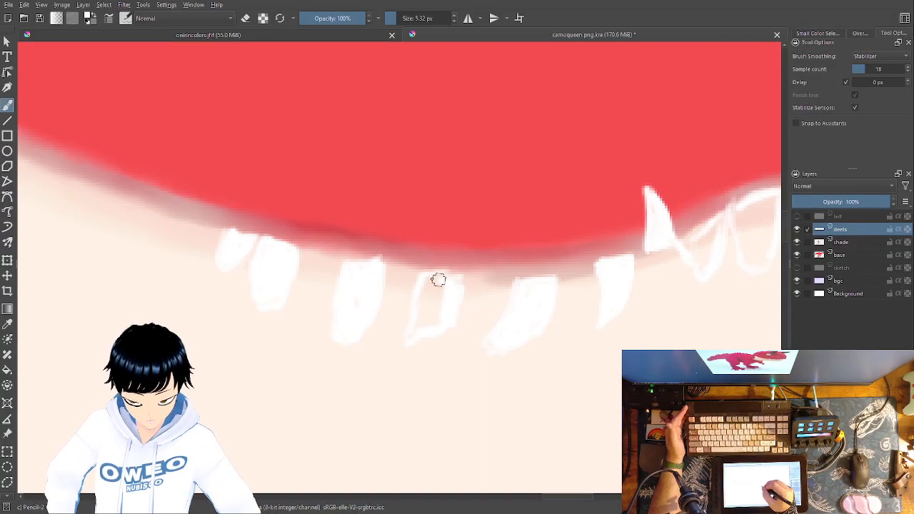
mouse_move(421, 327)
mouse_down()
mouse_move(431, 306)
mouse_move(425, 315)
mouse_move(424, 301)
mouse_move(454, 286)
mouse_move(429, 280)
mouse_move(414, 303)
mouse_up()
Trim the edges and tips of the filled middle teeth with Eraser Small at 25 px.
right_click(487, 348)
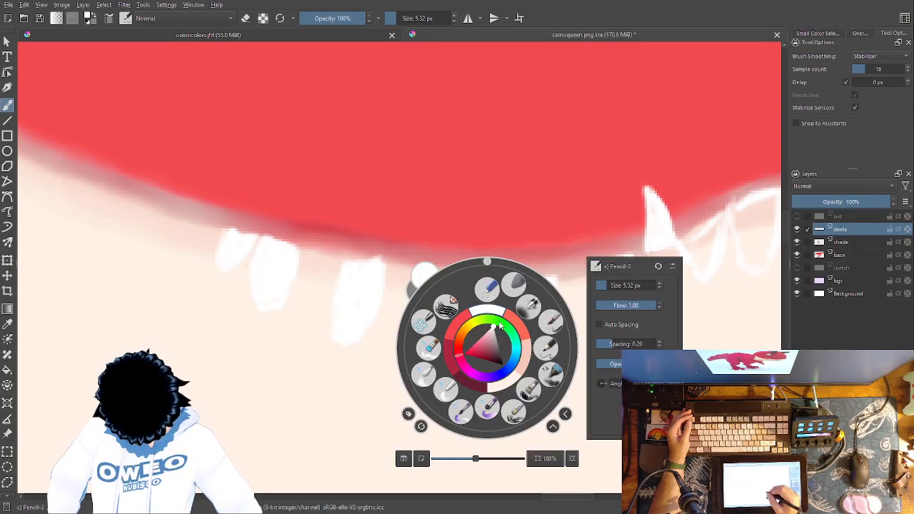
click(494, 289)
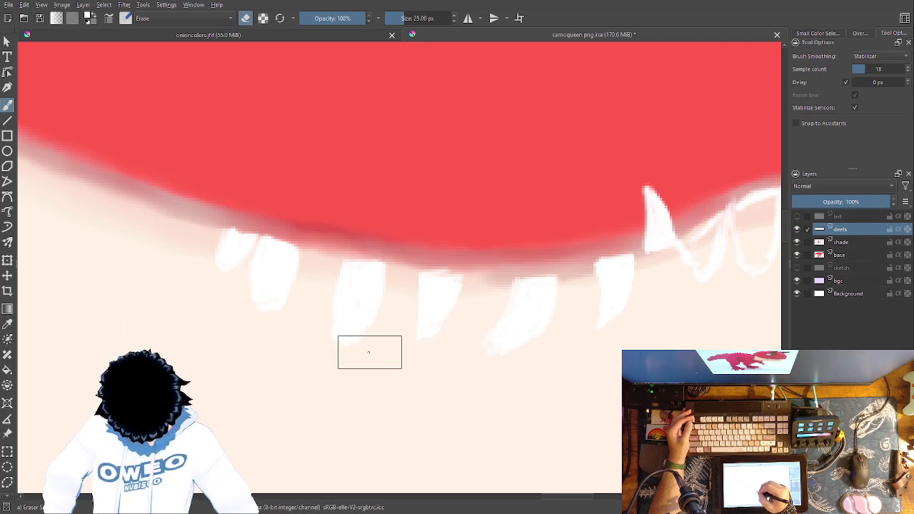
drag(479, 387, 305, 361)
drag(515, 371, 383, 361)
Fill the two outlined teeth just in front of the upward fang with white using the Pencil-2 brush.
right_click(513, 349)
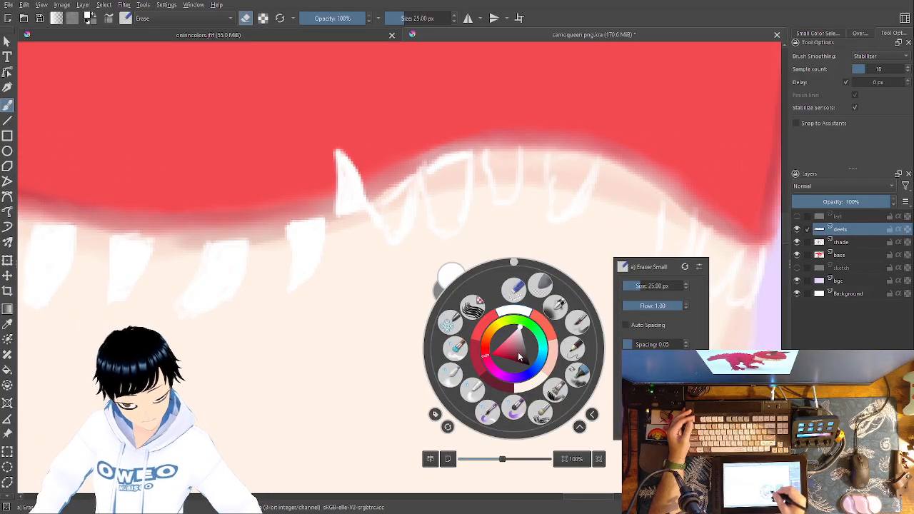
right_click(526, 309)
right_click(544, 329)
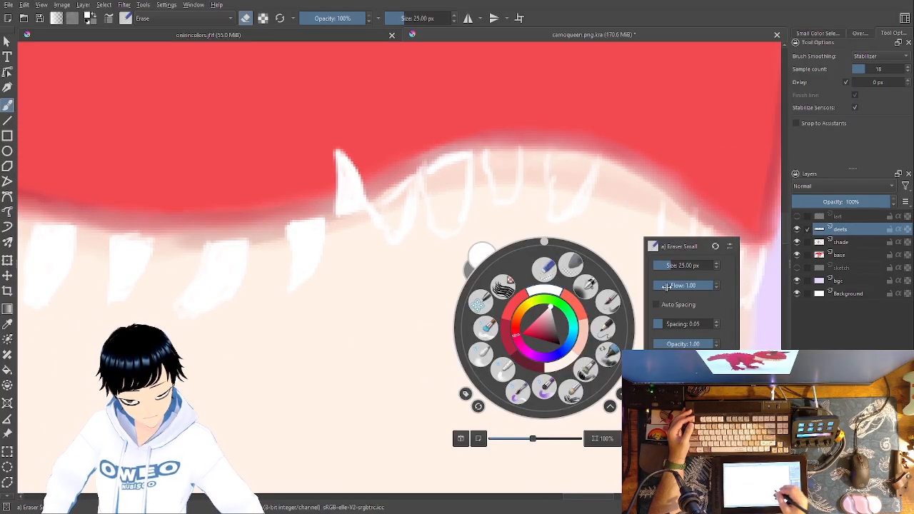
click(605, 327)
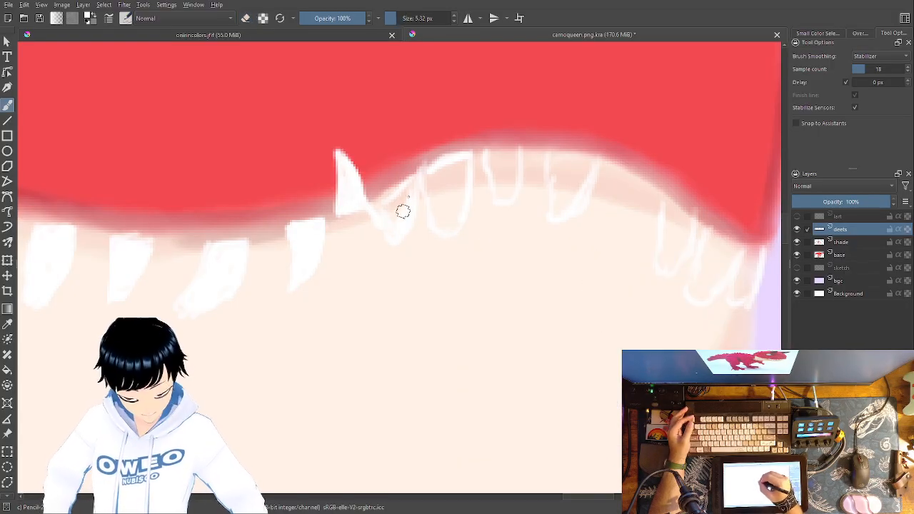
drag(384, 198, 404, 176)
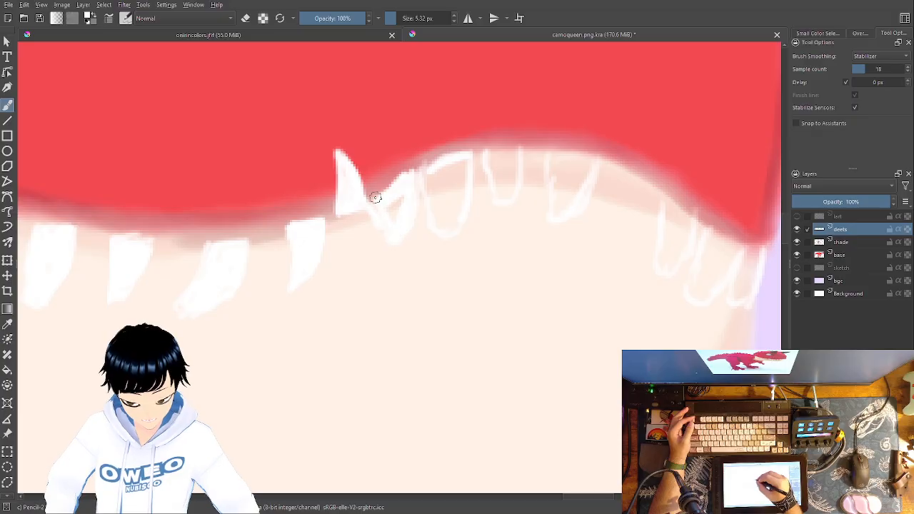
drag(375, 198, 399, 207)
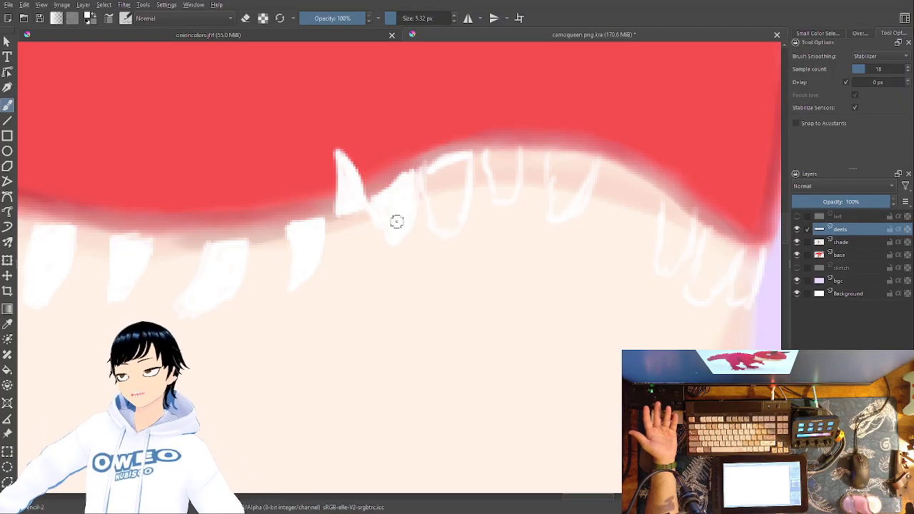
drag(396, 222, 413, 176)
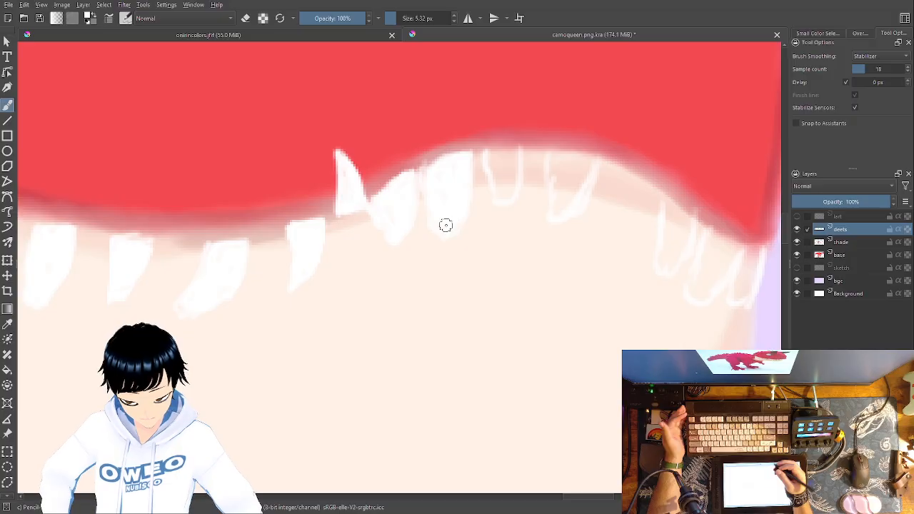
Separate these two teeth with Eraser Small at 25 px, narrowing the second one along its rear edge.
right_click(508, 236)
click(508, 178)
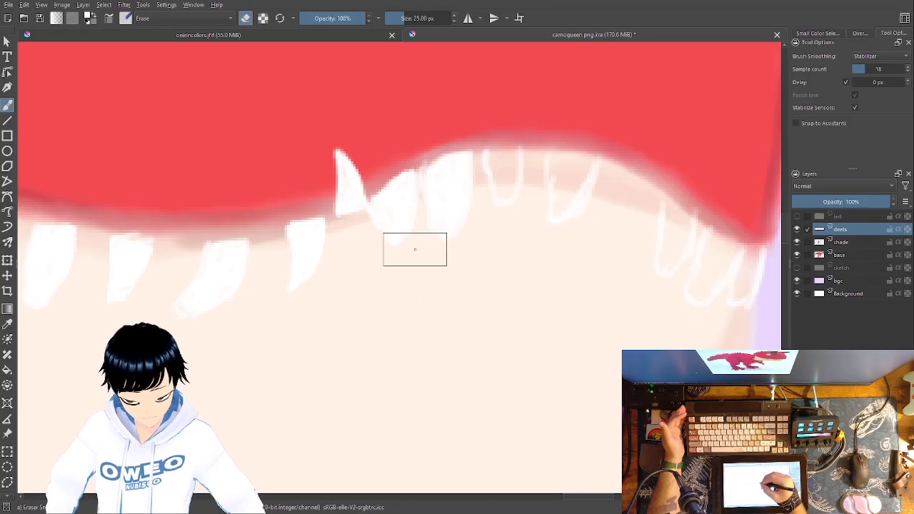
drag(432, 240, 428, 165)
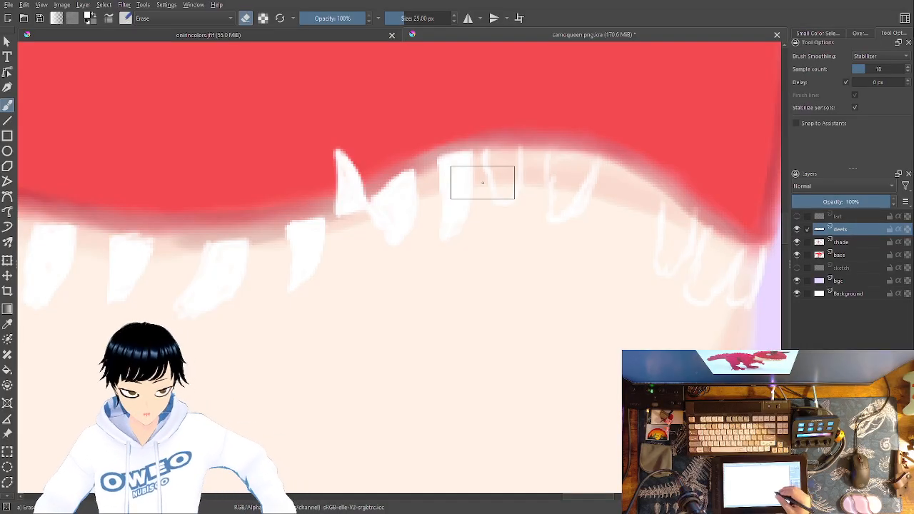
Fill the next three outlined teeth toward the snout with white using Pencil-2.
right_click(576, 298)
click(638, 296)
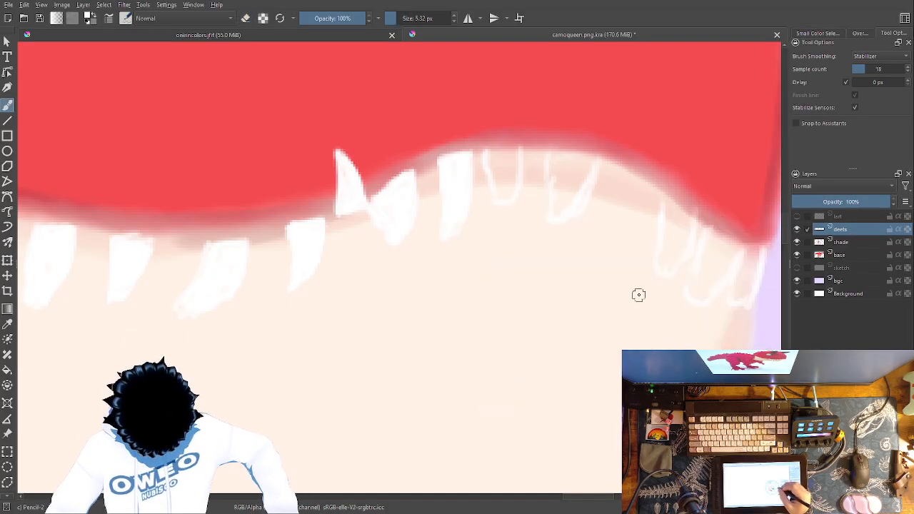
drag(478, 336, 445, 352)
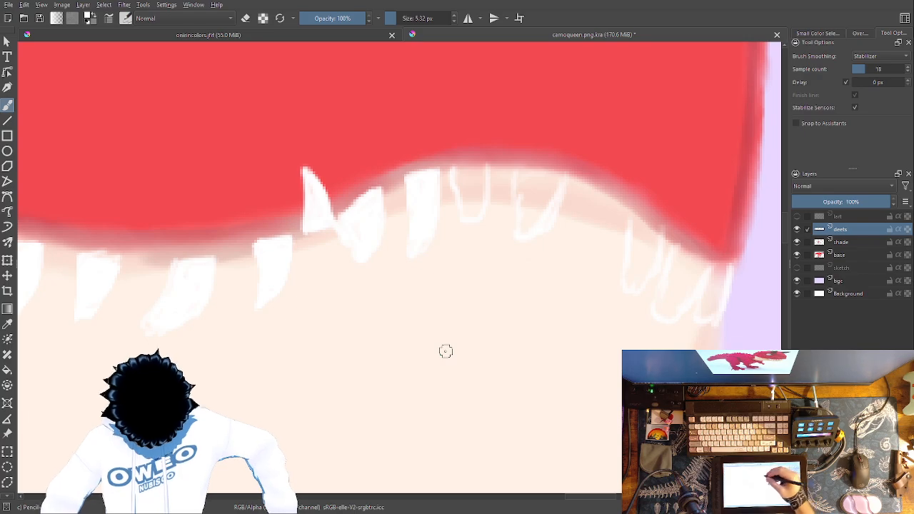
mouse_move(456, 172)
mouse_down()
mouse_move(464, 211)
mouse_move(477, 201)
mouse_move(474, 210)
mouse_move(485, 167)
mouse_move(469, 169)
mouse_move(466, 186)
mouse_move(462, 168)
mouse_move(473, 209)
mouse_move(471, 175)
mouse_up()
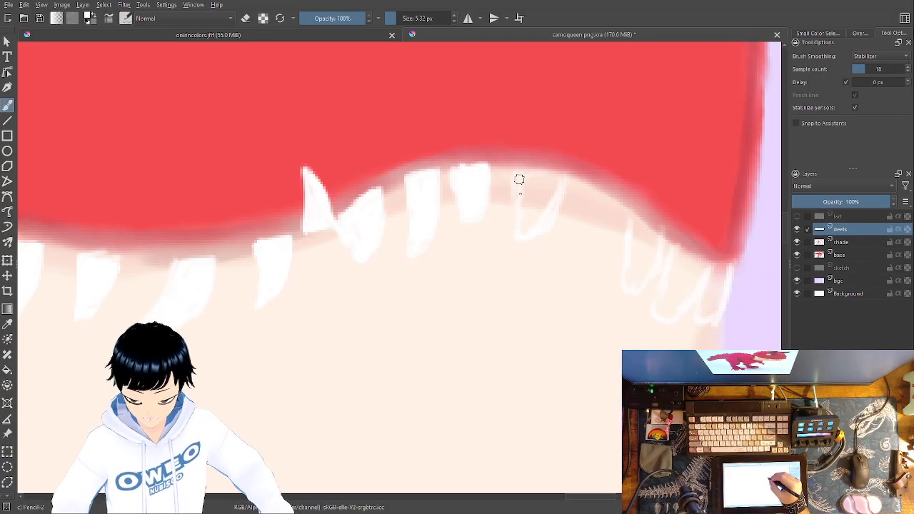
mouse_move(520, 179)
mouse_down()
mouse_move(521, 220)
mouse_move(541, 218)
mouse_move(554, 188)
mouse_move(550, 178)
mouse_move(525, 175)
mouse_move(529, 217)
mouse_move(542, 182)
mouse_move(533, 184)
mouse_move(535, 218)
mouse_move(555, 197)
mouse_move(524, 193)
mouse_move(528, 211)
mouse_up()
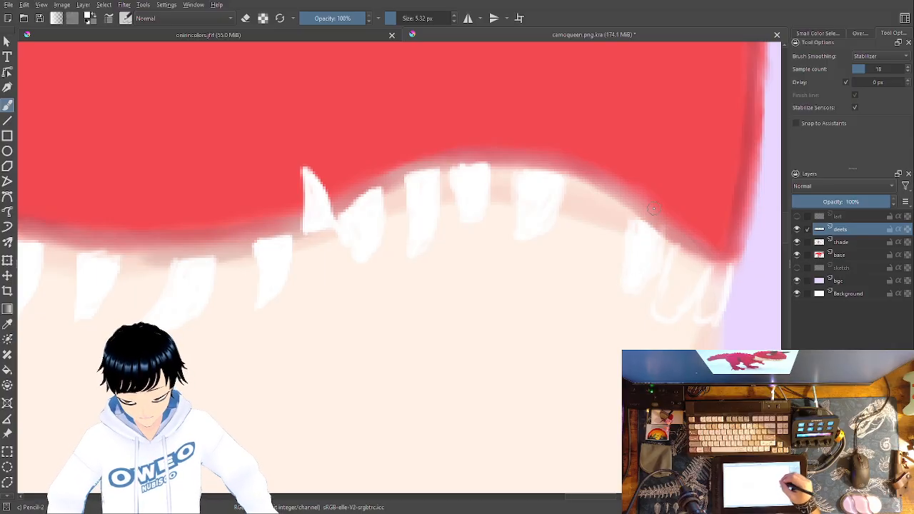
Paint a small upward-pointing white fang near the snout and fill the last two outlined teeth in front of it.
mouse_move(583, 182)
mouse_down()
mouse_move(601, 162)
mouse_move(601, 193)
mouse_move(584, 180)
mouse_move(601, 190)
mouse_move(596, 163)
mouse_move(599, 187)
mouse_up()
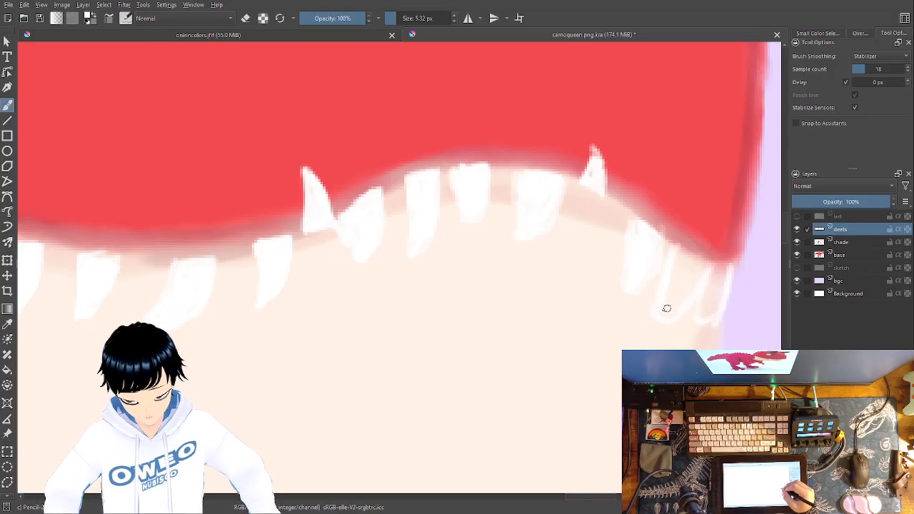
mouse_move(676, 311)
mouse_down()
mouse_move(704, 264)
mouse_move(681, 256)
mouse_move(670, 295)
mouse_up()
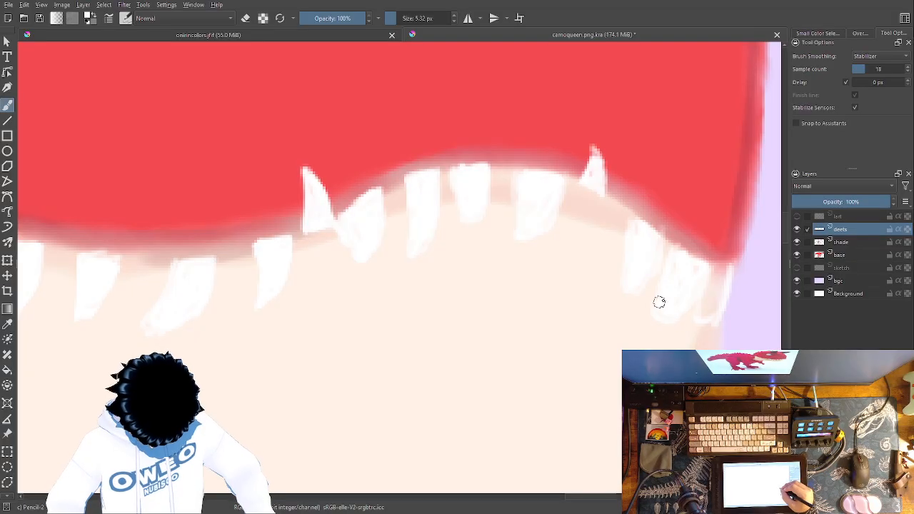
mouse_move(711, 285)
mouse_down()
mouse_move(698, 319)
mouse_move(713, 308)
mouse_move(724, 266)
mouse_move(718, 317)
mouse_move(724, 268)
mouse_move(710, 267)
mouse_move(706, 306)
mouse_up()
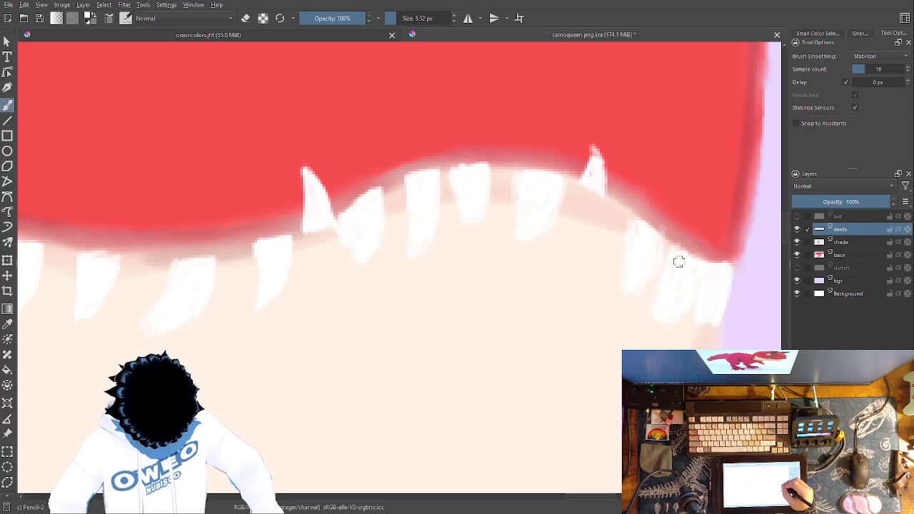
Narrow the frontmost tooth with Eraser Small at 25 px, opening a gap to the tooth behind it.
right_click(686, 276)
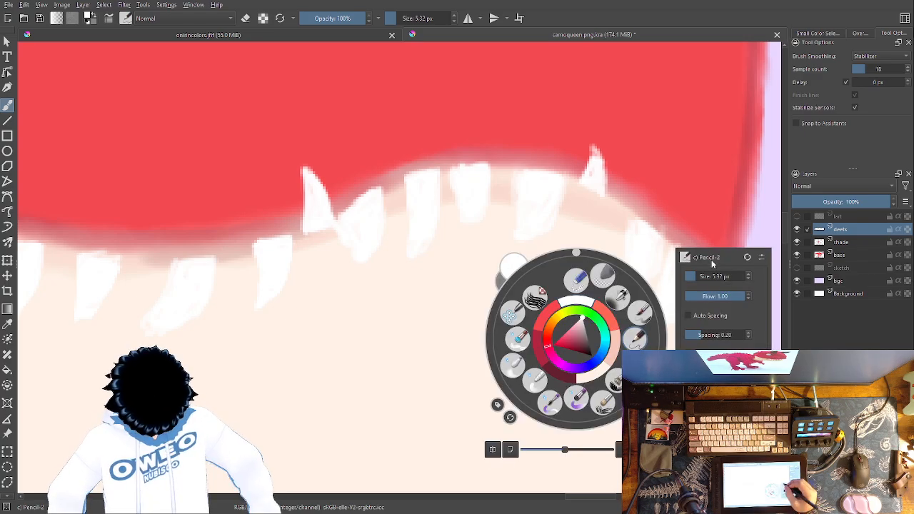
click(575, 278)
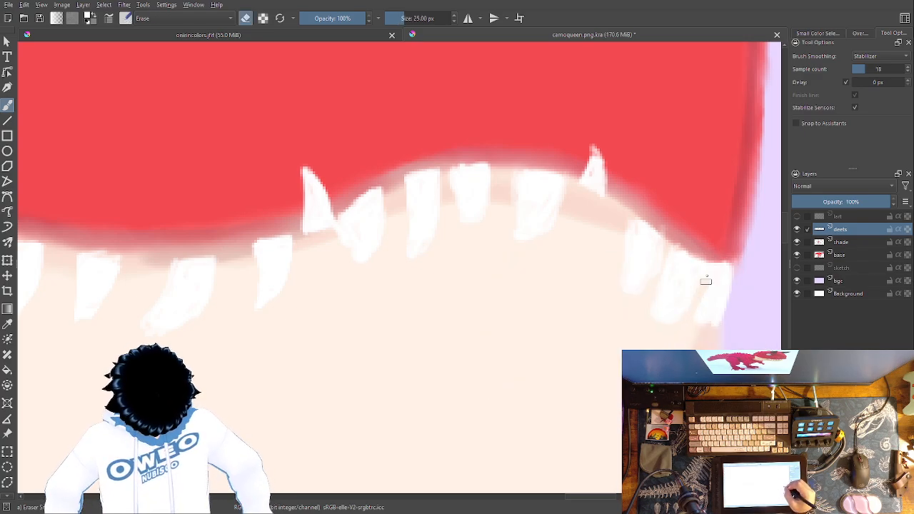
right_click(733, 289)
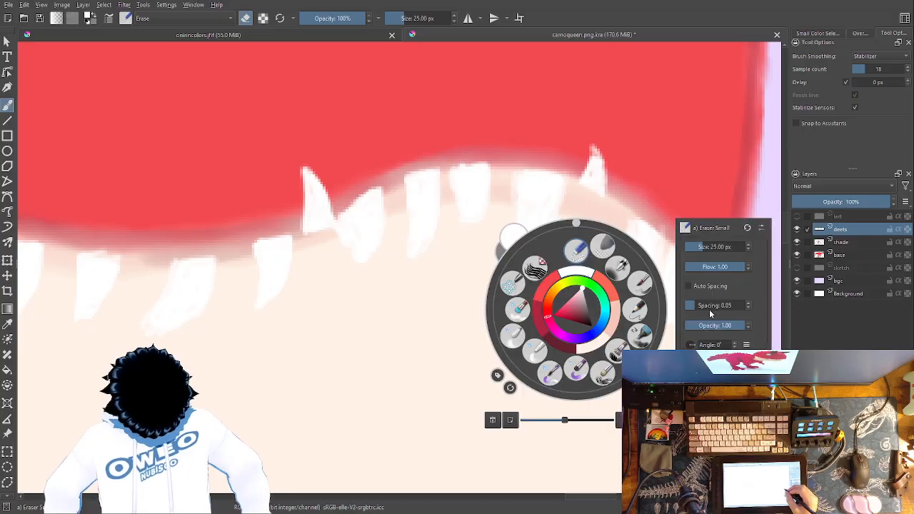
click(721, 322)
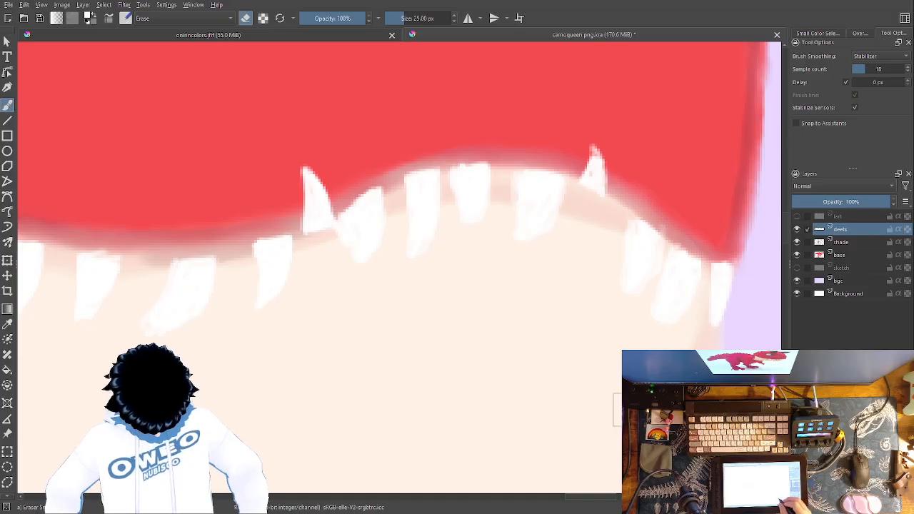
Sample the dark purple of the character's horn in the color reference image and return to the carnotaurus painting.
right_click(710, 295)
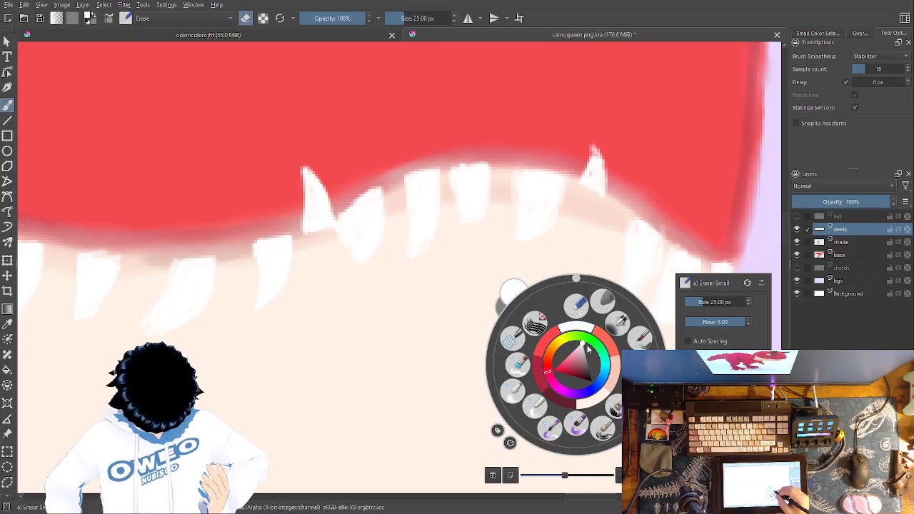
key(ctrl+Tab)
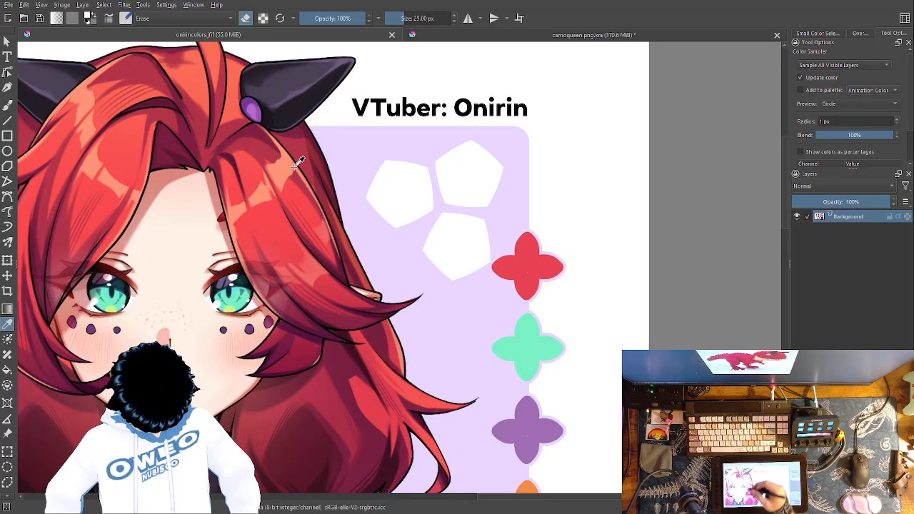
drag(226, 354, 363, 369)
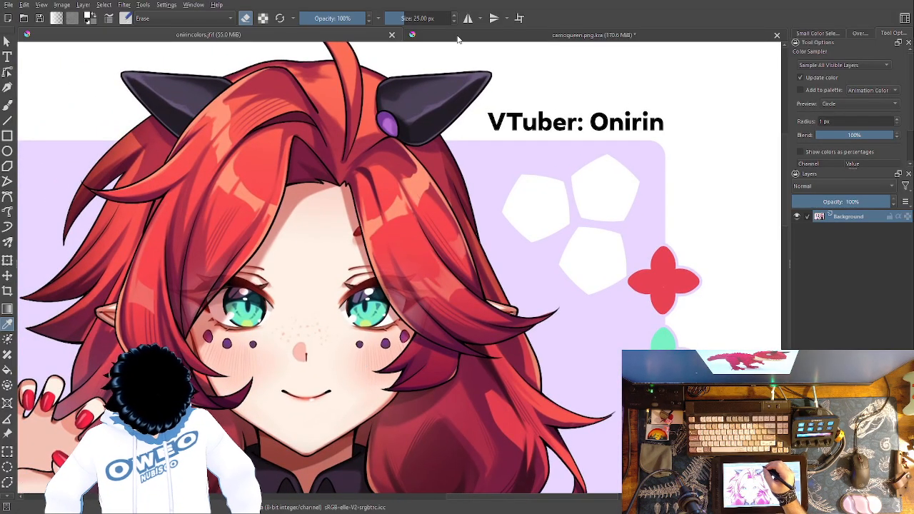
click(437, 96)
click(484, 36)
Shade the lip line above the teeth with the sampled dark purple, using the Wet Paint brush at 15 px and 48% opacity.
drag(482, 306, 370, 333)
right_click(607, 333)
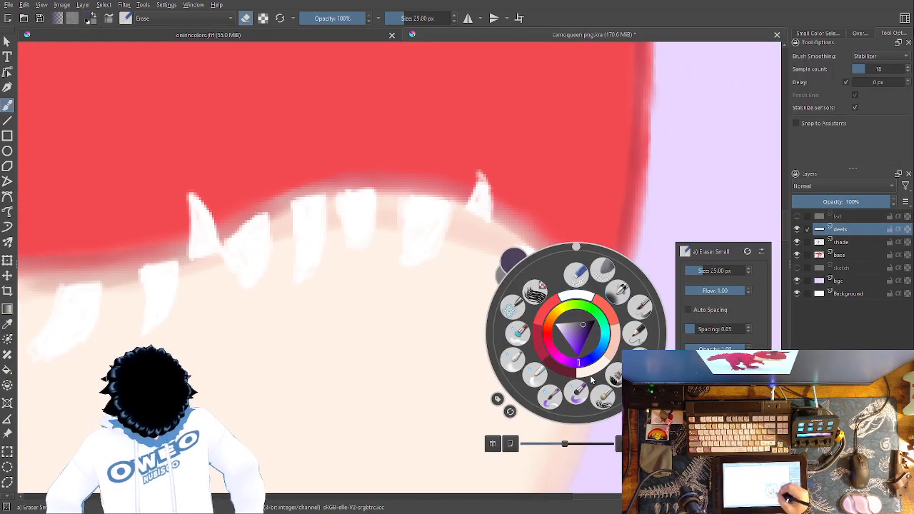
click(550, 397)
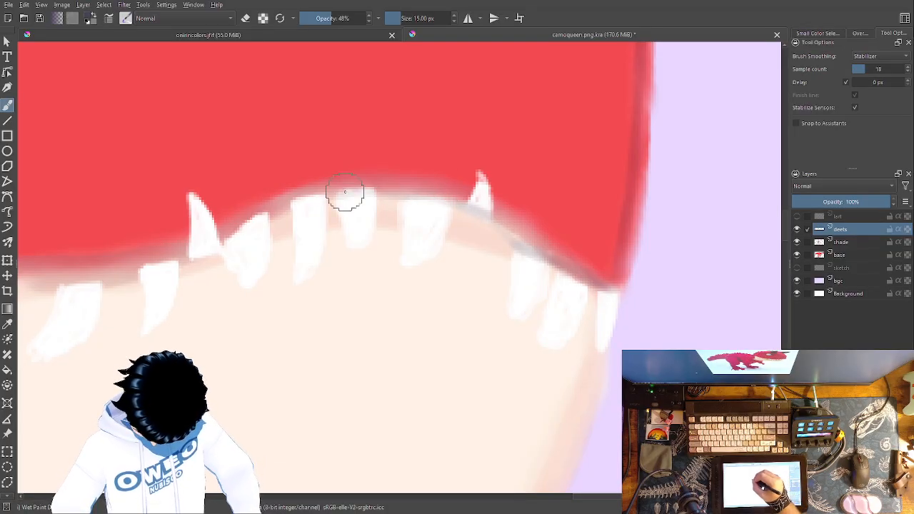
mouse_move(327, 195)
mouse_down()
mouse_move(282, 205)
mouse_move(212, 251)
mouse_move(59, 277)
mouse_up()
drag(450, 321, 726, 322)
drag(492, 327, 736, 326)
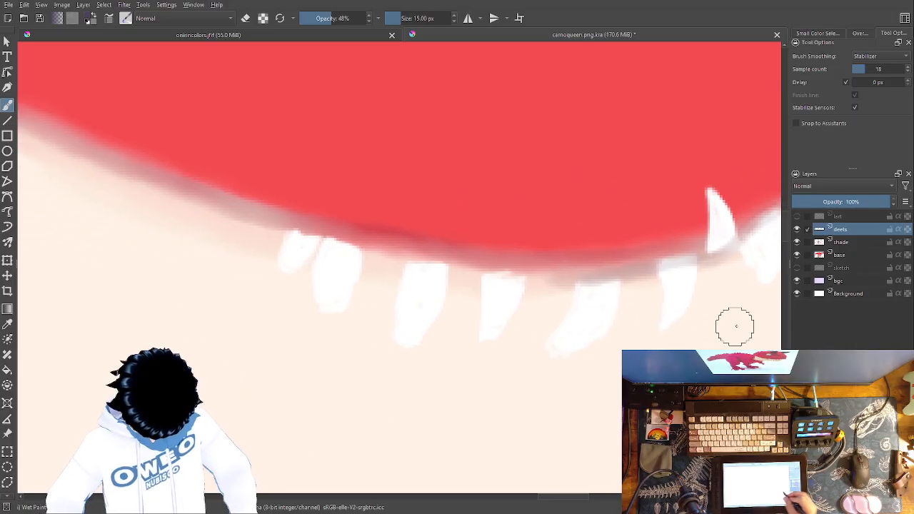
mouse_move(602, 279)
mouse_down()
mouse_move(440, 265)
mouse_move(339, 239)
mouse_move(339, 228)
mouse_move(273, 225)
mouse_up()
drag(283, 325, 106, 307)
Switch back to the Pencil-2 brush and bring the front teeth into close view.
right_click(576, 339)
click(636, 338)
drag(597, 348, 173, 308)
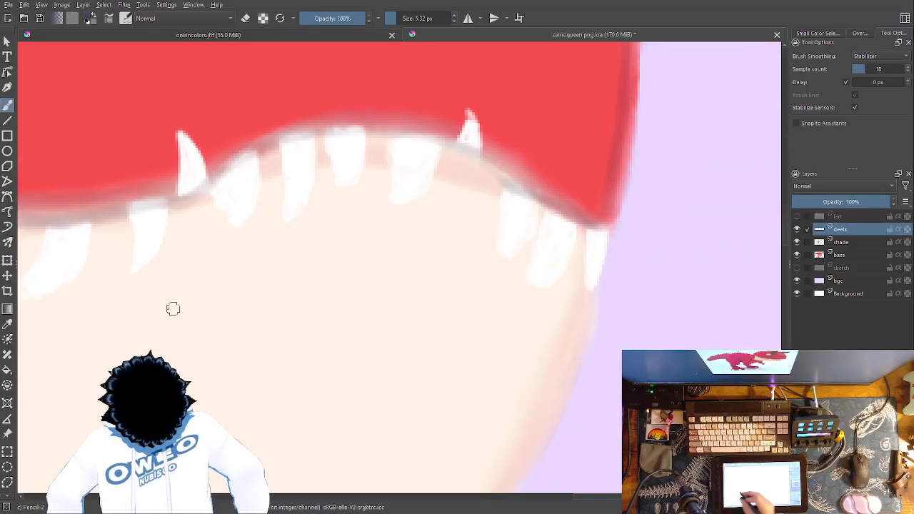
scroll(403, 262, down, 3)
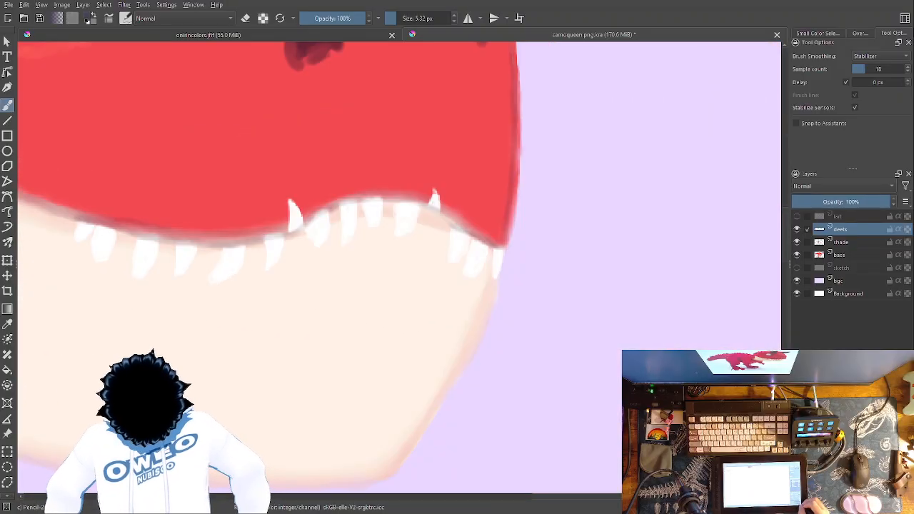
scroll(394, 264, up, 4)
scroll(503, 326, down, 2)
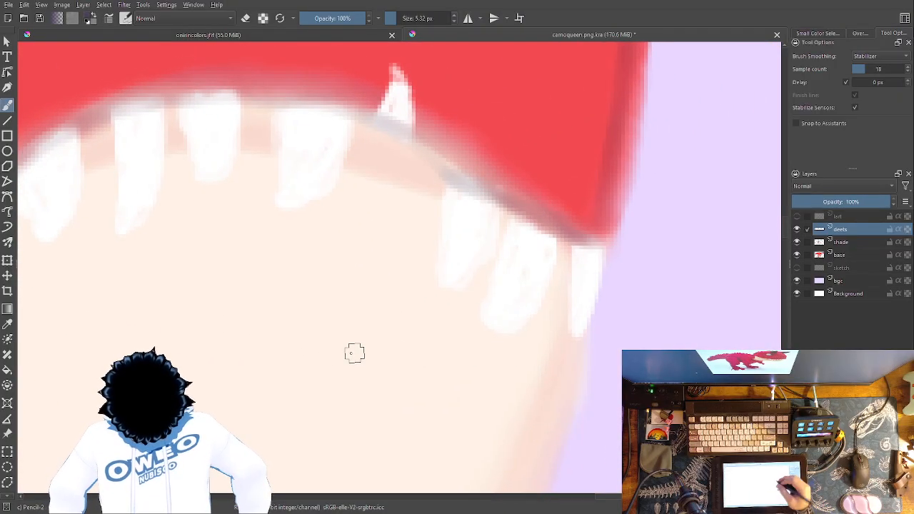
Try a dark purple line along the frontmost tooth's rear edge and undo it.
drag(571, 257, 574, 297)
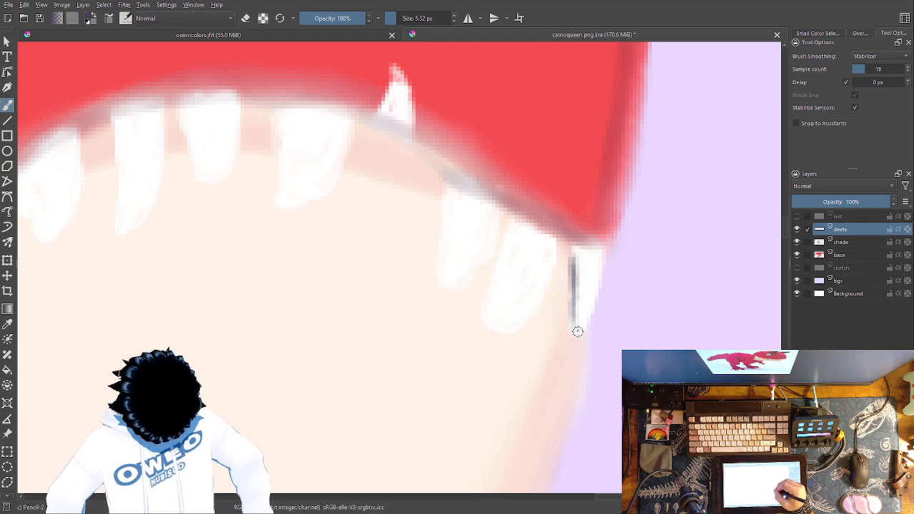
ctrl+click(597, 288)
key(ctrl+z)
key(ctrl+z)
key(ctrl+z)
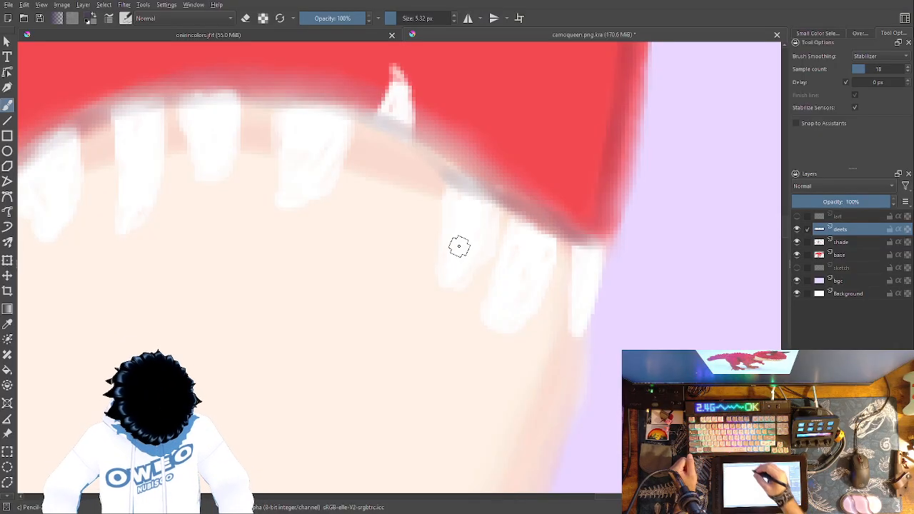
Sample the white from one of the teeth with the Color Sampler.
click(289, 35)
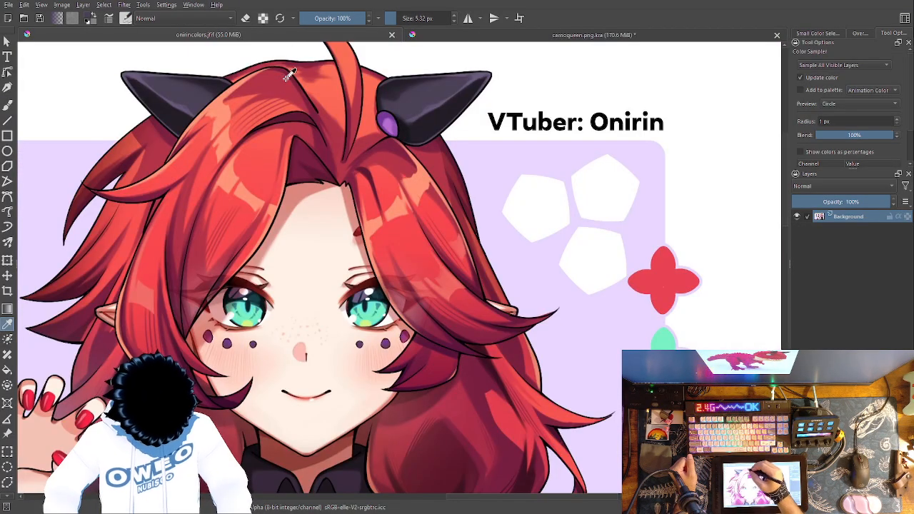
click(494, 37)
right_click(494, 240)
click(7, 324)
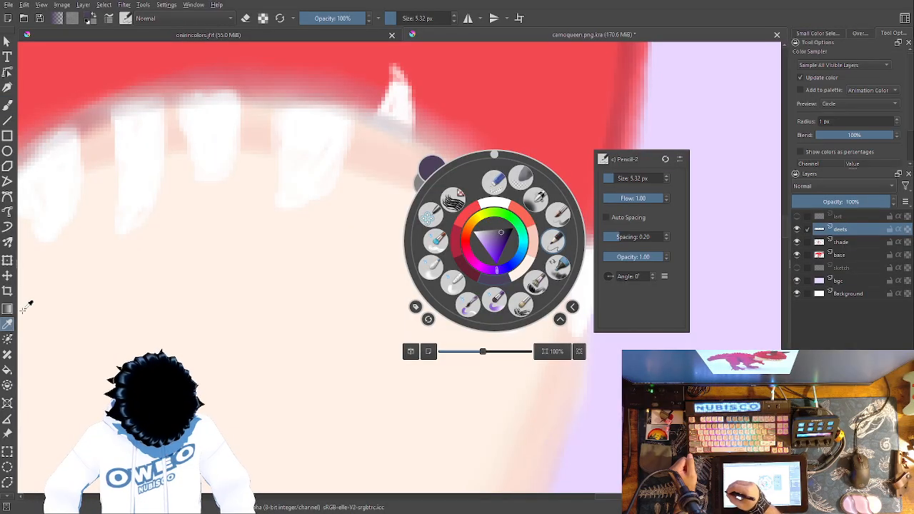
click(272, 311)
click(311, 150)
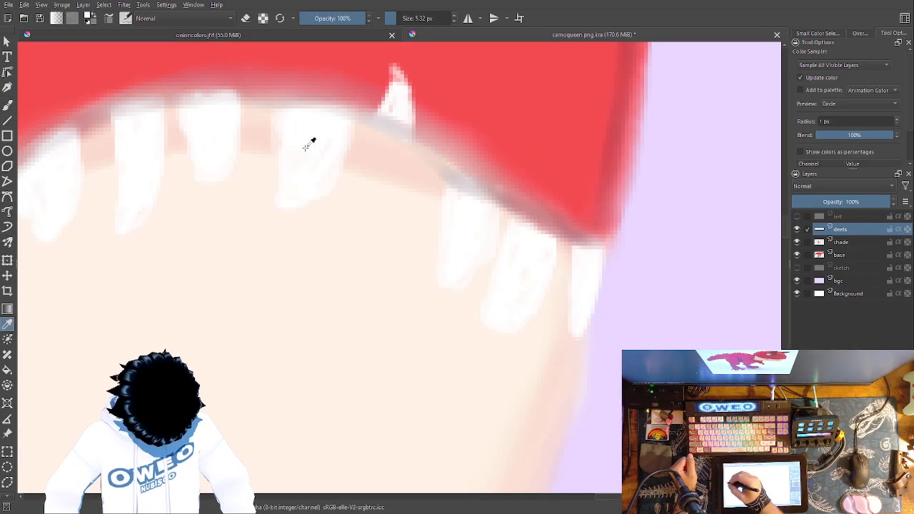
Return to the Freehand Brush with Pencil-2 and darken the sampled white to a light grey.
click(8, 105)
right_click(502, 326)
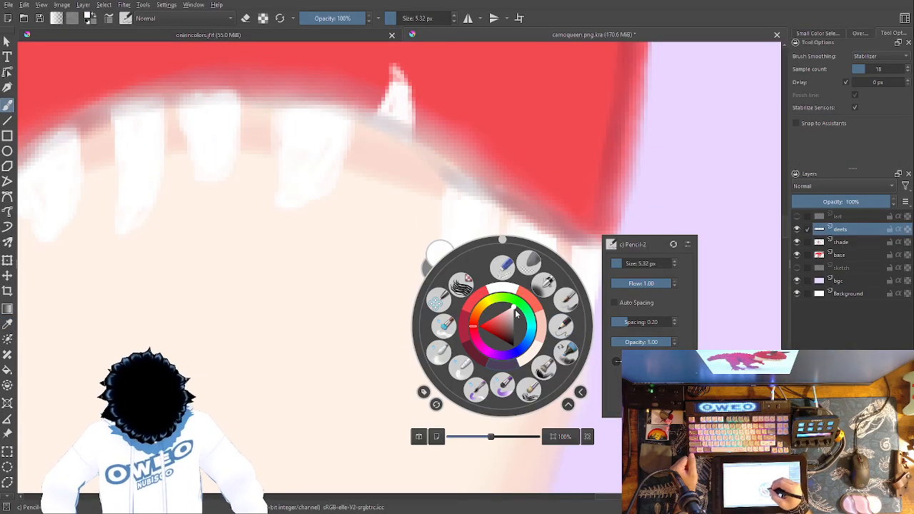
click(513, 319)
click(542, 282)
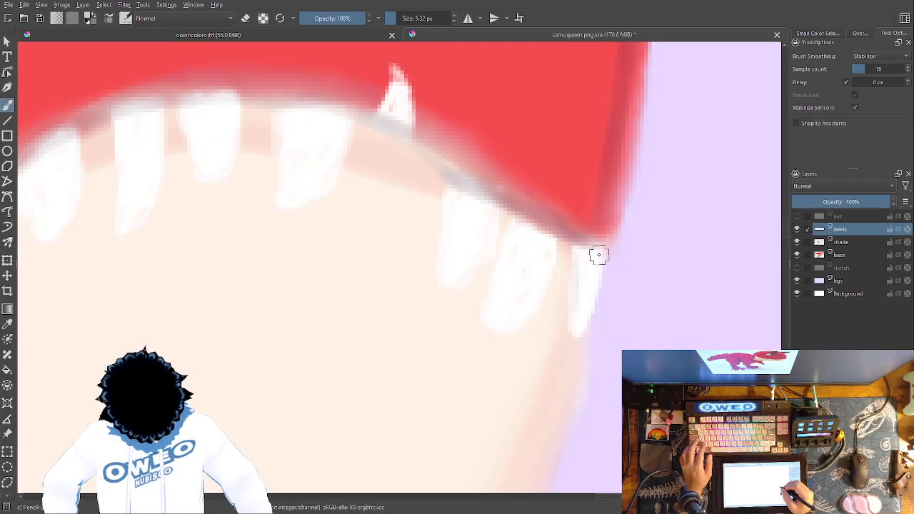
Pick a pale pink and shade the rear edges of the front upper teeth with Pencil-2.
right_click(576, 289)
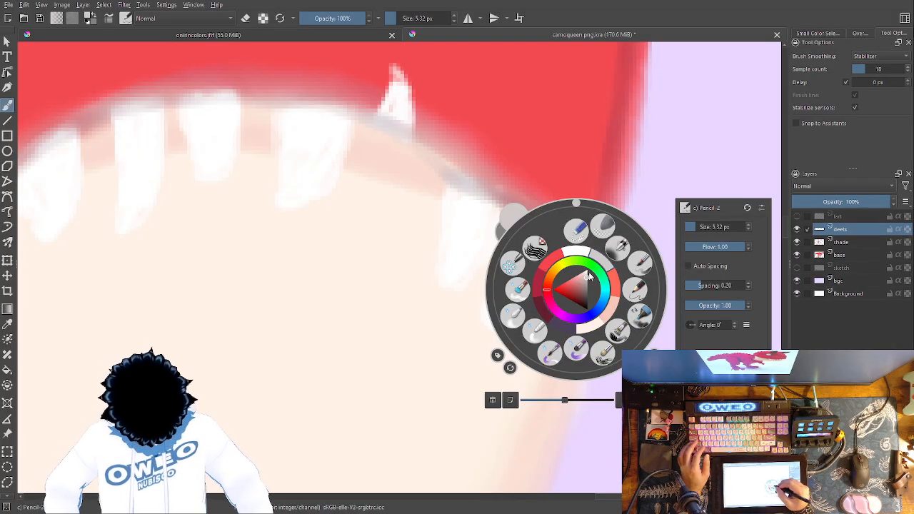
click(628, 204)
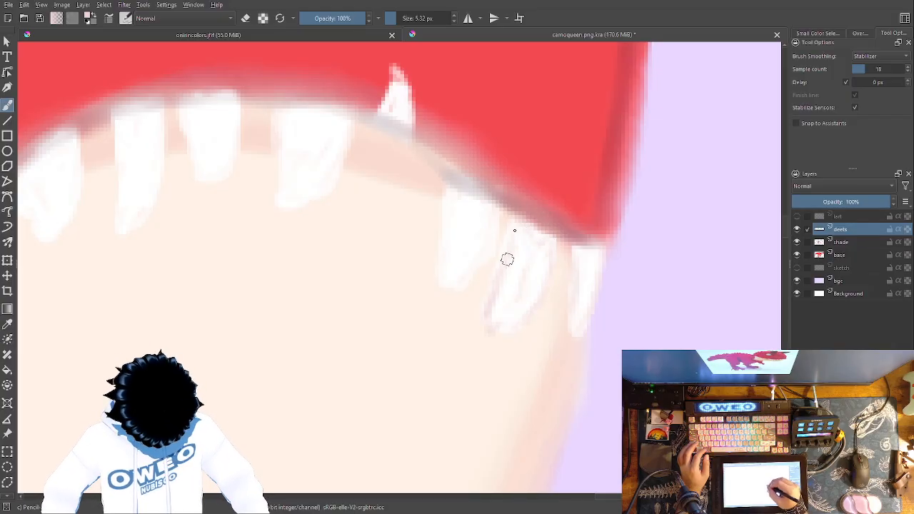
drag(523, 219, 664, 407)
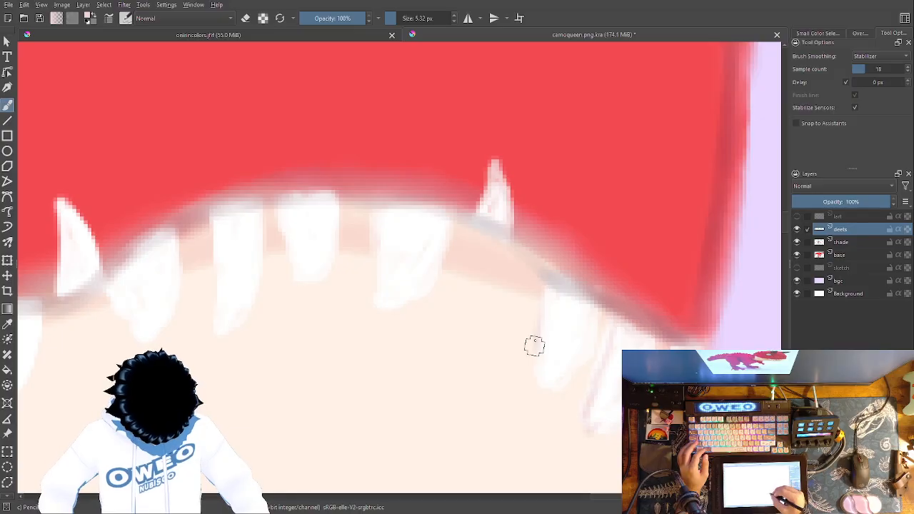
drag(547, 337, 543, 350)
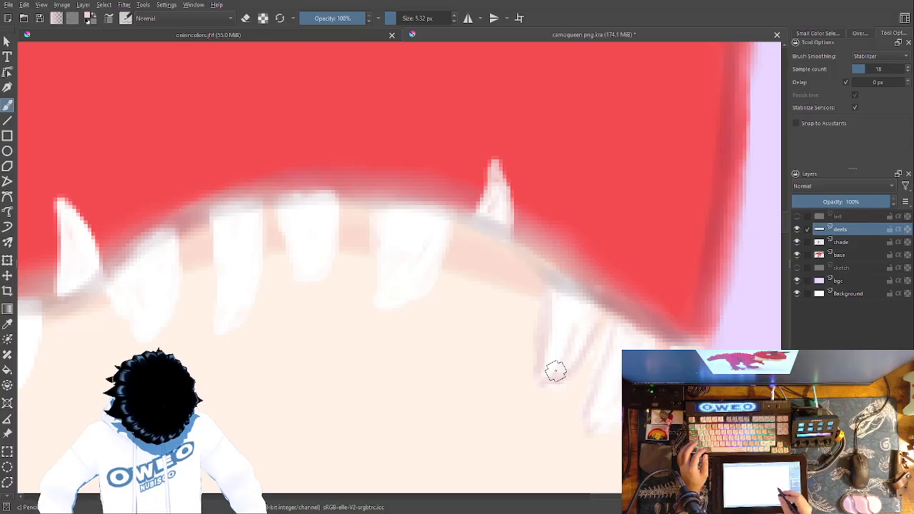
Shade the middle upper teeth and the larger upward-pointing fang with pale pink strokes along their rear edges.
drag(555, 371, 677, 381)
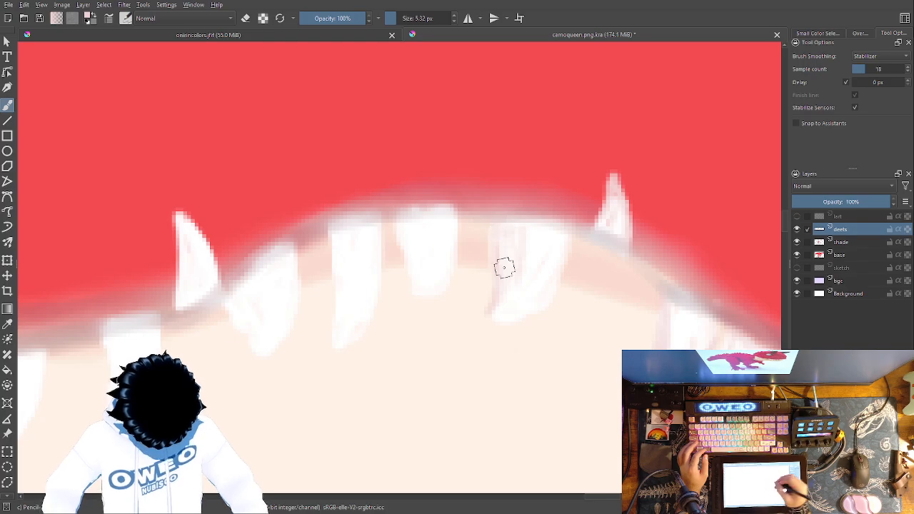
drag(617, 329, 760, 348)
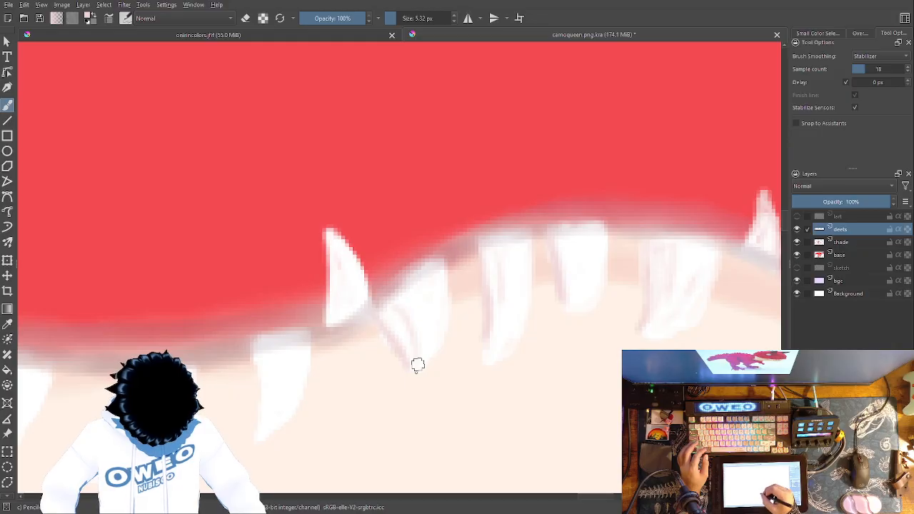
drag(569, 309, 690, 334)
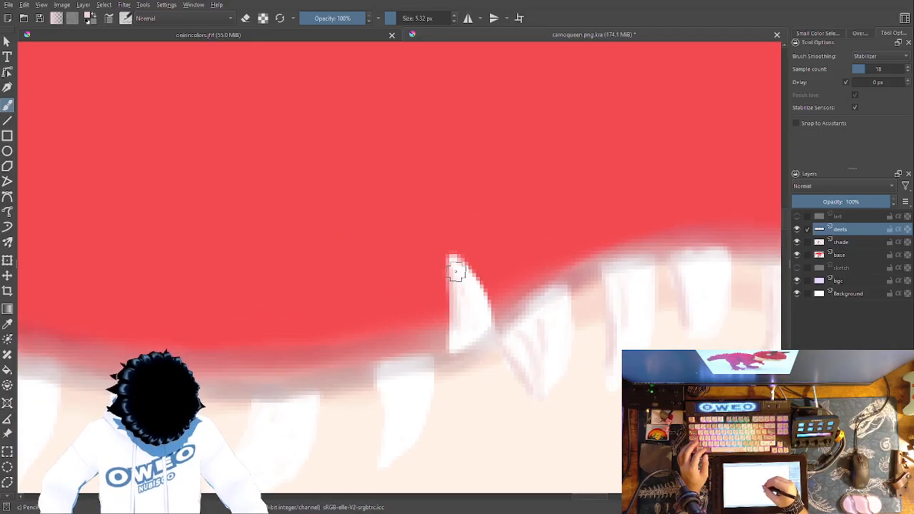
drag(443, 279, 452, 284)
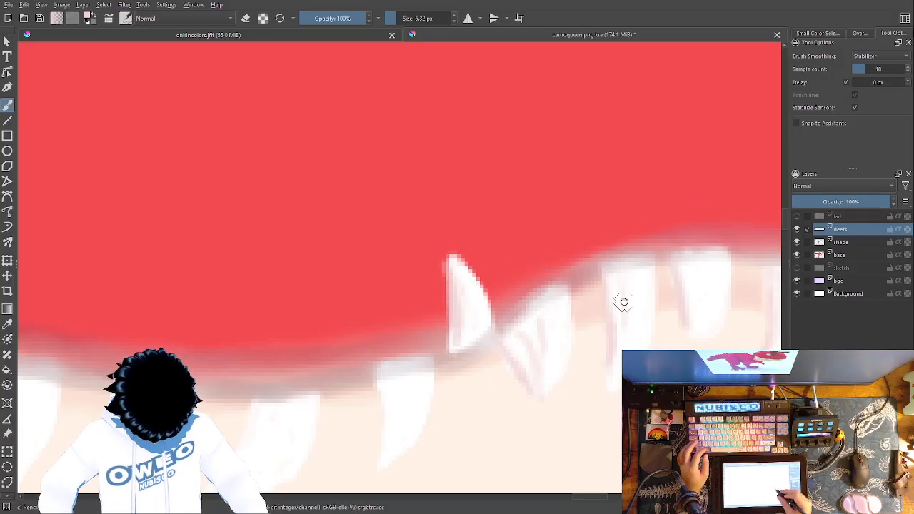
Add pale pink shading to the rear edges of the three upper teeth just behind the larger upward-pointing fang.
drag(614, 305, 721, 117)
mouse_move(482, 191)
mouse_down()
mouse_move(493, 238)
mouse_move(483, 261)
mouse_move(488, 195)
mouse_up()
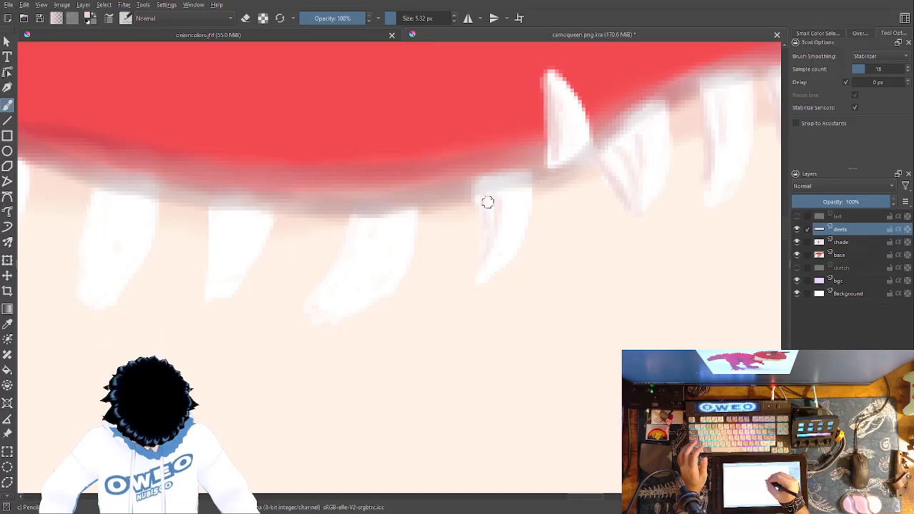
drag(489, 249, 483, 255)
drag(352, 220, 341, 268)
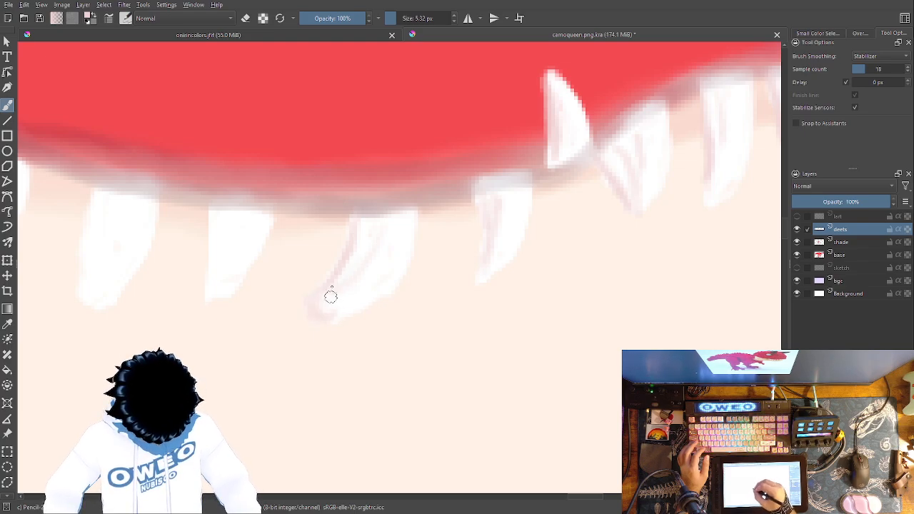
drag(577, 346, 728, 337)
mouse_move(363, 206)
mouse_down()
mouse_move(363, 276)
mouse_move(376, 201)
mouse_up()
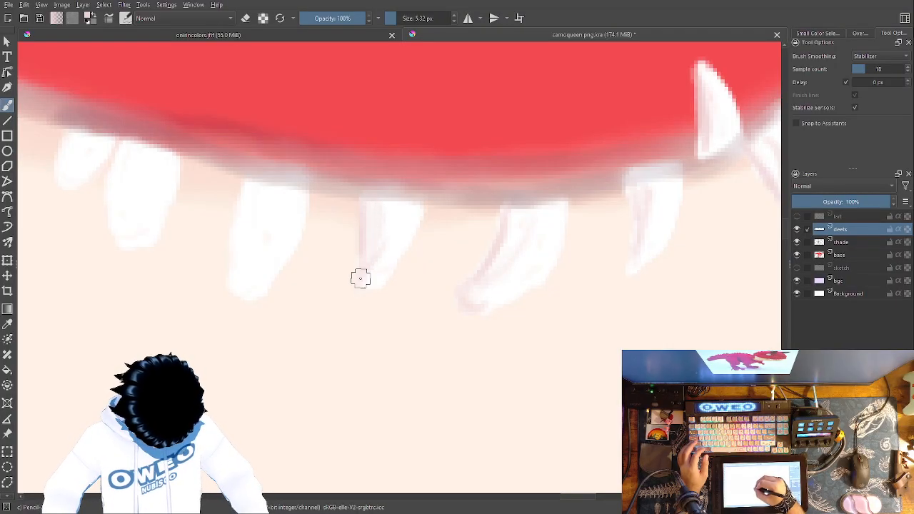
Shade the rear sides of the three rearmost upper teeth with pale pink strokes.
drag(569, 273, 726, 308)
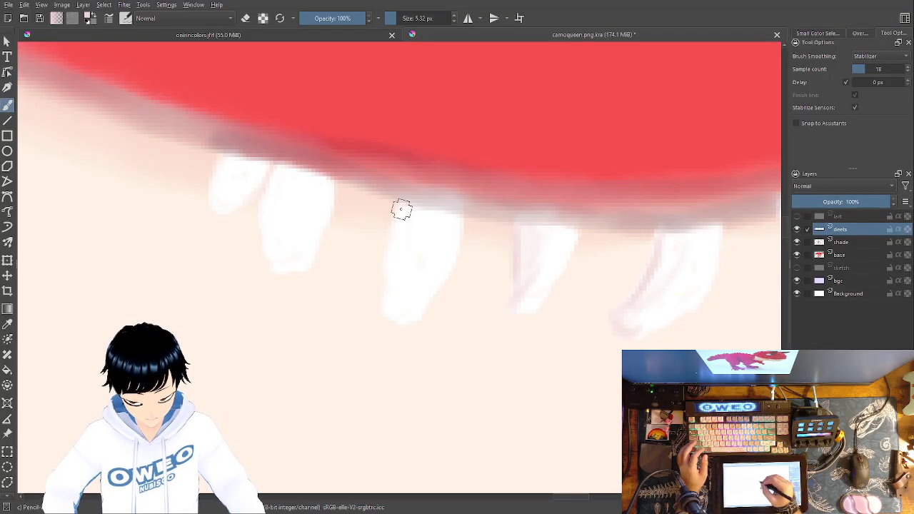
mouse_move(400, 200)
mouse_down()
mouse_move(386, 259)
mouse_move(392, 243)
mouse_move(386, 308)
mouse_move(406, 271)
mouse_move(397, 295)
mouse_move(412, 221)
mouse_up()
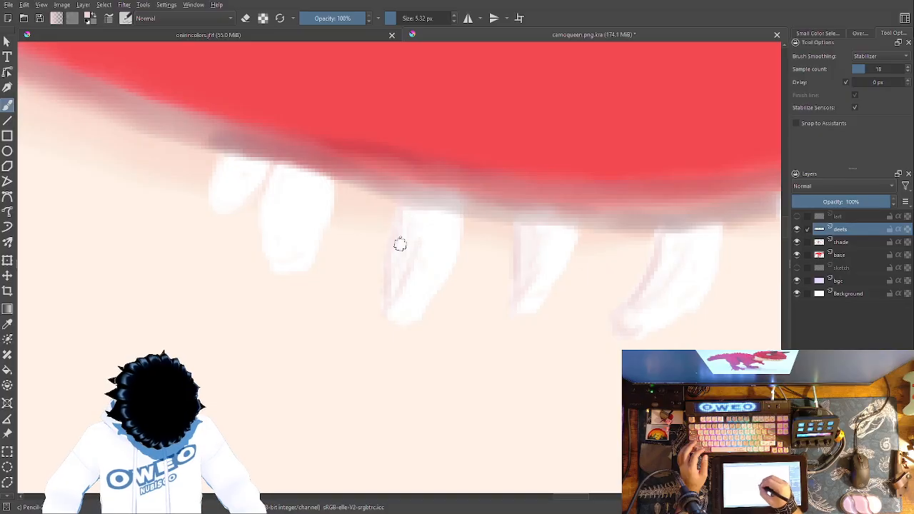
drag(404, 257, 407, 254)
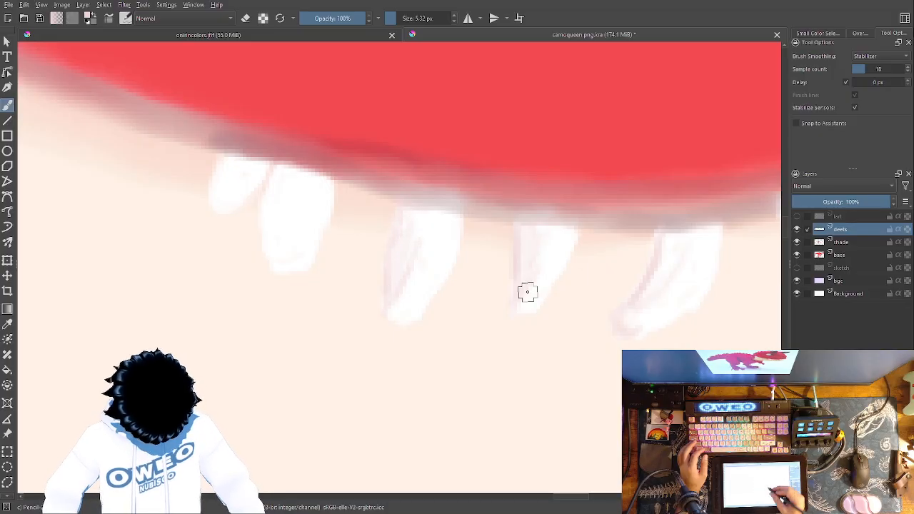
drag(525, 291, 652, 371)
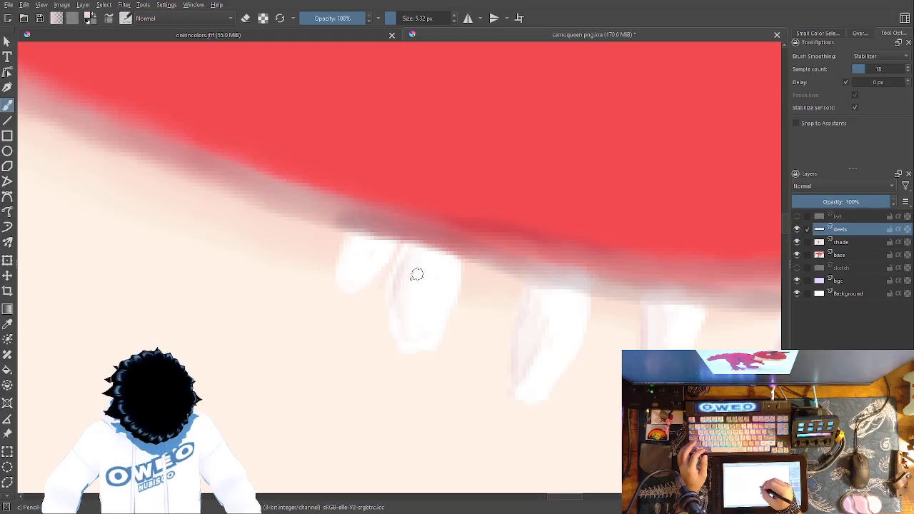
drag(399, 278, 402, 342)
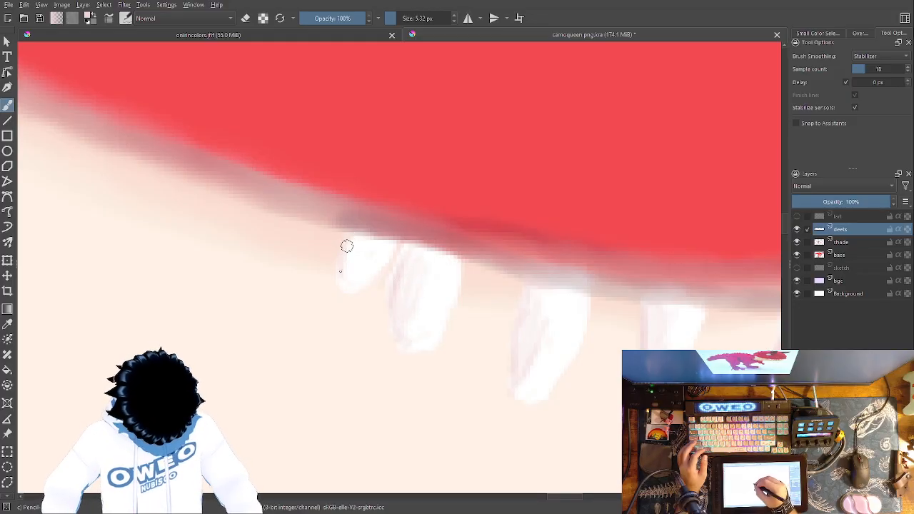
drag(349, 270, 373, 223)
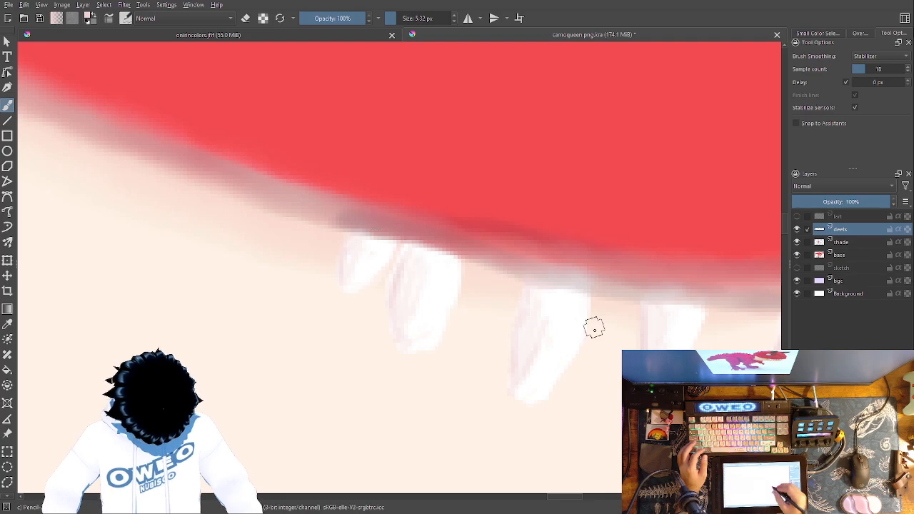
Switch to the Blender Blur brush and soften the pink shading on the rear teeth.
right_click(576, 357)
click(517, 380)
drag(408, 331, 406, 271)
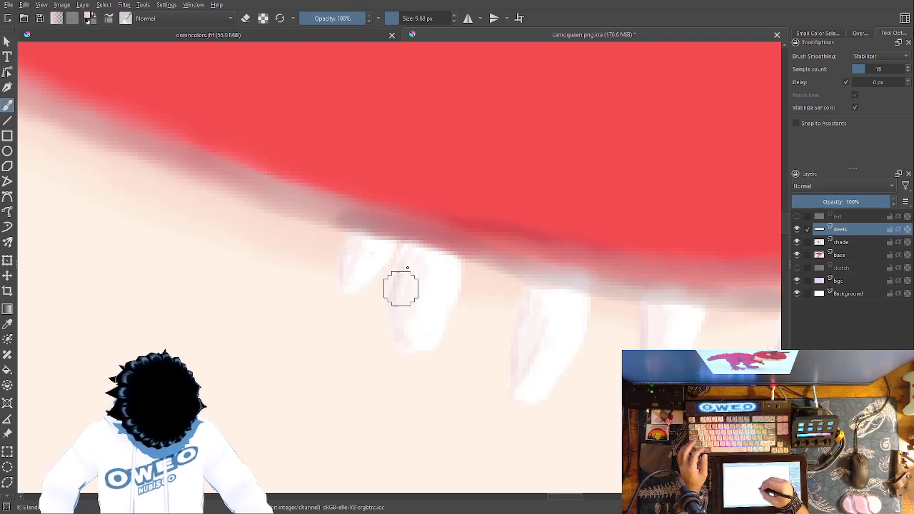
drag(520, 375, 529, 326)
mouse_move(569, 371)
mouse_down()
mouse_move(512, 381)
mouse_move(382, 340)
mouse_up()
drag(463, 351, 469, 282)
Blend the pink shading on the middle and front teeth, working forward along the jaw.
mouse_move(570, 372)
mouse_down()
mouse_move(626, 278)
mouse_move(342, 322)
mouse_up()
mouse_move(554, 340)
mouse_down()
mouse_move(487, 373)
mouse_move(422, 440)
mouse_up()
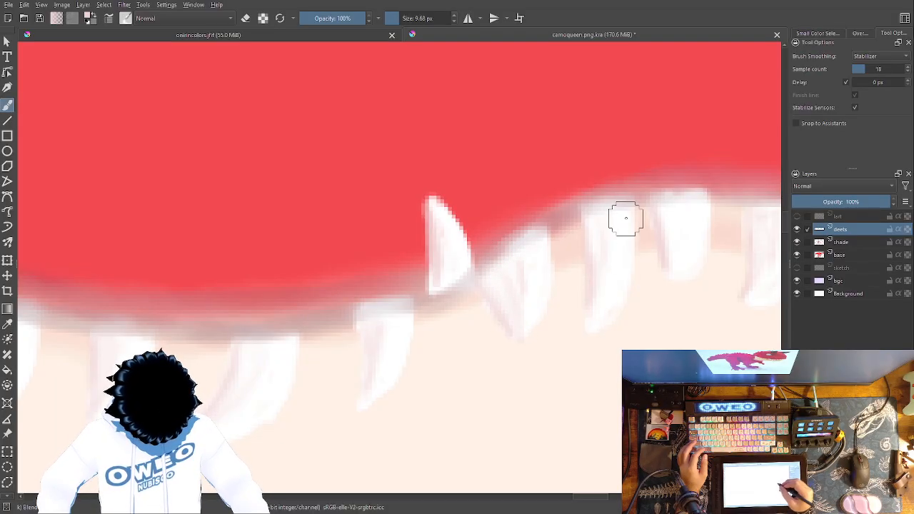
drag(573, 344, 400, 392)
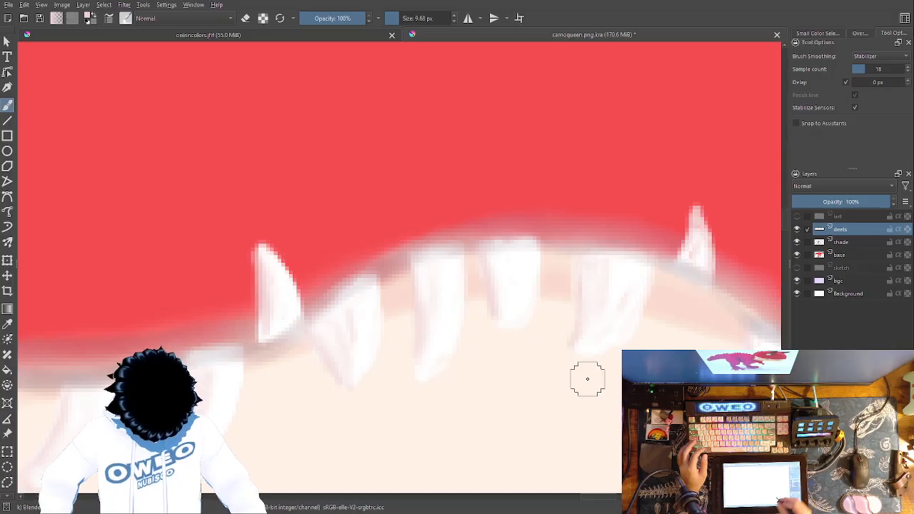
drag(521, 387, 375, 374)
drag(580, 313, 500, 187)
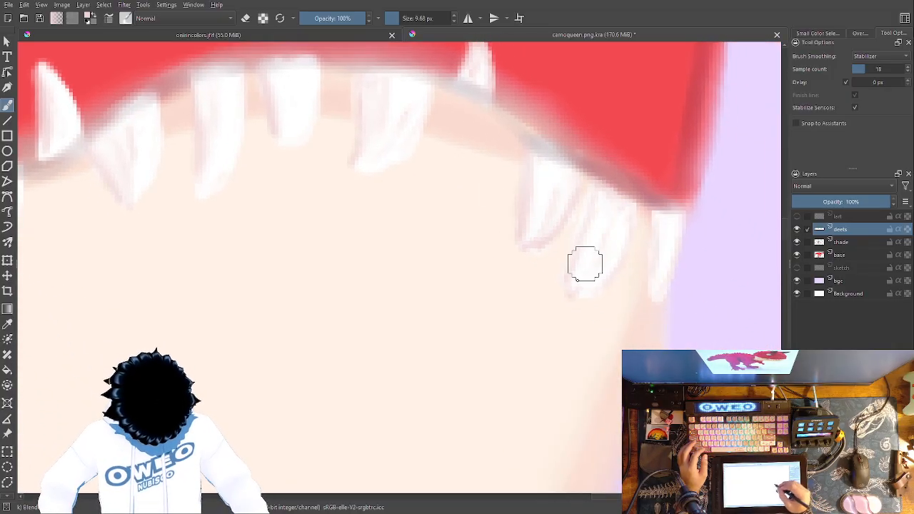
Choose a light grey, return to Pencil-2 and shade the front edges of the front upper teeth.
right_click(564, 365)
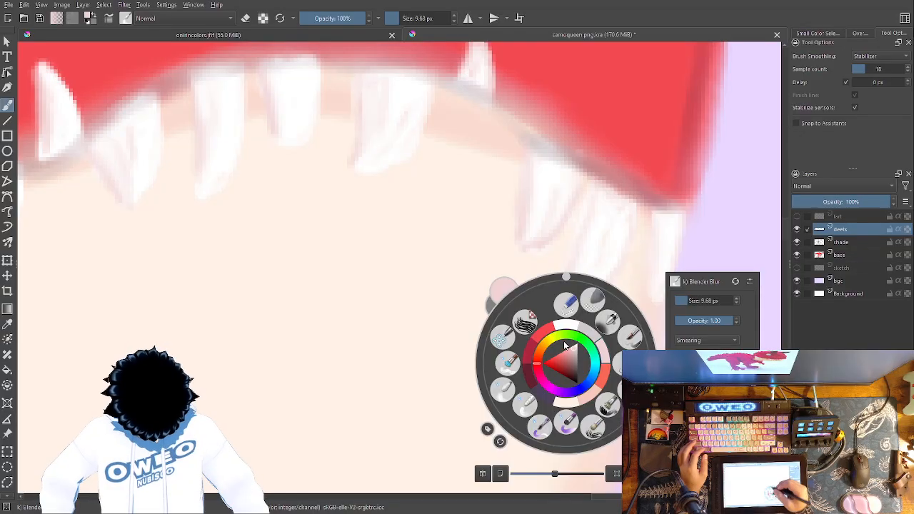
click(600, 325)
right_click(573, 189)
click(629, 188)
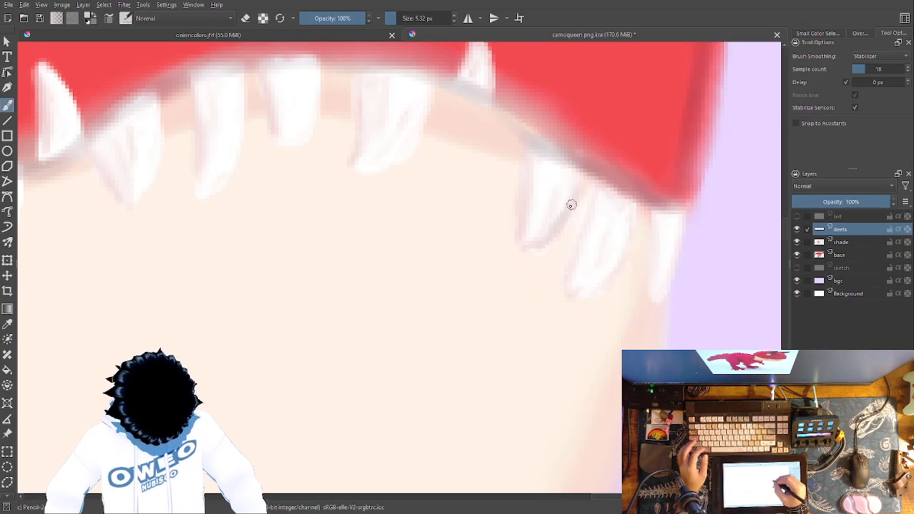
mouse_move(631, 215)
mouse_down()
mouse_move(629, 237)
mouse_move(625, 221)
mouse_move(584, 295)
mouse_up()
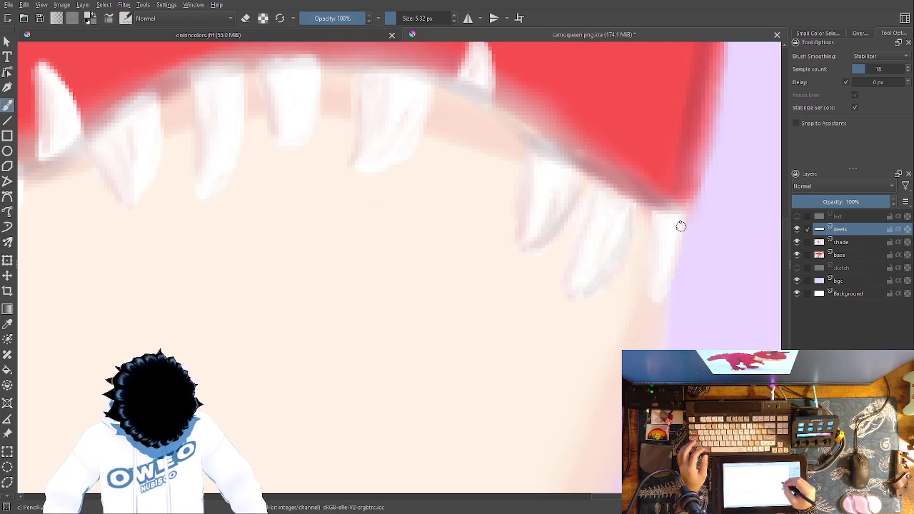
Draw light grey shading along the front edges and tips of the middle upper teeth.
drag(494, 332, 709, 393)
drag(637, 175, 592, 226)
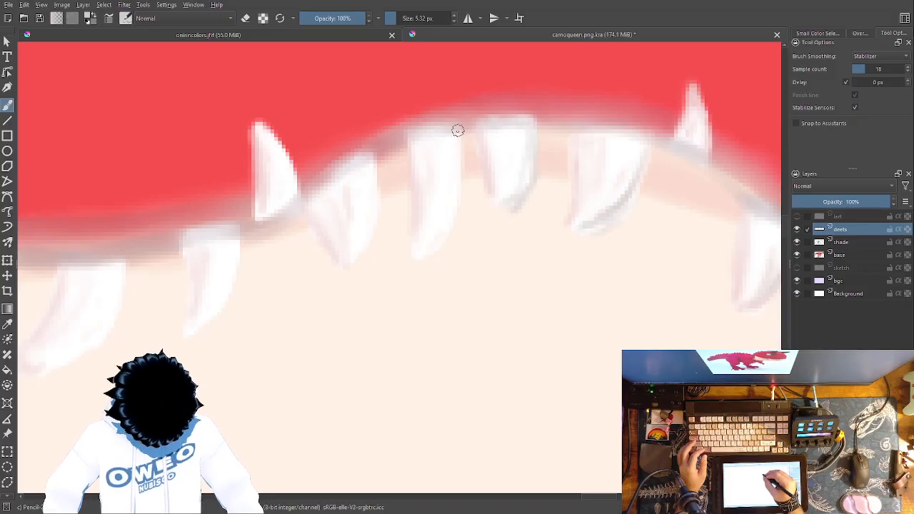
drag(575, 310, 720, 306)
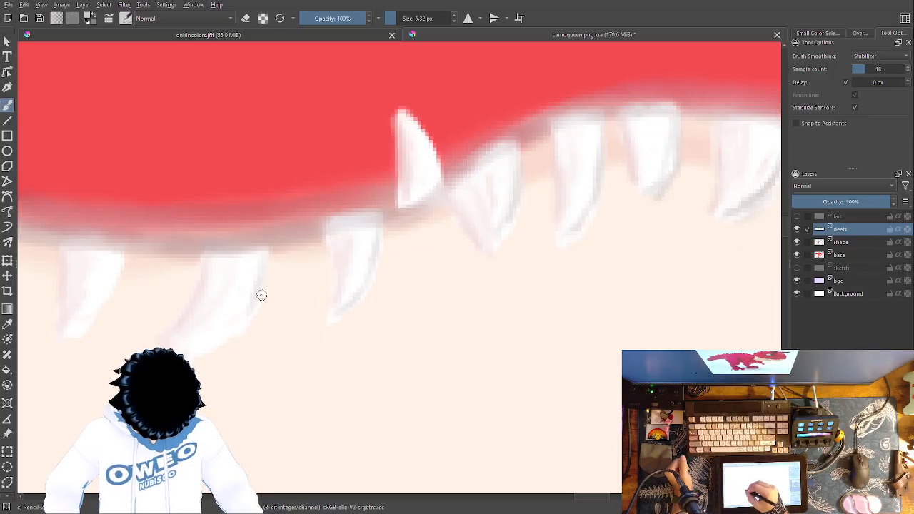
Continue the light grey edge shading on the curved tooth and the remaining teeth toward the back of the jaw.
drag(447, 357, 714, 357)
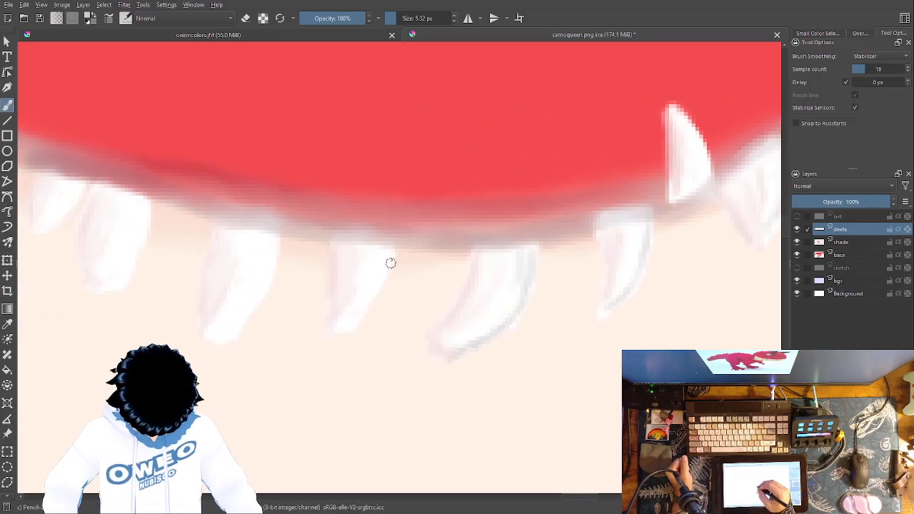
drag(340, 317, 600, 336)
drag(382, 286, 351, 357)
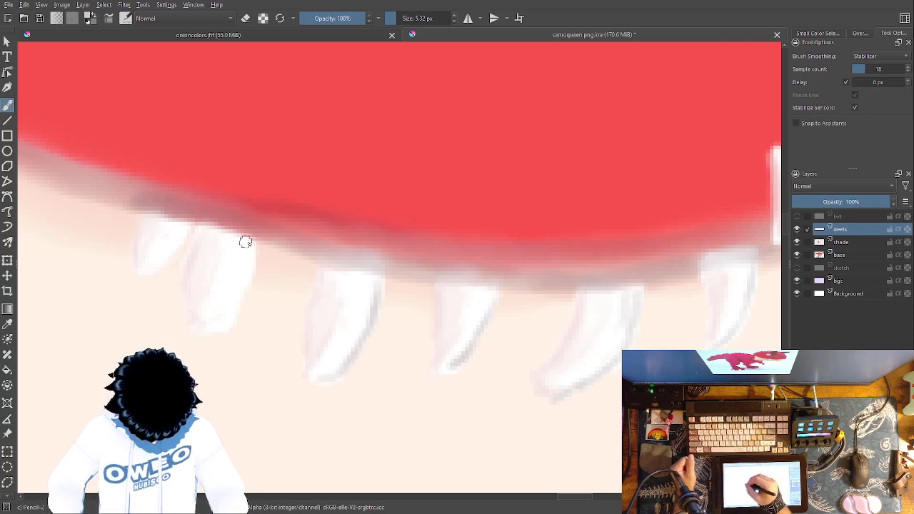
drag(182, 228, 147, 262)
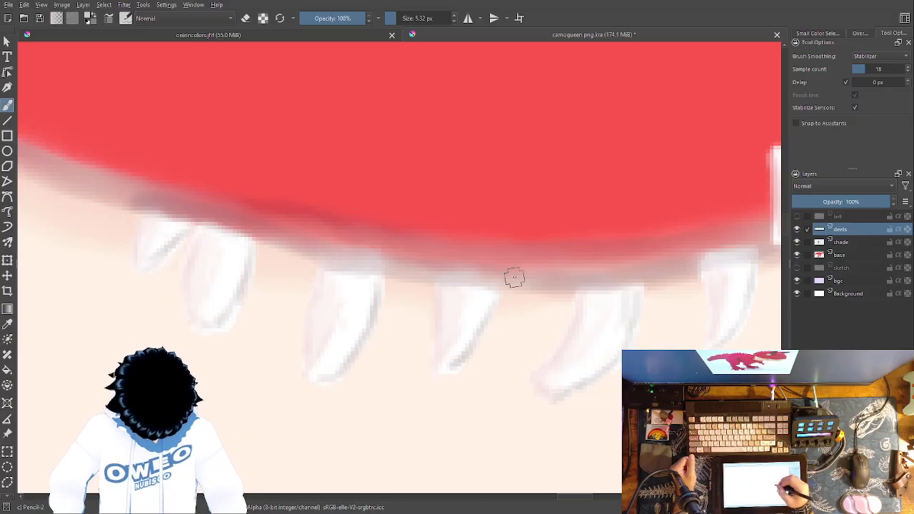
Work back toward the front teeth, adding light grey strokes to their upper parts near the lip line.
key(4)
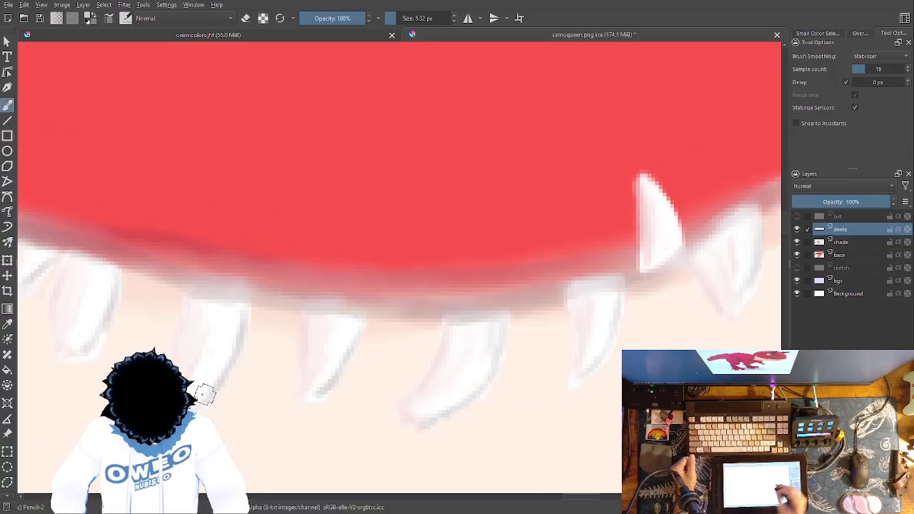
key(4)
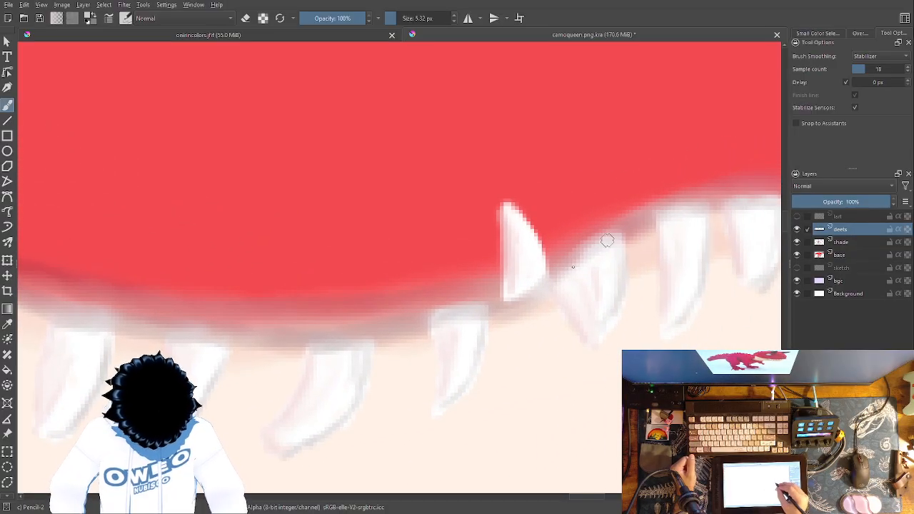
key(4)
key(4)
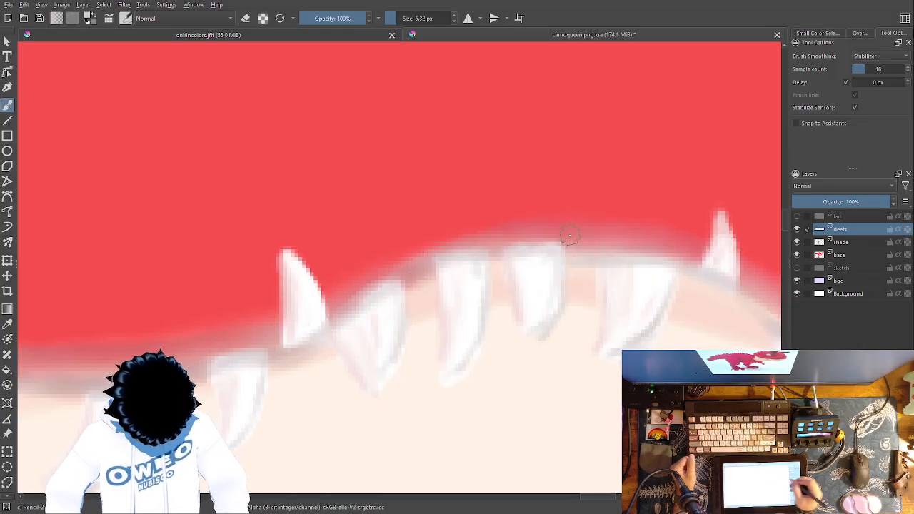
mouse_move(319, 332)
mouse_down()
mouse_move(126, 296)
mouse_move(103, 302)
mouse_up()
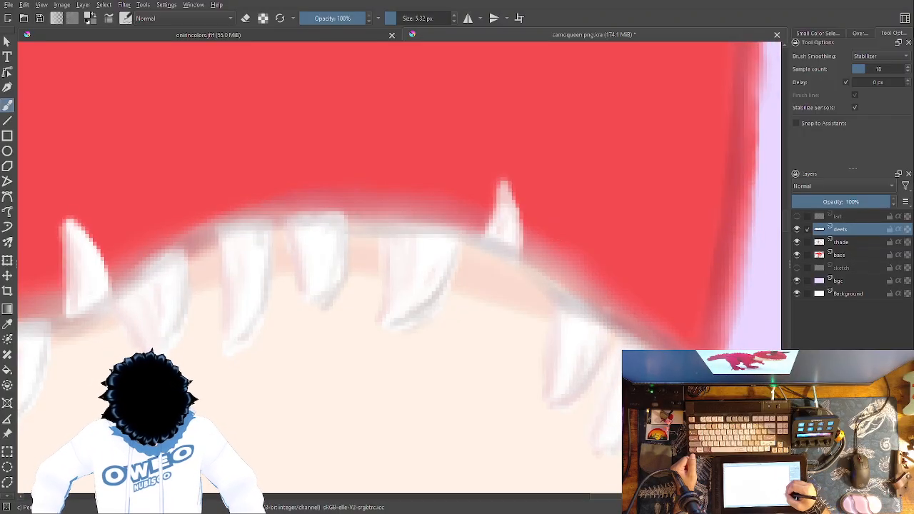
Switch to the Blender Blur brush and smooth the light grey shading on the front and middle teeth.
right_click(576, 365)
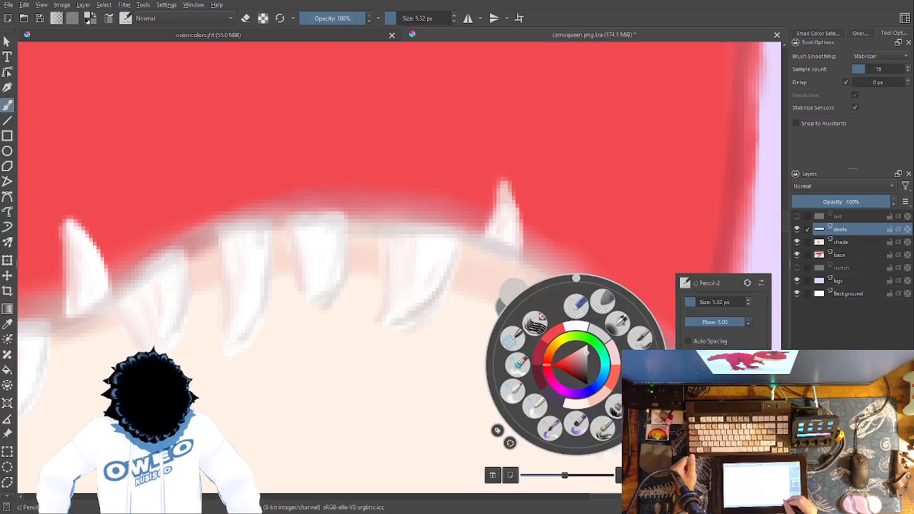
click(534, 402)
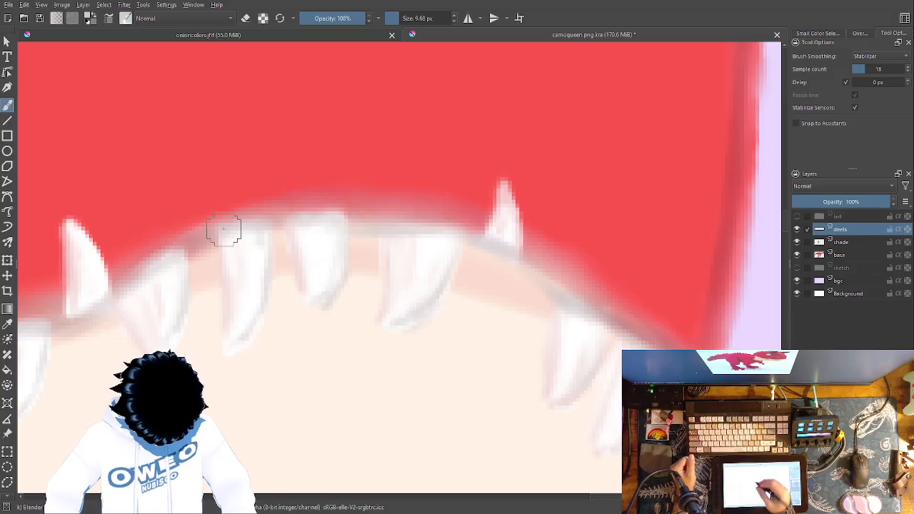
drag(468, 291, 685, 200)
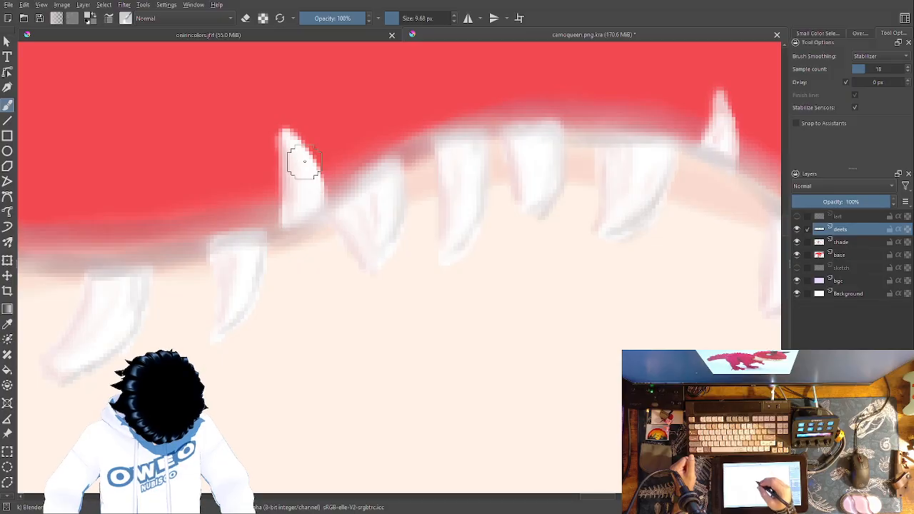
Return to Pencil-2 and add light grey shading along the front edges of the upward-pointing fangs.
right_click(398, 291)
click(457, 284)
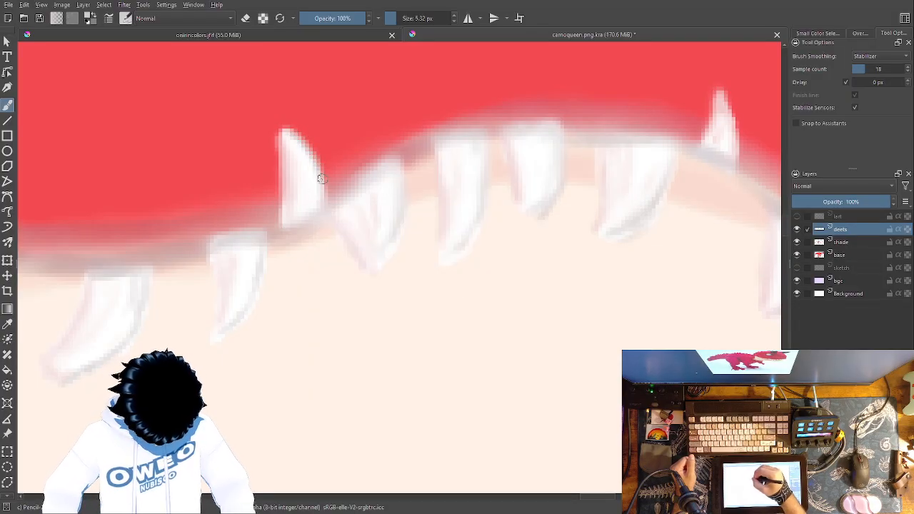
mouse_move(321, 179)
mouse_down()
mouse_move(447, 350)
mouse_move(395, 407)
mouse_up()
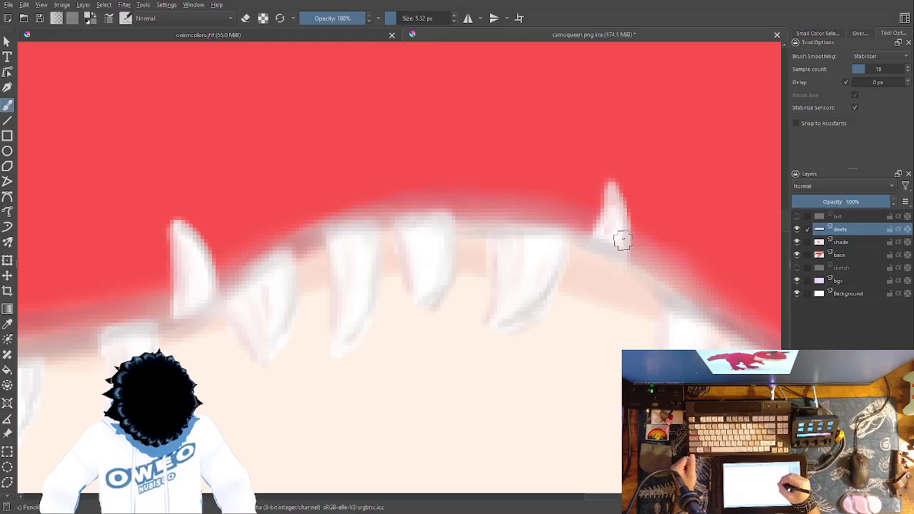
Smooth the grey shading on the upward-pointing fangs and the teeth toward the back of the jaw with Blender Blur.
right_click(591, 222)
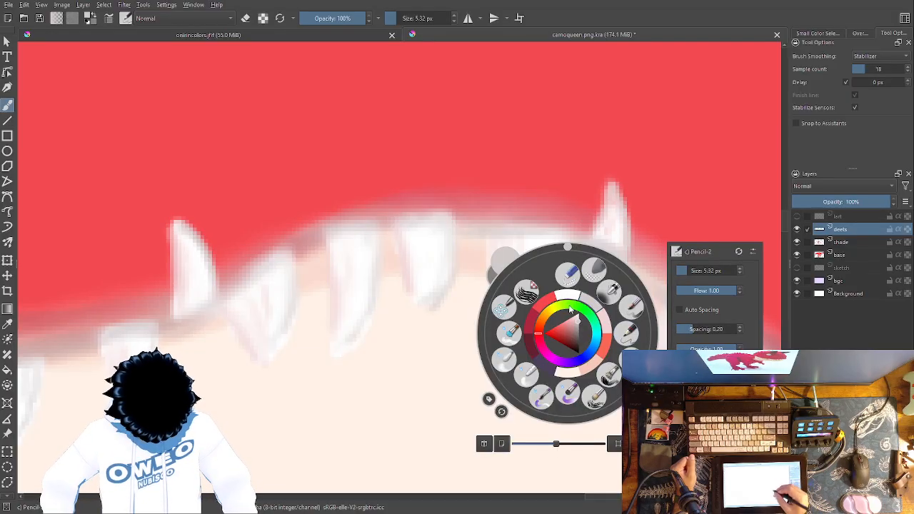
click(511, 350)
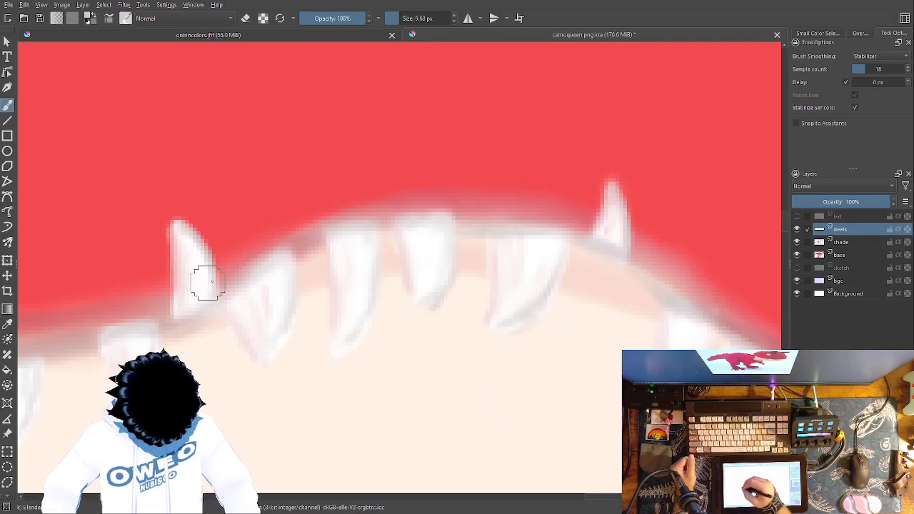
drag(366, 329, 593, 233)
mouse_move(455, 200)
mouse_down()
mouse_move(400, 218)
mouse_move(371, 267)
mouse_move(357, 236)
mouse_move(352, 272)
mouse_move(326, 235)
mouse_move(248, 335)
mouse_up()
mouse_move(286, 261)
mouse_down()
mouse_move(198, 253)
mouse_move(96, 322)
mouse_move(82, 314)
mouse_move(65, 248)
mouse_move(471, 270)
mouse_up()
mouse_move(358, 370)
mouse_down()
mouse_move(410, 286)
mouse_move(394, 260)
mouse_up()
mouse_move(295, 246)
mouse_down()
mouse_move(271, 301)
mouse_move(242, 296)
mouse_move(277, 238)
mouse_move(244, 220)
mouse_move(177, 251)
mouse_move(189, 219)
mouse_move(179, 201)
mouse_move(289, 227)
mouse_move(205, 246)
mouse_move(190, 219)
mouse_up()
key(minus)
key(minus)
key(minus)
key(minus)
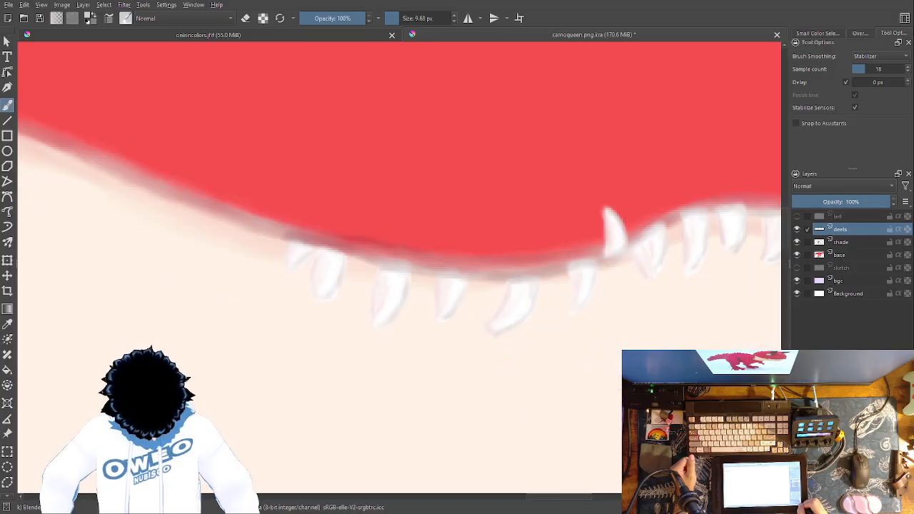
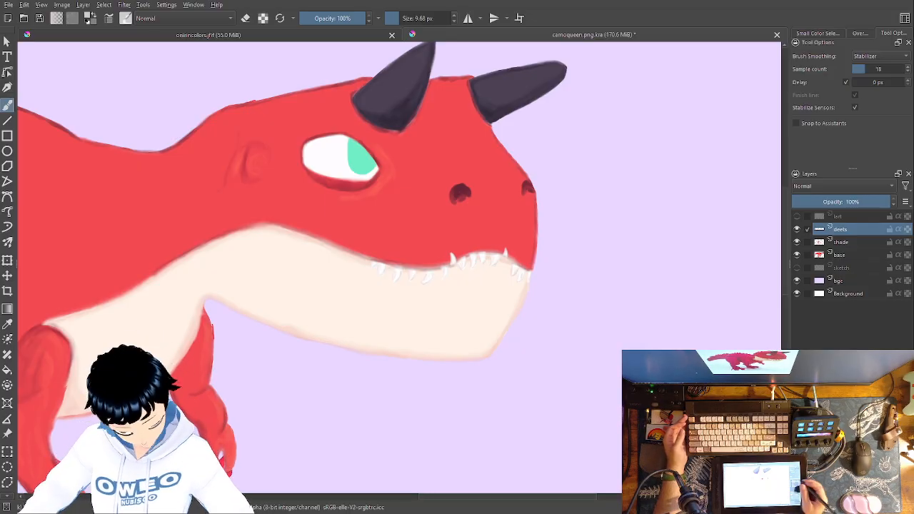
Choose dark maroon and the Wet Paint Details brush, and darken the lip line above the teeth from the snout to the rearmost tooth.
right_click(577, 307)
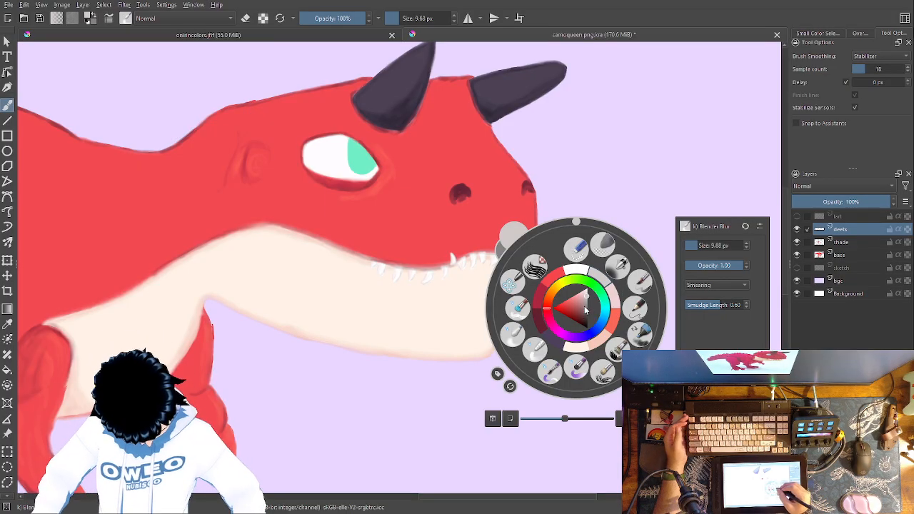
click(541, 315)
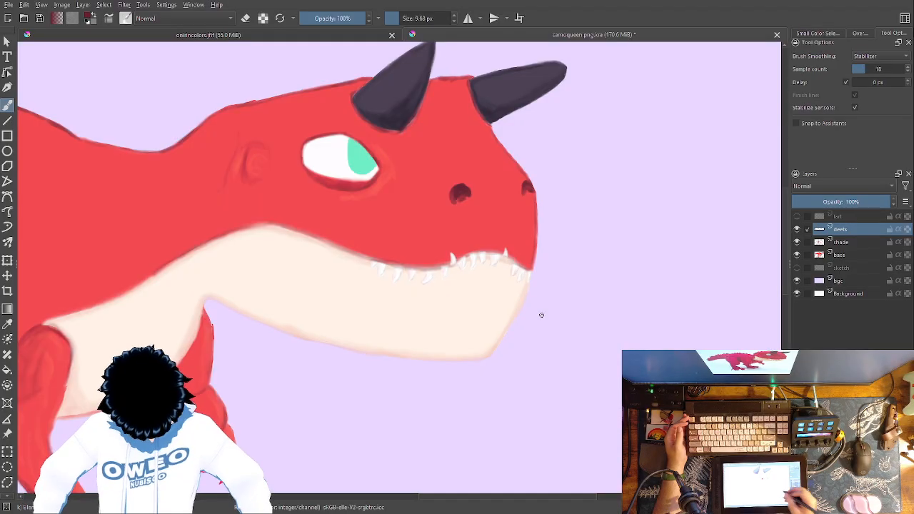
key(plus)
key(plus)
key(plus)
key(plus)
key(plus)
key(minus)
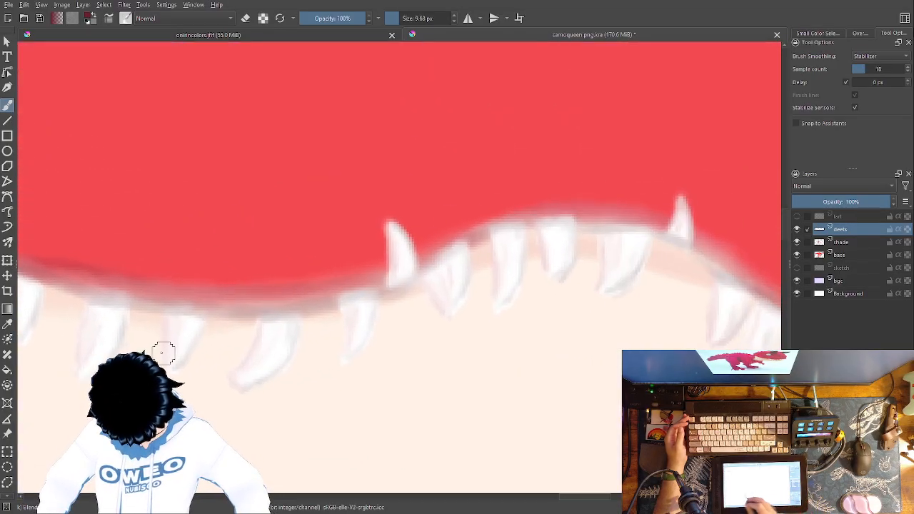
right_click(550, 368)
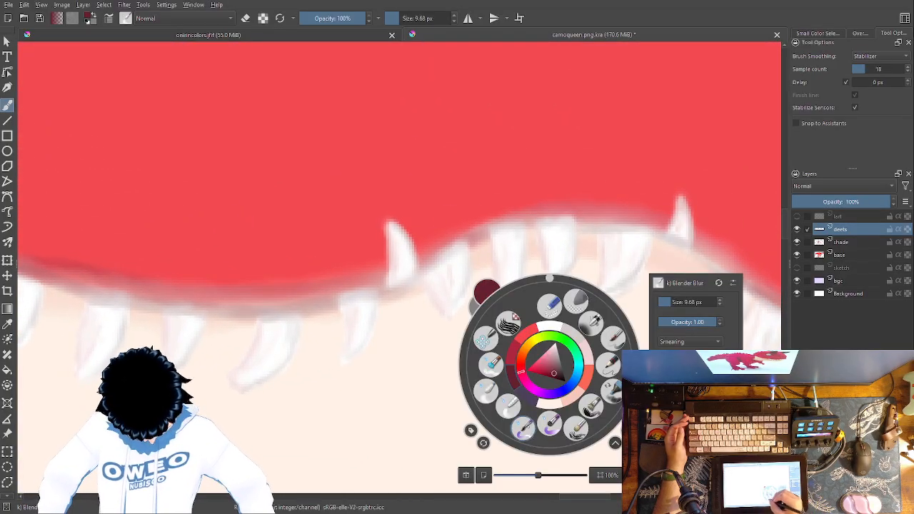
click(523, 426)
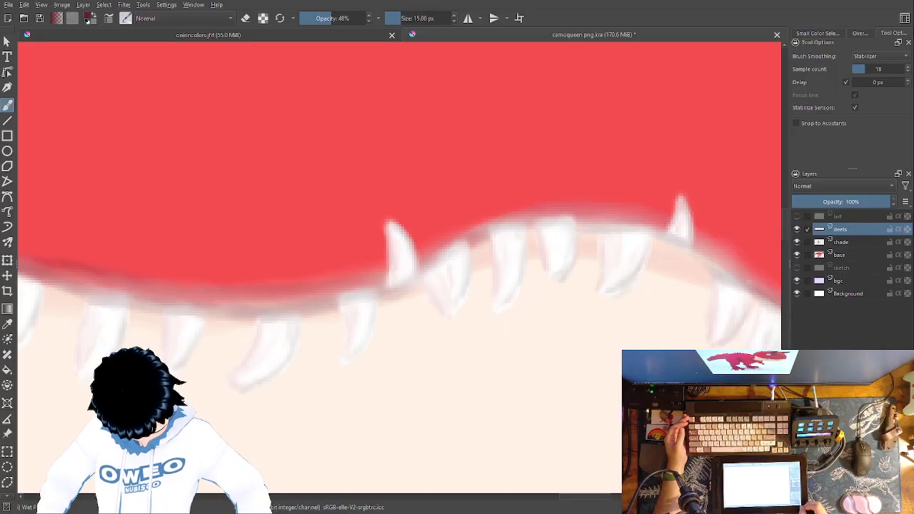
key(minus)
key(minus)
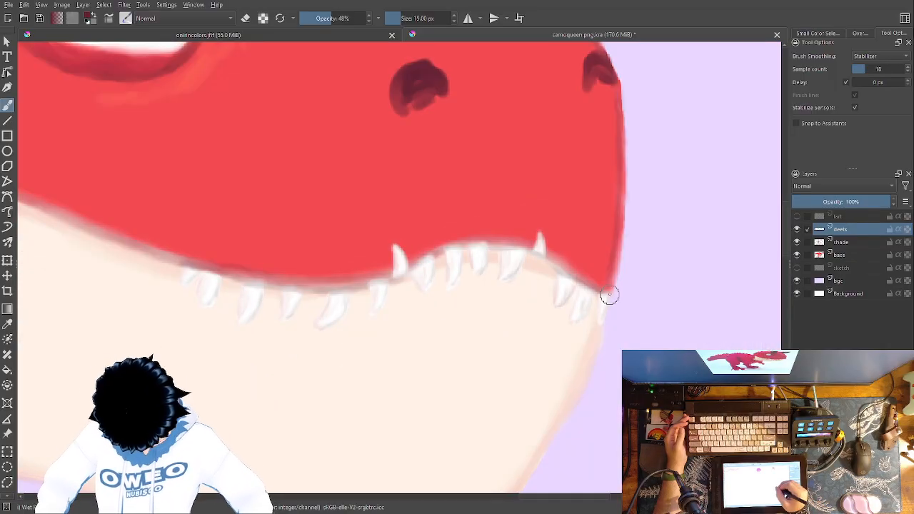
mouse_move(552, 264)
mouse_down()
mouse_move(477, 246)
mouse_move(437, 253)
mouse_move(403, 277)
mouse_move(289, 291)
mouse_move(168, 261)
mouse_up()
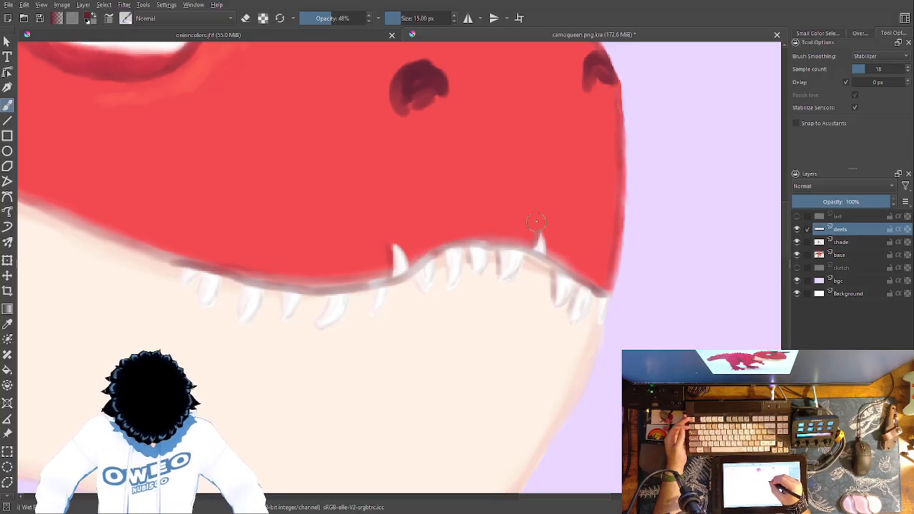
drag(548, 213, 749, 286)
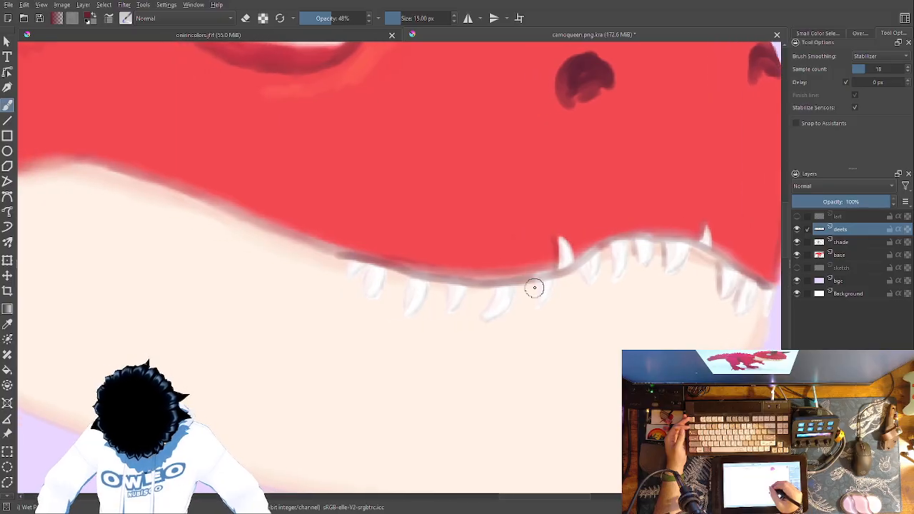
mouse_move(542, 276)
mouse_down()
mouse_move(509, 287)
mouse_move(471, 282)
mouse_move(382, 265)
mouse_move(332, 247)
mouse_up()
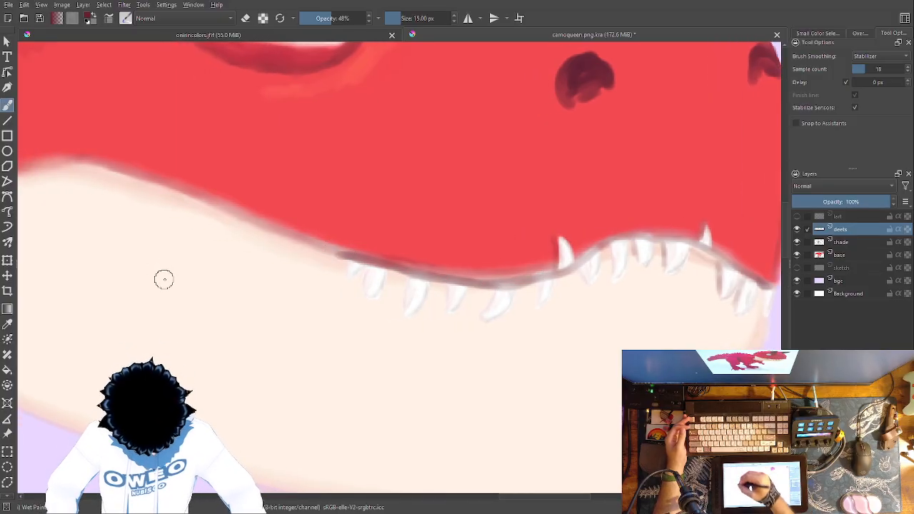
Sample salmon pink from the colour reference image and paint soft shadows around the teeth and under the lip line.
click(213, 35)
key(p)
click(300, 187)
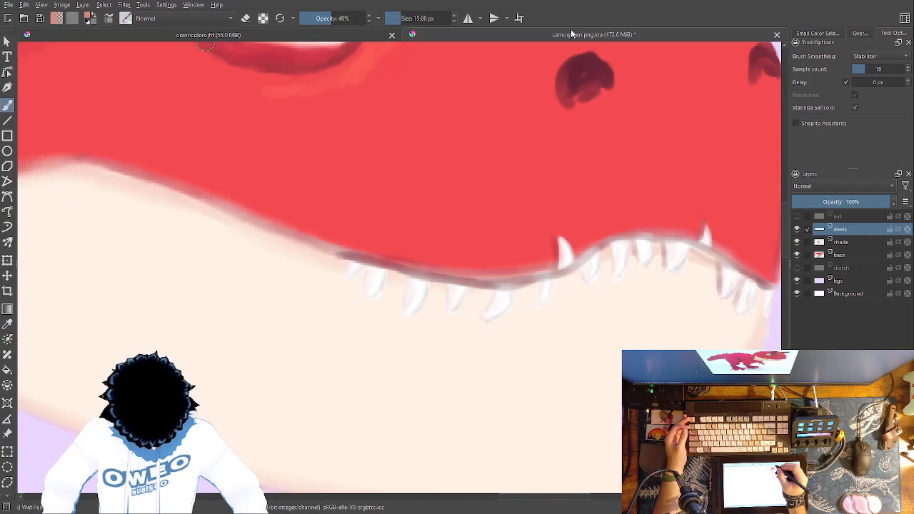
click(571, 32)
key(b)
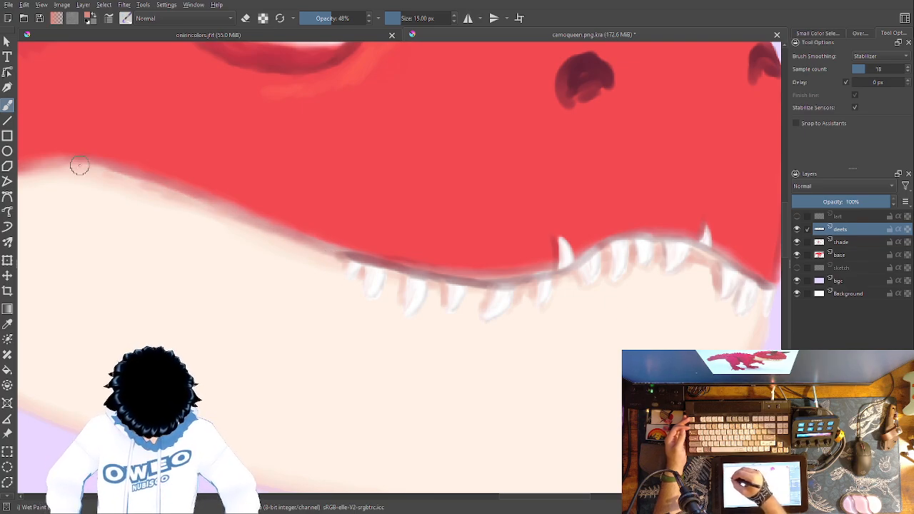
drag(439, 339, 267, 328)
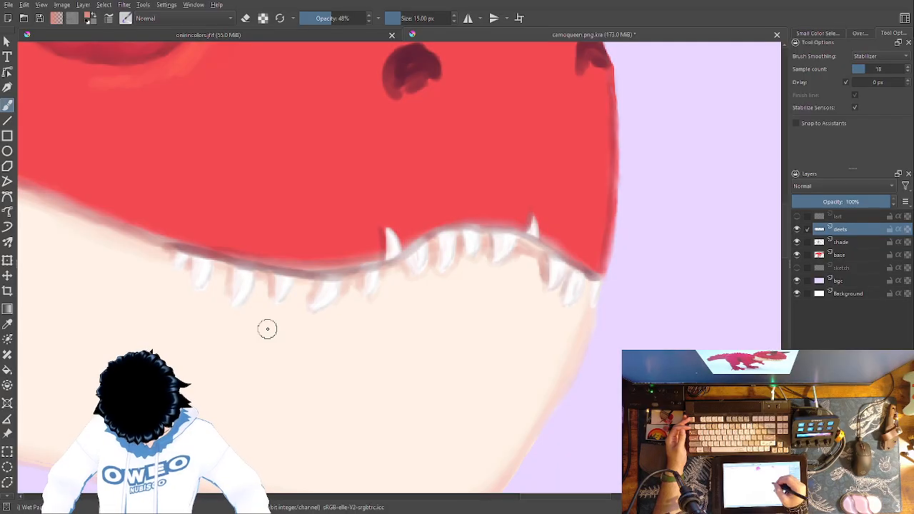
drag(588, 289, 587, 283)
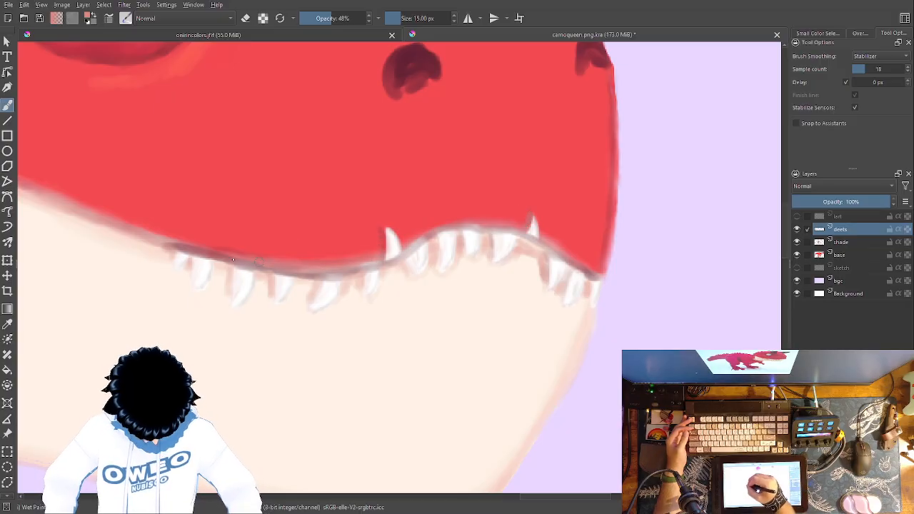
Blend the lip line and the pink tooth shadows smooth with Blender Blur.
right_click(583, 320)
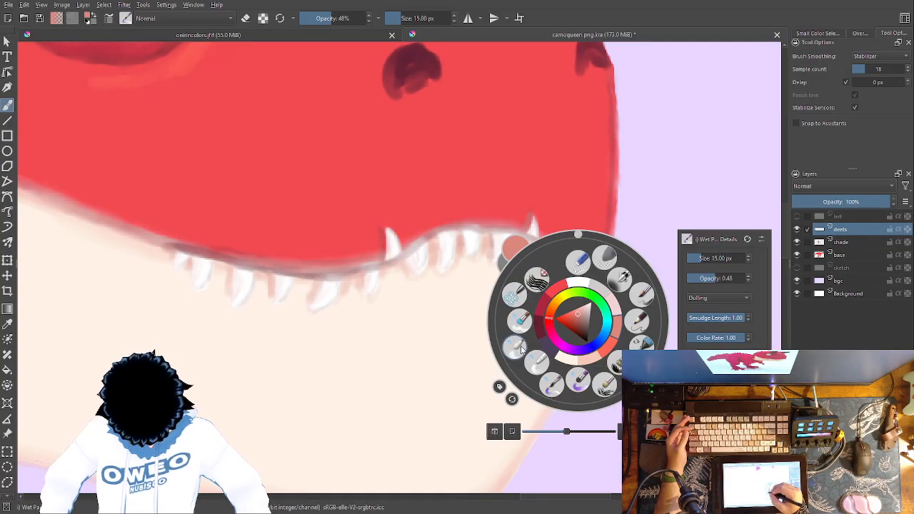
click(601, 281)
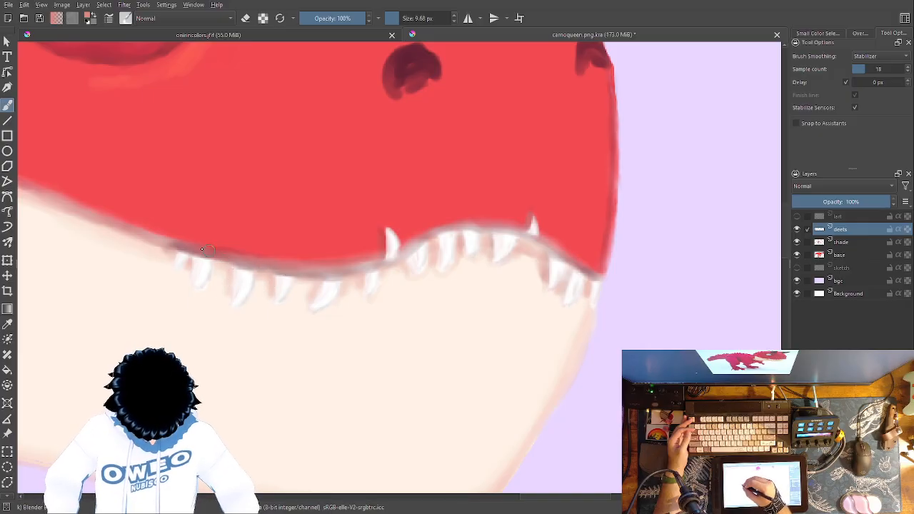
key(minus)
key(minus)
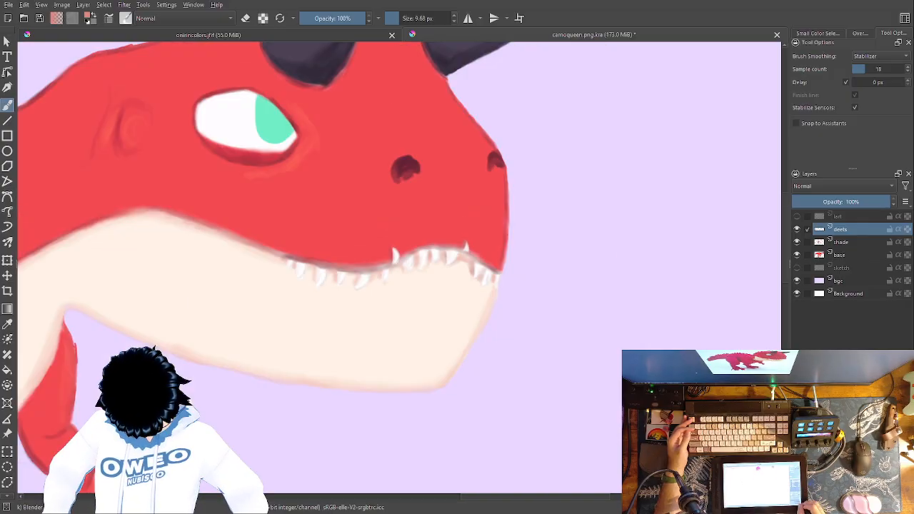
key(minus)
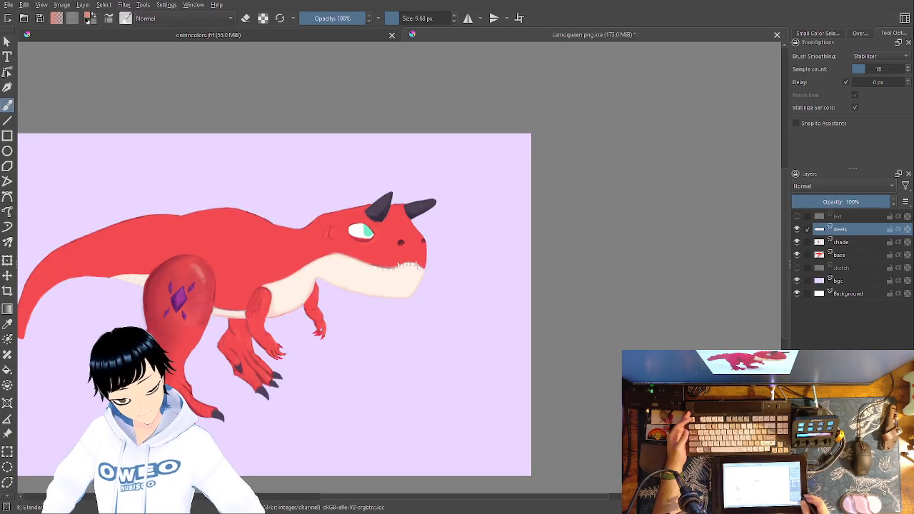
Erase the small upward-pointing fang nearest the snout tip with the Eraser Small brush.
key(1)
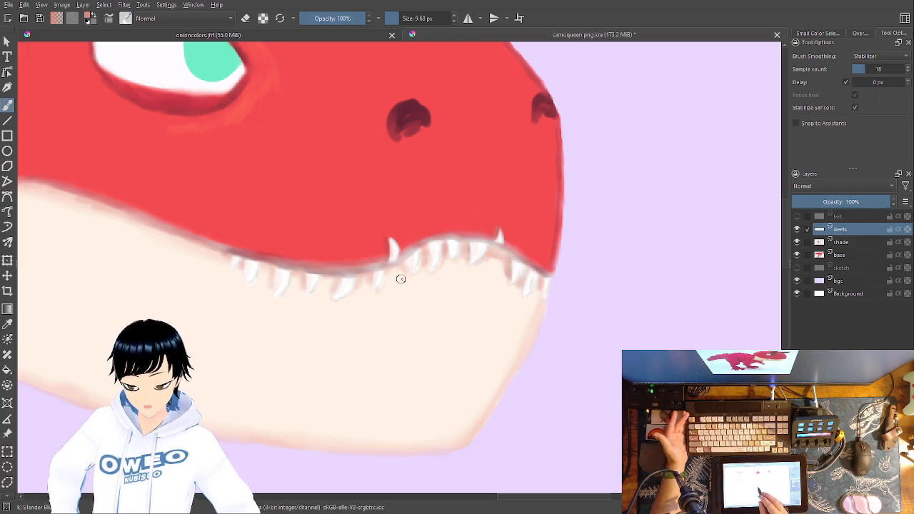
right_click(493, 287)
right_click(509, 202)
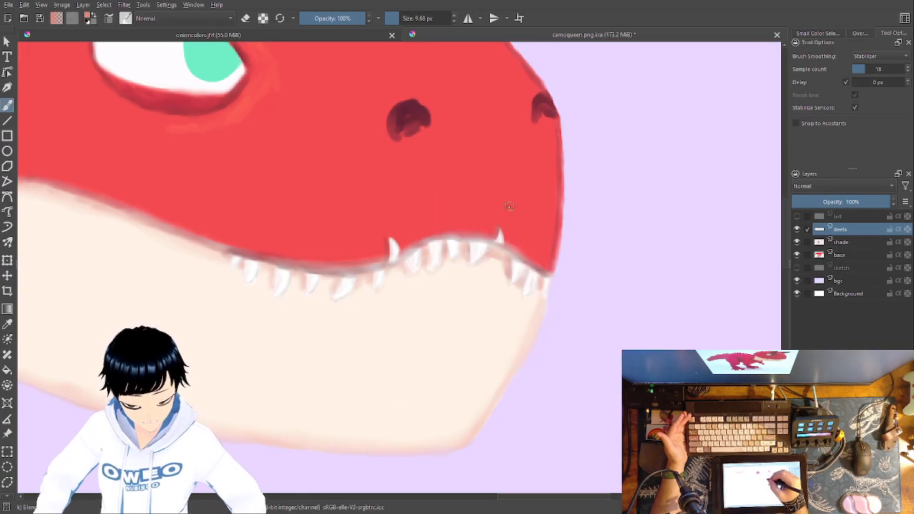
right_click(517, 180)
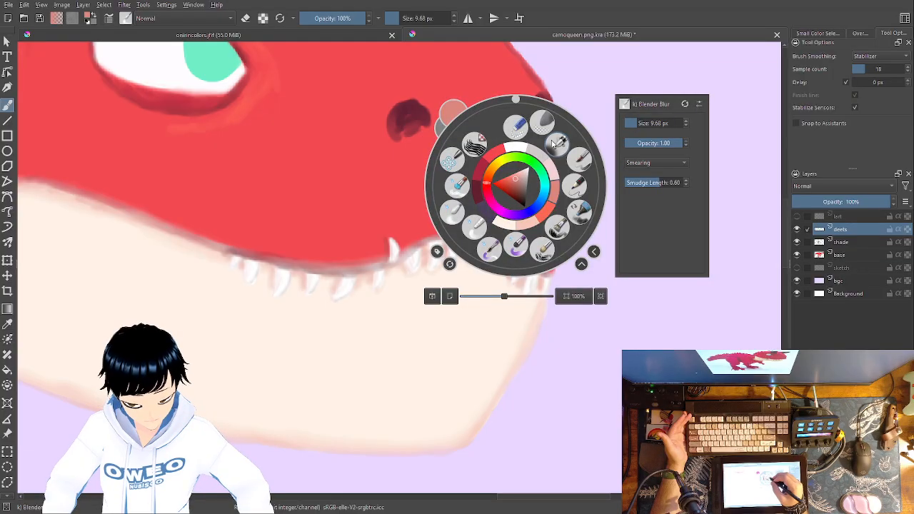
right_click(520, 183)
key(e)
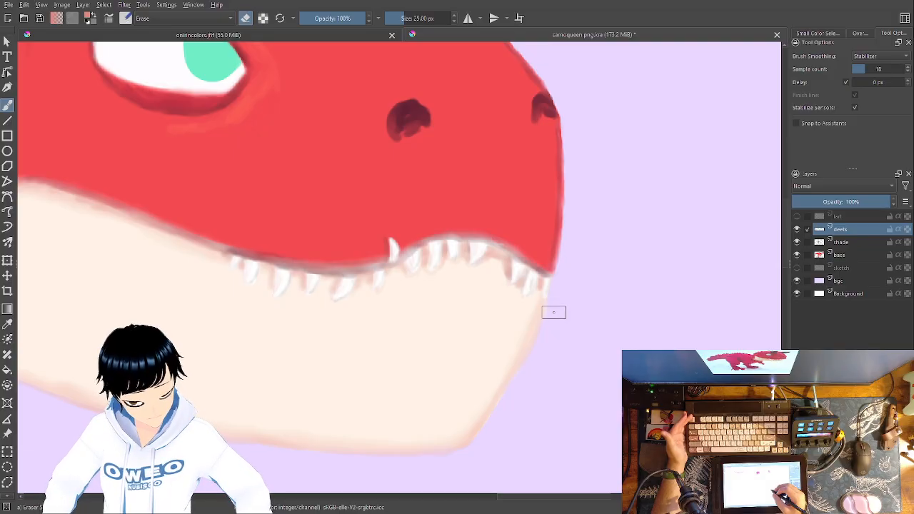
Choose white and Pencil-2, and extend the base of the remaining upward-pointing fang down over the lip line.
right_click(550, 312)
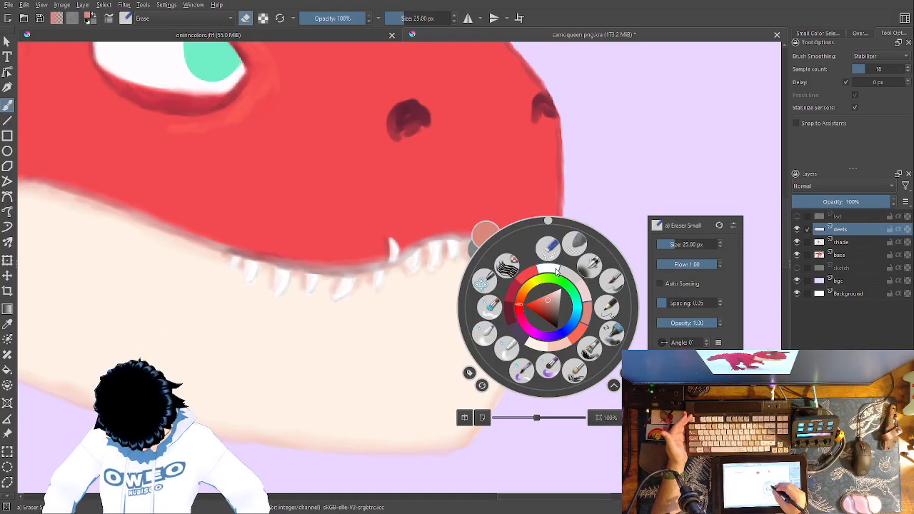
right_click(559, 279)
right_click(563, 294)
click(625, 293)
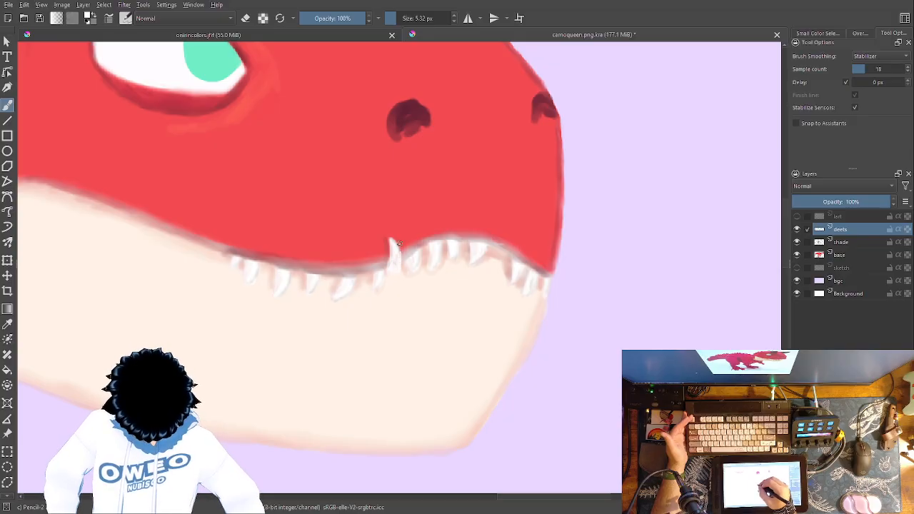
drag(394, 249, 398, 265)
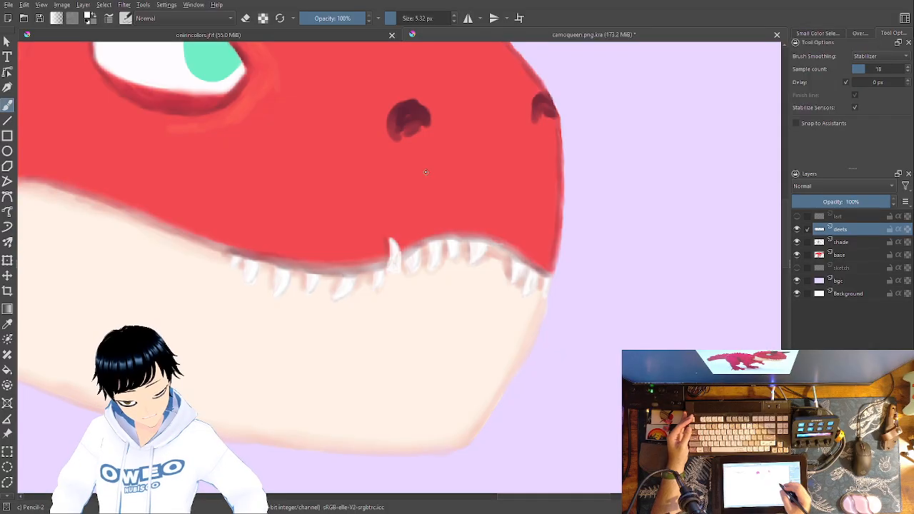
Choose a light grey for Pencil-2 and shade the base of the upward-pointing fang.
key(ctrl+minus)
key(ctrl+minus)
key(ctrl+plus)
key(ctrl+plus)
key(ctrl+plus)
key(ctrl+plus)
key(ctrl+plus)
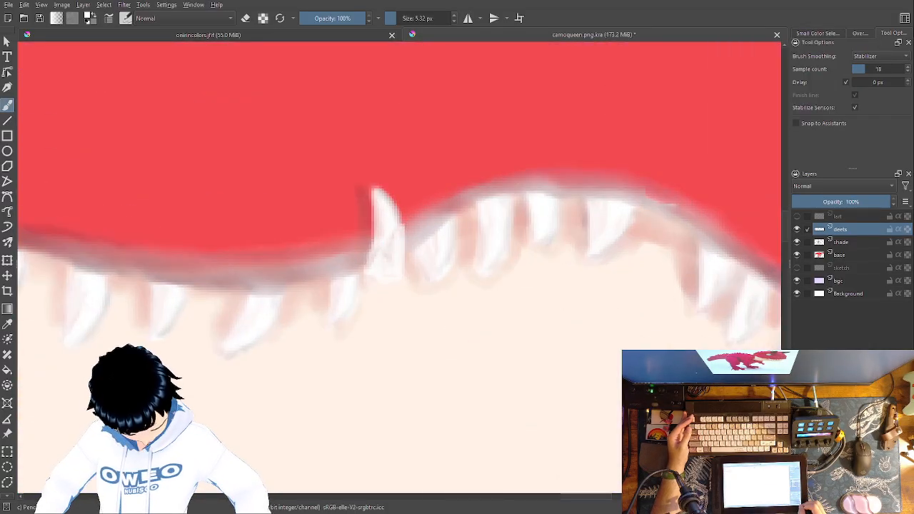
right_click(460, 312)
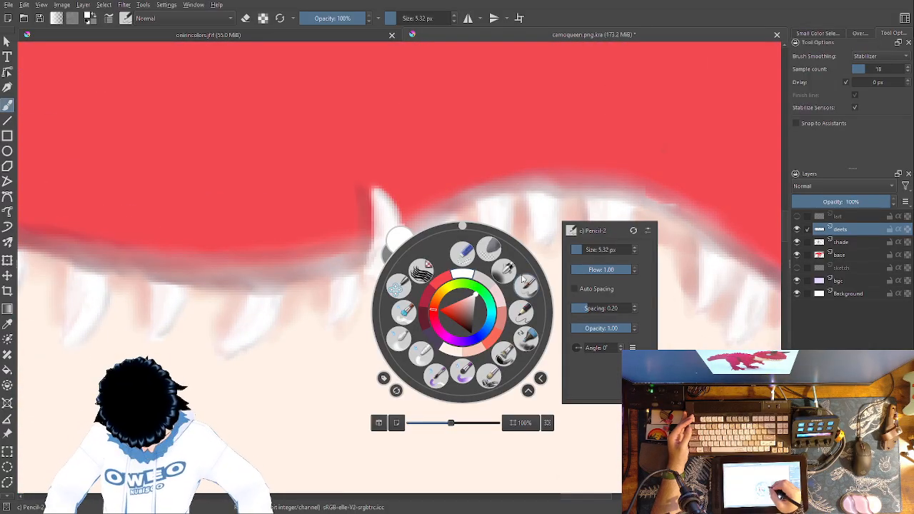
click(487, 277)
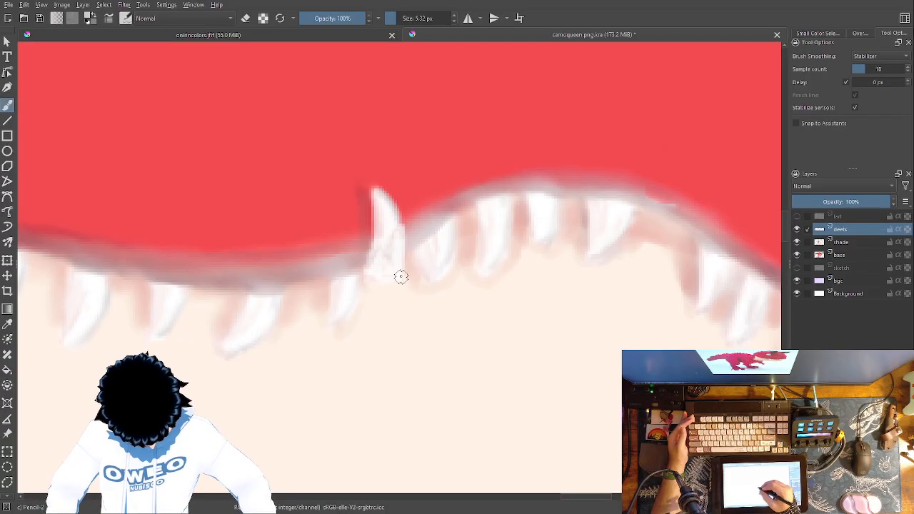
mouse_move(372, 266)
mouse_down()
mouse_move(401, 280)
mouse_move(402, 258)
mouse_up()
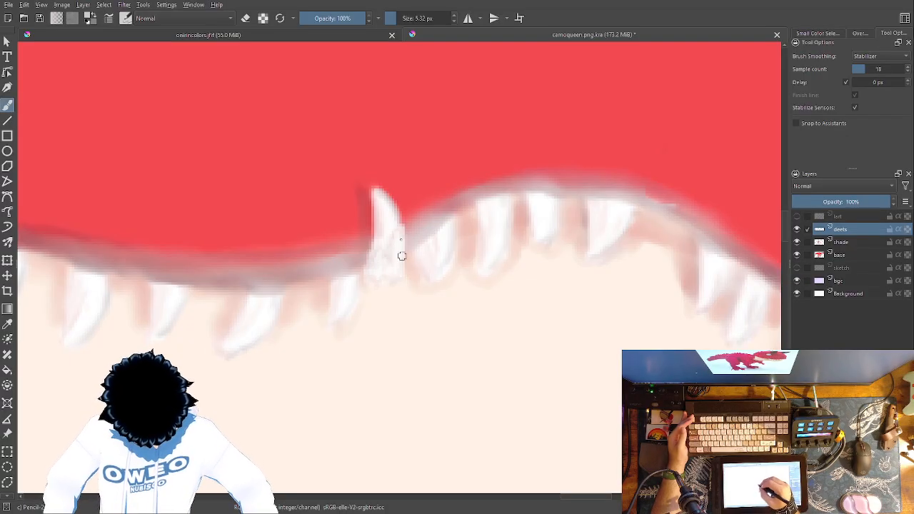
Blend the grey shading at the fang's base with Blender Blur at 9.68 px.
right_click(438, 255)
click(394, 262)
mouse_move(394, 262)
mouse_down()
mouse_move(377, 267)
mouse_move(393, 243)
mouse_up()
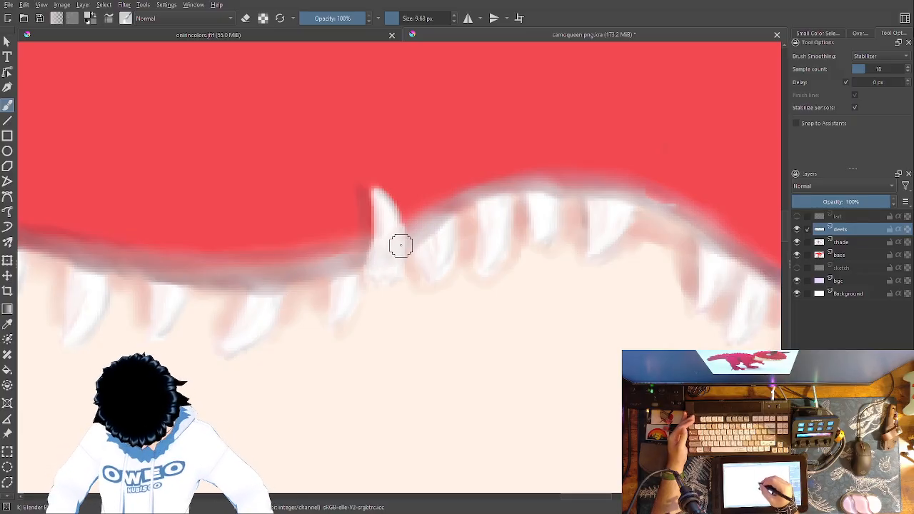
Choose Pencil-2 at 5.32 px and dark maroon, and darken the lip line above the front teeth near the snout tip.
right_click(424, 266)
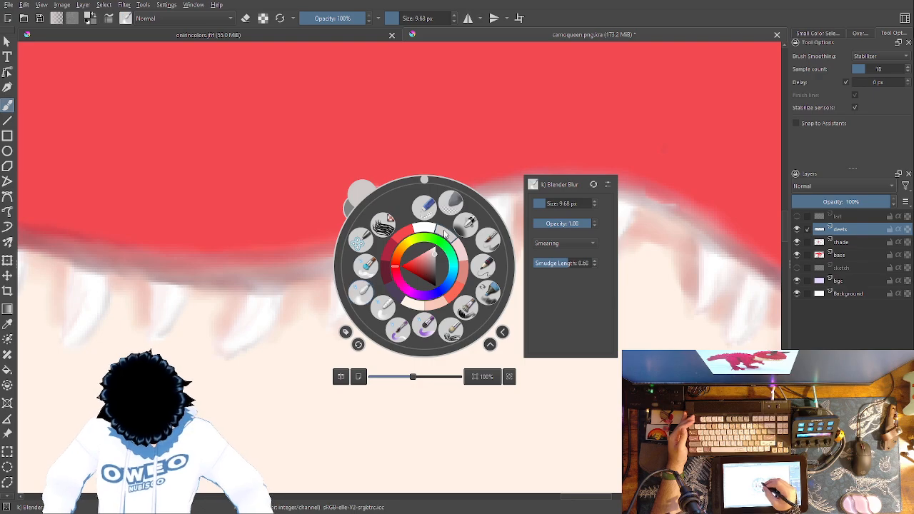
right_click(442, 236)
right_click(453, 242)
click(512, 243)
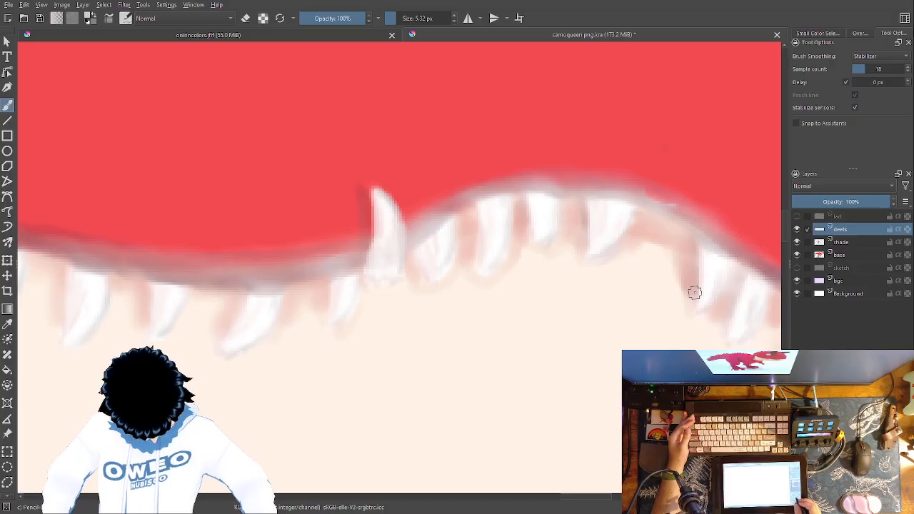
key(minus)
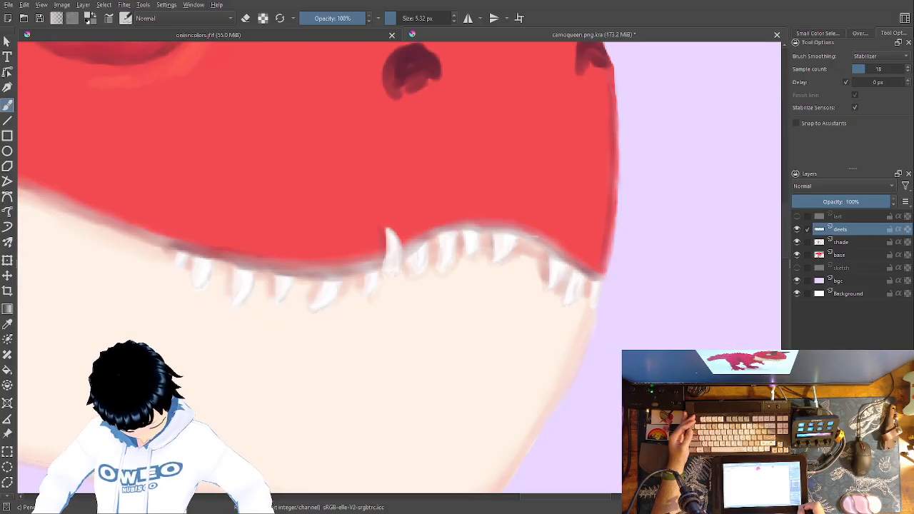
right_click(577, 337)
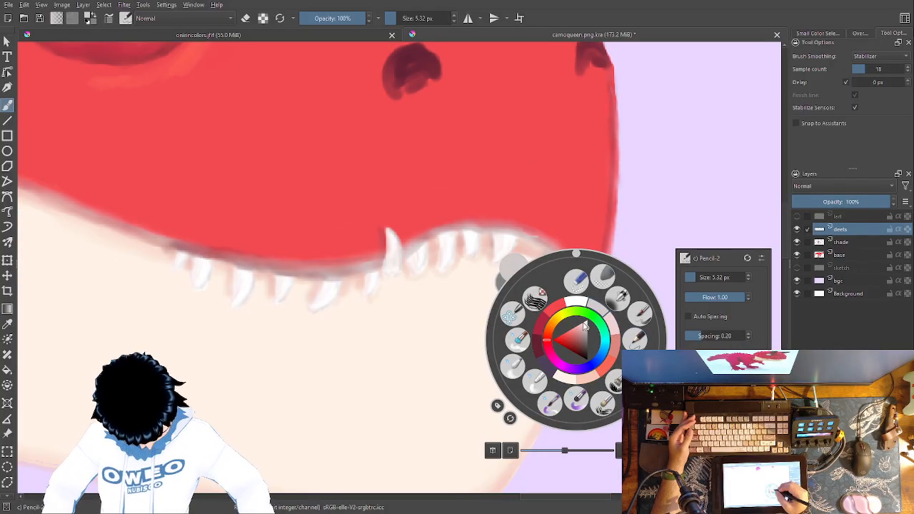
right_click(544, 335)
key(plus)
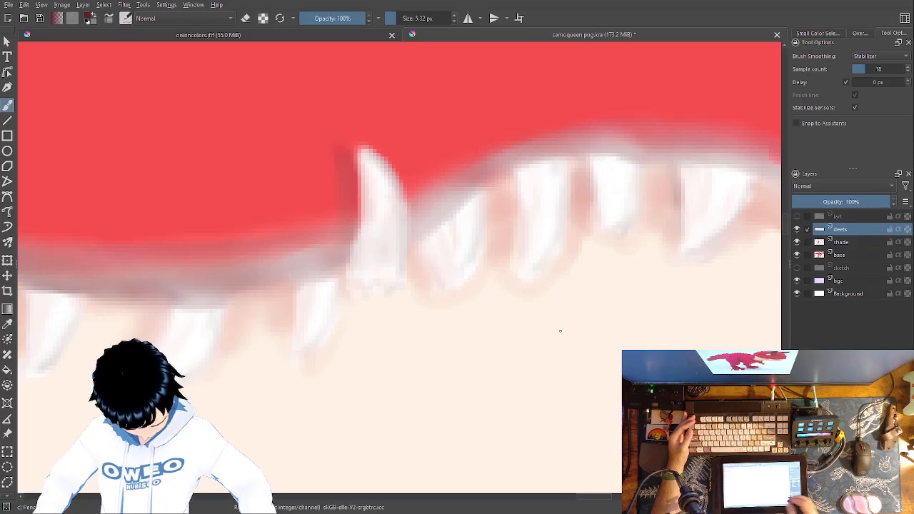
mouse_move(554, 265)
mouse_down()
mouse_move(512, 242)
mouse_move(522, 245)
mouse_move(505, 264)
mouse_move(562, 294)
mouse_move(569, 287)
mouse_move(490, 240)
mouse_move(551, 270)
mouse_move(484, 241)
mouse_up()
Soften the darkened lip line above the front teeth with Blender Blur.
right_click(576, 334)
click(512, 361)
key(minus)
key(minus)
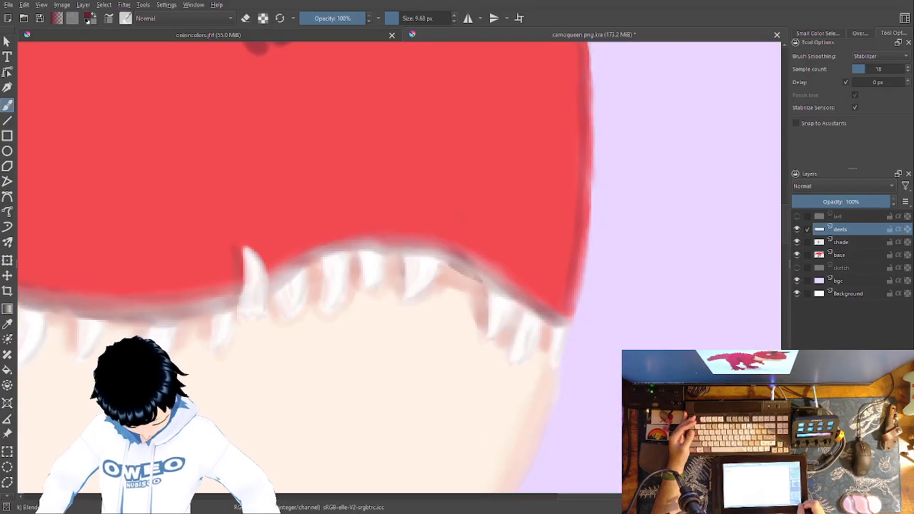
key(minus)
key(minus)
key(minus)
drag(624, 326, 628, 323)
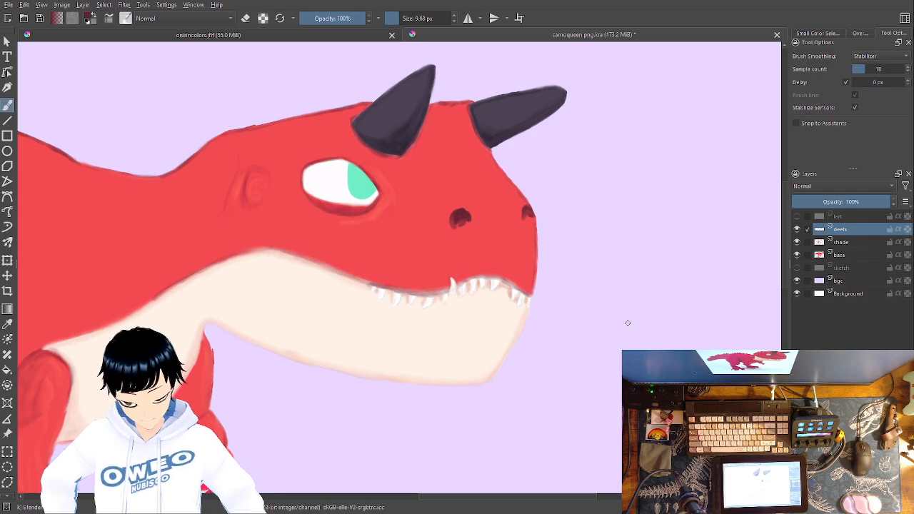
On the shade layer, paint dark red creases around the eye and down toward the nostril with Wet Paint Details at 15 px.
right_click(540, 292)
right_click(508, 293)
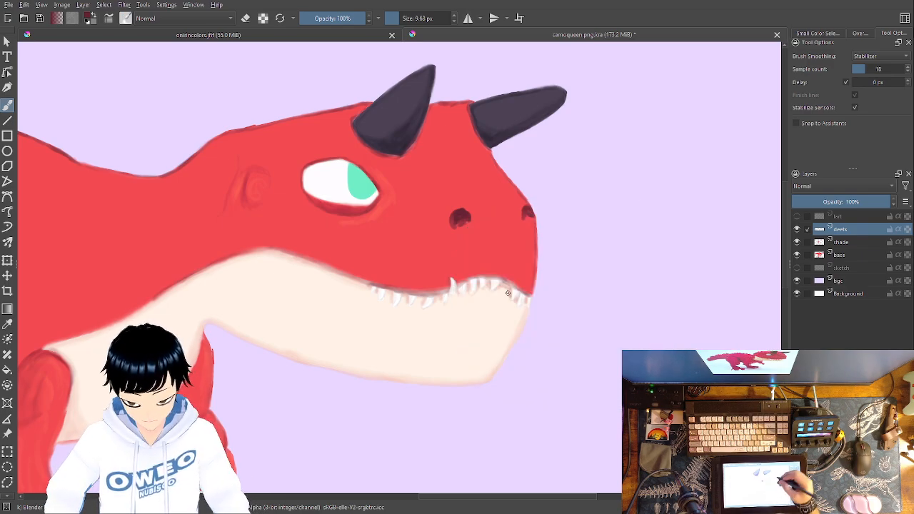
right_click(508, 293)
key(Page_Down)
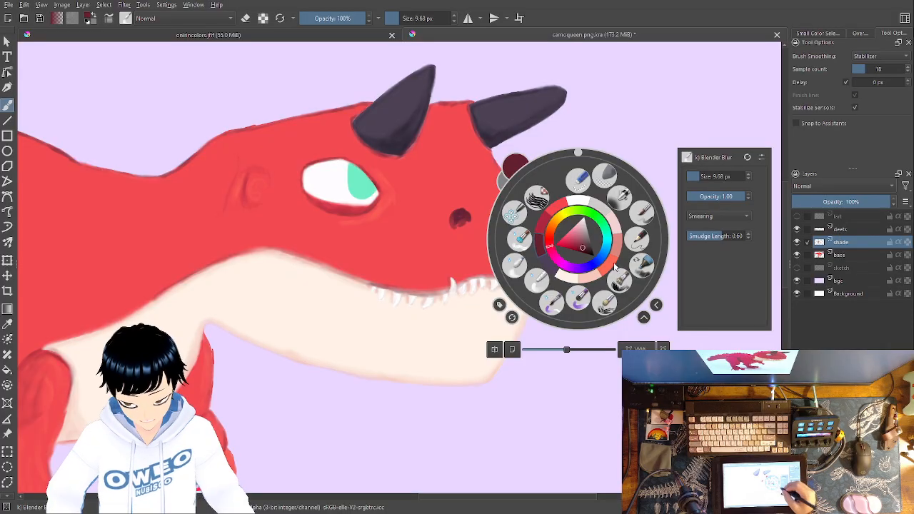
click(551, 303)
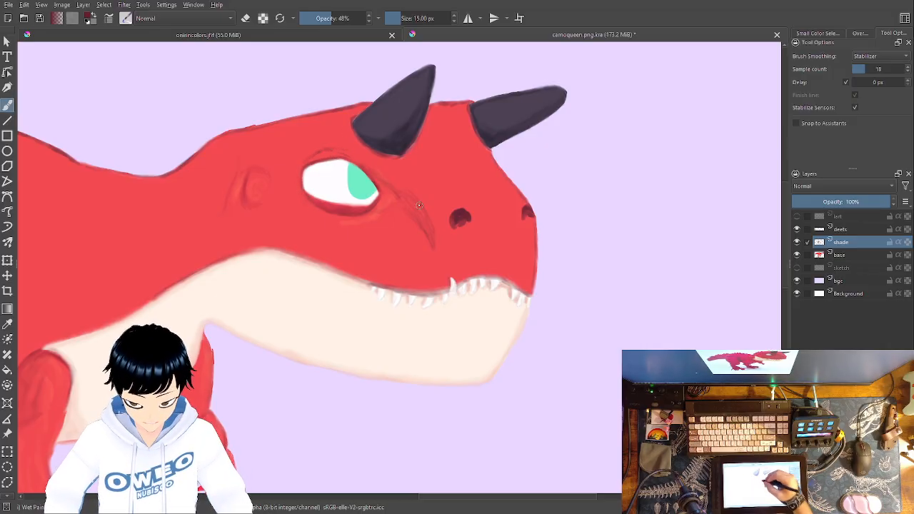
Blend the creases around the eye and toward the nostril using Blender Blur at 27.89 px.
key(ctrl+plus)
key(ctrl+plus)
key(ctrl+plus)
key(ctrl+plus)
mouse_move(543, 283)
mouse_down()
mouse_move(586, 447)
mouse_move(621, 409)
mouse_up()
right_click(557, 316)
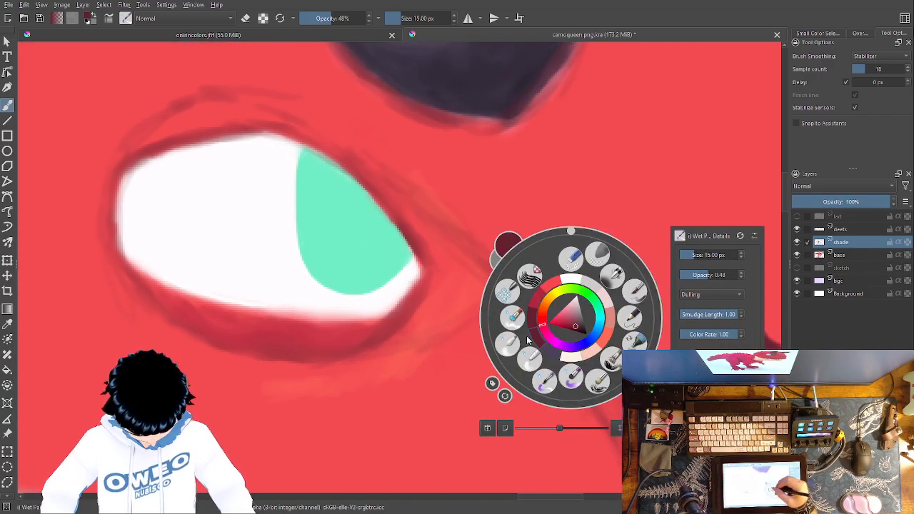
click(511, 342)
right_click(521, 286)
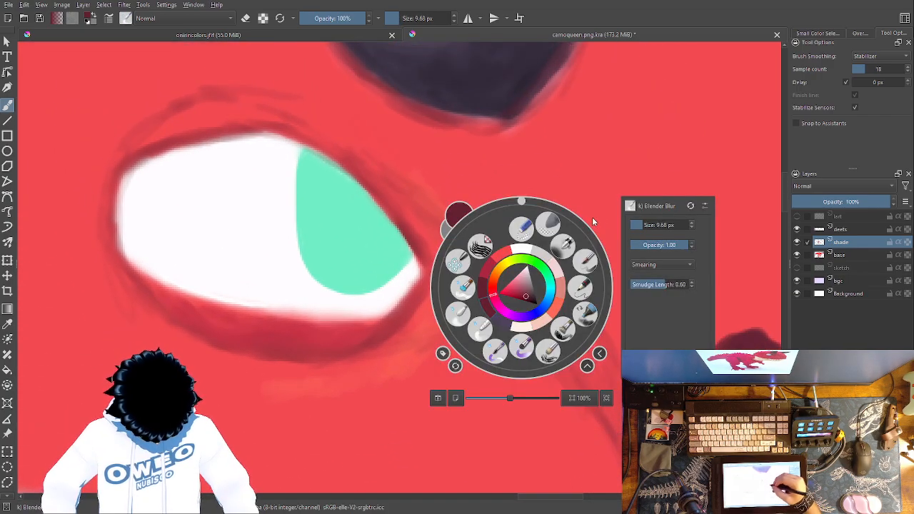
drag(638, 224, 648, 225)
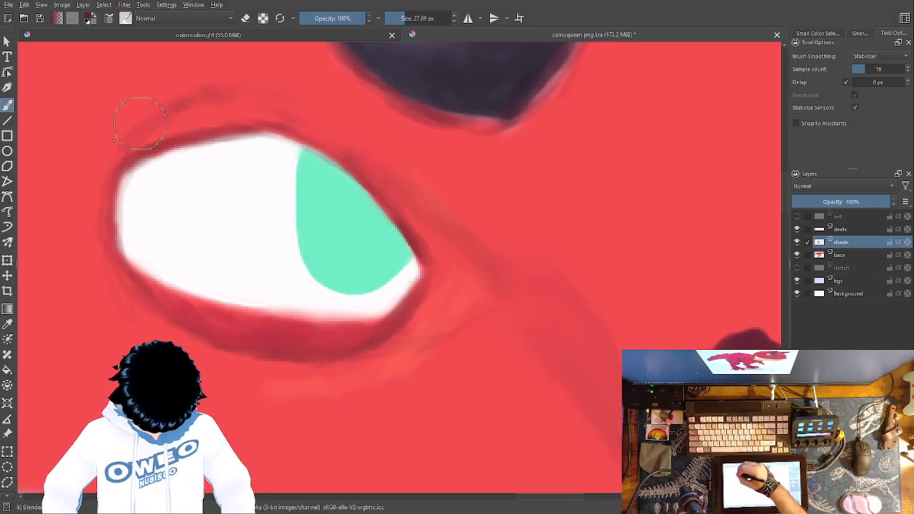
drag(532, 285, 589, 224)
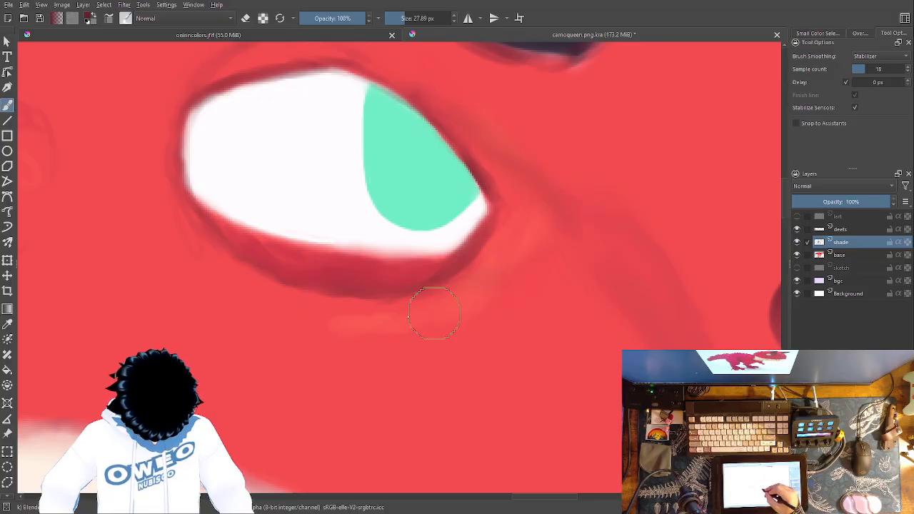
drag(620, 378, 402, 320)
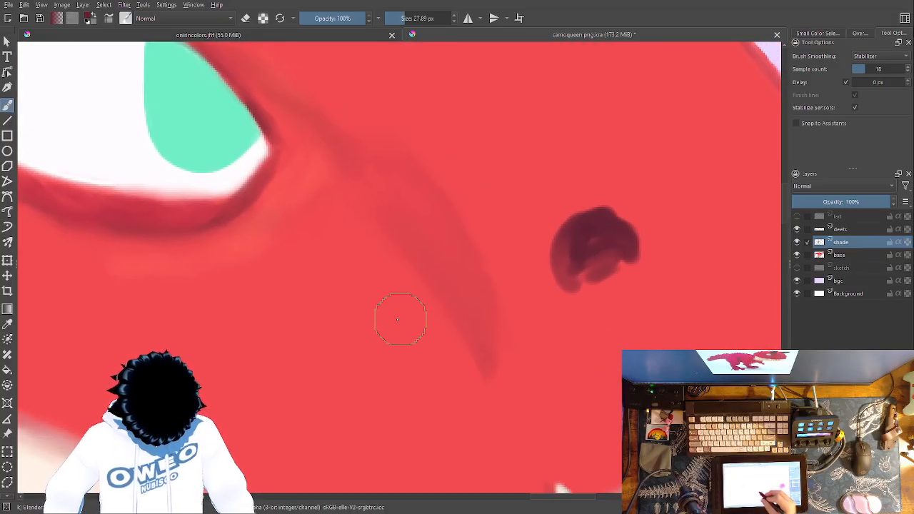
Deepen the curved crease between the eye and nostril with dark red Wet Paint Details strokes at 21.64 px.
right_click(530, 327)
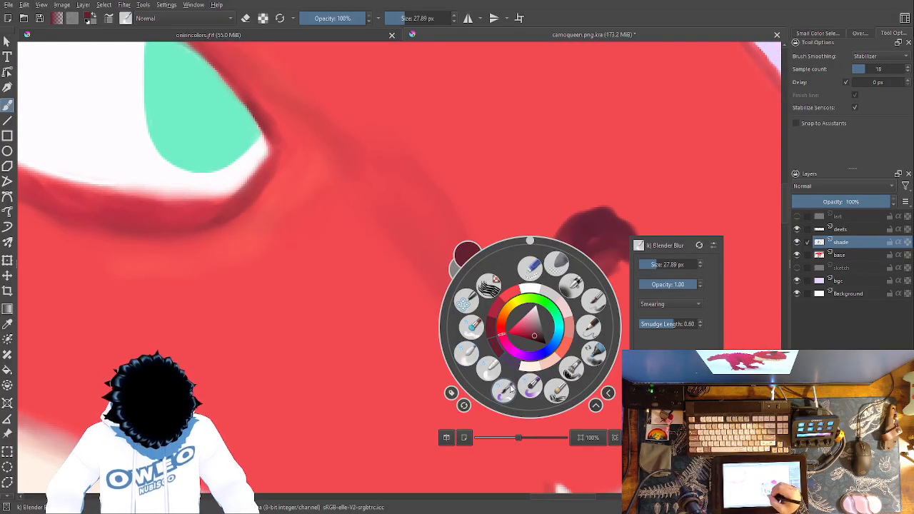
click(504, 390)
right_click(511, 316)
drag(638, 250, 650, 249)
click(634, 189)
mouse_move(357, 147)
mouse_down()
mouse_move(389, 172)
mouse_move(489, 385)
mouse_up()
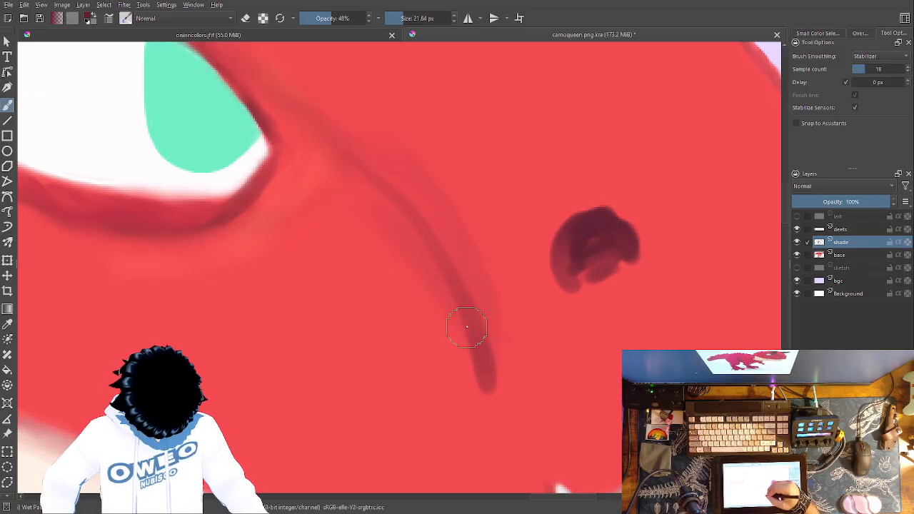
drag(444, 190, 512, 346)
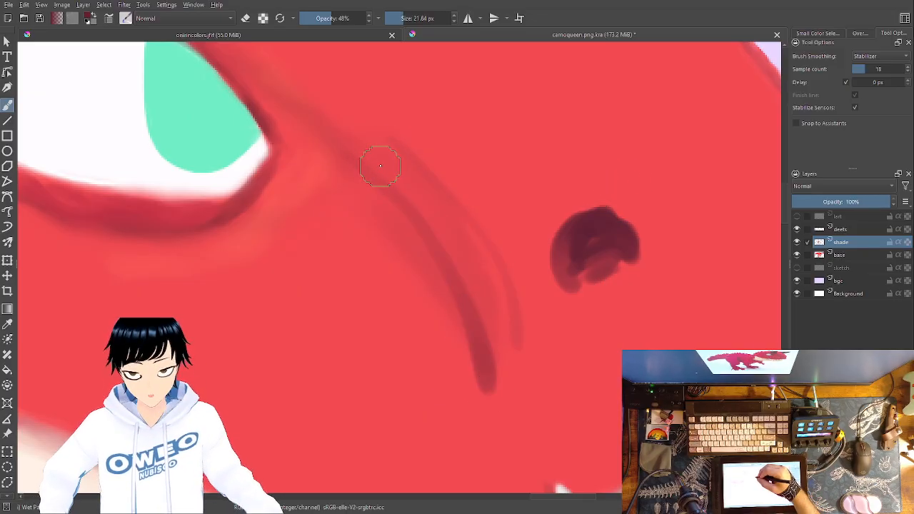
mouse_move(503, 292)
mouse_down()
mouse_move(496, 357)
mouse_move(496, 280)
mouse_move(478, 273)
mouse_move(426, 200)
mouse_move(403, 149)
mouse_move(353, 141)
mouse_move(316, 119)
mouse_move(265, 63)
mouse_up()
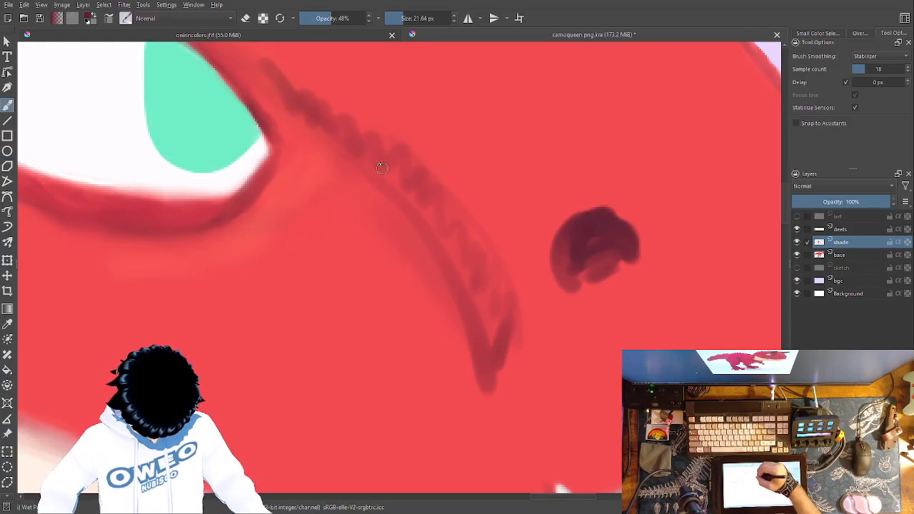
Paint dark red contour strokes above, behind and below the eye to shape the socket.
drag(71, 224, 356, 407)
drag(484, 215, 269, 178)
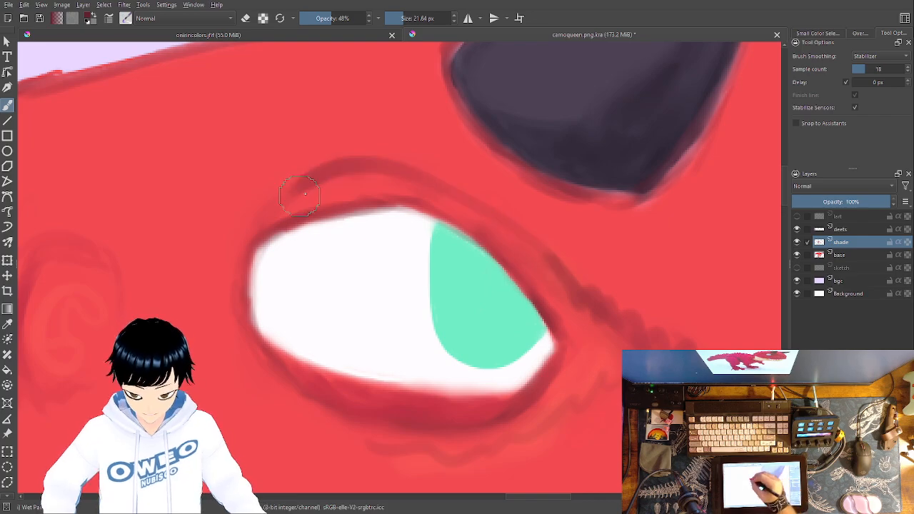
mouse_move(613, 328)
mouse_down()
mouse_move(557, 307)
mouse_move(432, 183)
mouse_up()
drag(448, 230, 193, 312)
drag(265, 306, 166, 293)
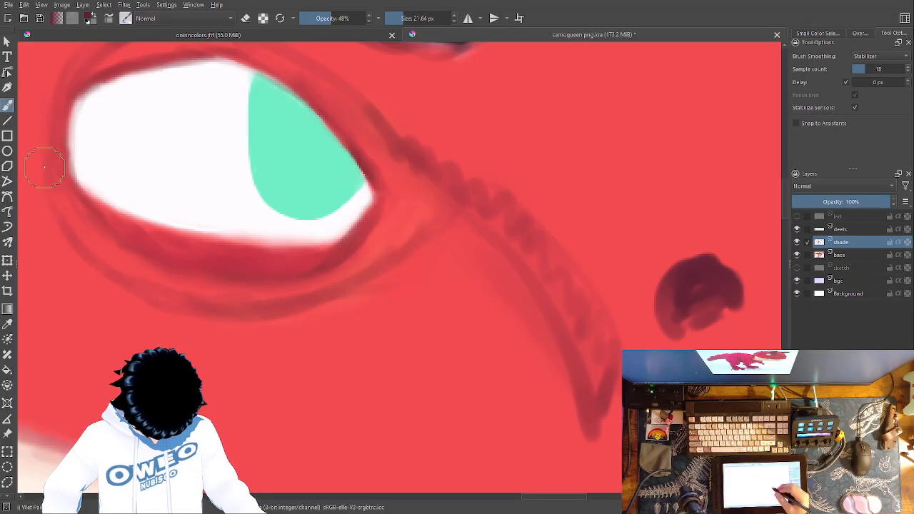
Blend the eye socket contours and the snout crease smooth with Blender Blur at 27.89 px.
right_click(578, 311)
click(514, 335)
mouse_move(460, 196)
mouse_down()
mouse_move(585, 333)
mouse_move(573, 247)
mouse_move(592, 337)
mouse_move(526, 286)
mouse_move(382, 127)
mouse_move(376, 95)
mouse_move(497, 238)
mouse_up()
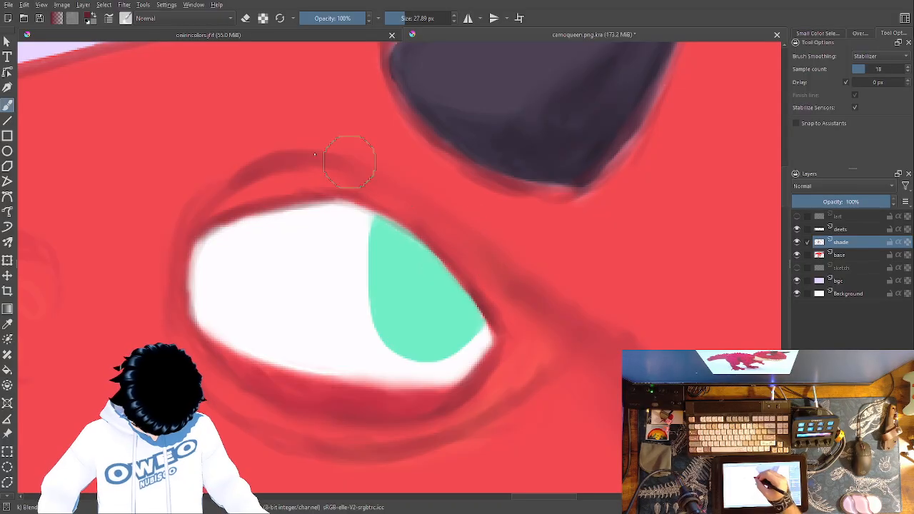
drag(154, 279, 175, 235)
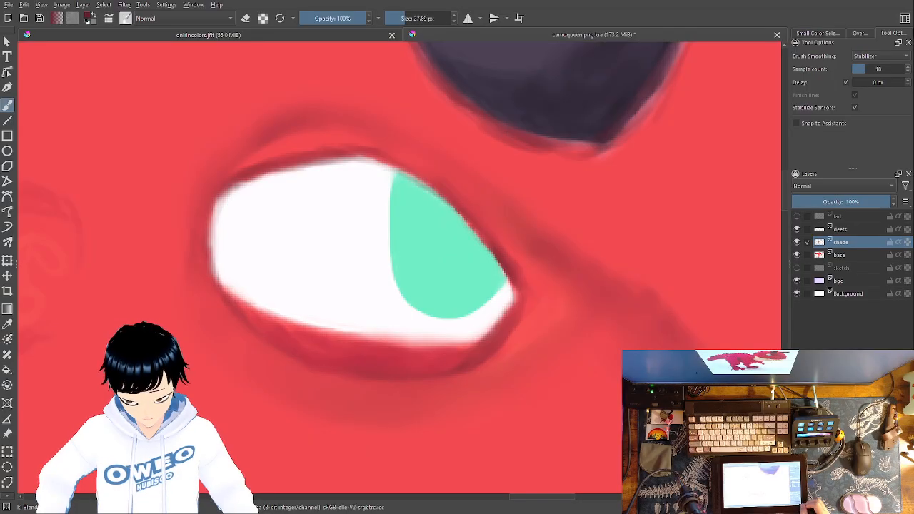
key(ctrl+minus)
key(ctrl+minus)
key(ctrl+minus)
key(ctrl+minus)
key(ctrl+minus)
key(ctrl+plus)
key(ctrl+plus)
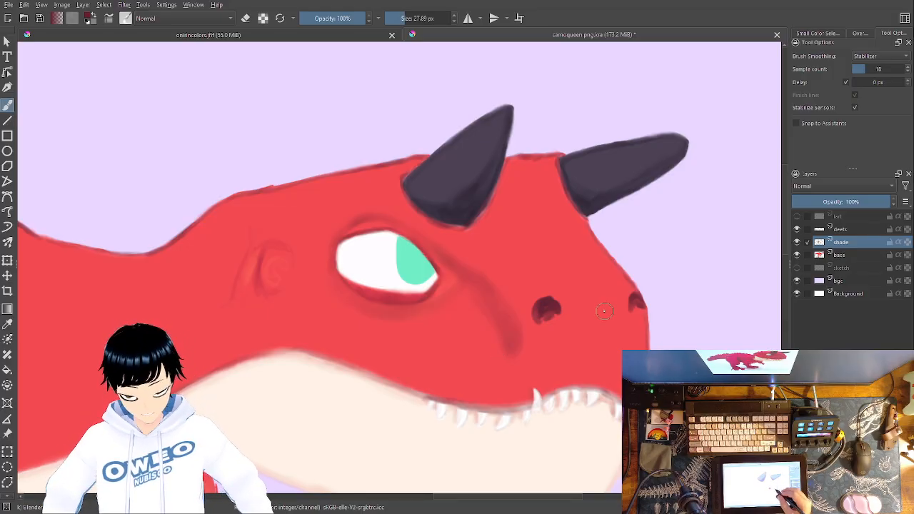
Enlarge the Wet Paint brush to 101.99 px and paint a broad dark shadow along the crease between eye and nostril.
right_click(587, 347)
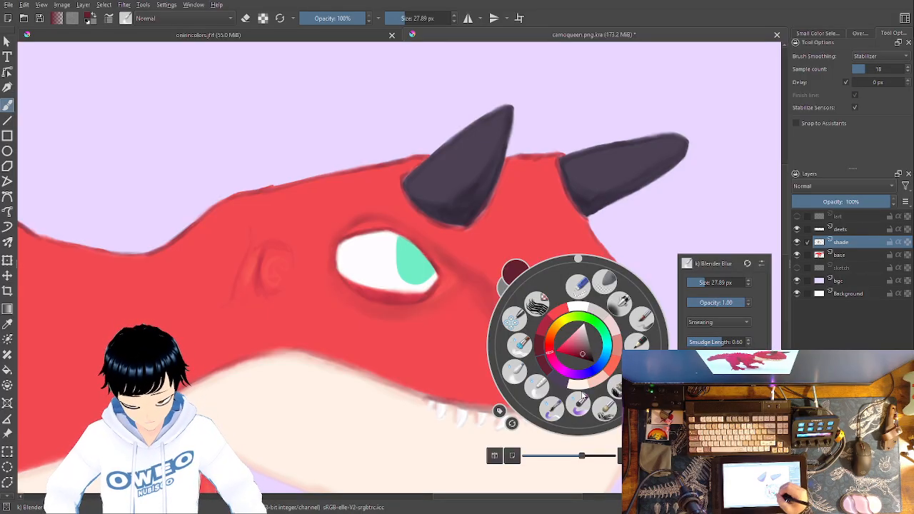
click(578, 405)
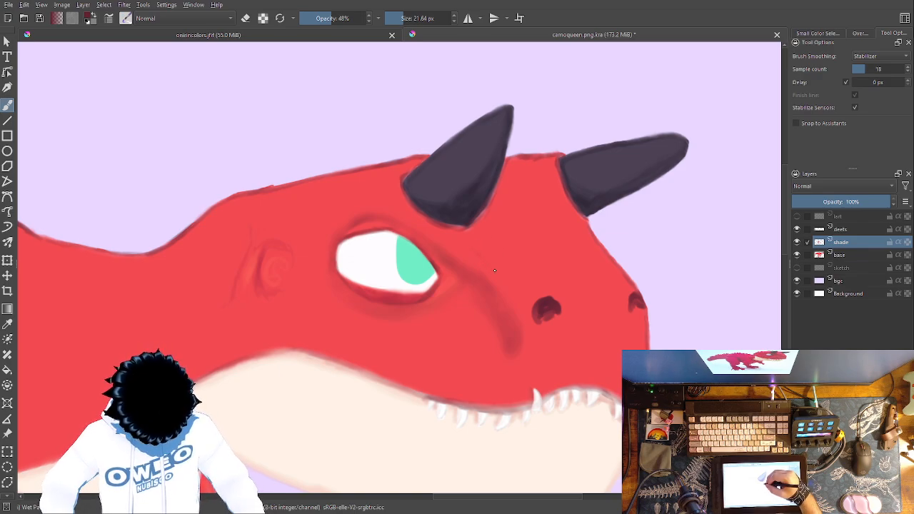
right_click(490, 251)
drag(616, 198, 637, 197)
click(583, 126)
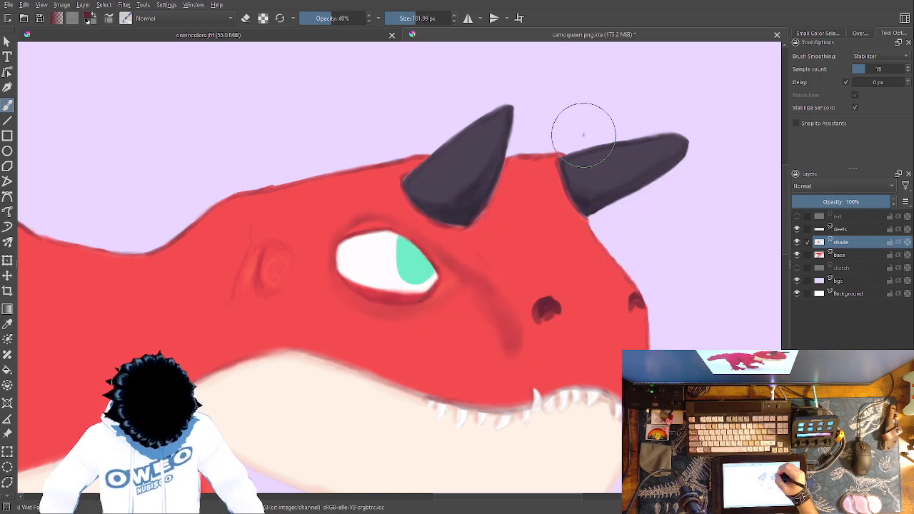
mouse_move(499, 279)
mouse_down()
mouse_move(520, 316)
mouse_move(473, 257)
mouse_move(491, 277)
mouse_move(455, 252)
mouse_move(510, 305)
mouse_move(514, 349)
mouse_move(482, 280)
mouse_up()
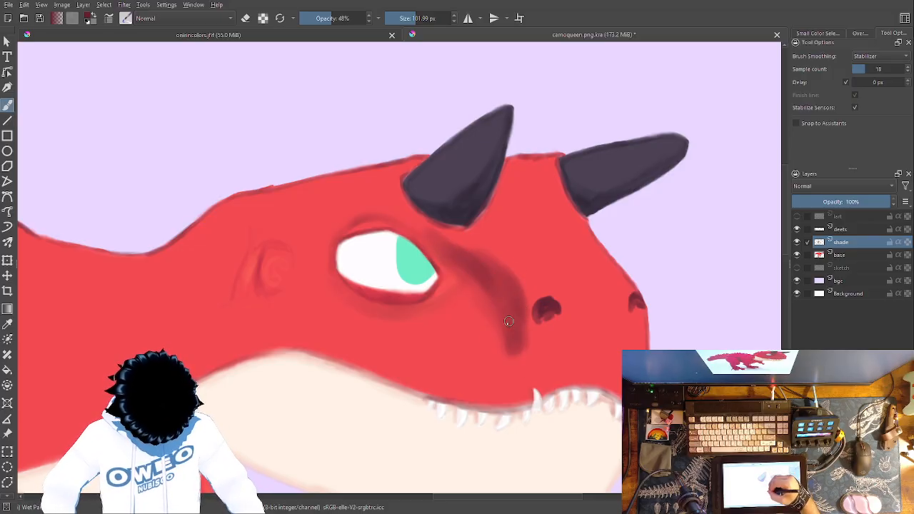
Smooth the broad snout shadow between the eye and nostril with Blender Blur.
right_click(569, 328)
click(504, 354)
mouse_move(482, 279)
mouse_down()
mouse_move(457, 249)
mouse_move(496, 288)
mouse_up()
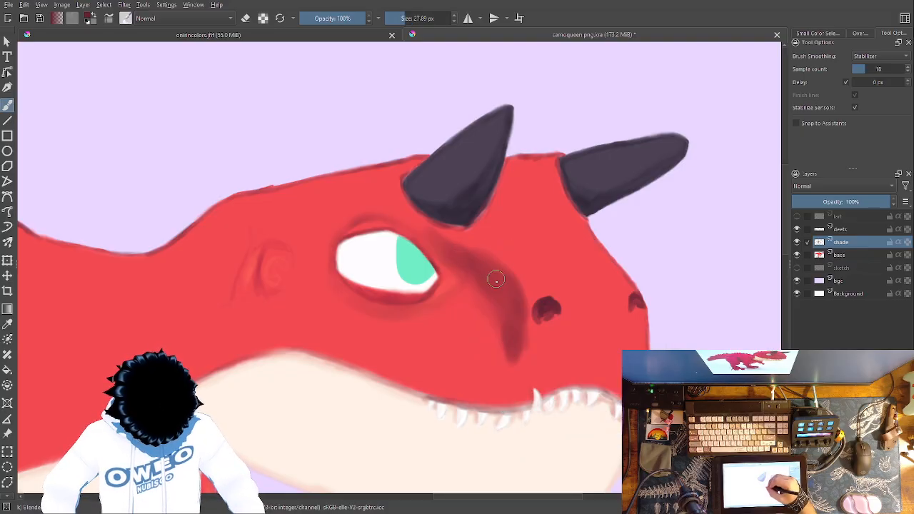
mouse_move(518, 327)
mouse_down()
mouse_move(502, 268)
mouse_move(477, 249)
mouse_move(514, 345)
mouse_move(514, 327)
mouse_move(512, 334)
mouse_move(450, 283)
mouse_up()
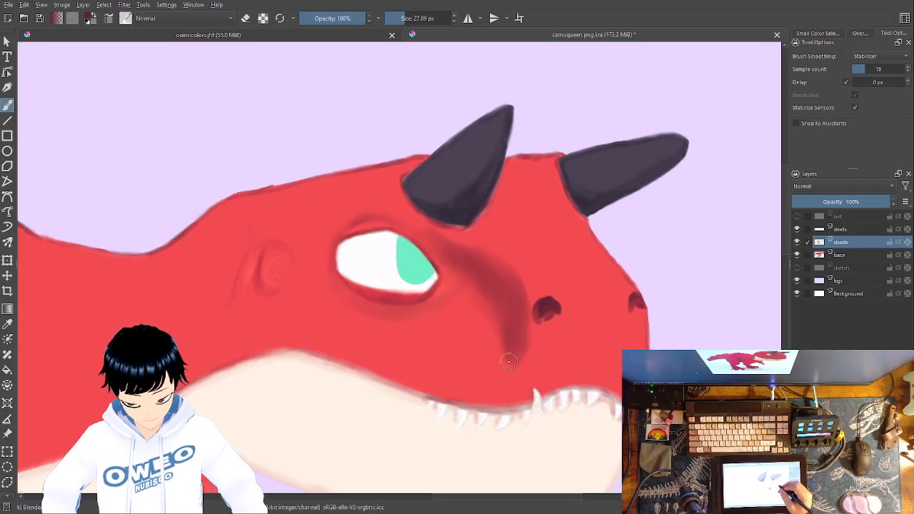
Reshape the dark snout shadow between the eye and nostril with the Distort Move brush at 30.22 px.
right_click(602, 305)
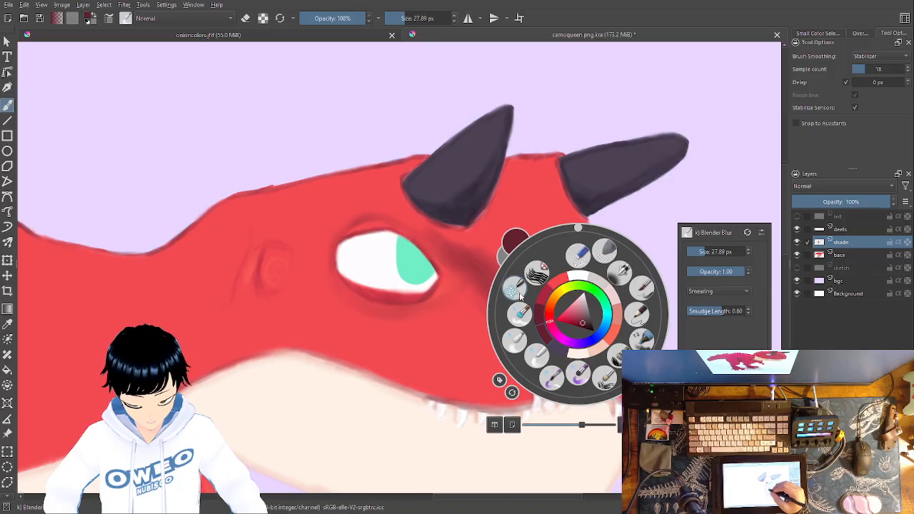
click(522, 293)
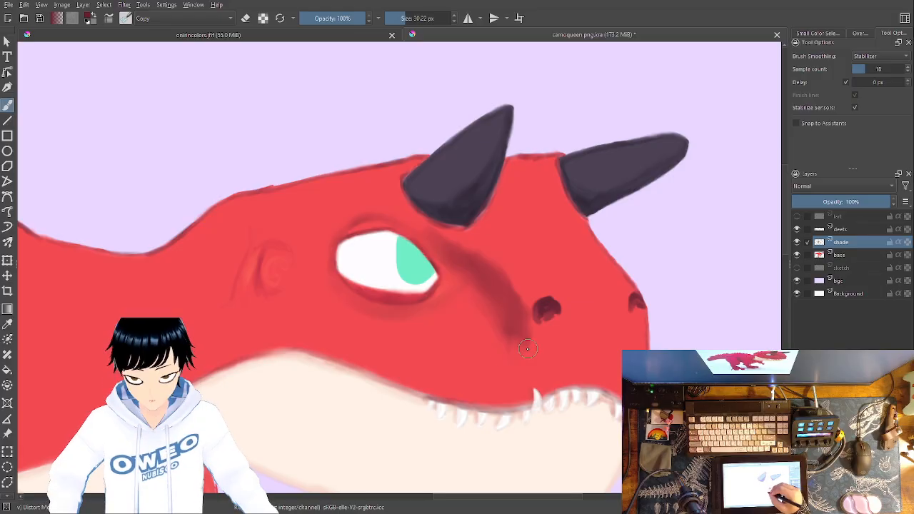
mouse_move(469, 279)
mouse_down()
mouse_move(501, 341)
mouse_move(489, 332)
mouse_up()
mouse_move(477, 299)
mouse_down()
mouse_move(492, 325)
mouse_move(476, 289)
mouse_move(498, 329)
mouse_up()
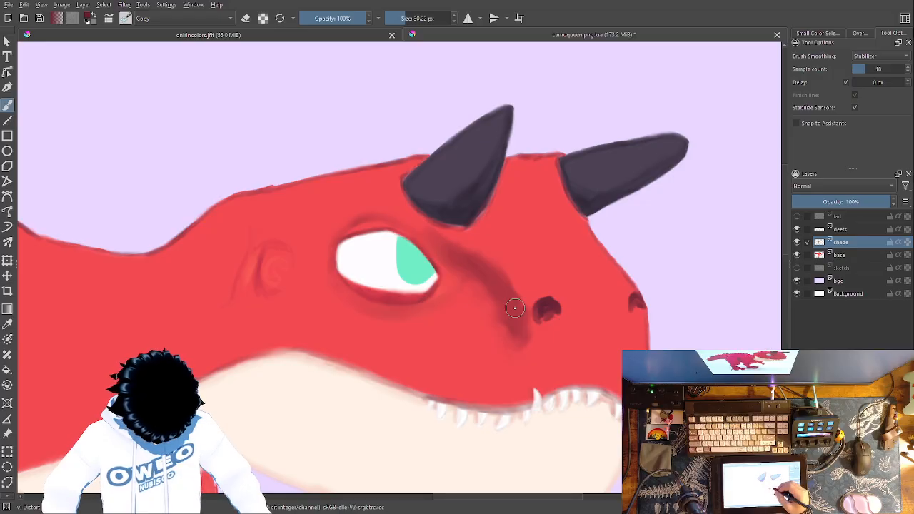
Smooth the reshaped snout shadow up toward the eye corner with Blender Blur at 27.89 px.
right_click(541, 327)
click(478, 353)
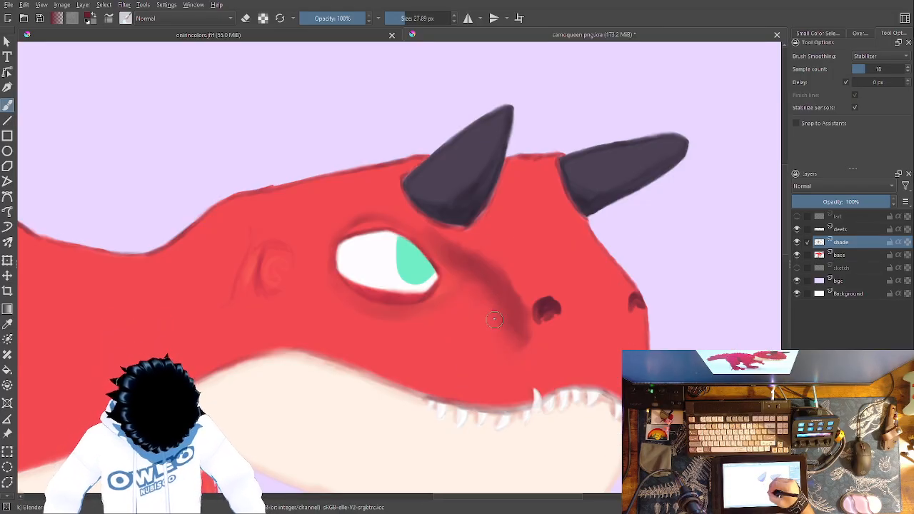
mouse_move(522, 314)
mouse_down()
mouse_move(496, 270)
mouse_move(503, 275)
mouse_move(462, 247)
mouse_move(517, 339)
mouse_move(514, 281)
mouse_move(499, 265)
mouse_move(438, 243)
mouse_up()
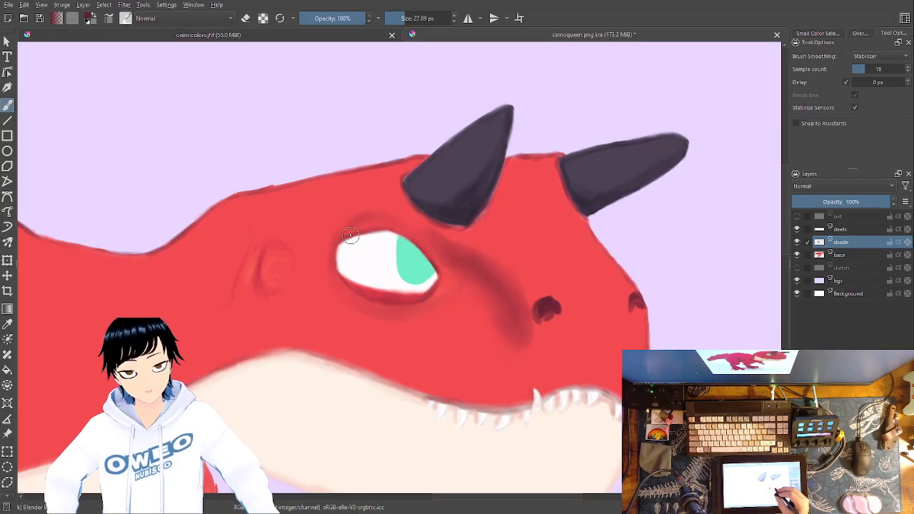
Paint soft dark red Wet Paint strokes at 101.99 px along the crease and ear hollow behind the eye.
right_click(560, 329)
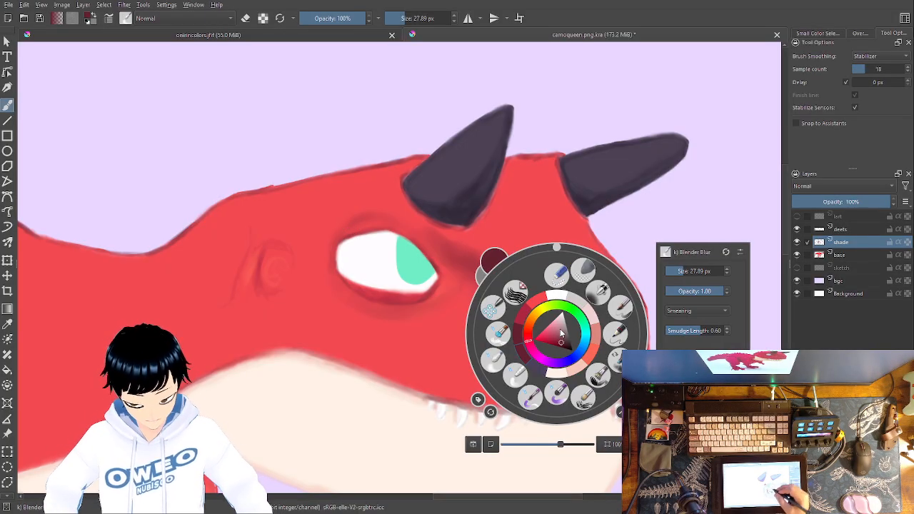
click(530, 401)
drag(241, 263, 229, 291)
drag(239, 239, 221, 300)
mouse_move(243, 259)
mouse_down()
mouse_move(239, 296)
mouse_move(262, 248)
mouse_up()
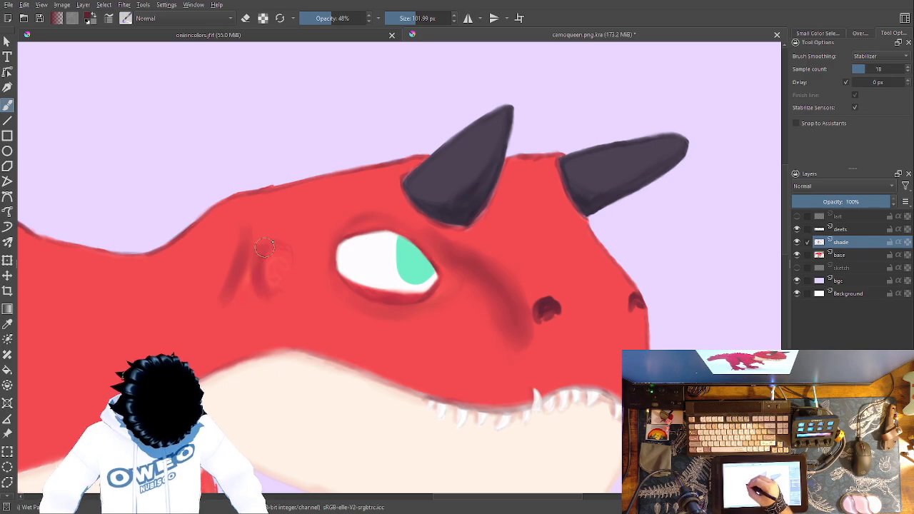
Rework the ear hollow with orange-red and dark red Wet Paint, and deepen the snout crease in dark red.
right_click(339, 298)
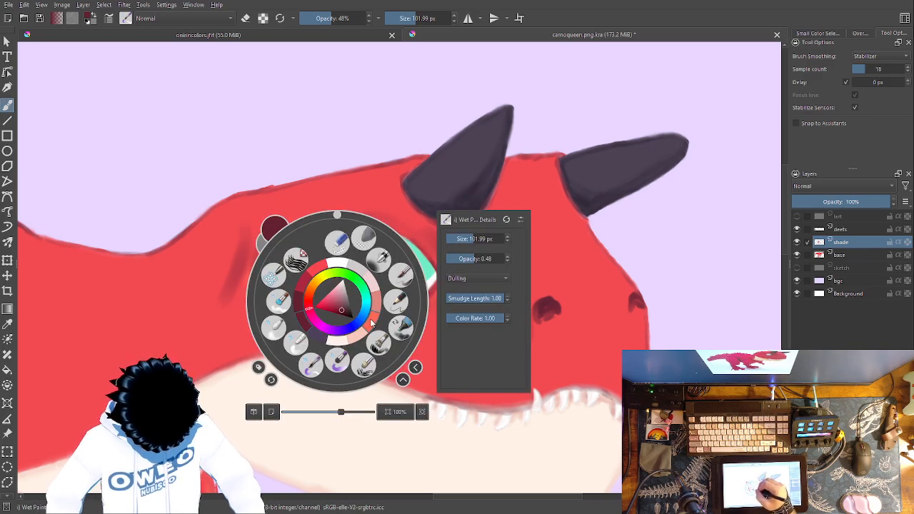
right_click(372, 322)
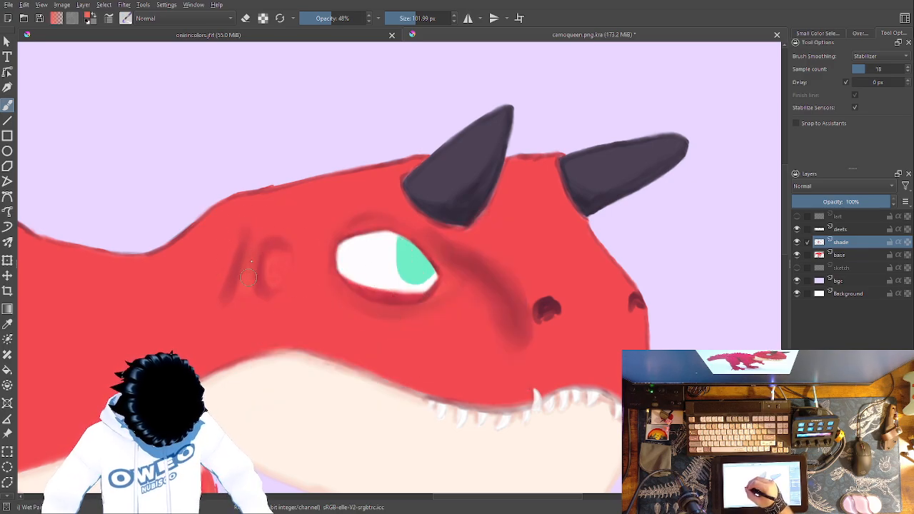
right_click(344, 272)
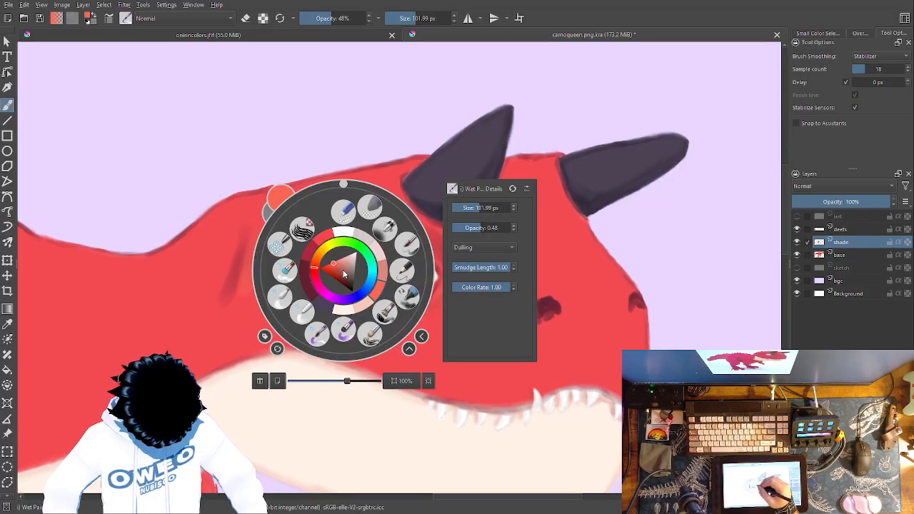
right_click(314, 251)
mouse_move(275, 255)
mouse_down()
mouse_move(271, 281)
mouse_move(281, 262)
mouse_move(275, 277)
mouse_move(289, 269)
mouse_move(274, 257)
mouse_move(284, 257)
mouse_move(268, 267)
mouse_move(285, 268)
mouse_move(269, 235)
mouse_move(256, 240)
mouse_move(264, 277)
mouse_up()
mouse_move(488, 270)
mouse_down()
mouse_move(493, 305)
mouse_move(476, 277)
mouse_move(495, 337)
mouse_move(525, 308)
mouse_move(528, 341)
mouse_move(520, 292)
mouse_move(470, 241)
mouse_move(473, 283)
mouse_move(502, 304)
mouse_up()
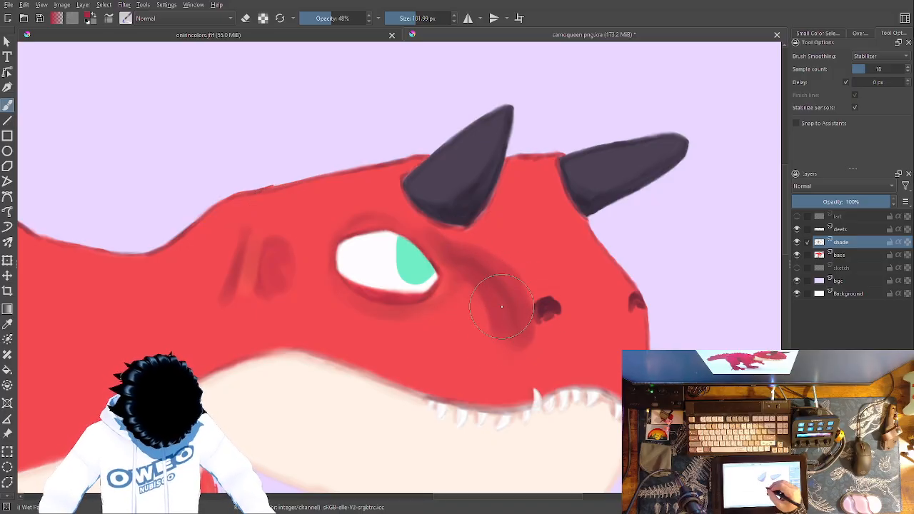
Paint orange-red Wet Paint highlights over the snout, forehead and upper jaw, and soften them with Blender Blur.
right_click(502, 304)
click(539, 328)
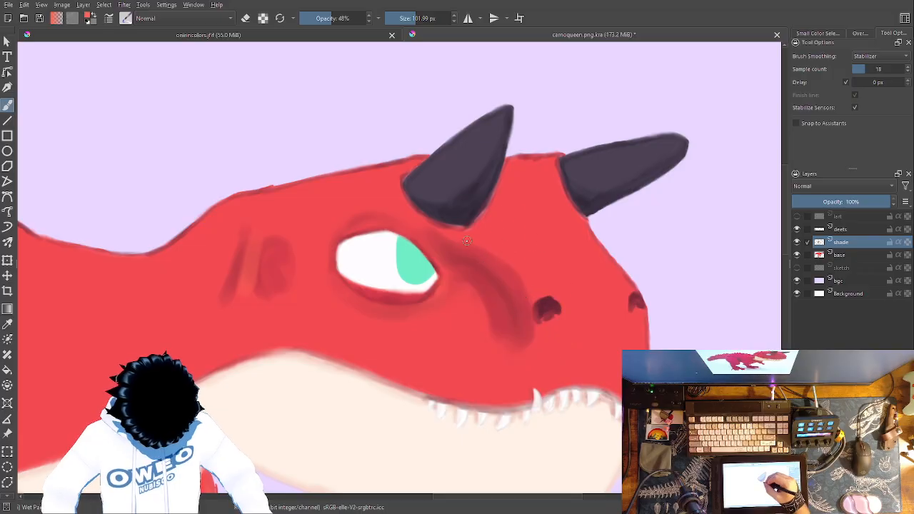
mouse_move(472, 245)
mouse_down()
mouse_move(527, 302)
mouse_move(530, 341)
mouse_move(480, 337)
mouse_move(468, 312)
mouse_move(462, 321)
mouse_move(471, 310)
mouse_move(462, 310)
mouse_move(472, 327)
mouse_move(476, 320)
mouse_move(474, 359)
mouse_move(450, 315)
mouse_move(468, 346)
mouse_up()
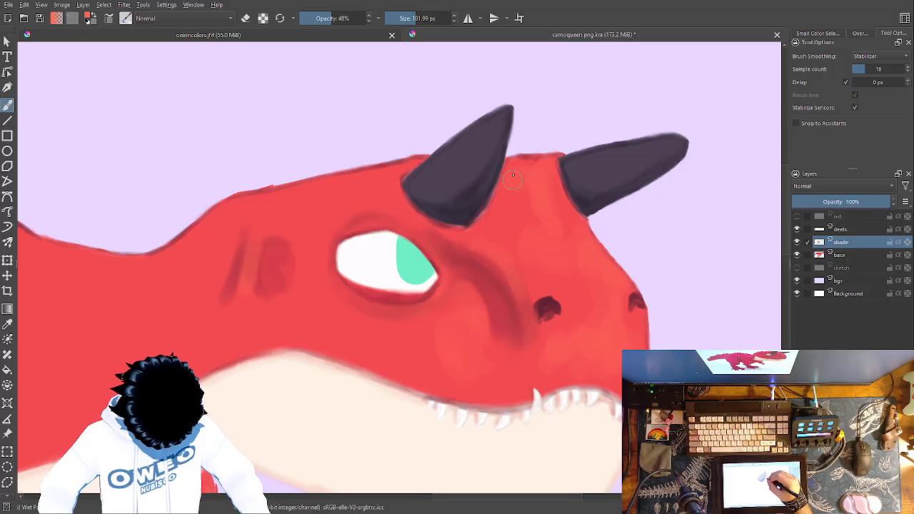
right_click(578, 308)
click(512, 322)
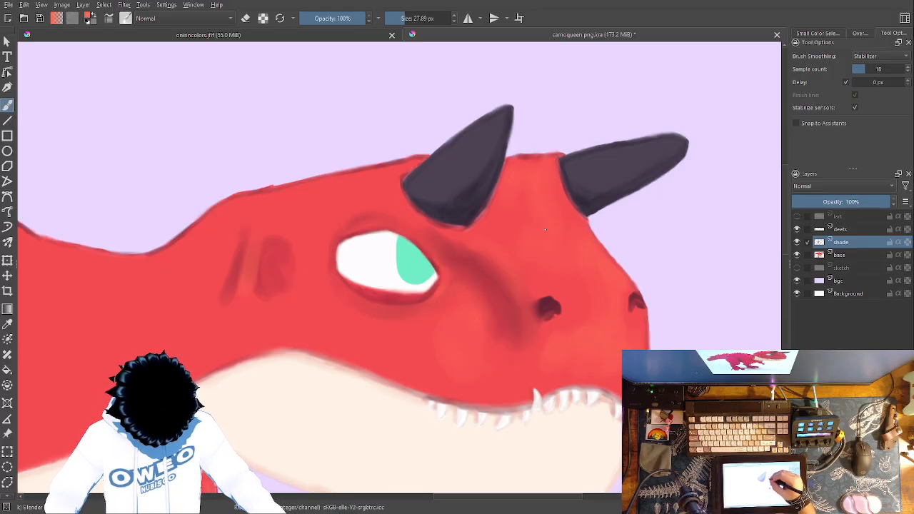
Switch to the deets layer, pick dark red and smudge the near nostril's edges with Blender Blur.
click(841, 229)
right_click(578, 364)
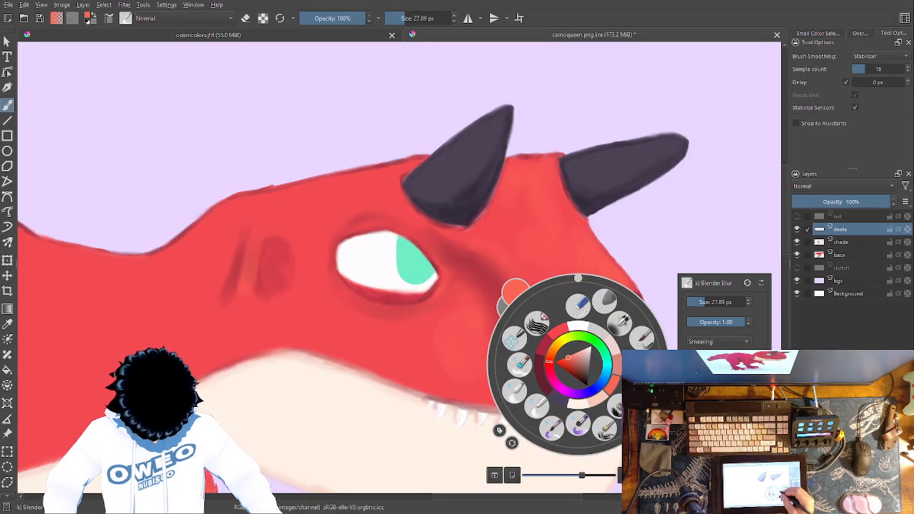
click(548, 380)
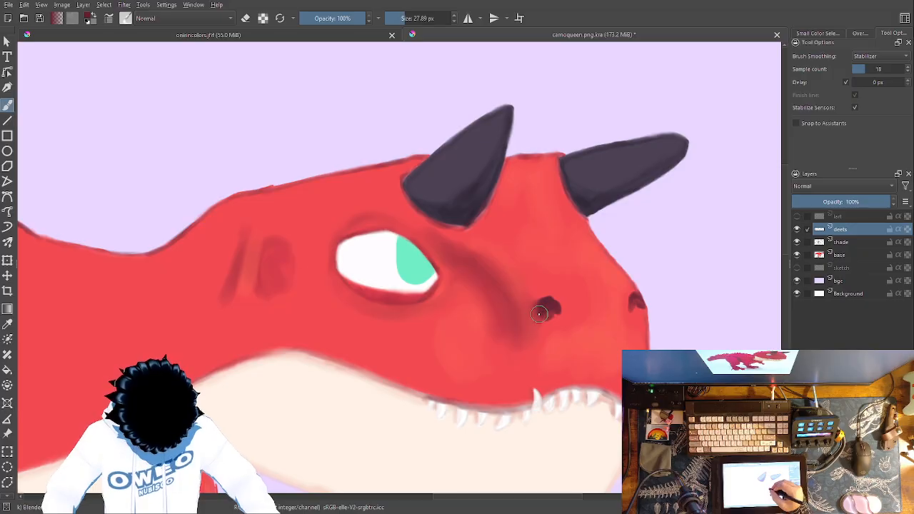
drag(552, 307, 549, 313)
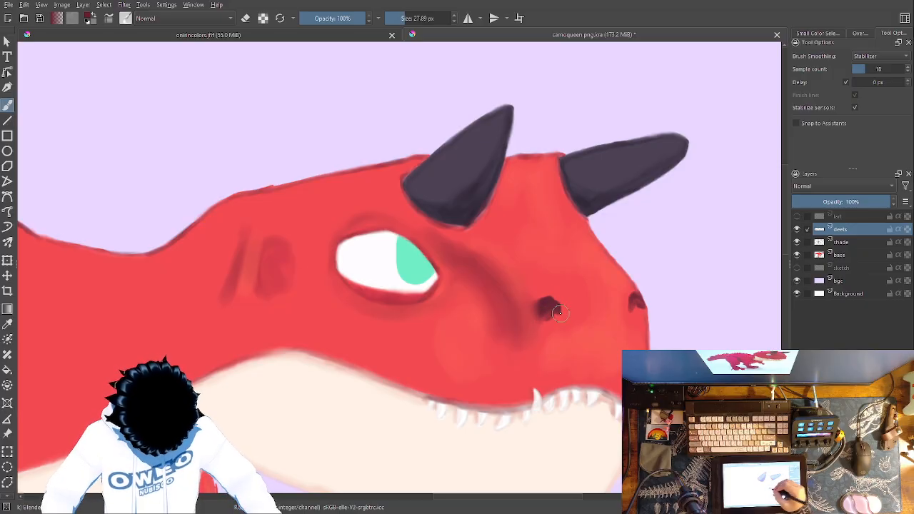
Darken and reshape both nostrils in dark red with the Wet Paint brush reduced to 19.79 px.
right_click(632, 305)
click(550, 347)
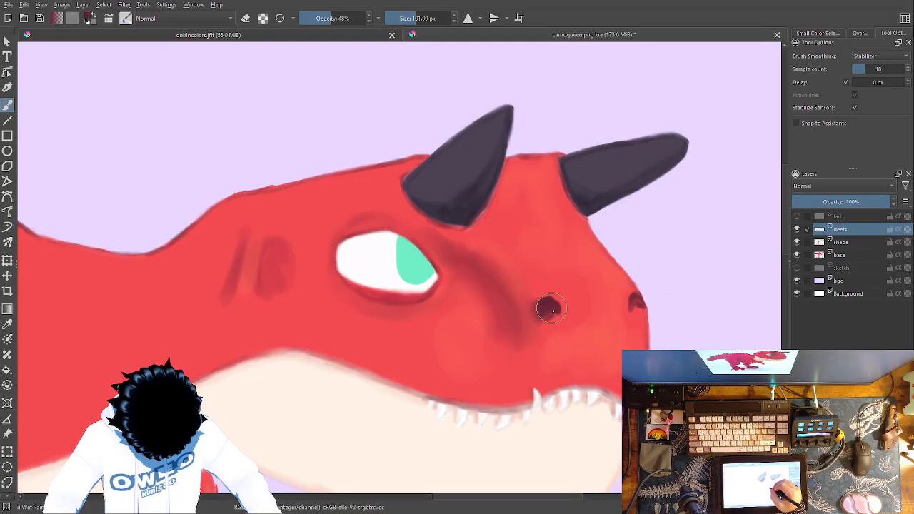
right_click(576, 314)
drag(718, 250, 701, 249)
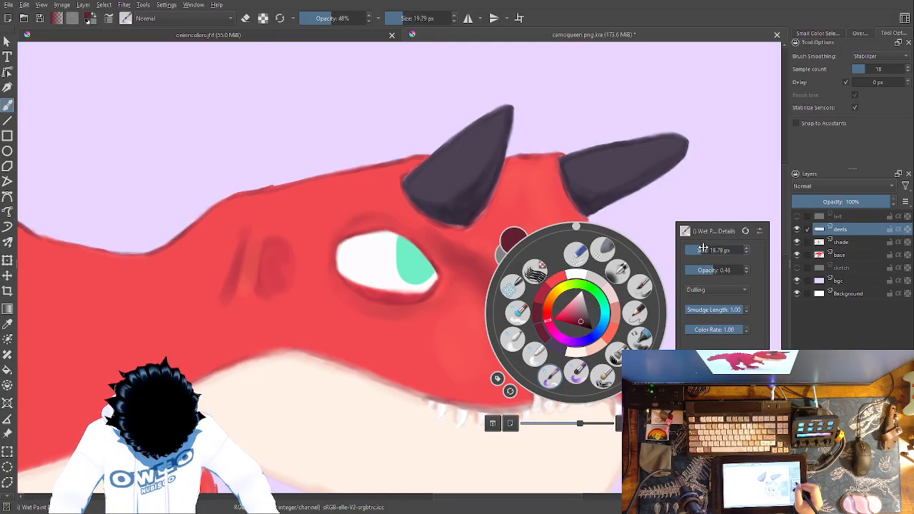
click(670, 169)
mouse_move(536, 317)
mouse_down()
mouse_move(557, 312)
mouse_move(539, 315)
mouse_up()
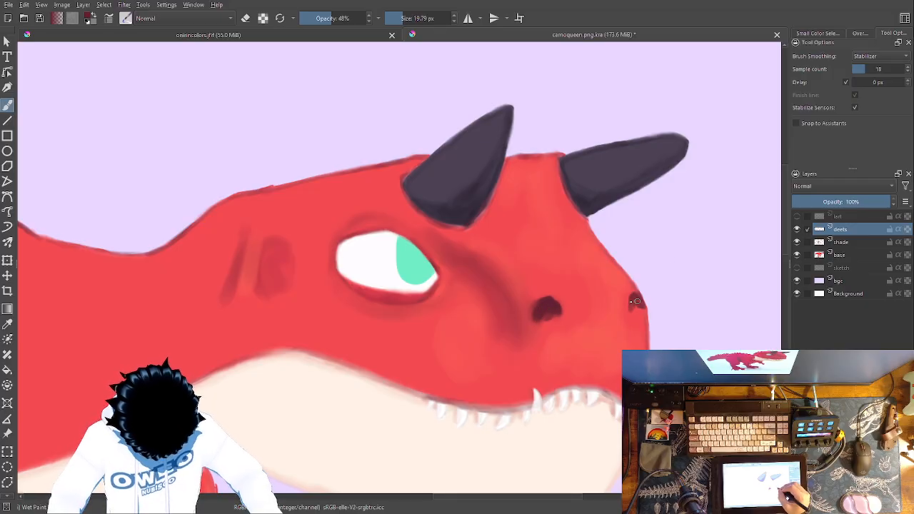
drag(638, 304, 627, 315)
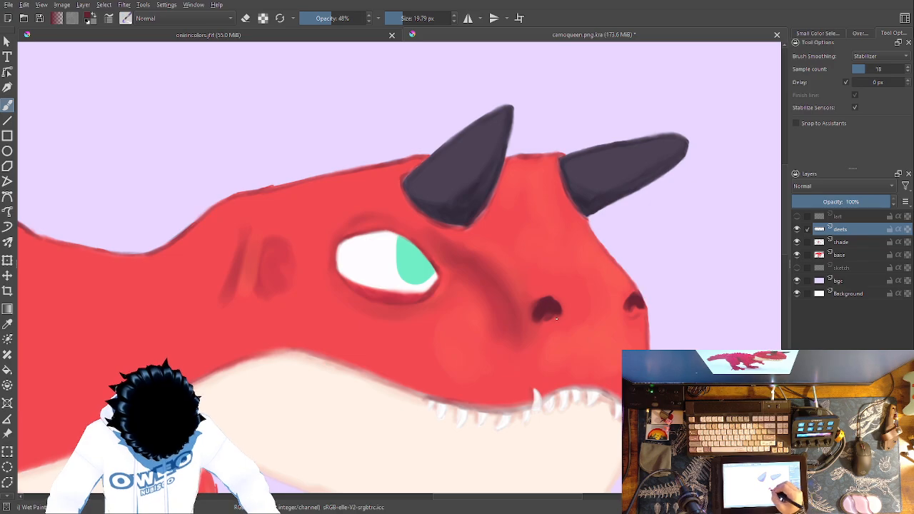
Erase the lower inside of the near nostril with Eraser Small at 25 px.
right_click(567, 305)
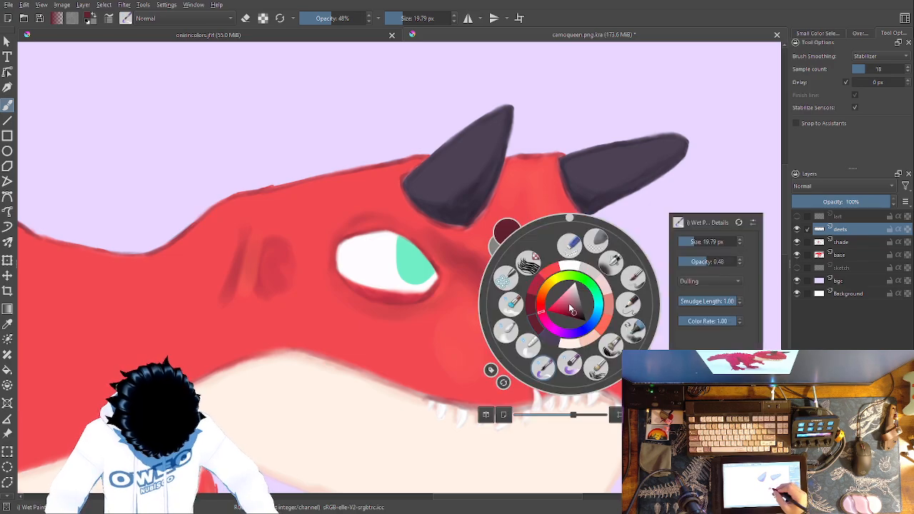
click(569, 246)
drag(552, 303, 547, 319)
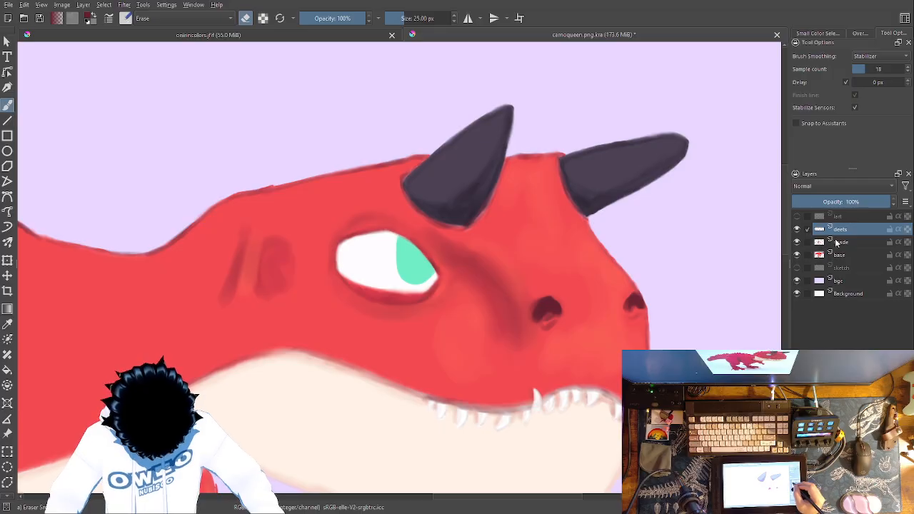
Blend the shading around both nostrils on the shade layer with Blender Blur at 27.89 px.
click(816, 242)
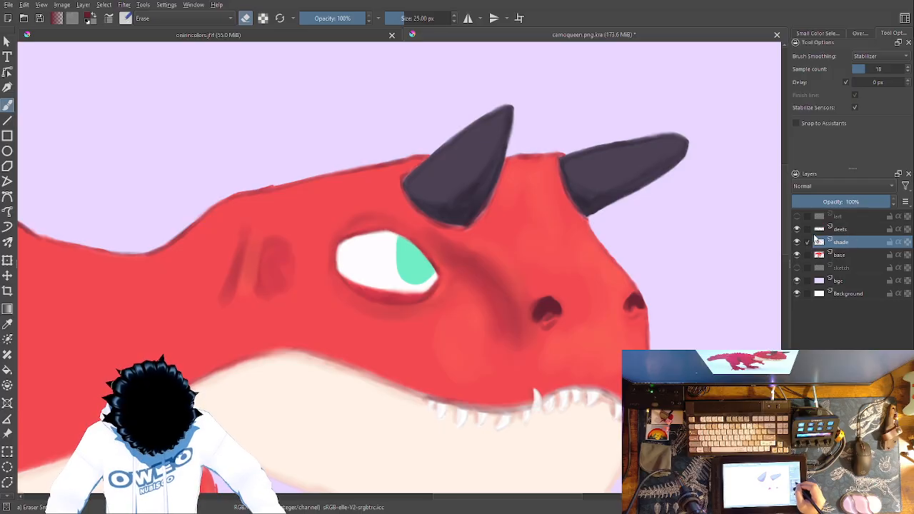
right_click(548, 315)
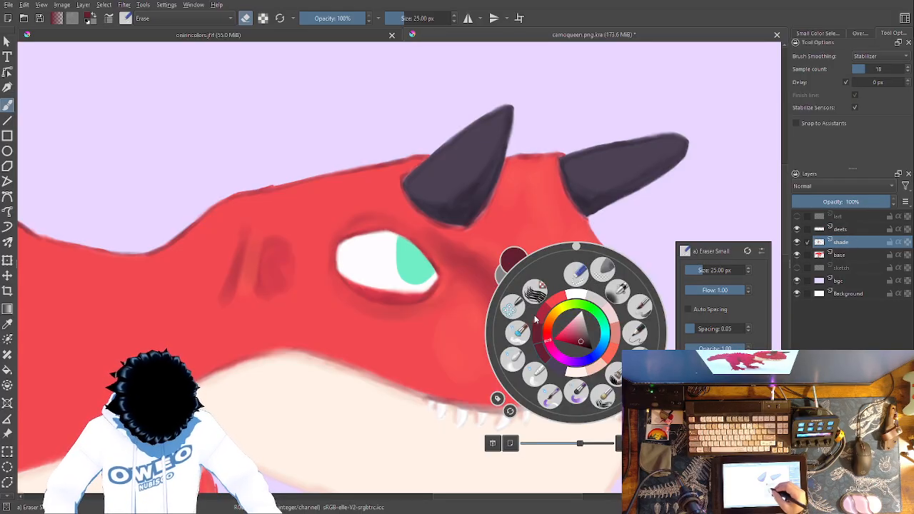
click(519, 355)
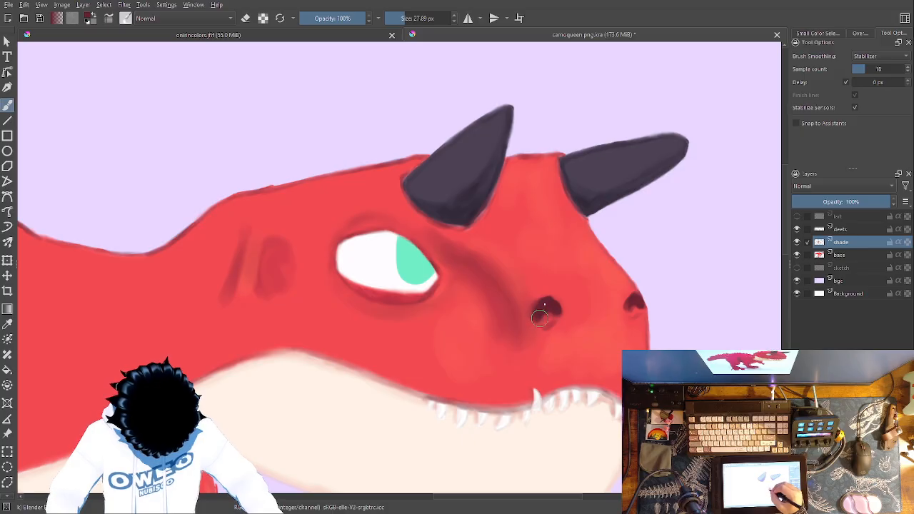
mouse_move(539, 320)
mouse_down()
mouse_move(547, 314)
mouse_move(554, 325)
mouse_up()
mouse_move(629, 304)
mouse_down()
mouse_move(633, 314)
mouse_move(646, 297)
mouse_up()
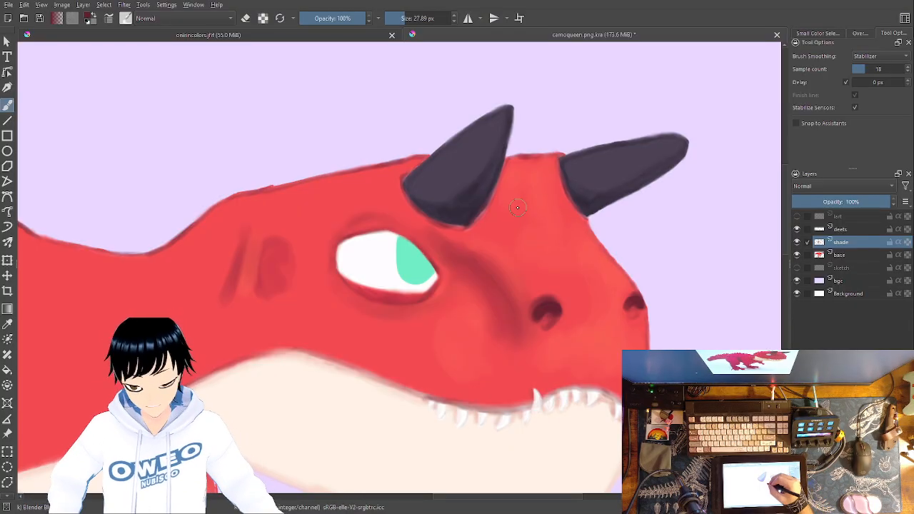
Enlarge Blender Blur to 96.71 px and smooth the highlights and shadows across the snout and forehead.
right_click(477, 278)
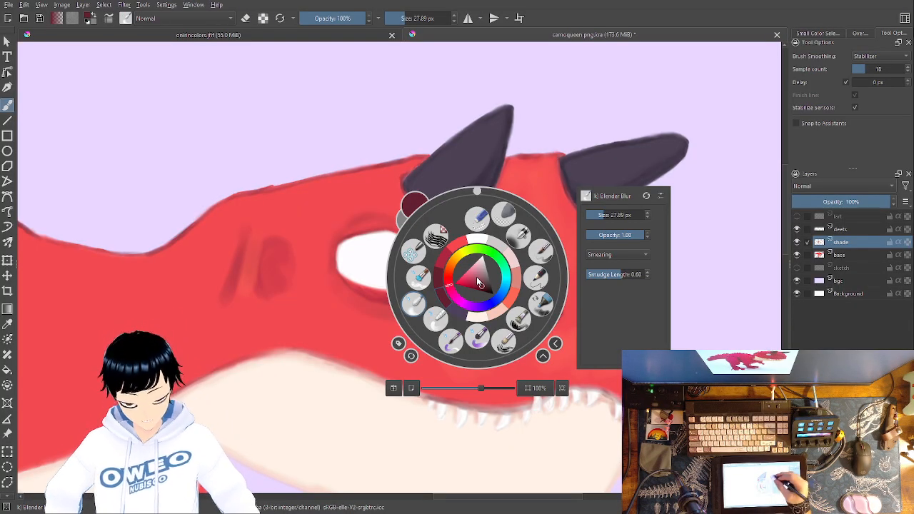
click(611, 214)
click(607, 147)
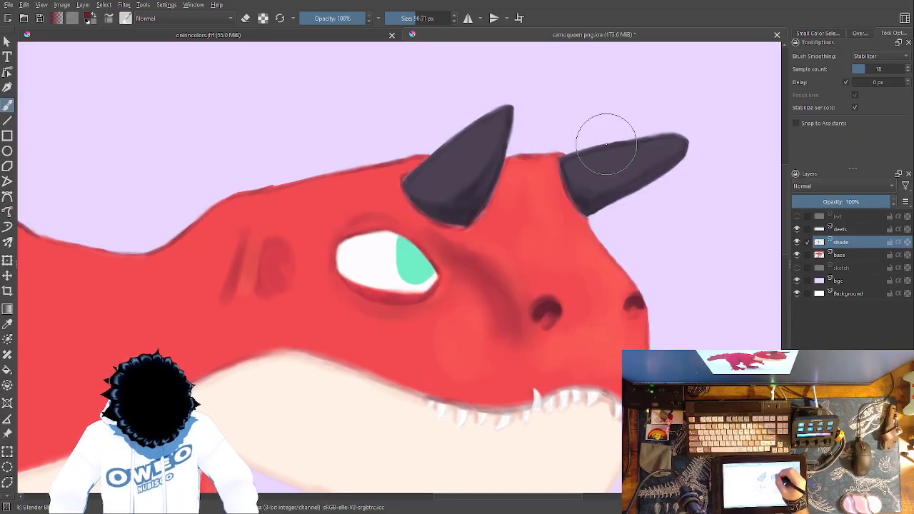
mouse_move(500, 245)
mouse_down()
mouse_move(508, 265)
mouse_move(533, 179)
mouse_up()
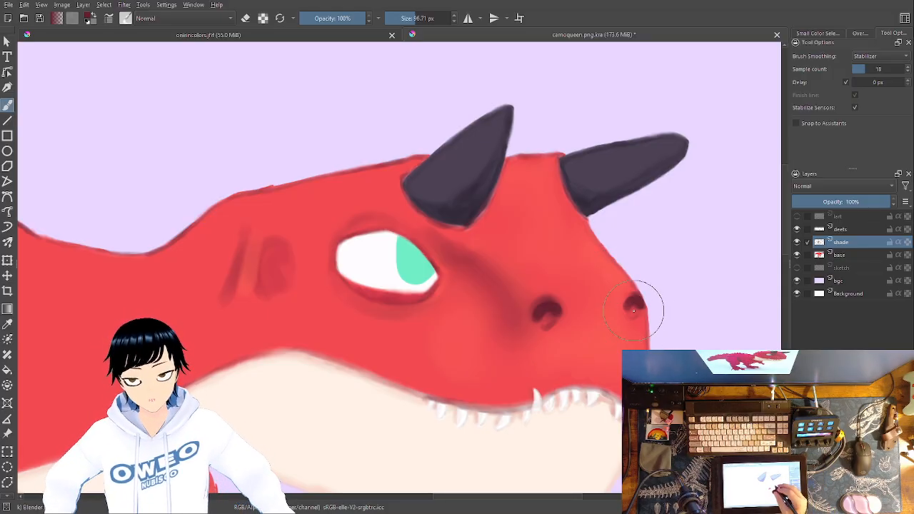
Draw thin curved dark red wrinkles across the top of the snout with Pencil-2 at 5.32 px.
right_click(565, 347)
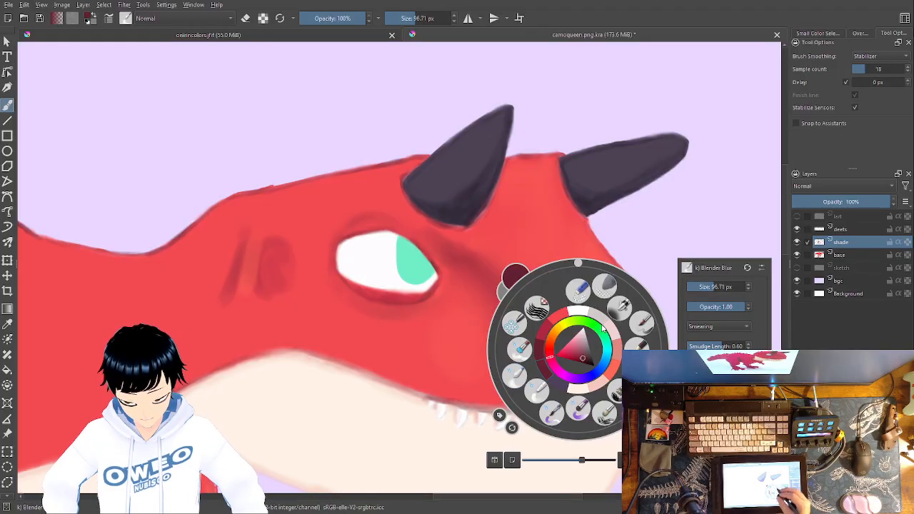
click(632, 343)
right_click(576, 318)
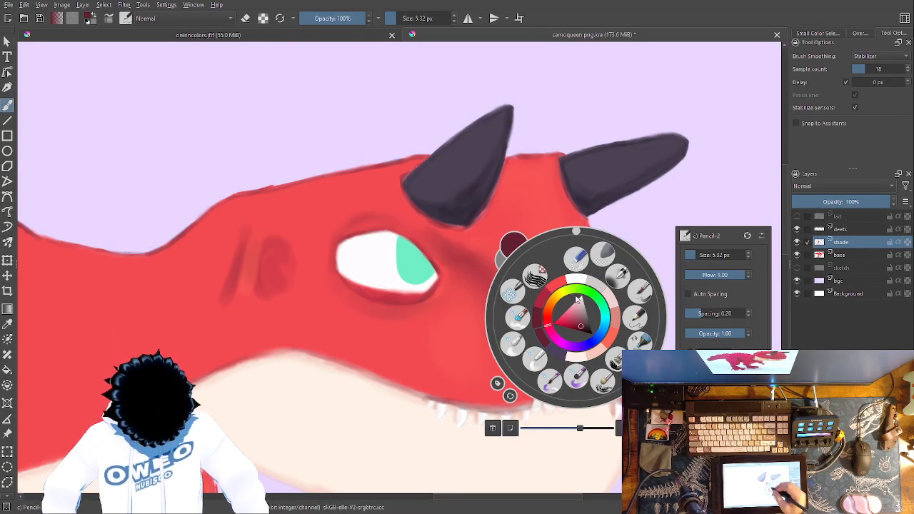
right_click(541, 297)
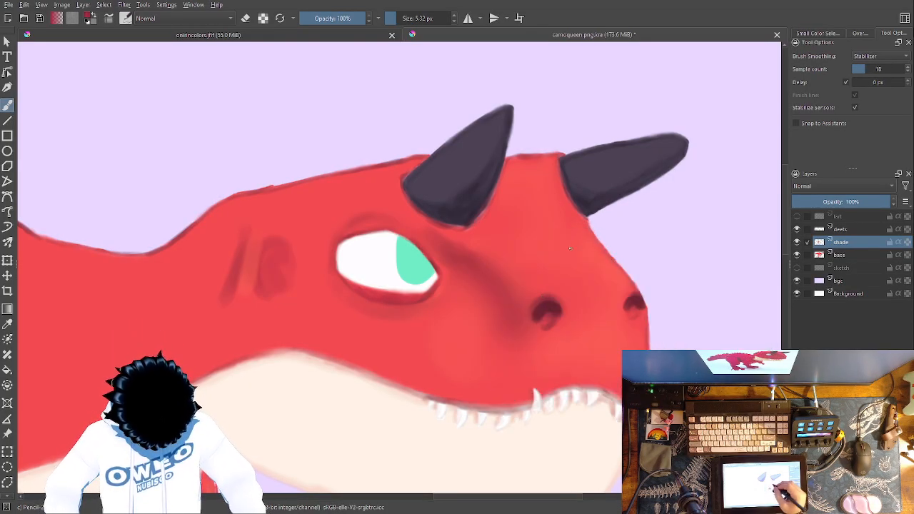
mouse_move(608, 278)
mouse_down()
mouse_move(563, 285)
mouse_move(614, 275)
mouse_move(542, 262)
mouse_move(585, 253)
mouse_move(530, 243)
mouse_move(571, 232)
mouse_up()
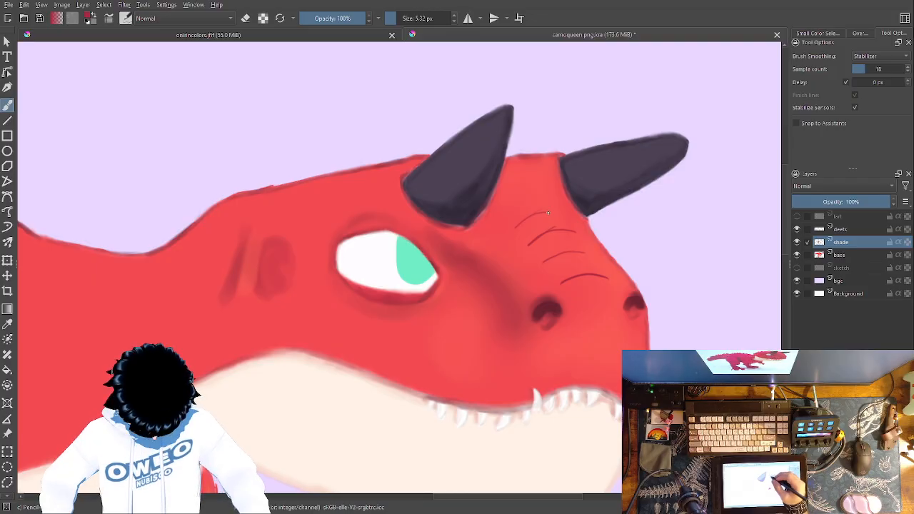
Draw thin vertical wrinkle lines on the forehead between the two horns.
mouse_move(537, 204)
mouse_down()
mouse_move(536, 173)
mouse_move(552, 166)
mouse_up()
drag(521, 191, 524, 158)
drag(506, 194, 502, 172)
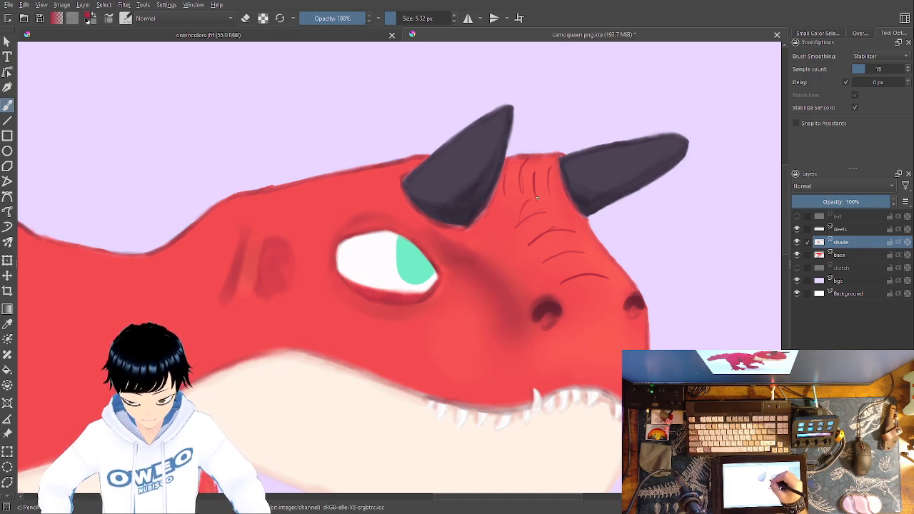
Draw thin dark red wrinkles around the base of the near horn and short lines along the top of the head.
mouse_move(505, 215)
mouse_down()
mouse_move(525, 193)
mouse_move(498, 217)
mouse_up()
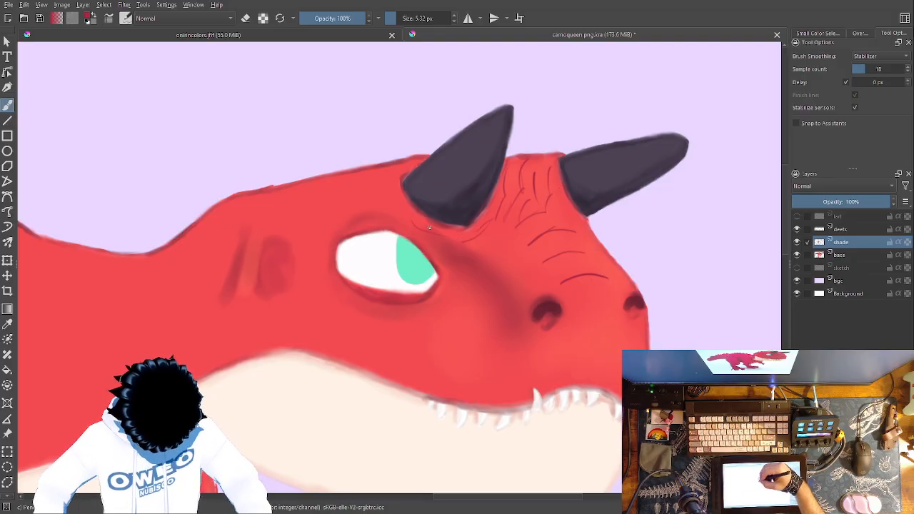
drag(387, 176, 390, 198)
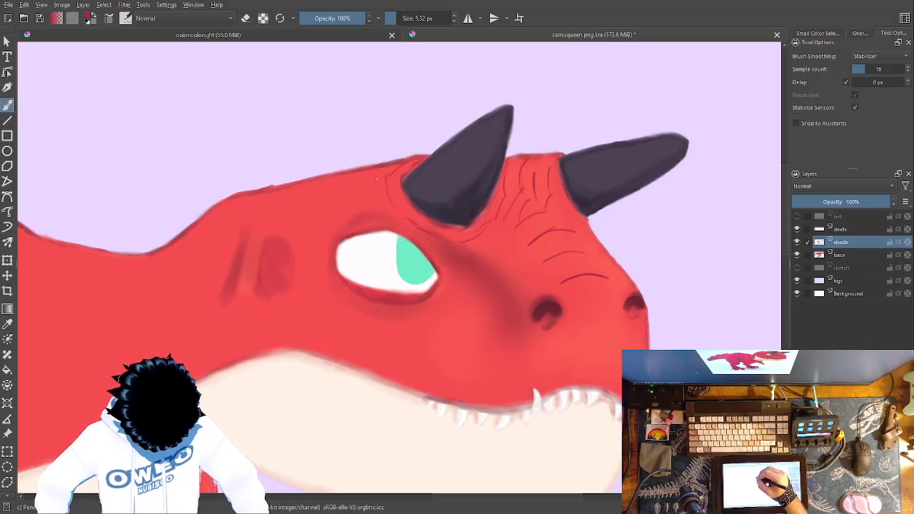
mouse_move(362, 189)
mouse_down()
mouse_move(340, 178)
mouse_move(346, 172)
mouse_move(345, 181)
mouse_move(343, 173)
mouse_move(325, 190)
mouse_up()
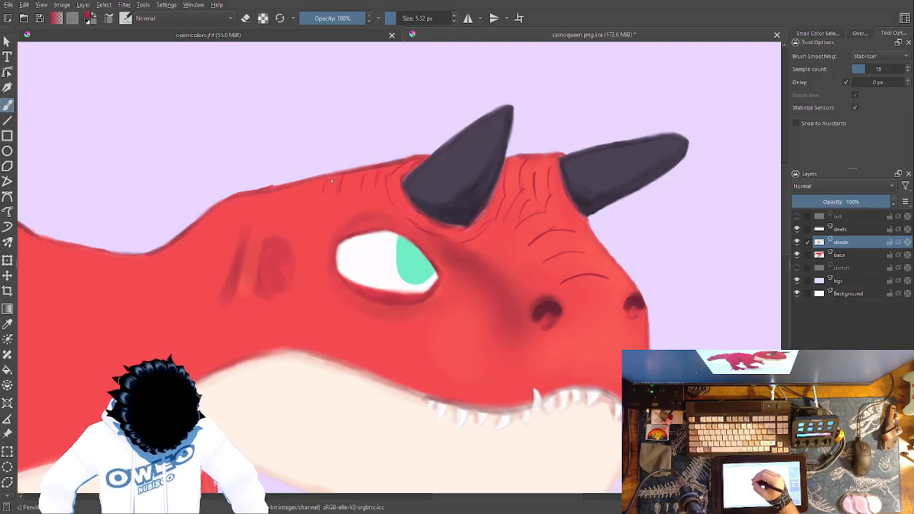
Outline the ear's inner folds and the crease behind it, and add short curved wrinkles between and below the nostrils.
drag(273, 245, 267, 285)
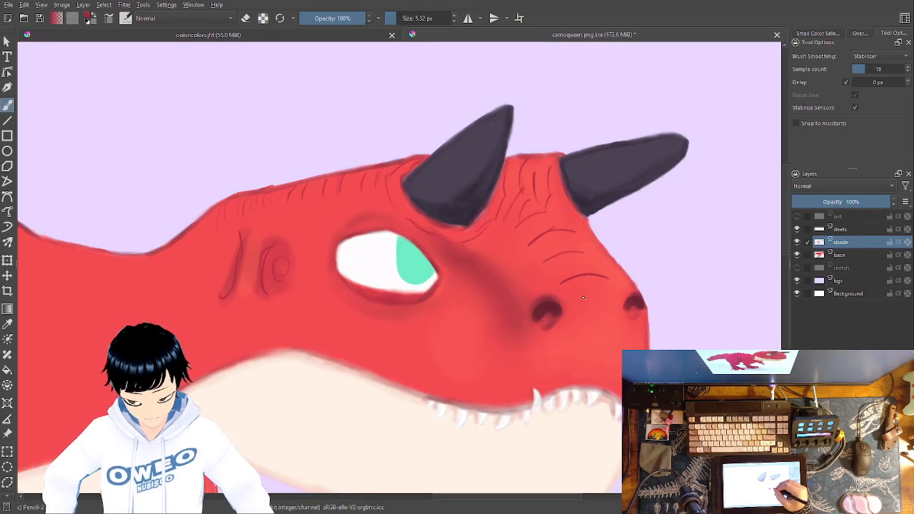
mouse_move(585, 289)
mouse_down()
mouse_move(605, 308)
mouse_move(579, 313)
mouse_move(552, 343)
mouse_up()
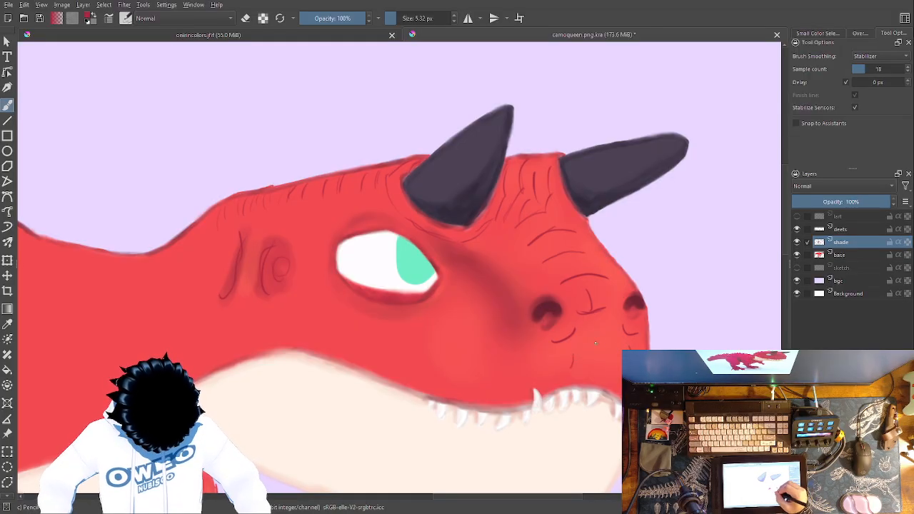
Soften the wrinkles on the snout, forehead and top of the head with Blender Blur at 96.71 px.
right_click(587, 365)
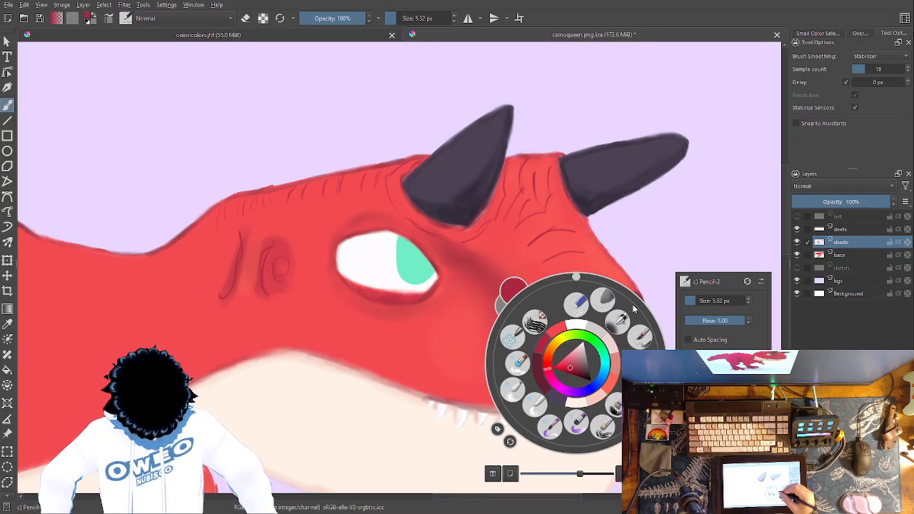
click(512, 390)
mouse_move(565, 361)
mouse_down()
mouse_move(579, 343)
mouse_move(624, 326)
mouse_move(591, 290)
mouse_move(557, 286)
mouse_move(500, 193)
mouse_move(548, 206)
mouse_move(532, 239)
mouse_move(487, 220)
mouse_move(407, 242)
mouse_move(382, 186)
mouse_move(336, 173)
mouse_move(278, 184)
mouse_up()
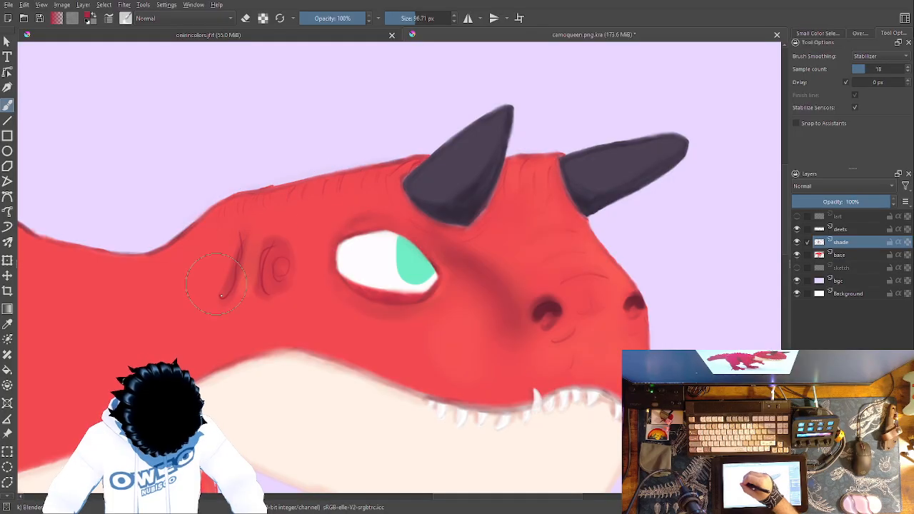
drag(222, 296, 236, 243)
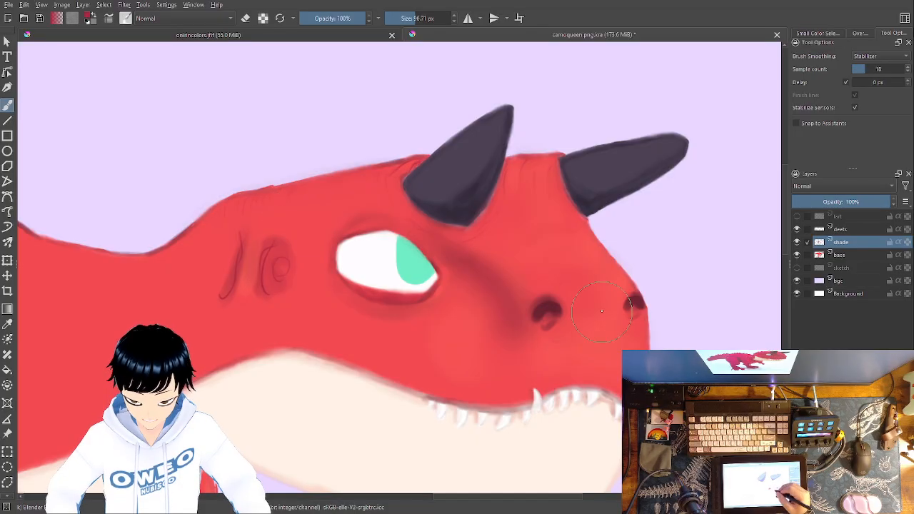
Draw fresh curved wrinkles between the horns and on the upper snout with Pencil-2 at 5.32 px.
right_click(573, 307)
click(637, 294)
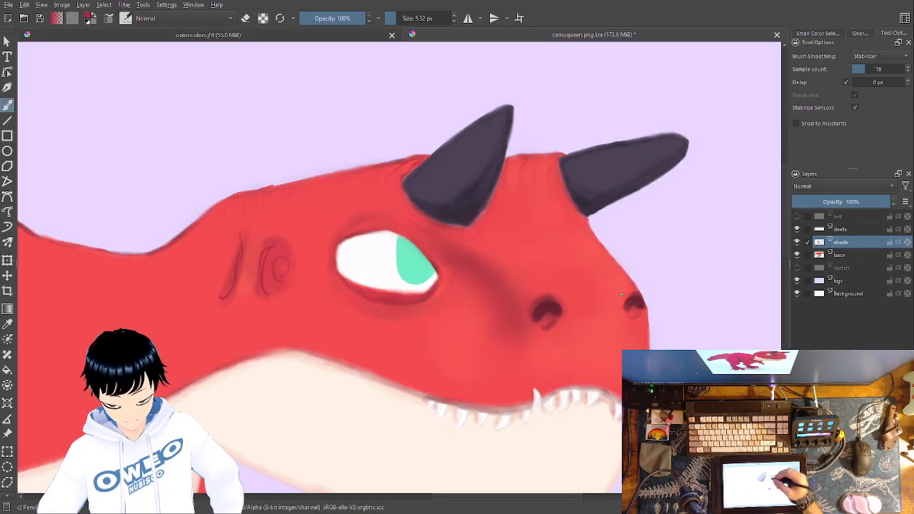
mouse_move(550, 159)
mouse_down()
mouse_move(556, 198)
mouse_move(556, 183)
mouse_move(562, 203)
mouse_move(582, 212)
mouse_move(540, 172)
mouse_move(538, 187)
mouse_move(542, 159)
mouse_move(527, 161)
mouse_move(536, 185)
mouse_move(517, 162)
mouse_move(512, 196)
mouse_up()
mouse_move(539, 229)
mouse_down()
mouse_move(573, 228)
mouse_move(551, 253)
mouse_up()
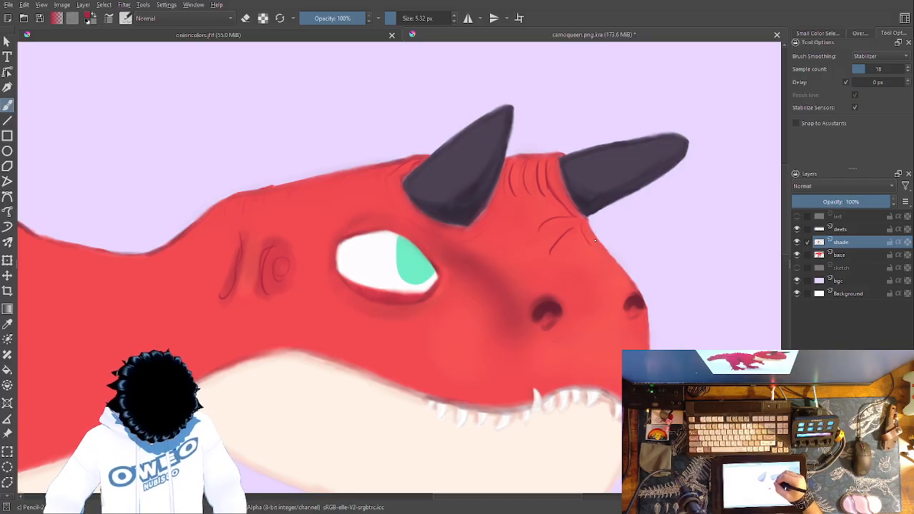
Add short curved wrinkles down the front of the snout, between the nostrils and above the upper lip.
mouse_move(605, 260)
mouse_down()
mouse_move(588, 276)
mouse_move(593, 292)
mouse_up()
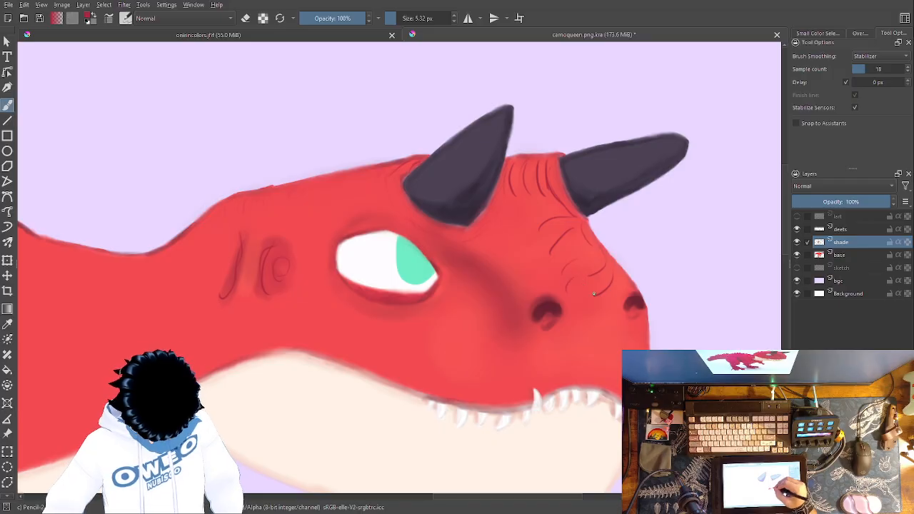
mouse_move(604, 310)
mouse_down()
mouse_move(597, 337)
mouse_move(616, 338)
mouse_move(541, 349)
mouse_up()
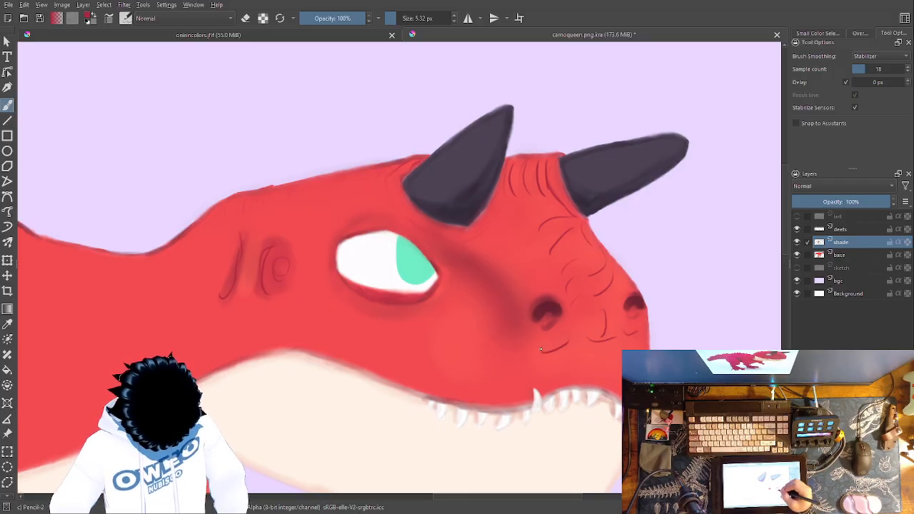
drag(584, 369, 609, 372)
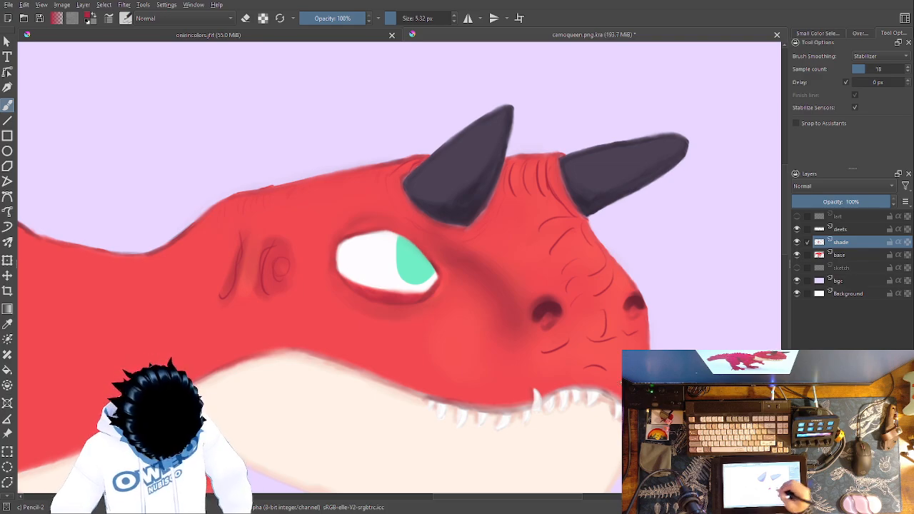
Draw dark red skin wrinkles on the lower snout, around the near horn's base and along the top of the head with Pencil-2.
drag(550, 371, 563, 368)
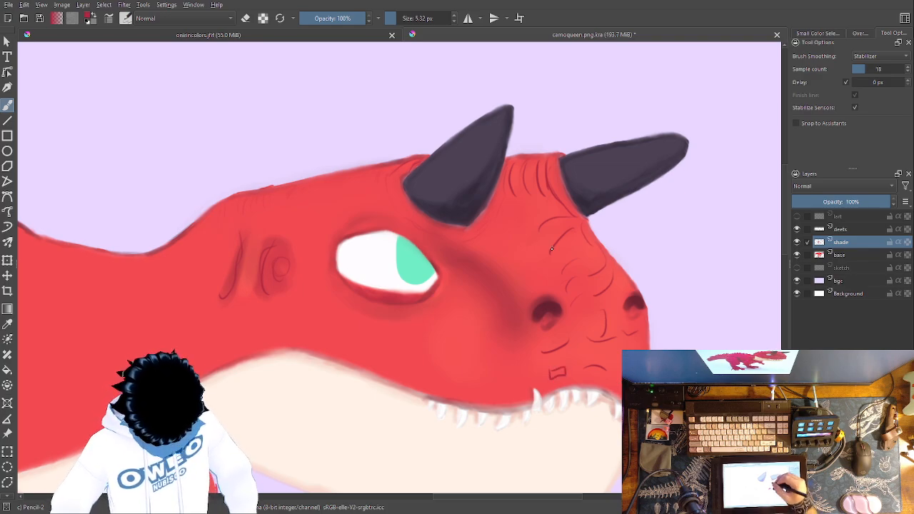
mouse_move(512, 214)
mouse_down()
mouse_move(492, 240)
mouse_move(457, 243)
mouse_move(453, 229)
mouse_move(395, 195)
mouse_move(380, 173)
mouse_move(374, 192)
mouse_move(365, 181)
mouse_move(351, 197)
mouse_move(355, 176)
mouse_move(328, 194)
mouse_move(333, 181)
mouse_move(313, 193)
mouse_up()
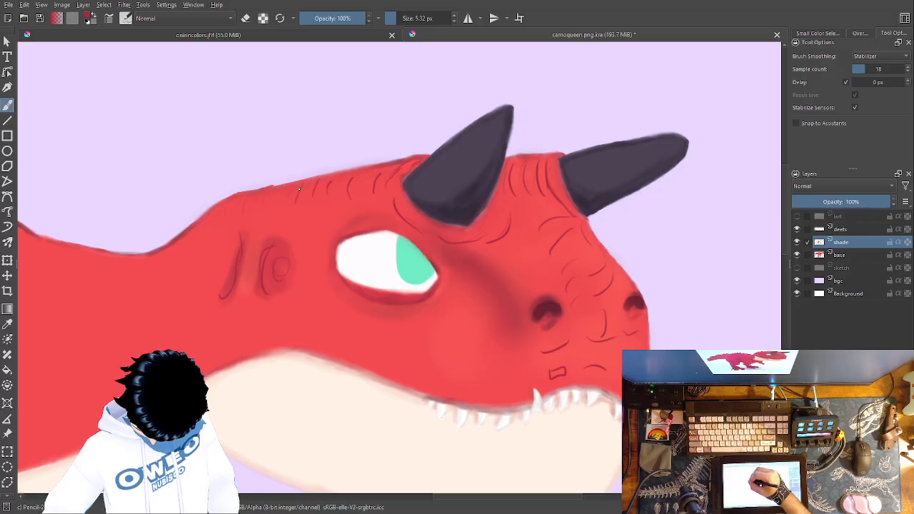
Soften the wrinkle lines on the snout, head and ear area using the Blender Blur brush at 16.41 px.
right_click(567, 286)
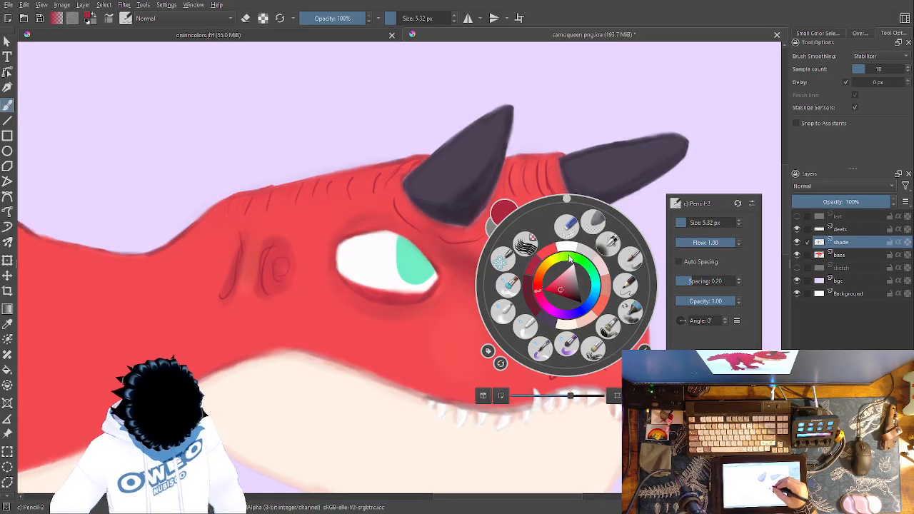
click(504, 312)
right_click(554, 276)
drag(683, 207, 676, 208)
click(679, 135)
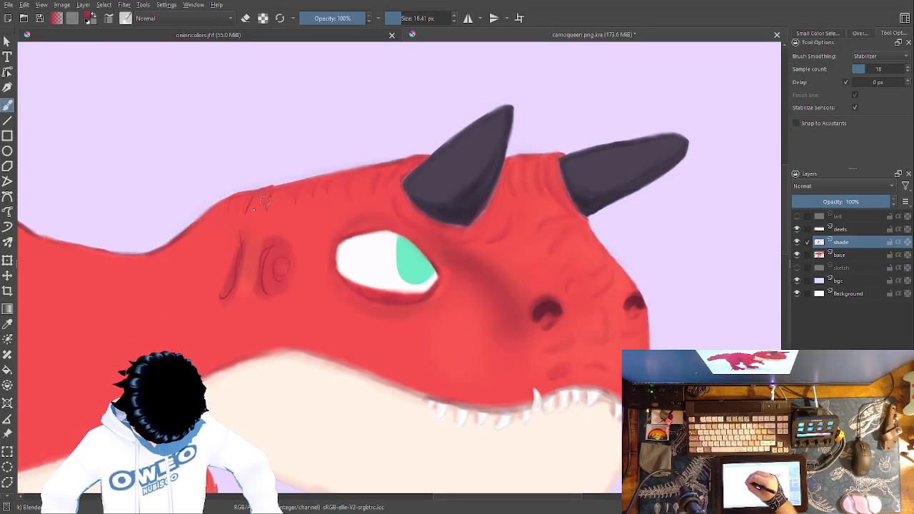
mouse_move(248, 261)
mouse_down()
mouse_move(264, 294)
mouse_move(262, 257)
mouse_move(284, 260)
mouse_move(249, 275)
mouse_move(245, 293)
mouse_move(254, 294)
mouse_move(237, 302)
mouse_move(240, 311)
mouse_move(217, 297)
mouse_move(237, 293)
mouse_move(243, 260)
mouse_move(266, 256)
mouse_up()
drag(252, 196, 233, 212)
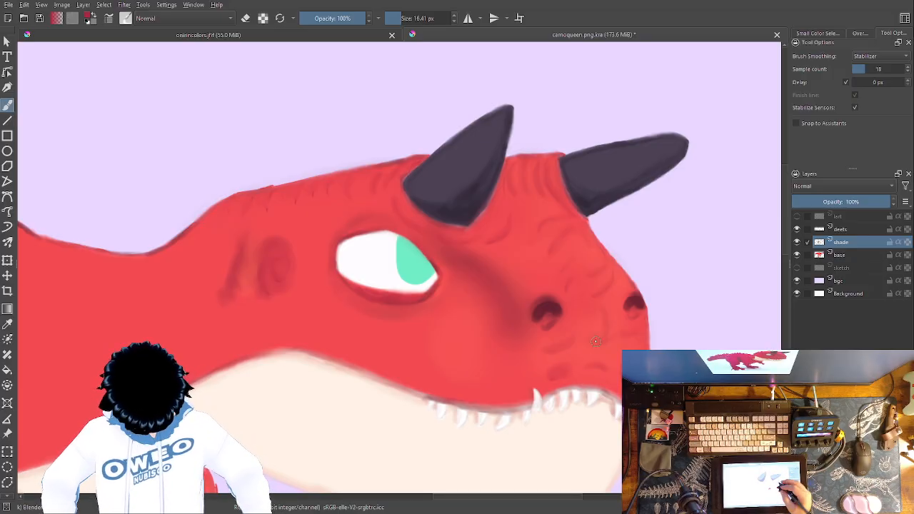
Enlarge the Blender Blur brush to 32.67 px and smooth the snout and head wrinkles further into the red skin.
right_click(578, 318)
right_click(601, 304)
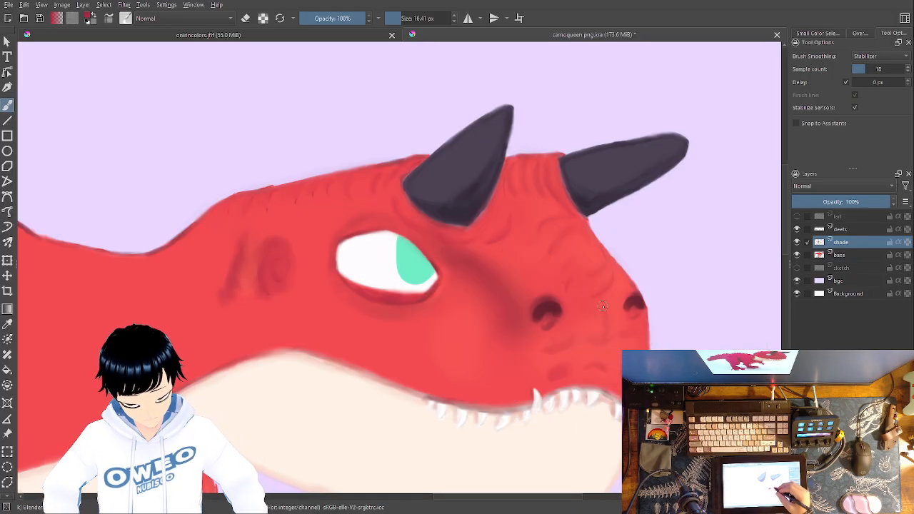
right_click(601, 303)
drag(704, 268, 715, 263)
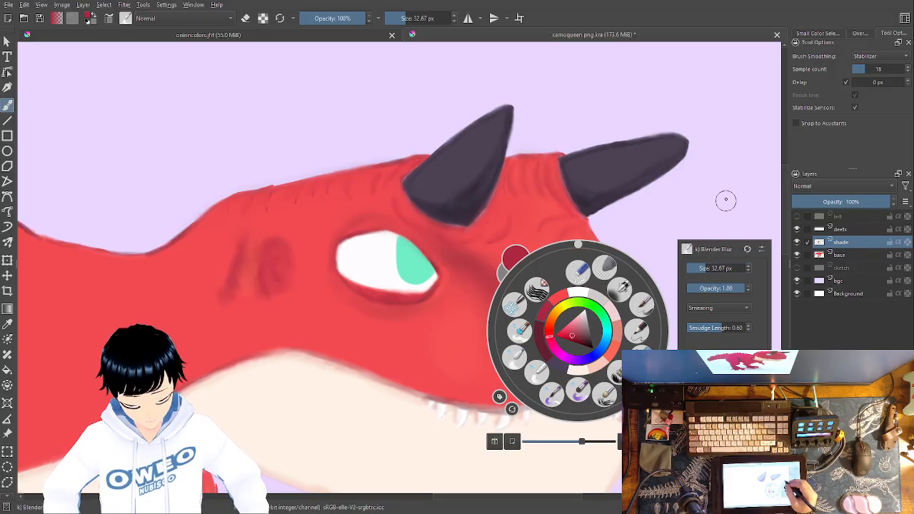
click(724, 200)
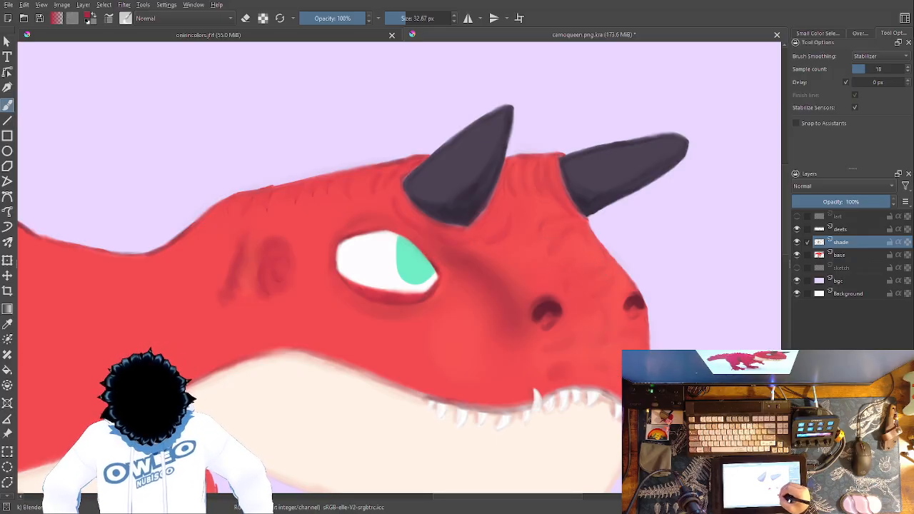
drag(614, 355, 697, 424)
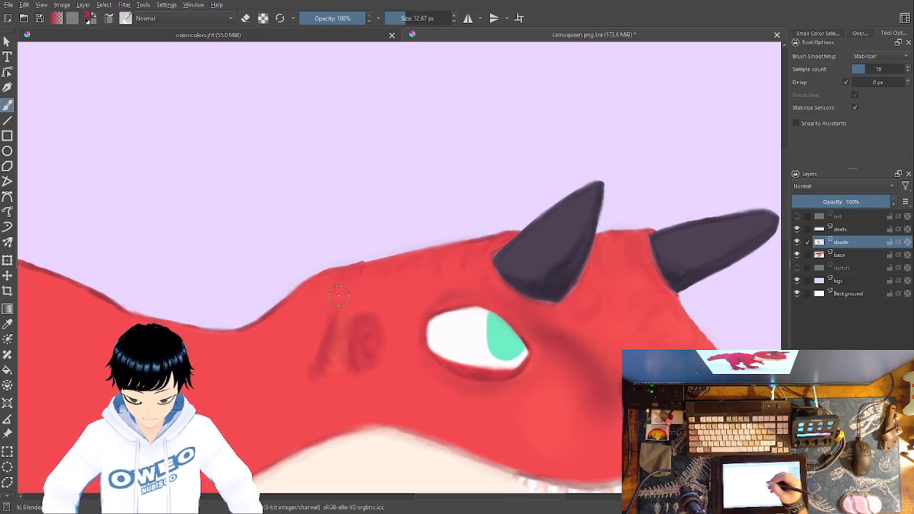
Switch to the Wet Paint Details brush.
right_click(579, 371)
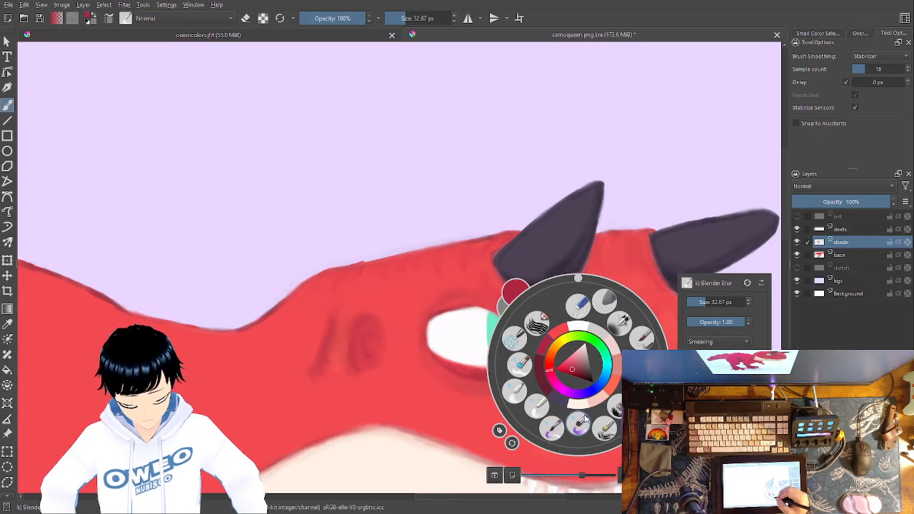
click(552, 426)
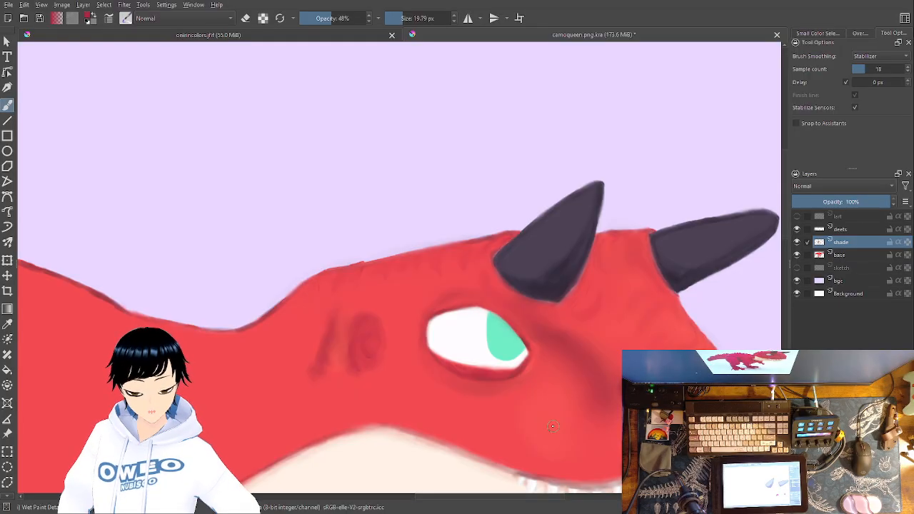
drag(632, 86, 632, 64)
drag(601, 157, 592, 88)
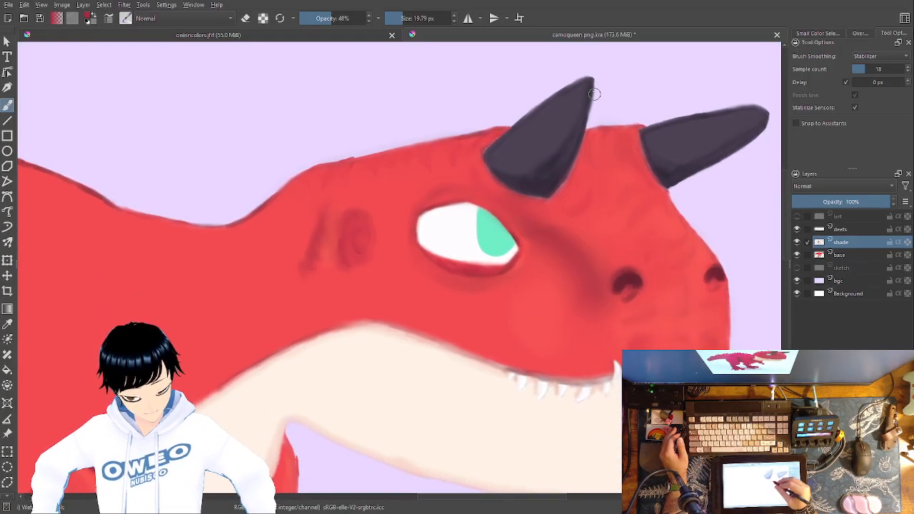
drag(551, 343, 485, 356)
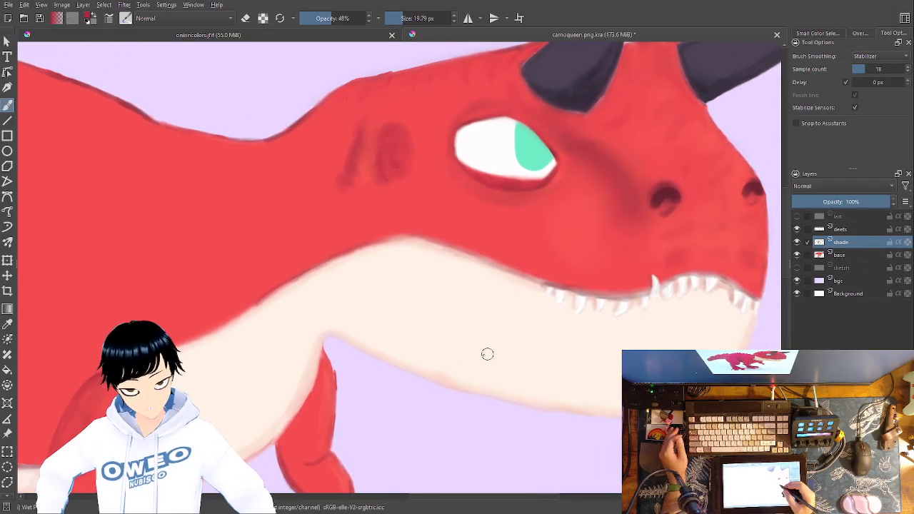
Sample the purple of the middle under-eye dot in the onirincolors.jfif reference and return to the dinosaur painting with the brush active.
click(344, 35)
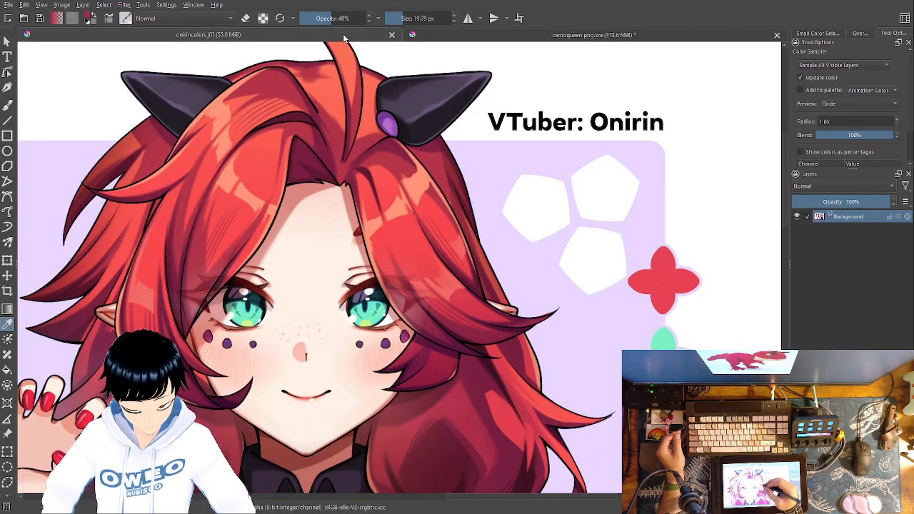
click(385, 343)
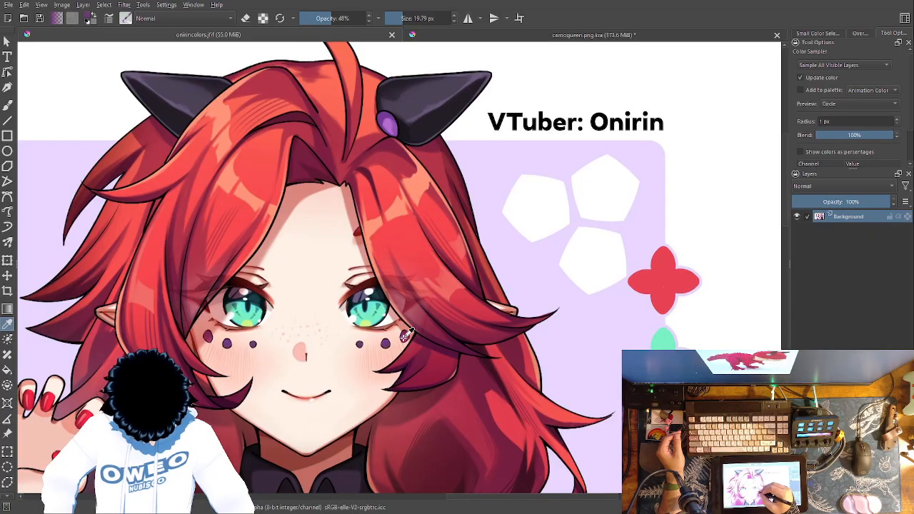
click(517, 35)
key(b)
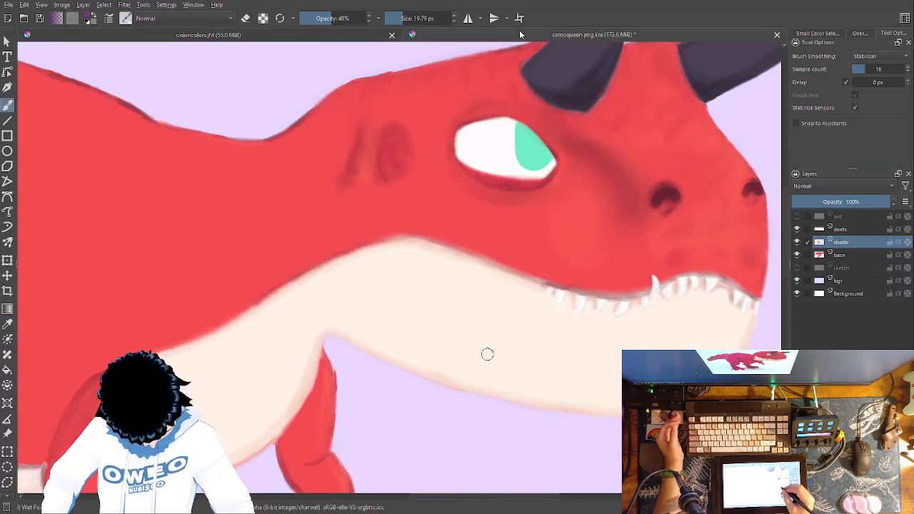
click(375, 35)
key(p)
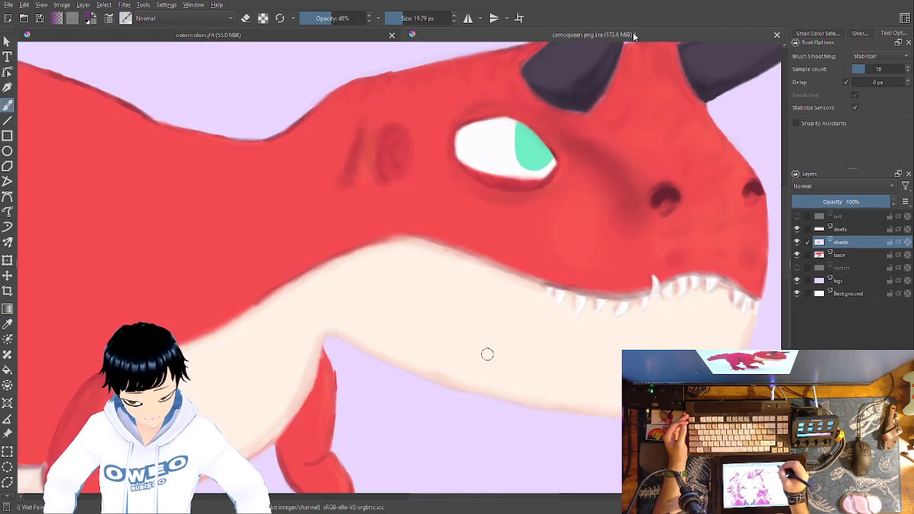
click(633, 34)
key(b)
On the deets layer, paint two solid purple spots below the eye with Pencil-2: a small front one and a larger diamond behind it.
right_click(564, 252)
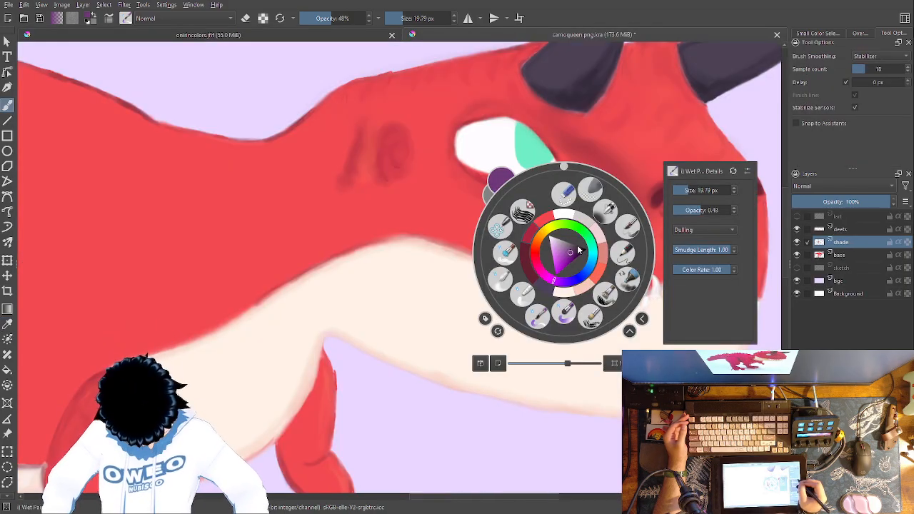
click(848, 229)
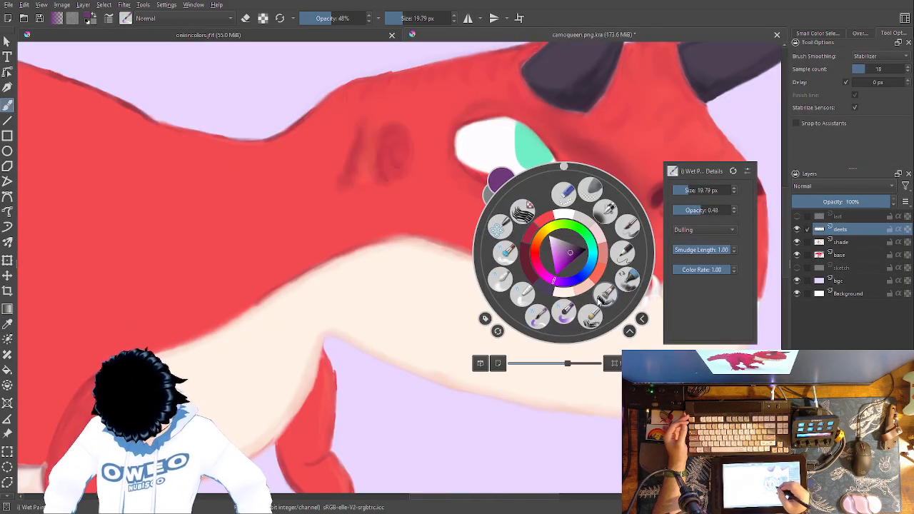
click(621, 255)
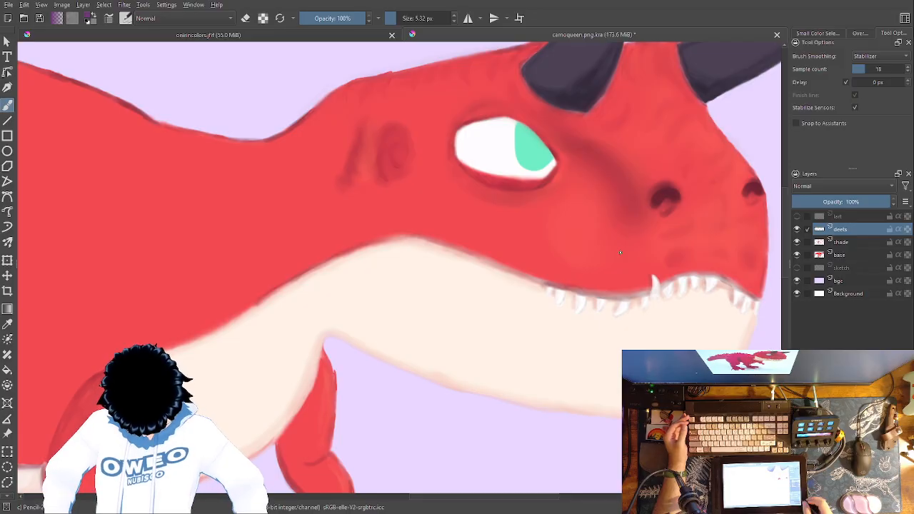
scroll(400, 264, up, 6)
drag(639, 98, 338, 387)
drag(438, 321, 296, 331)
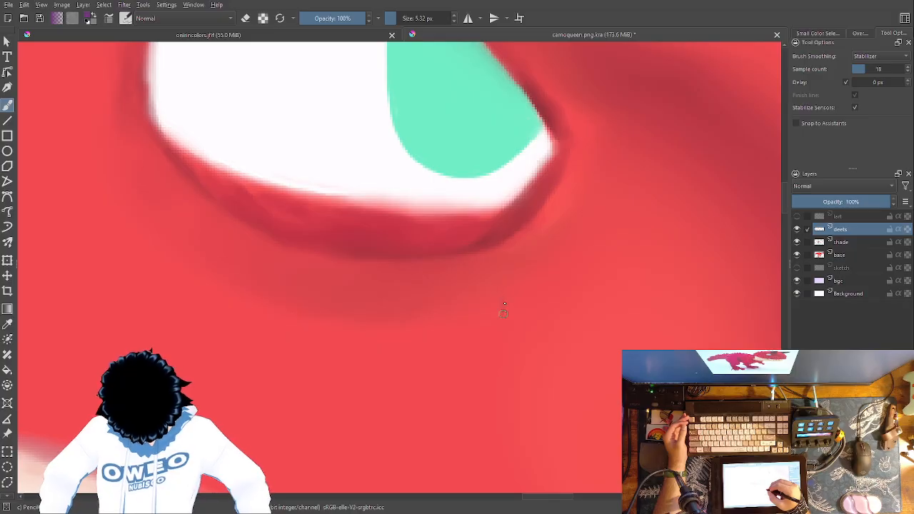
click(371, 36)
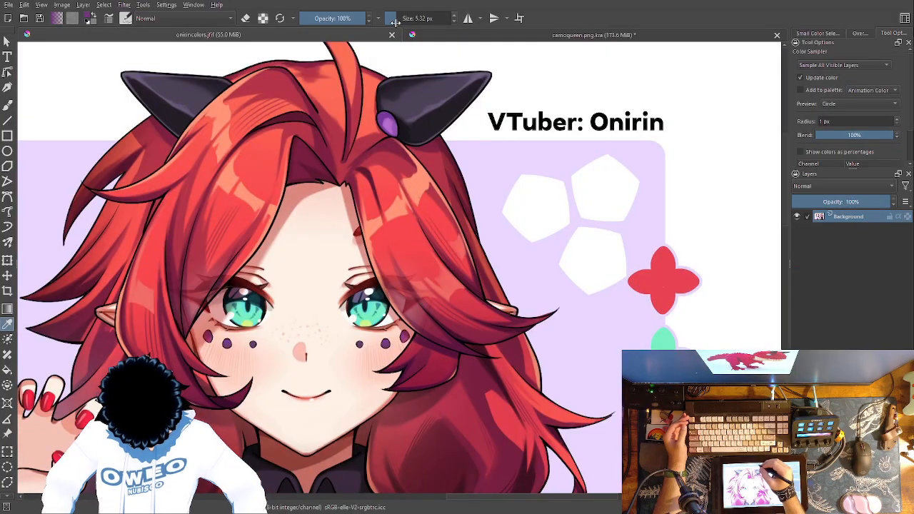
click(498, 39)
mouse_move(501, 317)
mouse_down()
mouse_move(516, 295)
mouse_move(543, 285)
mouse_move(547, 315)
mouse_move(525, 351)
mouse_move(503, 340)
mouse_move(510, 290)
mouse_move(504, 307)
mouse_move(539, 287)
mouse_move(530, 294)
mouse_move(543, 314)
mouse_move(532, 338)
mouse_move(502, 336)
mouse_move(511, 301)
mouse_move(521, 335)
mouse_move(538, 324)
mouse_move(539, 291)
mouse_move(535, 330)
mouse_move(536, 288)
mouse_move(509, 295)
mouse_move(527, 313)
mouse_up()
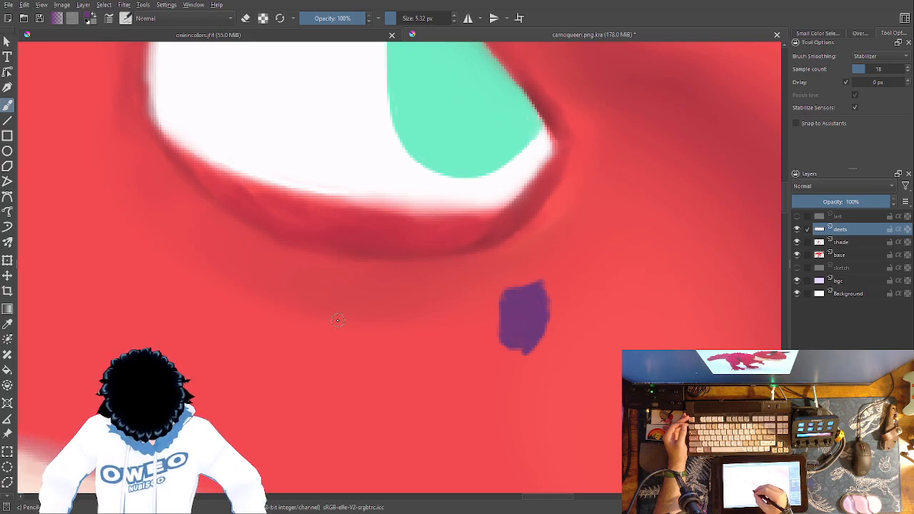
mouse_move(335, 320)
mouse_down()
mouse_move(316, 358)
mouse_move(373, 384)
mouse_move(402, 369)
mouse_move(431, 319)
mouse_move(388, 305)
mouse_move(329, 320)
mouse_up()
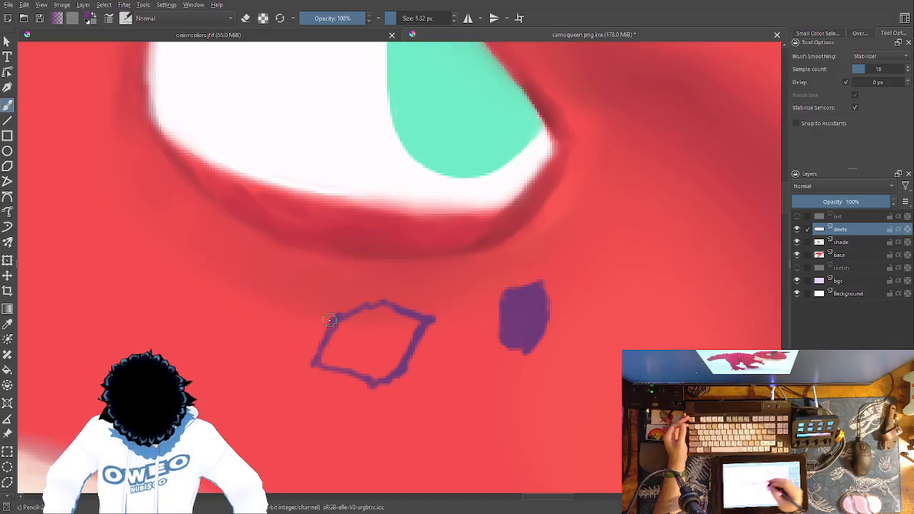
mouse_move(420, 323)
mouse_down()
mouse_move(378, 311)
mouse_move(354, 316)
mouse_move(322, 357)
mouse_move(375, 378)
mouse_move(401, 356)
mouse_move(420, 322)
mouse_move(369, 311)
mouse_move(337, 330)
mouse_move(349, 334)
mouse_move(331, 358)
mouse_move(383, 372)
mouse_move(415, 334)
mouse_move(378, 320)
mouse_move(351, 327)
mouse_move(341, 351)
mouse_move(347, 331)
mouse_move(361, 357)
mouse_move(364, 328)
mouse_move(380, 359)
mouse_move(387, 334)
mouse_move(383, 362)
mouse_move(410, 326)
mouse_move(388, 332)
mouse_move(383, 314)
mouse_move(373, 324)
mouse_move(377, 359)
mouse_move(345, 353)
mouse_move(357, 373)
mouse_move(325, 362)
mouse_move(340, 327)
mouse_move(391, 320)
mouse_move(377, 316)
mouse_move(407, 353)
mouse_up()
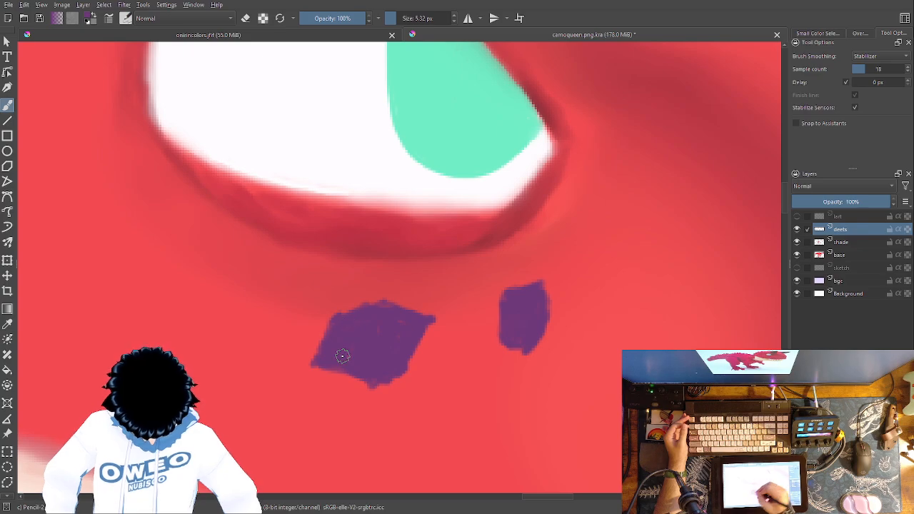
Outline a third rounded purple spot below the eye's rear corner, fill it and paint over the gaps inside its edge.
drag(343, 356, 437, 428)
mouse_move(264, 326)
mouse_down()
mouse_move(324, 356)
mouse_move(294, 408)
mouse_move(263, 400)
mouse_move(257, 382)
mouse_move(239, 390)
mouse_move(223, 355)
mouse_move(228, 315)
mouse_move(264, 325)
mouse_move(218, 335)
mouse_up()
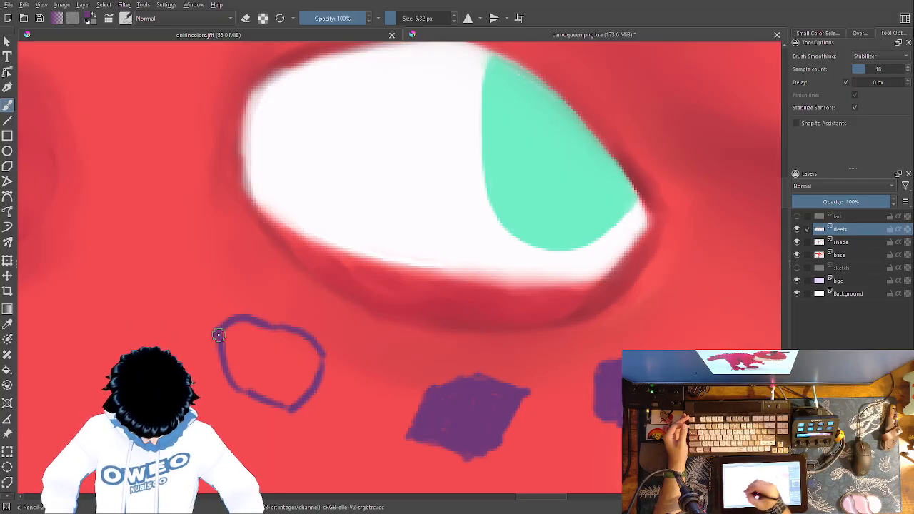
drag(539, 223, 624, 134)
mouse_move(408, 274)
mouse_down()
mouse_move(382, 256)
mouse_move(316, 246)
mouse_move(331, 293)
mouse_move(315, 274)
mouse_move(335, 307)
mouse_up()
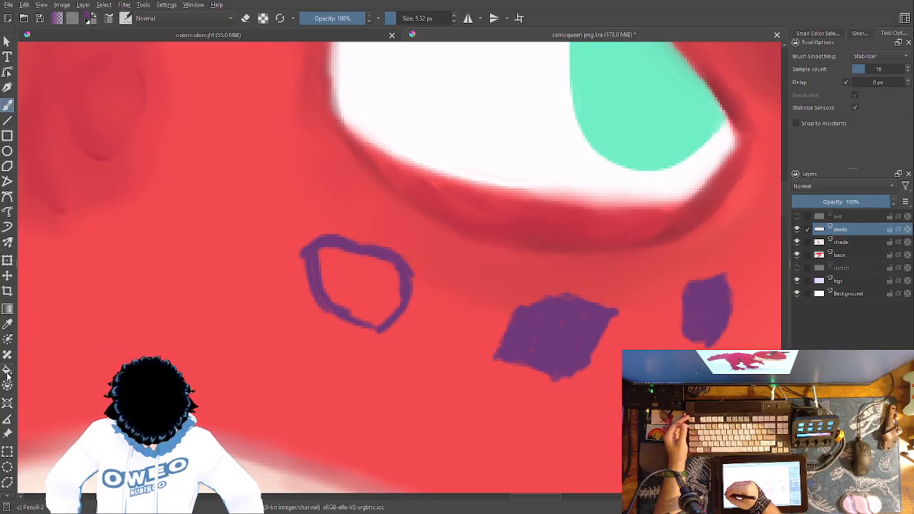
key(f)
click(350, 271)
key(b)
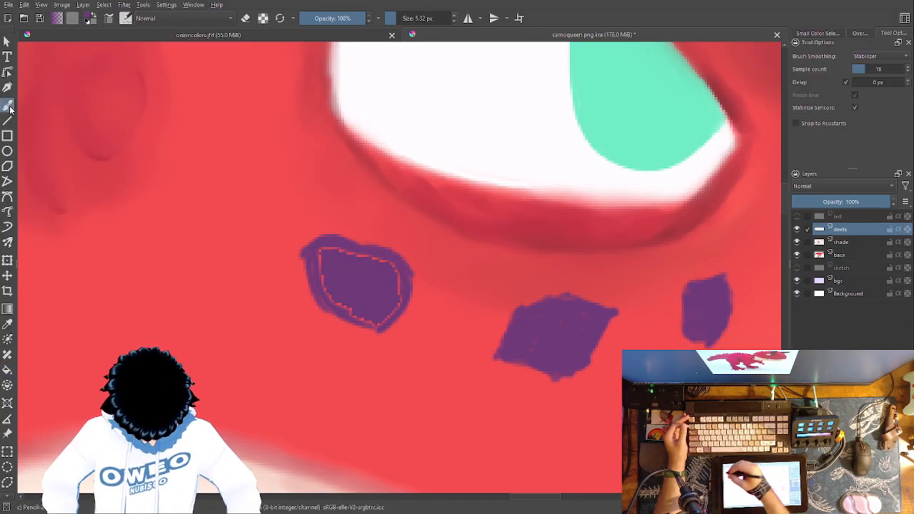
mouse_move(353, 302)
mouse_down()
mouse_move(321, 282)
mouse_move(322, 250)
mouse_move(336, 265)
mouse_move(353, 260)
mouse_move(398, 273)
mouse_move(399, 296)
mouse_move(396, 274)
mouse_move(397, 302)
mouse_move(379, 325)
mouse_move(313, 282)
mouse_up()
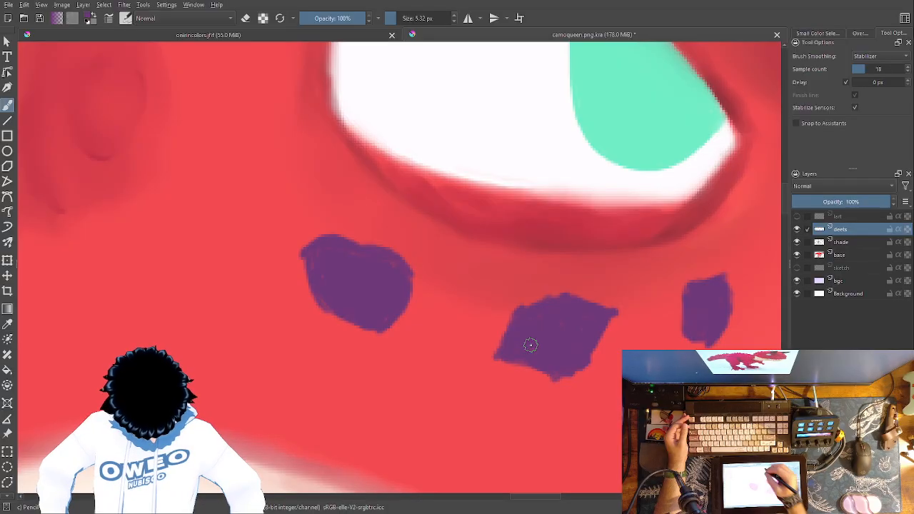
Sample the reddish purple from the outermost under-eye dot in the onirincolors.jfif reference.
click(362, 34)
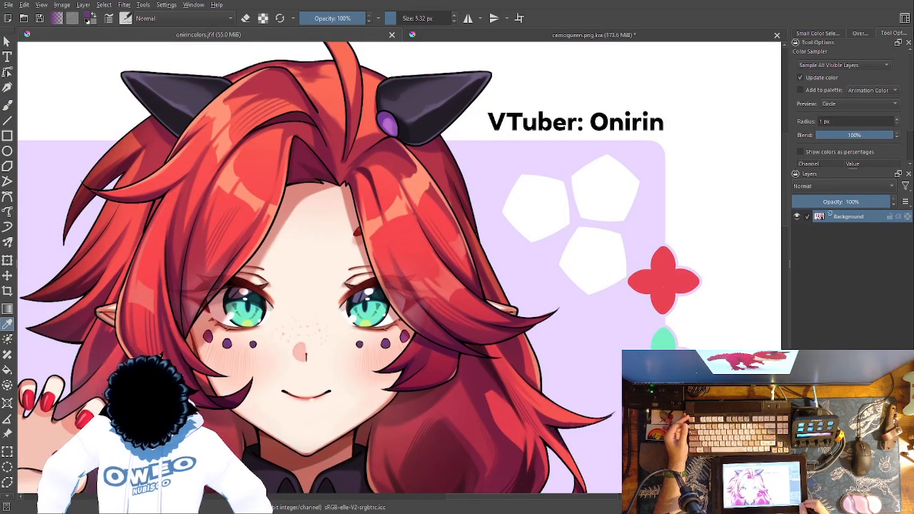
key(ctrl+plus)
key(ctrl+plus)
key(ctrl+plus)
drag(530, 334, 662, 202)
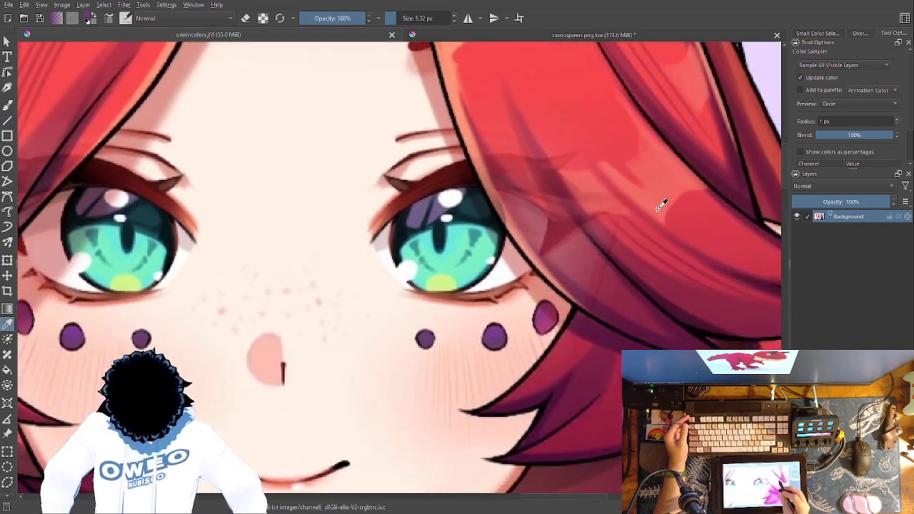
click(547, 318)
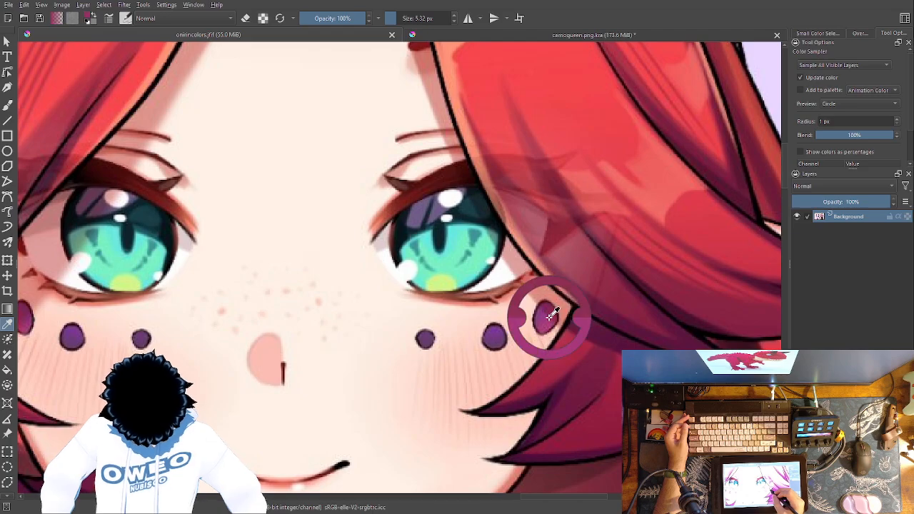
click(550, 315)
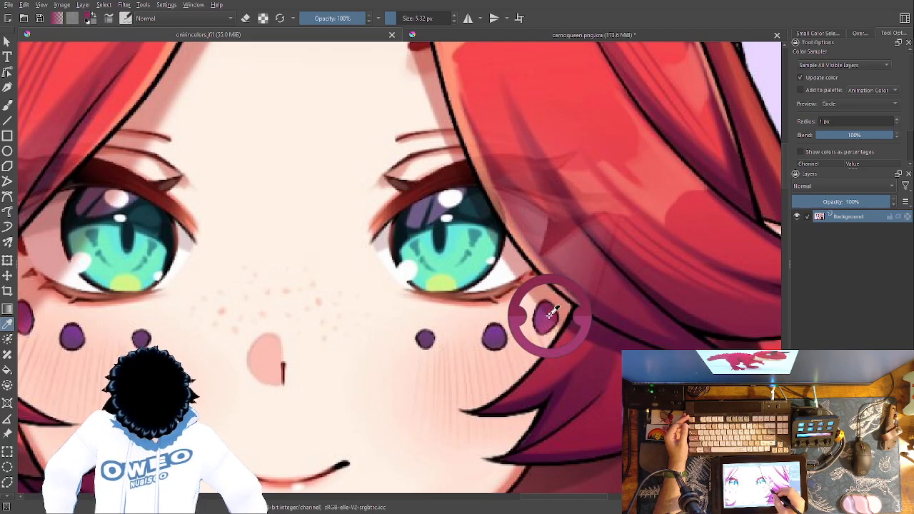
Return to the dinosaur painting and shade the edges of the three under-eye spots with the sampled reddish purple using Pencil-2.
click(592, 34)
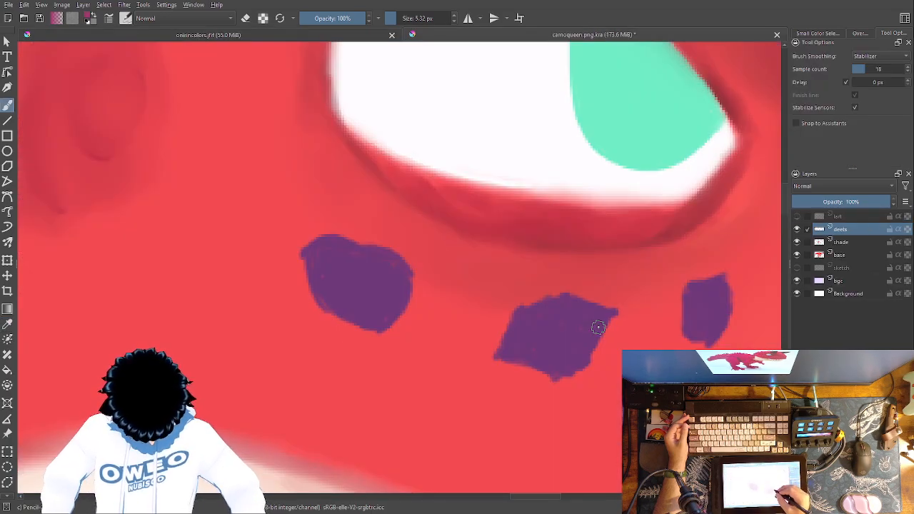
drag(604, 321, 603, 315)
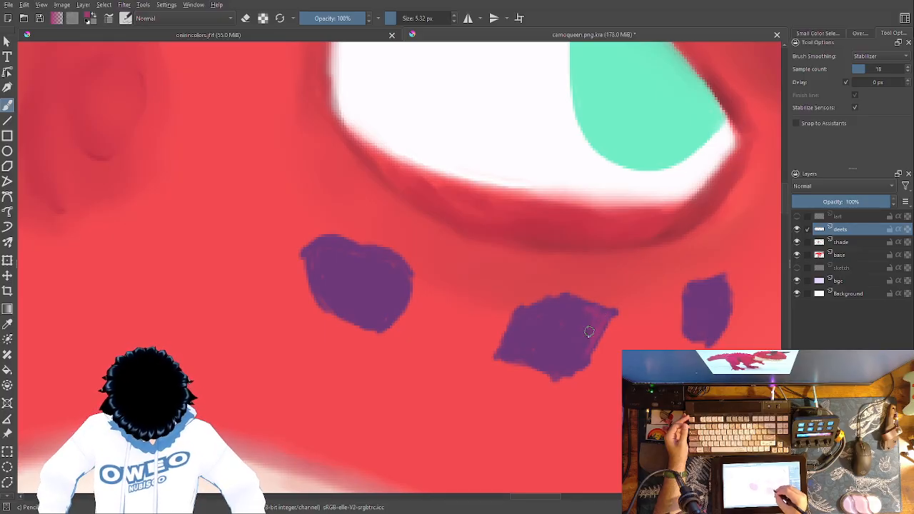
drag(582, 345, 582, 343)
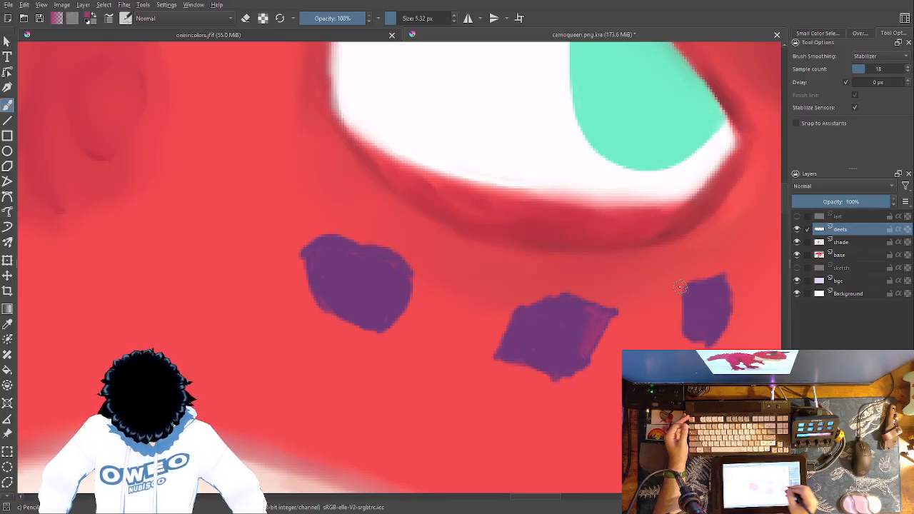
drag(526, 387, 528, 386)
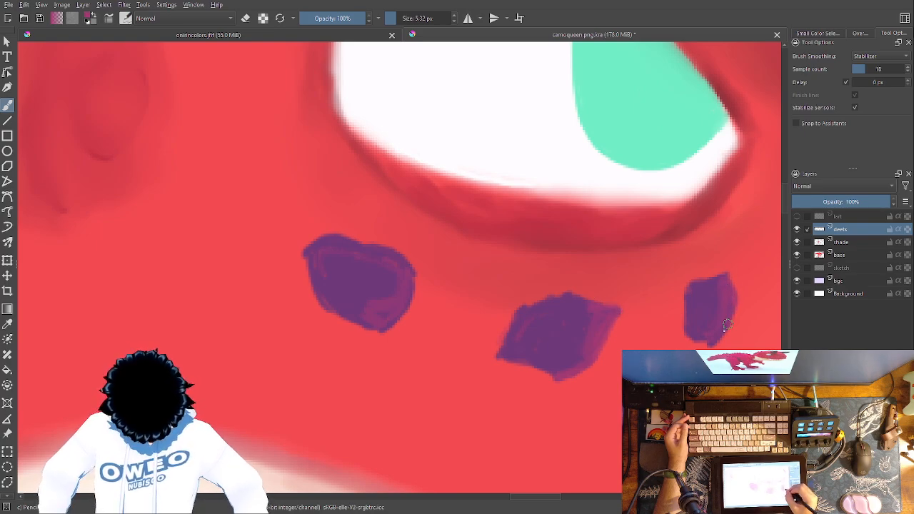
Switch the brush colour to white and draw short facet lines running inward from the corners of the middle under-eye spot.
right_click(561, 351)
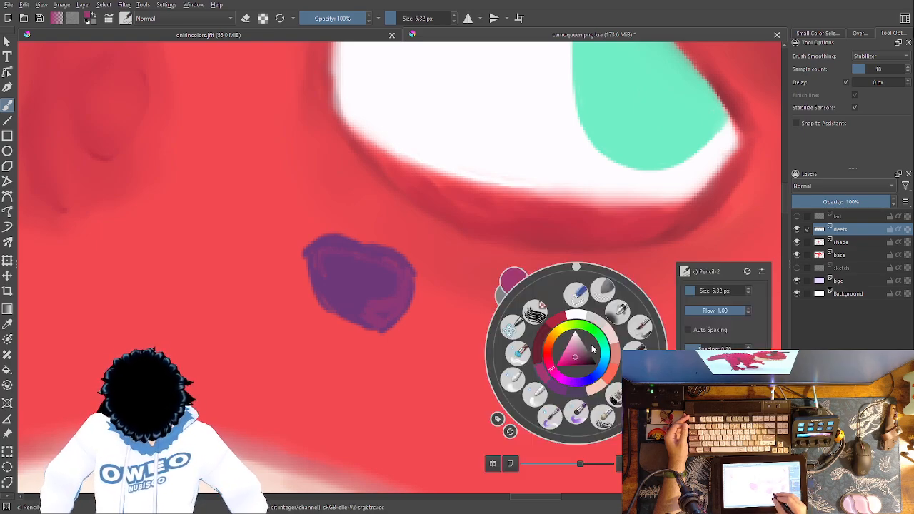
click(576, 316)
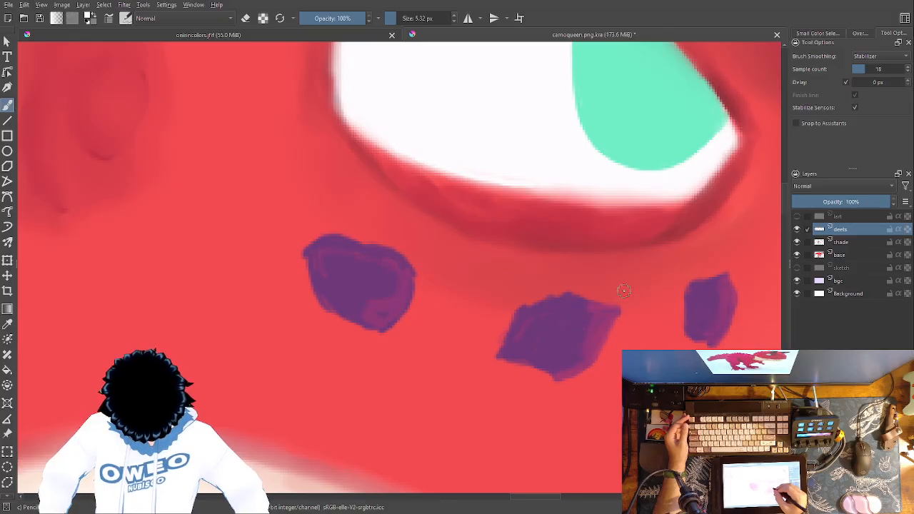
drag(611, 313, 578, 323)
mouse_move(558, 371)
mouse_down()
mouse_move(575, 336)
mouse_move(593, 353)
mouse_move(571, 336)
mouse_up()
mouse_move(567, 298)
mouse_down()
mouse_move(524, 318)
mouse_move(548, 331)
mouse_move(517, 351)
mouse_move(543, 342)
mouse_up()
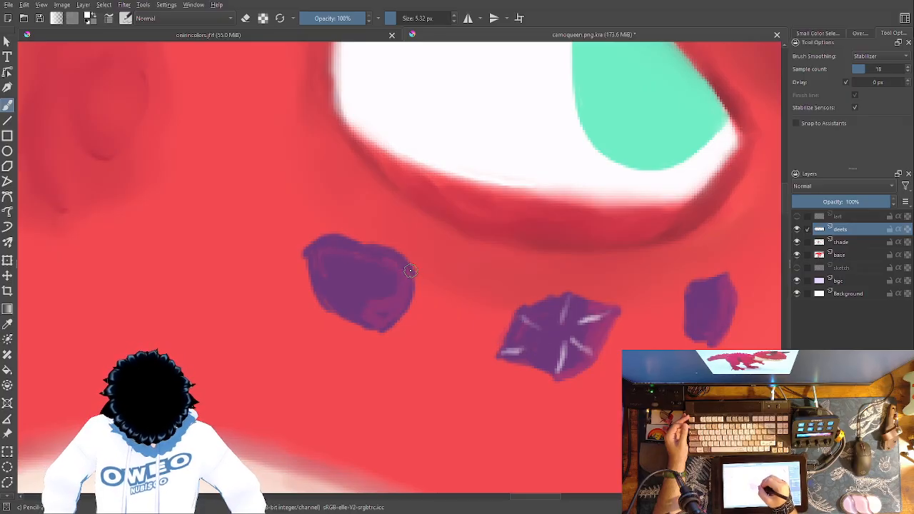
Draw matching white facet lines across the large rear spot and the small front spot below the eye.
mouse_move(405, 272)
mouse_down()
mouse_move(380, 273)
mouse_move(382, 330)
mouse_up()
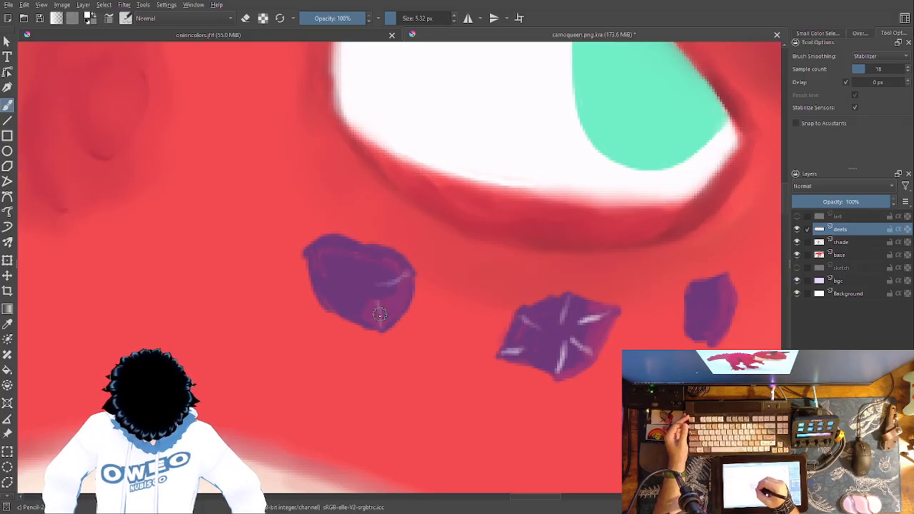
mouse_move(327, 310)
mouse_down()
mouse_move(363, 270)
mouse_move(307, 252)
mouse_move(325, 267)
mouse_move(346, 282)
mouse_up()
mouse_move(360, 246)
mouse_down()
mouse_move(359, 263)
mouse_move(258, 277)
mouse_up()
mouse_move(618, 304)
mouse_down()
mouse_move(612, 349)
mouse_move(611, 315)
mouse_up()
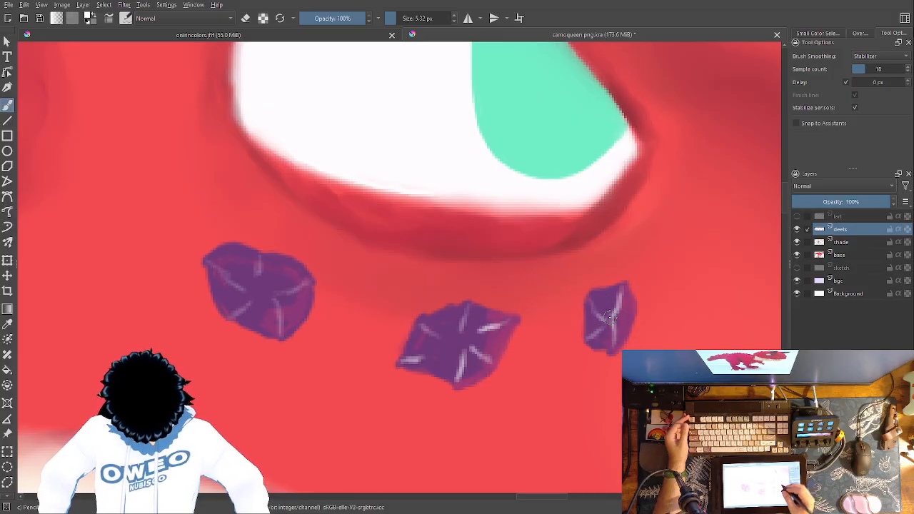
Blend the white facet lines on all three under-eye spots with the Blender Blur brush at 9.68 px.
right_click(575, 365)
click(511, 391)
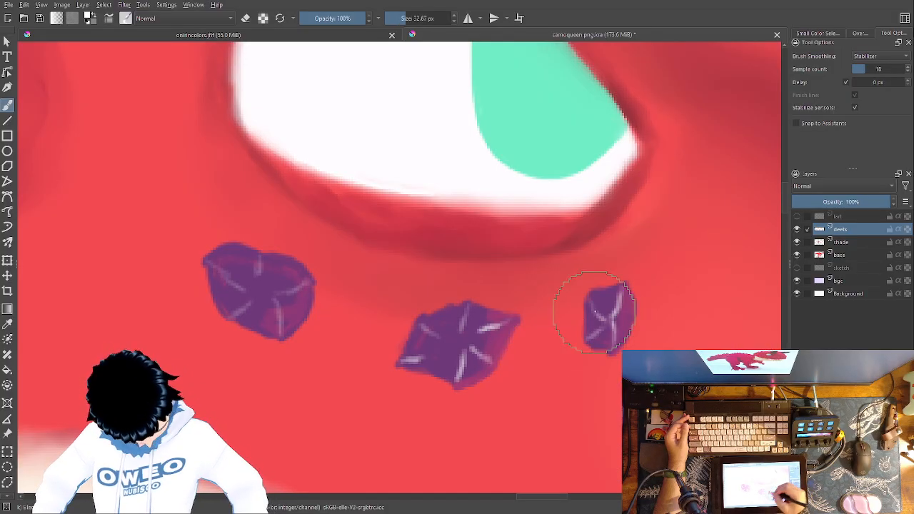
right_click(576, 290)
click(698, 227)
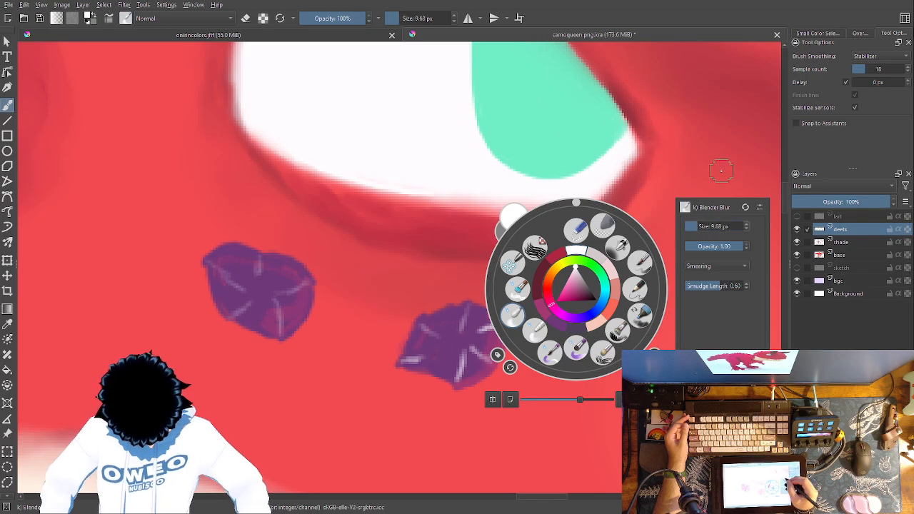
click(720, 171)
mouse_move(617, 295)
mouse_down()
mouse_move(603, 340)
mouse_move(595, 305)
mouse_move(606, 338)
mouse_move(617, 296)
mouse_move(597, 335)
mouse_up()
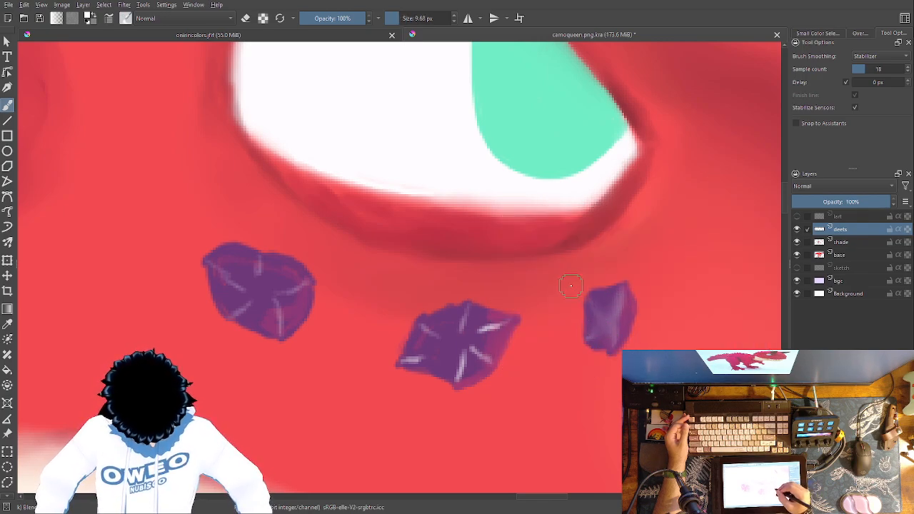
mouse_move(496, 327)
mouse_down()
mouse_move(487, 361)
mouse_move(470, 349)
mouse_move(461, 367)
mouse_move(463, 314)
mouse_move(427, 343)
mouse_move(424, 358)
mouse_move(410, 357)
mouse_move(475, 370)
mouse_up()
mouse_move(301, 285)
mouse_down()
mouse_move(273, 302)
mouse_move(260, 266)
mouse_move(237, 264)
mouse_move(222, 280)
mouse_move(246, 300)
mouse_move(236, 311)
mouse_move(265, 303)
mouse_up()
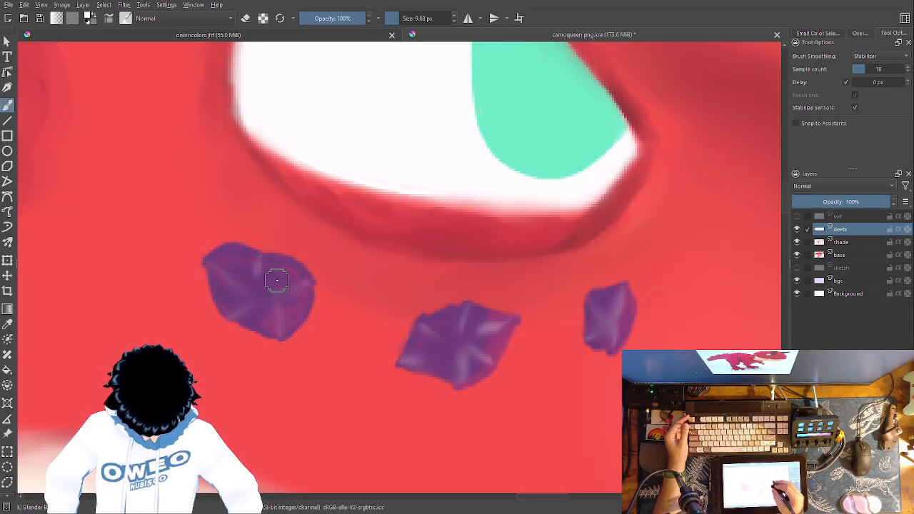
Sample the purple of the middle under-eye dot in the onirincolors.jfif reference and return to the dinosaur painting.
right_click(580, 365)
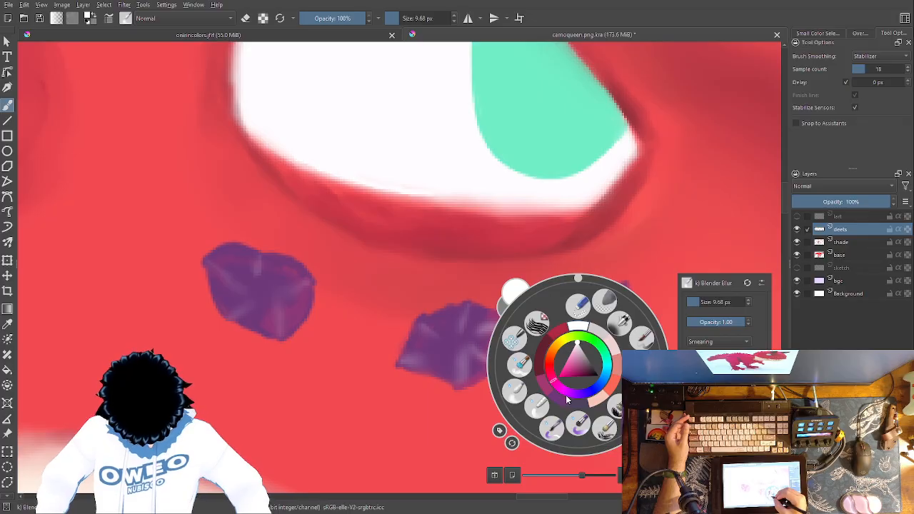
click(376, 36)
key(p)
click(493, 334)
click(571, 34)
Paint purple over parts of the blurred highlights and edges of the three spots with Wet Paint Details at 19.79 px and 48% opacity.
right_click(520, 350)
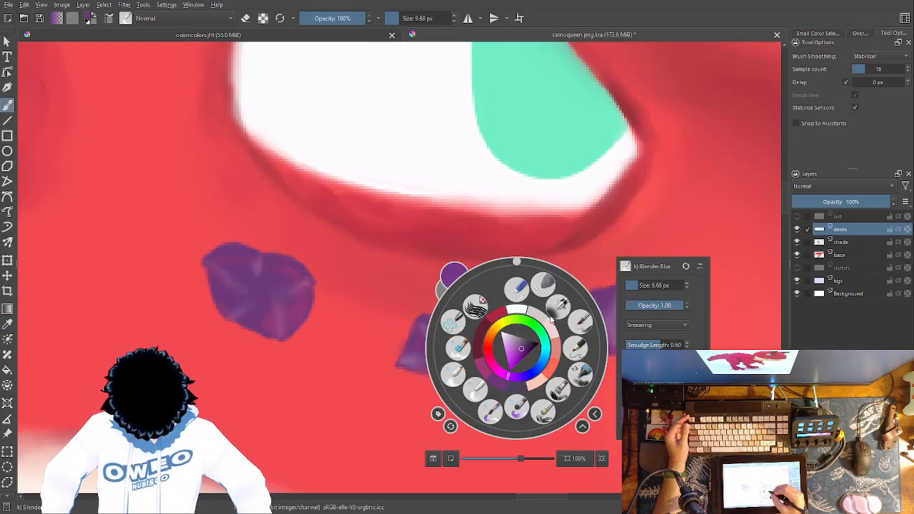
click(576, 348)
right_click(557, 344)
click(515, 384)
mouse_move(467, 341)
mouse_down()
mouse_move(439, 375)
mouse_move(453, 354)
mouse_move(457, 370)
mouse_move(457, 360)
mouse_move(421, 363)
mouse_move(415, 343)
mouse_move(401, 359)
mouse_move(421, 321)
mouse_move(468, 312)
mouse_move(445, 313)
mouse_up()
mouse_move(447, 365)
mouse_down()
mouse_move(447, 379)
mouse_move(412, 365)
mouse_up()
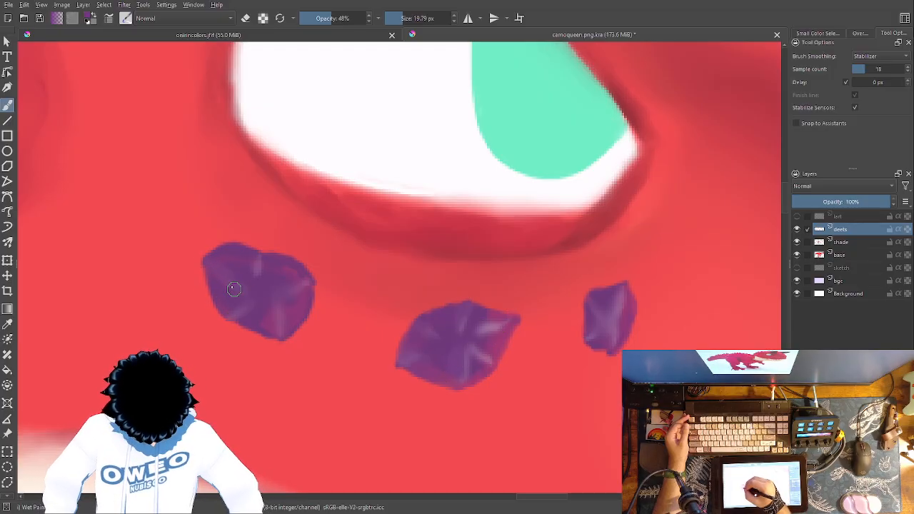
mouse_move(245, 310)
mouse_down()
mouse_move(231, 290)
mouse_move(239, 250)
mouse_move(255, 268)
mouse_move(233, 251)
mouse_move(210, 265)
mouse_up()
mouse_move(257, 246)
mouse_down()
mouse_move(296, 275)
mouse_move(263, 262)
mouse_move(264, 271)
mouse_up()
mouse_move(587, 319)
mouse_down()
mouse_move(591, 328)
mouse_move(591, 298)
mouse_move(588, 335)
mouse_move(604, 332)
mouse_move(604, 351)
mouse_up()
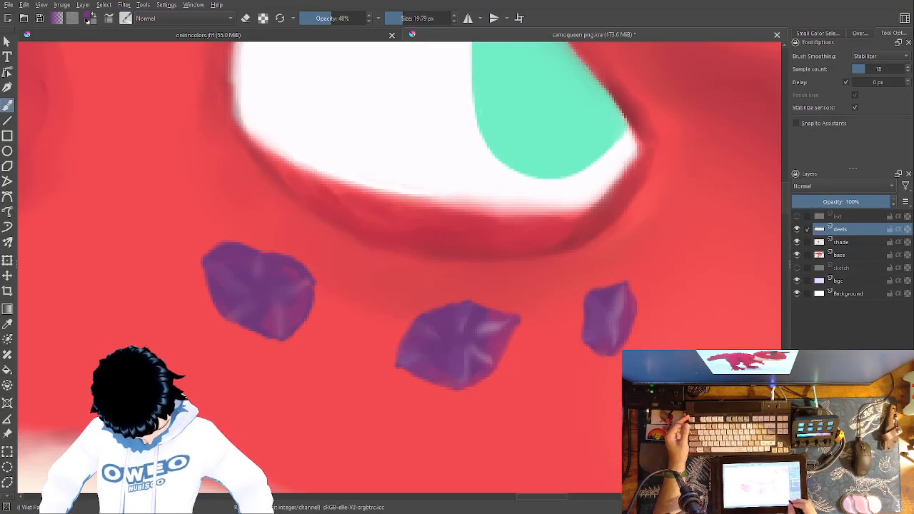
Sample the salmon skin-shadow colour just below the eye in the onirincolors.jfif reference and return to the dinosaur painting.
key(minus)
key(minus)
key(minus)
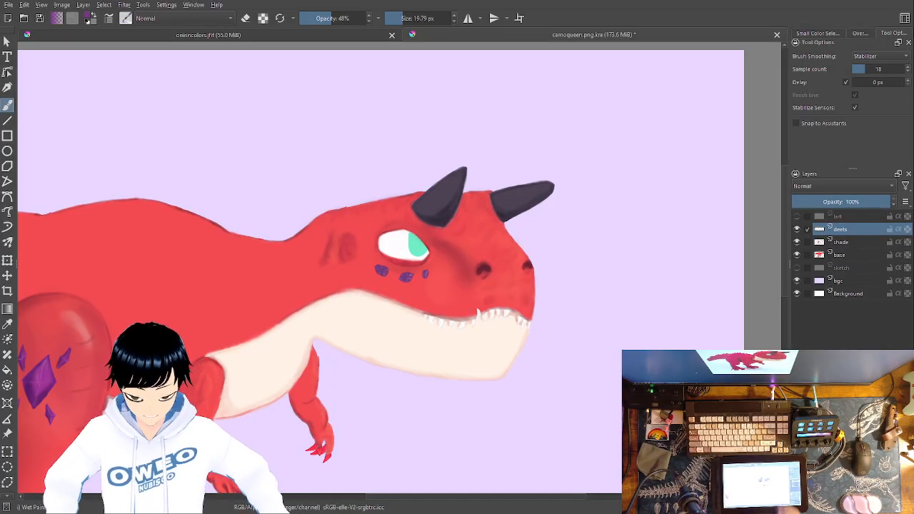
click(331, 33)
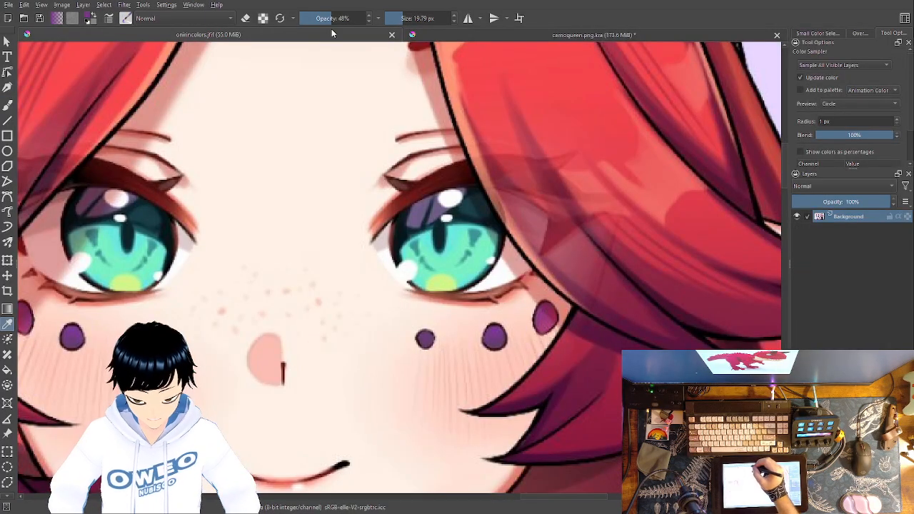
click(483, 297)
key(b)
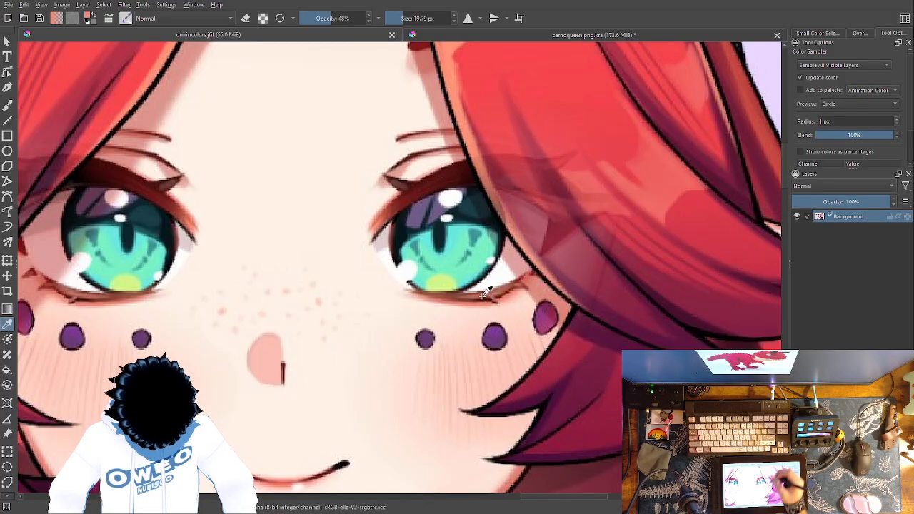
click(605, 33)
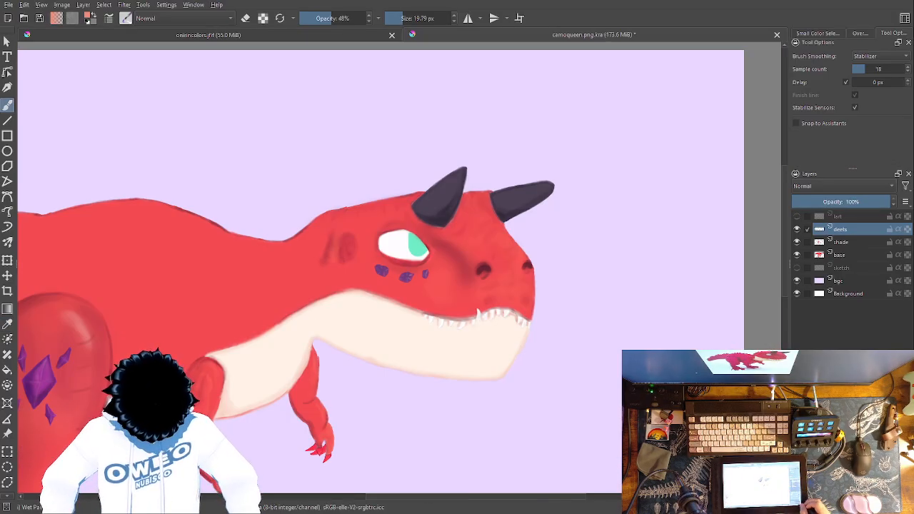
On the shade layer, paint a row of curved salmon wrinkle lines across the cream lower jaw with Wet Paint Details.
scroll(403, 246, up, 2)
right_click(576, 300)
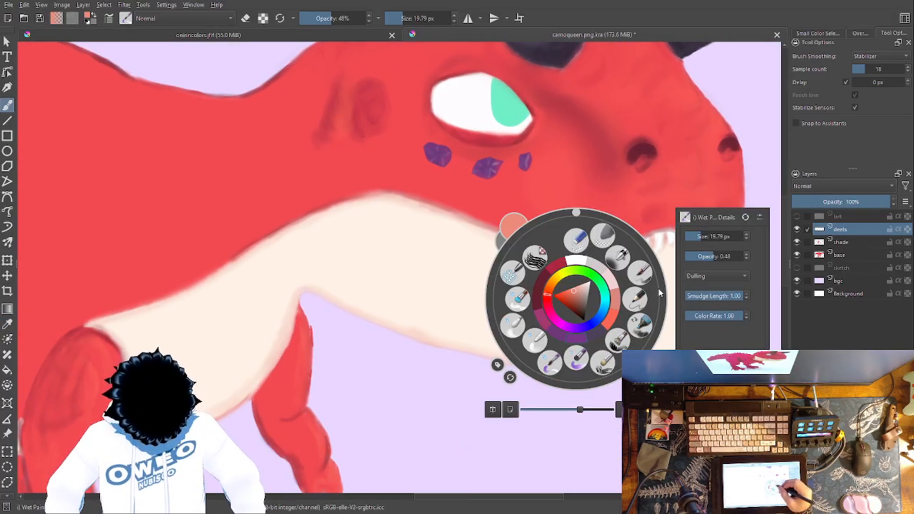
click(551, 359)
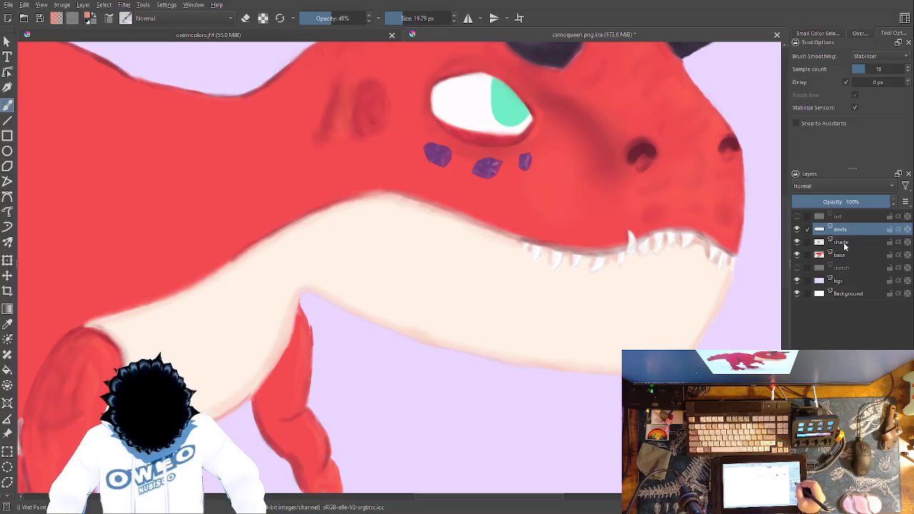
click(846, 244)
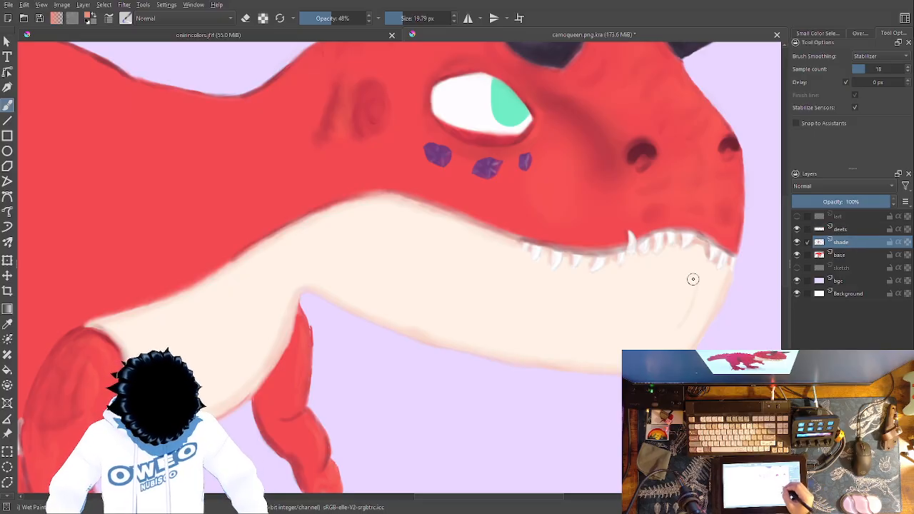
drag(641, 321, 653, 299)
drag(619, 340, 648, 295)
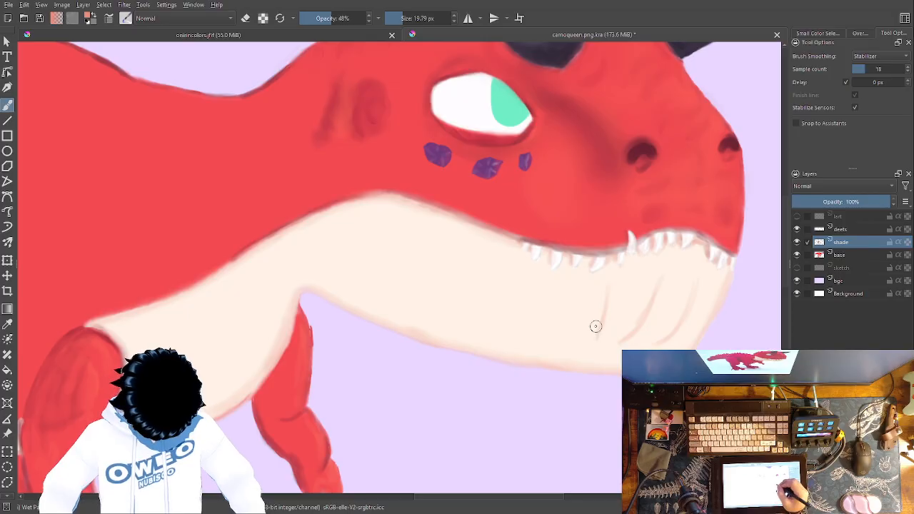
drag(570, 326, 581, 288)
drag(532, 326, 538, 289)
drag(499, 312, 497, 278)
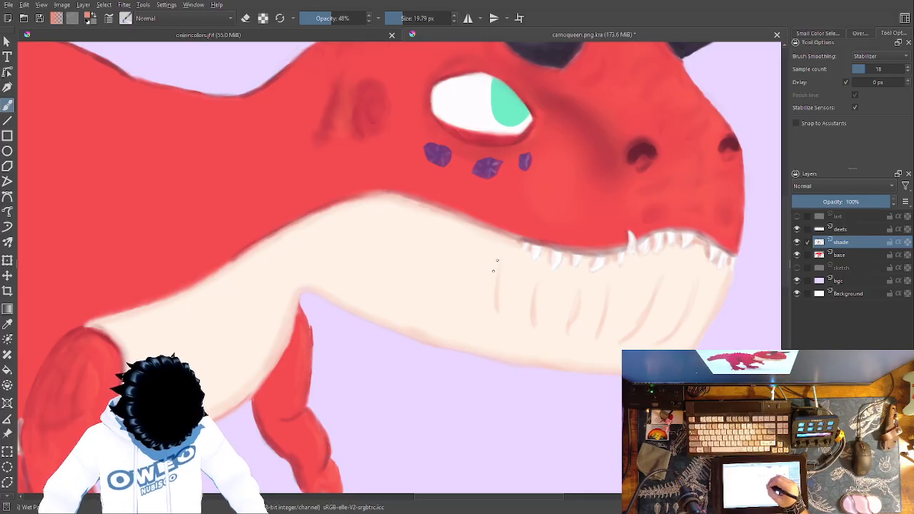
drag(455, 325, 458, 250)
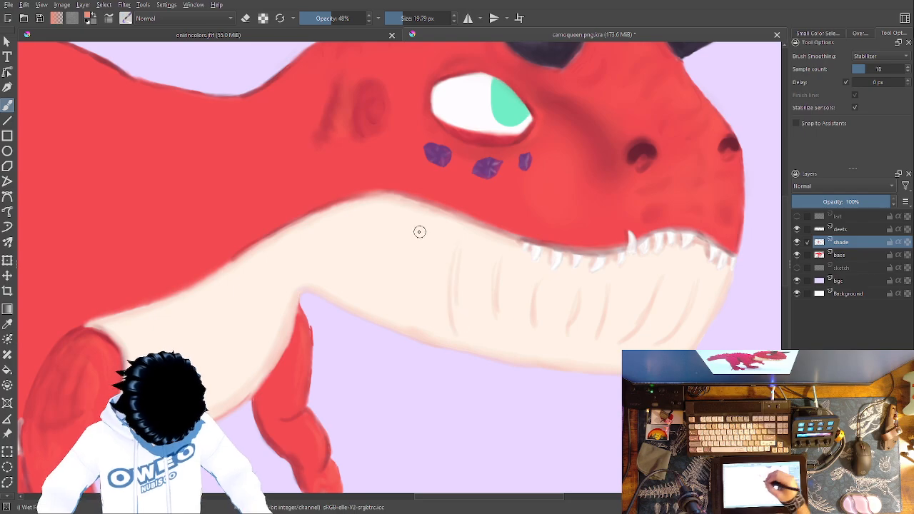
Continue the curved salmon wrinkle lines along the cream throat and down the neck towards the chest.
drag(395, 269, 408, 309)
mouse_move(367, 288)
mouse_down()
mouse_move(355, 237)
mouse_move(322, 282)
mouse_up()
drag(282, 304, 276, 276)
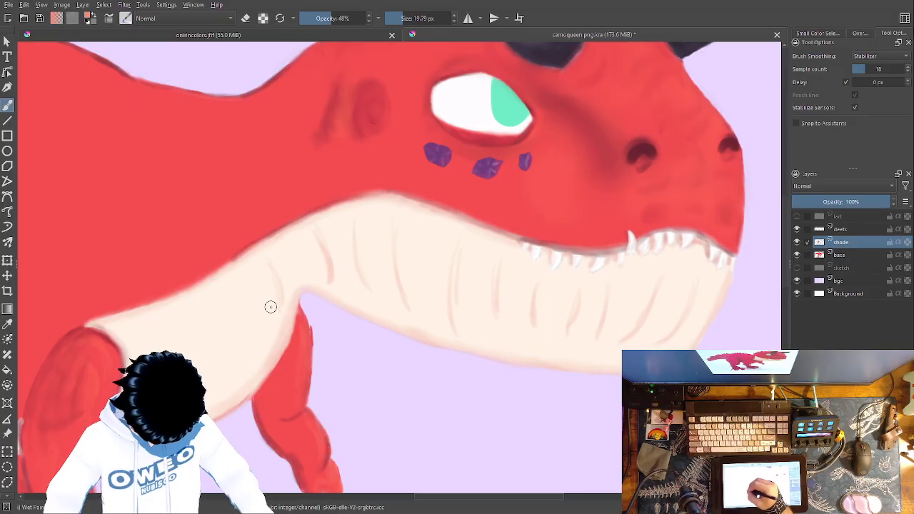
drag(261, 328, 255, 290)
drag(230, 330, 250, 374)
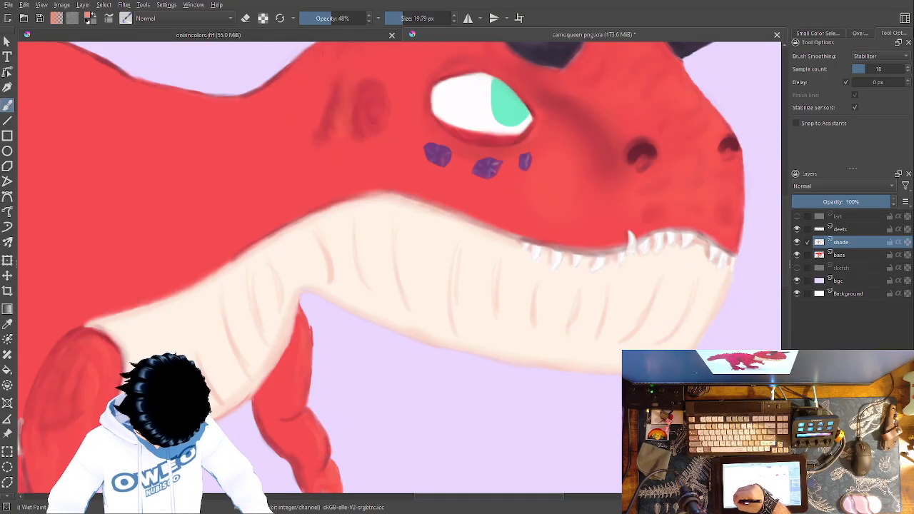
Soften the jaw and throat wrinkle lines with the Blender Blur brush enlarged to 18.05 px.
right_click(577, 364)
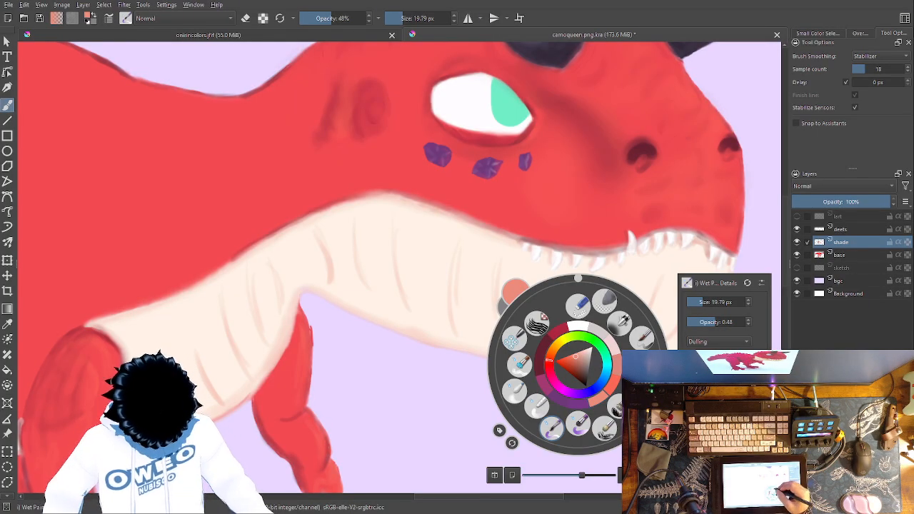
click(514, 390)
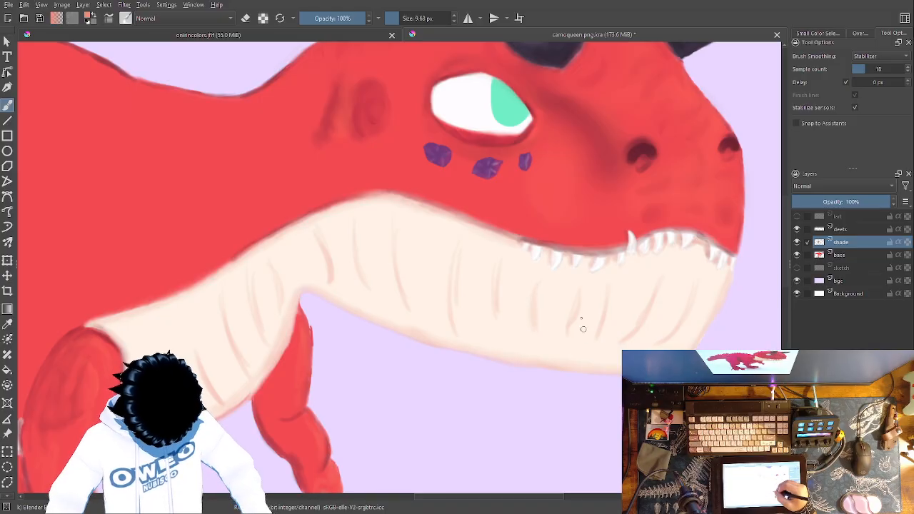
right_click(631, 347)
drag(702, 278, 714, 278)
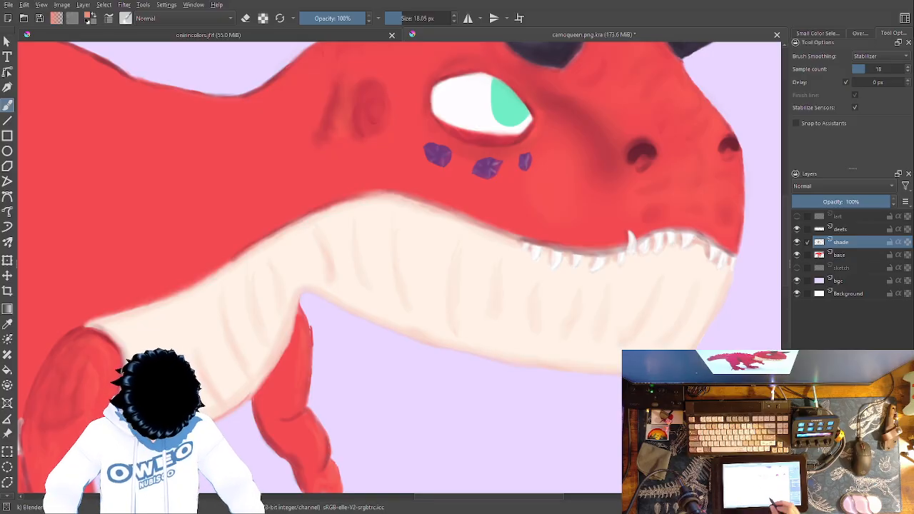
Paint additional curved salmon wrinkle strokes on the cream chin at the front of the lower jaw with Wet Paint Details.
drag(472, 416, 306, 417)
right_click(540, 380)
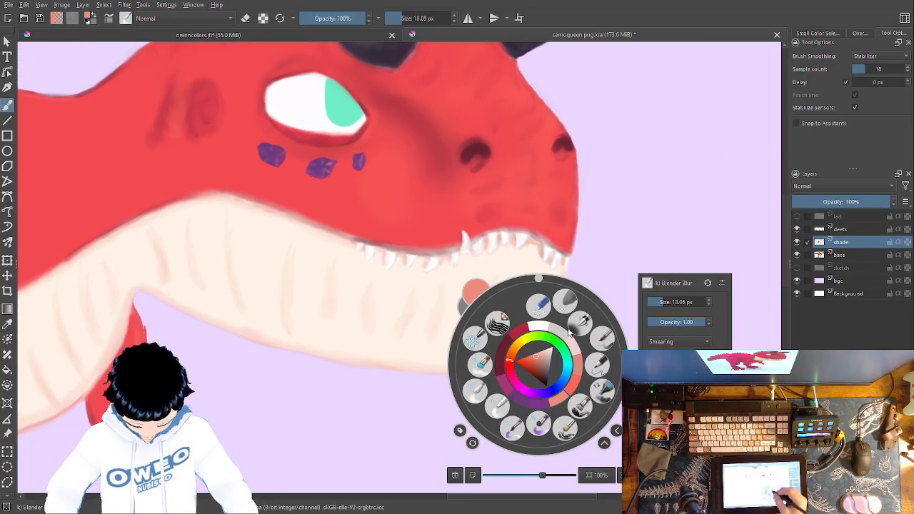
click(512, 428)
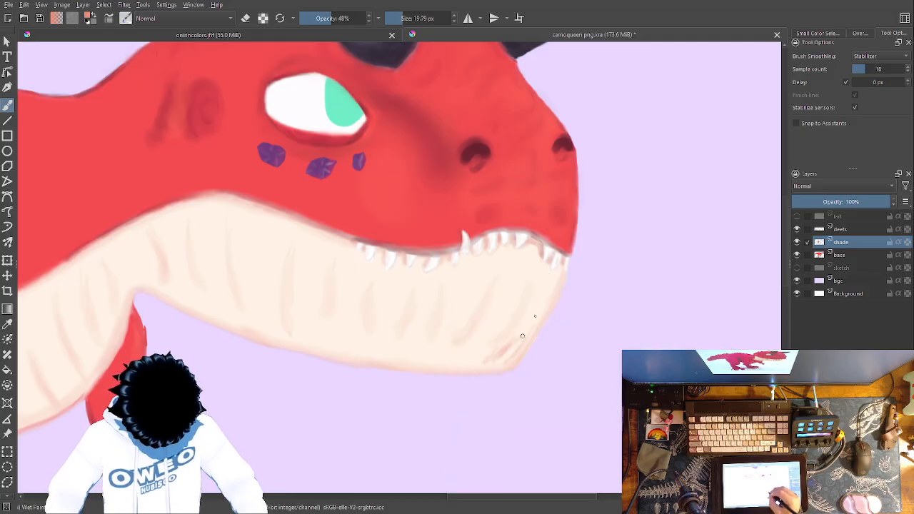
drag(473, 365, 493, 349)
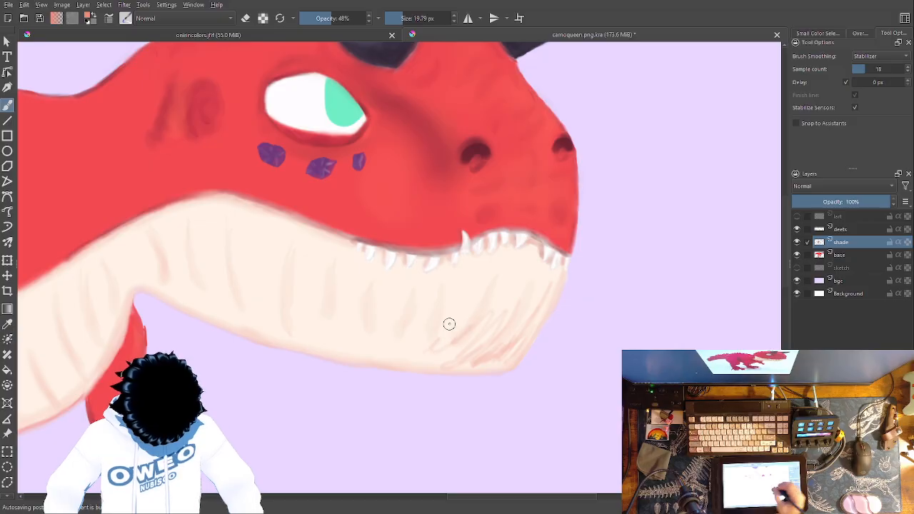
Soften the new chin wrinkles into the cream skin with the Blender Blur brush.
right_click(555, 325)
click(489, 350)
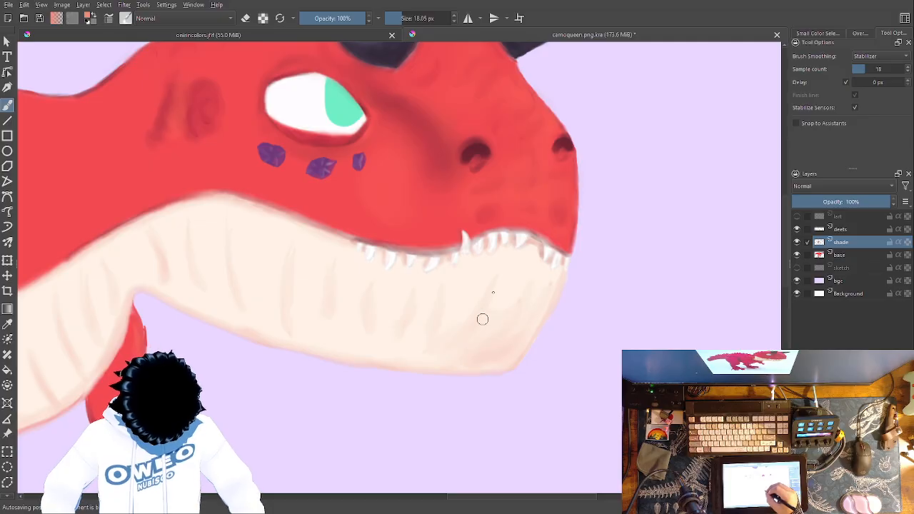
drag(439, 308, 510, 311)
key(minus)
key(minus)
key(minus)
key(minus)
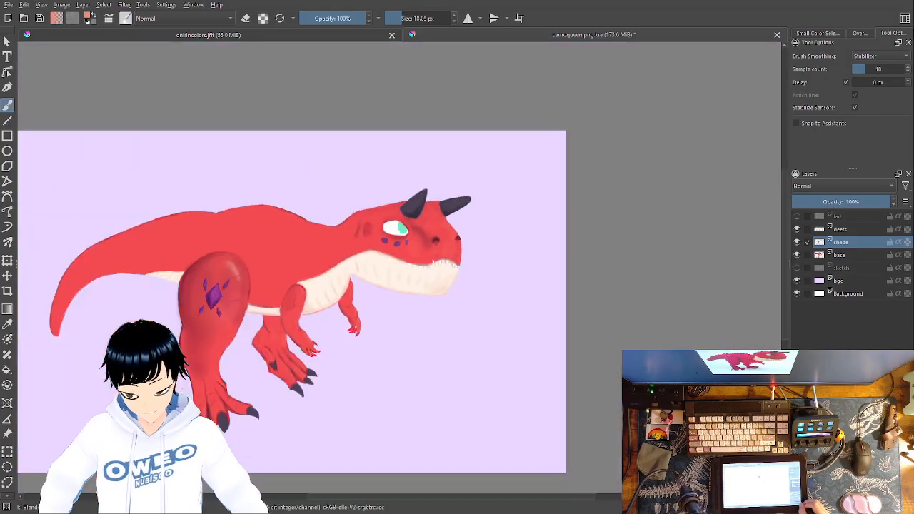
drag(539, 358, 543, 358)
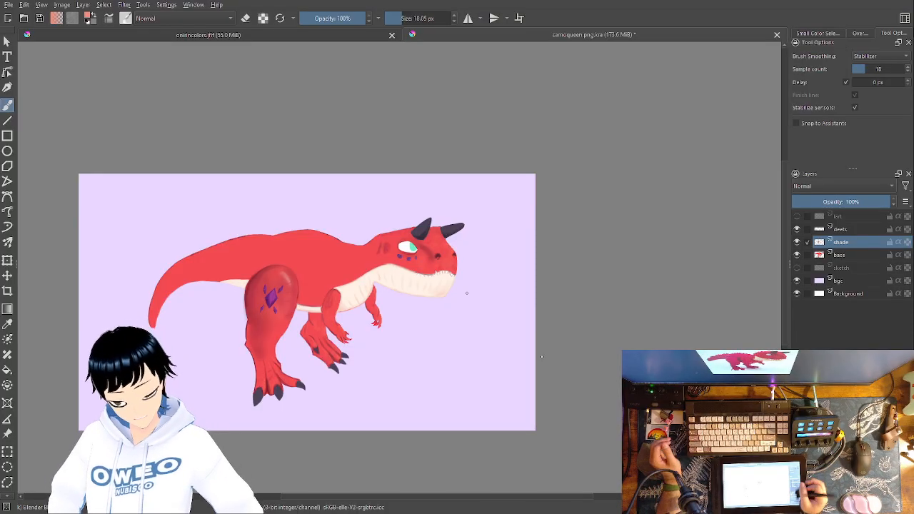
Add a new paint layer directly above the deets layer and name it eye.
click(845, 229)
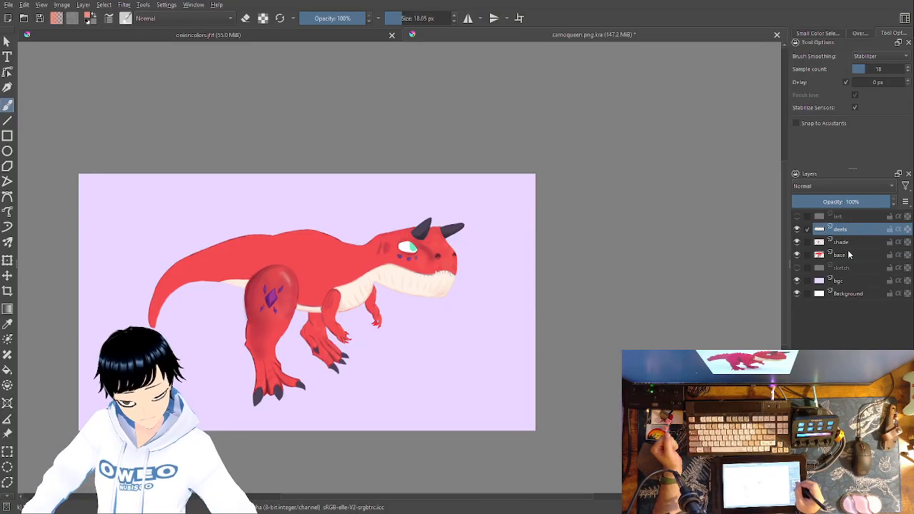
key(Insert)
double_click(861, 227)
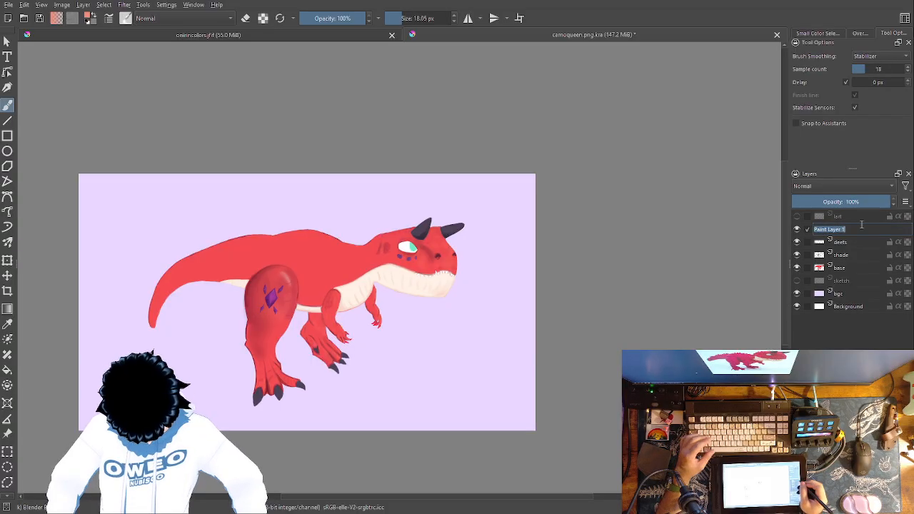
text(eye)
key(Return)
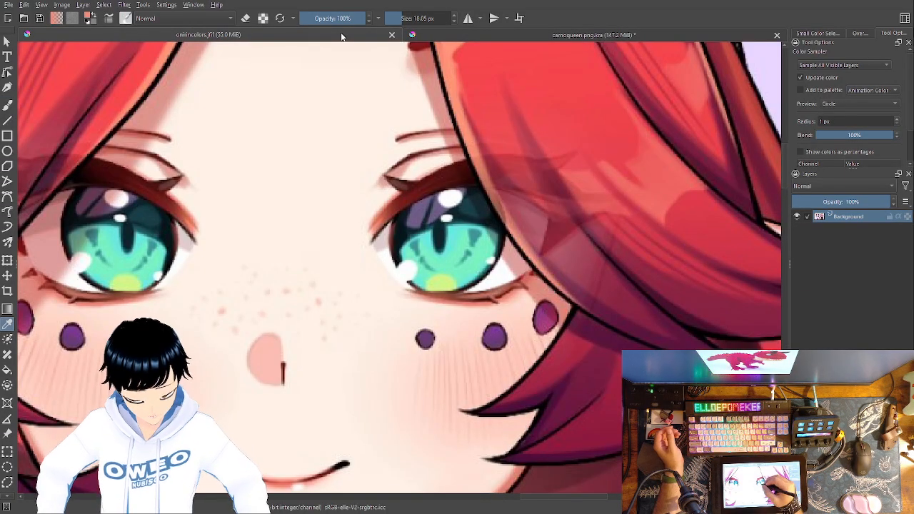
Outline a lime-green oval at the base of the dinosaur's iris with the Pencil-2 brush, using the reference's iris highlight colour.
click(583, 34)
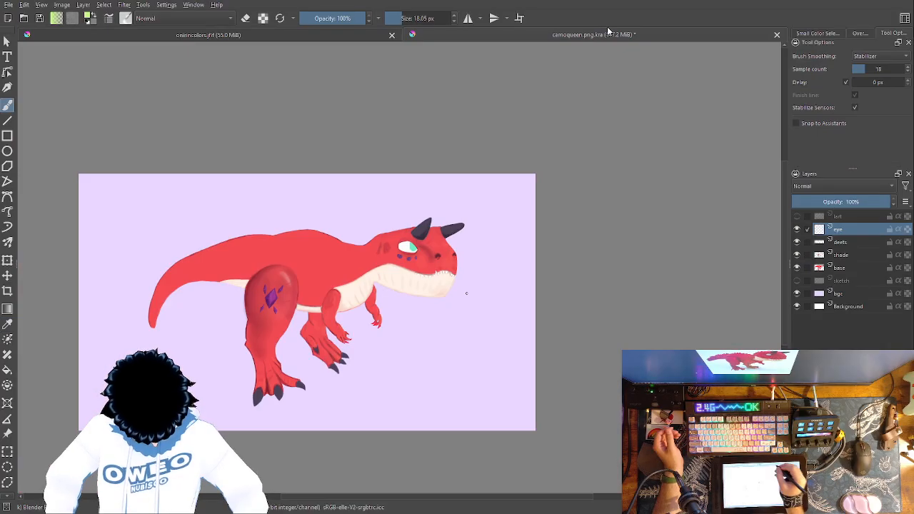
key(1)
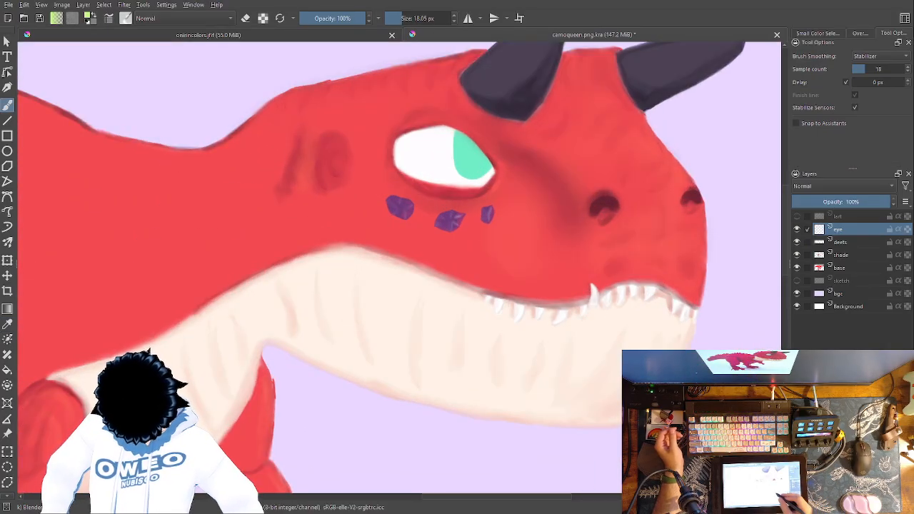
scroll(316, 363, up, 4)
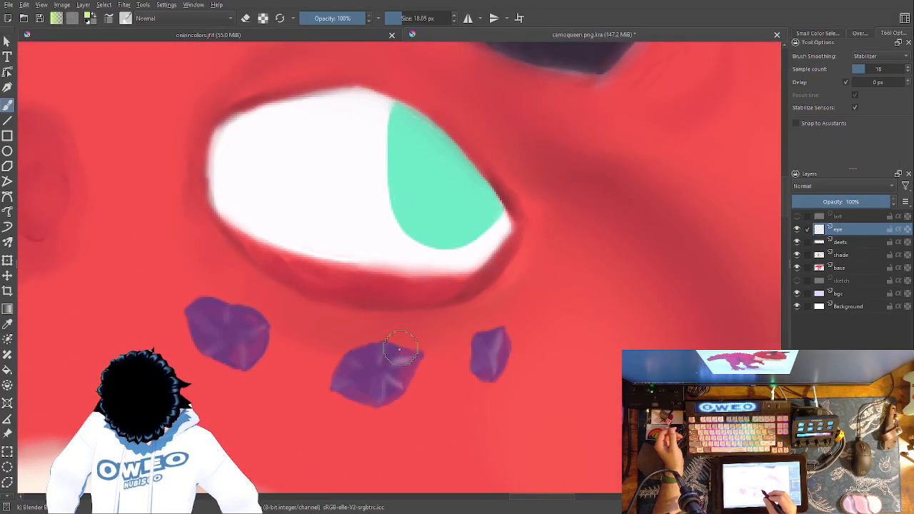
right_click(447, 312)
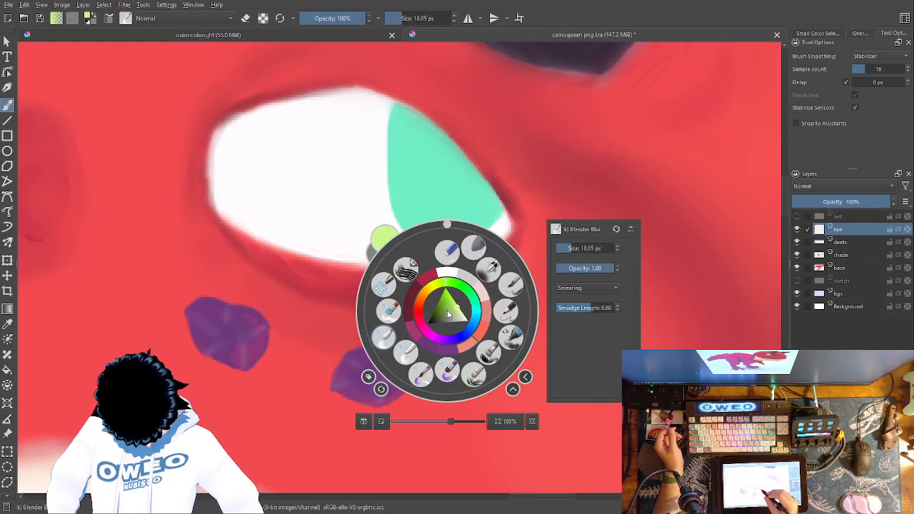
click(475, 248)
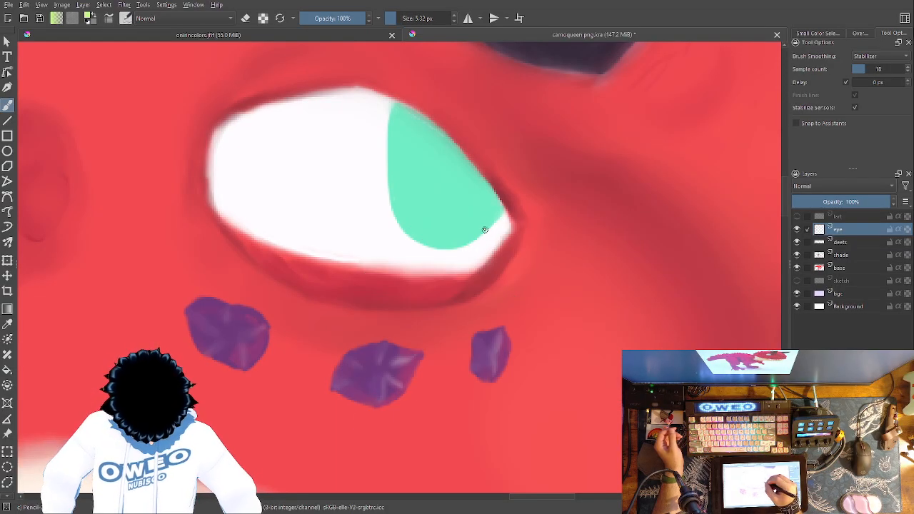
drag(457, 215, 401, 215)
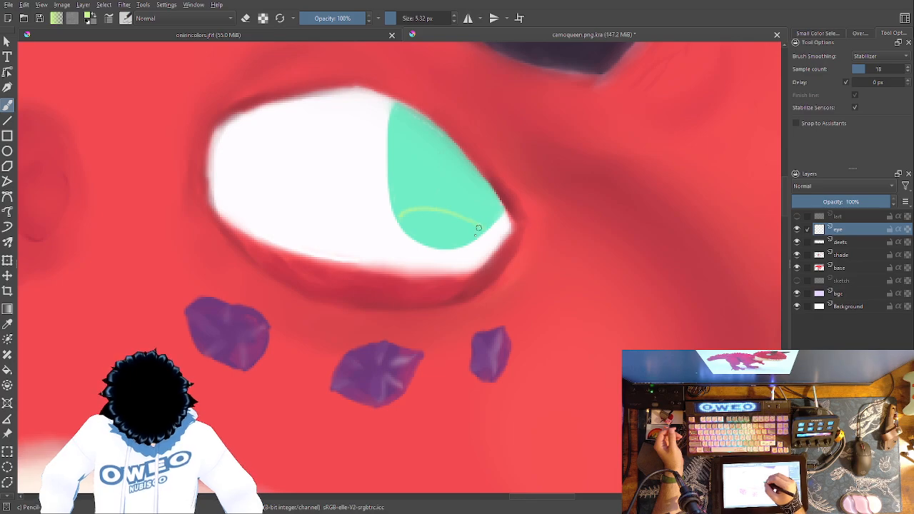
mouse_move(457, 248)
mouse_down()
mouse_move(427, 245)
mouse_move(402, 225)
mouse_move(410, 208)
mouse_up()
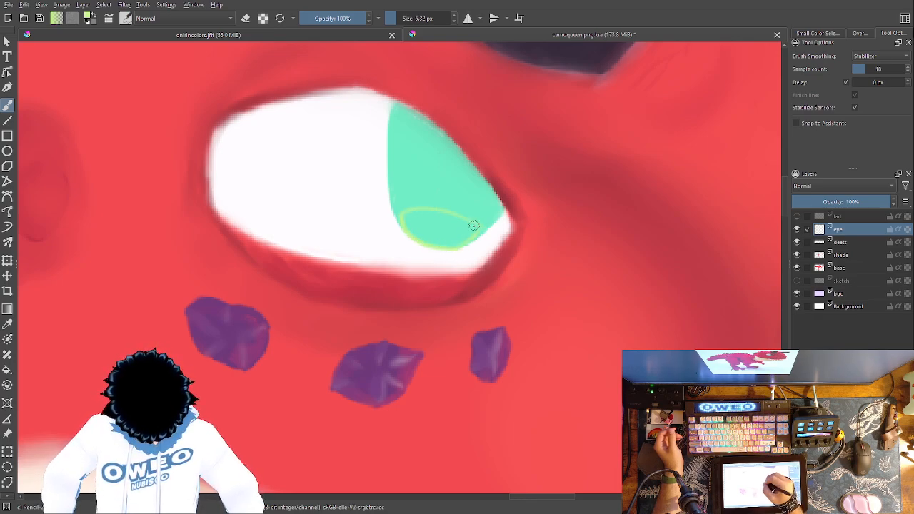
Fill the oval outline at the base of the iris with lime green and return to the brush.
key(f)
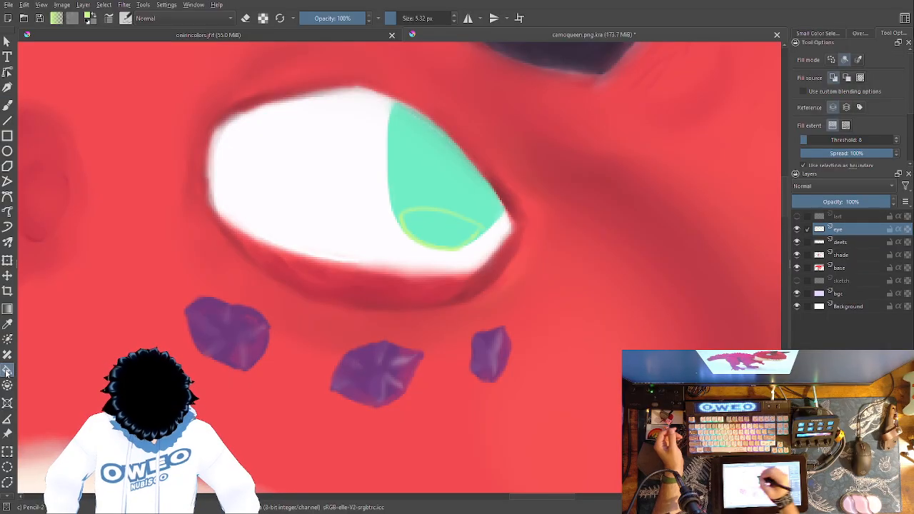
click(446, 234)
click(9, 105)
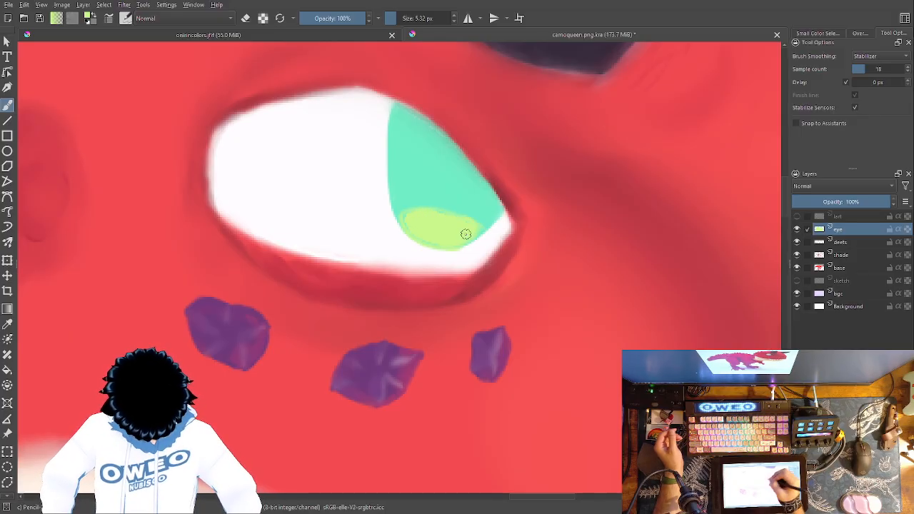
Sample the dark teal iris rim in the onirincolors.jfif reference and outline the dinosaur's whole iris with it.
key(ctrl+Tab)
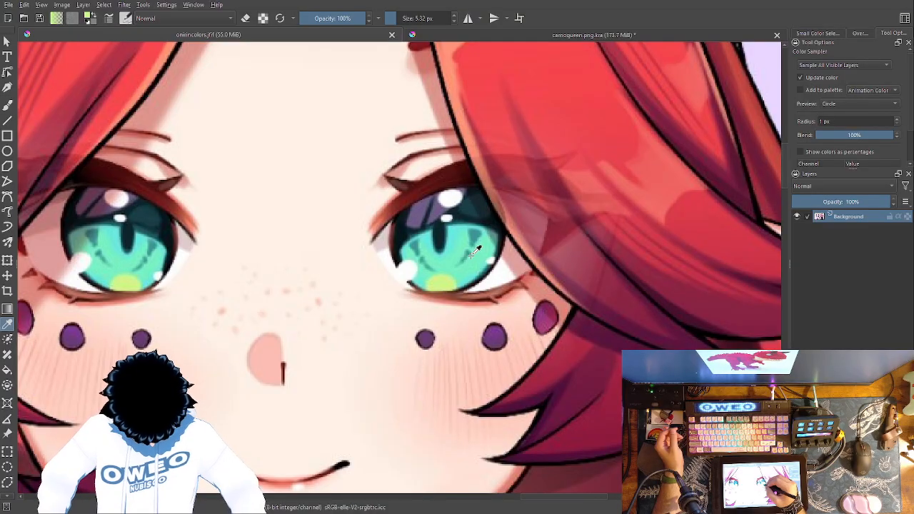
click(497, 248)
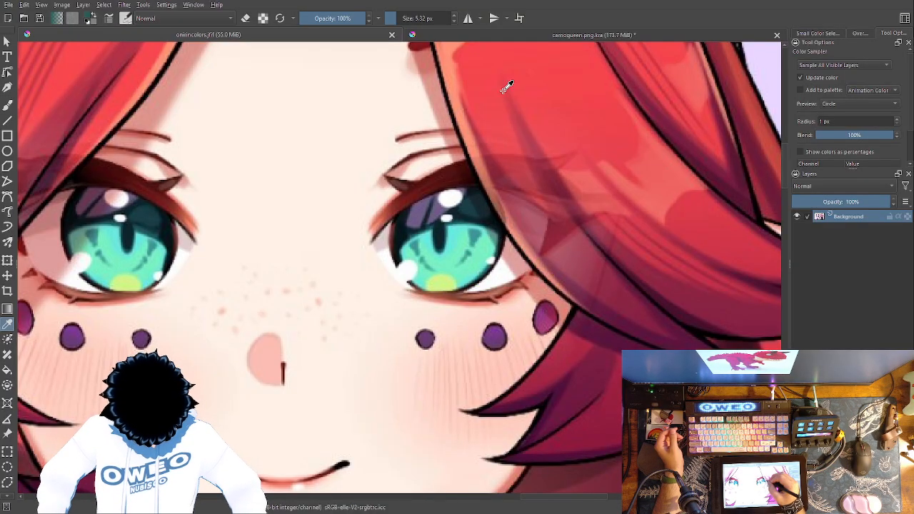
key(ctrl+Tab)
key(b)
mouse_move(388, 142)
mouse_down()
mouse_move(392, 113)
mouse_move(386, 153)
mouse_up()
drag(391, 105, 384, 172)
drag(386, 132, 388, 208)
mouse_move(385, 164)
mouse_down()
mouse_move(383, 194)
mouse_move(400, 229)
mouse_up()
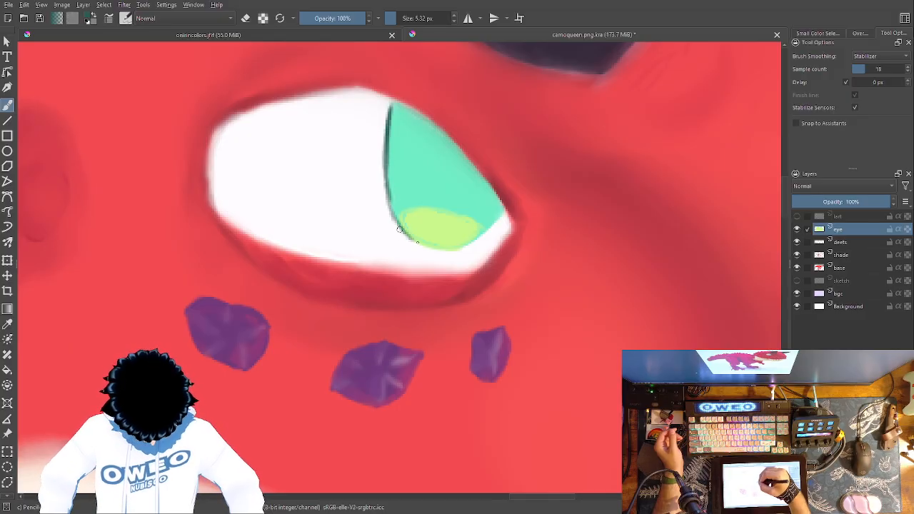
mouse_move(503, 210)
mouse_down()
mouse_move(475, 240)
mouse_move(486, 234)
mouse_move(453, 245)
mouse_move(469, 243)
mouse_move(418, 244)
mouse_move(392, 205)
mouse_move(390, 139)
mouse_up()
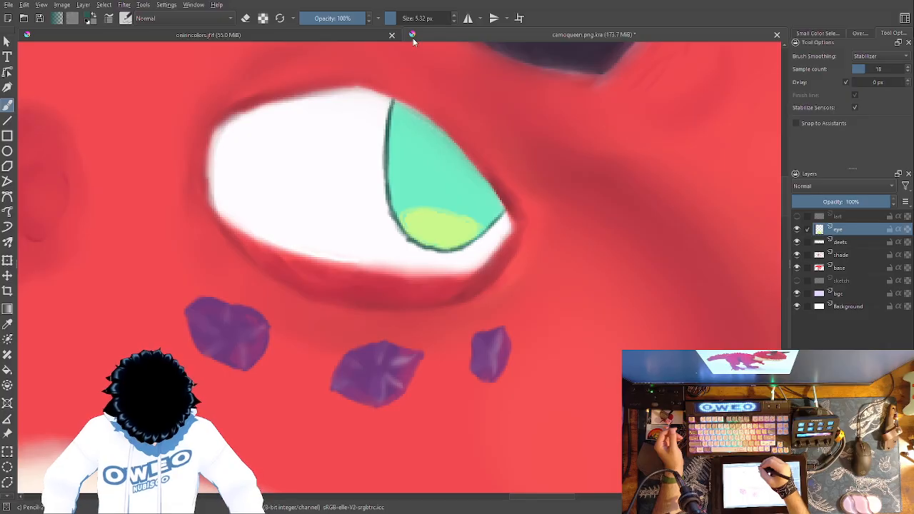
Sample the near-black from the reference eye and draw a slanted line across the upper iris, closing the band along the eyelid edge.
click(369, 33)
key(p)
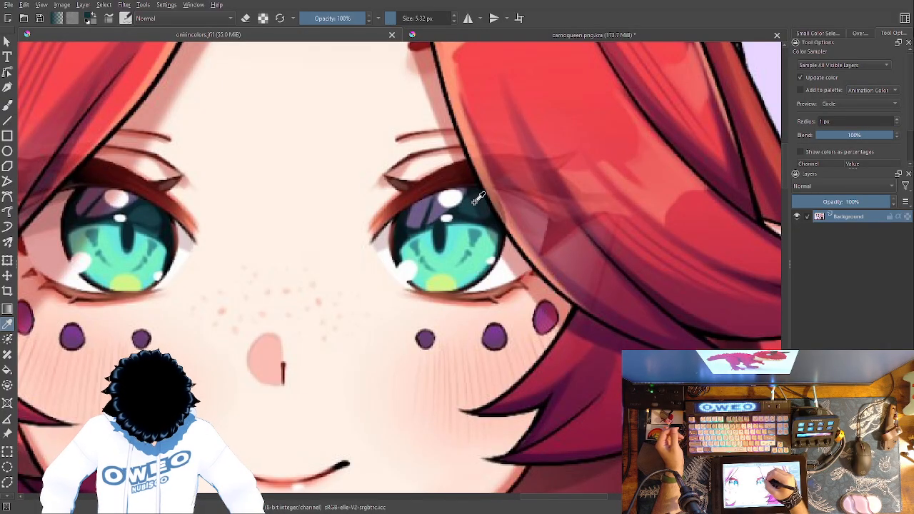
click(501, 33)
click(343, 34)
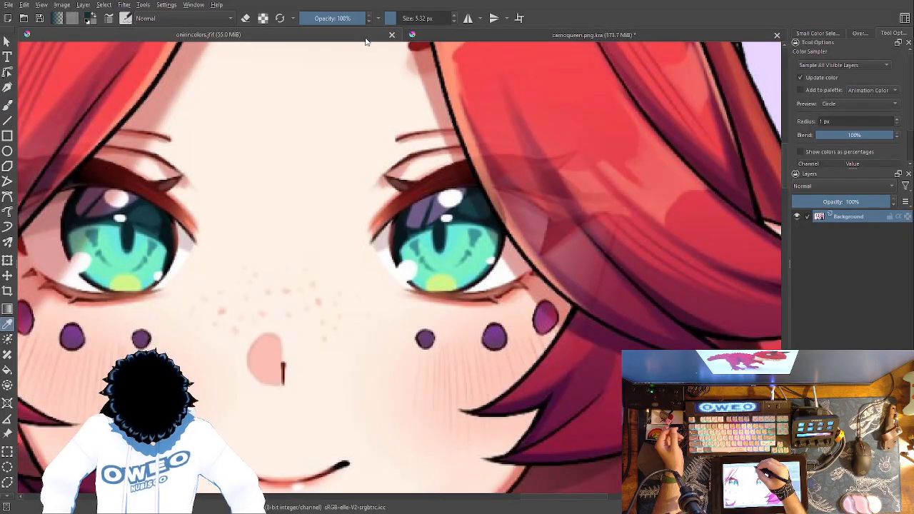
click(454, 35)
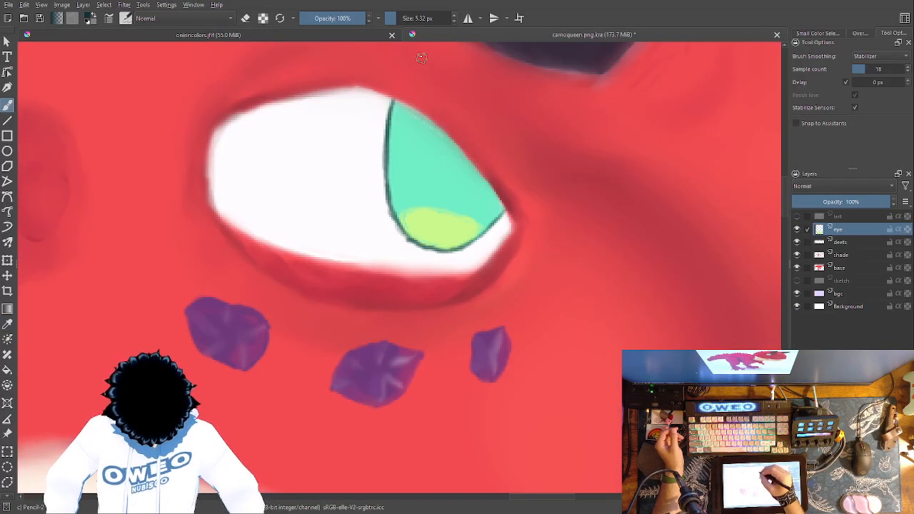
click(370, 35)
key(b)
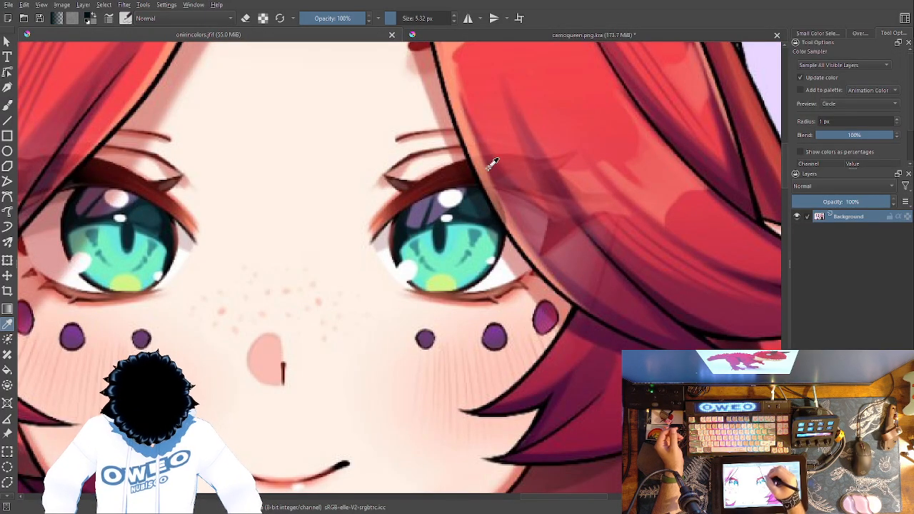
click(487, 33)
drag(392, 132, 480, 181)
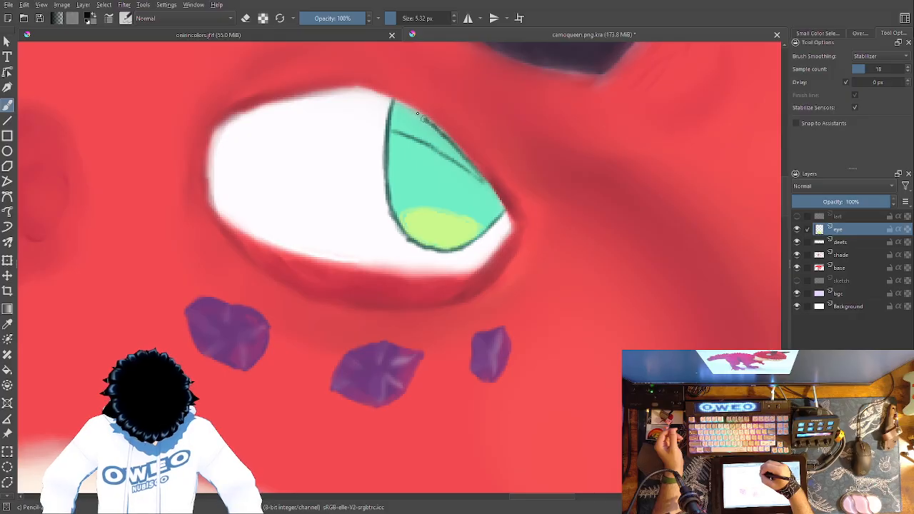
drag(430, 125, 462, 155)
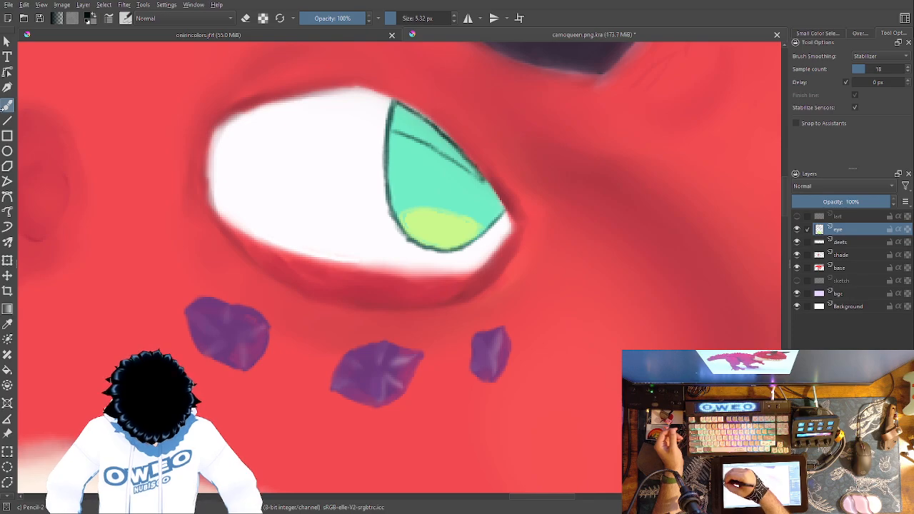
Fill the band between the slanted line and the upper eyelid with the near-black colour.
click(7, 369)
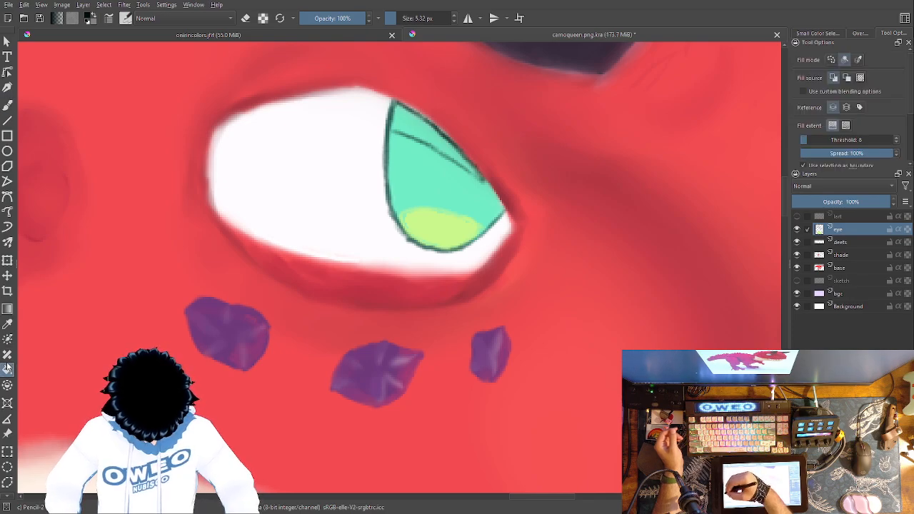
click(430, 137)
key(b)
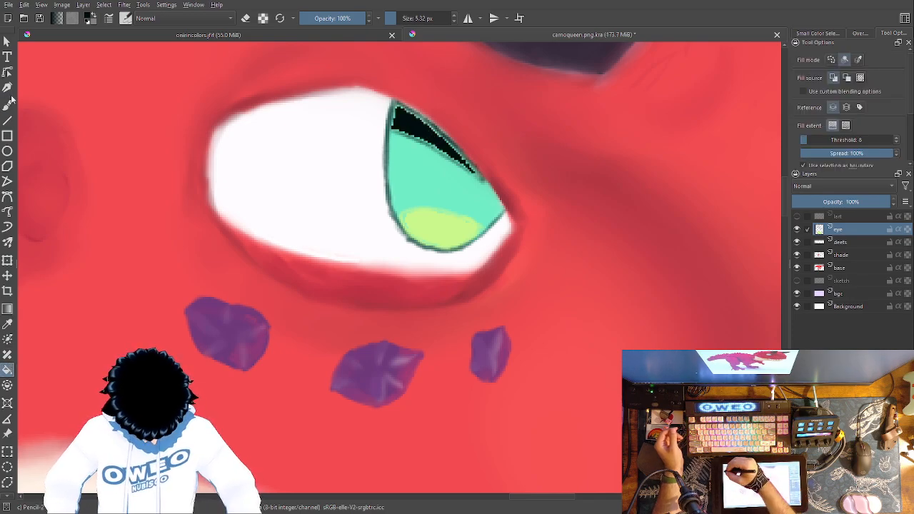
Sample the dark teal of the reference's upper iris and paint it over the wide inner end of the black band.
click(274, 32)
key(p)
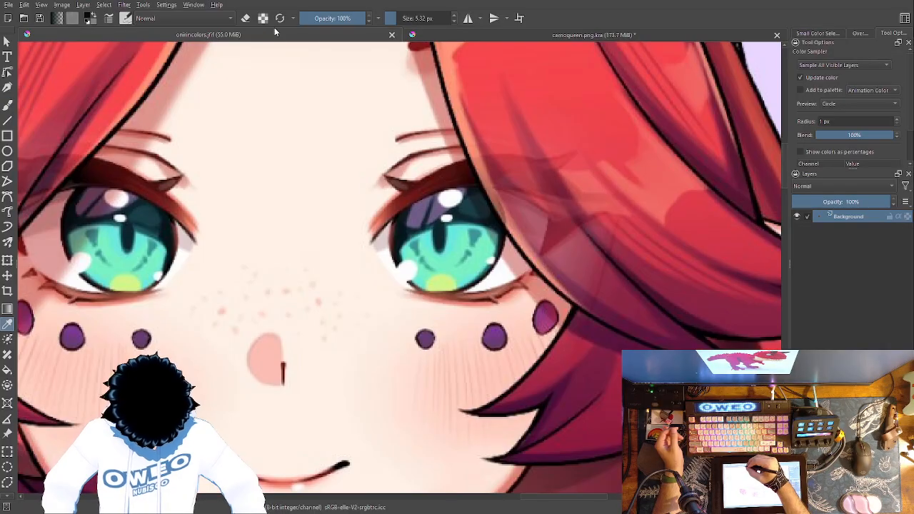
click(474, 202)
key(ctrl+Tab)
key(b)
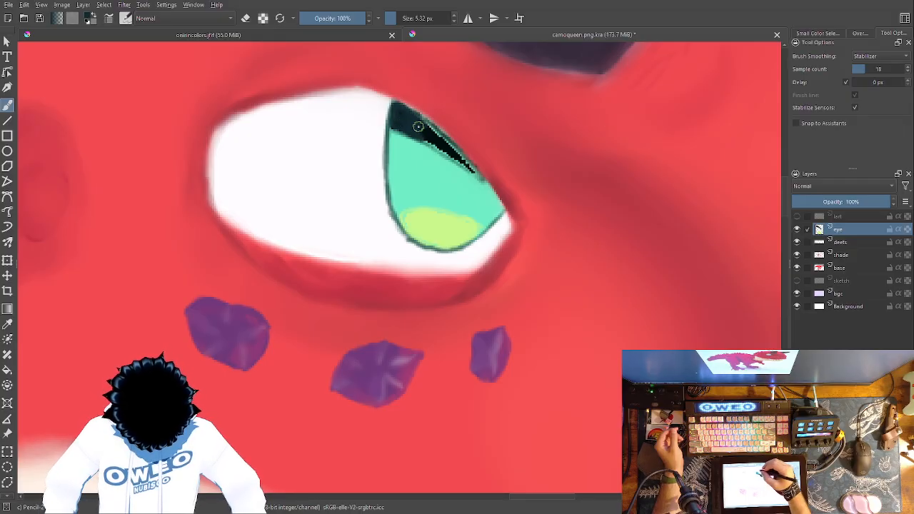
Sample the muted purple from the reference eye's upper iris and paint it over the narrow outer end of the black band.
click(303, 37)
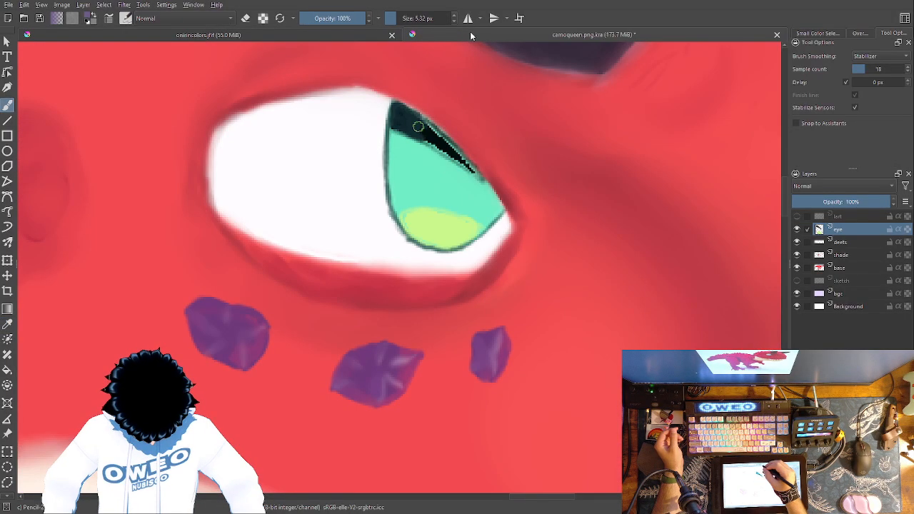
click(463, 37)
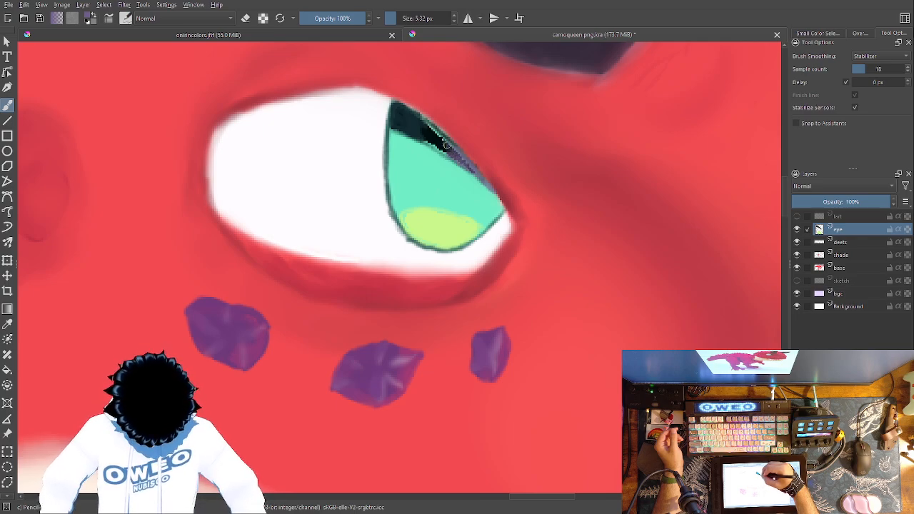
Smooth the teal, black and purple transitions in the upper iris band using the Blender Blur brush at 8.60 px.
right_click(278, 157)
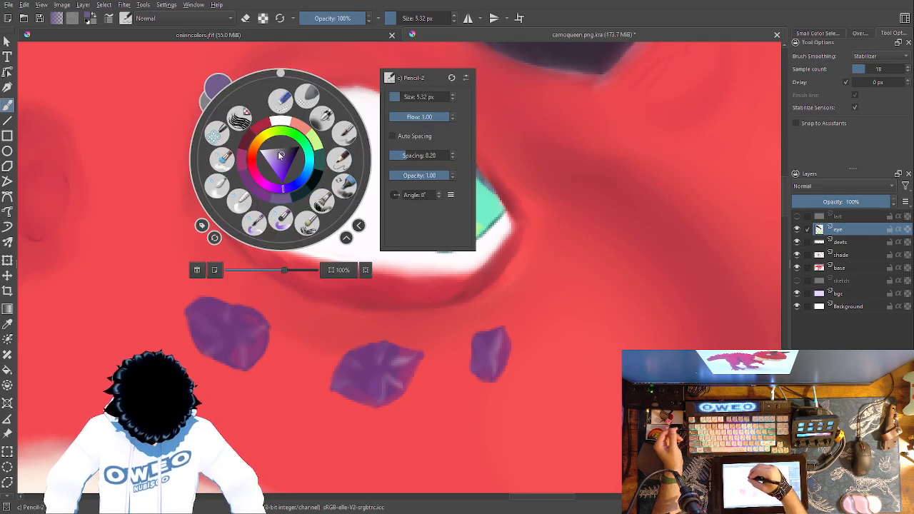
click(217, 186)
right_click(425, 136)
drag(558, 80, 544, 80)
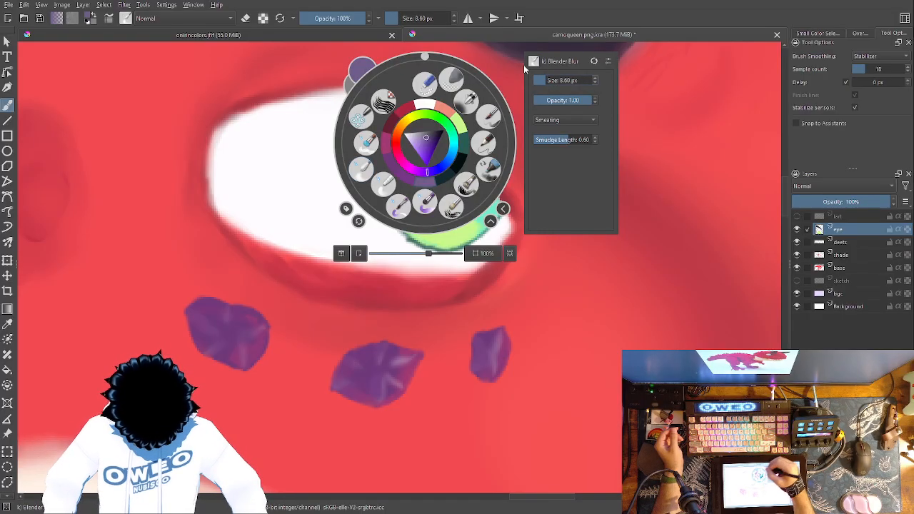
click(303, 151)
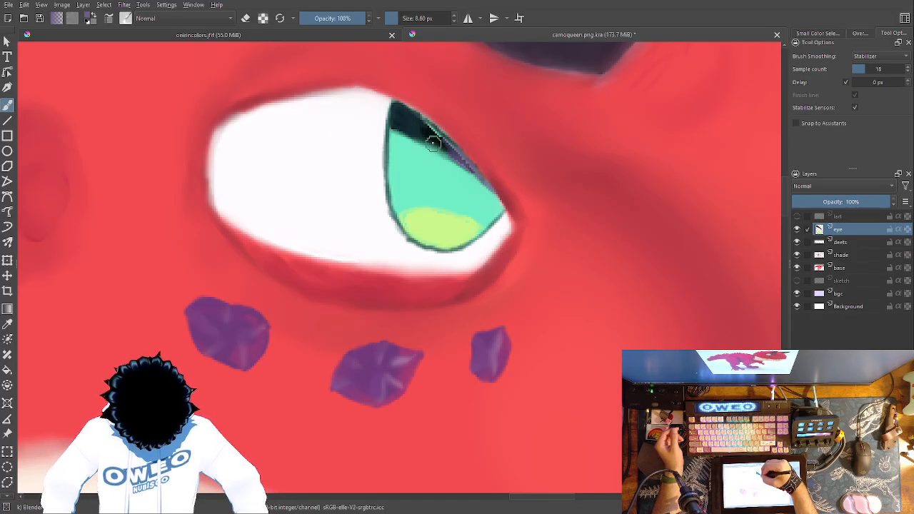
mouse_move(434, 136)
mouse_down()
mouse_move(466, 167)
mouse_move(395, 102)
mouse_up()
Sample the white eye highlight in the reference and paint a small highlight on the dark band with the Pencil-2 brush.
key(p)
click(314, 34)
click(454, 198)
click(469, 33)
key(b)
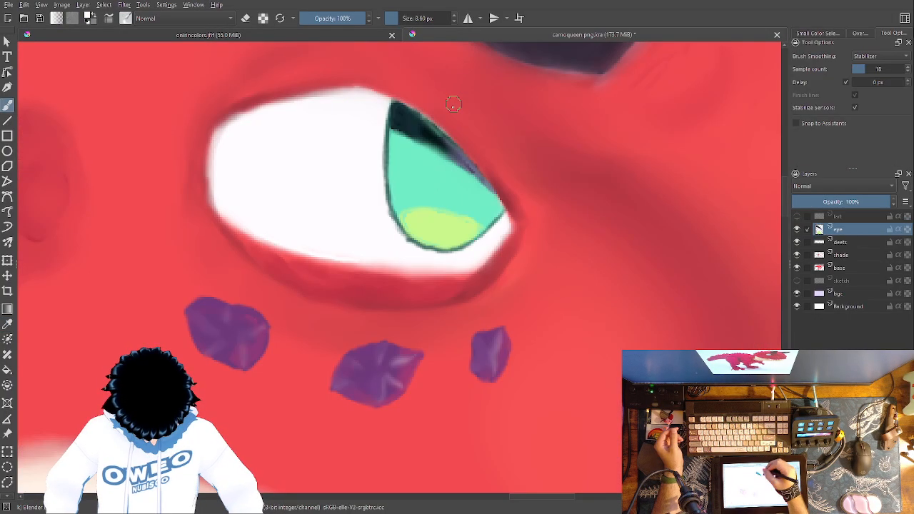
right_click(434, 139)
click(498, 143)
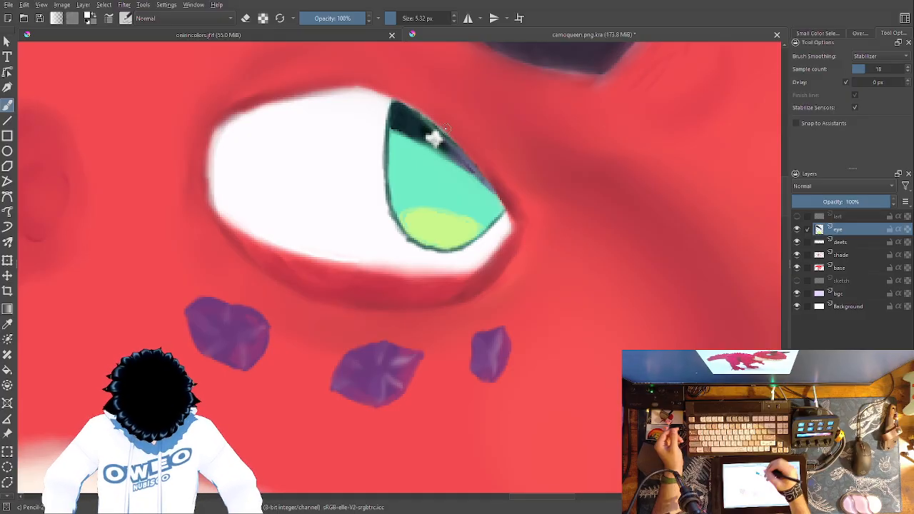
Sample the dark pupil colour from the reference and try outlining a curved slit pupil below the highlight.
click(318, 35)
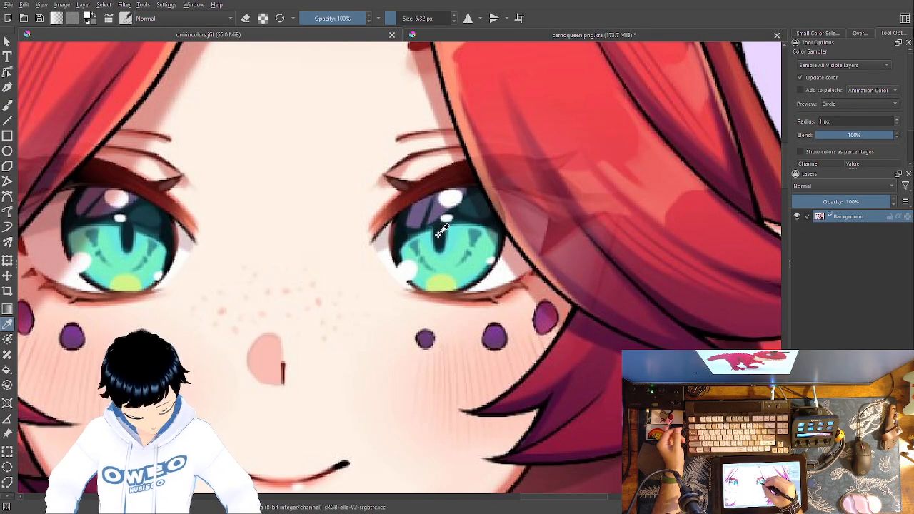
click(496, 36)
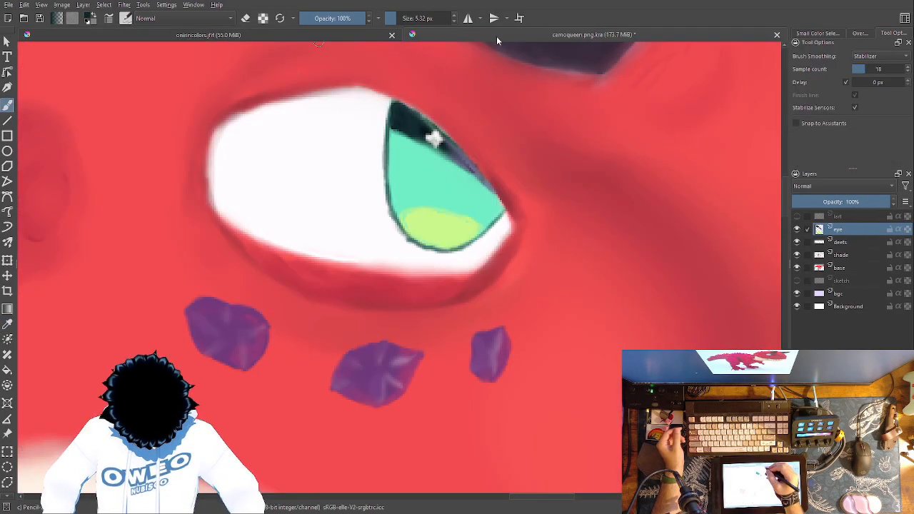
right_click(459, 212)
click(521, 212)
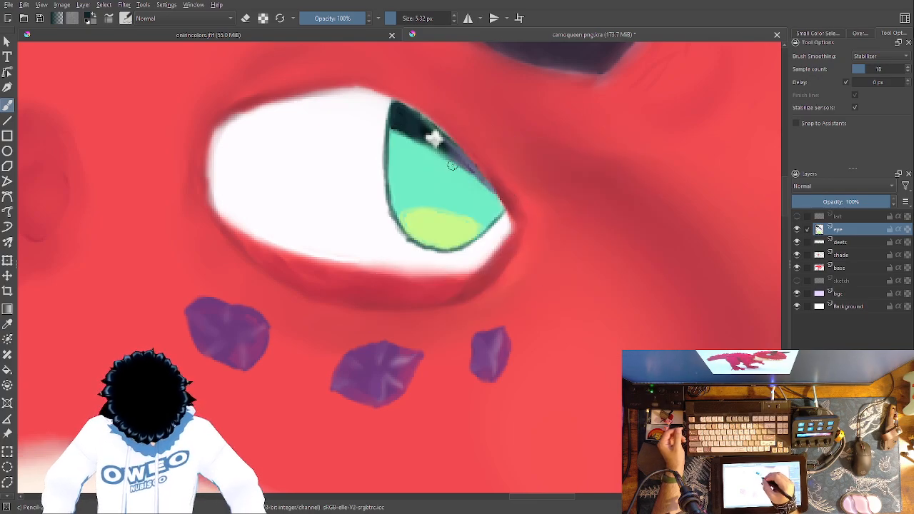
mouse_move(450, 159)
mouse_down()
mouse_move(436, 212)
mouse_move(459, 187)
mouse_move(459, 154)
mouse_up()
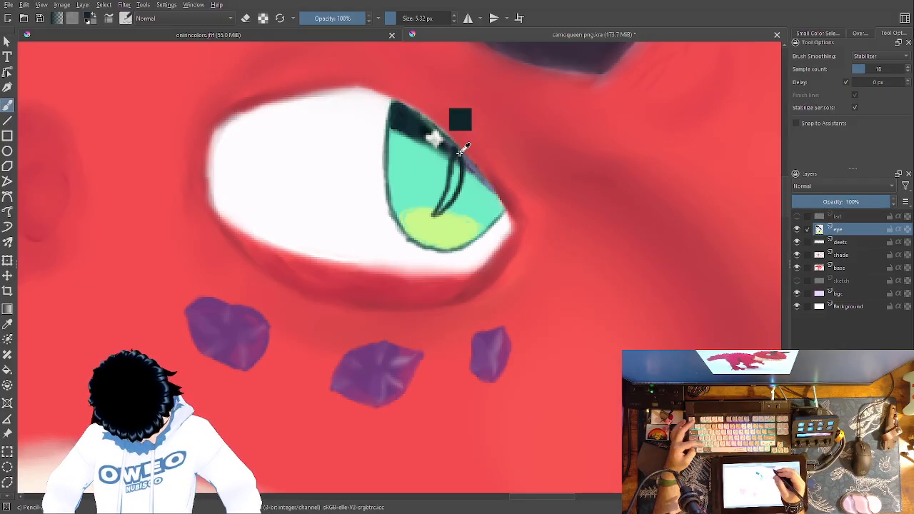
key(ctrl+z)
key(ctrl+z)
Draw a solid curved slit pupil from the dark band into the lime patch, widen it, and check it against the whole head.
mouse_move(435, 218)
mouse_down()
mouse_move(449, 151)
mouse_move(433, 214)
mouse_up()
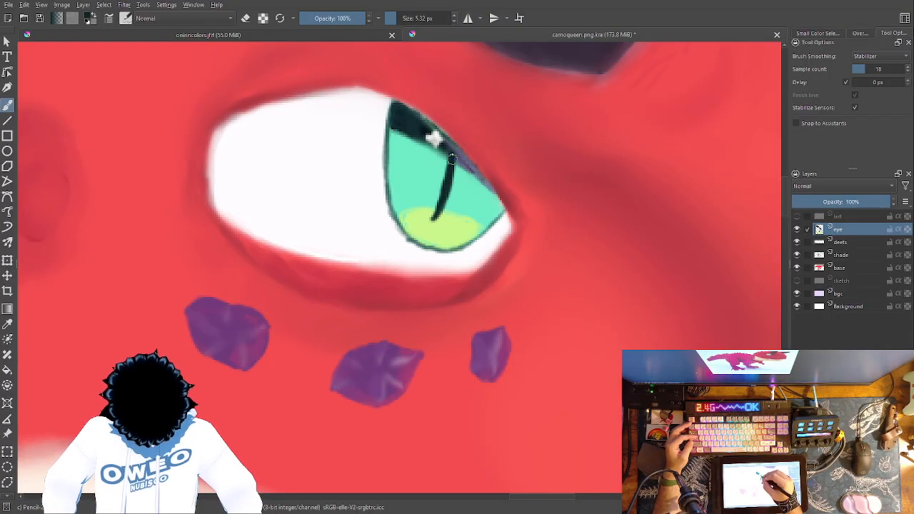
mouse_move(449, 148)
mouse_down()
mouse_move(456, 190)
mouse_move(436, 217)
mouse_up()
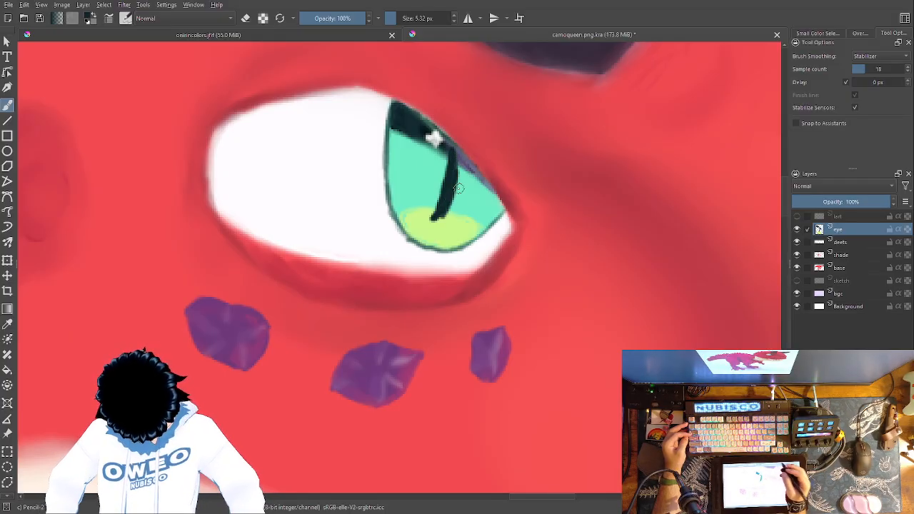
key(minus)
key(minus)
key(minus)
key(minus)
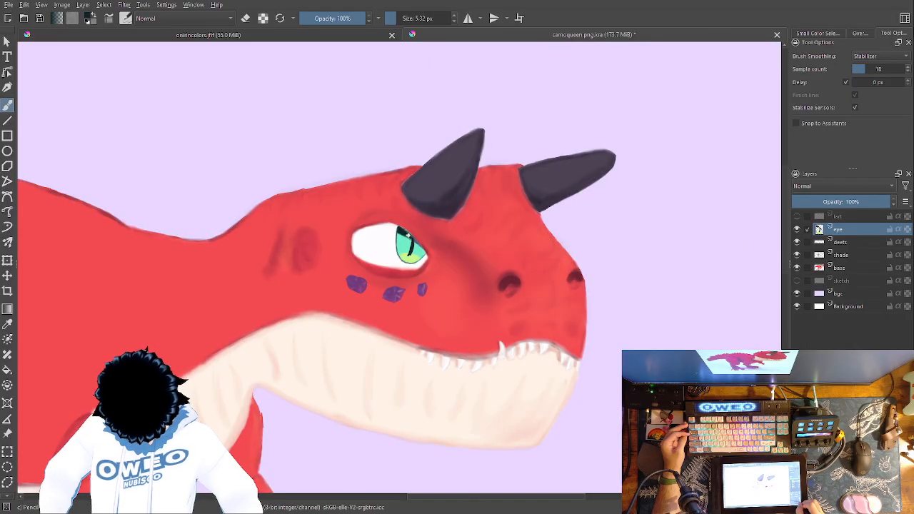
key(plus)
key(plus)
key(plus)
key(plus)
Undo the pupil-widening strokes and redraw the pupil as a broader curved slit ending in the lime patch.
key(ctrl+z)
key(ctrl+z)
key(ctrl+z)
key(ctrl+z)
key(ctrl+z)
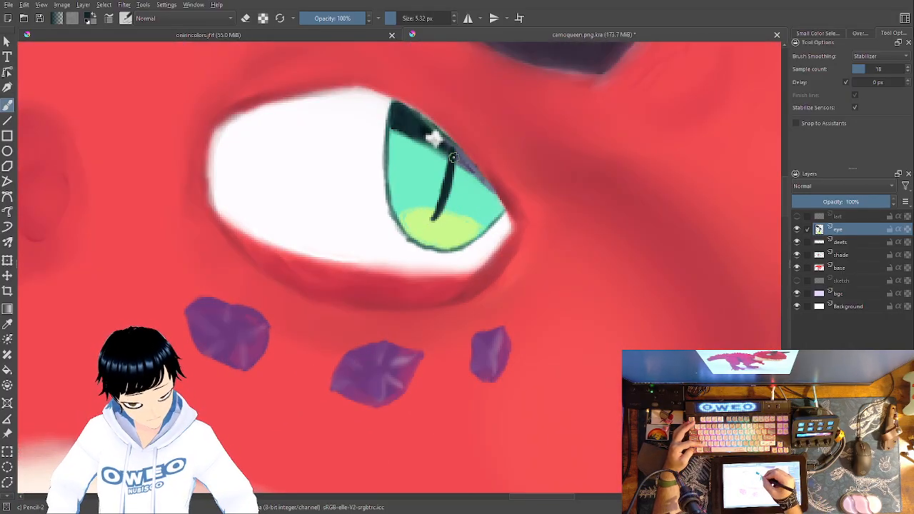
mouse_move(454, 152)
mouse_down()
mouse_move(442, 207)
mouse_move(424, 226)
mouse_move(451, 147)
mouse_move(429, 222)
mouse_up()
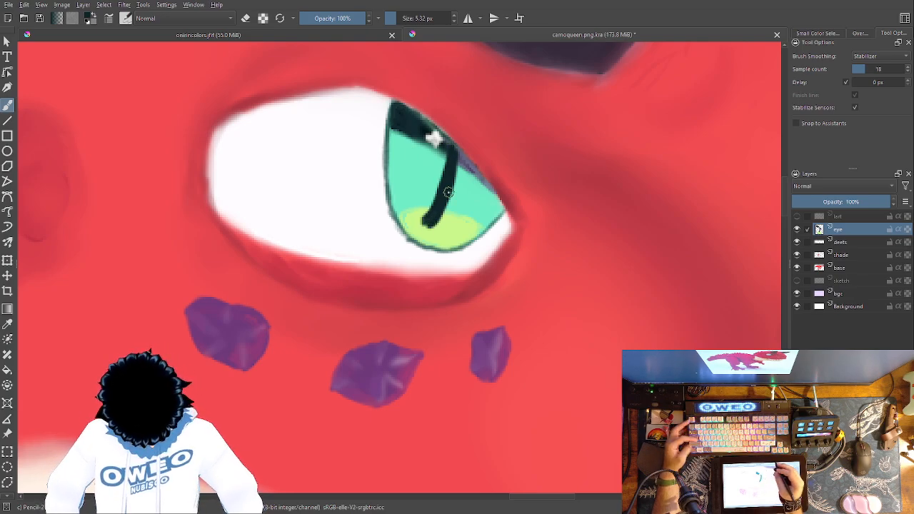
key(ctrl+z)
key(ctrl+z)
key(ctrl+shift+z)
key(ctrl+z)
key(ctrl+z)
mouse_move(437, 219)
mouse_down()
mouse_move(461, 148)
mouse_move(454, 195)
mouse_move(435, 218)
mouse_move(451, 149)
mouse_move(436, 220)
mouse_move(452, 143)
mouse_up()
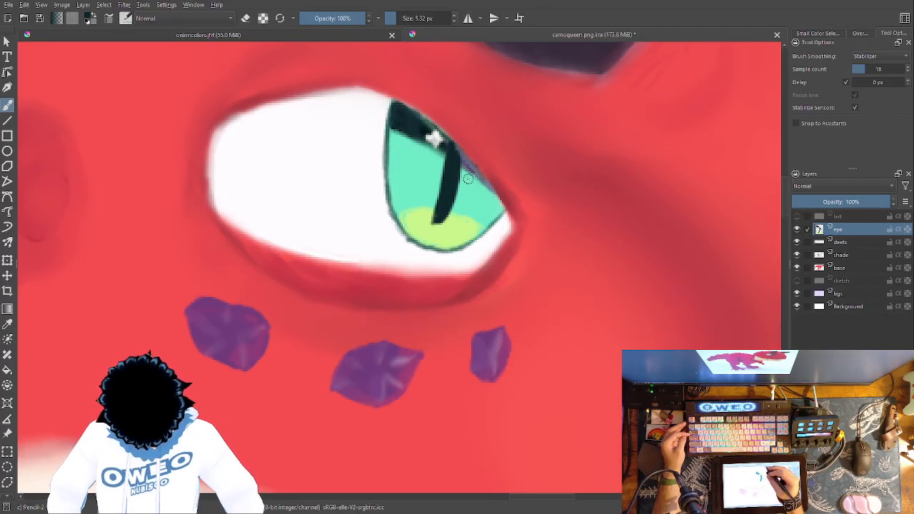
Sample the light teal beside the reference pupil and touch up the edges of the dinosaur's slit pupil with it.
key(p)
click(330, 34)
click(451, 237)
key(b)
click(489, 40)
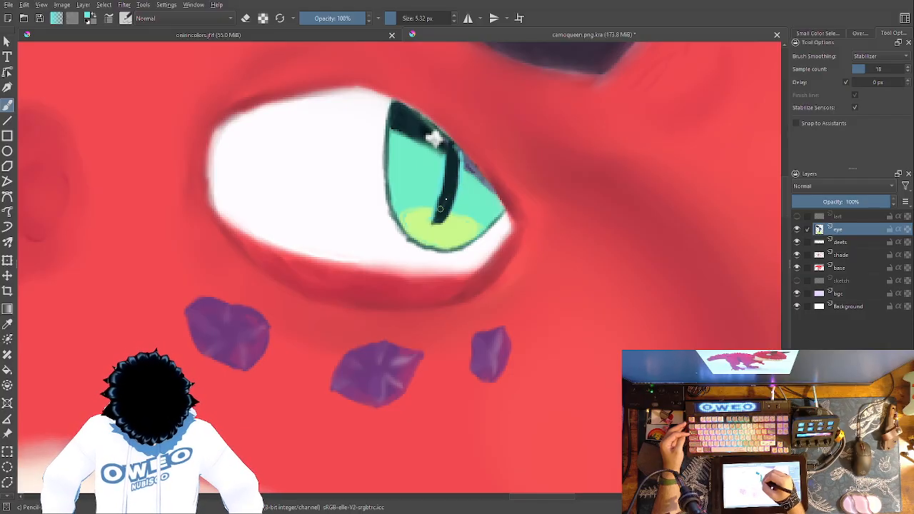
Sample the mid-teal from the reference iris and draw small vein-like marks on both sides of the pupil.
click(373, 34)
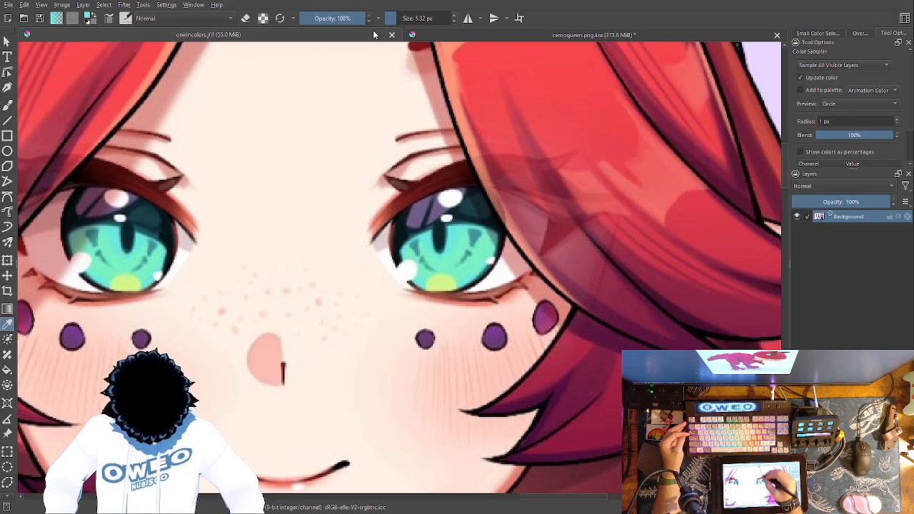
click(479, 227)
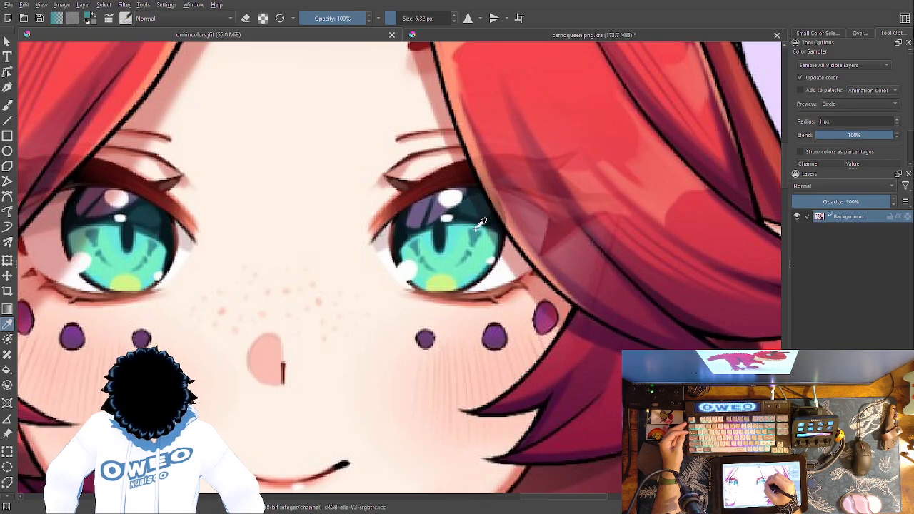
click(492, 35)
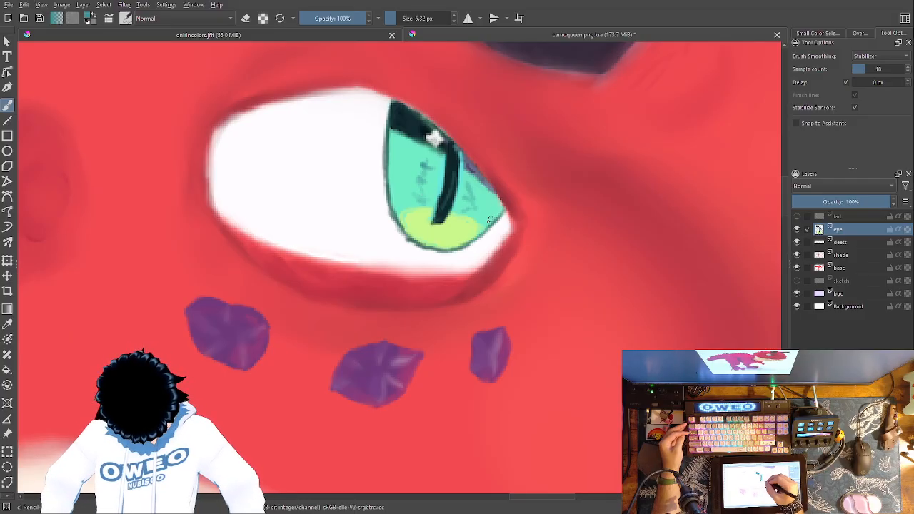
Sample the bright teal from the reference's lower iris and touch up the iris around the lime patch.
click(356, 37)
key(p)
click(473, 277)
click(536, 35)
key(b)
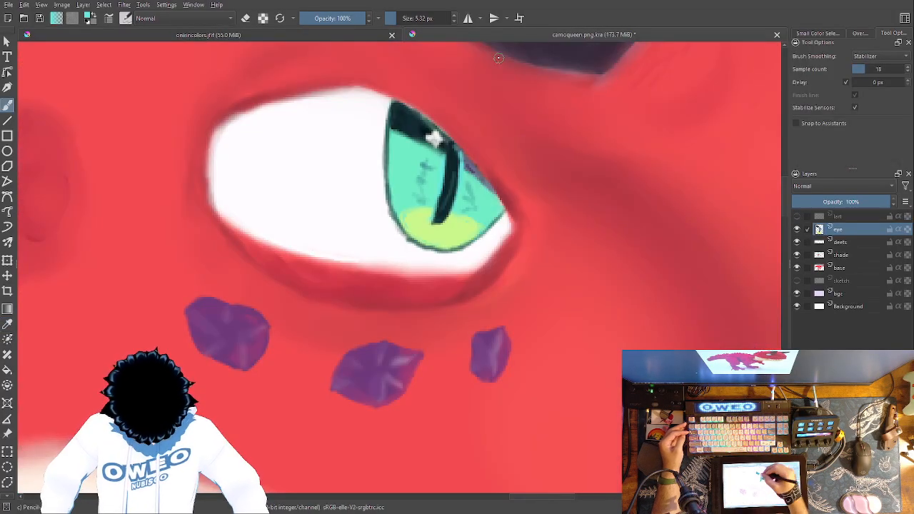
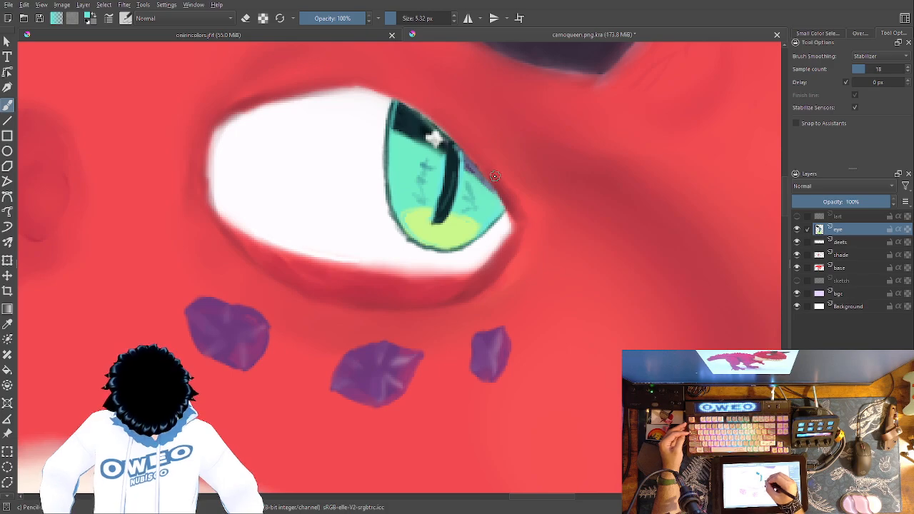
Sample white from the reference and add small highlights to the lower iris rim, the pupil and the lime patch.
click(377, 36)
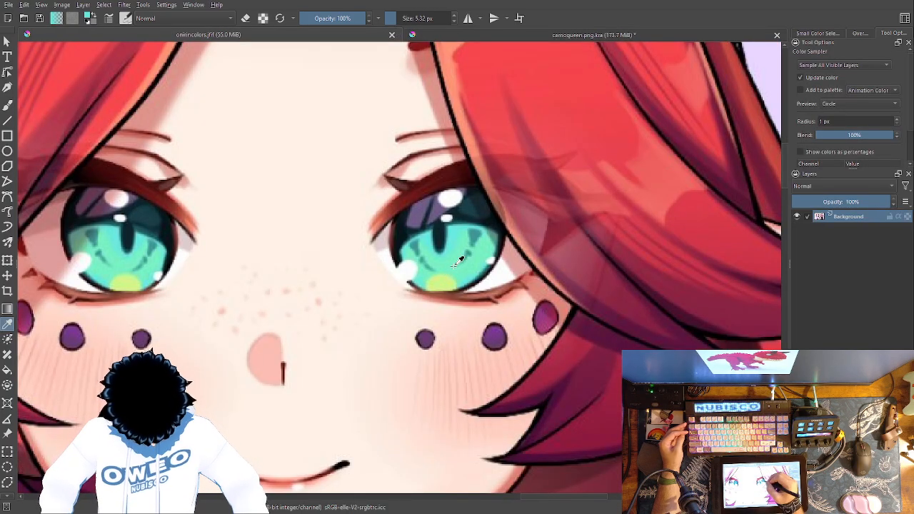
click(540, 34)
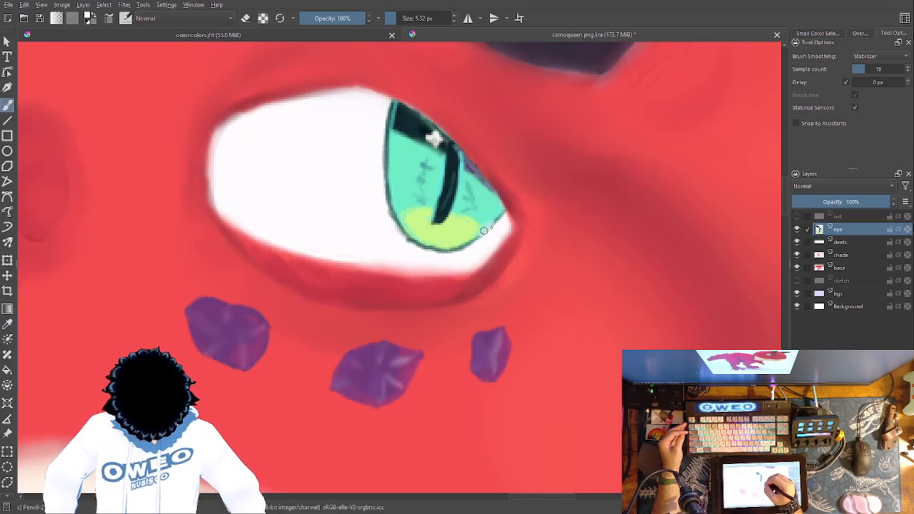
drag(389, 205, 391, 208)
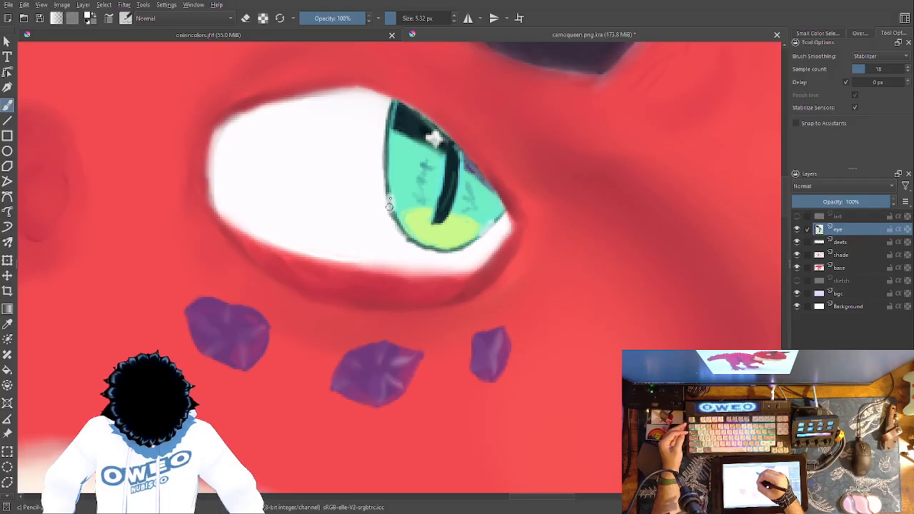
mouse_move(415, 174)
mouse_down()
mouse_move(451, 206)
mouse_move(452, 187)
mouse_move(439, 195)
mouse_move(444, 161)
mouse_move(439, 200)
mouse_move(450, 159)
mouse_move(441, 205)
mouse_up()
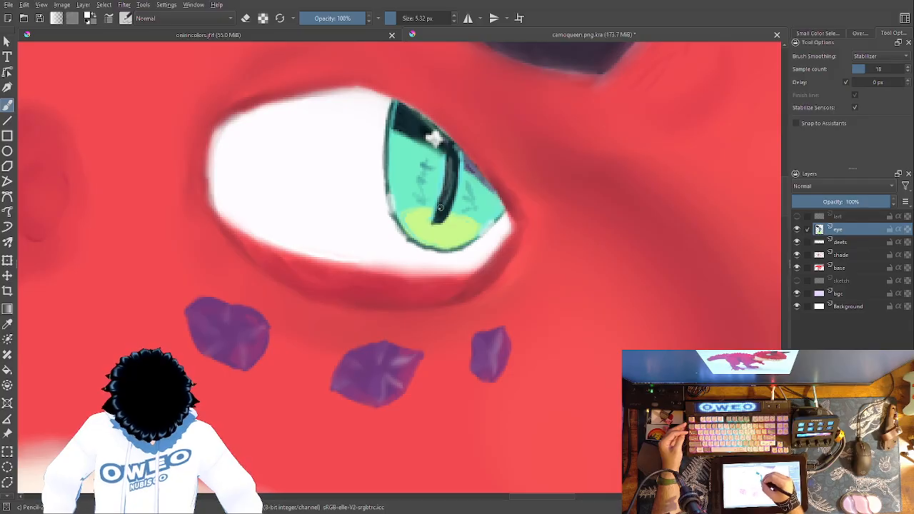
drag(450, 173, 438, 218)
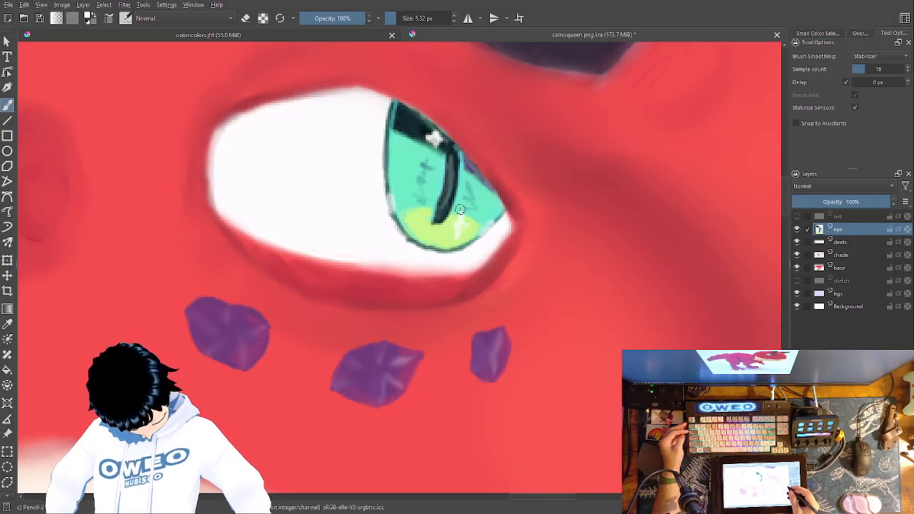
Soften the new white highlights and the pupil with the Blender Blur brush and check the eye against the whole head.
right_click(372, 143)
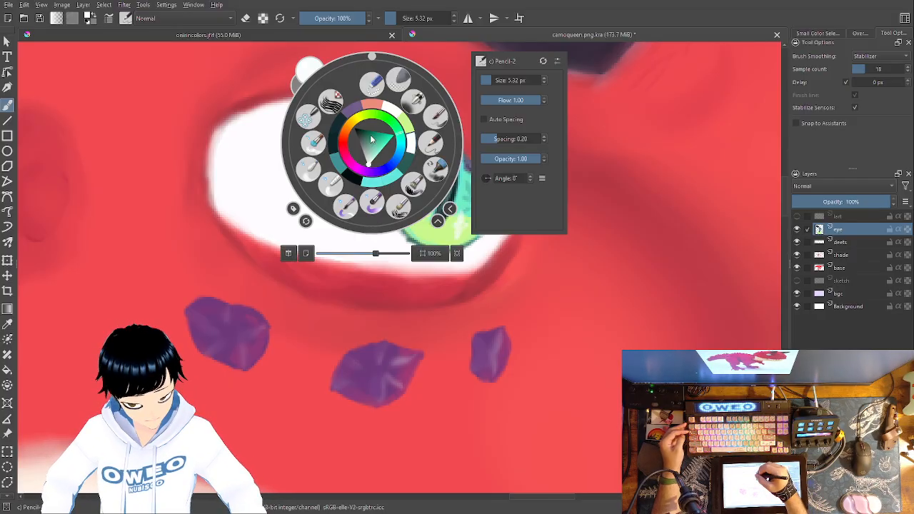
click(309, 170)
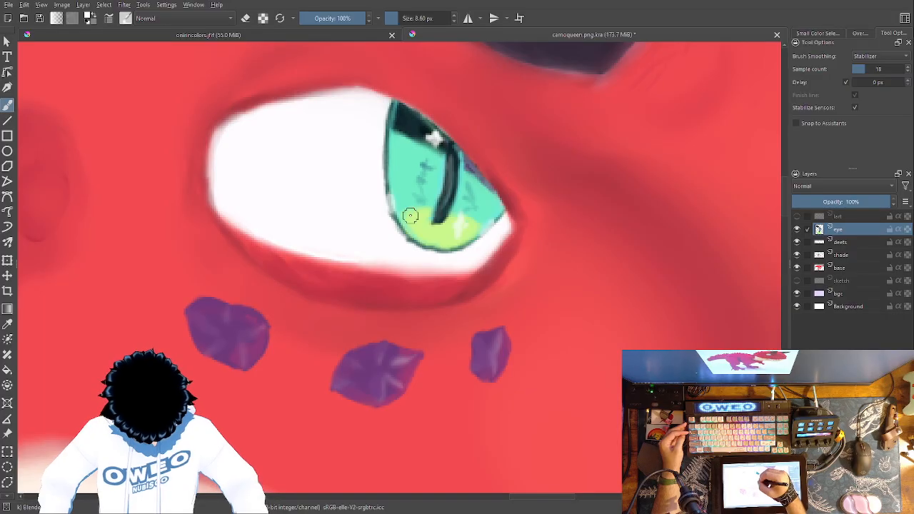
scroll(434, 139, down, 8)
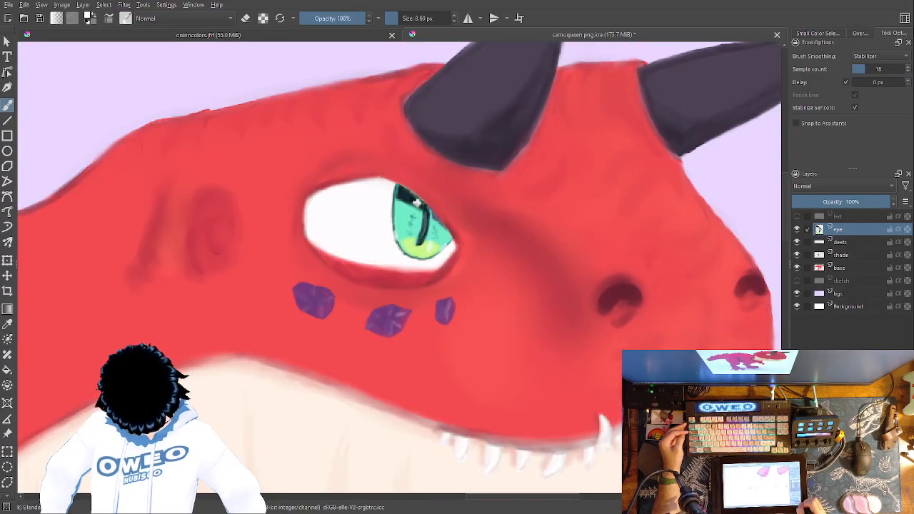
scroll(433, 139, up, 4)
scroll(398, 267, up, 5)
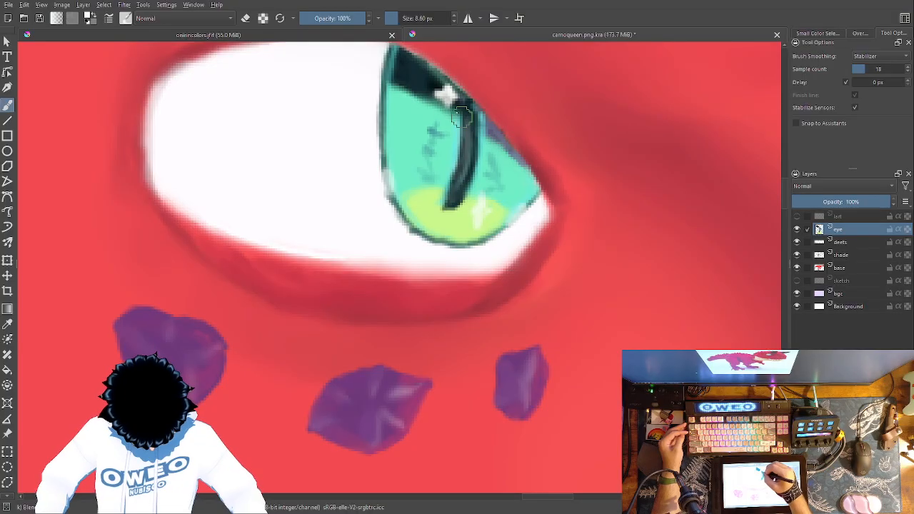
Switch to the Pencil-2 brush and add teal strokes along the edge of the dark area at the top of the iris.
right_click(414, 66)
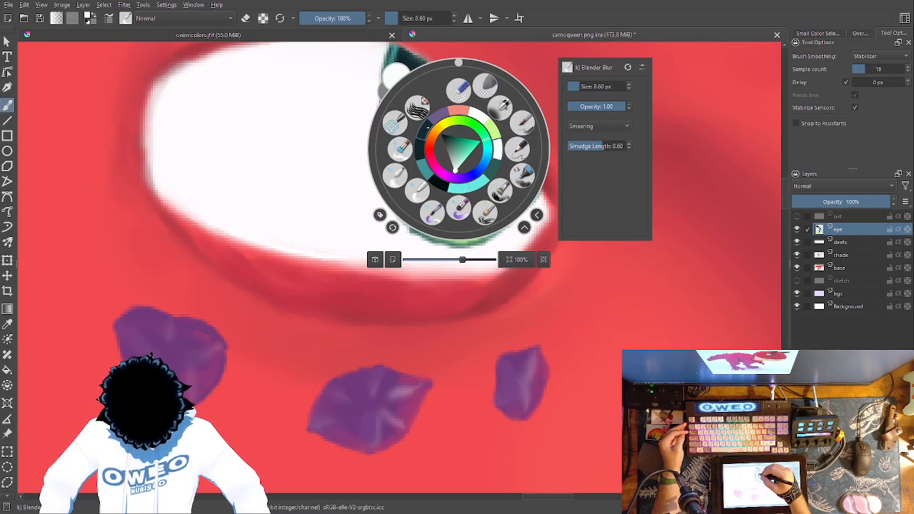
right_click(458, 154)
right_click(455, 142)
click(514, 143)
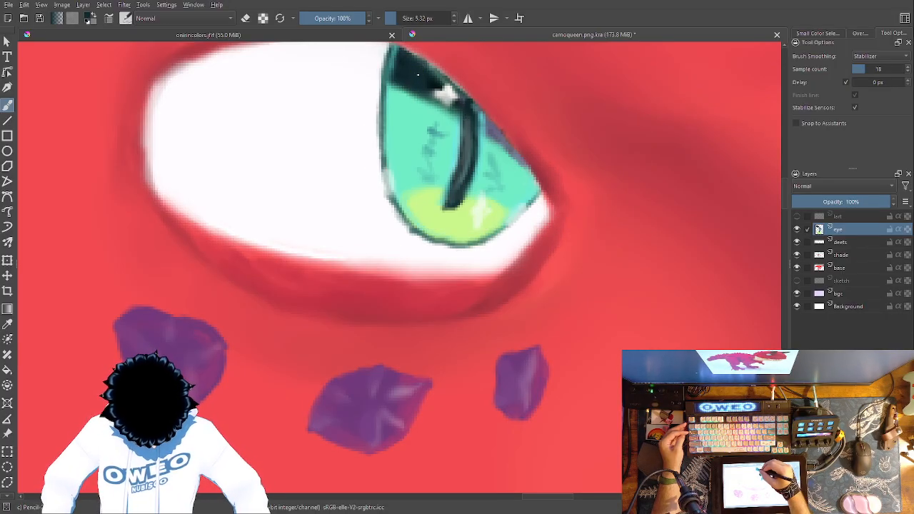
right_click(420, 145)
right_click(457, 161)
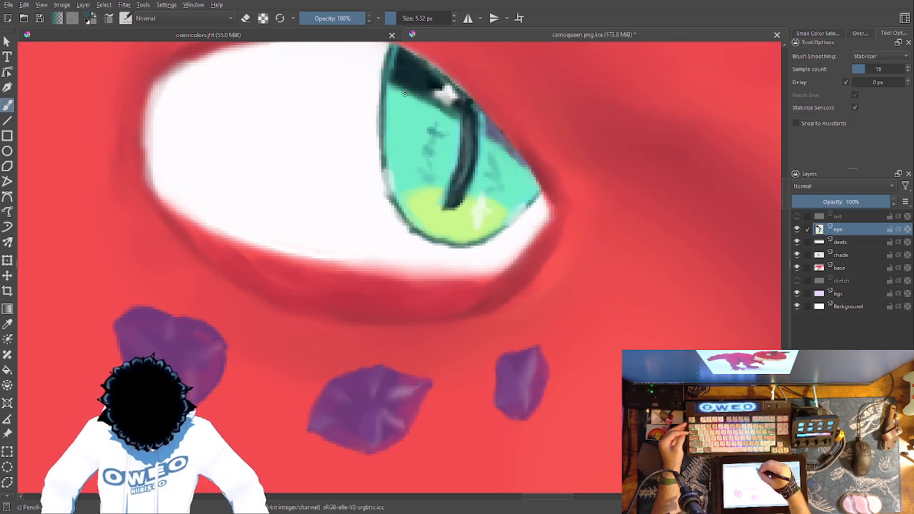
right_click(471, 146)
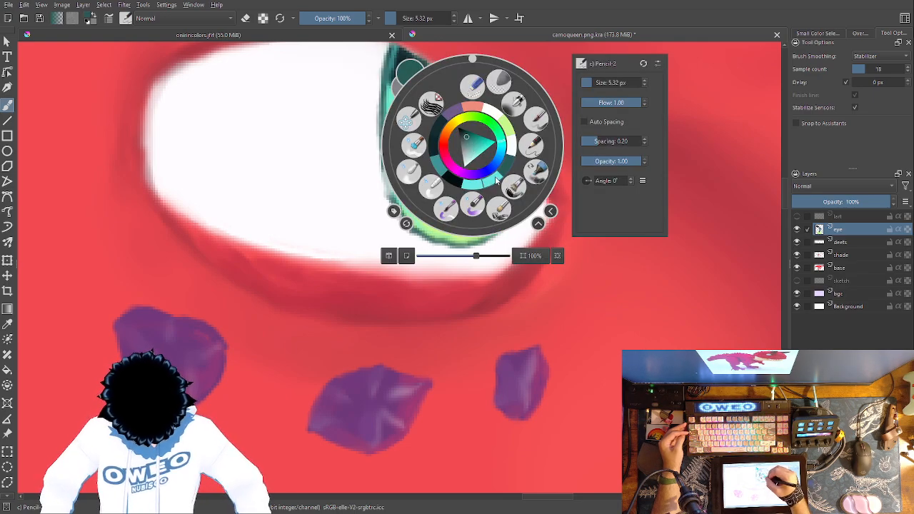
right_click(492, 180)
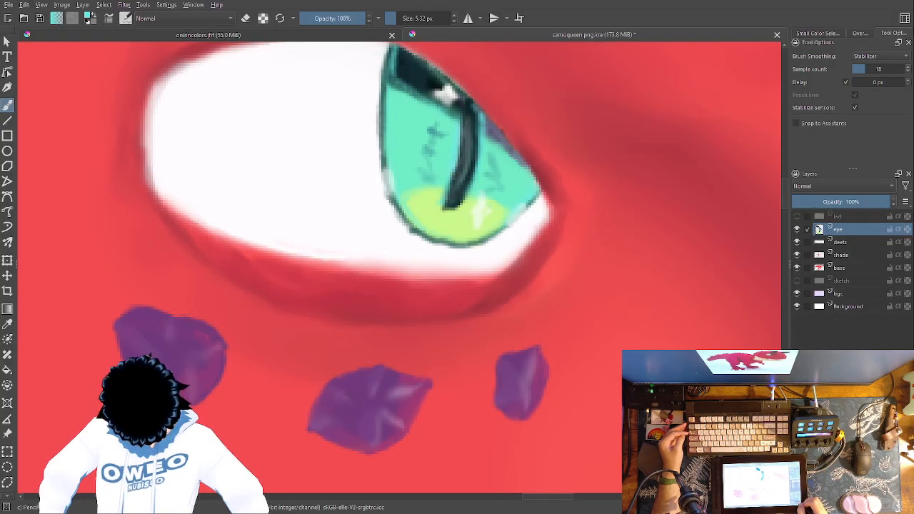
Examine how the eye reads against the whole dinosaur and up close.
key(ctrl+minus)
key(ctrl+minus)
key(ctrl+minus)
key(ctrl+minus)
key(ctrl+minus)
key(ctrl+minus)
key(ctrl+minus)
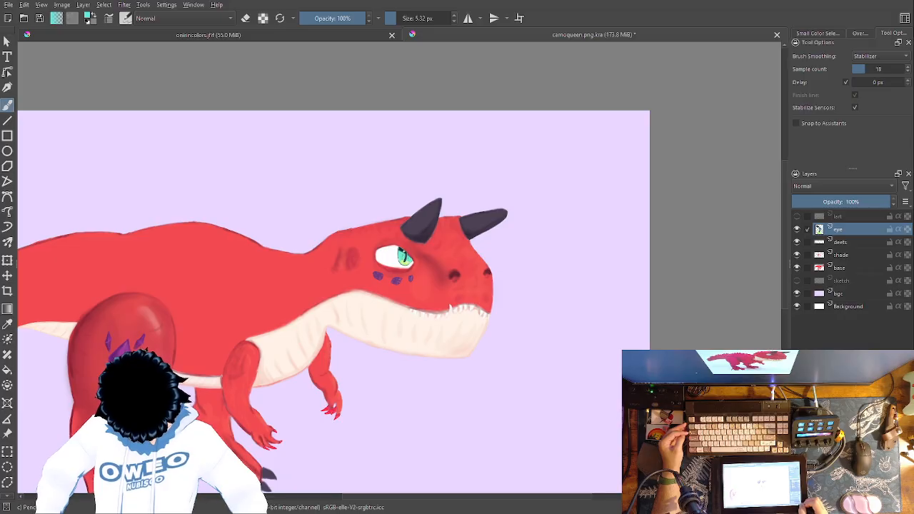
key(ctrl+plus)
key(ctrl+plus)
key(ctrl+plus)
key(ctrl+plus)
key(ctrl+plus)
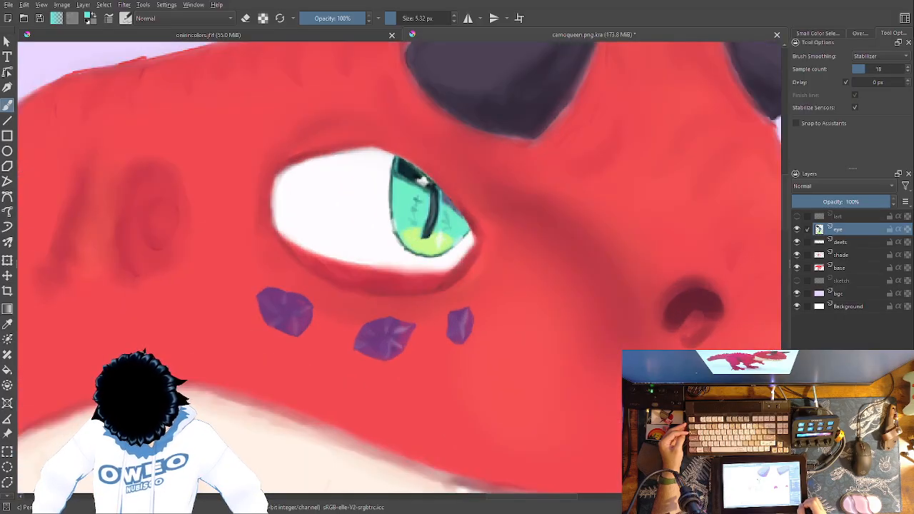
Sample the shaded eye-white colour from the reference and fill the front corner of the dinosaur's eye white with it.
click(371, 33)
click(388, 241)
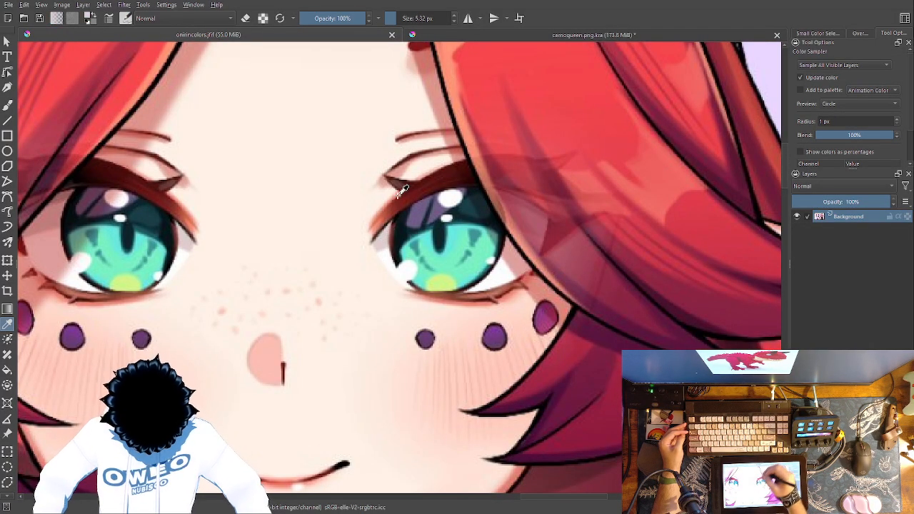
key(b)
key(ctrl+Tab)
drag(562, 330, 614, 370)
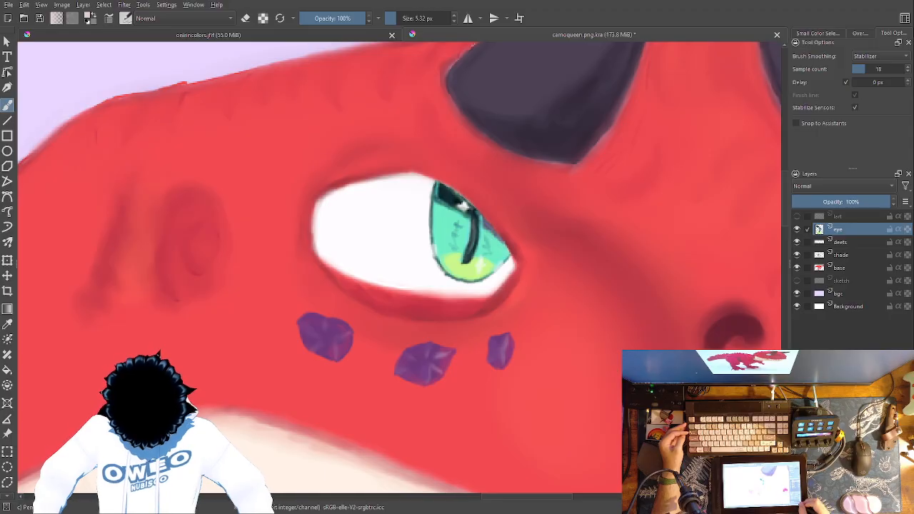
key(plus)
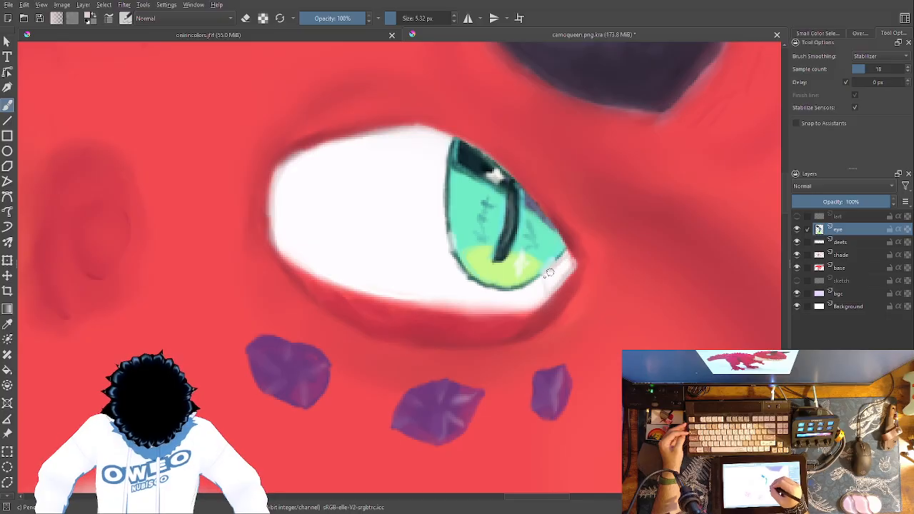
key(f)
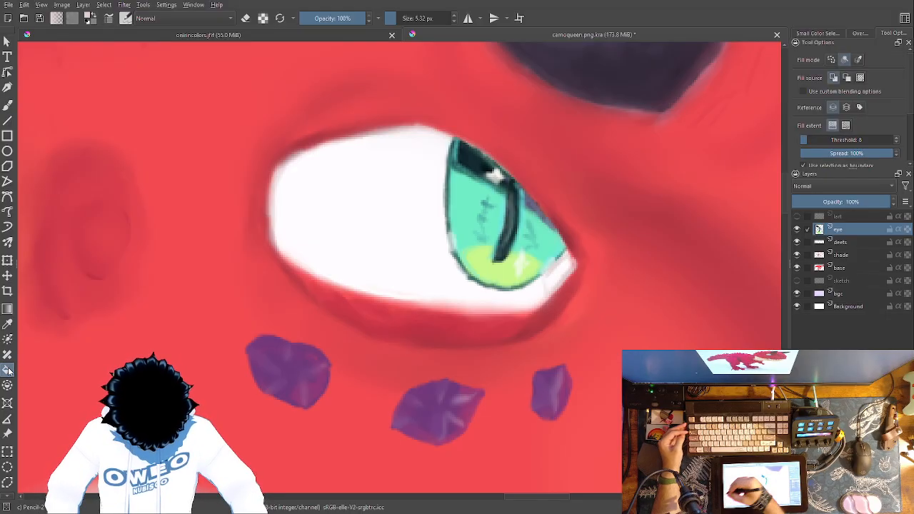
click(561, 271)
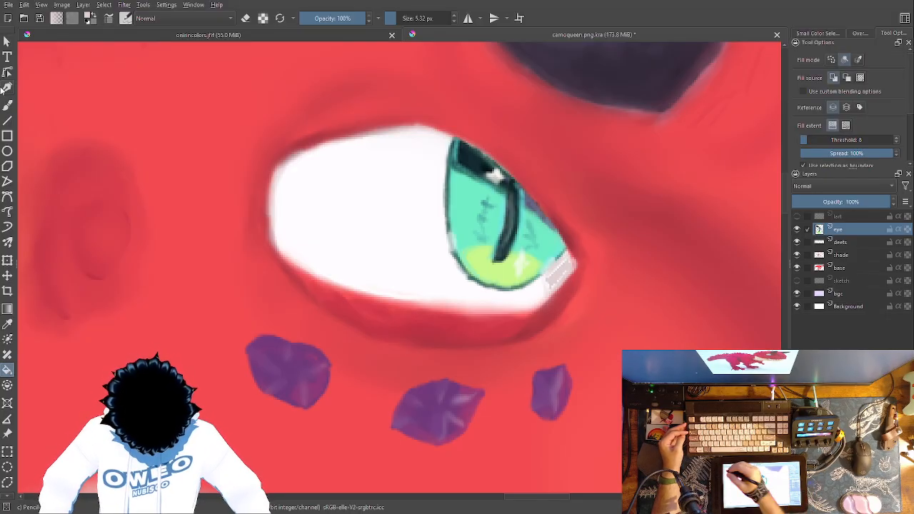
key(b)
drag(562, 264, 549, 290)
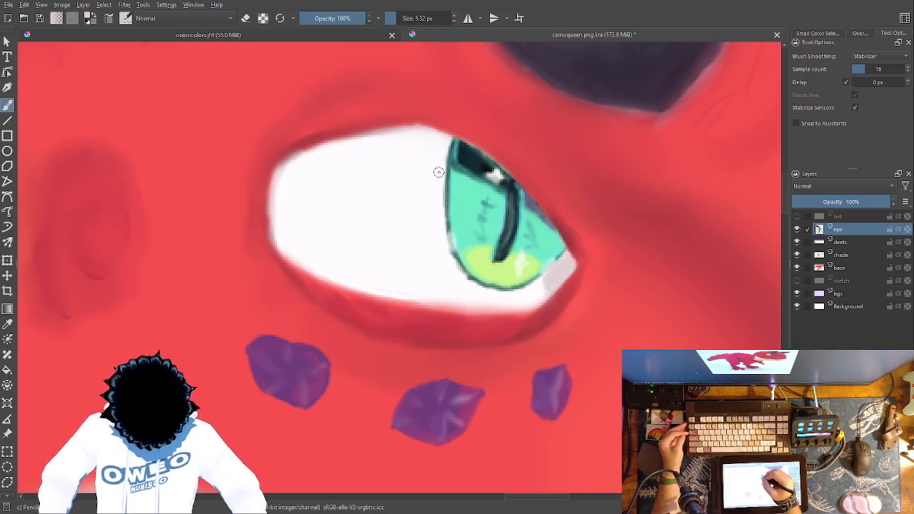
Outline a shadow band beneath the upper eyelid, fill it with the same pale grey and paint over the leftover gaps.
mouse_move(442, 165)
mouse_down()
mouse_move(393, 156)
mouse_move(282, 173)
mouse_up()
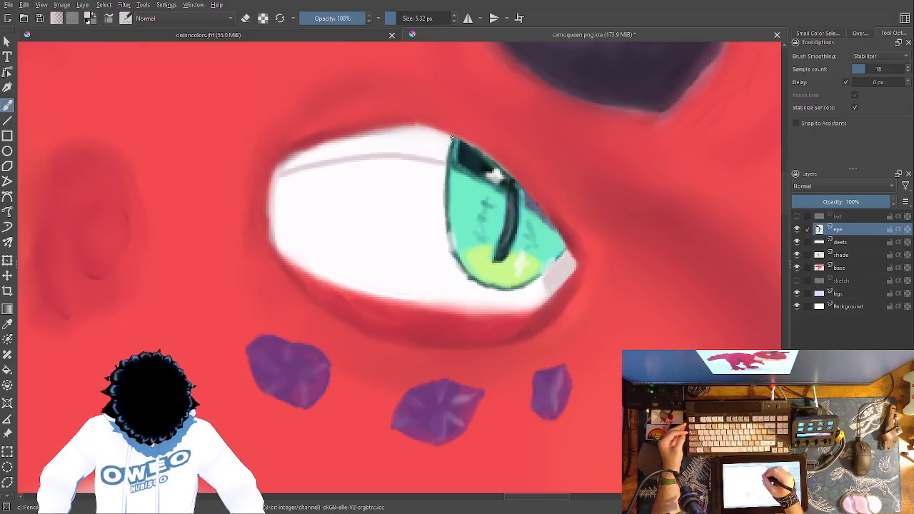
mouse_move(449, 135)
mouse_down()
mouse_move(413, 125)
mouse_move(357, 130)
mouse_move(279, 158)
mouse_up()
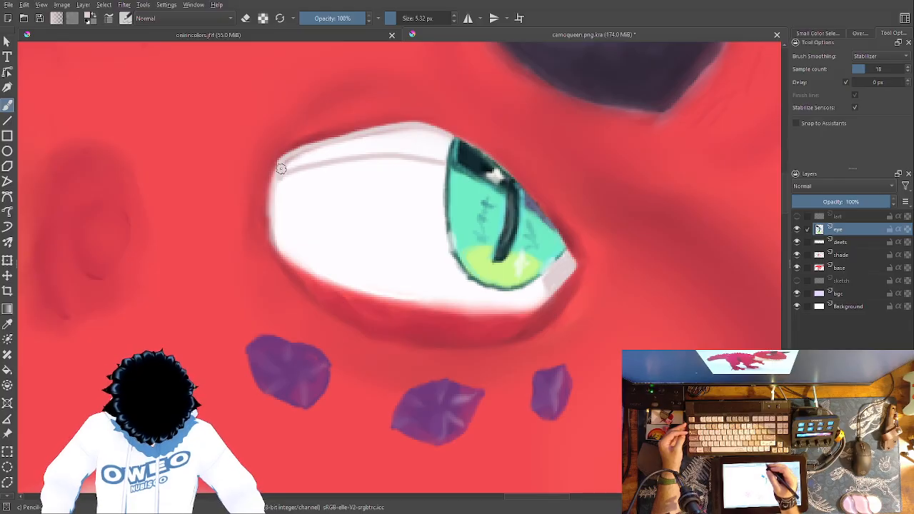
click(7, 370)
click(434, 146)
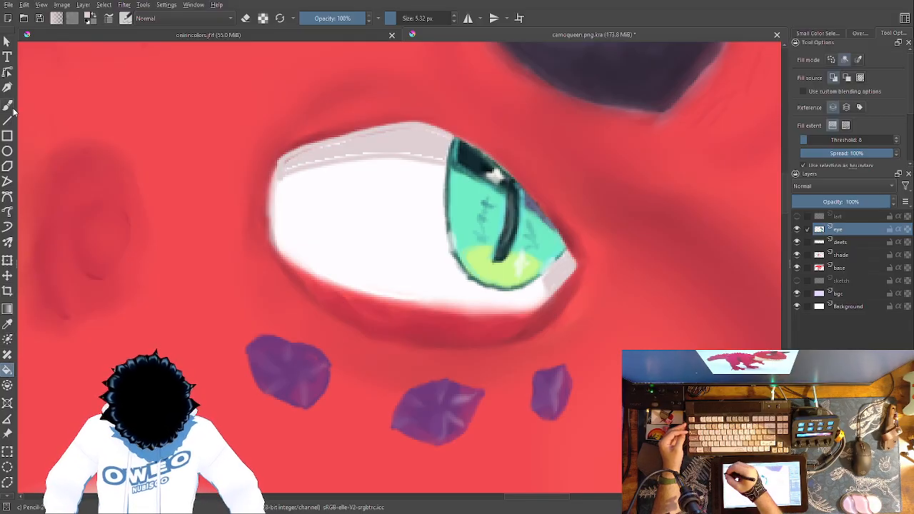
key(b)
mouse_move(440, 160)
mouse_down()
mouse_move(345, 155)
mouse_move(282, 171)
mouse_move(310, 149)
mouse_up()
mouse_move(446, 137)
mouse_down()
mouse_move(374, 133)
mouse_move(290, 161)
mouse_up()
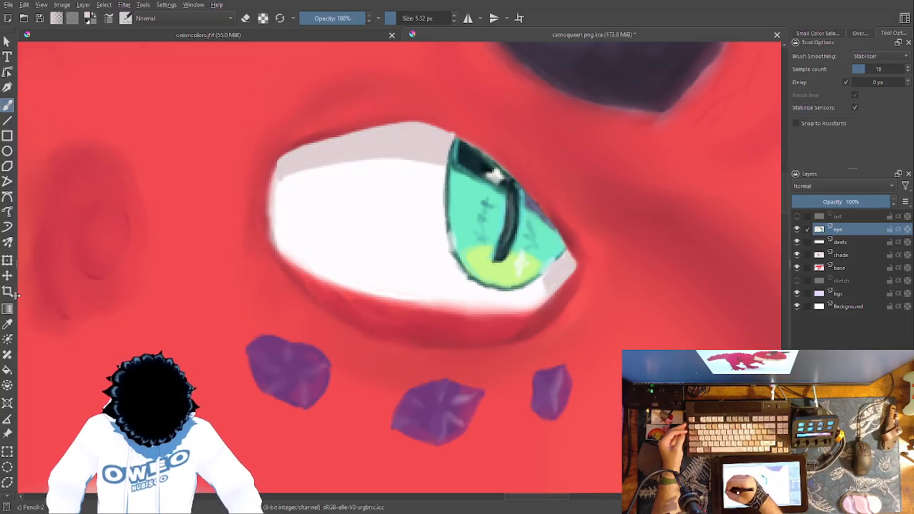
Soften the upper and lower edges of the eye-white shadow with the Blender Blur brush.
right_click(119, 277)
click(84, 319)
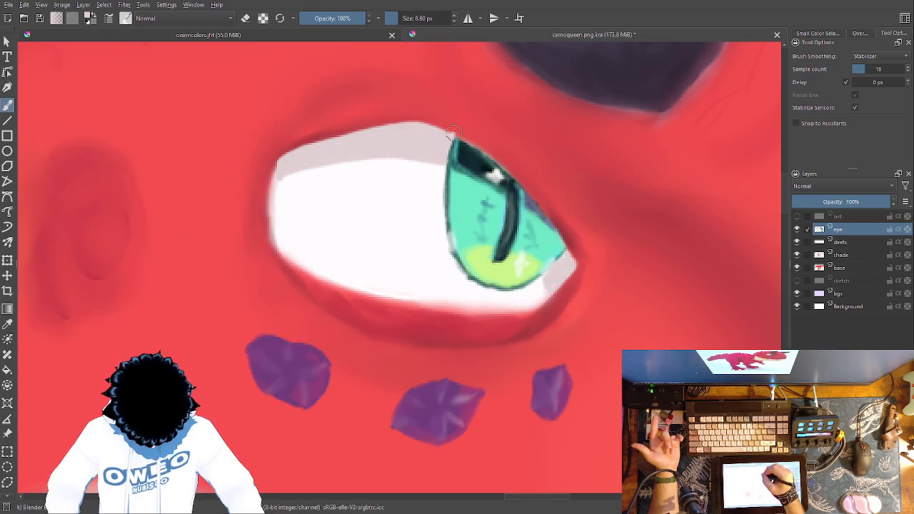
mouse_move(431, 124)
mouse_down()
mouse_move(320, 141)
mouse_move(279, 163)
mouse_move(296, 163)
mouse_up()
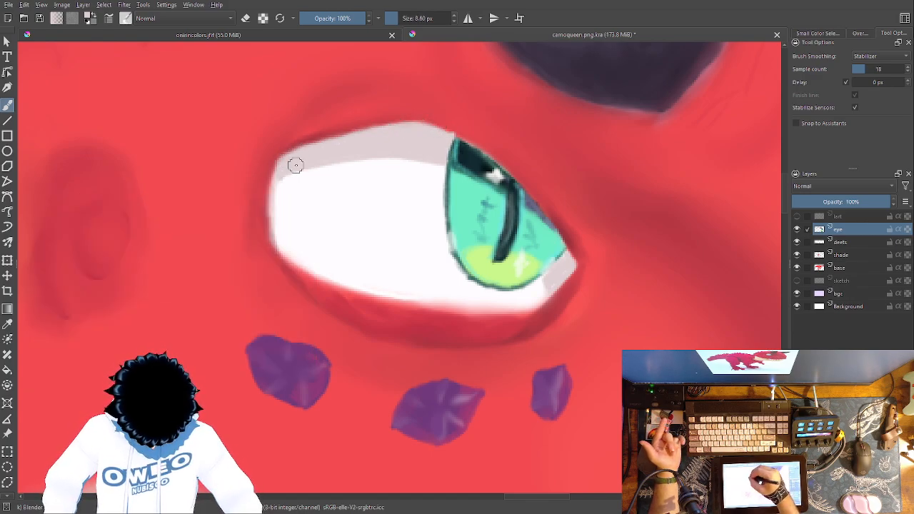
mouse_move(443, 168)
mouse_down()
mouse_move(360, 161)
mouse_move(276, 180)
mouse_up()
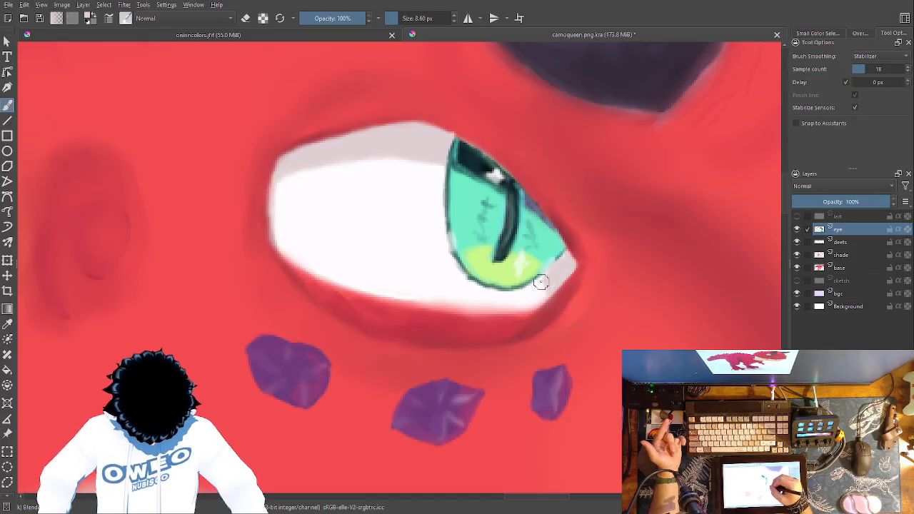
Nudge the upper contour of the eye into shape with the Distort Move brush and save the painting.
right_click(459, 142)
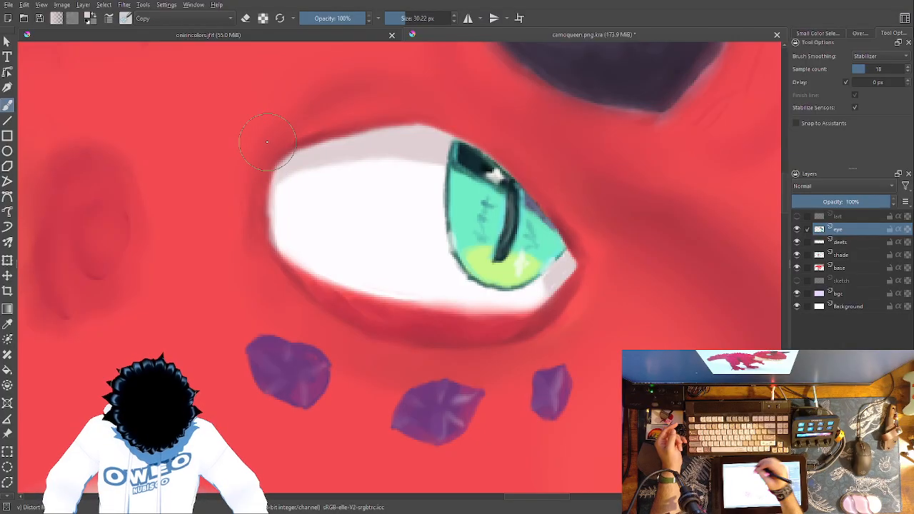
key(minus)
key(minus)
key(minus)
key(minus)
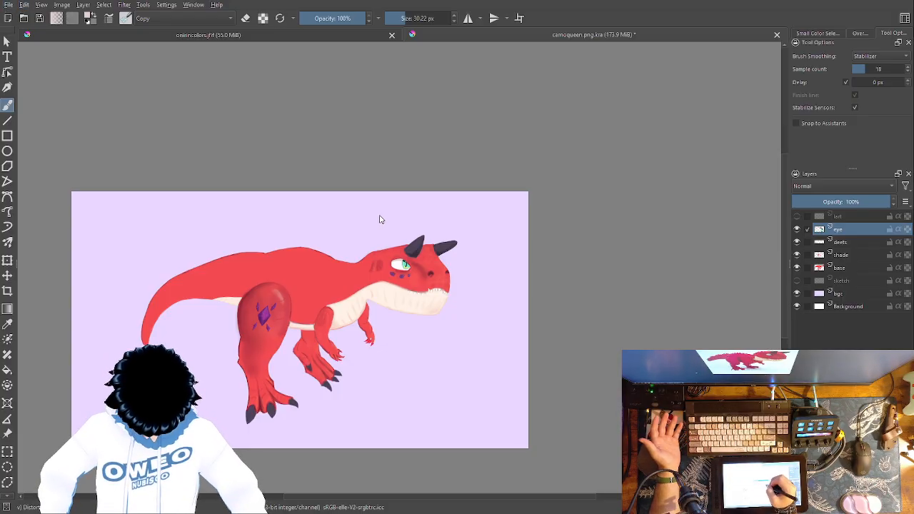
key(ctrl+s)
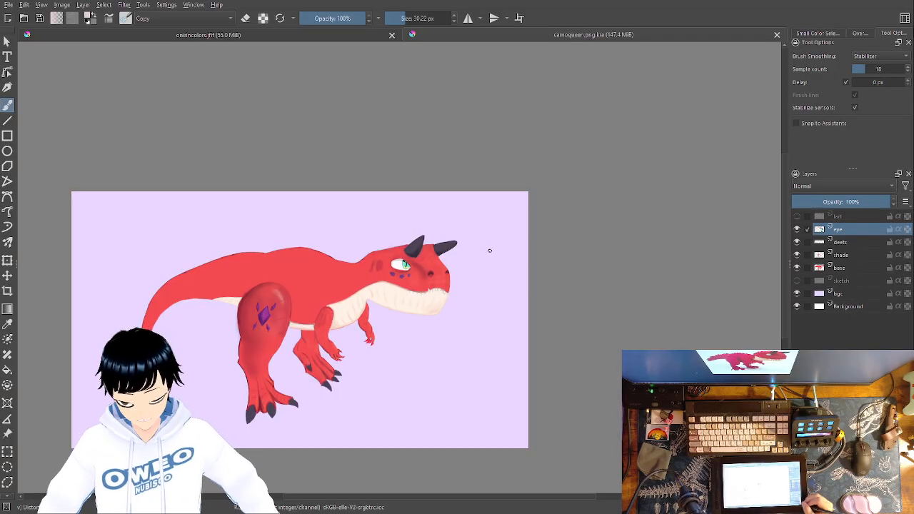
Activate the shade layer and sample the dark purple from the reference's hair for shading.
scroll(404, 263, down, 3)
scroll(403, 263, up, 8)
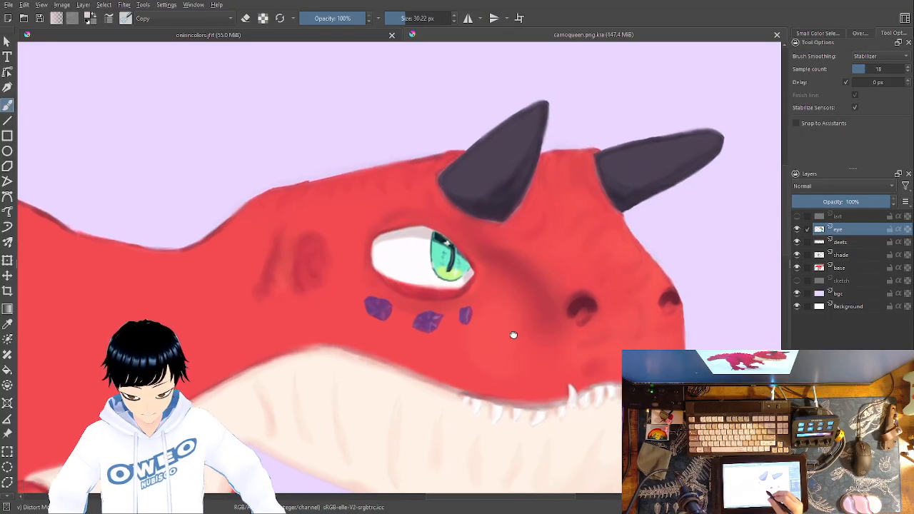
drag(510, 330, 558, 404)
right_click(557, 405)
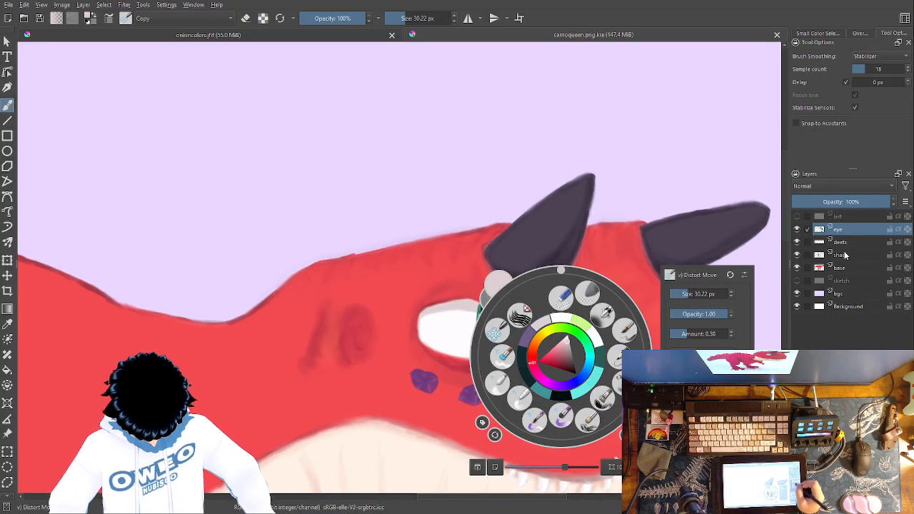
click(846, 255)
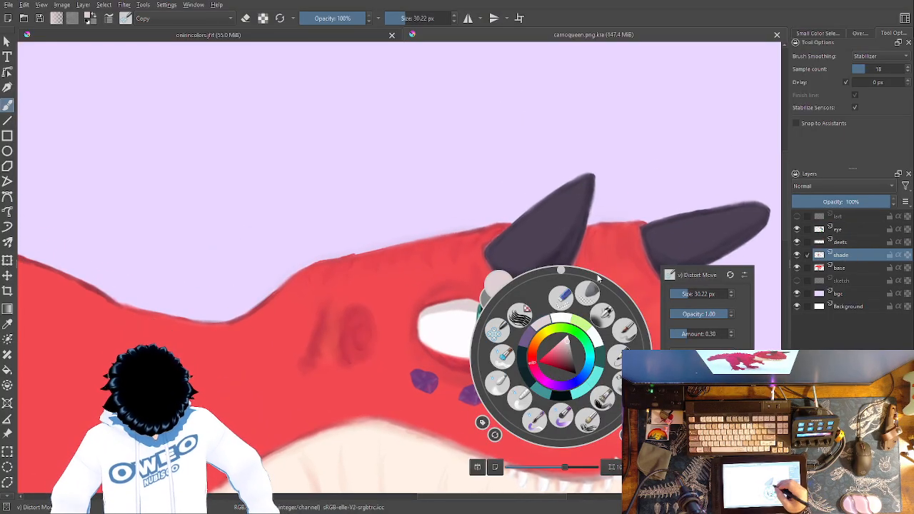
click(149, 34)
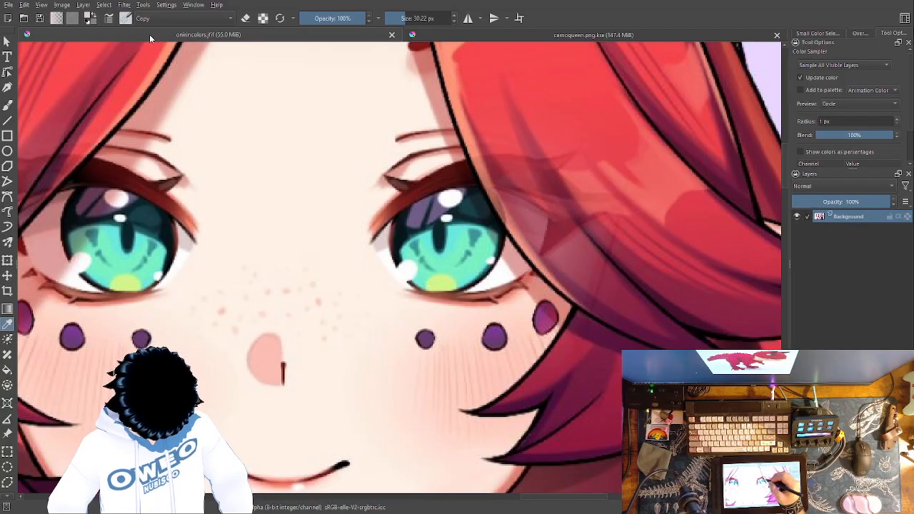
click(647, 330)
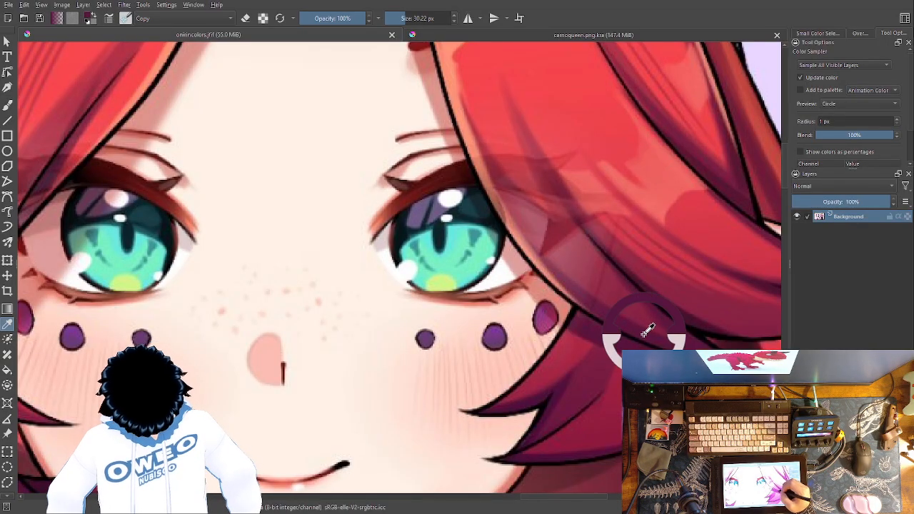
click(667, 29)
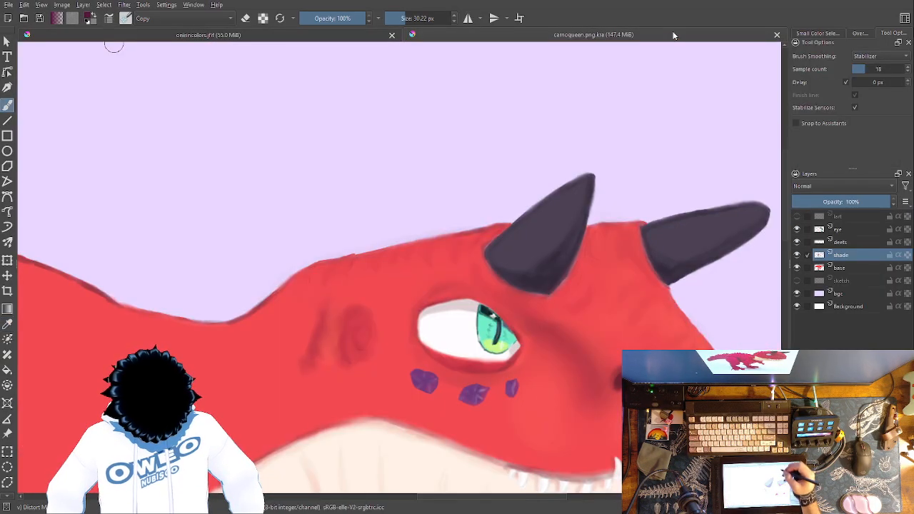
With the Wet Paint brush at 48% opacity, paint dark creases around the upper eyelid and behind the near horn's base.
right_click(545, 352)
click(533, 409)
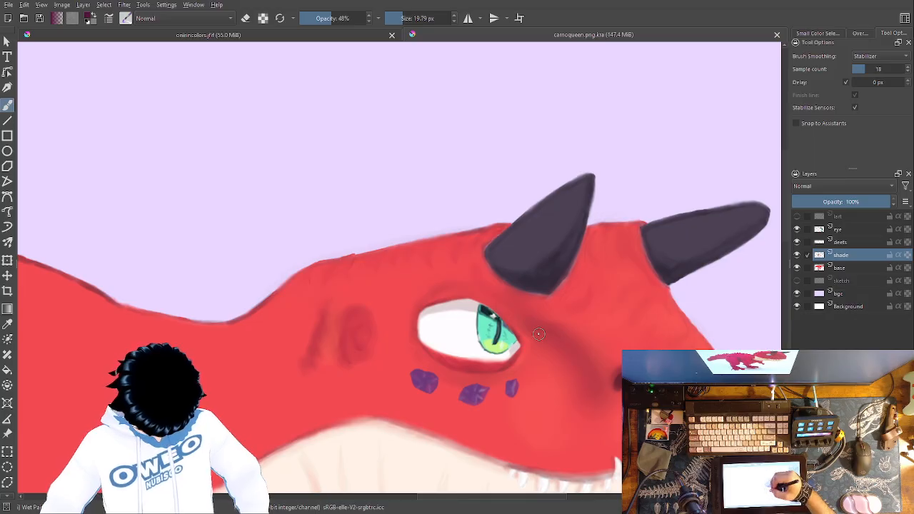
drag(535, 329, 515, 317)
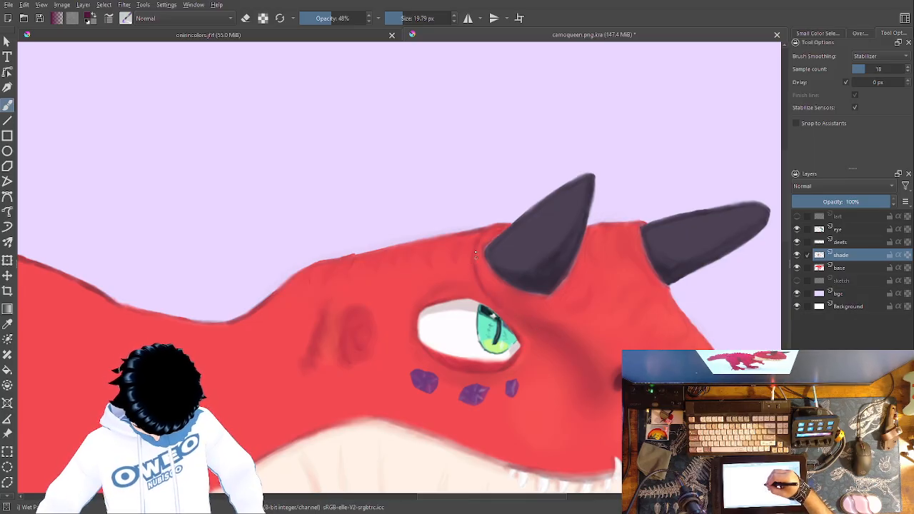
mouse_move(475, 294)
mouse_down()
mouse_move(429, 299)
mouse_move(462, 293)
mouse_up()
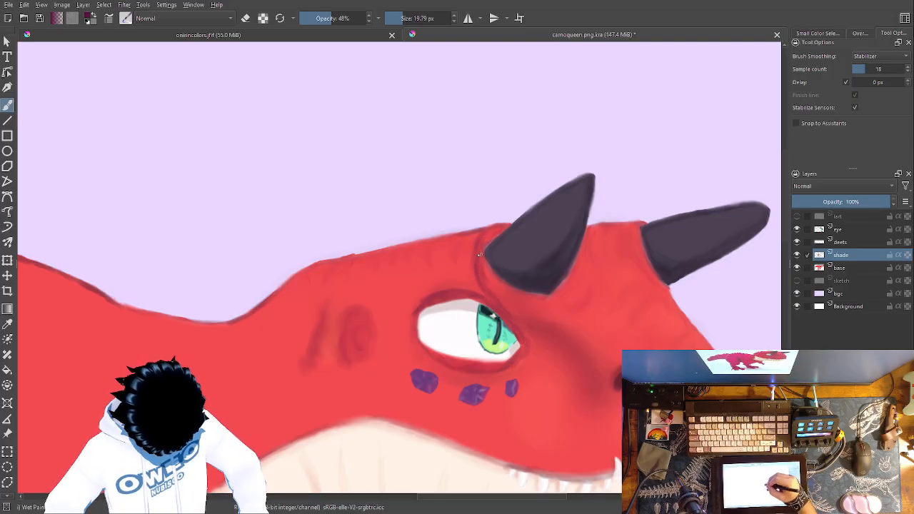
Paint dark curved creases beneath both horn bases and short wrinkles across the top of the snout.
mouse_move(550, 323)
mouse_down()
mouse_move(586, 293)
mouse_move(593, 272)
mouse_up()
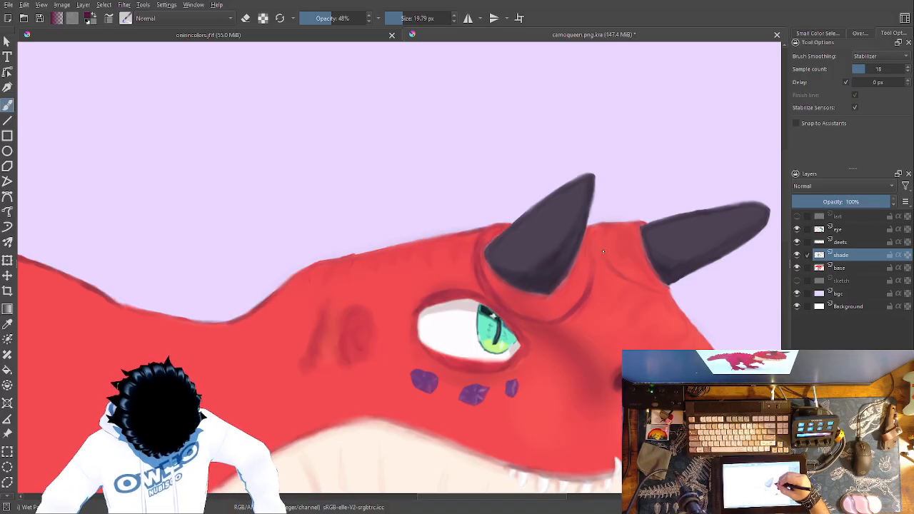
drag(649, 288, 613, 271)
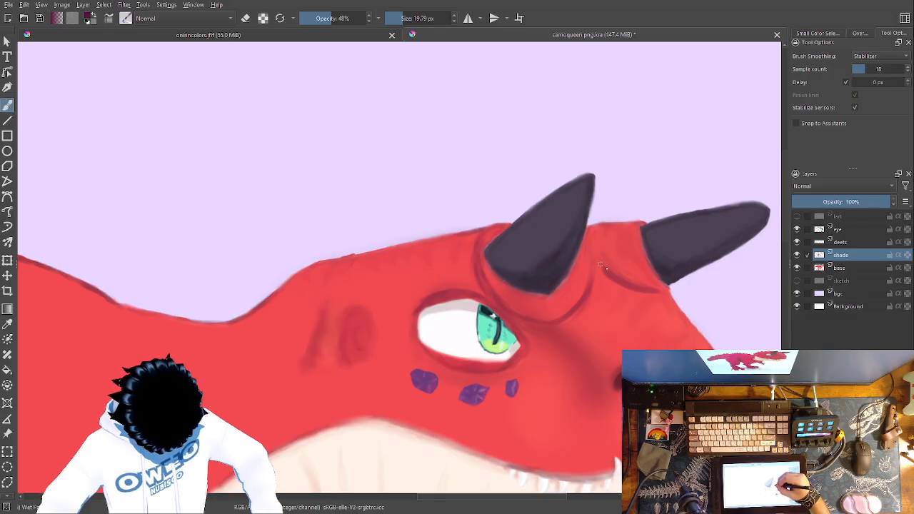
mouse_move(618, 329)
mouse_down()
mouse_move(642, 323)
mouse_move(620, 328)
mouse_move(669, 317)
mouse_up()
drag(635, 348, 675, 343)
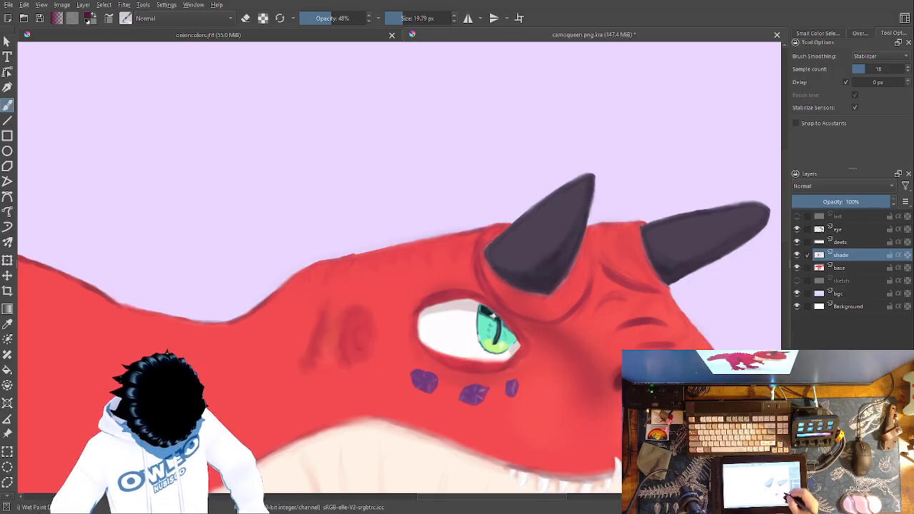
Soften the dark creases beneath the horns and on the upper snout with the Blender Blur brush at 21.64 px.
right_click(579, 364)
click(513, 340)
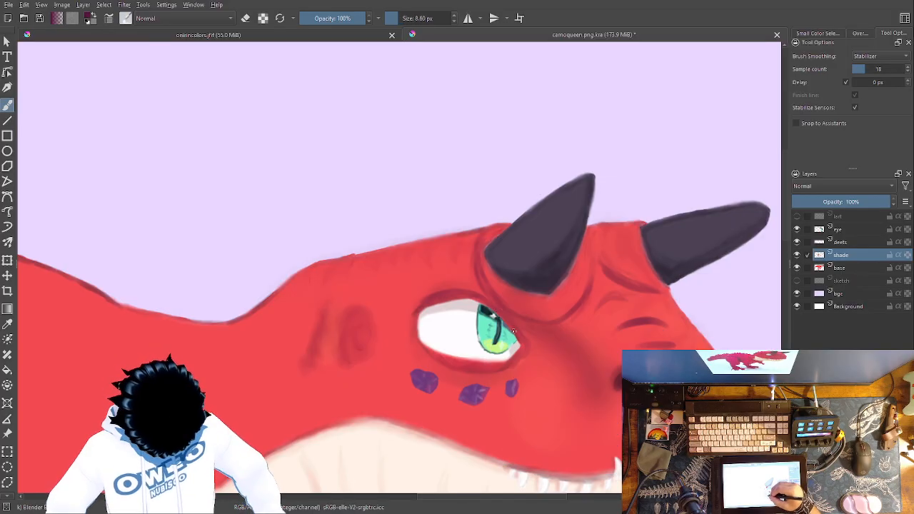
right_click(476, 253)
drag(597, 184, 606, 184)
click(577, 121)
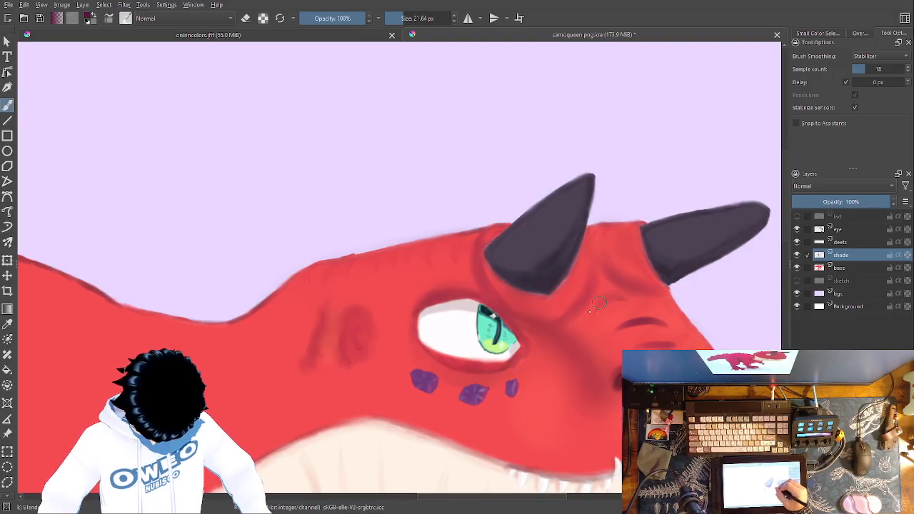
key(ctrl+z)
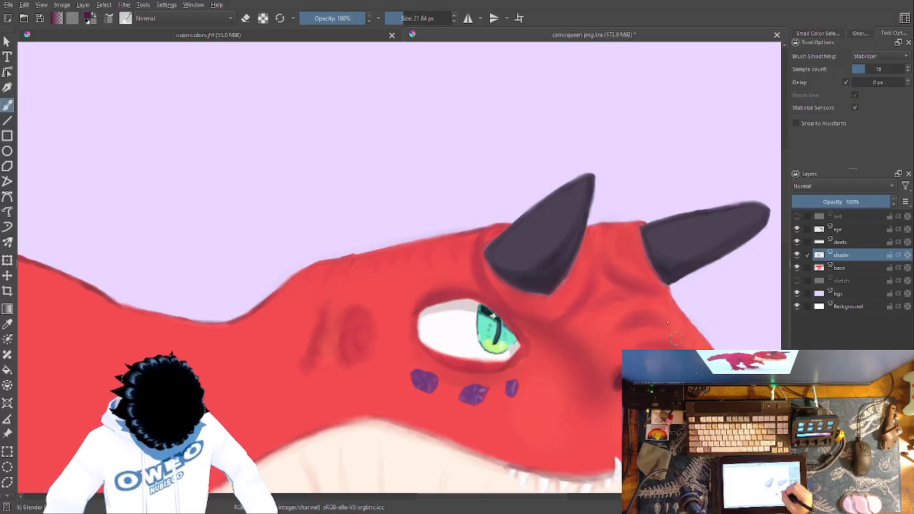
Paint thin dark lines down the snout below the horns with the Wet Paint brush and blend them with Blender Blur.
right_click(578, 363)
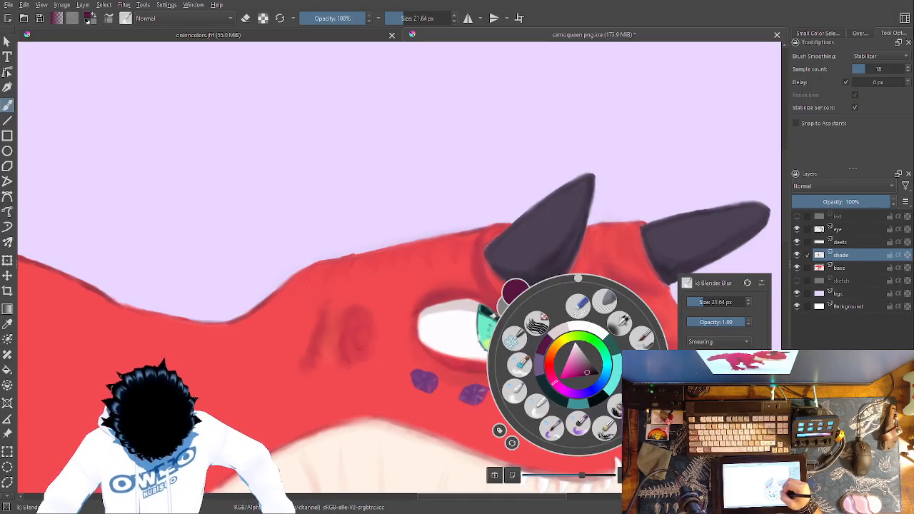
click(551, 427)
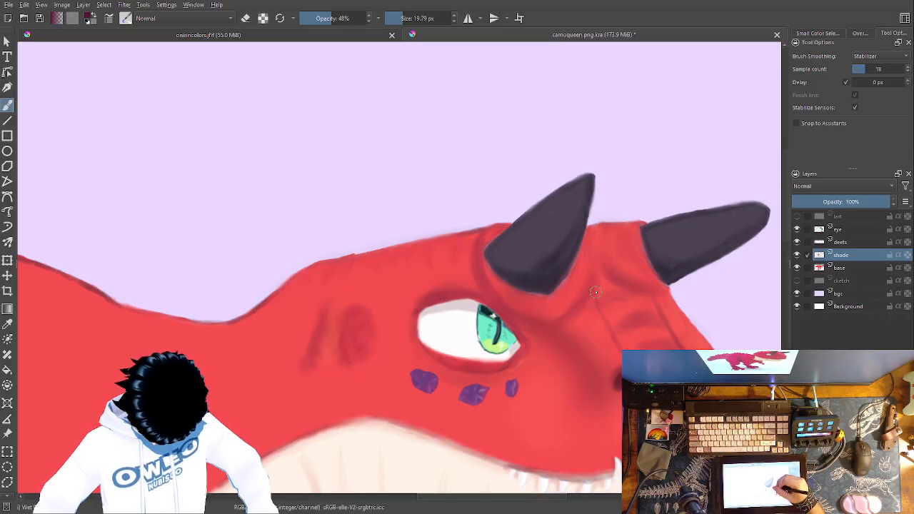
right_click(577, 365)
click(529, 395)
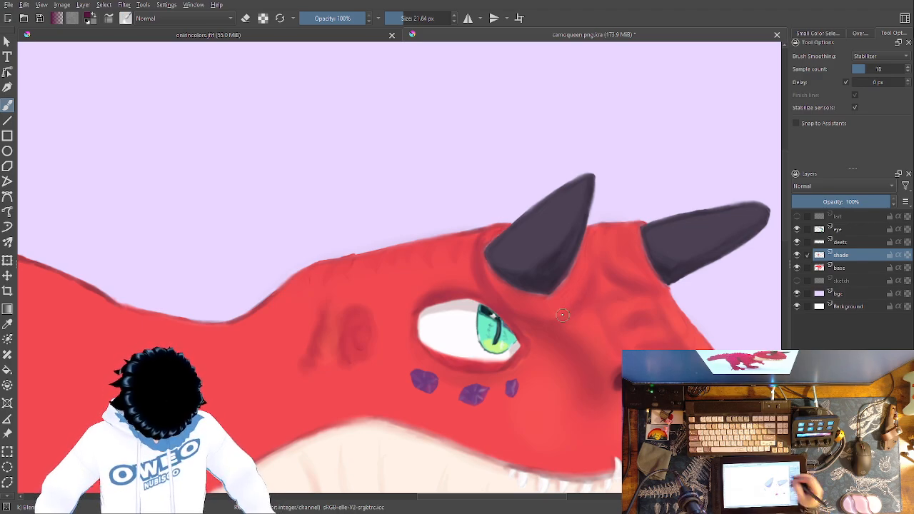
Enlarge the Blender Blur brush to 37.96 px and smooth the creases across the forehead and the top of the snout.
scroll(393, 300, down, 5)
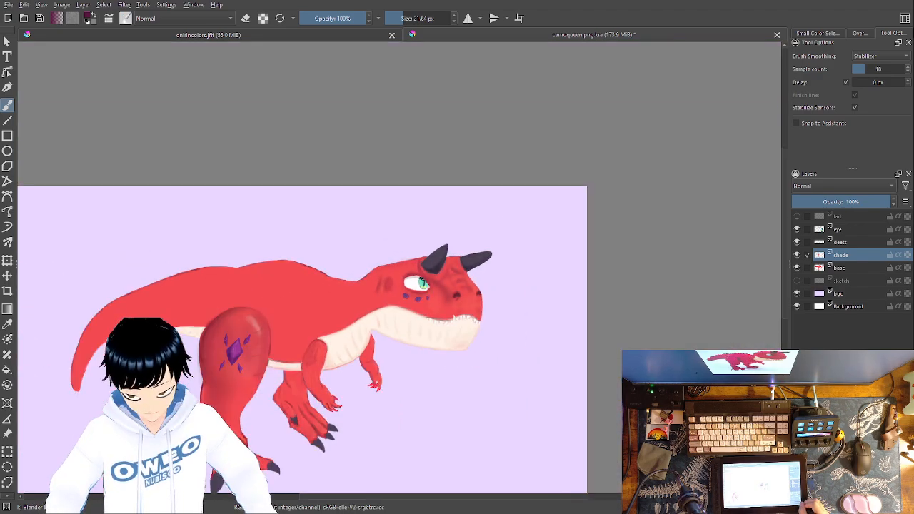
scroll(428, 279, up, 6)
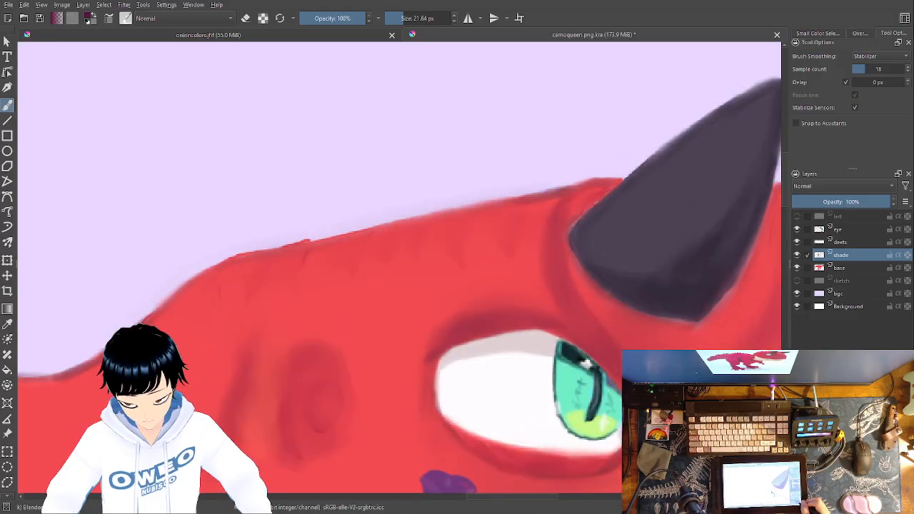
scroll(357, 302, down, 1)
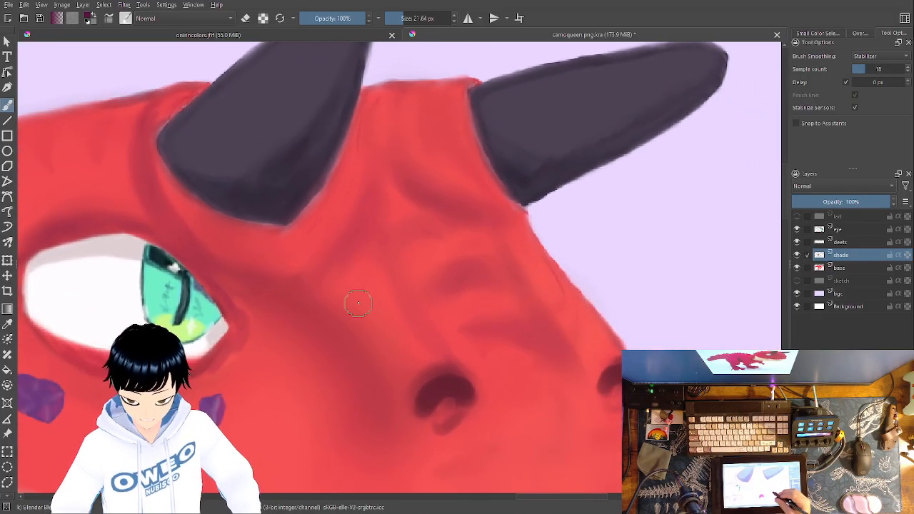
right_click(558, 357)
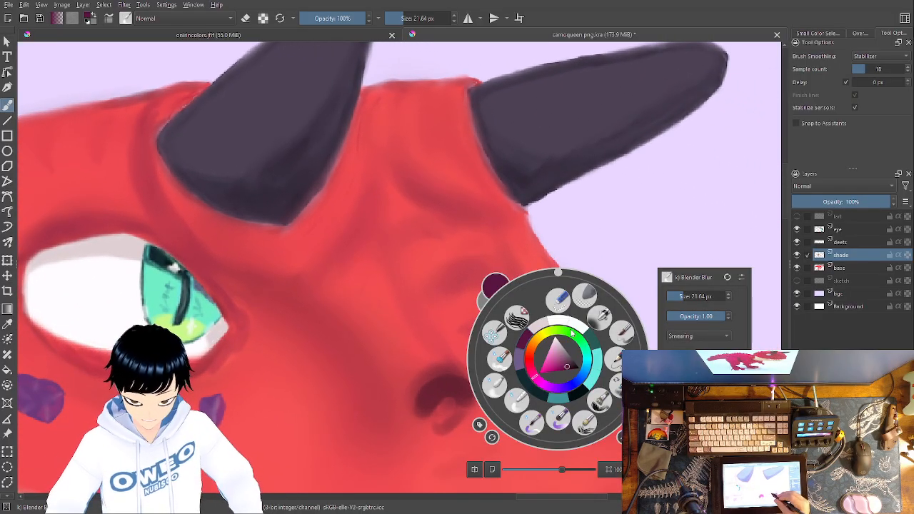
click(686, 294)
click(659, 206)
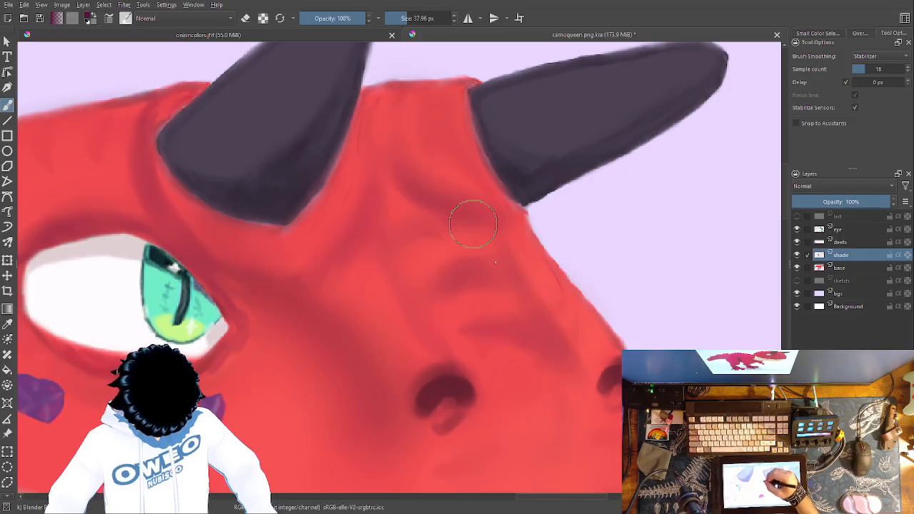
mouse_move(529, 297)
mouse_down()
mouse_move(509, 323)
mouse_move(473, 324)
mouse_move(526, 325)
mouse_move(510, 288)
mouse_move(433, 265)
mouse_up()
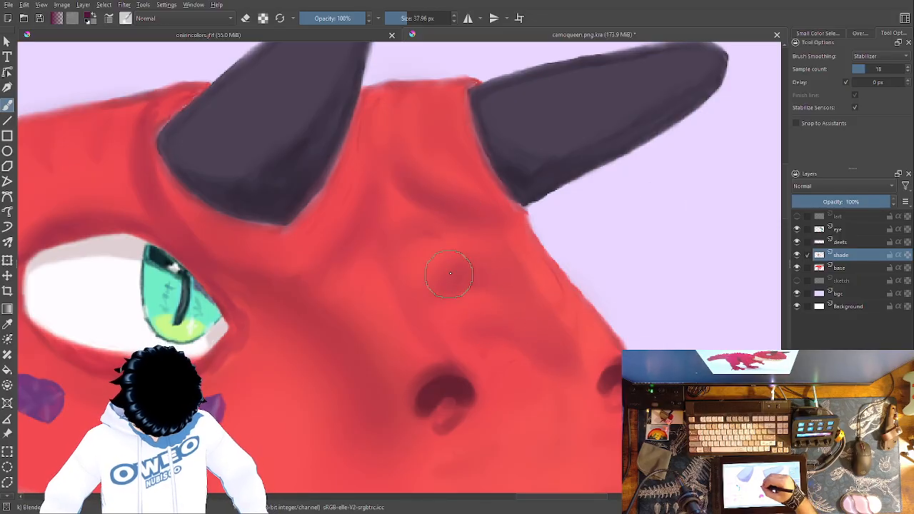
mouse_move(410, 149)
mouse_down()
mouse_move(406, 113)
mouse_move(419, 186)
mouse_move(490, 239)
mouse_move(487, 212)
mouse_move(576, 343)
mouse_move(564, 343)
mouse_move(567, 360)
mouse_move(501, 331)
mouse_move(440, 343)
mouse_move(409, 299)
mouse_move(428, 332)
mouse_move(377, 192)
mouse_move(326, 264)
mouse_move(276, 280)
mouse_move(218, 248)
mouse_move(167, 217)
mouse_move(132, 171)
mouse_move(158, 108)
mouse_up()
mouse_move(400, 257)
mouse_down()
mouse_move(390, 161)
mouse_move(416, 324)
mouse_move(397, 357)
mouse_move(410, 370)
mouse_move(463, 356)
mouse_move(456, 354)
mouse_move(503, 362)
mouse_up()
mouse_move(437, 239)
mouse_down()
mouse_move(436, 300)
mouse_move(390, 179)
mouse_move(571, 375)
mouse_move(691, 270)
mouse_up()
Paint dark shading strokes around and beneath the near nostril and along the snout with the Wet Paint brush.
right_click(577, 364)
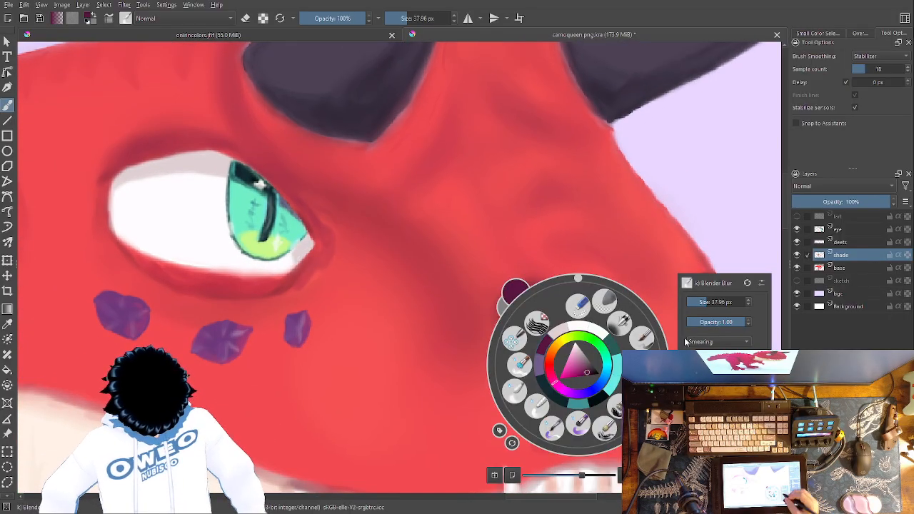
click(555, 429)
mouse_move(586, 340)
mouse_down()
mouse_move(515, 388)
mouse_move(592, 284)
mouse_up()
mouse_move(690, 320)
mouse_down()
mouse_move(659, 313)
mouse_move(655, 332)
mouse_move(640, 289)
mouse_up()
mouse_move(667, 325)
mouse_down()
mouse_move(645, 288)
mouse_move(604, 247)
mouse_move(583, 313)
mouse_move(569, 235)
mouse_up()
drag(580, 368, 572, 265)
Blend the new strokes around the nostrils and snout into the red skin with the Blender Blur brush.
right_click(577, 364)
click(515, 390)
mouse_move(563, 395)
mouse_down()
mouse_move(520, 389)
mouse_move(596, 328)
mouse_move(582, 341)
mouse_move(573, 252)
mouse_up()
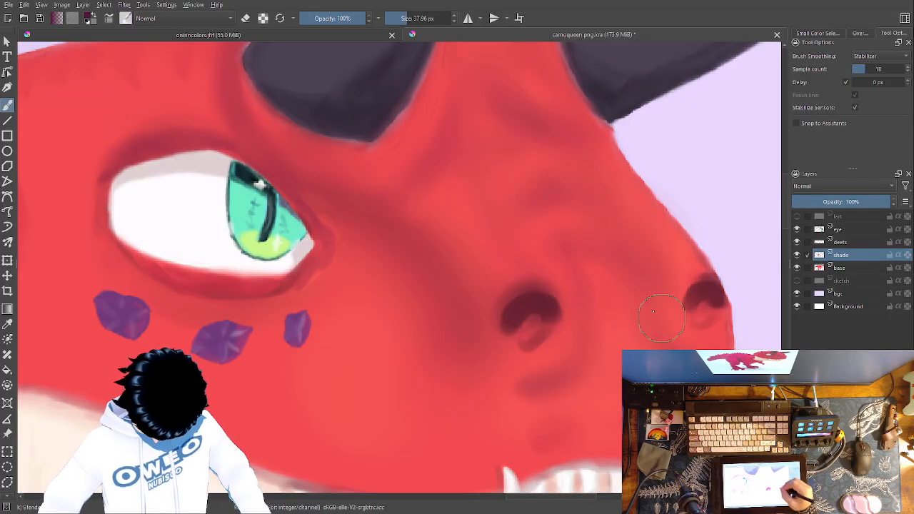
key(minus)
key(minus)
key(minus)
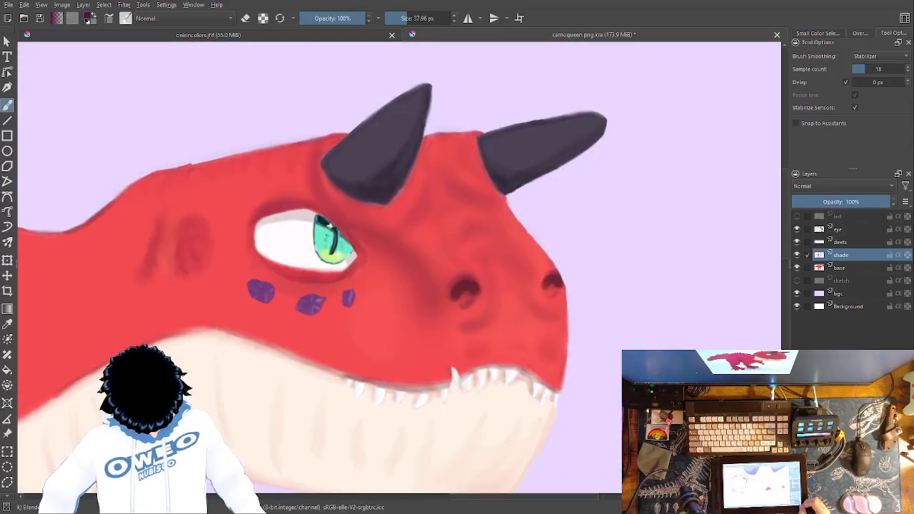
drag(492, 346, 736, 376)
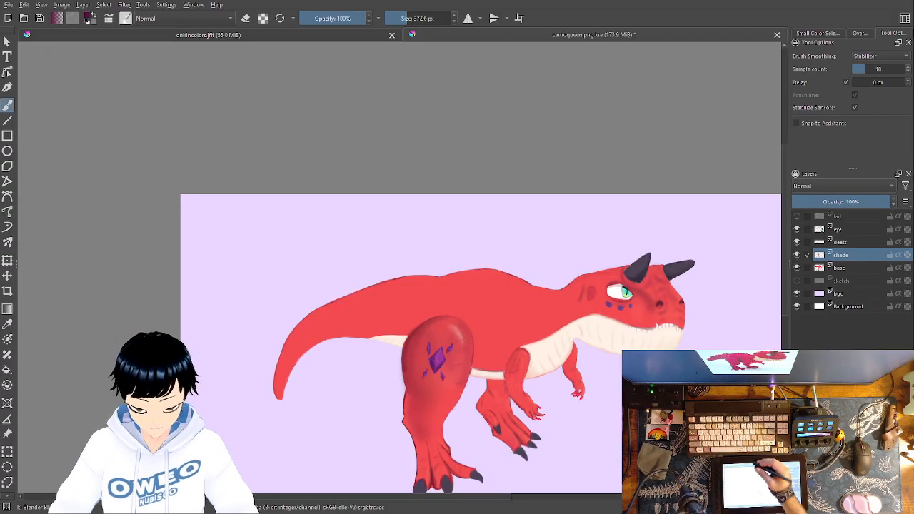
Examine the eyes, hair and face shading in the reference image, then return to the dinosaur painting.
click(360, 34)
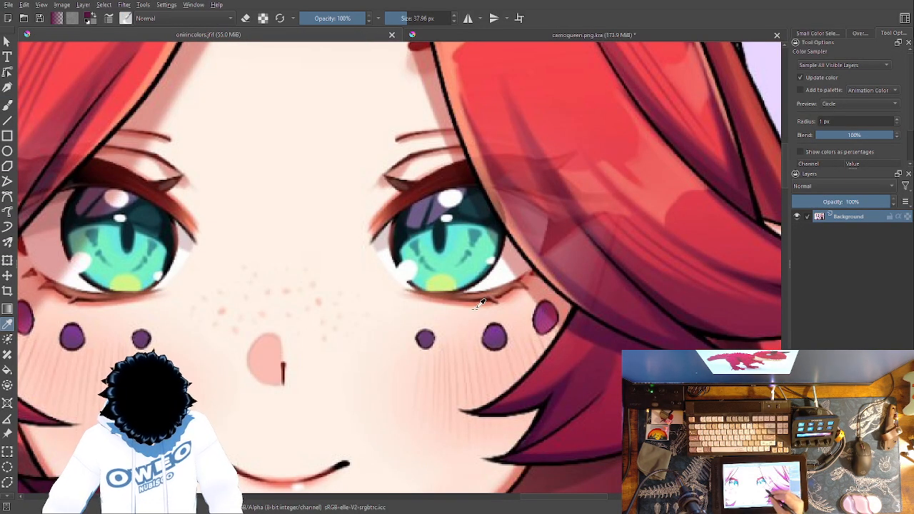
scroll(480, 304, down, 2)
click(627, 34)
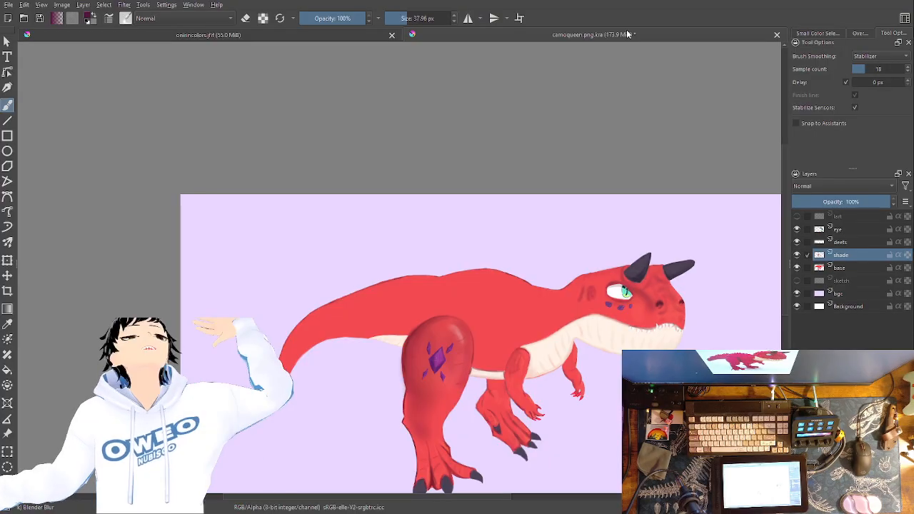
click(370, 35)
drag(579, 282, 532, 440)
click(586, 34)
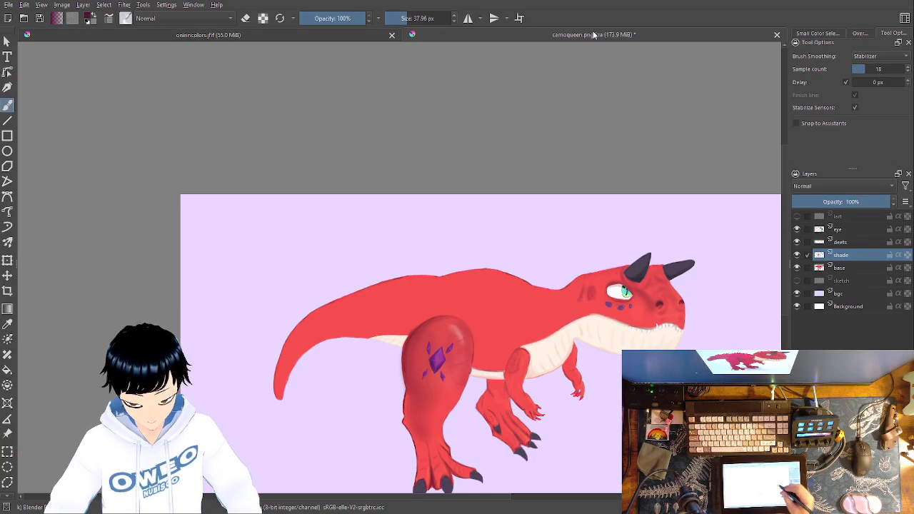
Darken the skin behind and below the eye with the Wet Paint brush and soften the strokes with Blender Blur.
scroll(471, 243, up, 3)
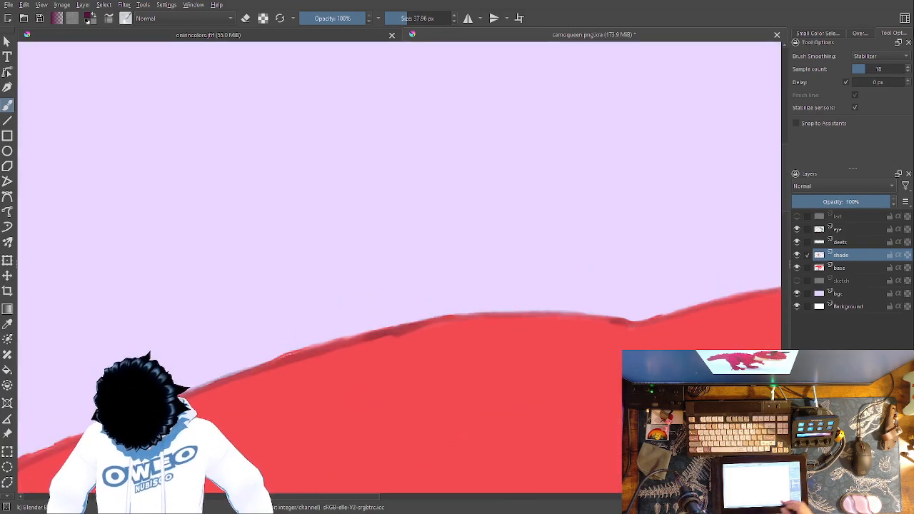
drag(350, 374, 38, 349)
drag(434, 330, 31, 253)
drag(251, 348, 72, 346)
drag(479, 344, 229, 326)
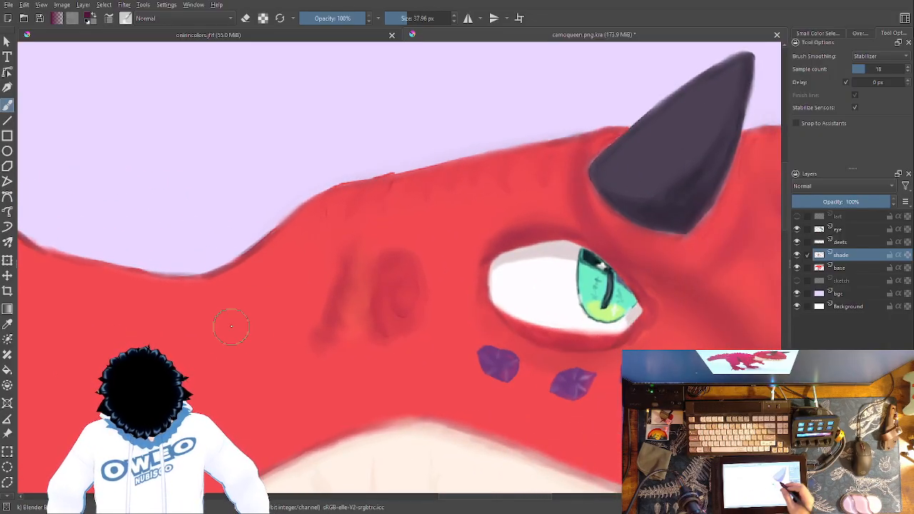
right_click(557, 232)
click(532, 295)
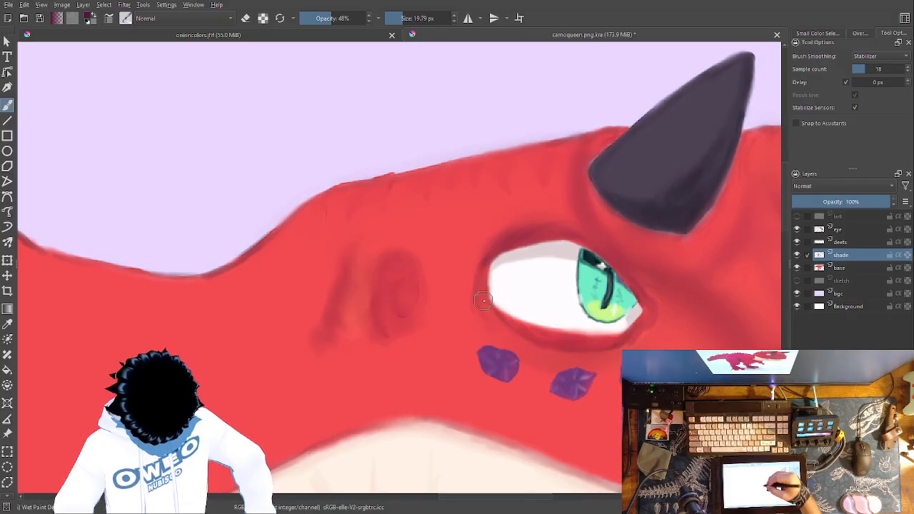
drag(492, 318, 483, 294)
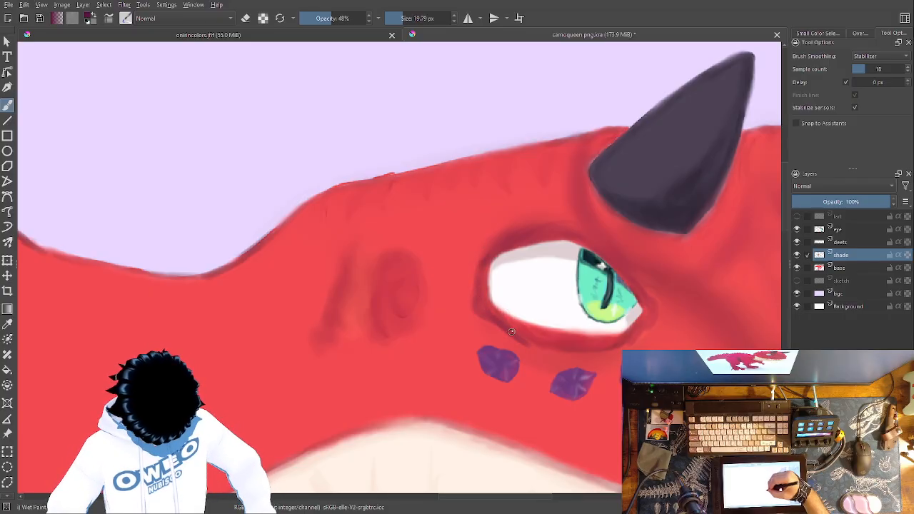
mouse_move(521, 331)
mouse_down()
mouse_move(492, 313)
mouse_move(483, 267)
mouse_up()
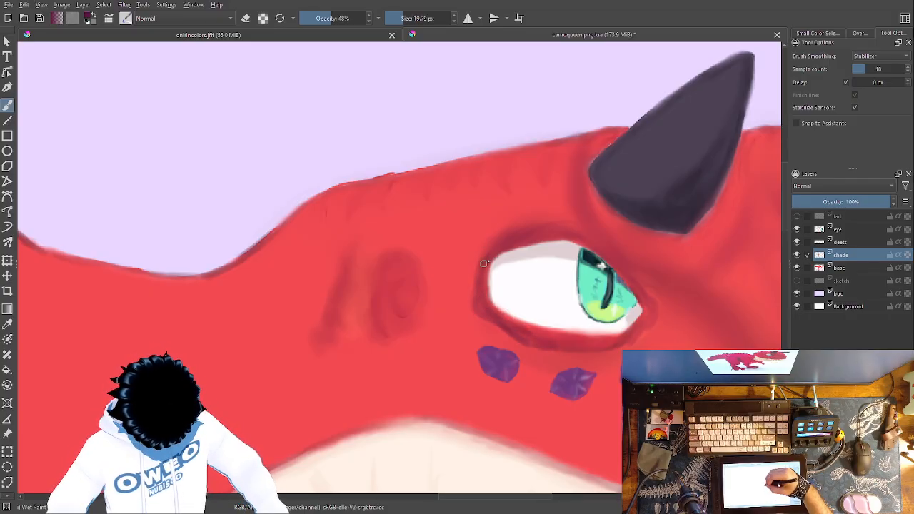
right_click(541, 340)
click(504, 377)
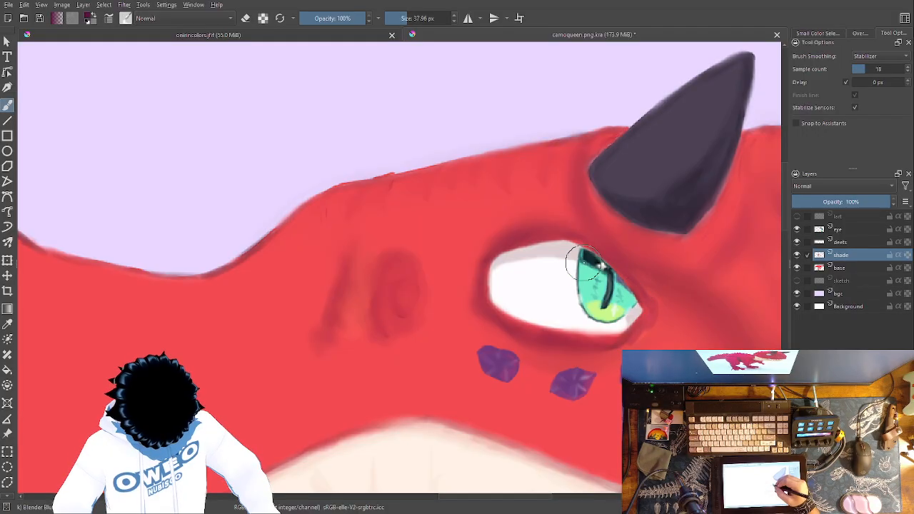
Soften the iris, pupil and highlights on the eye layer with the Blender Blur brush.
click(845, 231)
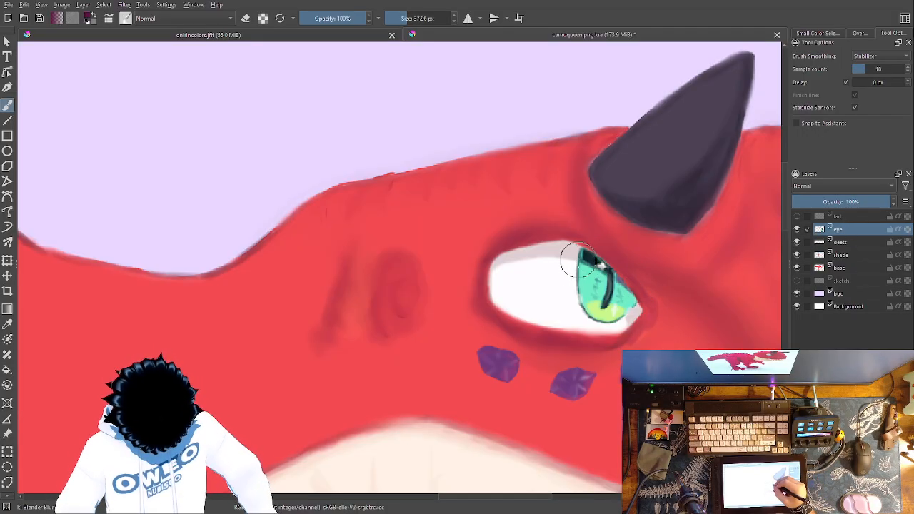
mouse_move(619, 311)
mouse_down()
mouse_move(608, 274)
mouse_move(601, 283)
mouse_move(590, 253)
mouse_move(625, 280)
mouse_up()
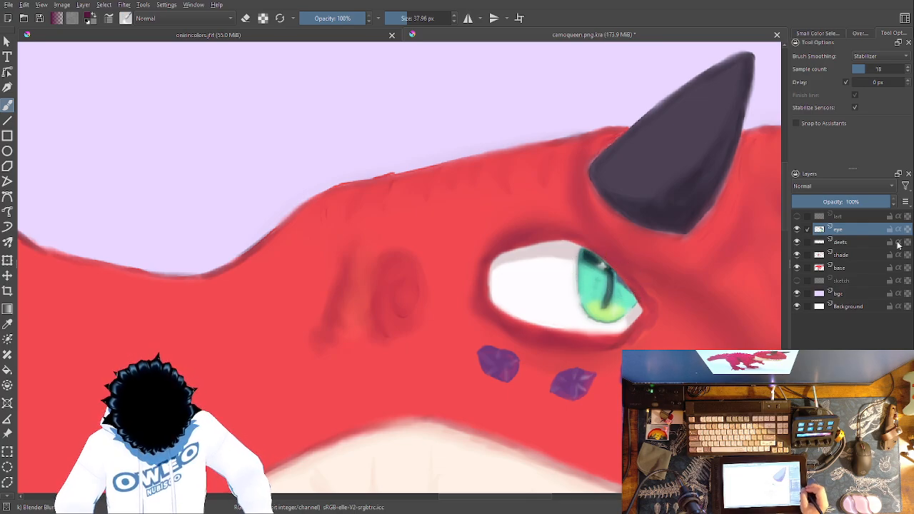
click(851, 243)
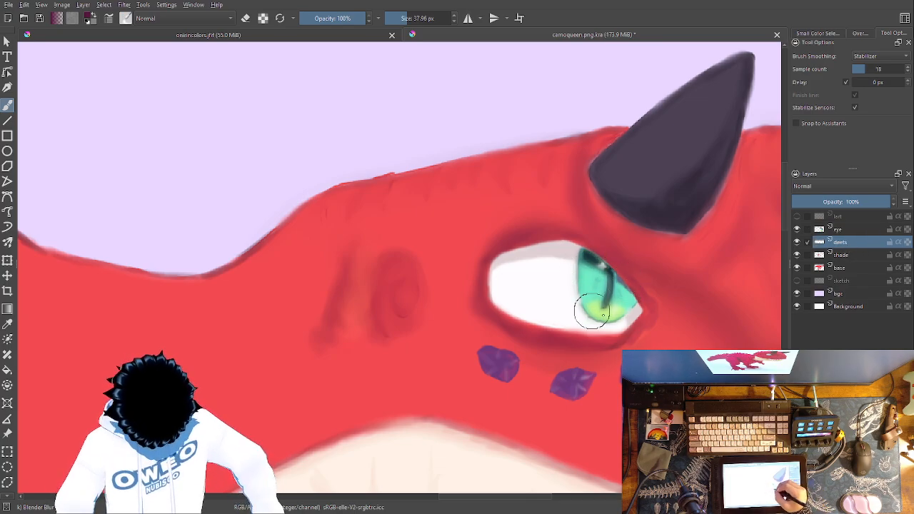
drag(607, 318, 608, 270)
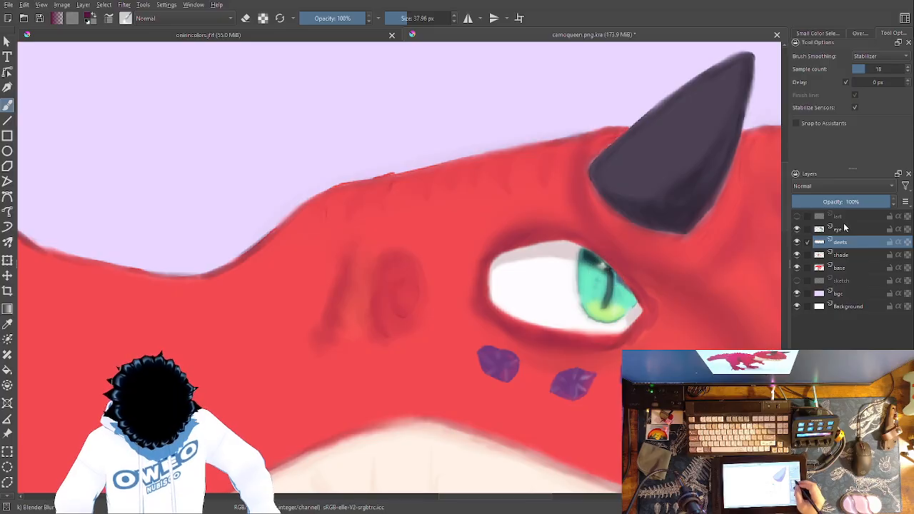
click(850, 269)
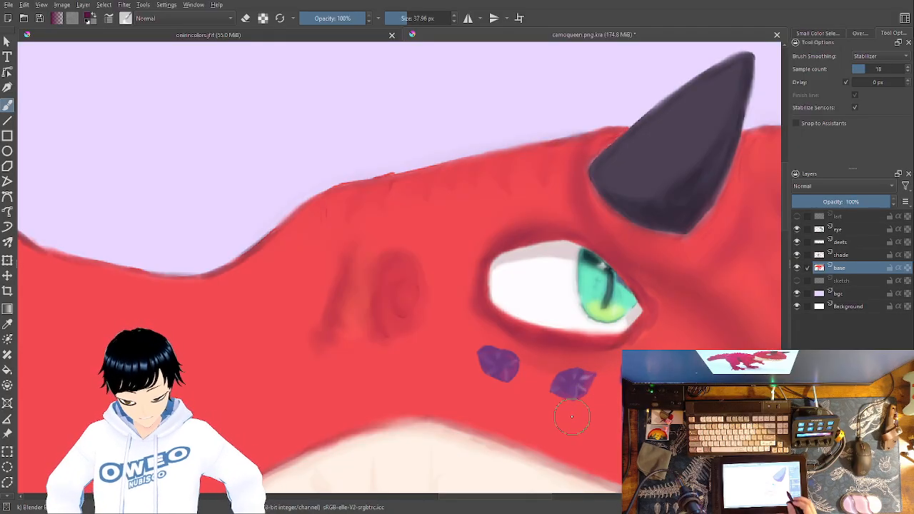
drag(643, 273, 660, 310)
click(852, 230)
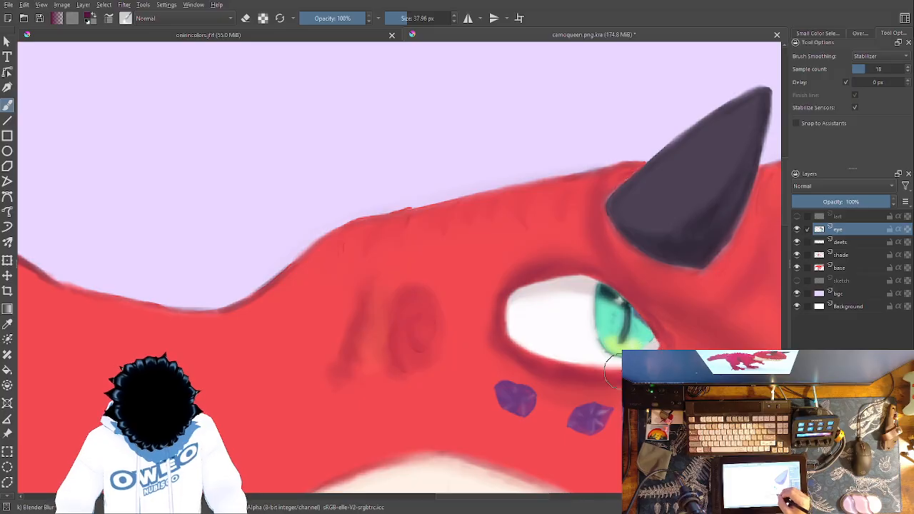
On the shade layer, darken the mouth corner and the lip line above the teeth with the Wet Paint brush.
click(841, 255)
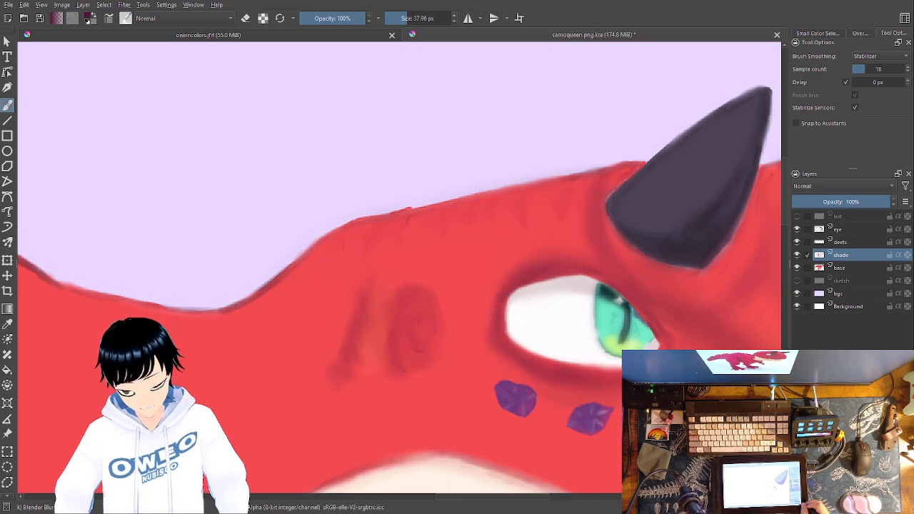
key(minus)
key(minus)
key(minus)
key(minus)
drag(465, 386, 660, 337)
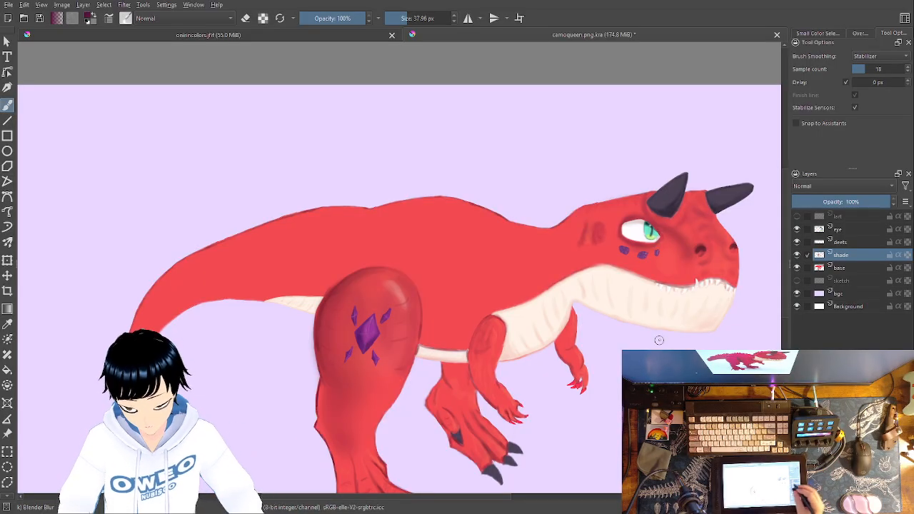
right_click(577, 352)
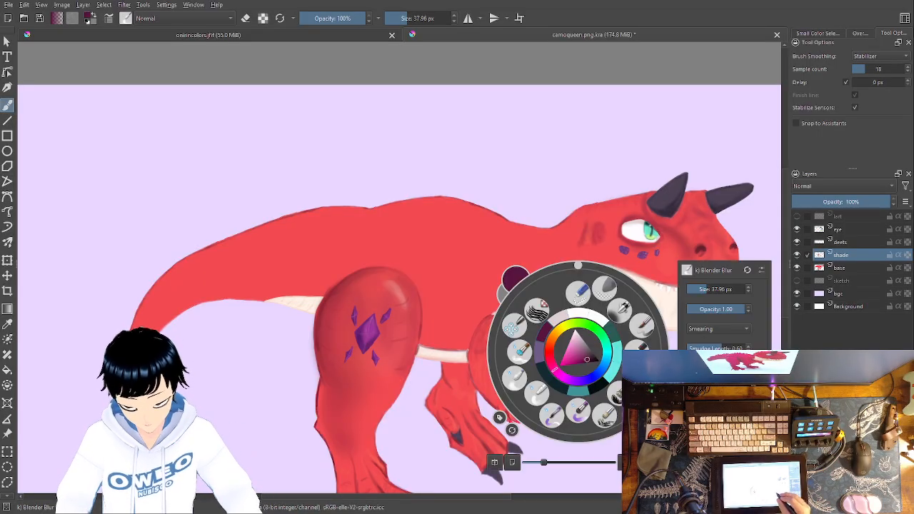
click(553, 395)
drag(553, 395, 370, 341)
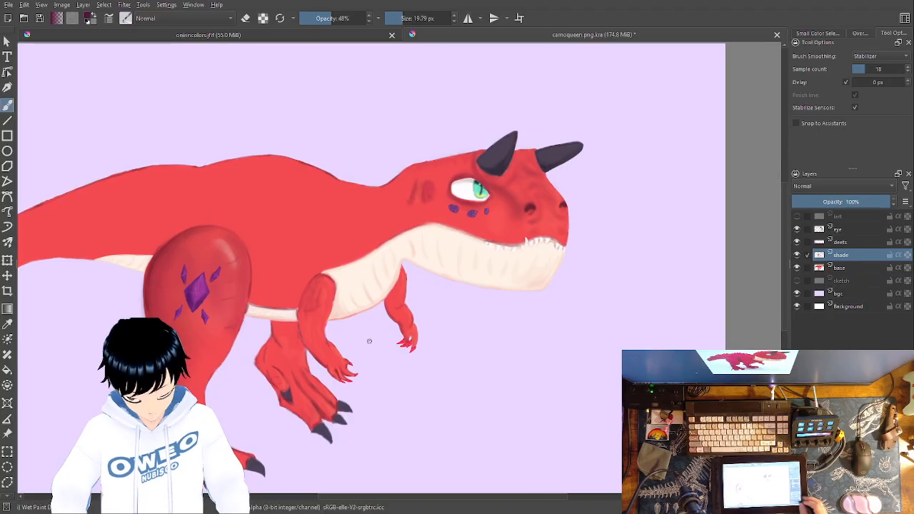
key(plus)
key(plus)
key(plus)
drag(446, 337, 280, 414)
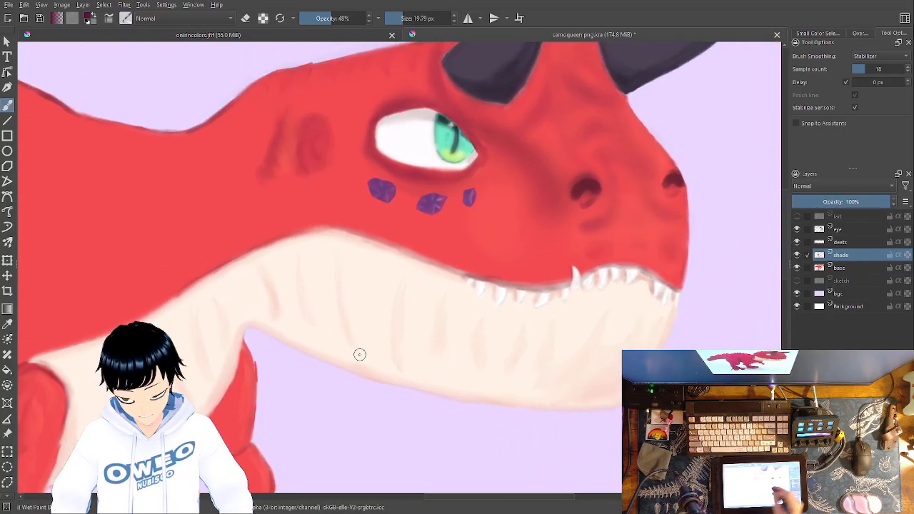
drag(572, 282, 571, 272)
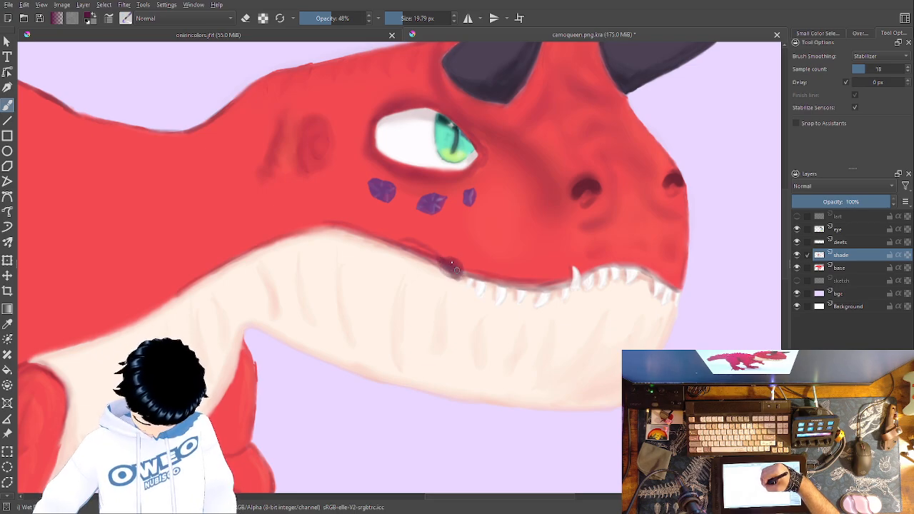
drag(439, 268, 463, 279)
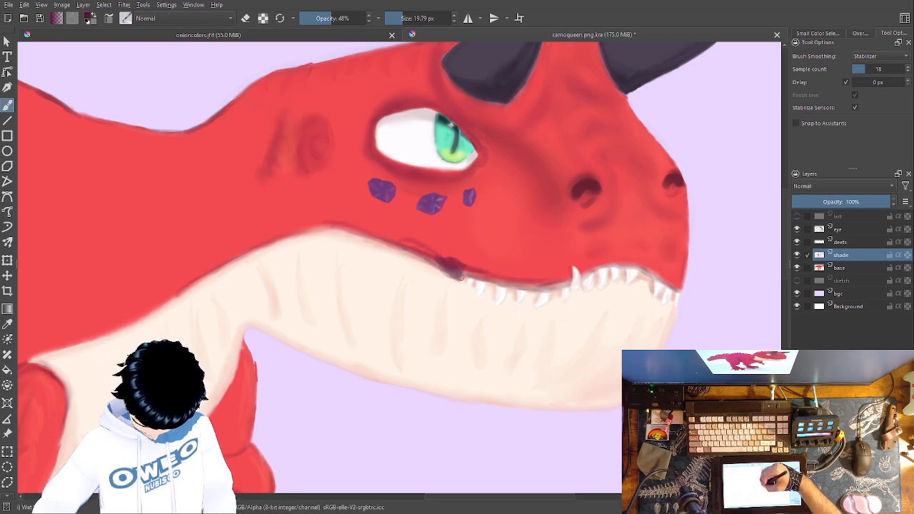
drag(566, 279, 504, 275)
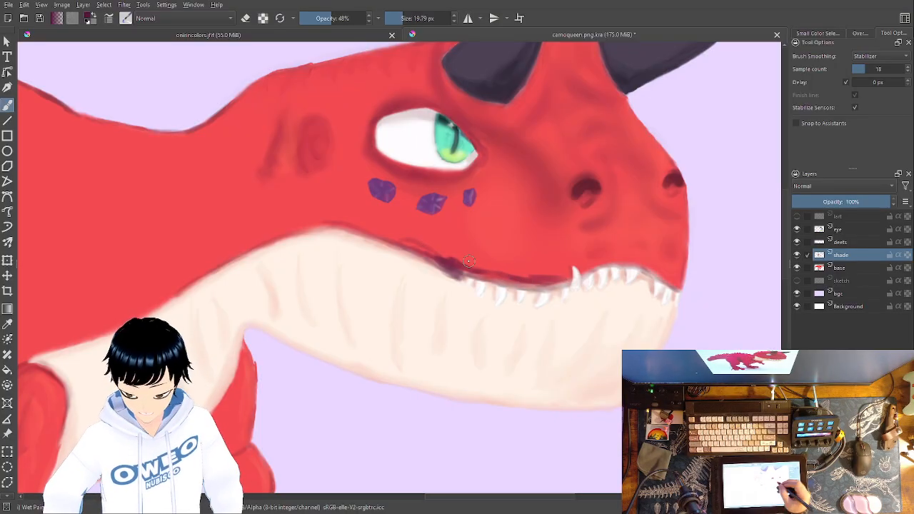
drag(589, 267, 580, 271)
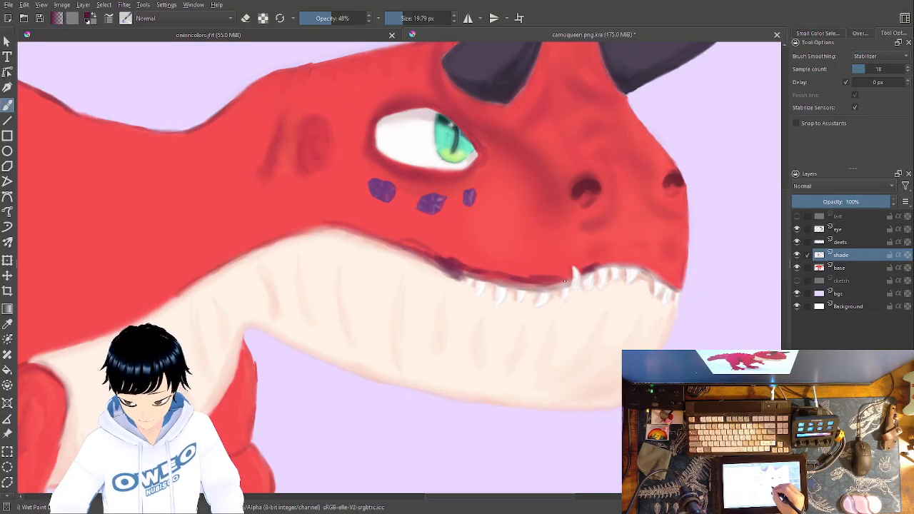
Soften the dark strokes along the lip line and mouth corner with the Blender Blur brush.
right_click(560, 275)
click(502, 299)
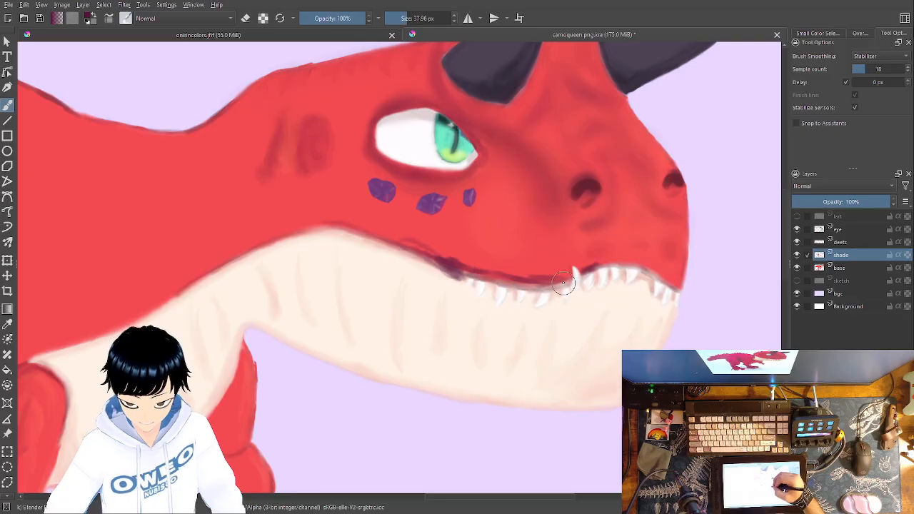
mouse_move(549, 282)
mouse_down()
mouse_move(466, 269)
mouse_move(438, 253)
mouse_move(456, 276)
mouse_move(422, 256)
mouse_move(432, 259)
mouse_move(427, 247)
mouse_move(395, 247)
mouse_move(462, 267)
mouse_move(451, 270)
mouse_move(456, 277)
mouse_move(483, 274)
mouse_up()
right_click(482, 250)
right_click(451, 265)
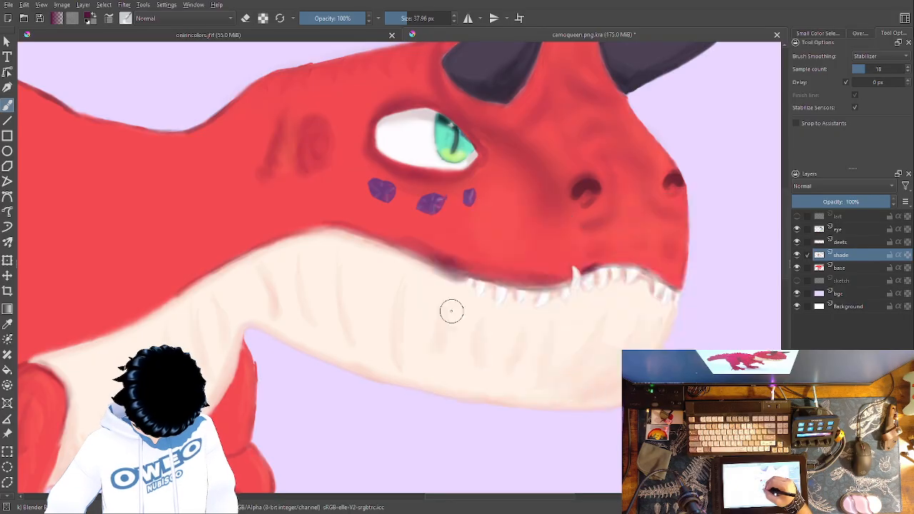
Reshape the dark mouth corner with the Distort Move brush and smooth the lip line with Blender Blur.
right_click(452, 265)
click(403, 210)
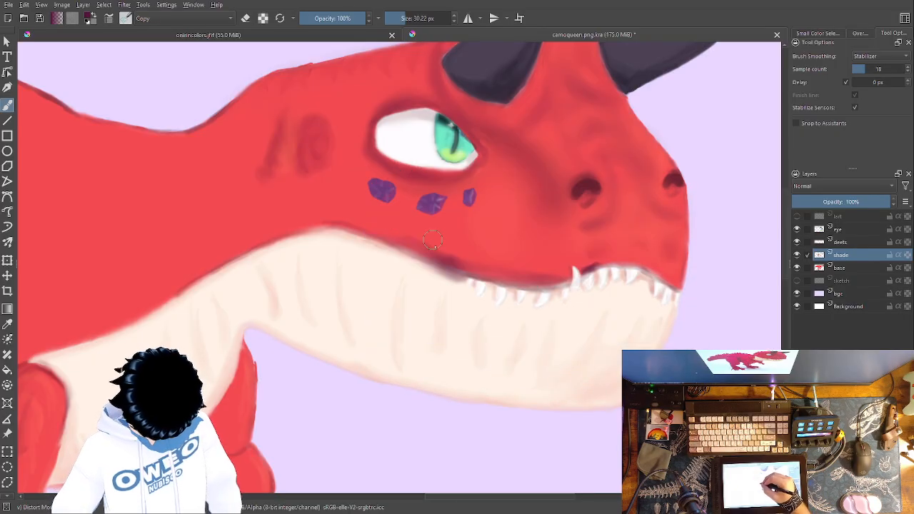
mouse_move(452, 255)
mouse_down()
mouse_move(458, 293)
mouse_move(457, 272)
mouse_move(462, 281)
mouse_move(442, 279)
mouse_move(432, 269)
mouse_move(444, 251)
mouse_move(404, 237)
mouse_move(443, 249)
mouse_move(415, 241)
mouse_move(434, 237)
mouse_move(449, 257)
mouse_move(416, 239)
mouse_up()
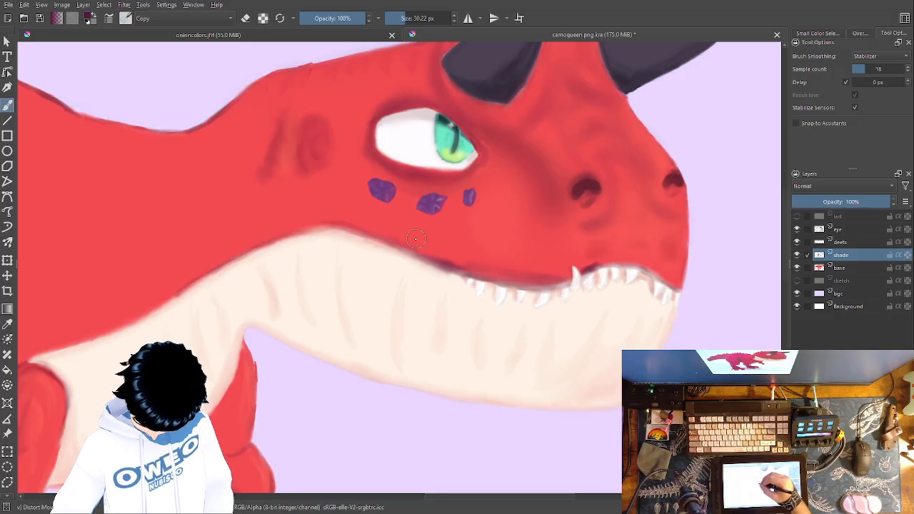
right_click(582, 251)
click(519, 279)
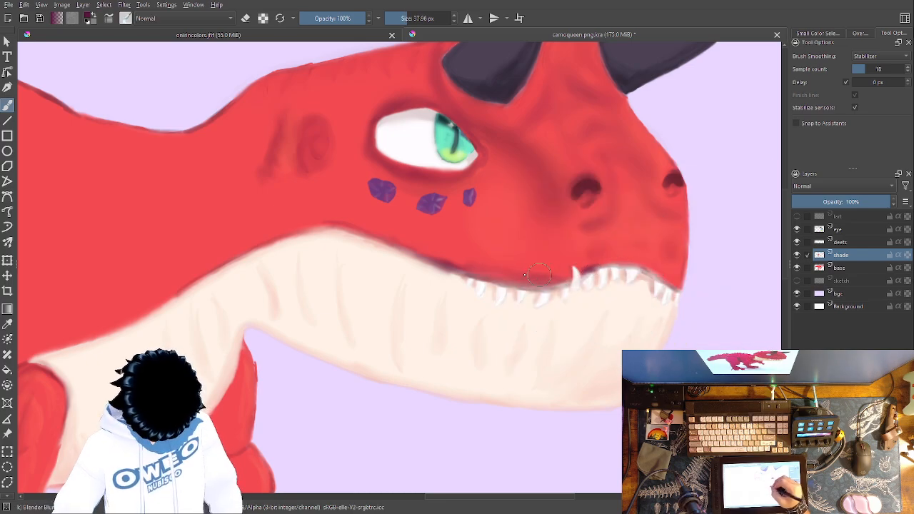
Darken the front edge of the snout and upper lip with Wet Paint, then soften it with Blender Blur.
right_click(581, 322)
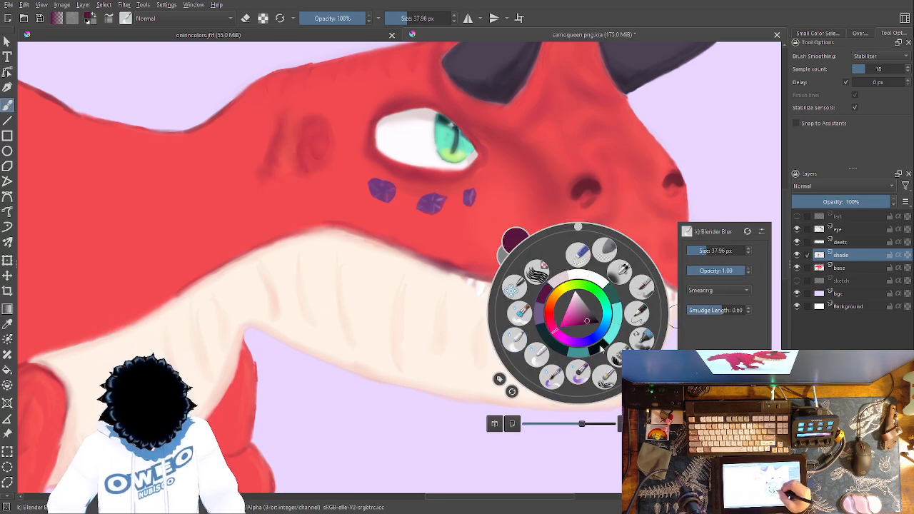
click(552, 377)
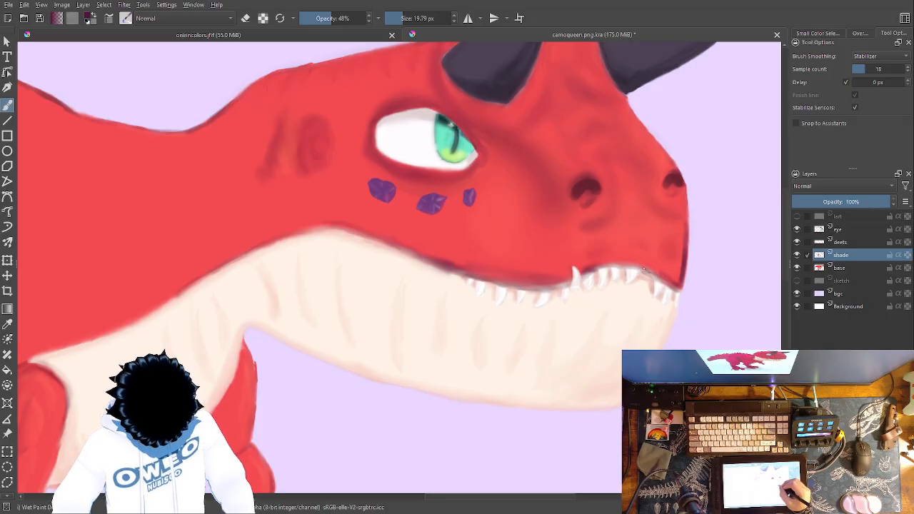
right_click(579, 279)
click(530, 310)
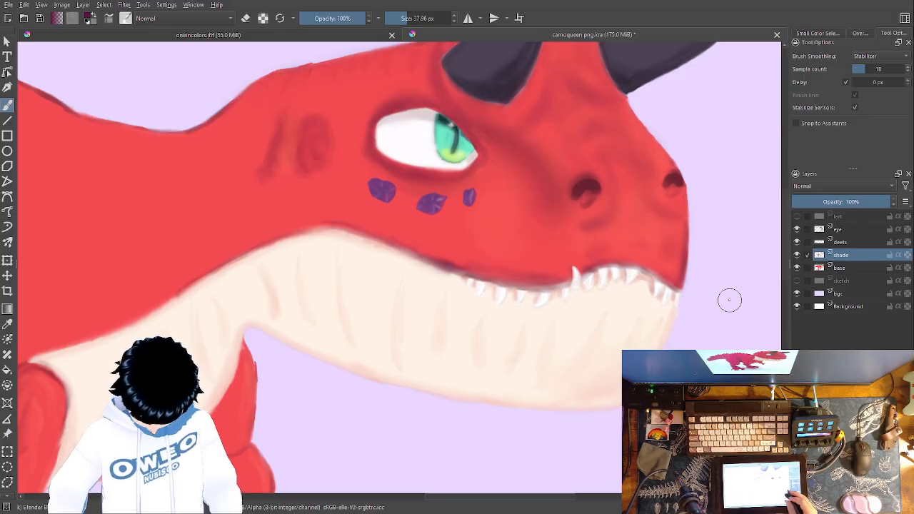
Sketch a thin dark contour line below the back's outline from the neck to the tail with the Wet Paint brush.
key(minus)
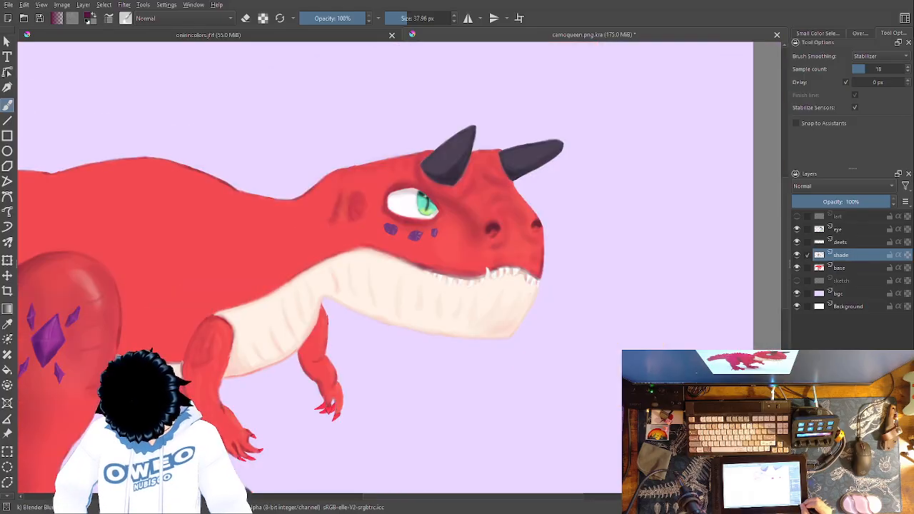
mouse_move(528, 363)
mouse_down()
mouse_move(661, 375)
mouse_move(726, 394)
mouse_up()
drag(597, 391, 681, 384)
mouse_move(700, 353)
mouse_down()
mouse_move(646, 352)
mouse_move(628, 312)
mouse_move(528, 312)
mouse_up()
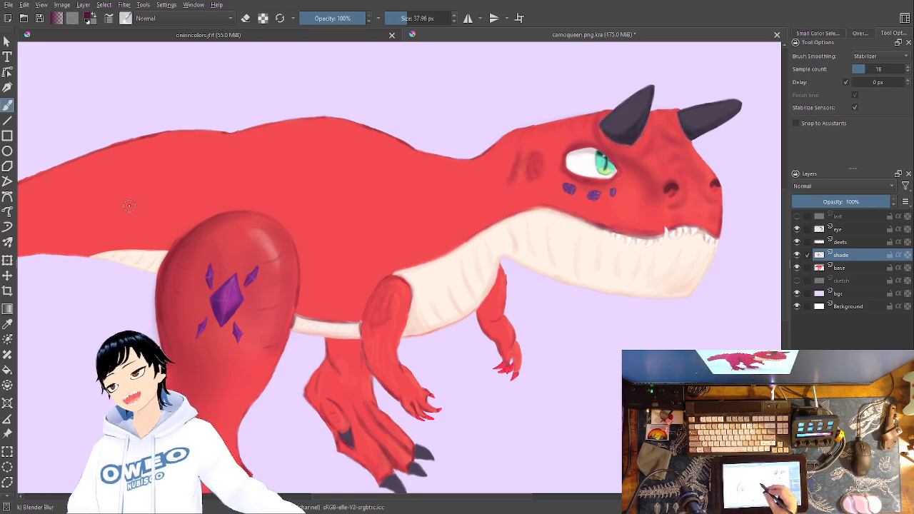
right_click(385, 297)
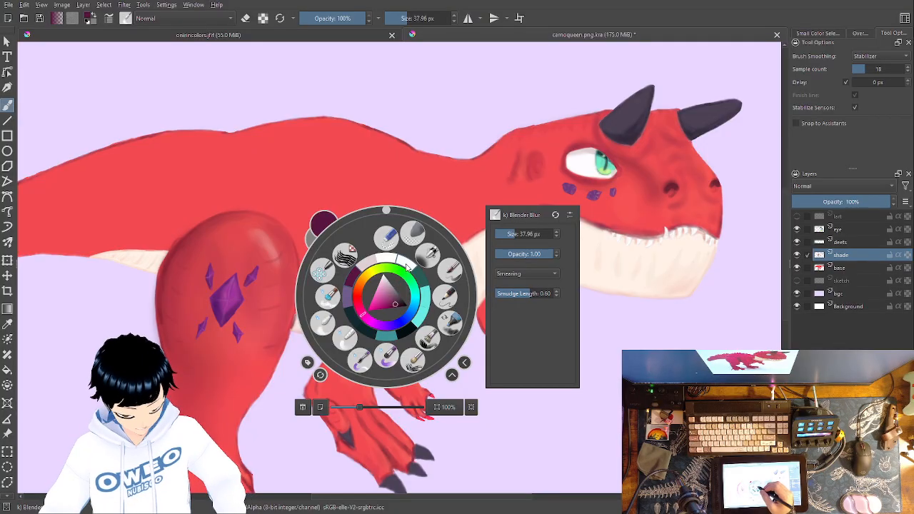
click(359, 362)
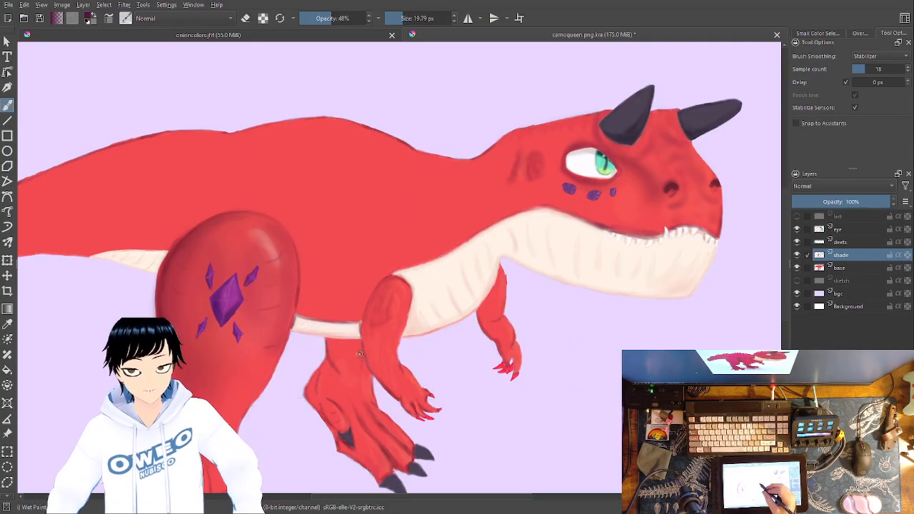
drag(460, 245, 556, 327)
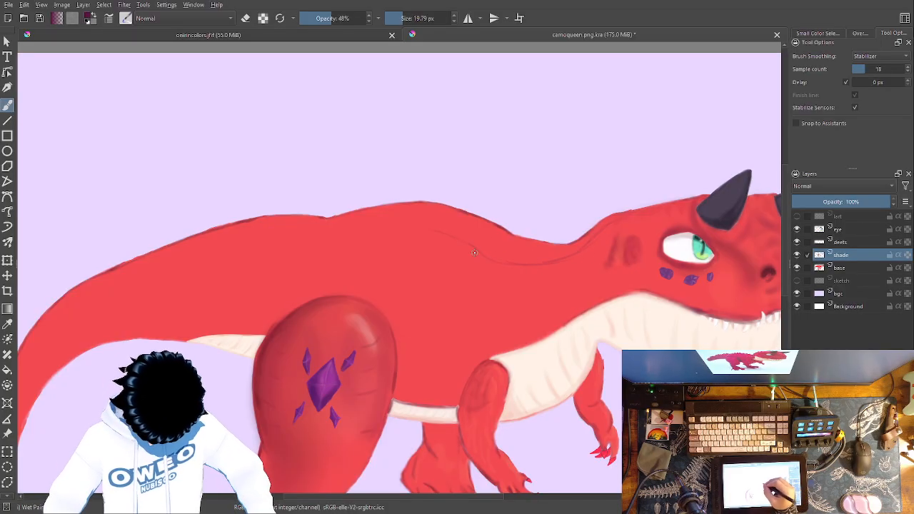
drag(400, 236, 207, 247)
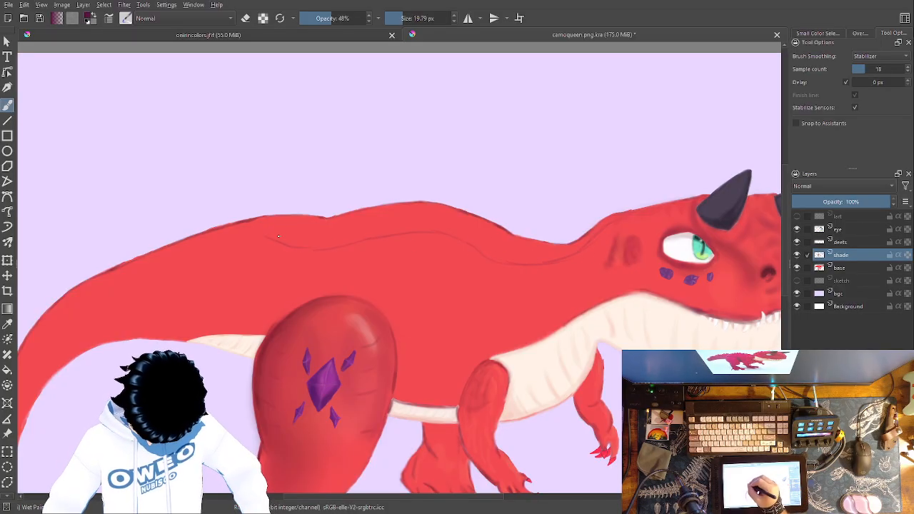
drag(274, 234, 446, 241)
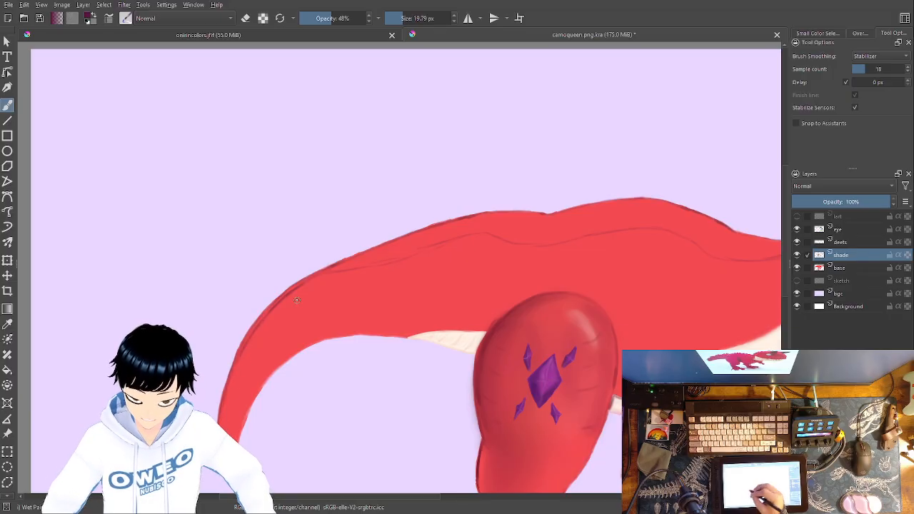
Strengthen the dark contour line along the neck and back and extend it down to the tail tip.
drag(270, 355, 69, 375)
mouse_move(619, 254)
mouse_down()
mouse_move(567, 277)
mouse_move(511, 278)
mouse_up()
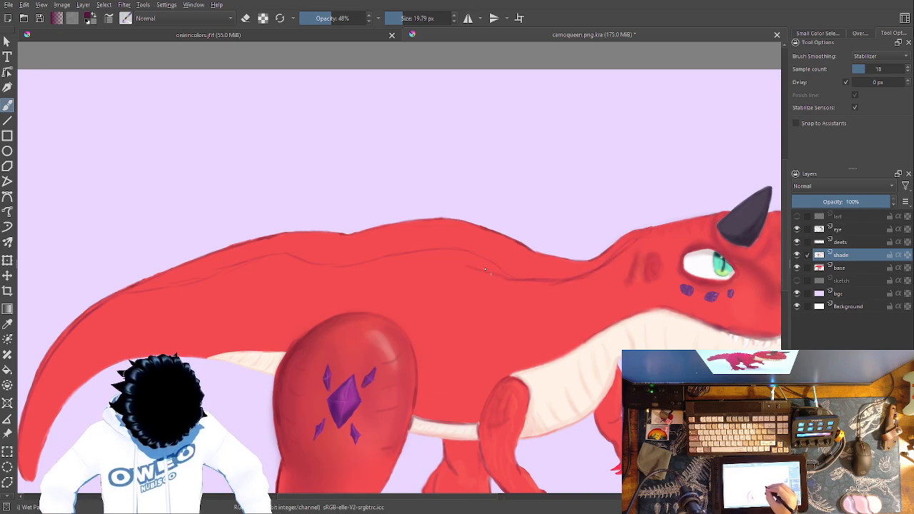
mouse_move(340, 266)
mouse_down()
mouse_move(266, 256)
mouse_move(135, 290)
mouse_up()
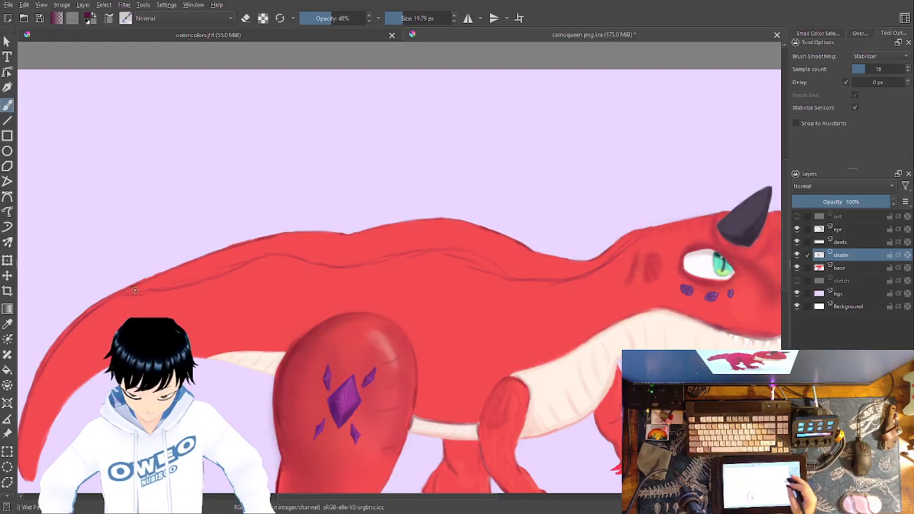
mouse_move(645, 245)
mouse_down()
mouse_move(548, 281)
mouse_move(476, 261)
mouse_move(390, 255)
mouse_move(300, 258)
mouse_move(136, 291)
mouse_move(92, 317)
mouse_move(35, 389)
mouse_move(24, 450)
mouse_move(36, 471)
mouse_up()
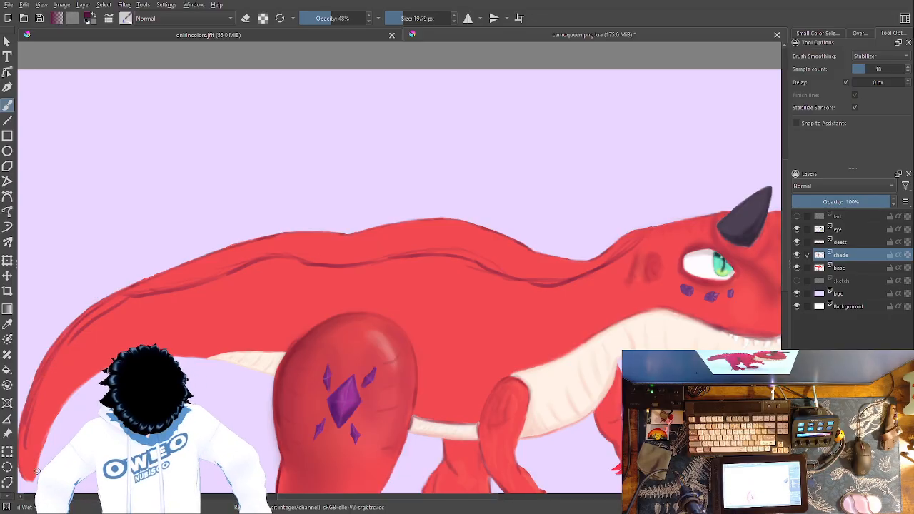
Sample a light orange from the reference image and paint highlights along the ridge of the back with Wet Paint.
click(364, 31)
key(p)
click(597, 213)
click(614, 33)
key(b)
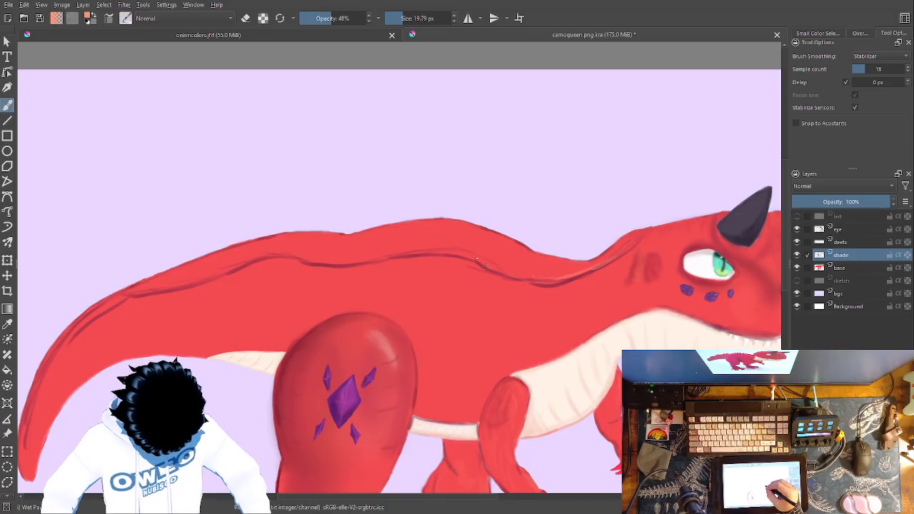
mouse_move(601, 269)
mouse_down()
mouse_move(558, 271)
mouse_move(415, 249)
mouse_move(322, 259)
mouse_move(292, 250)
mouse_move(143, 286)
mouse_up()
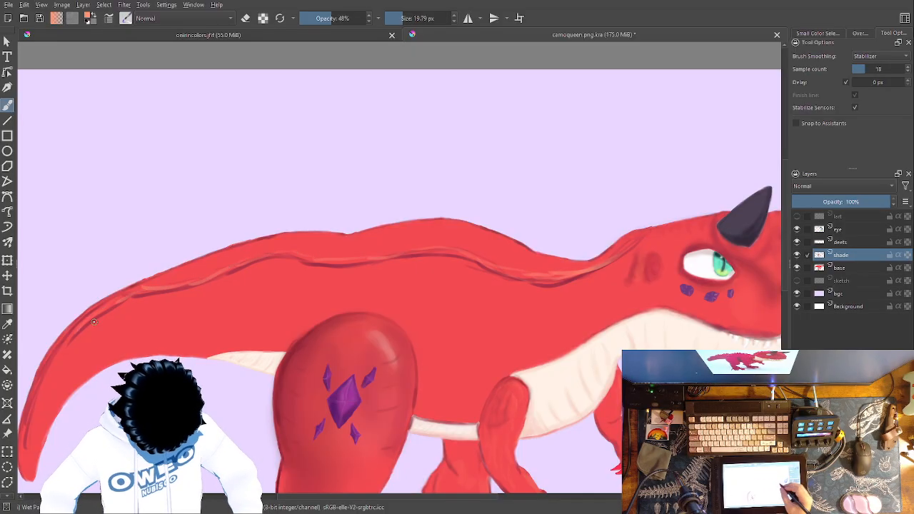
mouse_move(472, 243)
mouse_down()
mouse_move(452, 231)
mouse_move(414, 237)
mouse_up()
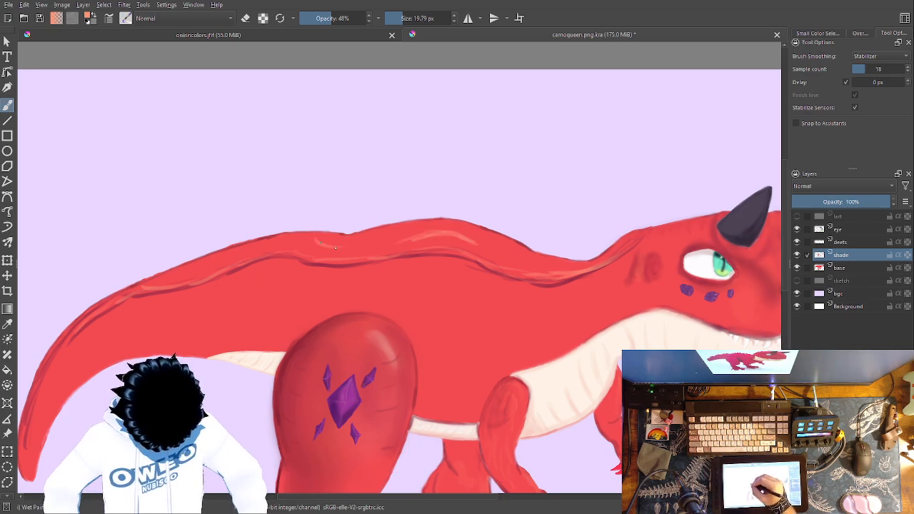
drag(214, 264, 284, 256)
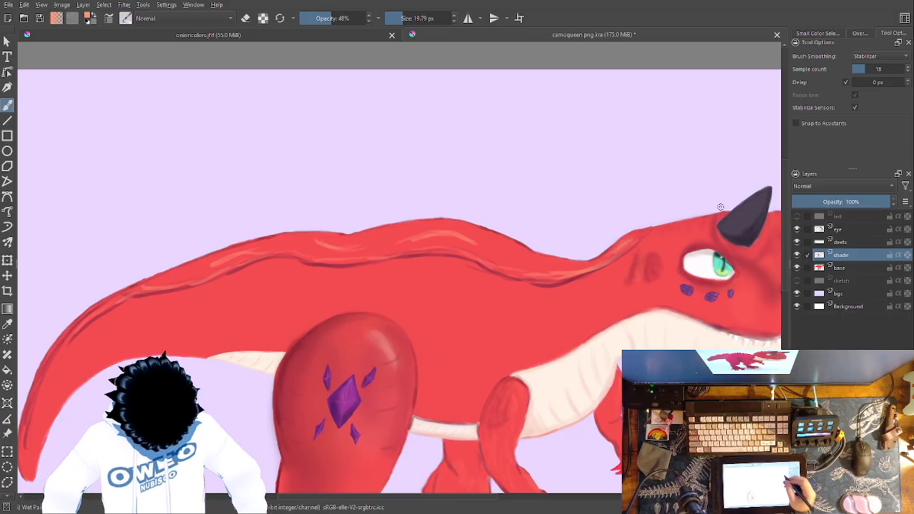
Sample a red from the reference image and paint mid-tone strokes between the back ridge's highlights and dark contour line.
click(384, 36)
key(p)
click(397, 32)
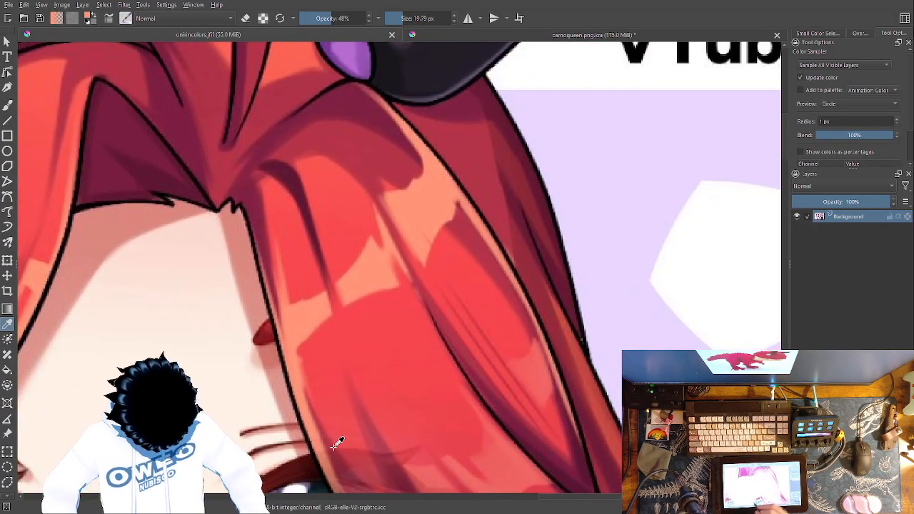
click(569, 40)
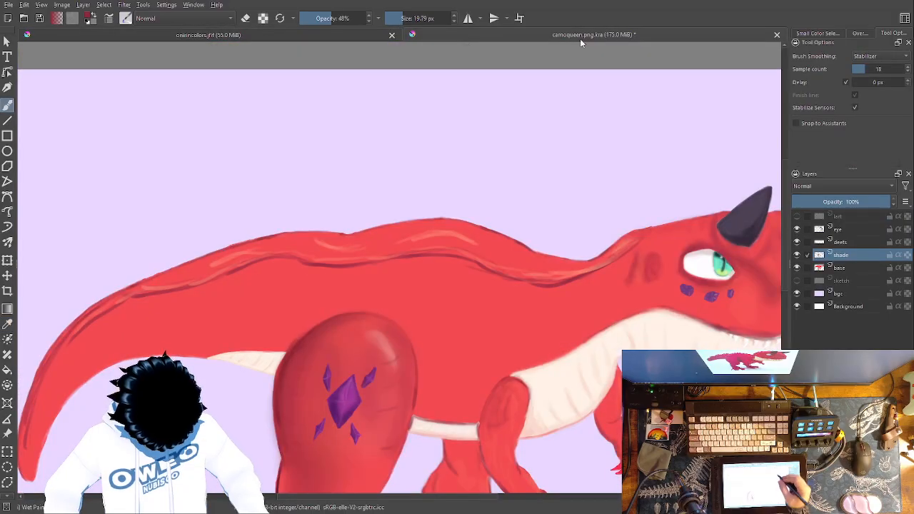
mouse_move(587, 269)
mouse_down()
mouse_move(537, 270)
mouse_move(482, 253)
mouse_up()
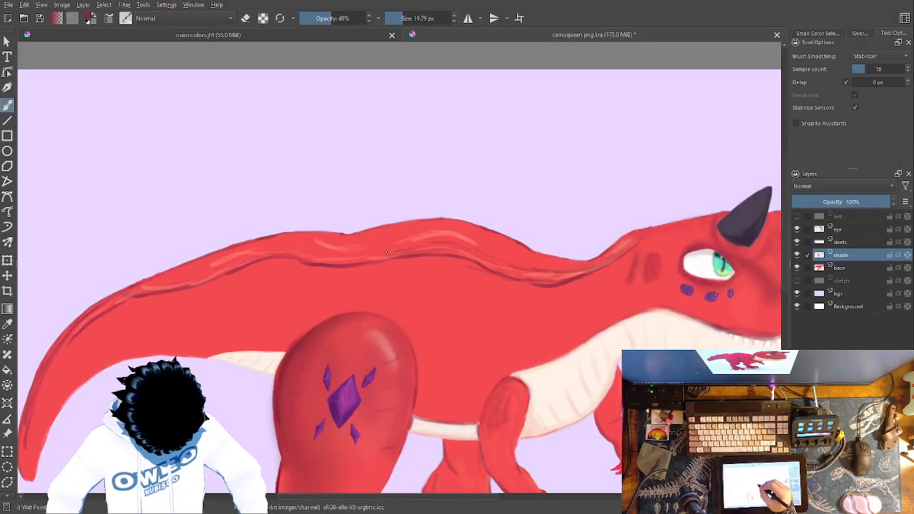
mouse_move(343, 255)
mouse_down()
mouse_move(293, 242)
mouse_move(180, 276)
mouse_up()
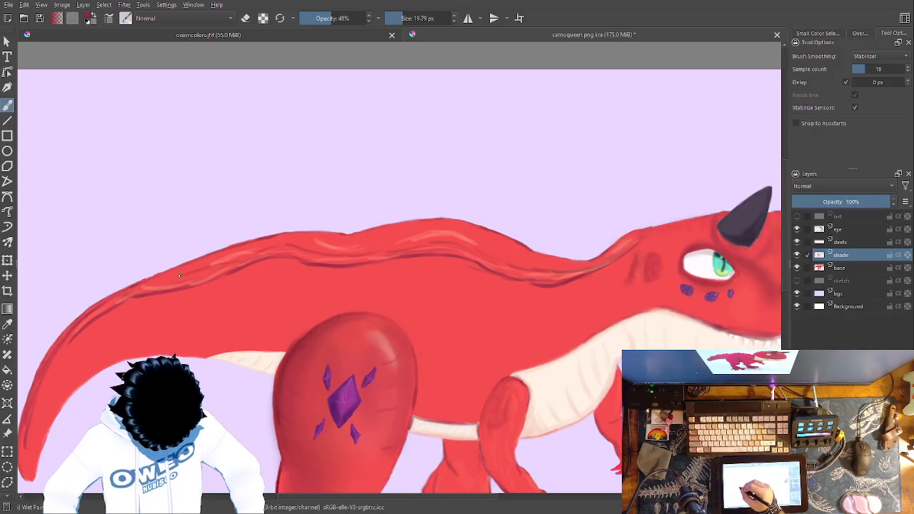
Sample a red from the reference image, then paint light orange highlights on the dinosaur's head behind the eye with Wet Paint.
key(p)
click(365, 35)
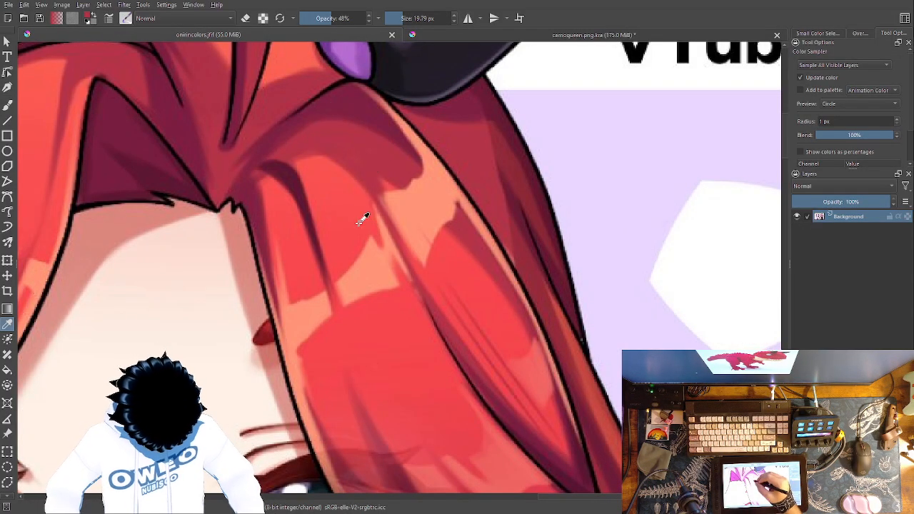
click(439, 422)
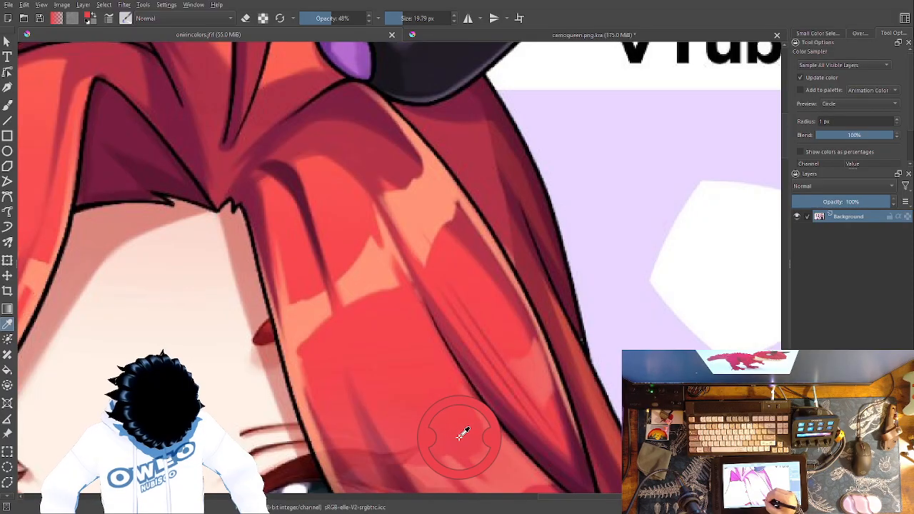
click(433, 444)
click(427, 451)
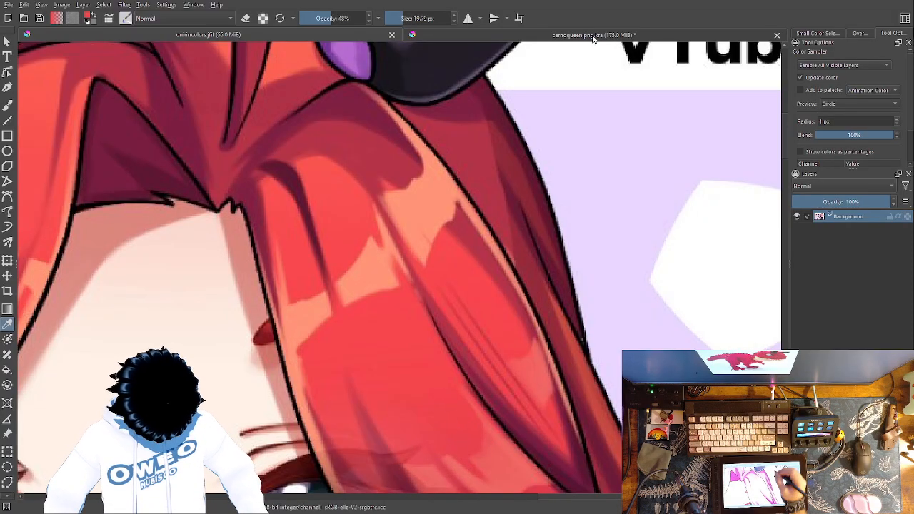
key(ctrl+Tab)
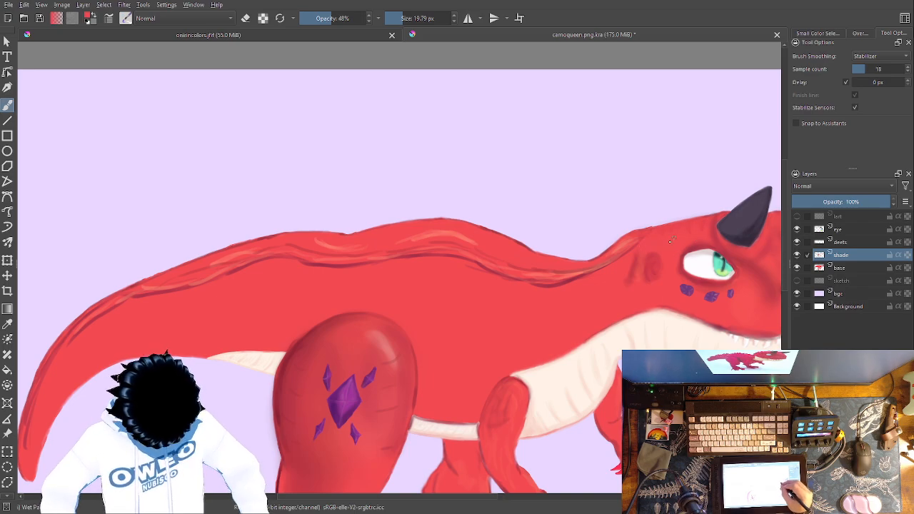
right_click(396, 236)
click(400, 204)
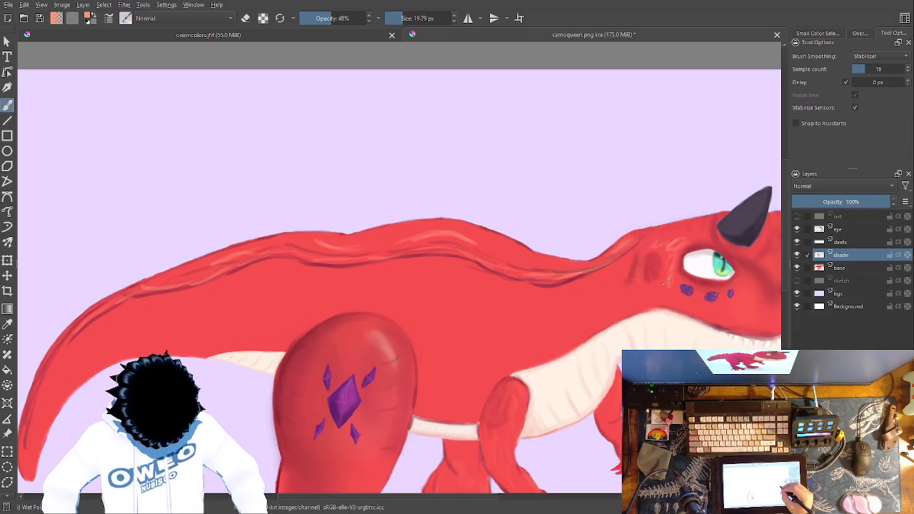
Blend the highlights and contour shading along the tail, back, neck and head with the Blender Blur brush.
right_click(578, 335)
click(519, 359)
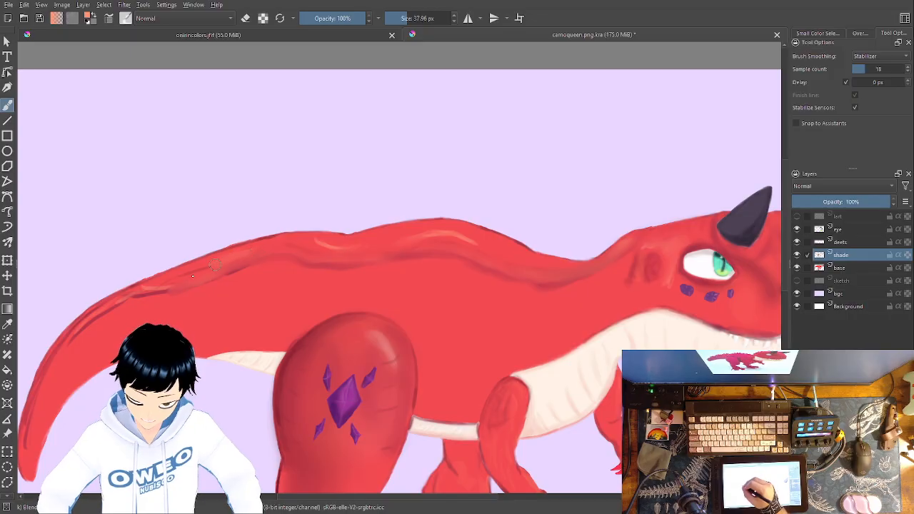
mouse_move(152, 293)
mouse_down()
mouse_move(389, 245)
mouse_move(318, 284)
mouse_move(270, 359)
mouse_move(270, 377)
mouse_up()
drag(336, 333, 184, 404)
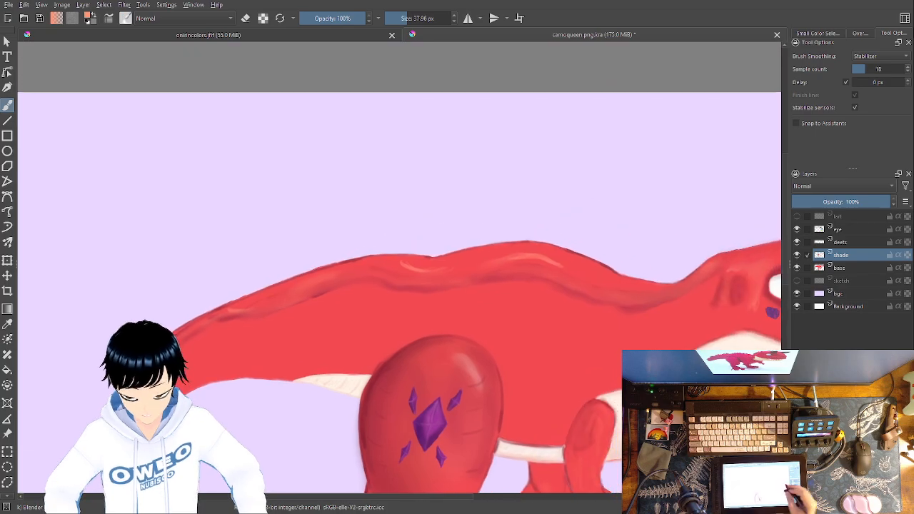
mouse_move(655, 295)
mouse_down()
mouse_move(539, 260)
mouse_move(568, 264)
mouse_up()
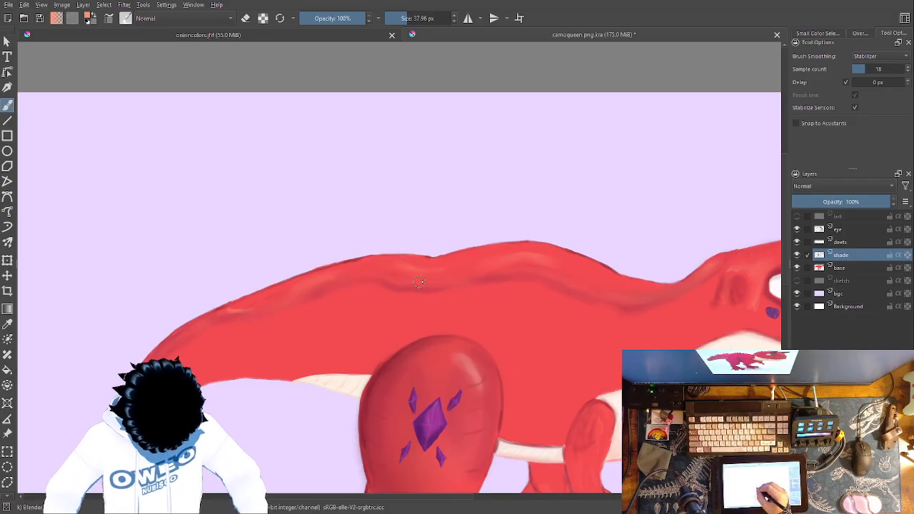
drag(594, 378, 264, 328)
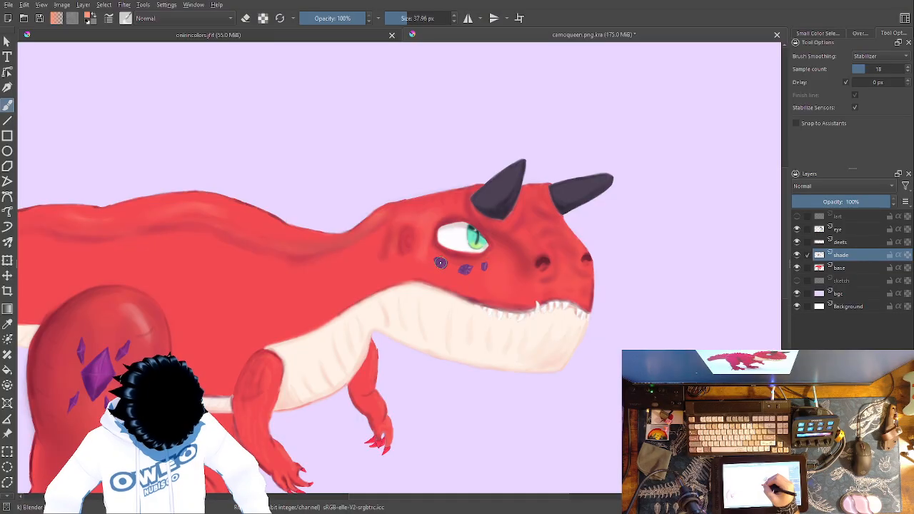
Deepen the ear hole and the fold behind it in dark red with Wet Paint, and soften them with Blender Blur.
right_click(548, 327)
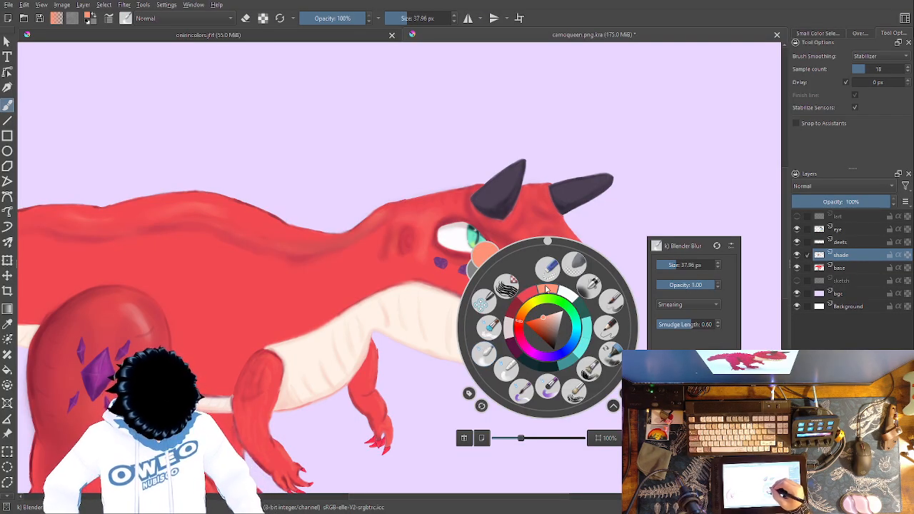
click(515, 308)
right_click(521, 309)
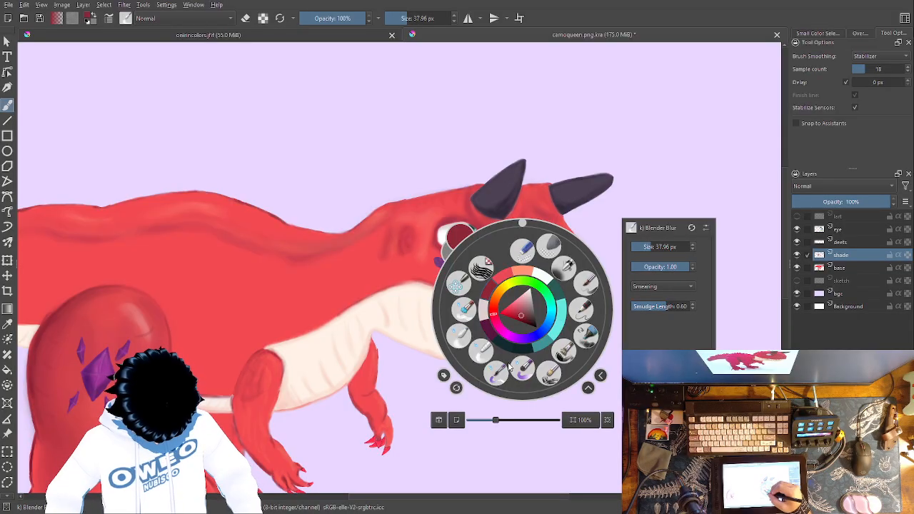
click(497, 372)
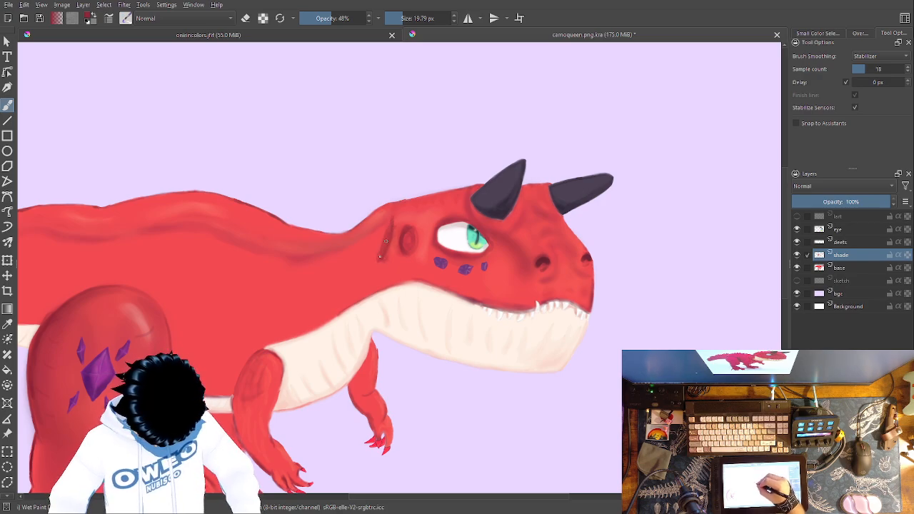
right_click(409, 252)
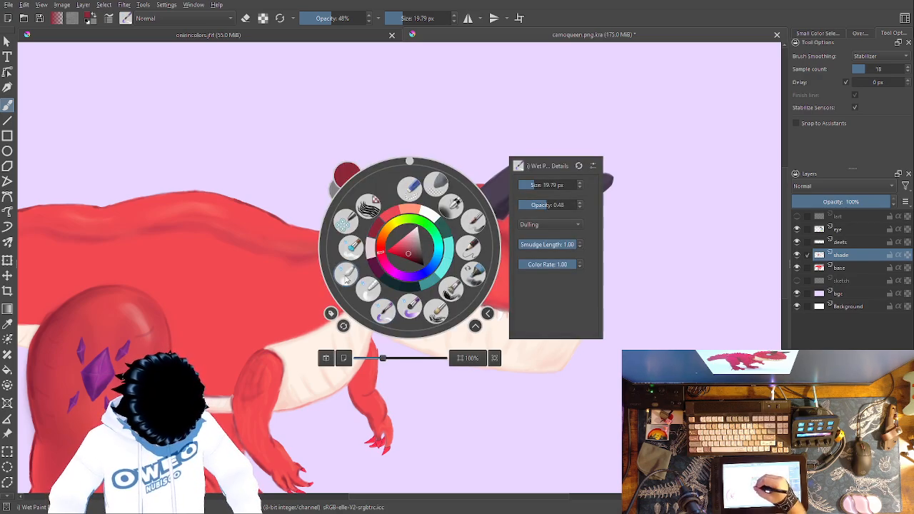
click(361, 271)
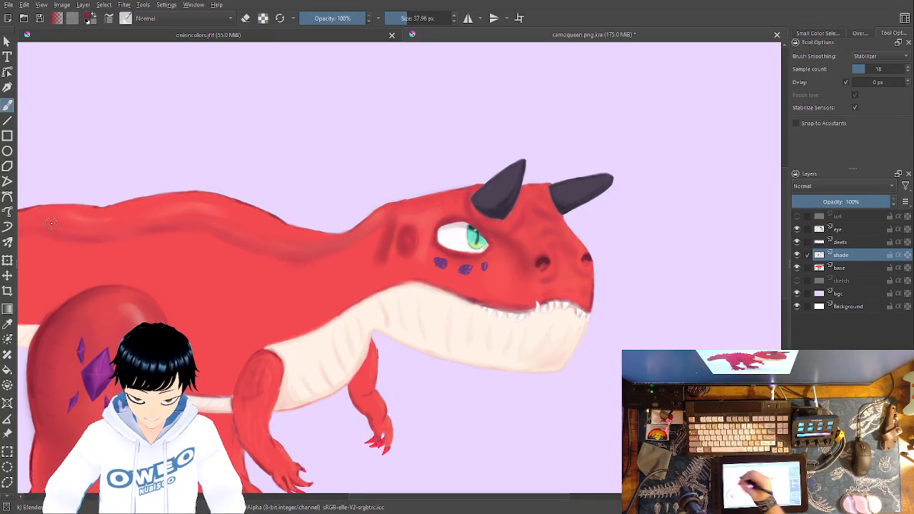
Shade the upper edge of the near arm's shoulder in dark red with Wet Paint and blend it with Blender Blur.
key(ctrl+minus)
key(ctrl+minus)
drag(555, 336, 663, 325)
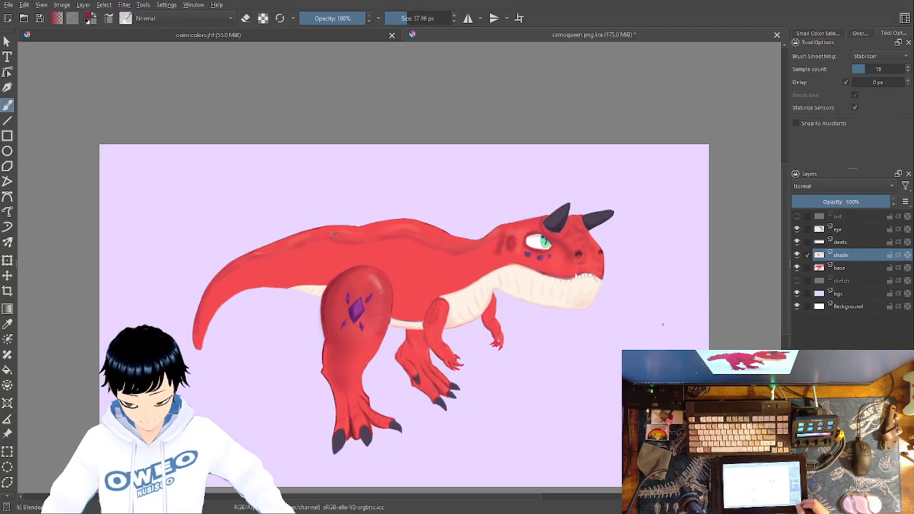
scroll(387, 270, up, 5)
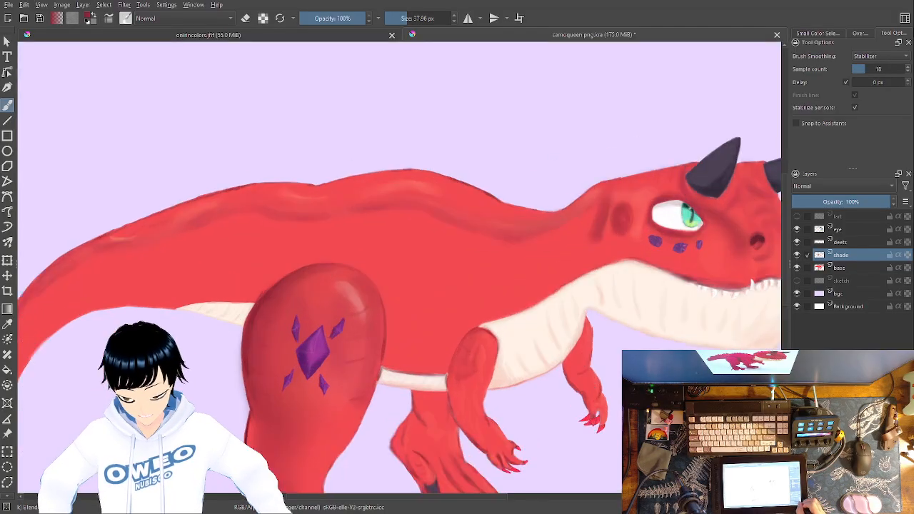
drag(415, 378, 307, 289)
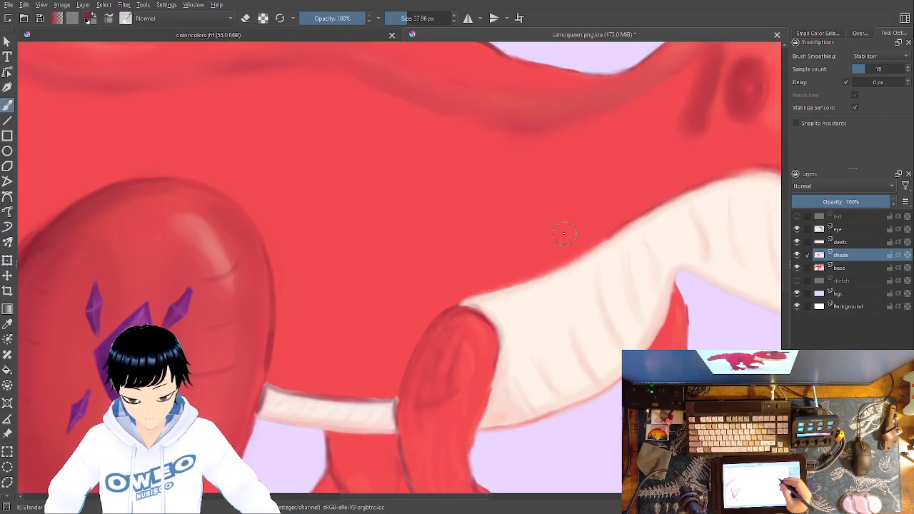
drag(457, 314, 320, 332)
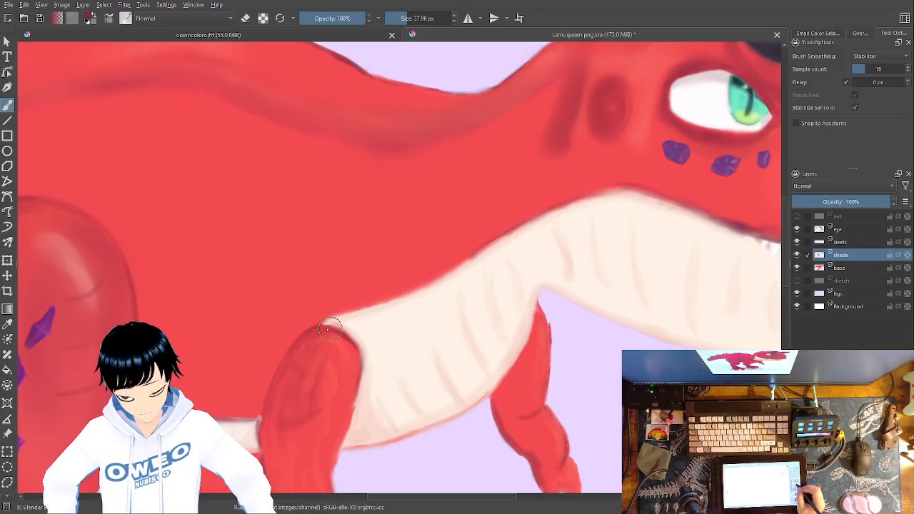
right_click(345, 320)
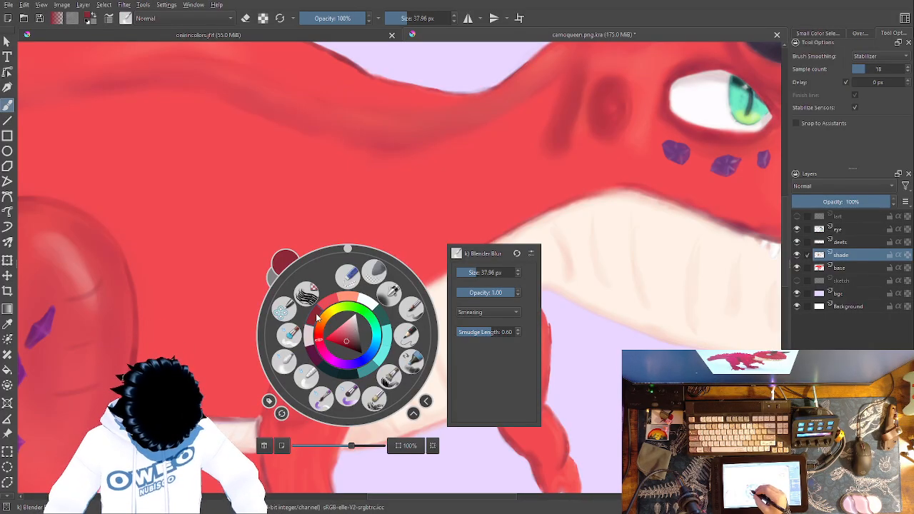
right_click(332, 342)
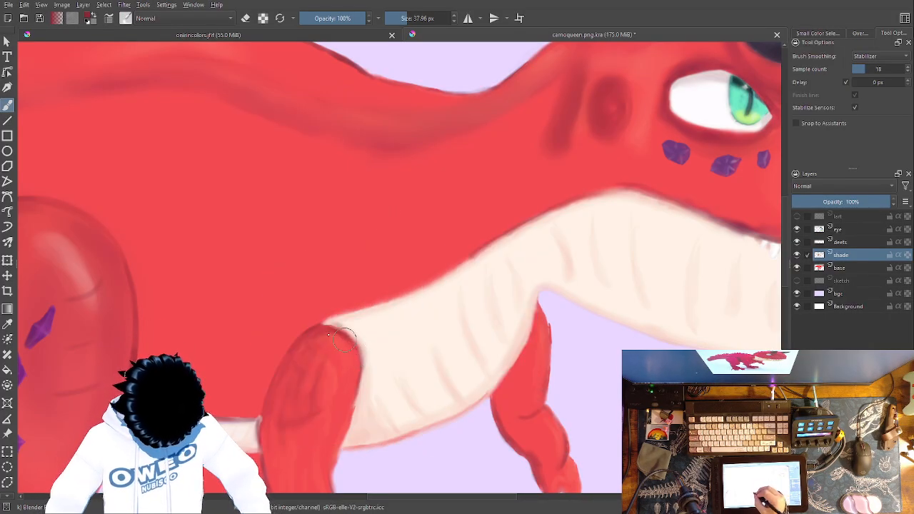
right_click(298, 355)
click(355, 330)
right_click(345, 351)
click(315, 300)
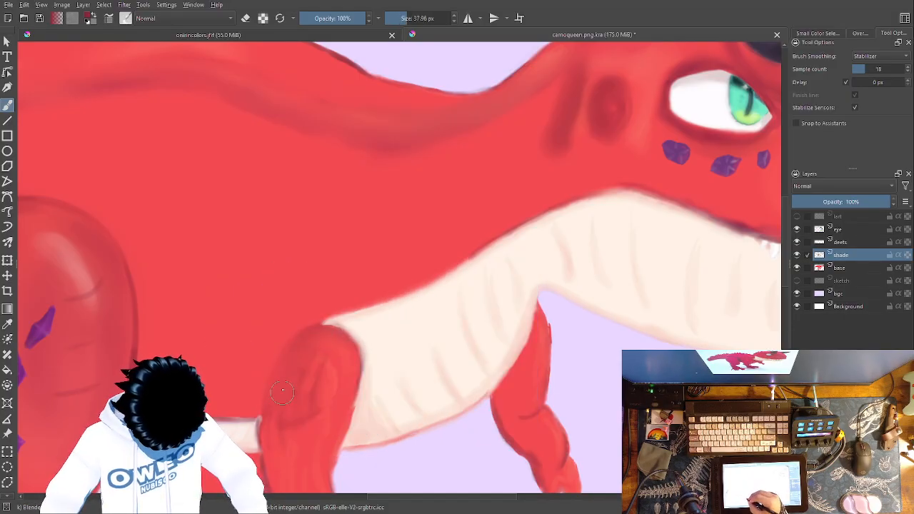
Strengthen the dark outline around the near arm's shoulder with Wet Paint and smooth it with Blender Blur.
right_click(309, 357)
click(281, 416)
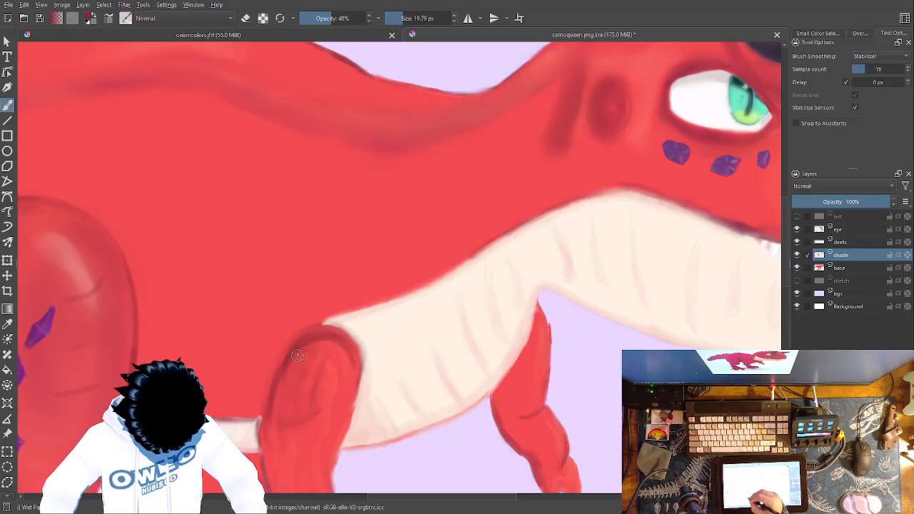
right_click(262, 397)
click(206, 393)
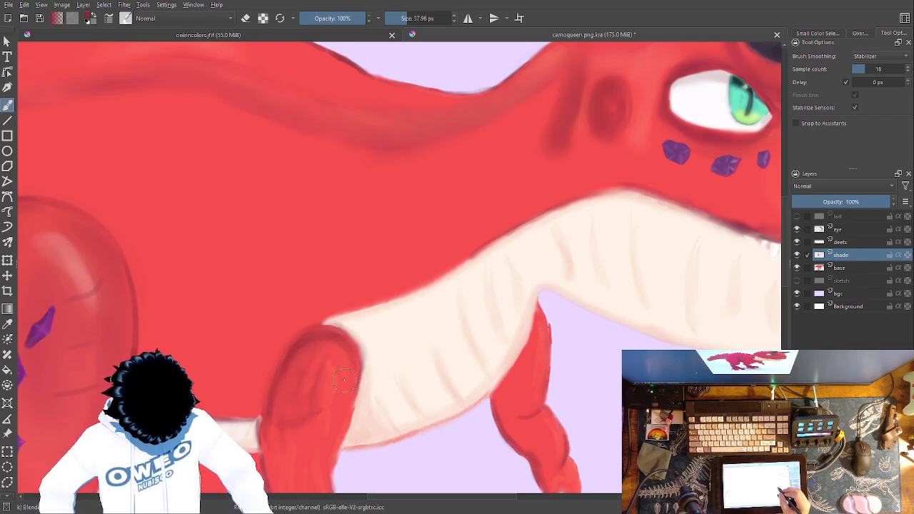
Sample the dark red from a shaded fingernail in the reference image and return to the dinosaur painting with the brush.
drag(542, 368, 518, 143)
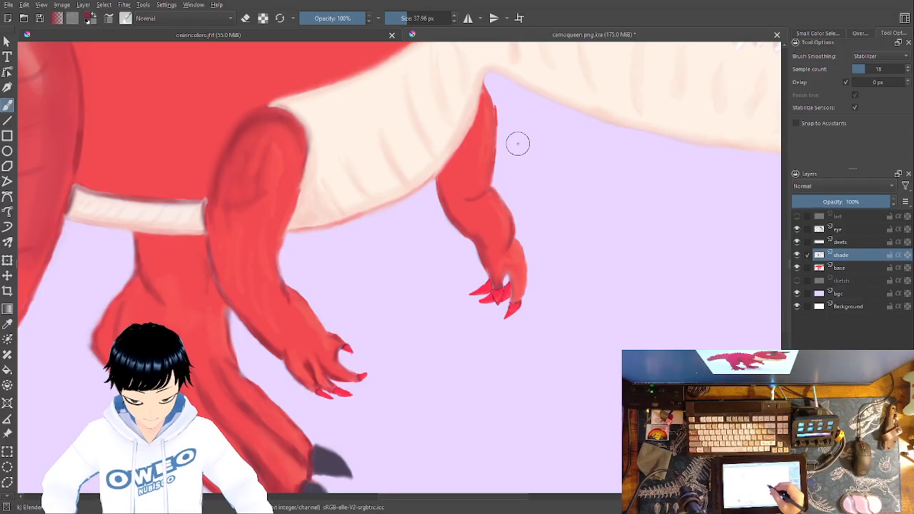
click(367, 29)
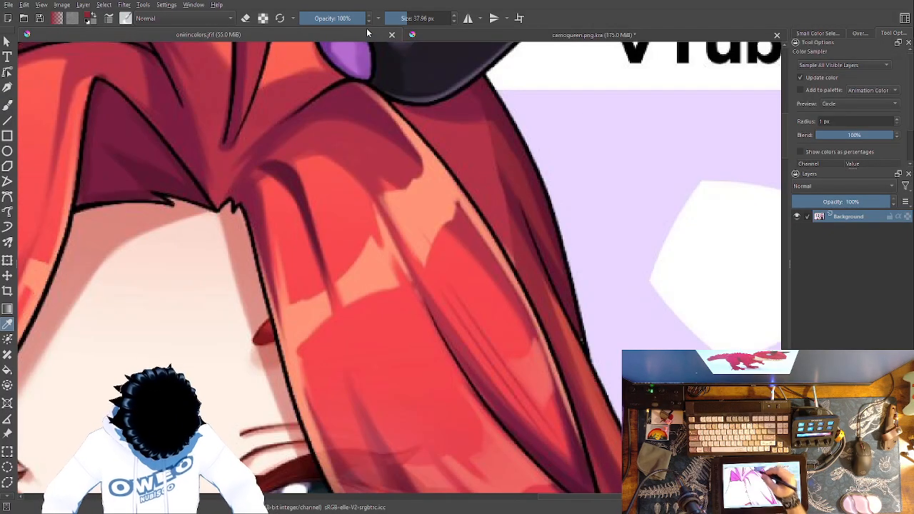
scroll(350, 44, down, 15)
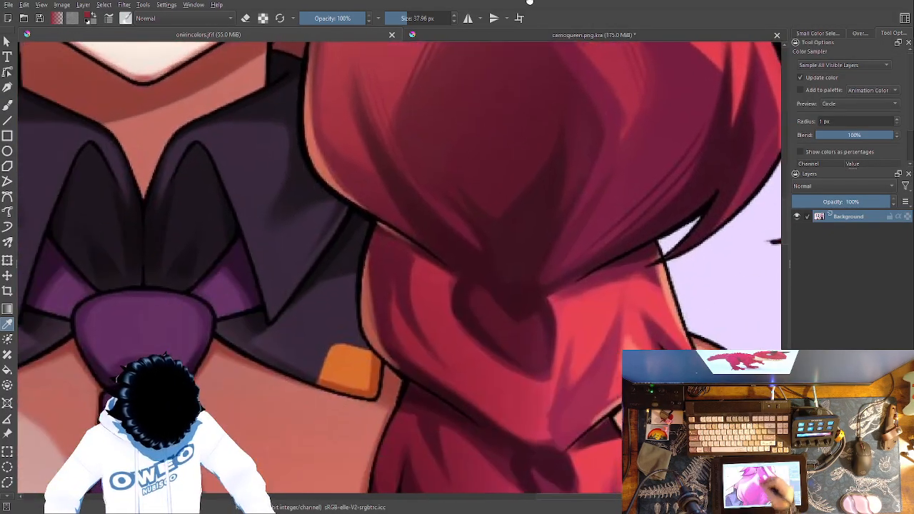
scroll(468, 44, down, 15)
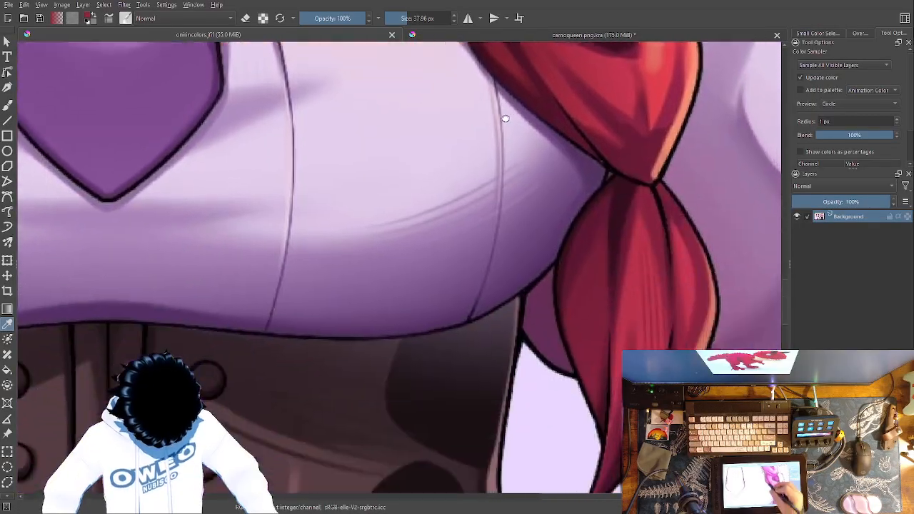
scroll(245, 163, down, 15)
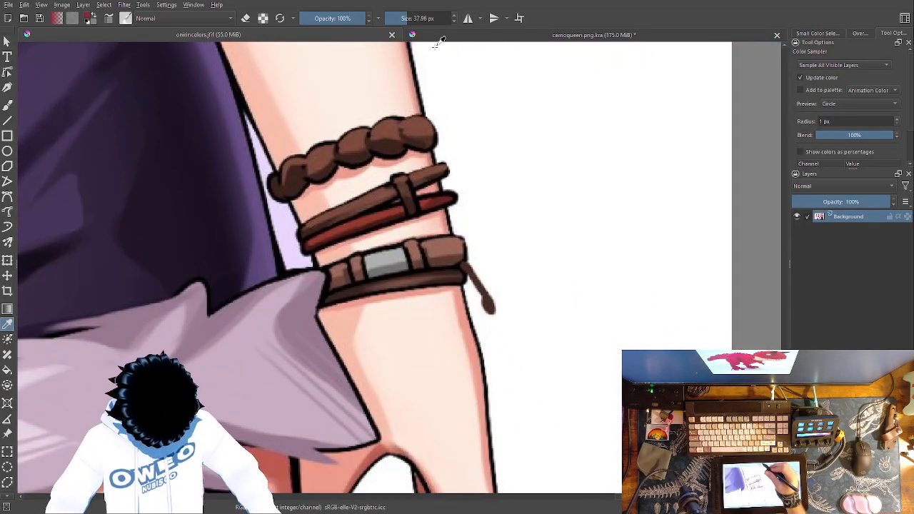
drag(435, 300, 691, 216)
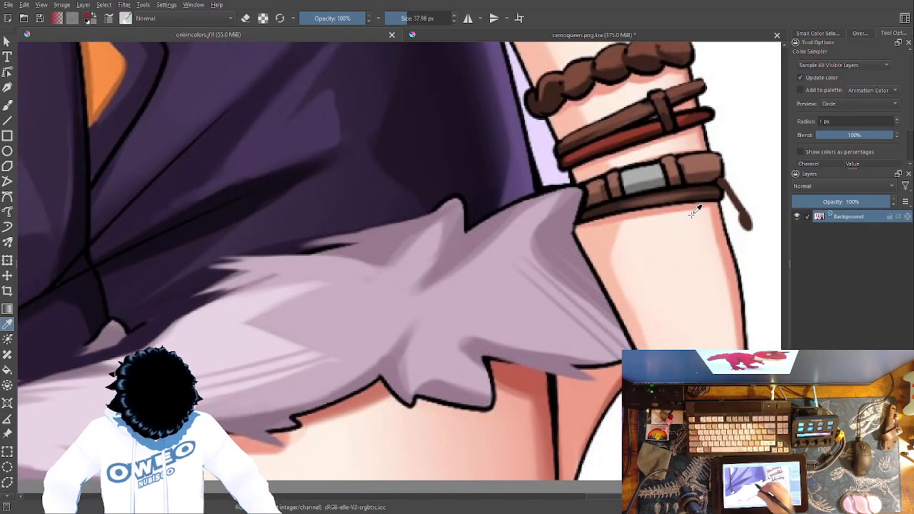
key(minus)
key(minus)
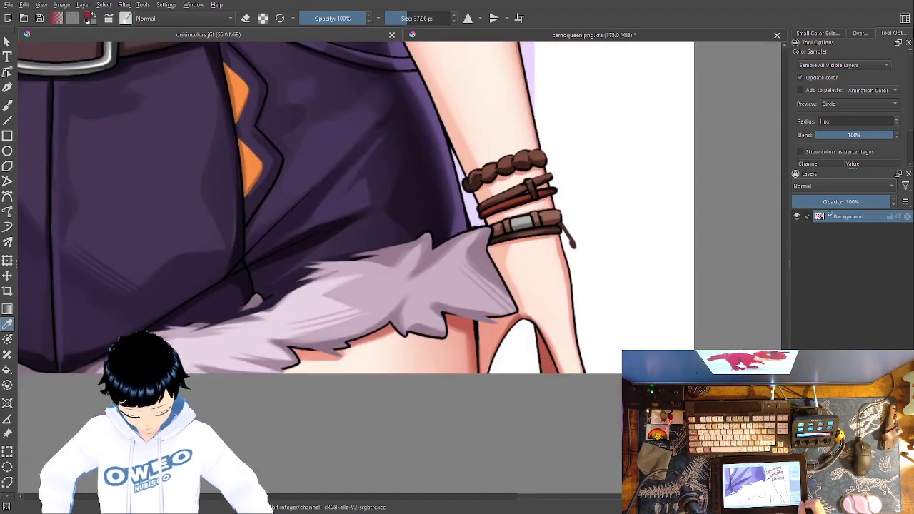
drag(309, 171, 696, 492)
drag(445, 64, 763, 336)
drag(413, 274, 437, 492)
drag(402, 223, 360, 504)
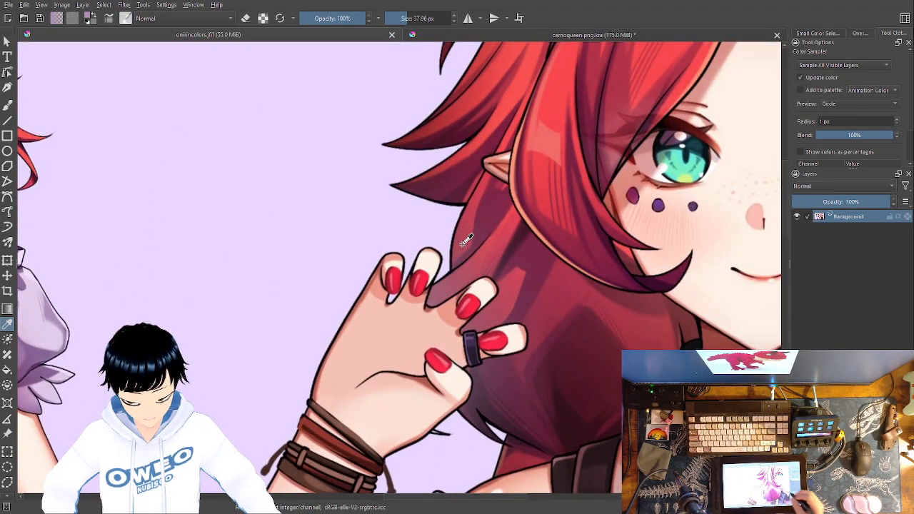
key(plus)
key(plus)
key(plus)
key(plus)
key(plus)
key(plus)
click(302, 357)
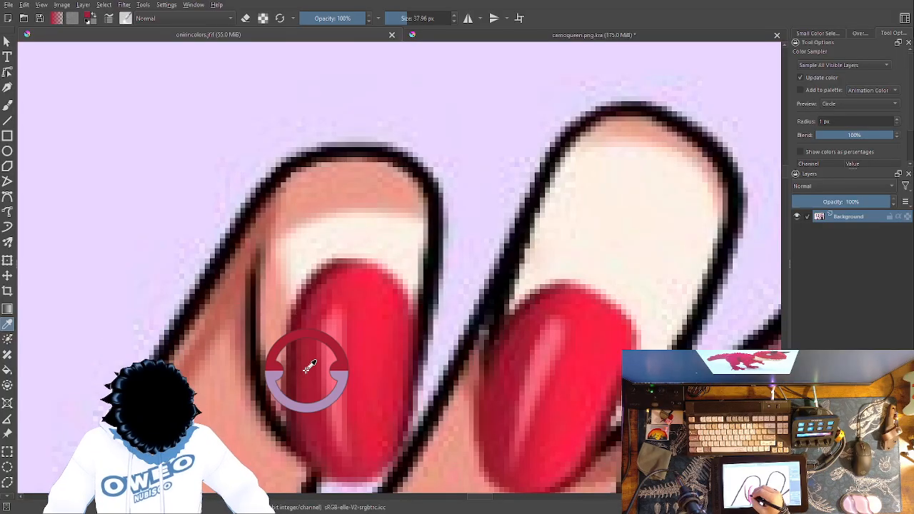
key(b)
click(568, 31)
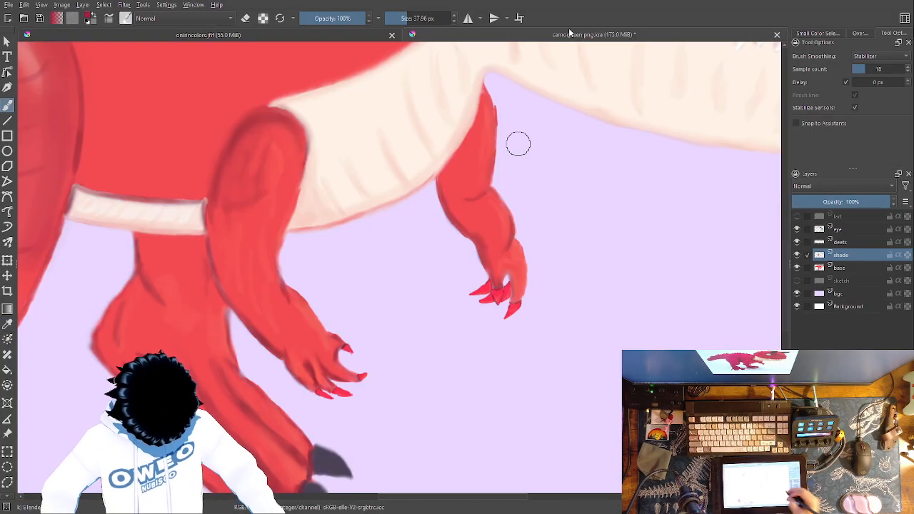
Shade the edges of the claws on both hands in the sampled dark red with the Pencil-2 brush.
key(plus)
key(plus)
key(plus)
key(plus)
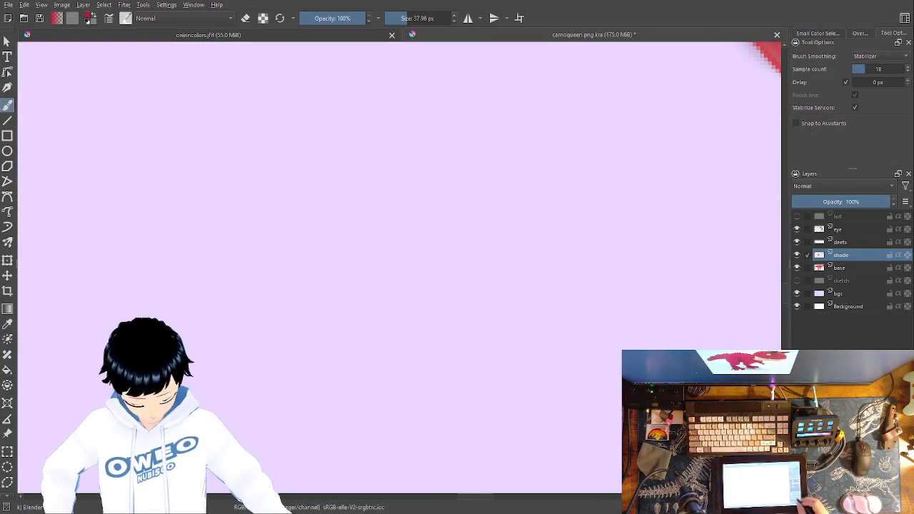
key(minus)
key(minus)
key(minus)
key(minus)
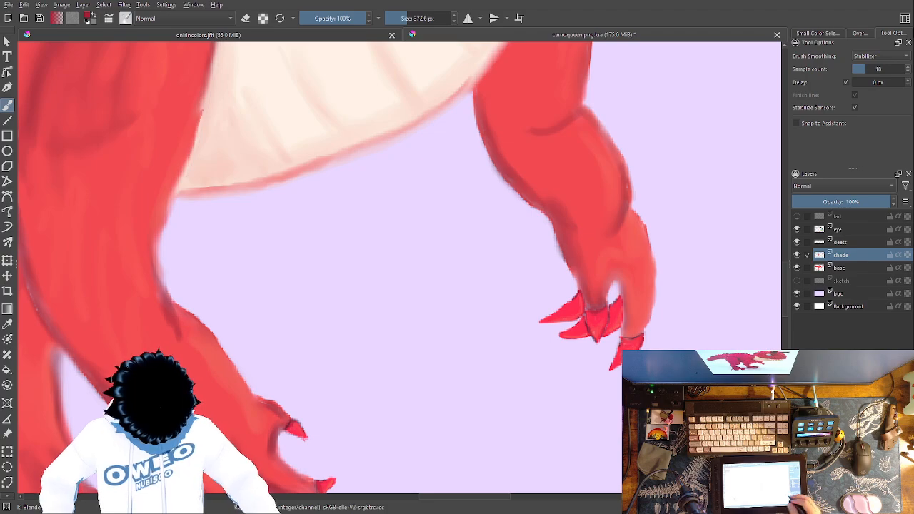
right_click(660, 293)
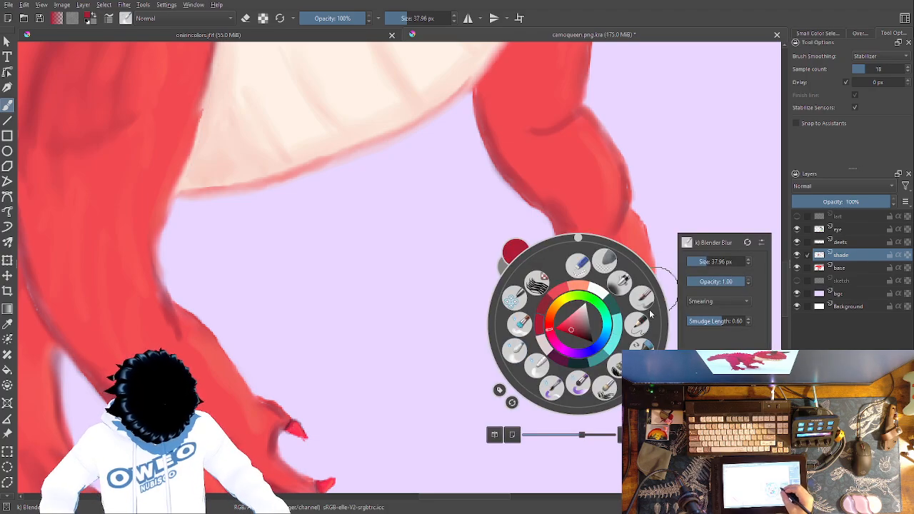
click(646, 320)
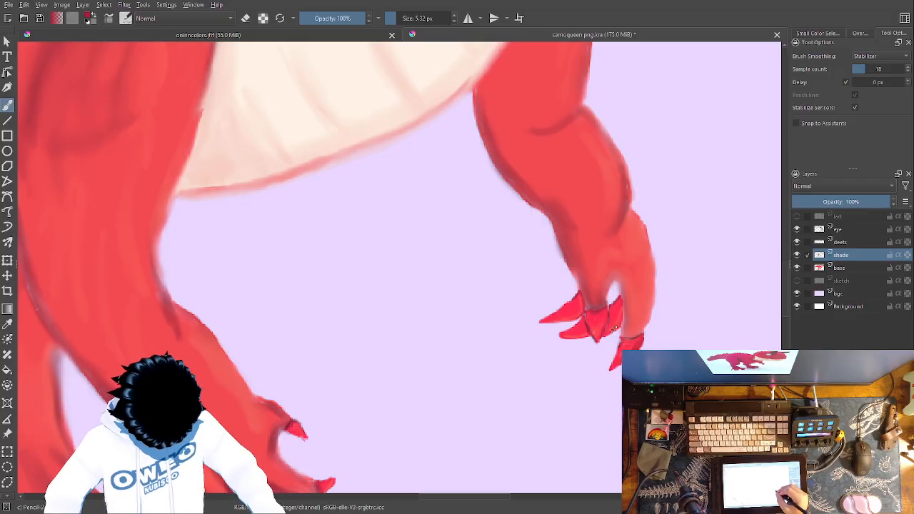
drag(575, 339, 599, 316)
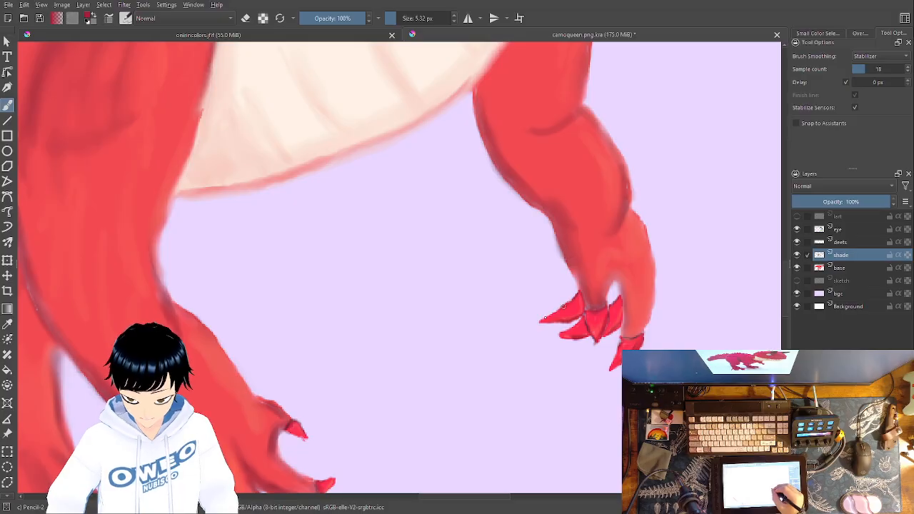
drag(492, 276, 635, 181)
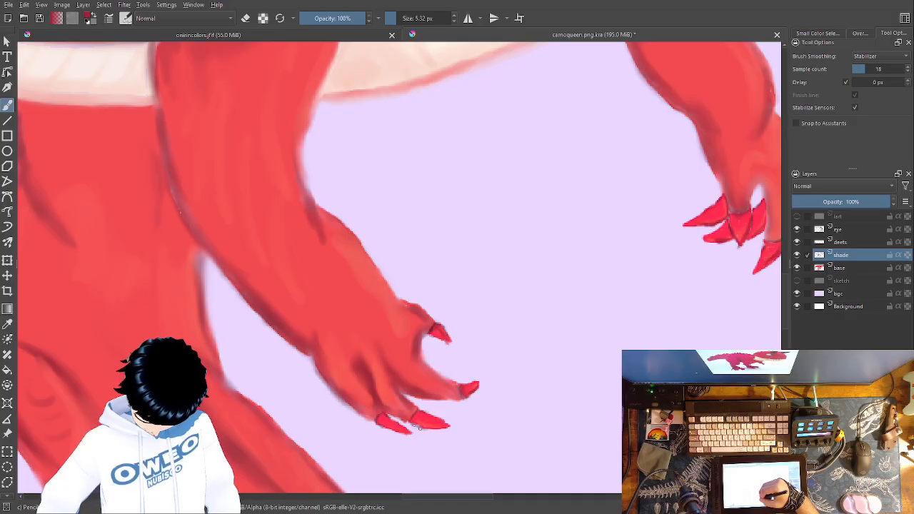
drag(417, 425, 441, 427)
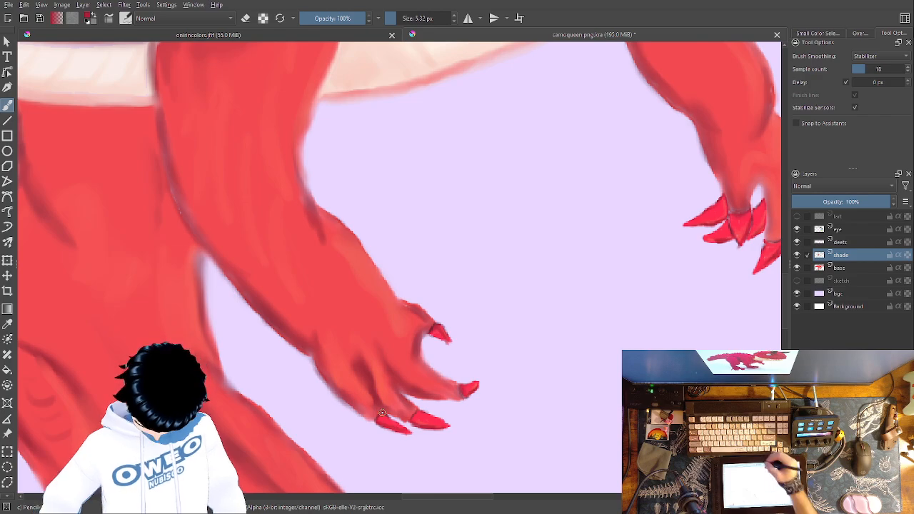
Sample the pink highlight from a fingernail in the reference image and add highlights to the dinosaur's hand claws.
click(364, 36)
key(p)
click(340, 350)
click(500, 39)
key(b)
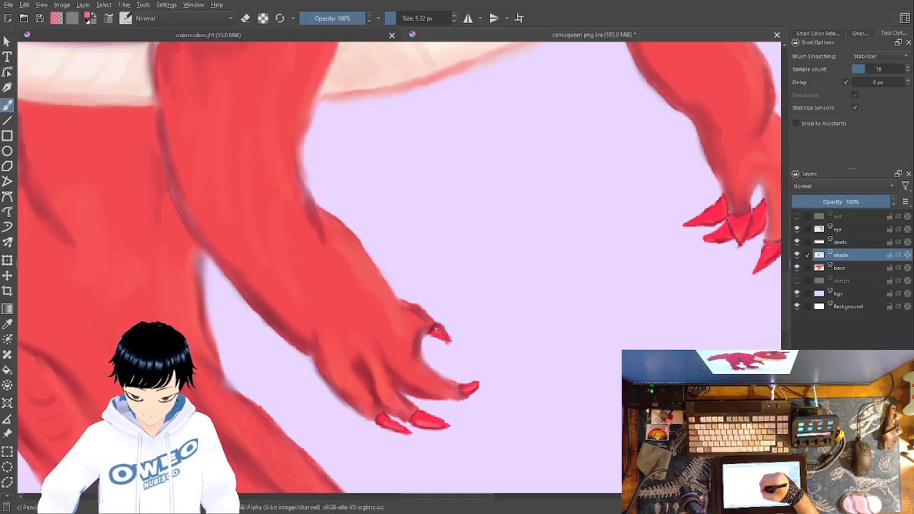
drag(437, 327, 272, 360)
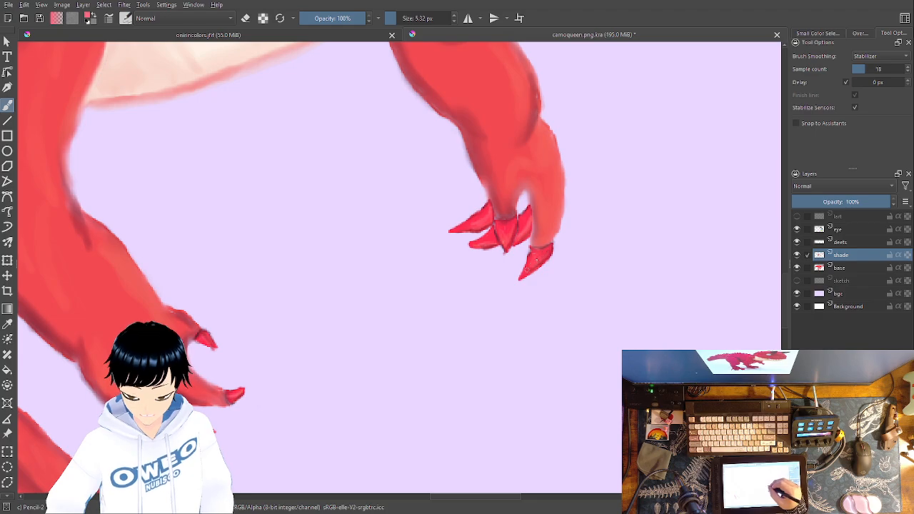
Switch to the Blender Blur brush and set its size to 10.84 px.
right_click(548, 262)
click(485, 288)
right_click(548, 262)
click(684, 199)
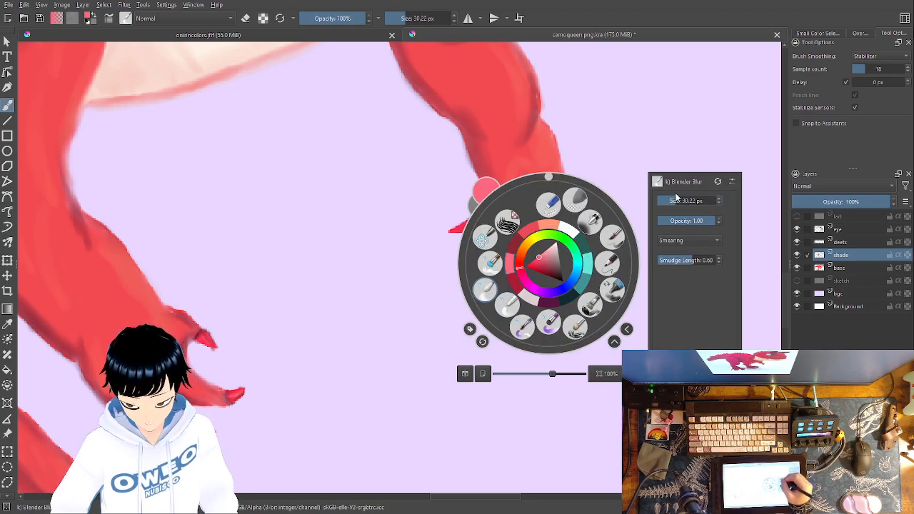
click(682, 155)
right_click(578, 200)
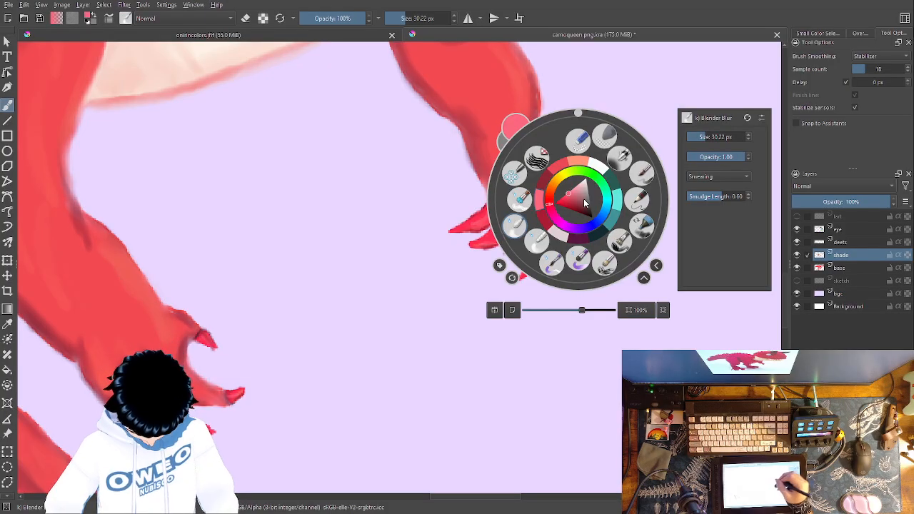
click(703, 137)
drag(704, 137, 700, 92)
click(706, 80)
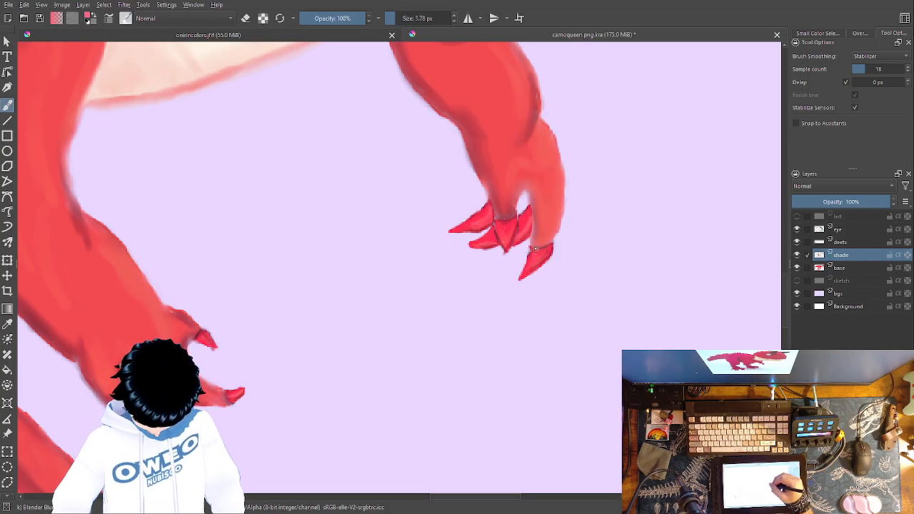
right_click(572, 305)
drag(689, 235, 706, 226)
click(709, 178)
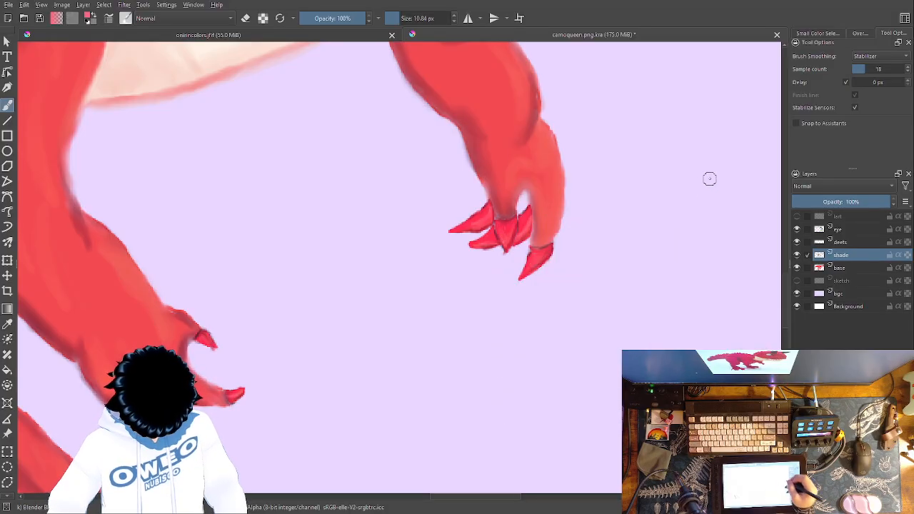
Blend the shading and highlights on the far hand's claws with Blender Blur.
key(ctrl+plus)
key(ctrl+plus)
key(ctrl+plus)
key(ctrl+plus)
drag(481, 324, 188, 428)
drag(468, 372, 412, 402)
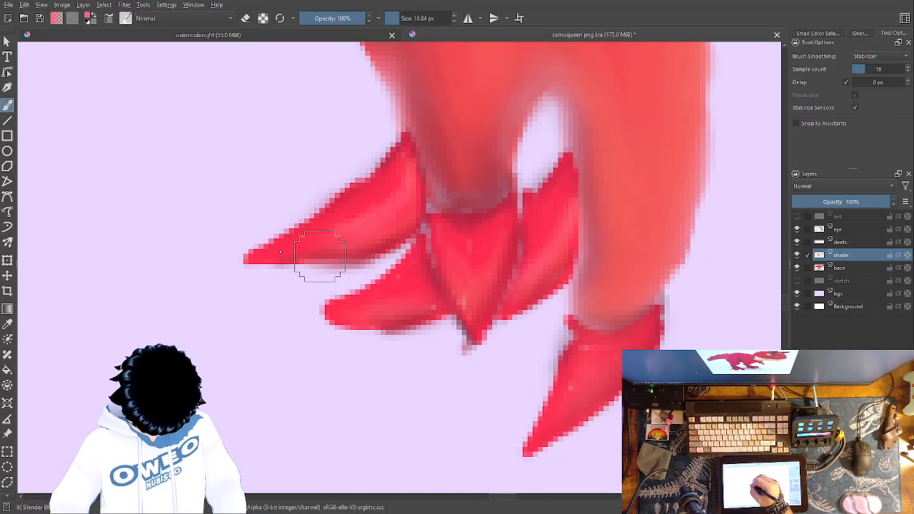
Blend the shading and highlights on the near hand's claws with Blender Blur.
drag(387, 317, 628, 269)
mouse_move(292, 348)
mouse_down()
mouse_move(684, 253)
mouse_move(696, 236)
mouse_up()
drag(355, 309, 438, 57)
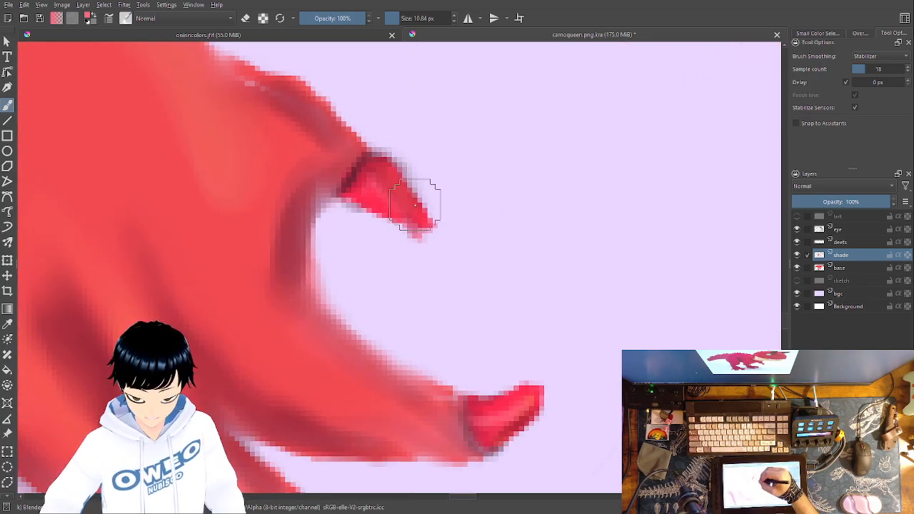
drag(350, 174, 592, 82)
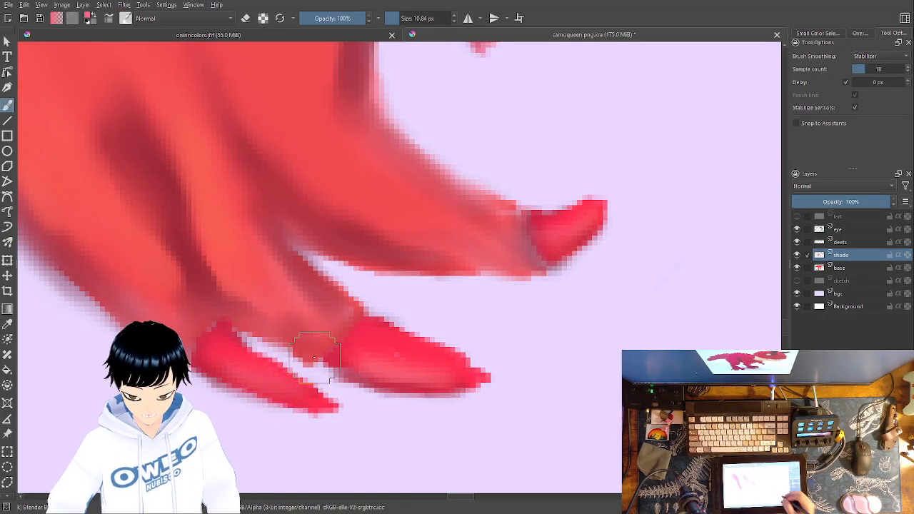
scroll(314, 357, down, 10)
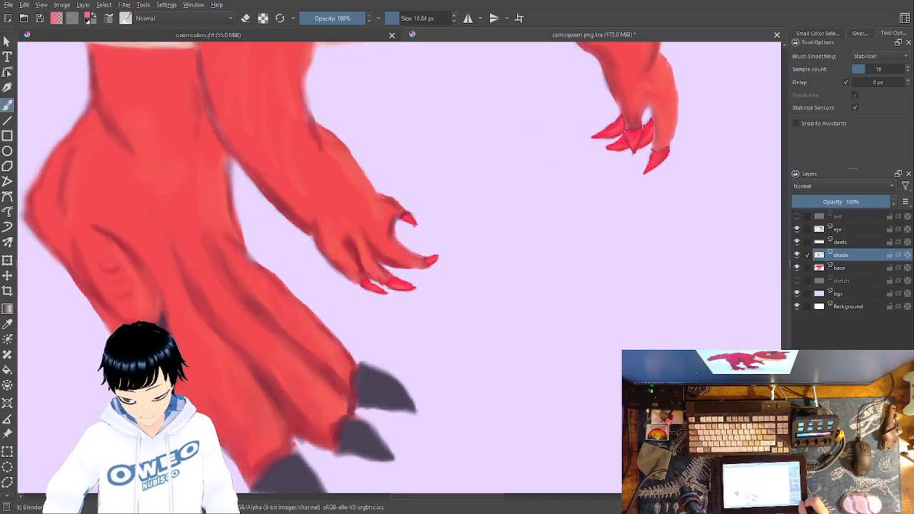
Sample the dark purple of the ring in the reference image and return to the dinosaur painting.
scroll(357, 264, down, 3)
scroll(400, 264, down, 3)
scroll(400, 264, up, 1)
click(338, 35)
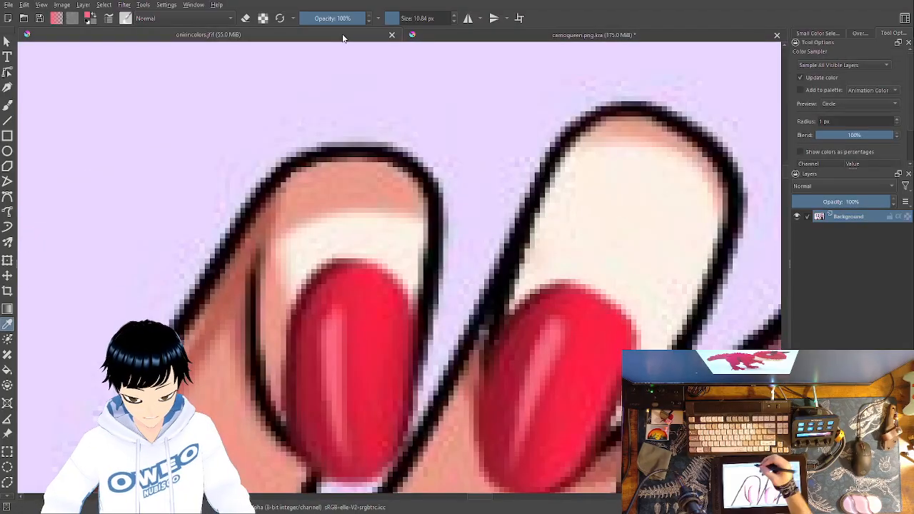
scroll(400, 268, down, 3)
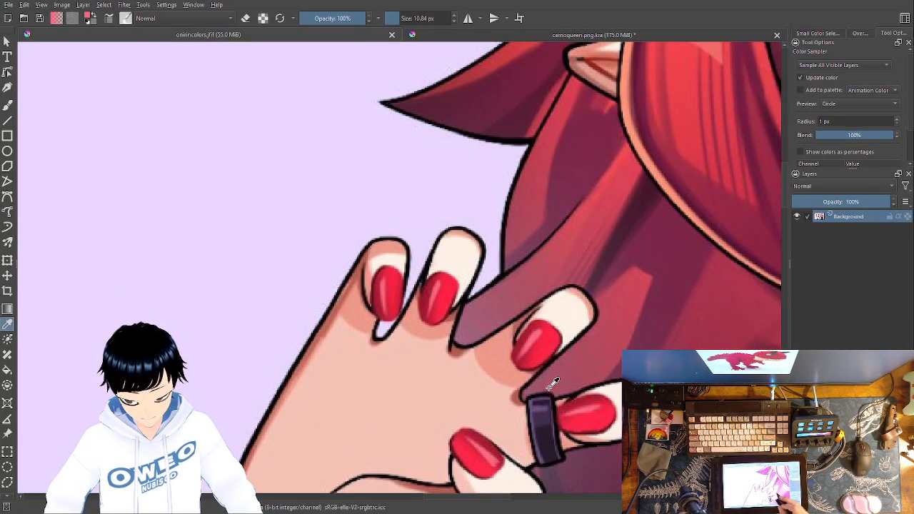
click(545, 422)
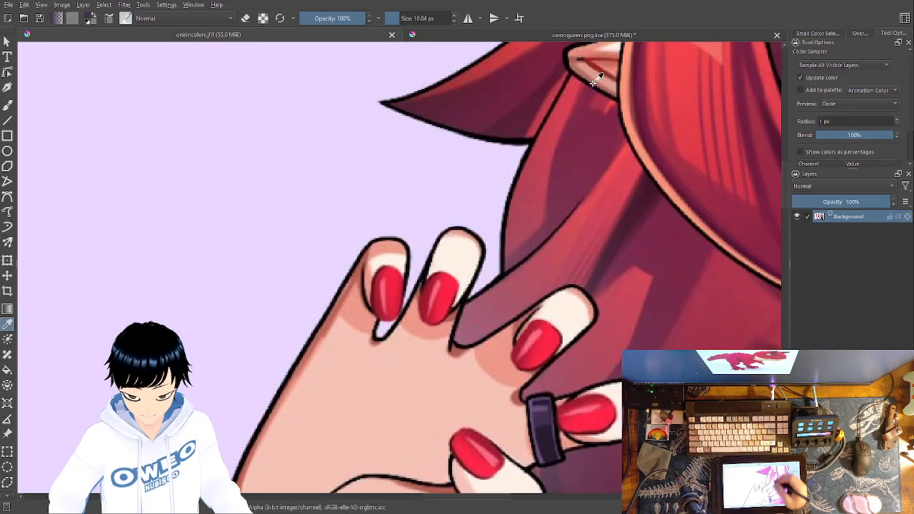
click(612, 35)
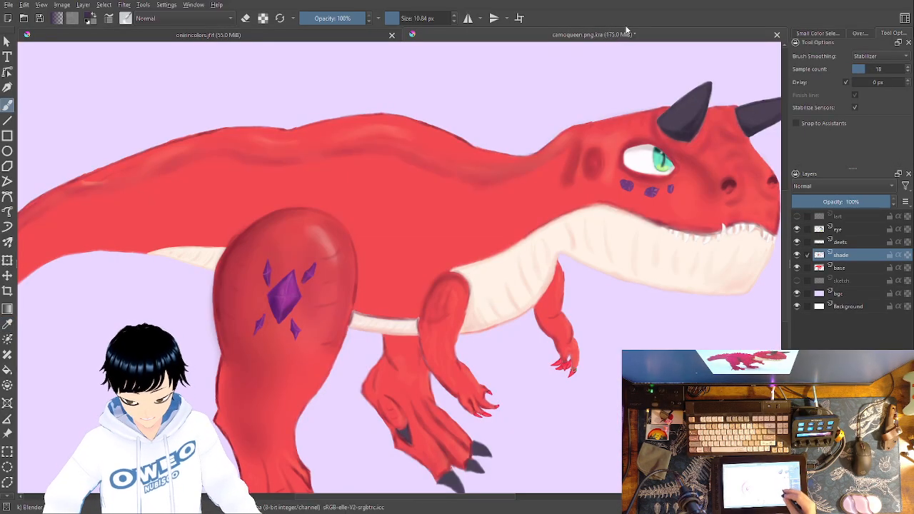
click(378, 37)
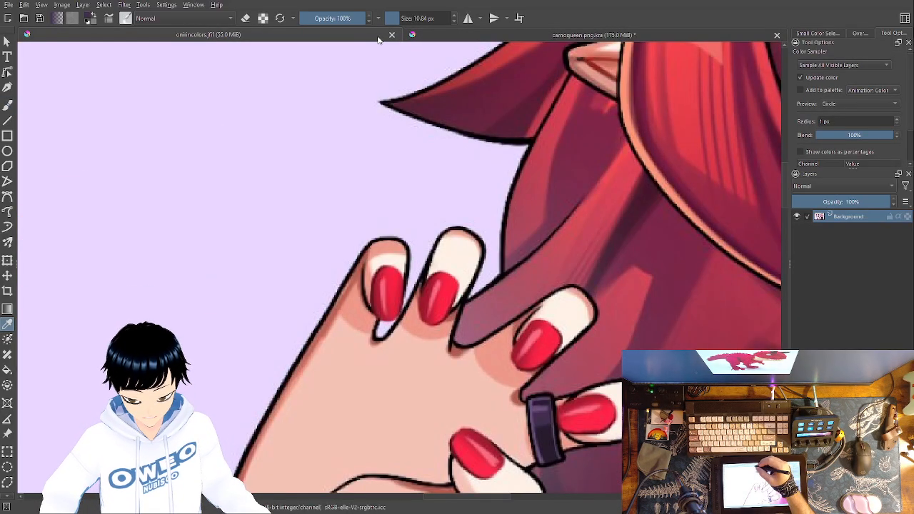
click(533, 35)
Select the Pencil-2 brush and make the deets layer active for painting on the near hand's fingers.
key(ctrl+plus)
key(ctrl+plus)
key(ctrl+plus)
key(ctrl+plus)
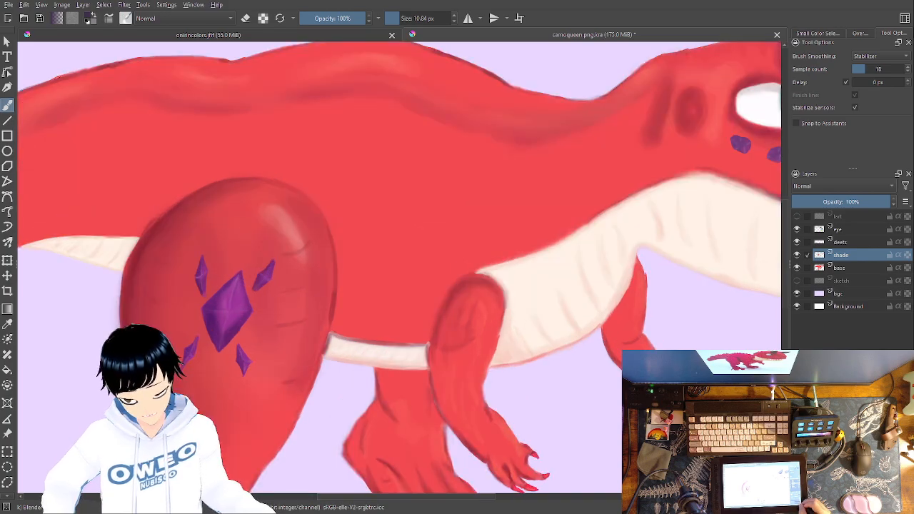
drag(434, 396, 243, 229)
drag(468, 357, 373, 149)
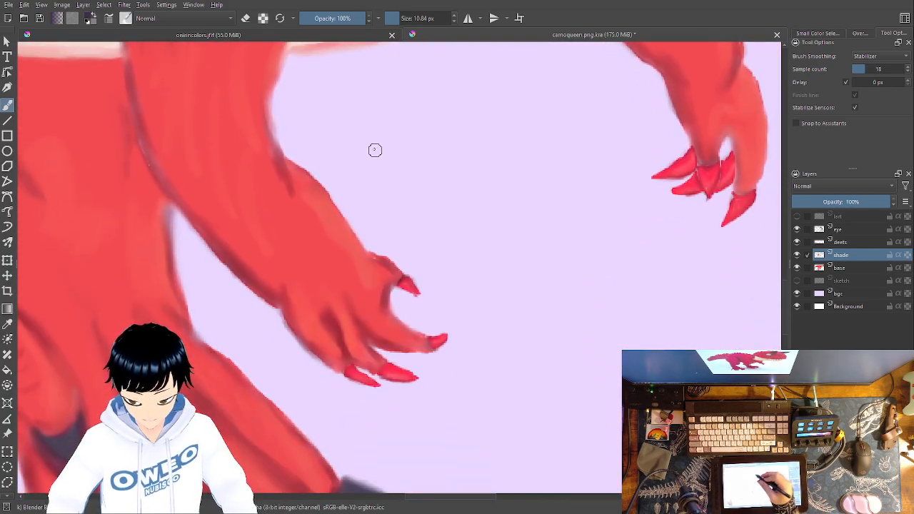
right_click(434, 329)
click(500, 321)
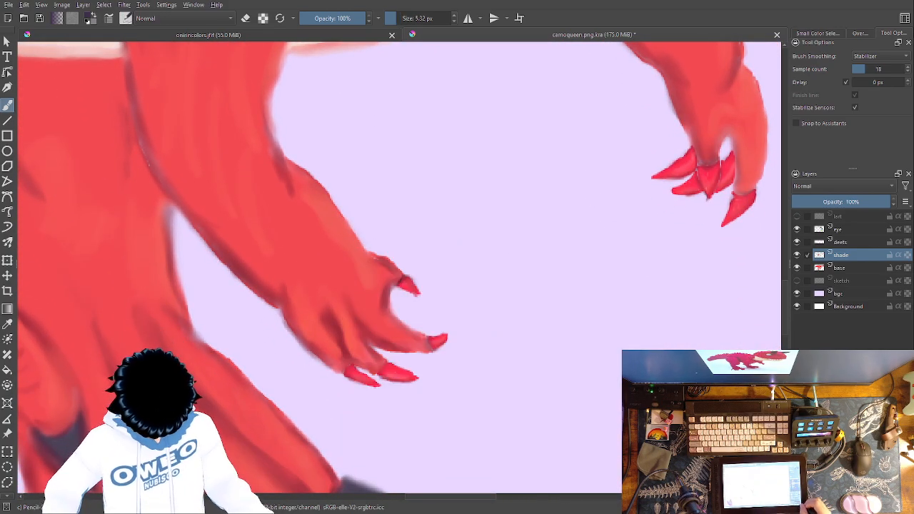
scroll(500, 320, up, 3)
scroll(647, 255, down, 3)
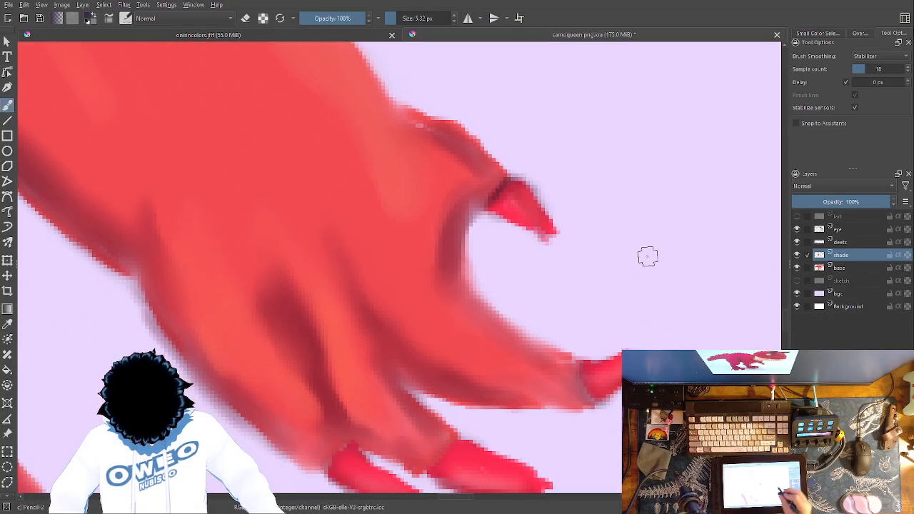
key(Page_Up)
scroll(657, 300, up, 4)
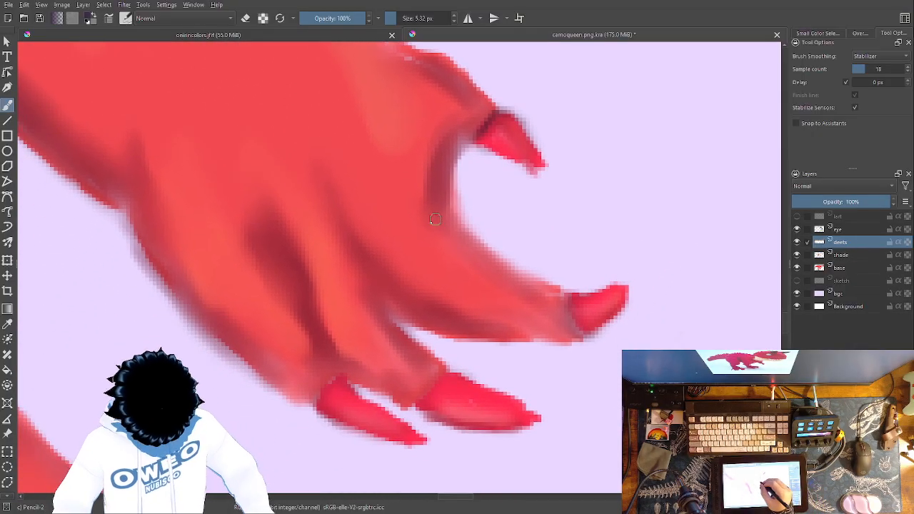
Outline a dark purple ring around the base of the near hand's finger and fill in the band.
drag(433, 222, 399, 302)
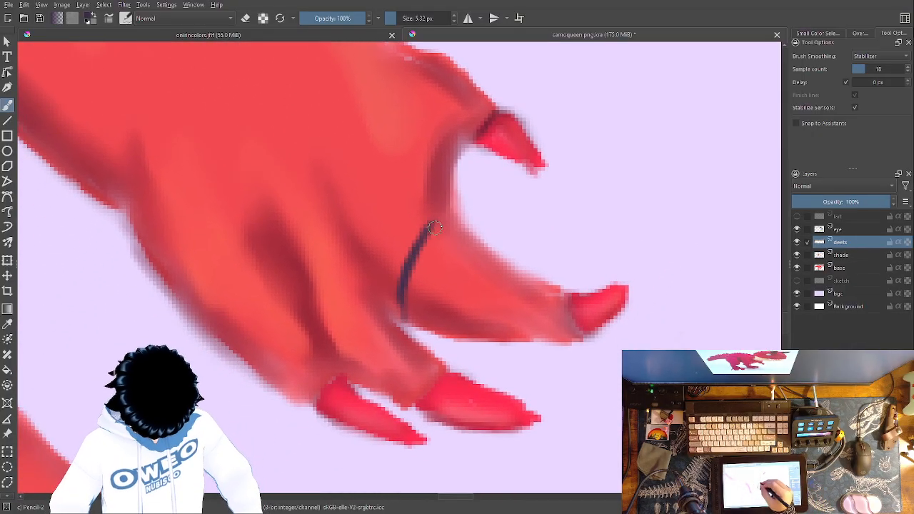
mouse_move(460, 235)
mouse_down()
mouse_move(428, 331)
mouse_move(403, 325)
mouse_up()
drag(436, 233, 404, 313)
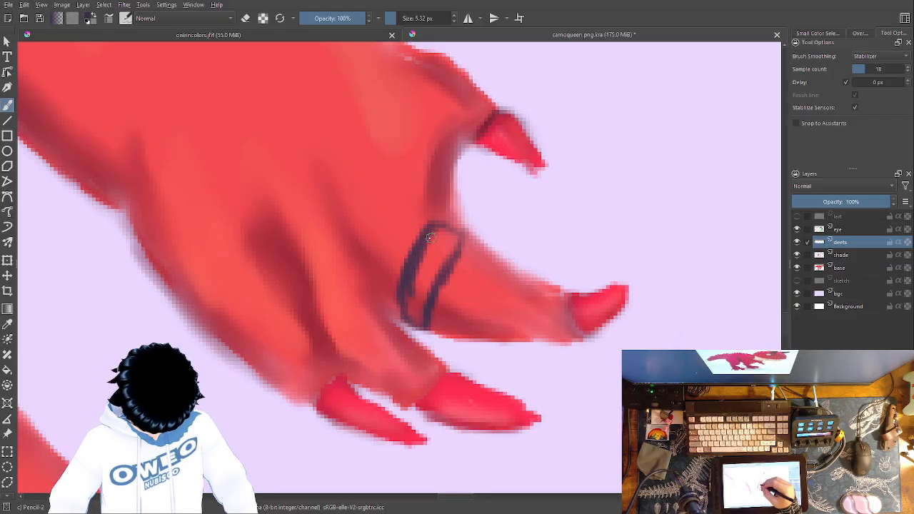
drag(448, 253, 425, 287)
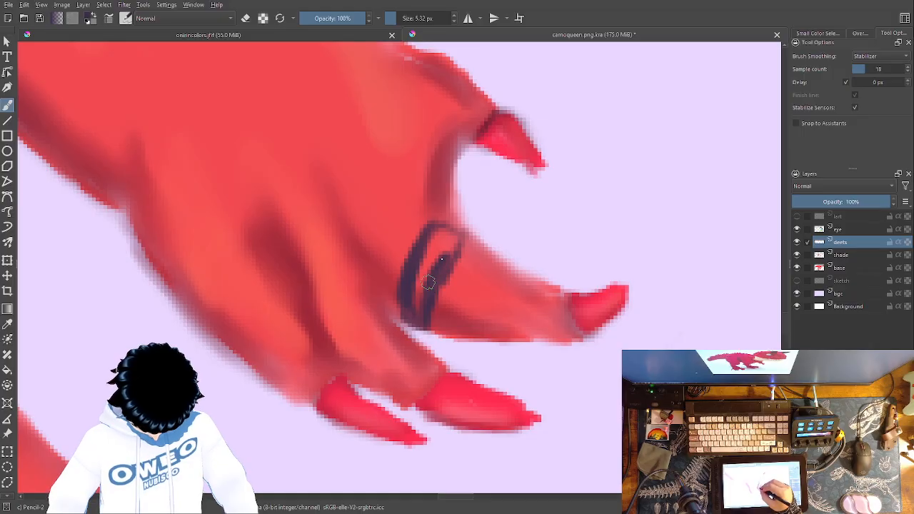
mouse_move(437, 244)
mouse_down()
mouse_move(417, 304)
mouse_move(447, 231)
mouse_move(434, 235)
mouse_move(445, 237)
mouse_move(422, 288)
mouse_move(444, 247)
mouse_move(436, 233)
mouse_move(417, 314)
mouse_move(428, 265)
mouse_move(452, 245)
mouse_move(458, 223)
mouse_move(461, 234)
mouse_move(449, 221)
mouse_move(435, 227)
mouse_move(458, 223)
mouse_move(440, 268)
mouse_up()
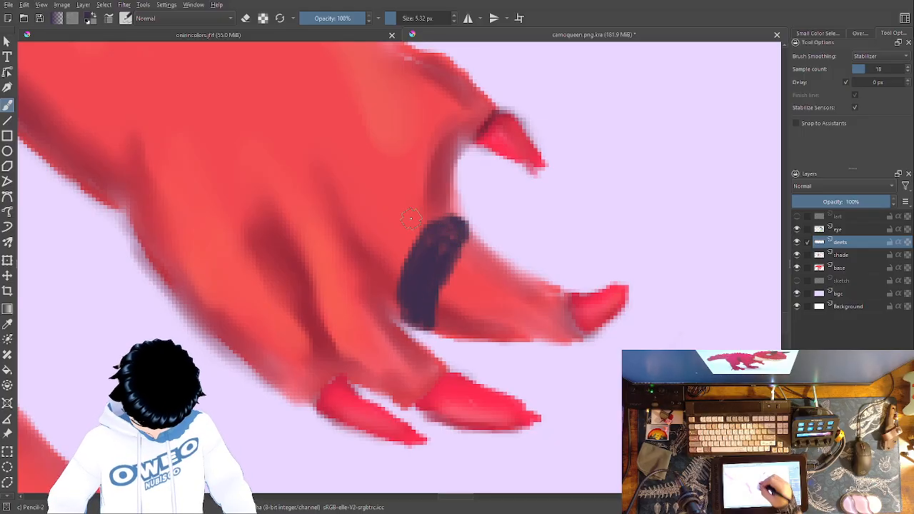
Sample a lighter purple from the ring in the reference image and paint lighter areas on the dinosaur's ring.
key(ctrl+Tab)
click(537, 416)
click(544, 409)
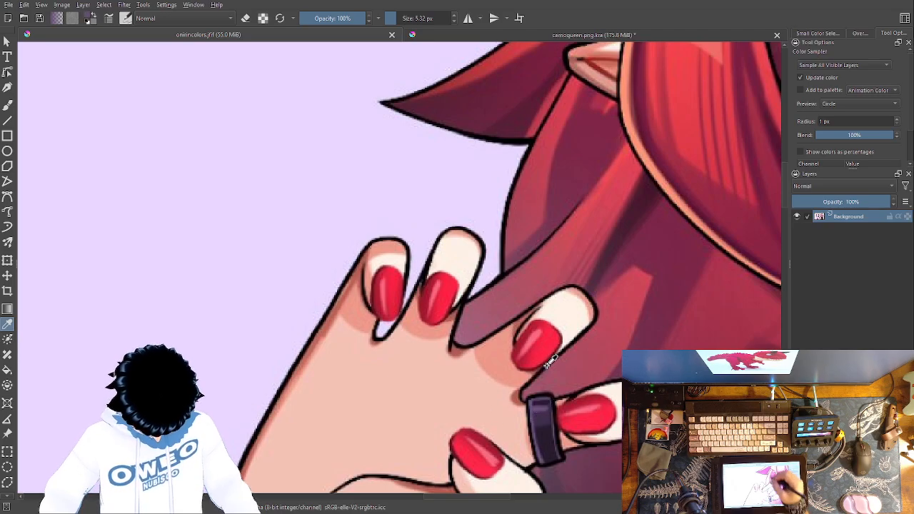
key(ctrl+Tab)
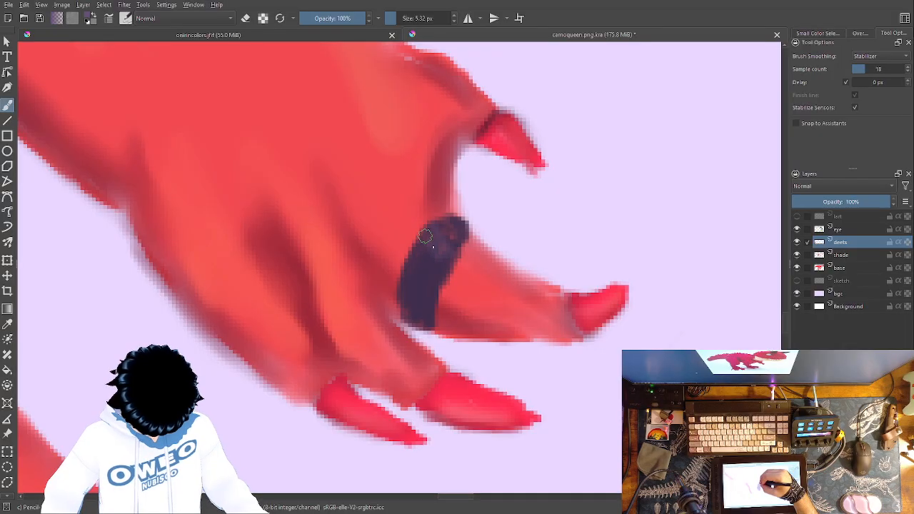
mouse_move(449, 247)
mouse_down()
mouse_move(437, 309)
mouse_move(437, 286)
mouse_move(466, 233)
mouse_move(448, 234)
mouse_move(456, 224)
mouse_up()
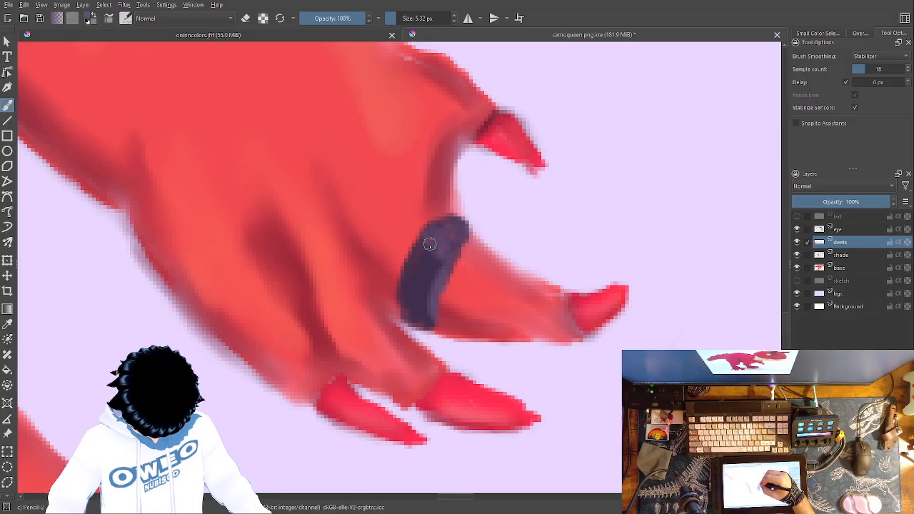
Sample the purple of the ring's band in the reference image and blend it into the lower part of the dinosaur's ring.
click(342, 36)
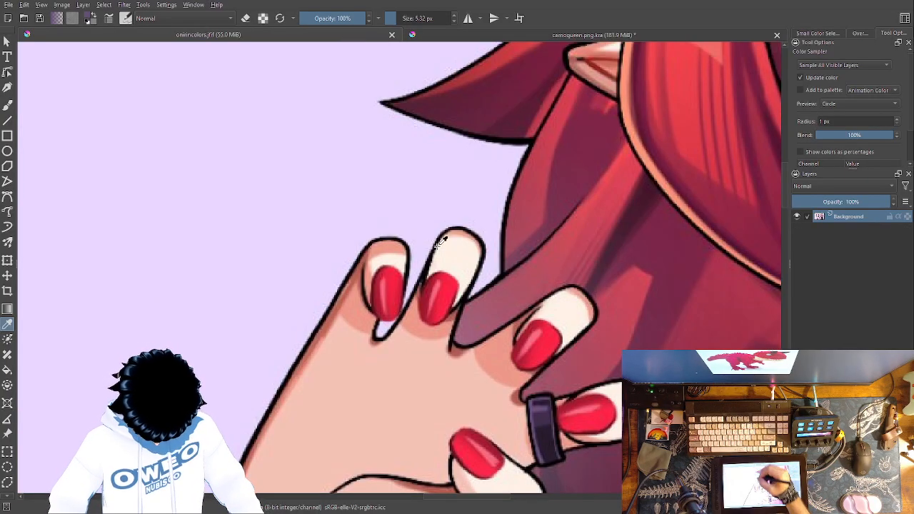
click(537, 429)
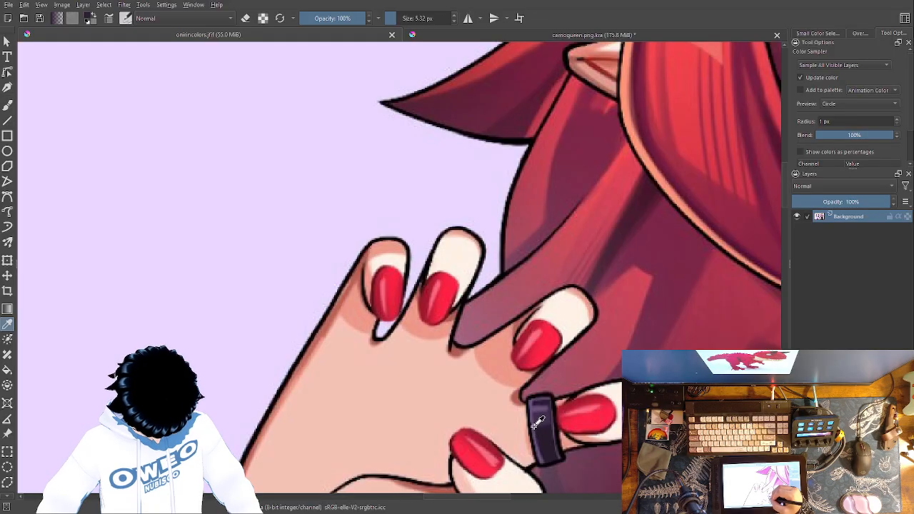
click(542, 444)
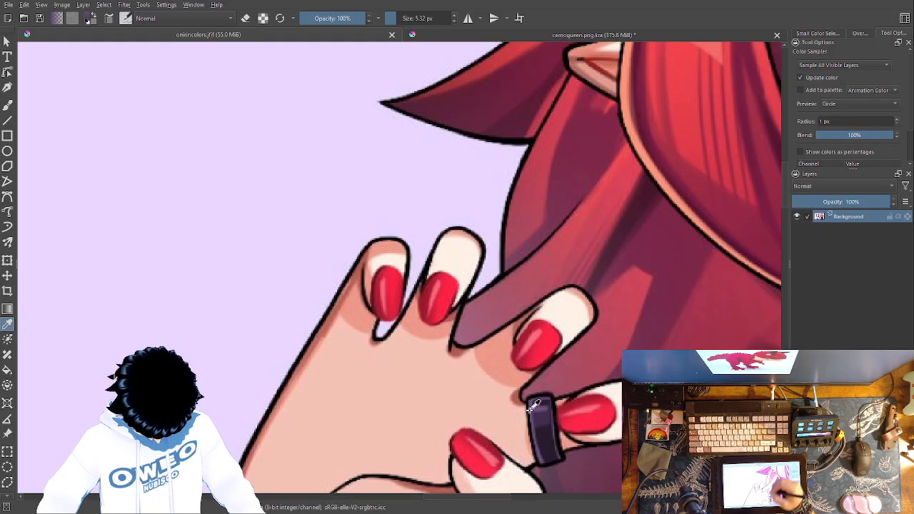
click(526, 35)
drag(427, 307, 397, 291)
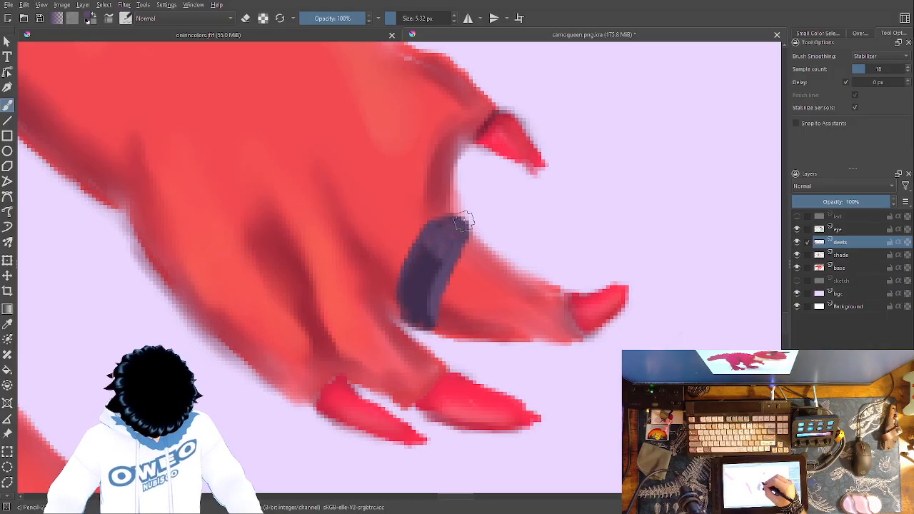
Sample the purple near the upper edge of the reference ring and touch up the upper part of the dinosaur's ring.
click(368, 41)
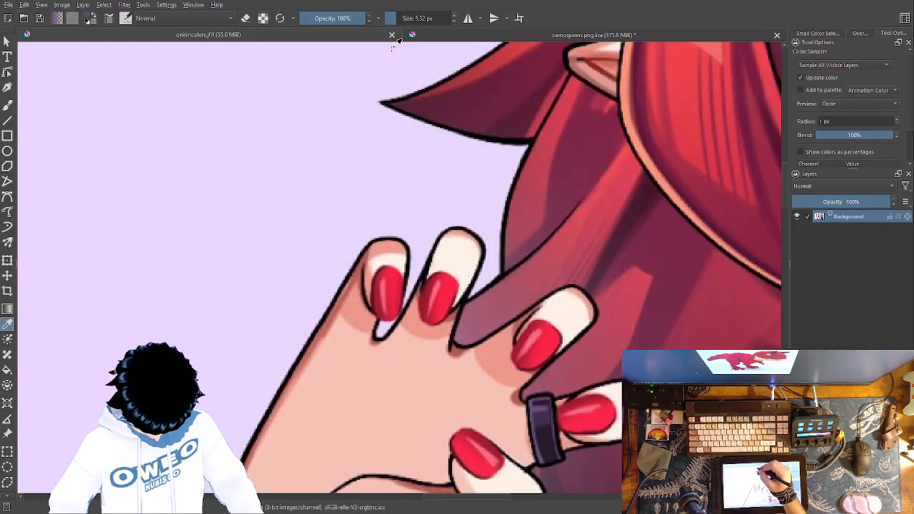
key(p)
click(547, 412)
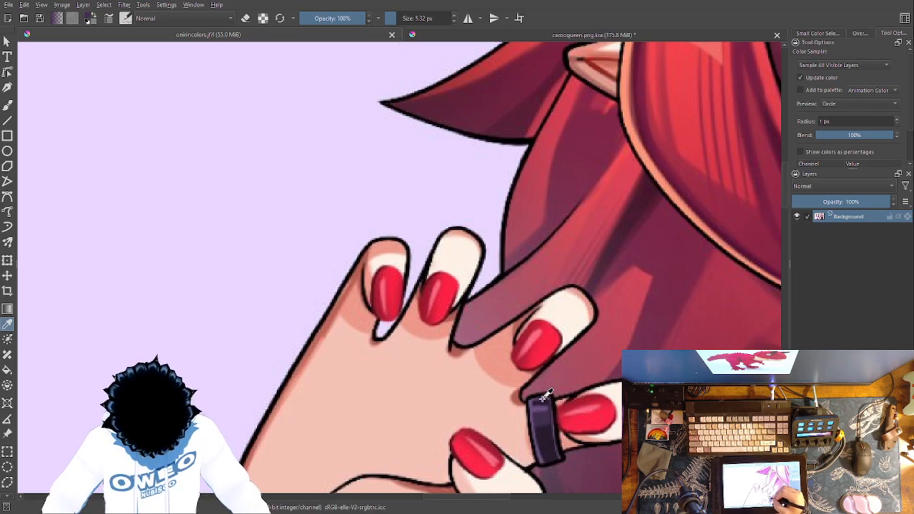
click(462, 36)
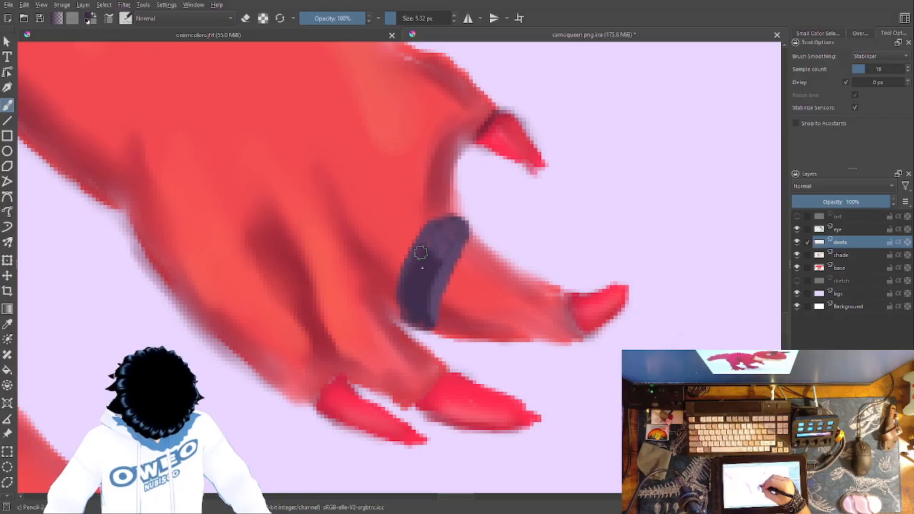
Sample the darkest shade at the lower end of the reference ring and darken the bottom of the dinosaur's ring.
click(360, 34)
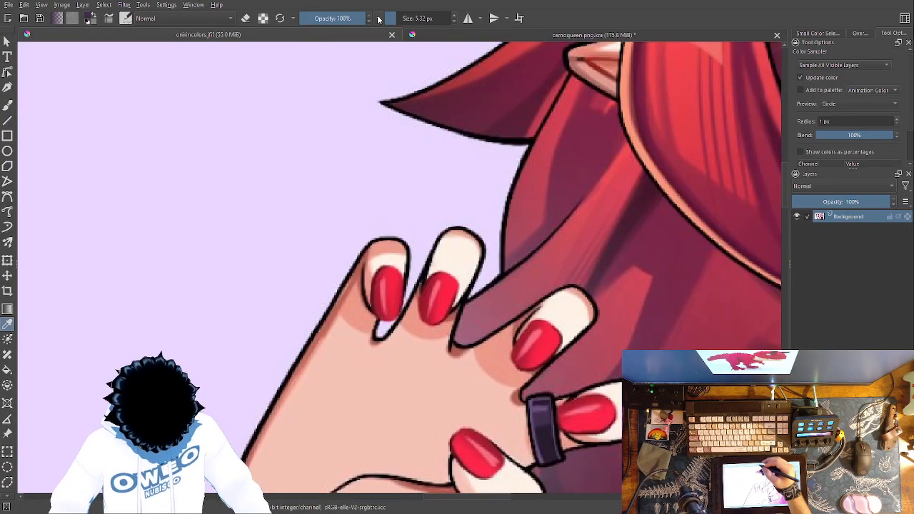
click(569, 431)
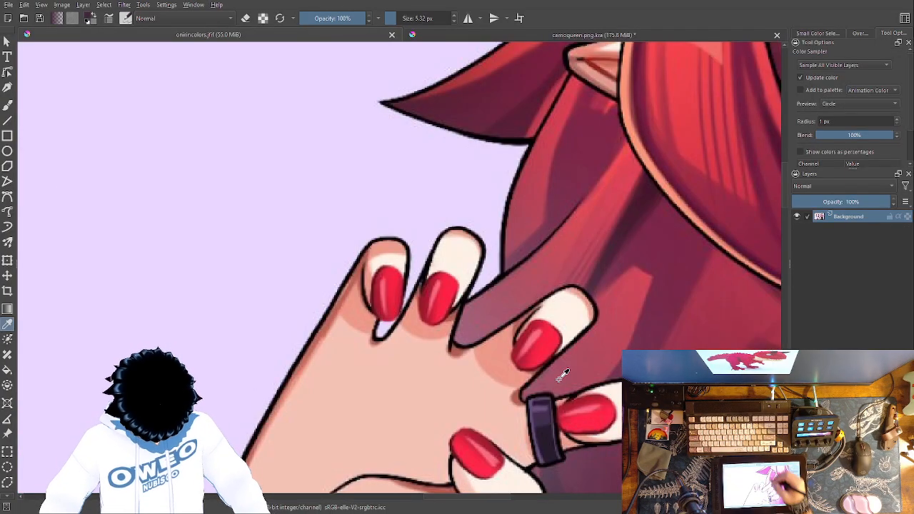
click(557, 455)
click(555, 454)
click(564, 34)
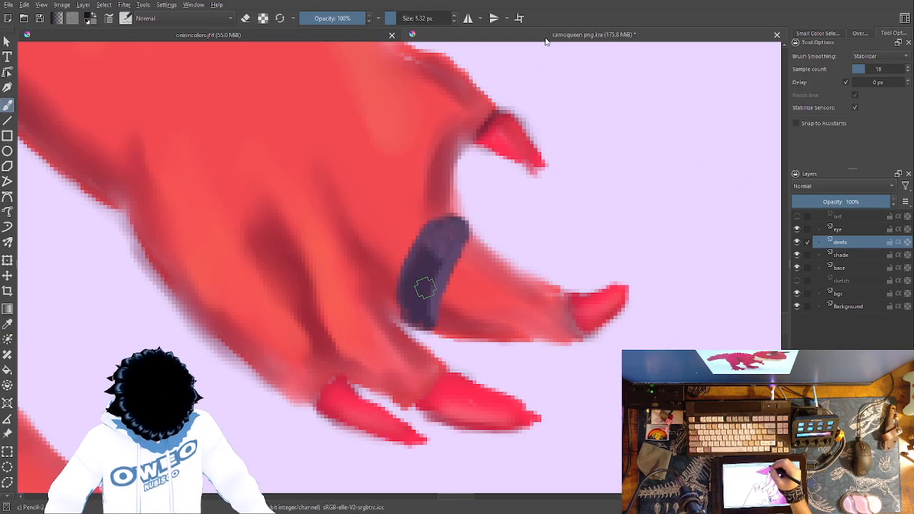
mouse_move(419, 312)
mouse_down()
mouse_move(404, 314)
mouse_move(425, 325)
mouse_move(402, 300)
mouse_up()
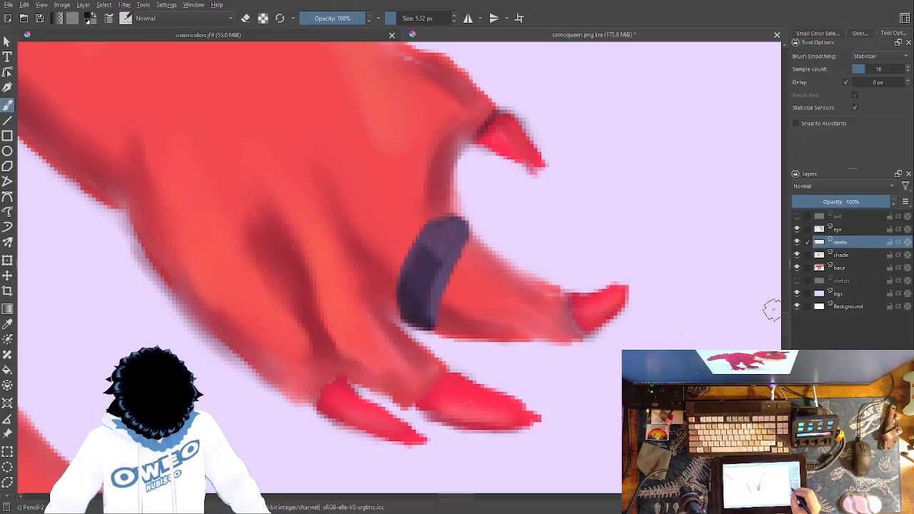
Review the whole dinosaur painting and examine the reference character's accessories down to her lowered hand.
key(minus)
key(minus)
key(minus)
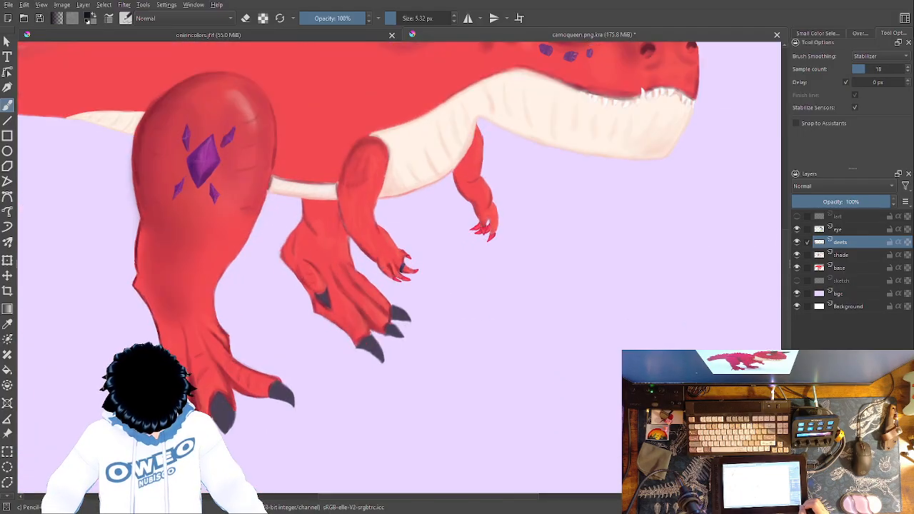
key(minus)
key(minus)
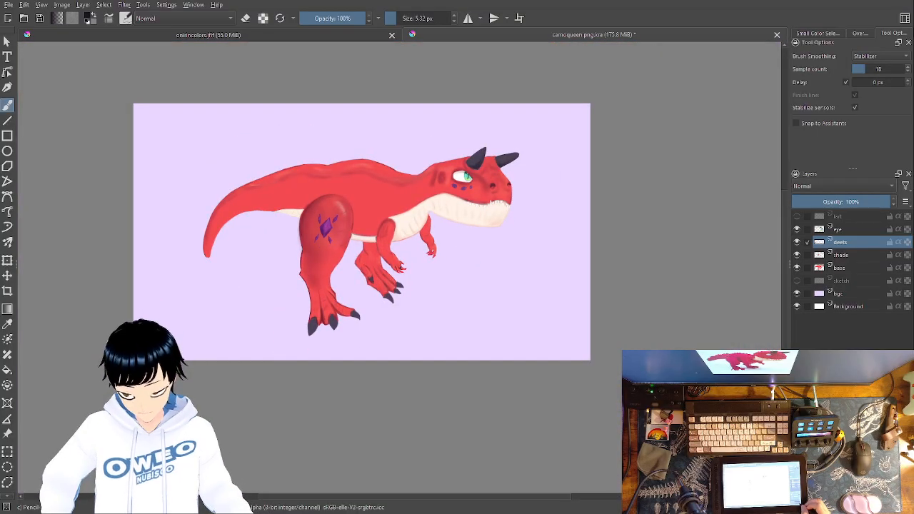
click(341, 35)
key(minus)
key(minus)
key(minus)
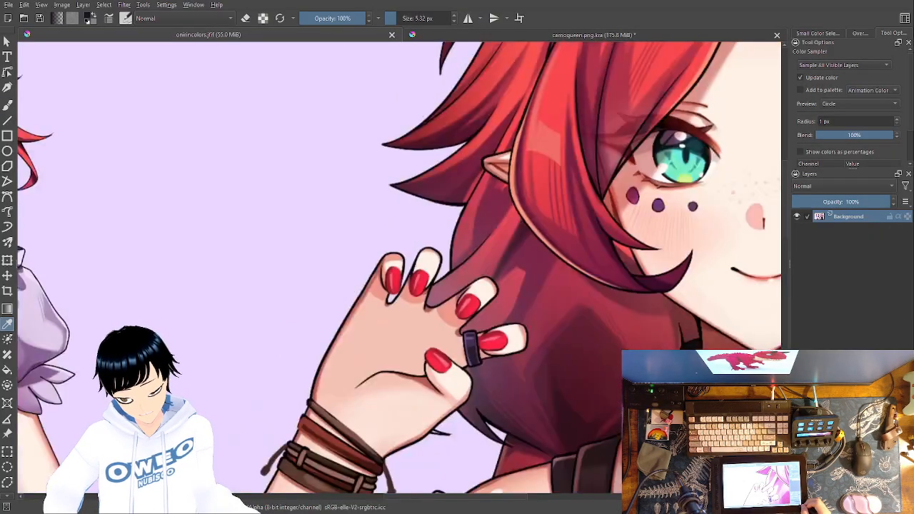
drag(487, 373, 449, 334)
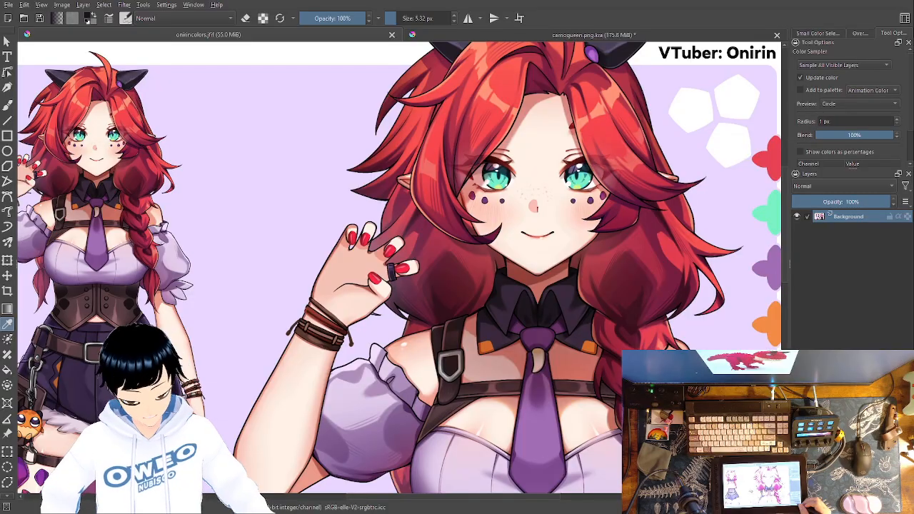
drag(536, 364, 138, 112)
drag(379, 278, 781, 295)
drag(282, 237, 534, 423)
scroll(404, 271, up, 5)
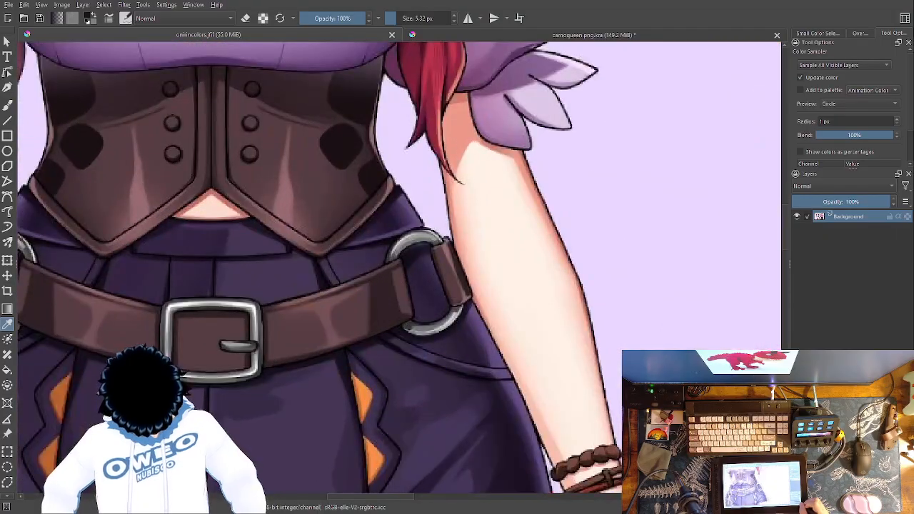
drag(467, 393, 339, 129)
scroll(341, 115, up, 2)
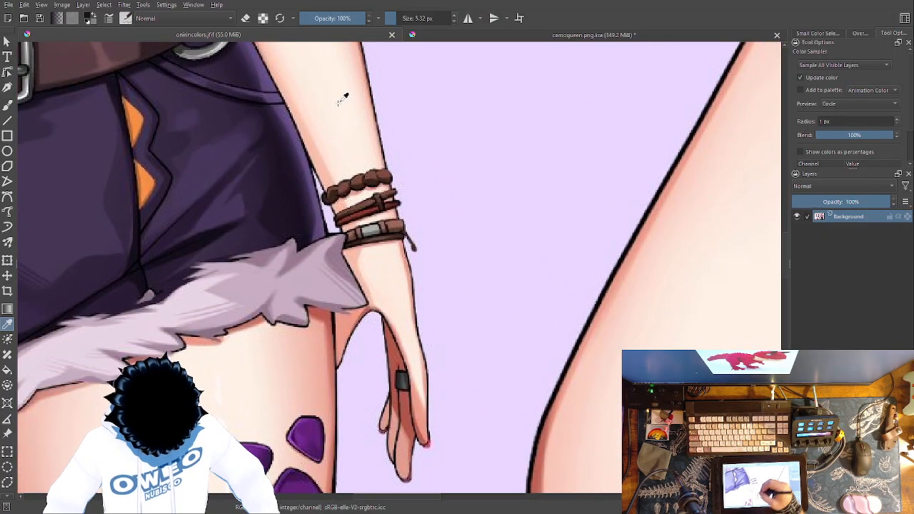
Sample the dark gray of the ring on the lowered hand in the reference image and return to the dinosaur painting.
click(401, 374)
click(402, 381)
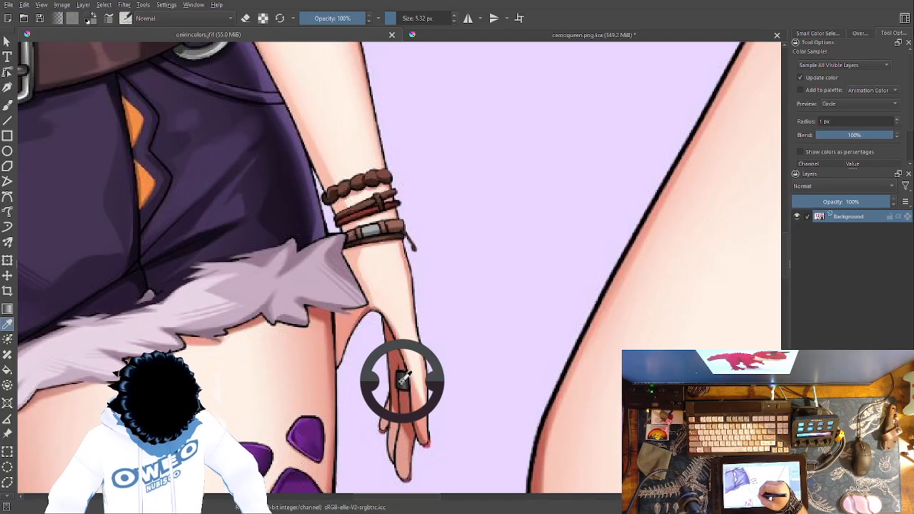
key(b)
click(614, 35)
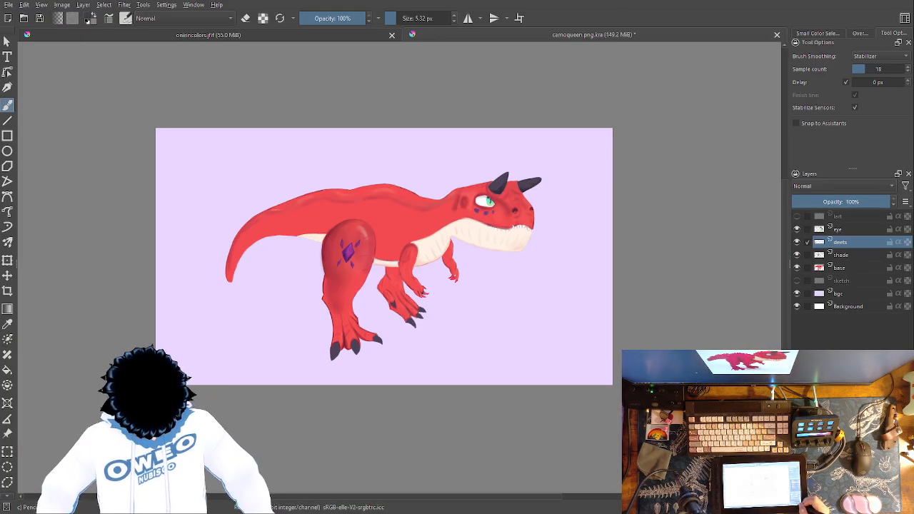
Paint a dark gray ring around the outer finger of the dinosaur's far hand and fill in the band.
scroll(398, 267, up, 6)
scroll(511, 405, down, 3)
scroll(384, 401, up, 3)
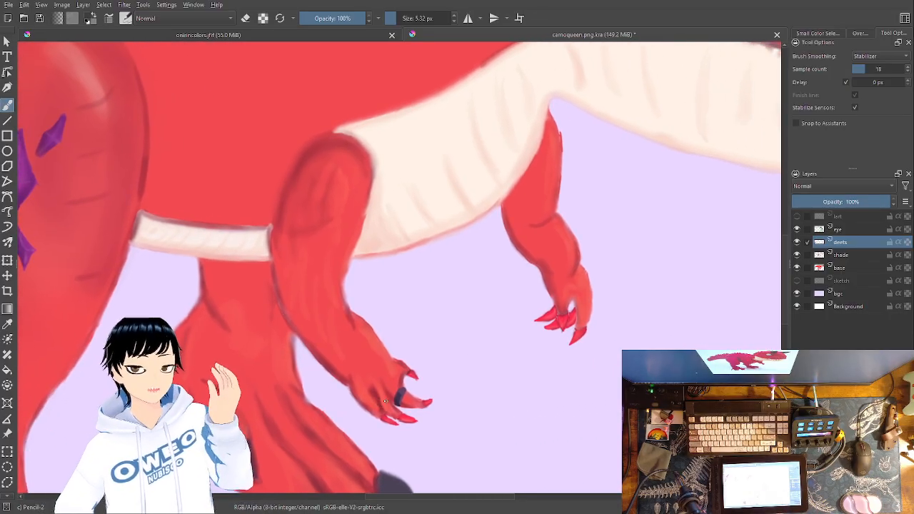
click(344, 36)
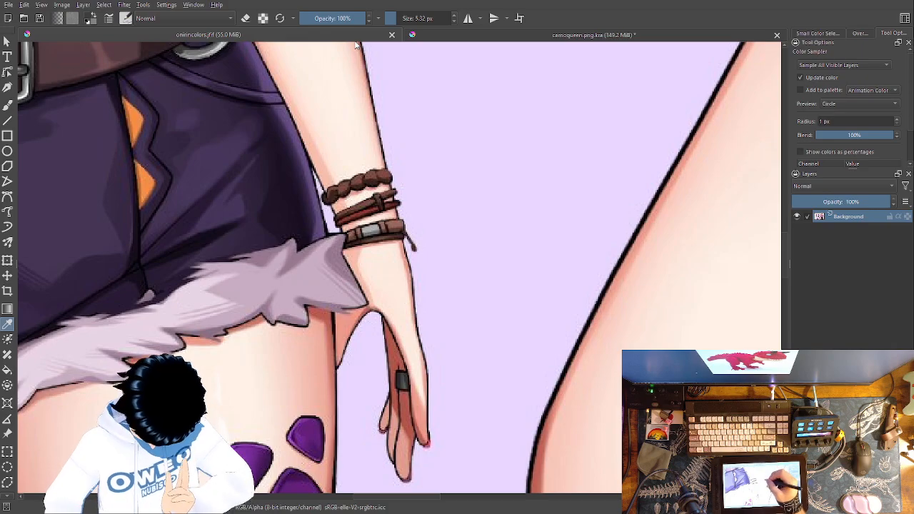
click(580, 34)
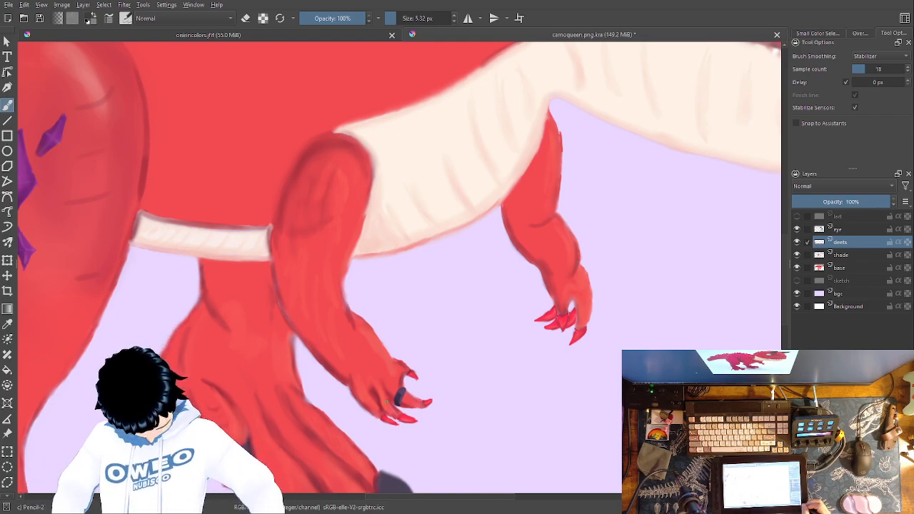
key(plus)
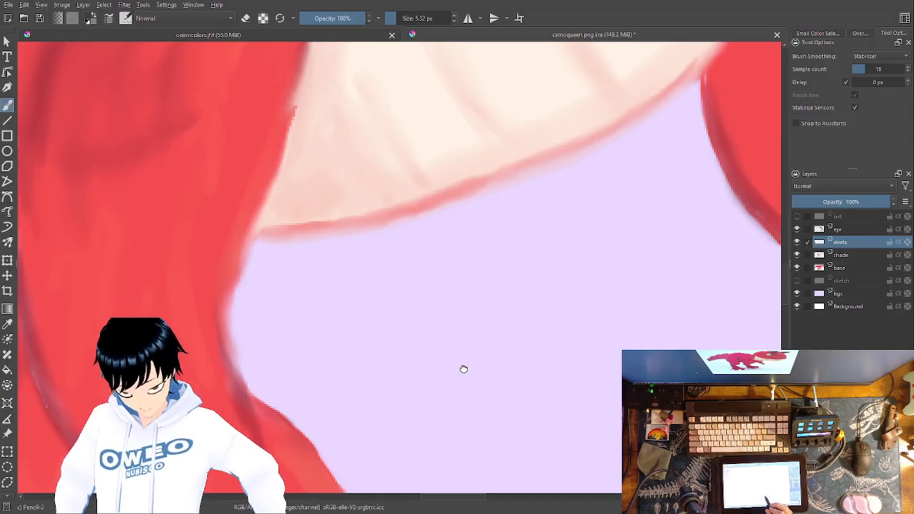
drag(467, 369, 143, 321)
mouse_move(673, 314)
mouse_down()
mouse_move(607, 322)
mouse_move(586, 309)
mouse_up()
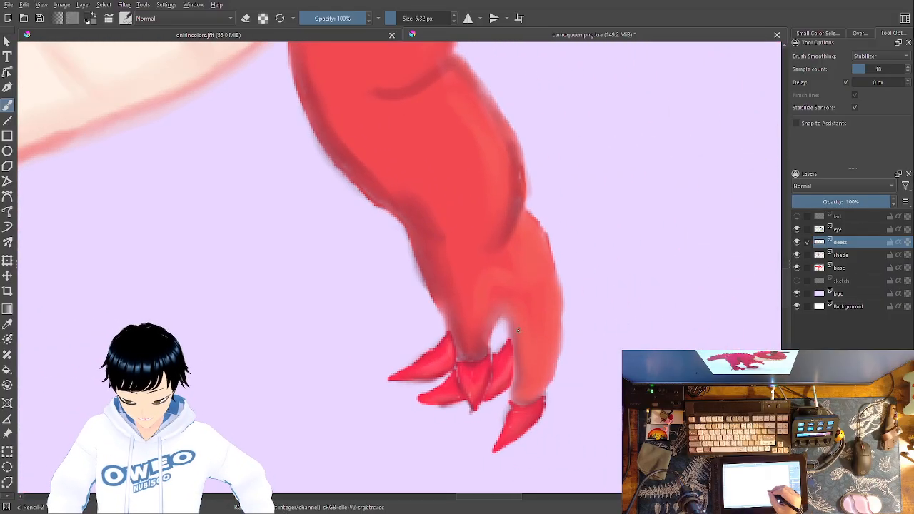
mouse_move(514, 332)
mouse_down()
mouse_move(555, 309)
mouse_move(540, 344)
mouse_up()
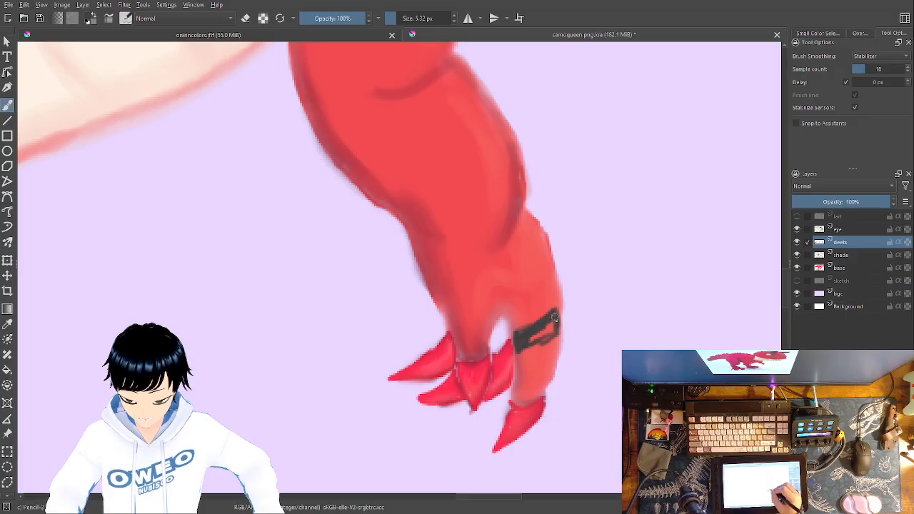
drag(533, 340, 551, 320)
mouse_move(549, 320)
mouse_down()
mouse_move(525, 338)
mouse_move(528, 328)
mouse_move(541, 325)
mouse_move(521, 344)
mouse_move(548, 335)
mouse_up()
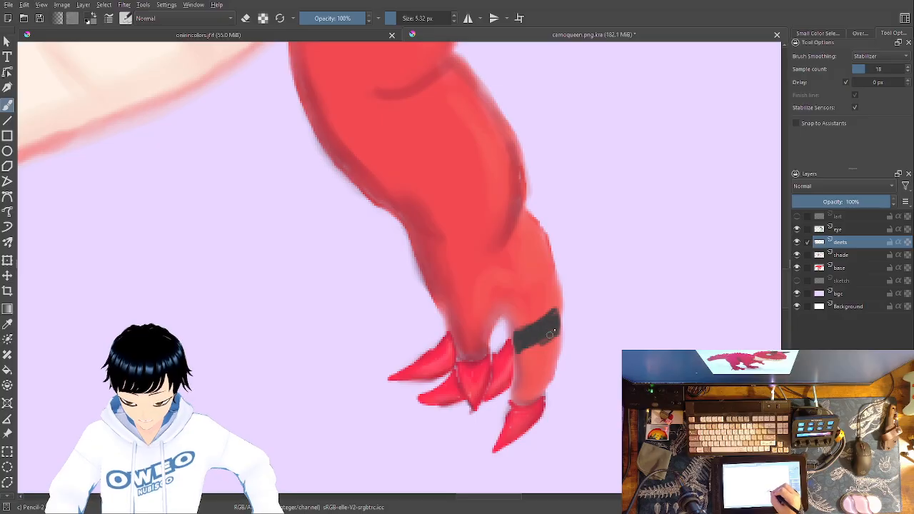
Sample the gray ring in the reference image, adjust the color to near-black and darken part of the far hand's ring.
click(335, 33)
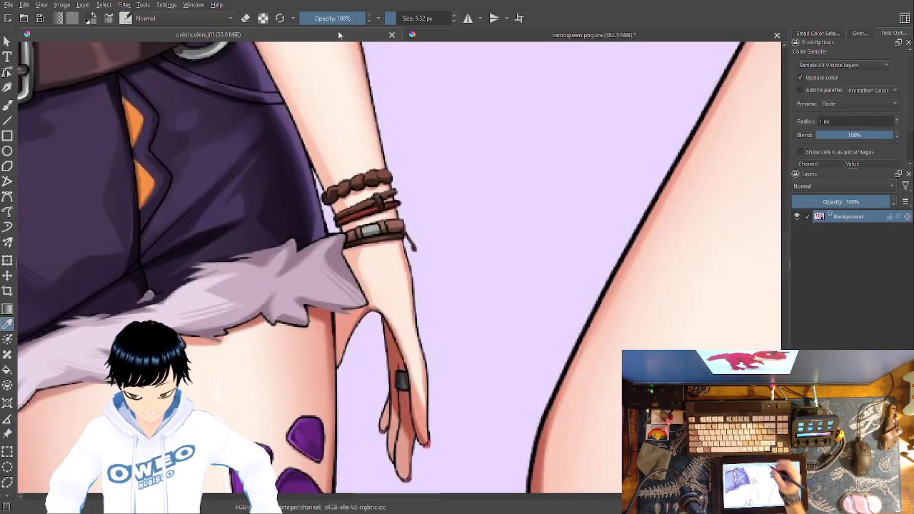
click(401, 375)
click(403, 379)
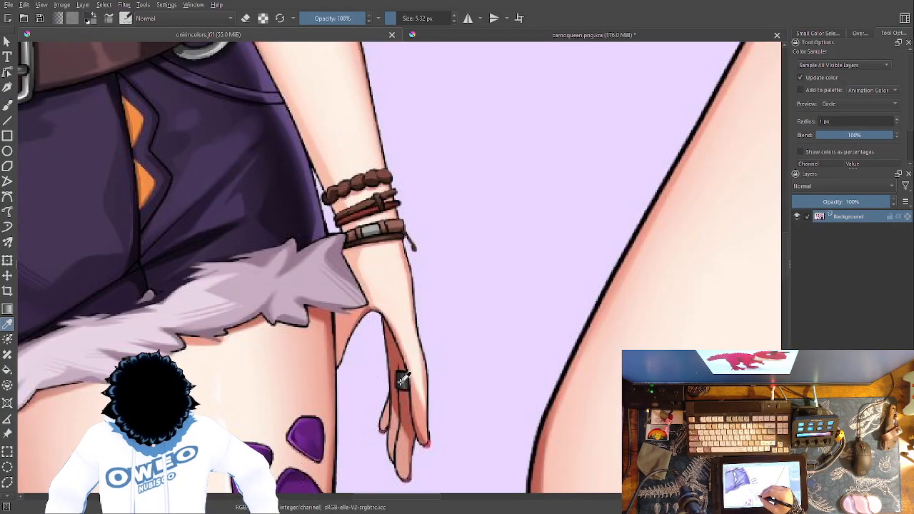
click(403, 380)
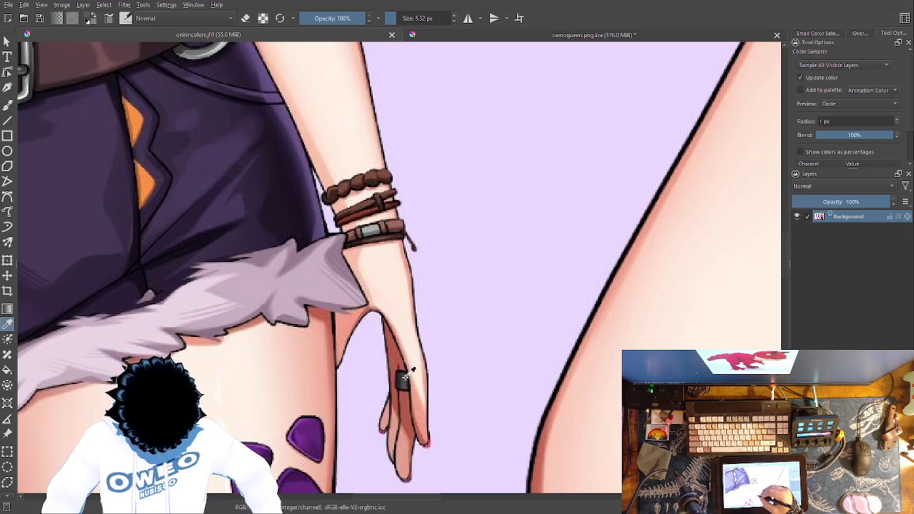
click(582, 34)
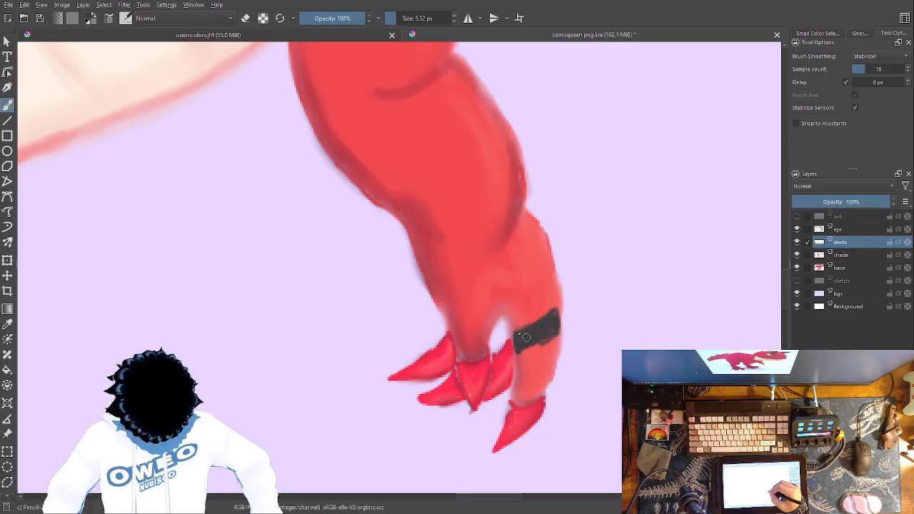
right_click(523, 237)
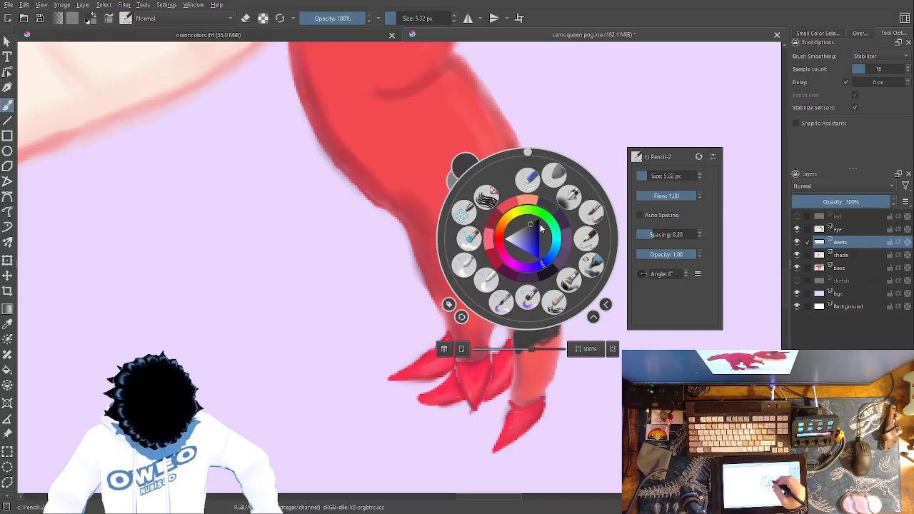
click(536, 225)
click(612, 120)
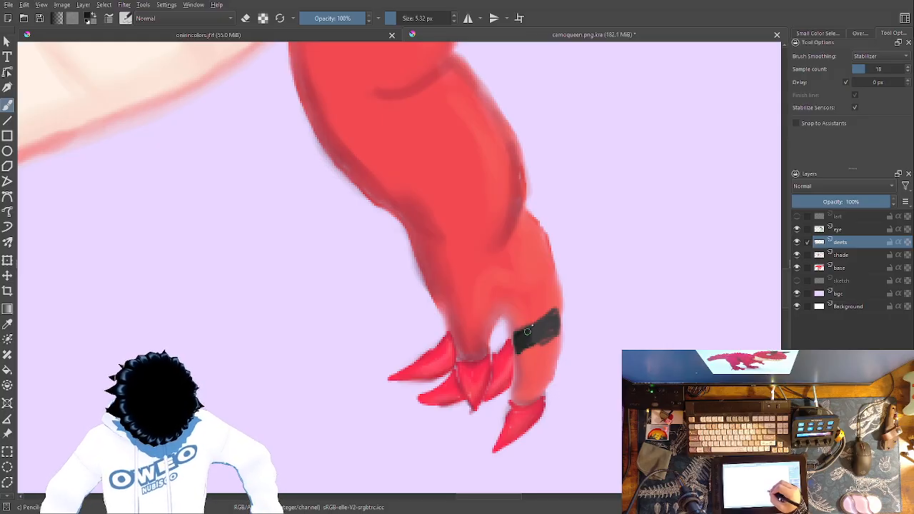
Sample the gray of the reference ring again and paint a lighter area across the far hand's ring.
click(366, 32)
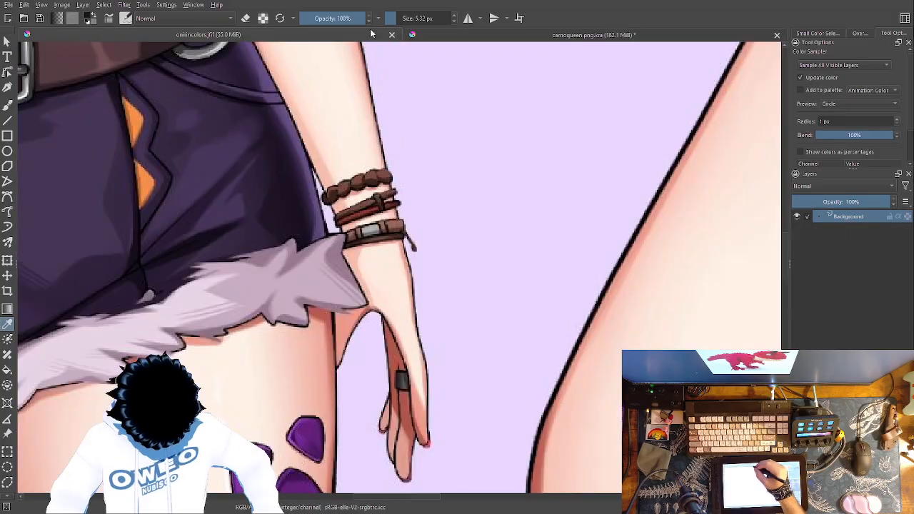
key(p)
click(405, 382)
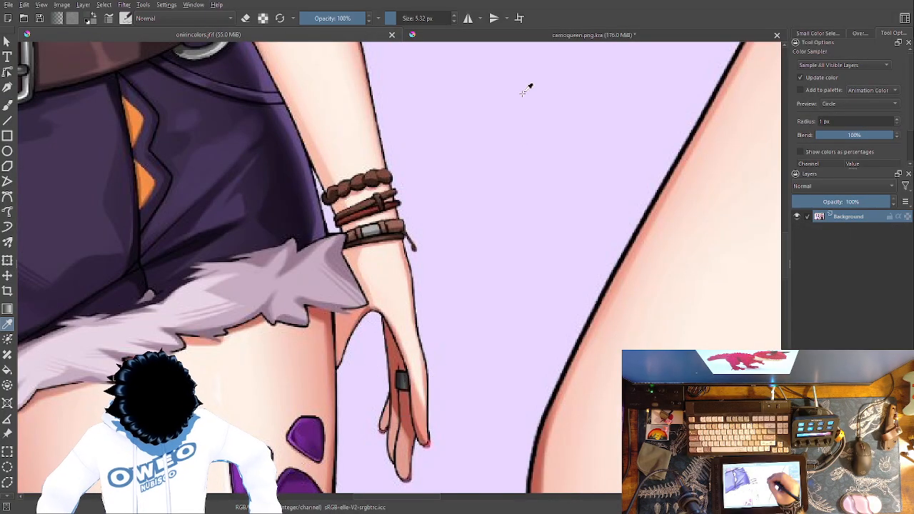
click(551, 35)
key(b)
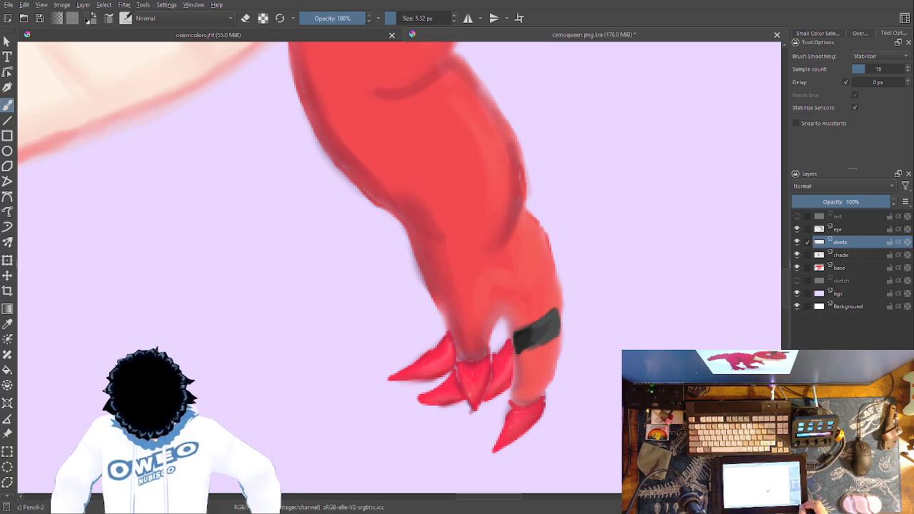
Sample the light lavender of the puff sleeve in the reference image and return to the dinosaur painting.
key(ctrl+minus)
key(ctrl+minus)
key(ctrl+minus)
key(ctrl+minus)
key(ctrl+minus)
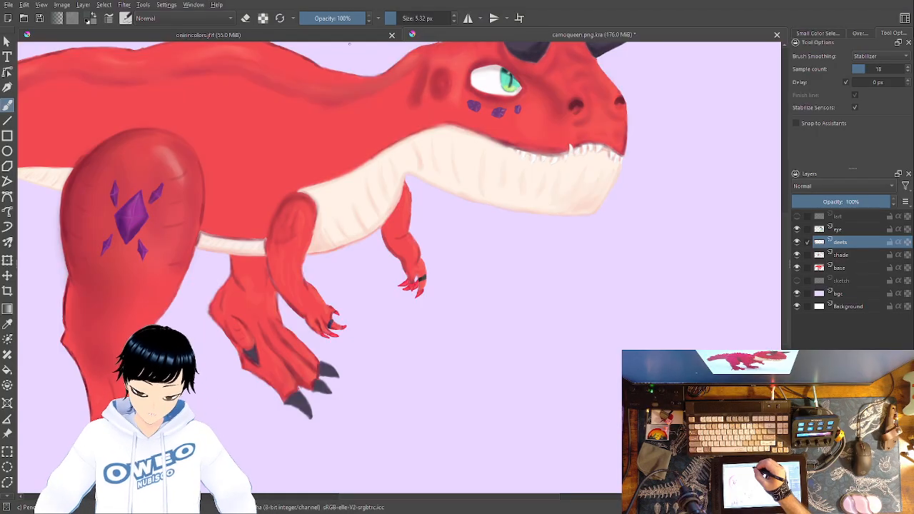
key(ctrl+Tab)
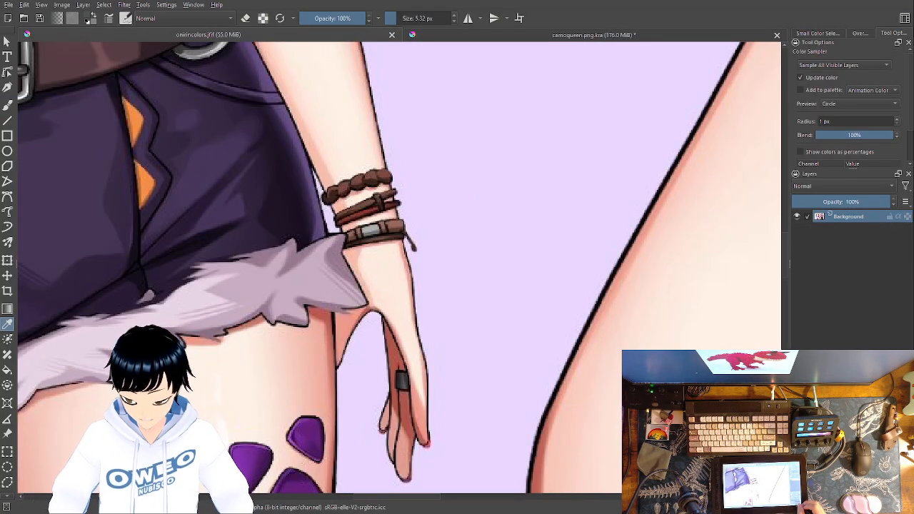
key(minus)
key(minus)
key(minus)
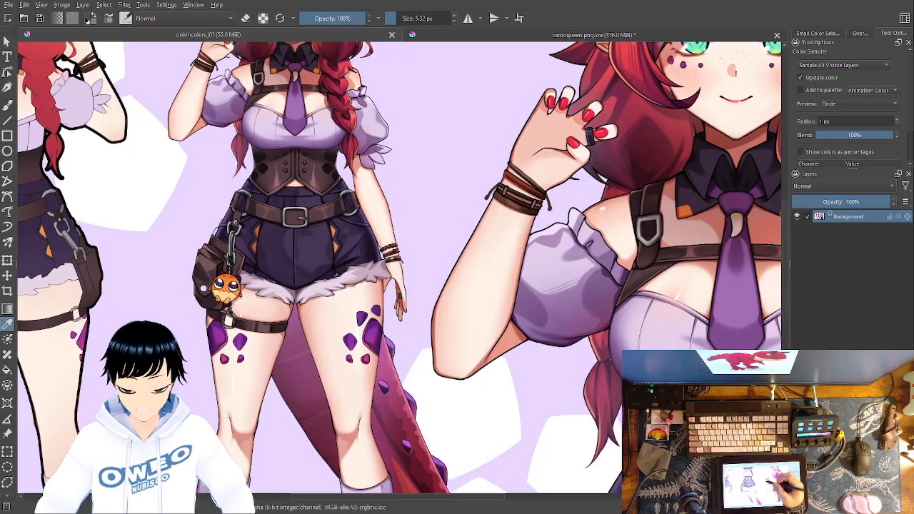
drag(583, 239, 562, 325)
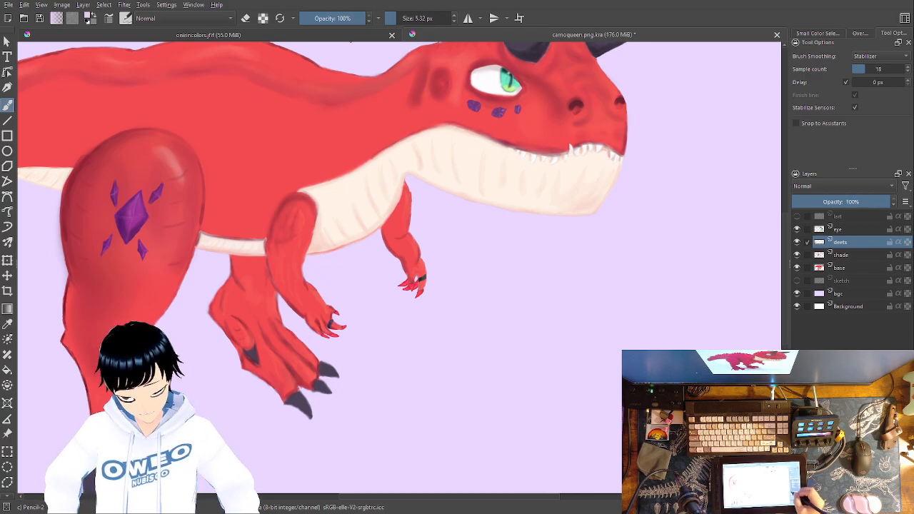
Add a new paint layer above the deets layer and name it "sleeve".
key(Insert)
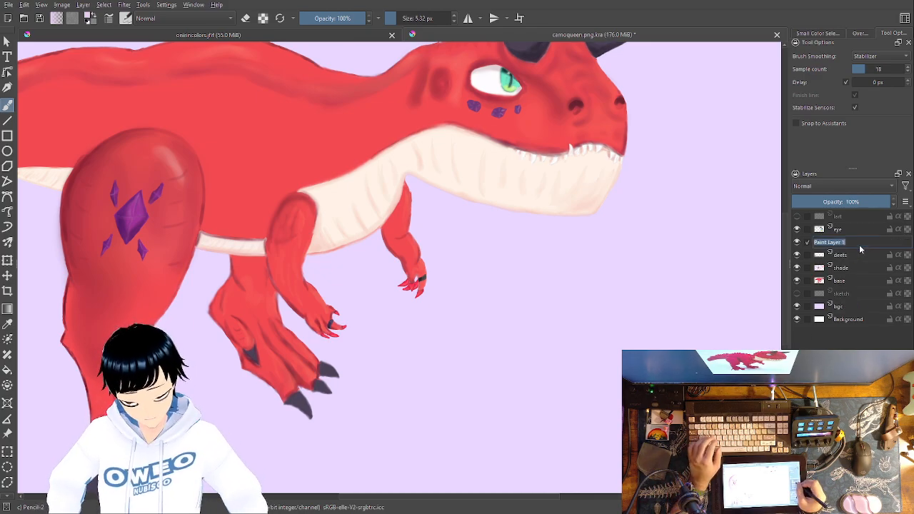
text(sleeve)
key(Return)
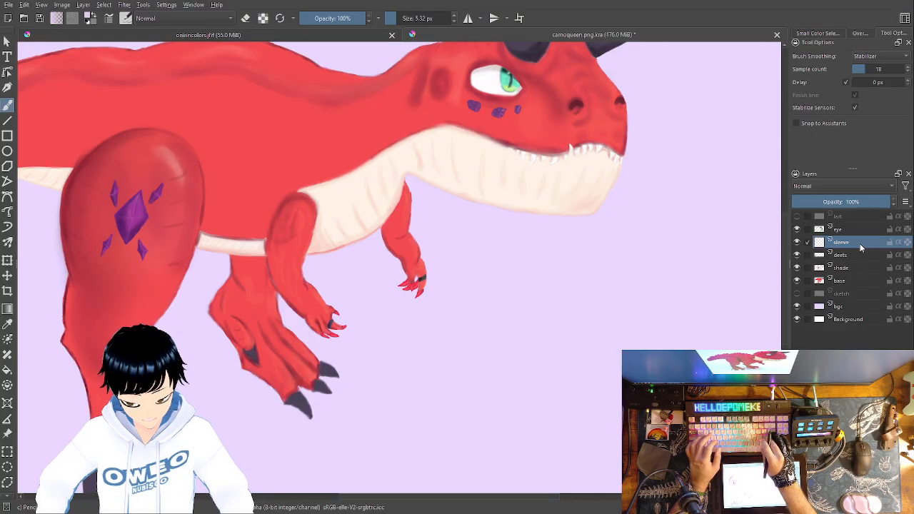
Study the puff sleeve on the raised arm in the reference image and return to the dinosaur's near arm.
key(1)
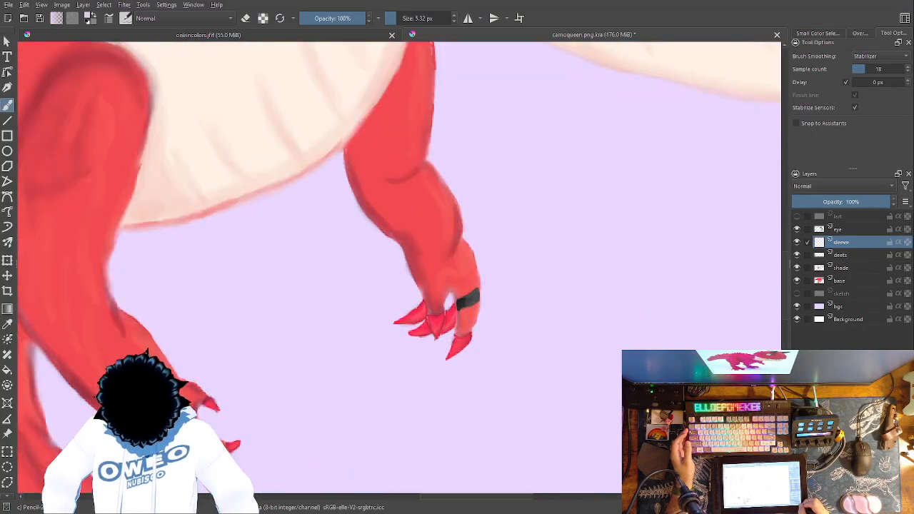
drag(332, 253, 614, 328)
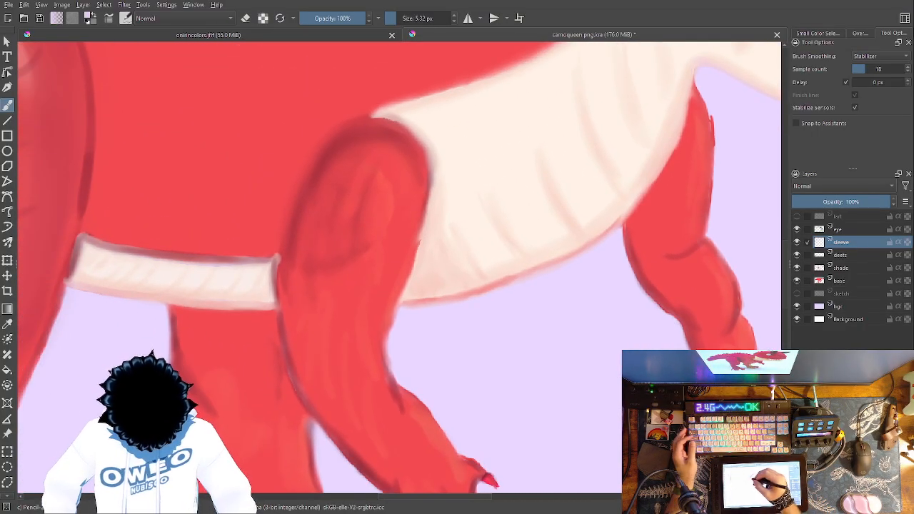
click(365, 37)
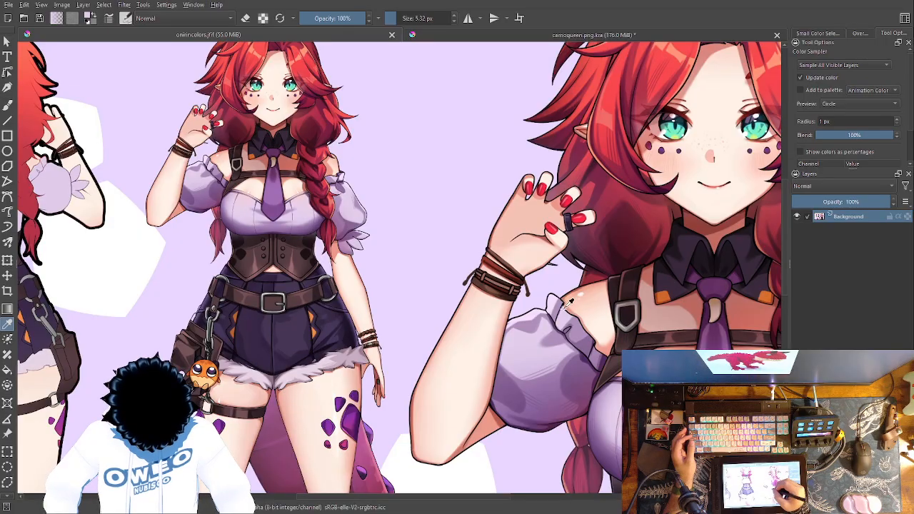
drag(562, 293, 544, 347)
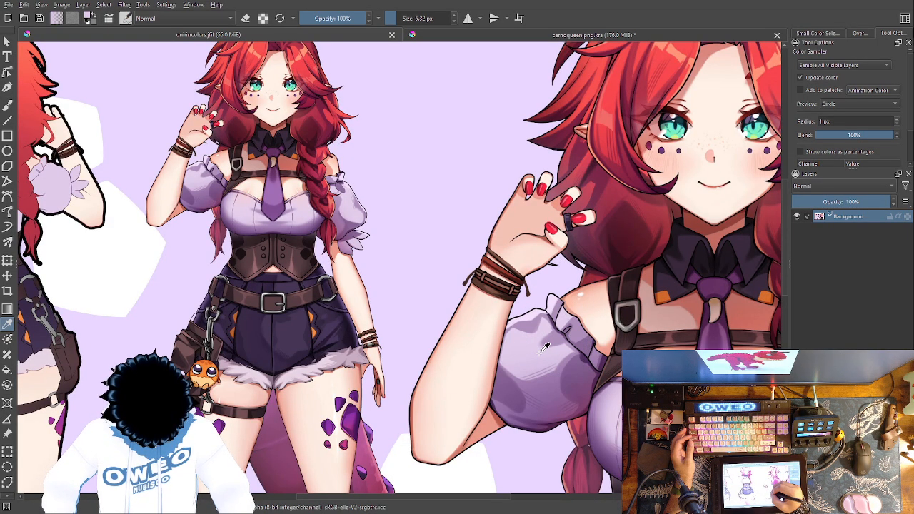
click(631, 32)
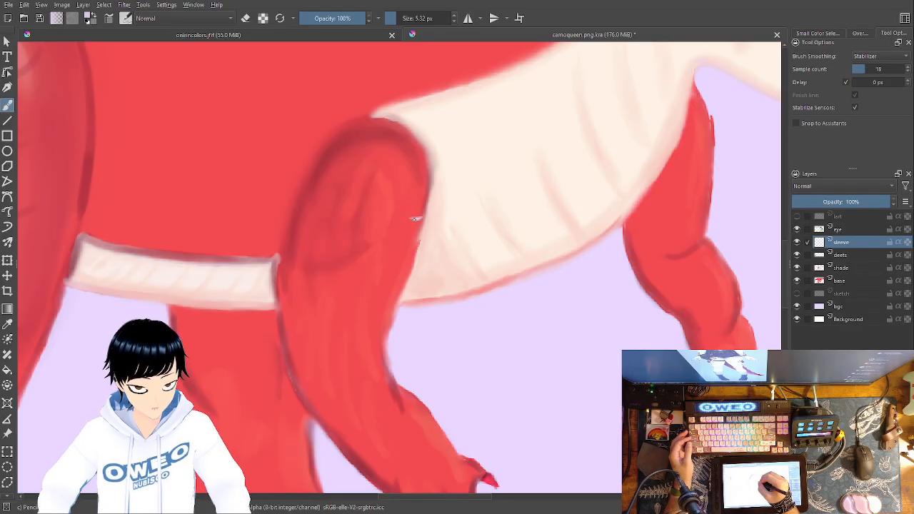
Sketch a closed light lavender puff sleeve outline around the dinosaur's near upper arm, flaring past both sides.
drag(402, 221, 307, 195)
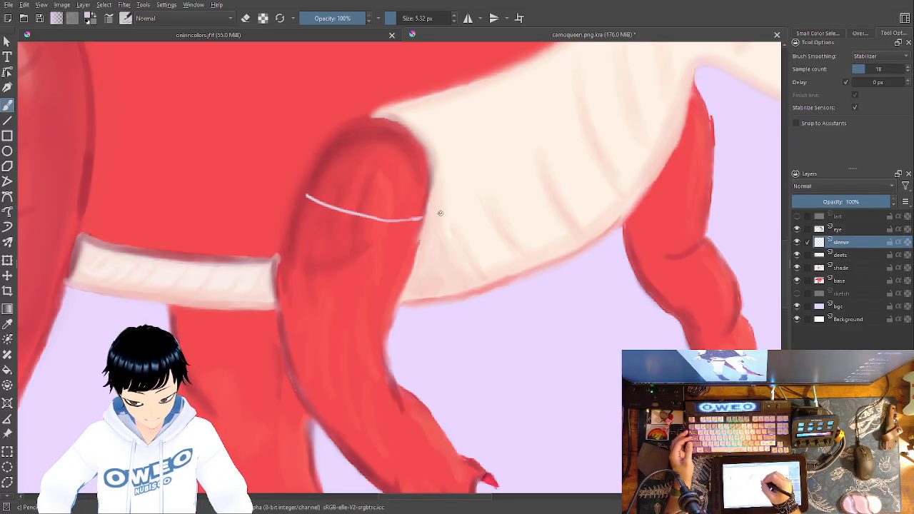
drag(426, 266, 430, 245)
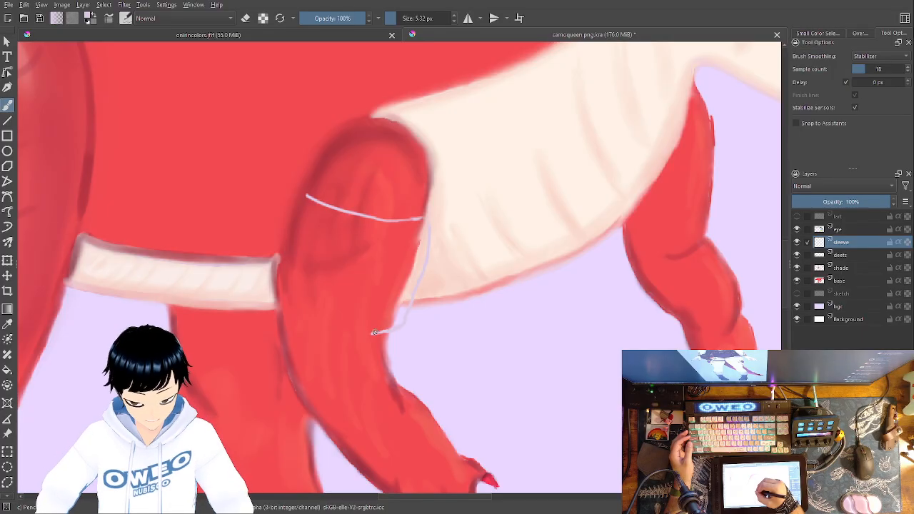
drag(351, 333, 334, 331)
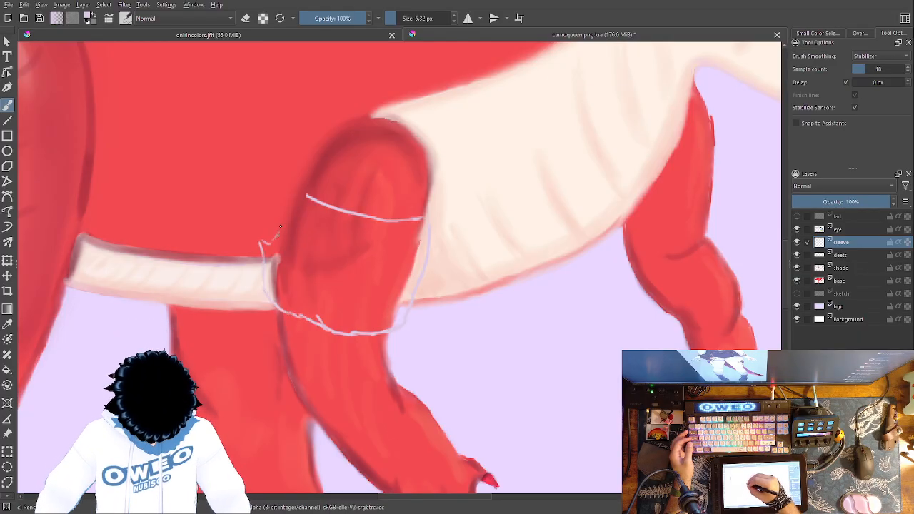
drag(286, 198, 277, 229)
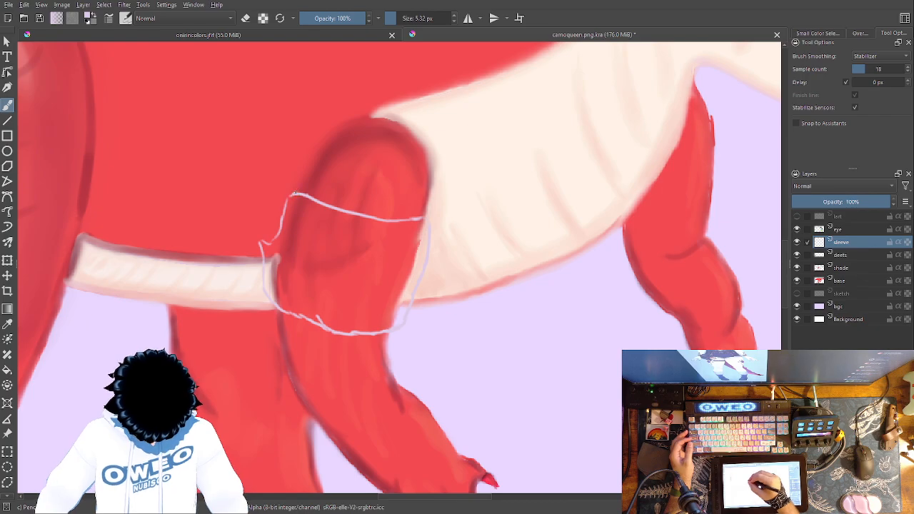
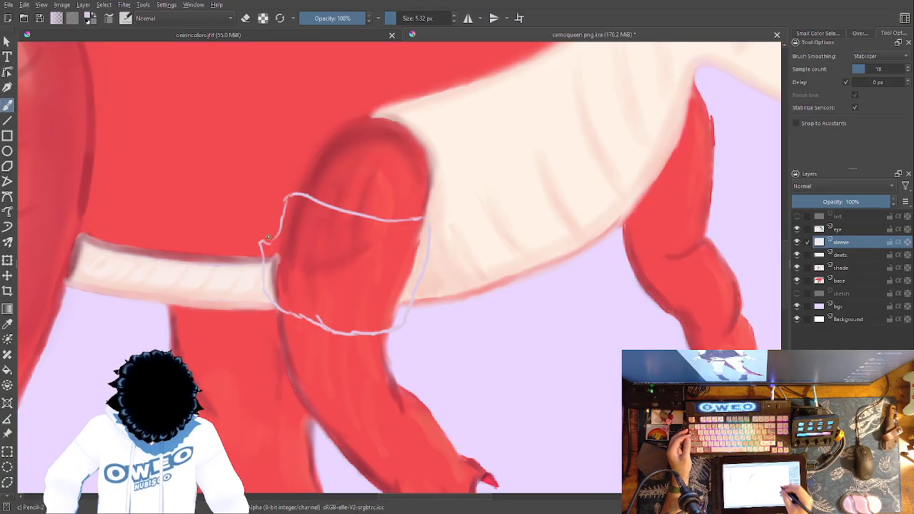
Thicken the front edge of the sleeve outline, along the side facing the cream belly.
key(minus)
key(minus)
key(plus)
key(plus)
key(plus)
key(plus)
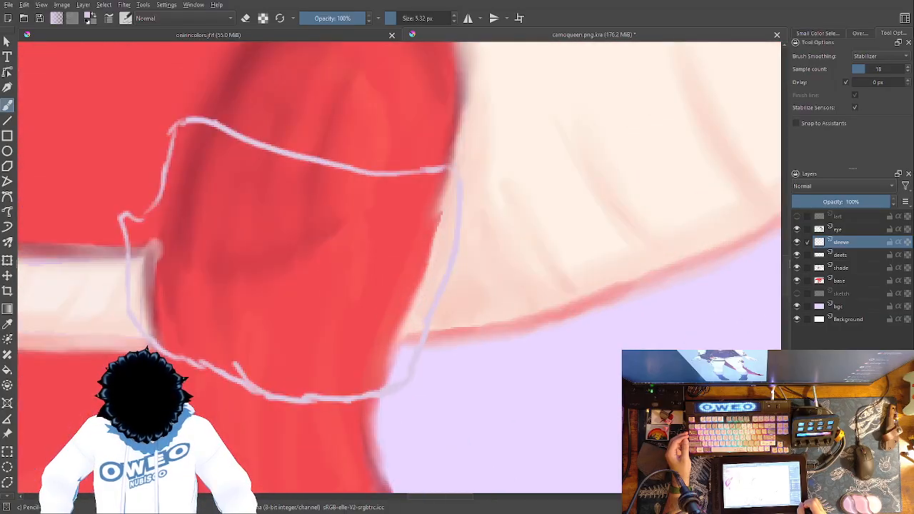
key(minus)
key(plus)
key(plus)
key(plus)
key(plus)
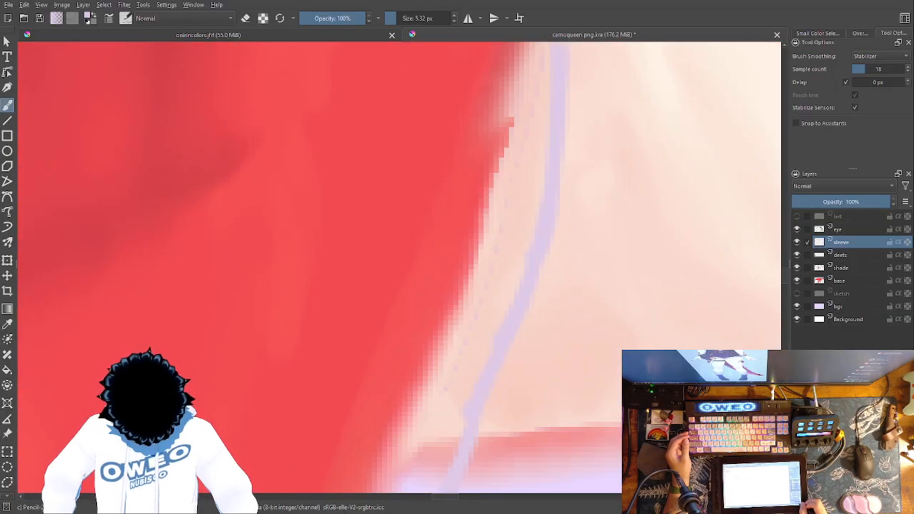
key(minus)
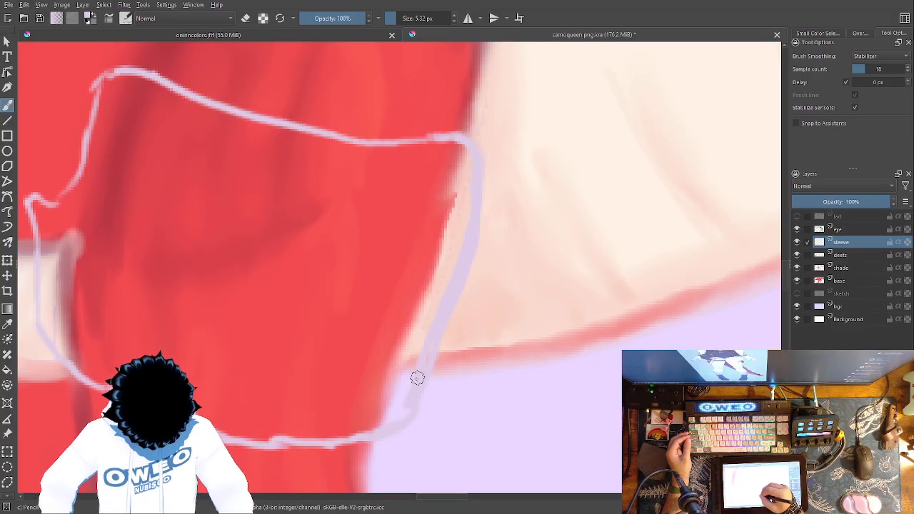
Thicken the lower, rear and upper edges of the sleeve outline with light lavender strokes.
drag(583, 293, 775, 235)
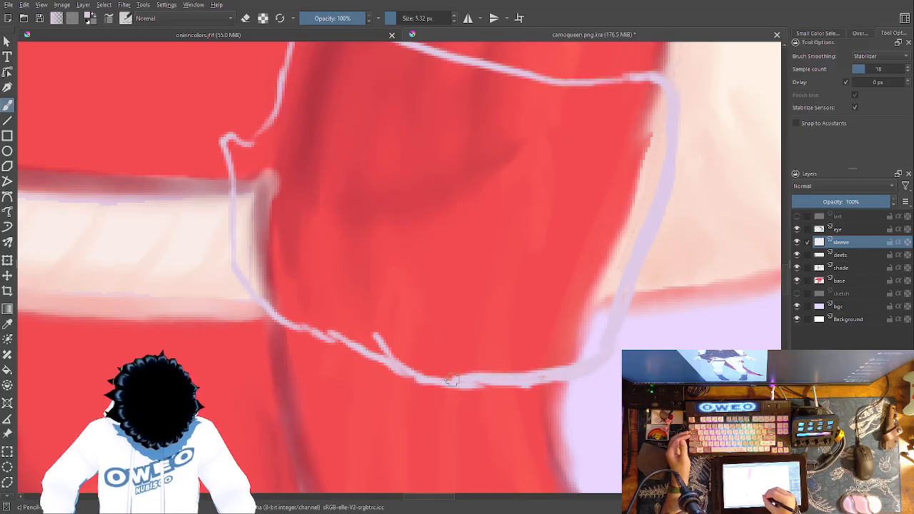
mouse_move(296, 323)
mouse_down()
mouse_move(255, 293)
mouse_move(237, 259)
mouse_move(225, 140)
mouse_move(261, 138)
mouse_move(272, 122)
mouse_move(227, 139)
mouse_up()
drag(393, 237, 335, 398)
mouse_move(279, 182)
mouse_down()
mouse_move(286, 177)
mouse_move(246, 170)
mouse_move(211, 284)
mouse_up()
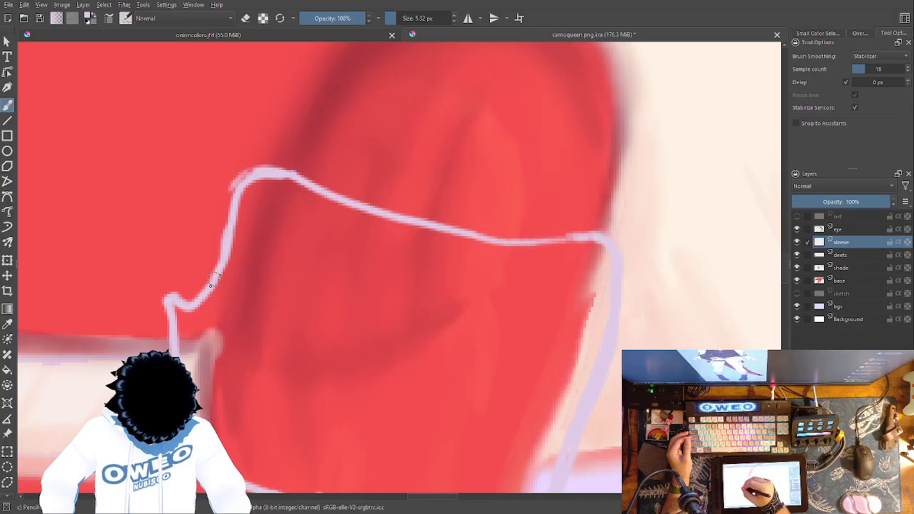
Finish the light lilac outline along the upper edge of the large shape on the sleeve layer and fill its inside with lilac.
mouse_move(498, 318)
mouse_down()
mouse_move(493, 300)
mouse_move(504, 290)
mouse_up()
mouse_move(603, 210)
mouse_down()
mouse_move(484, 206)
mouse_move(307, 156)
mouse_up()
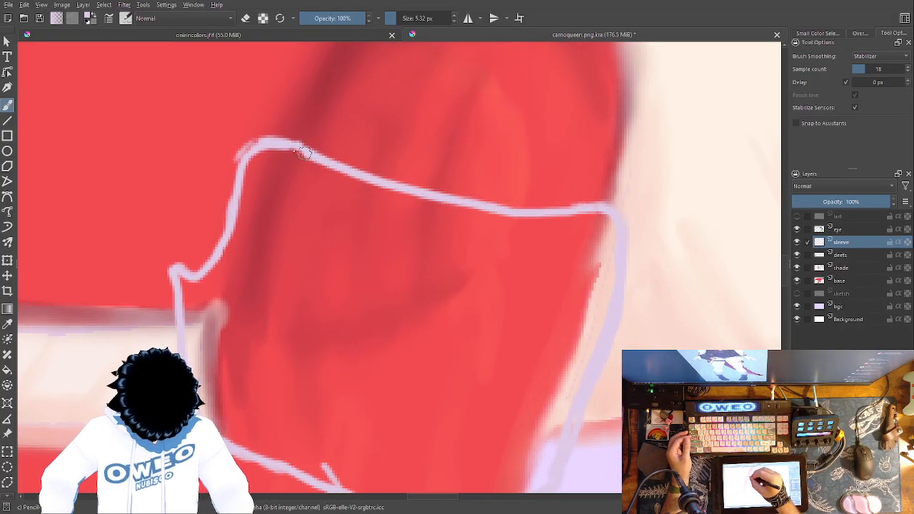
key(f)
click(452, 322)
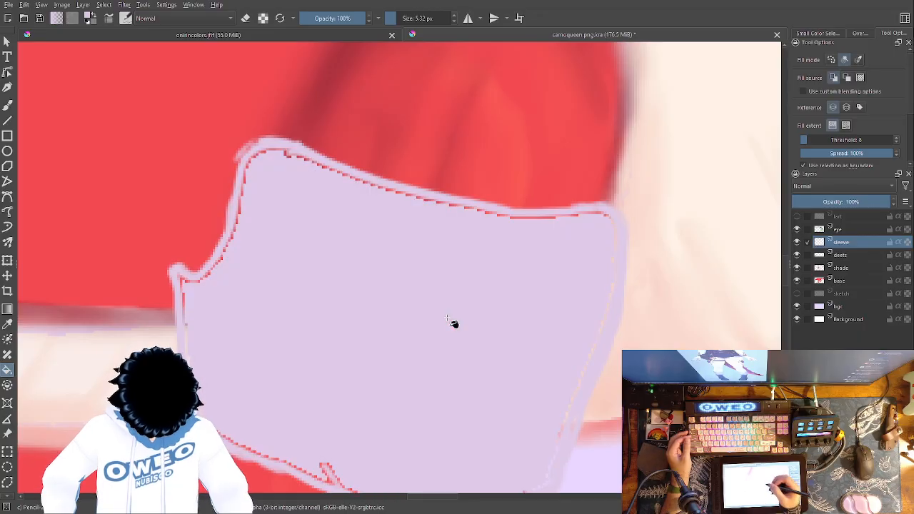
Brush lilac over the unfilled gaps along the left, lower-left and upper edges of the sleeve shape.
click(9, 104)
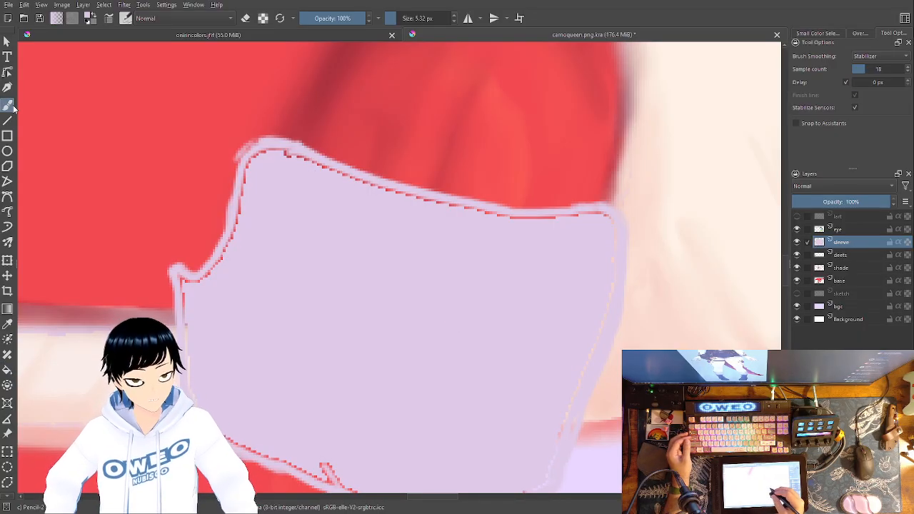
mouse_move(256, 183)
mouse_down()
mouse_move(229, 252)
mouse_move(231, 230)
mouse_move(208, 272)
mouse_move(180, 287)
mouse_move(188, 347)
mouse_up()
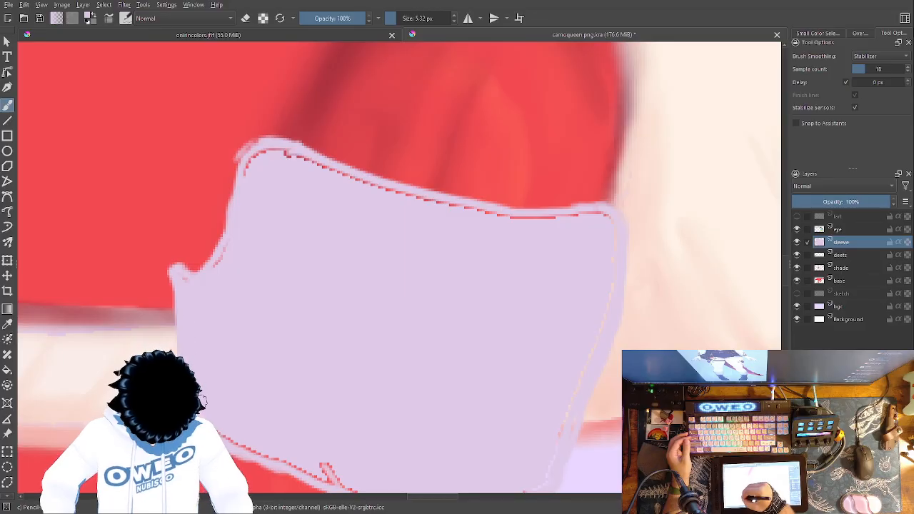
drag(240, 445, 325, 481)
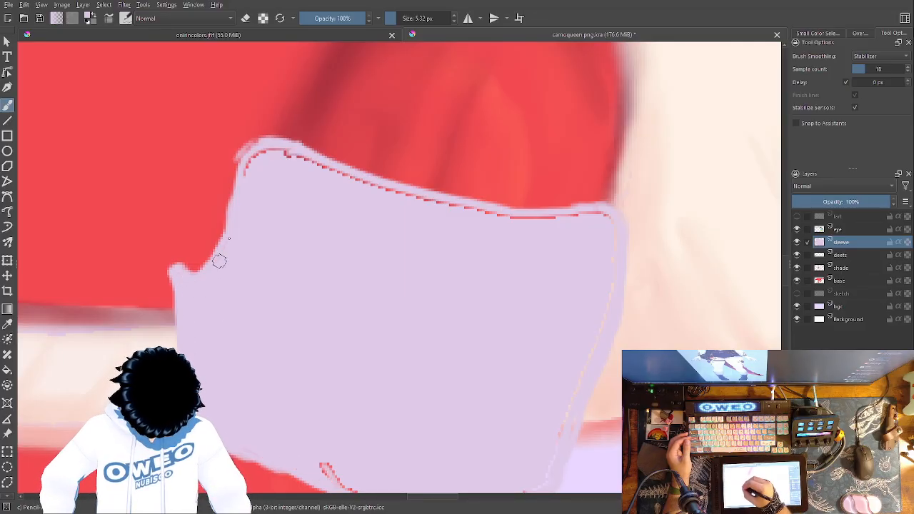
drag(249, 167, 253, 161)
drag(427, 330, 290, 342)
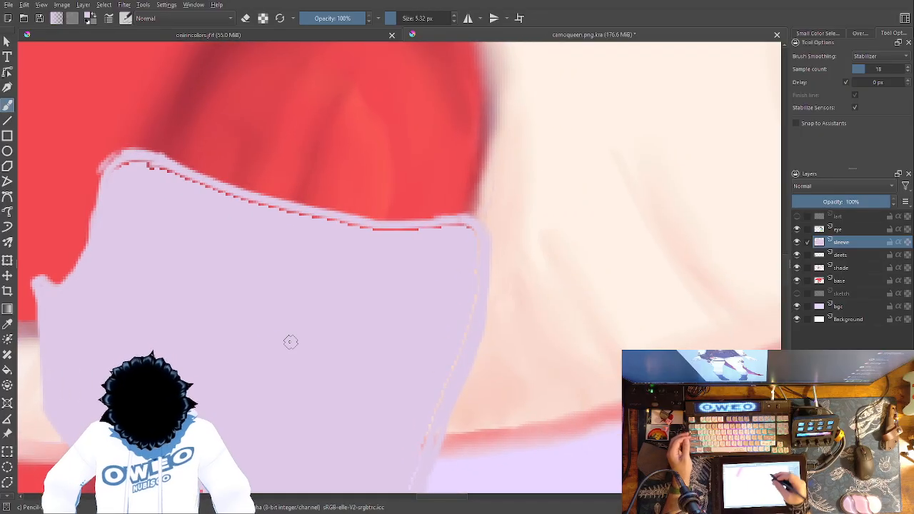
mouse_move(471, 227)
mouse_down()
mouse_move(323, 223)
mouse_move(121, 159)
mouse_up()
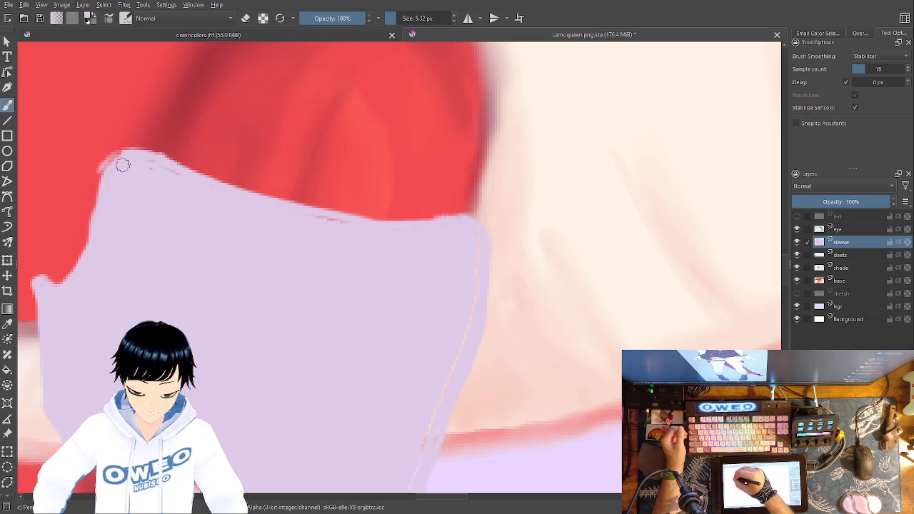
mouse_move(174, 172)
mouse_down()
mouse_move(147, 171)
mouse_move(154, 163)
mouse_up()
mouse_move(299, 212)
mouse_down()
mouse_move(347, 221)
mouse_move(331, 222)
mouse_up()
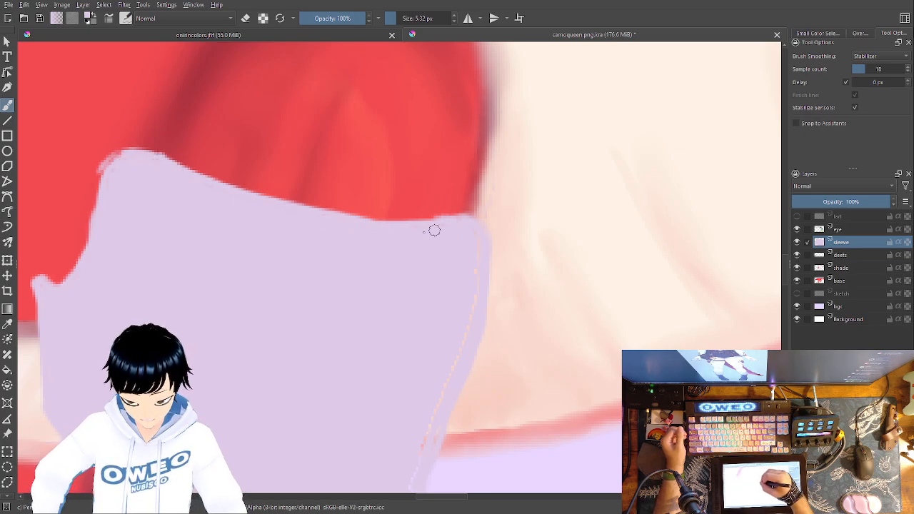
Paint lilac over the remaining gaps along the sleeve shape's right side and lower edge.
mouse_move(470, 222)
mouse_down()
mouse_move(479, 247)
mouse_move(478, 239)
mouse_move(474, 302)
mouse_move(452, 367)
mouse_up()
drag(591, 157, 608, 92)
mouse_move(460, 299)
mouse_down()
mouse_move(443, 353)
mouse_move(453, 352)
mouse_move(452, 370)
mouse_move(427, 424)
mouse_up()
mouse_move(427, 410)
mouse_down()
mouse_move(408, 440)
mouse_move(351, 447)
mouse_move(243, 437)
mouse_move(285, 451)
mouse_move(259, 447)
mouse_up()
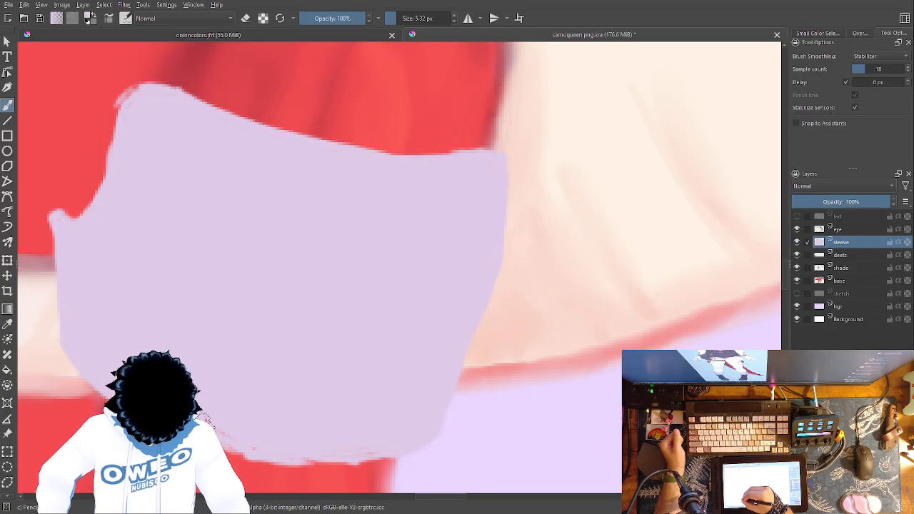
Paint two solid lilac, pointed finger-like shapes extending downward from the lower-left edge of the sleeve shape.
drag(488, 282, 602, 259)
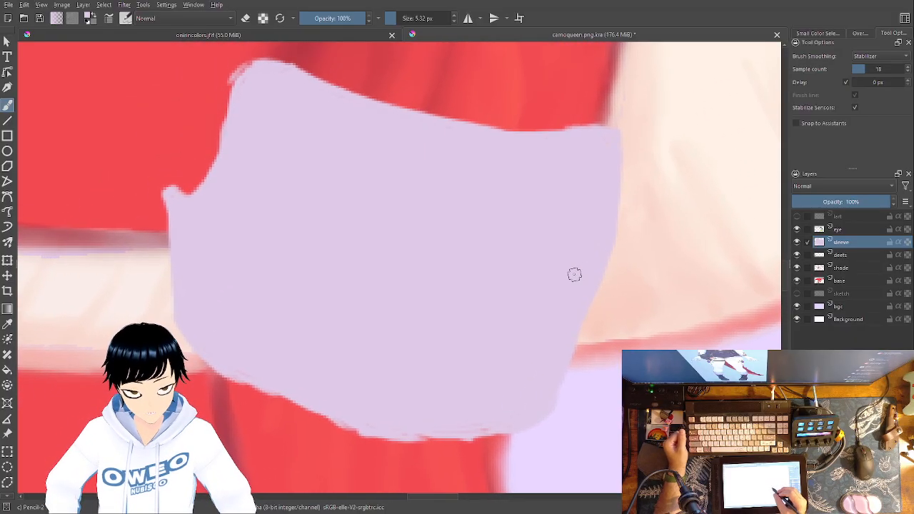
drag(545, 295, 615, 179)
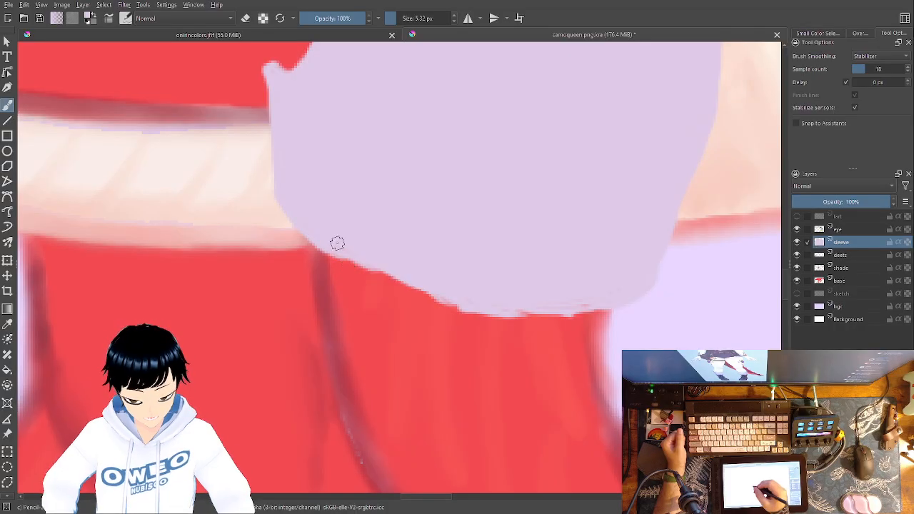
mouse_move(341, 259)
mouse_down()
mouse_move(300, 310)
mouse_move(265, 325)
mouse_up()
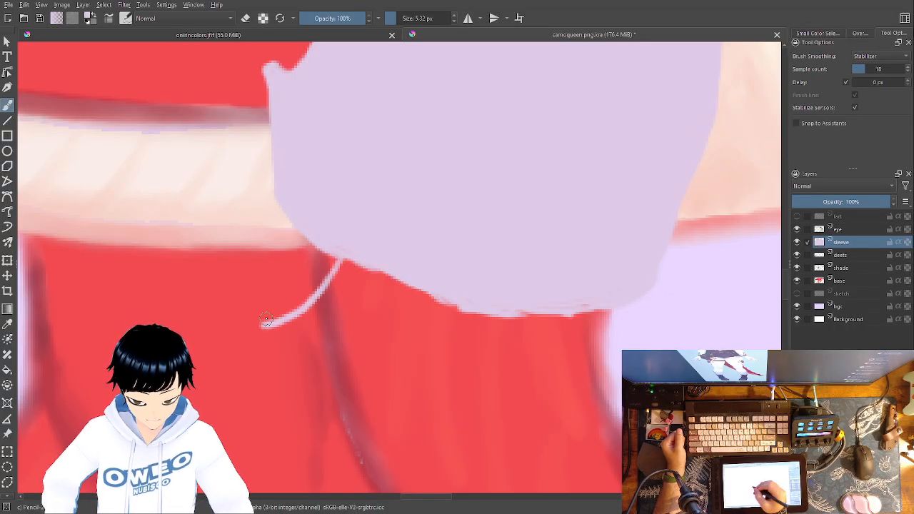
mouse_move(262, 322)
mouse_down()
mouse_move(304, 236)
mouse_move(330, 273)
mouse_move(299, 308)
mouse_move(264, 320)
mouse_move(308, 243)
mouse_move(267, 320)
mouse_move(285, 285)
mouse_up()
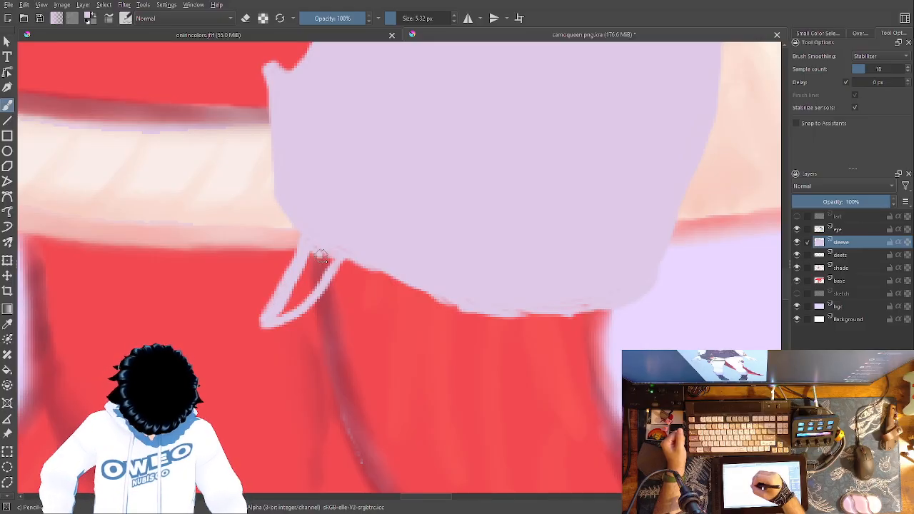
mouse_move(308, 238)
mouse_down()
mouse_move(324, 268)
mouse_move(279, 316)
mouse_move(316, 282)
mouse_move(306, 267)
mouse_move(314, 269)
mouse_move(292, 292)
mouse_move(308, 261)
mouse_up()
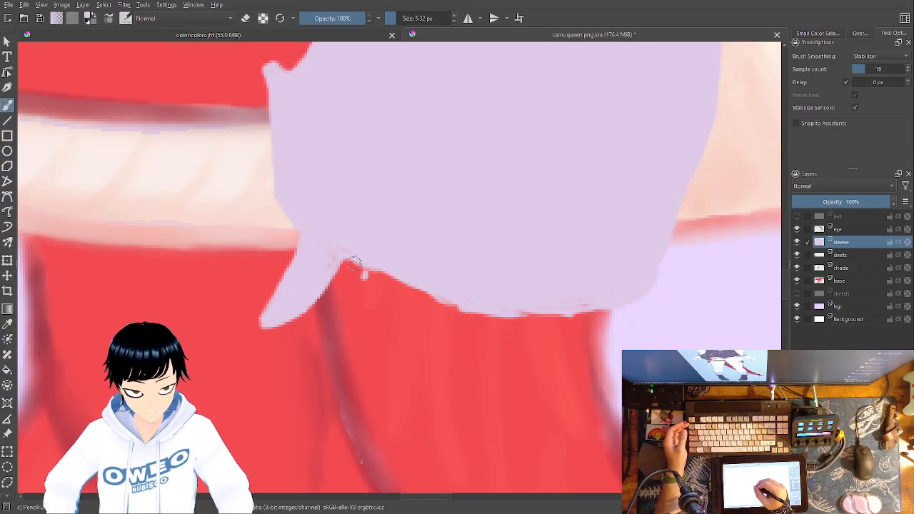
mouse_move(337, 266)
mouse_down()
mouse_move(319, 360)
mouse_move(332, 397)
mouse_up()
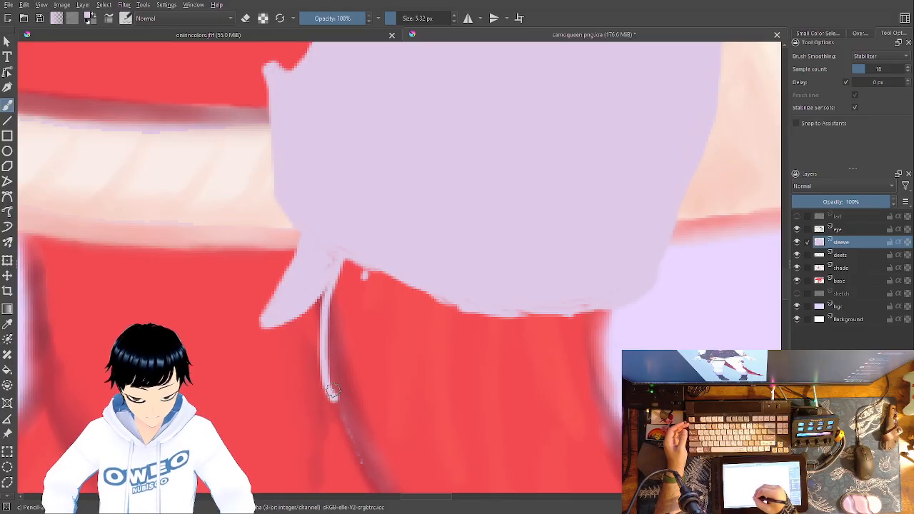
mouse_move(402, 292)
mouse_down()
mouse_move(359, 337)
mouse_move(332, 395)
mouse_move(346, 260)
mouse_move(404, 284)
mouse_move(372, 313)
mouse_move(331, 385)
mouse_move(358, 344)
mouse_move(352, 351)
mouse_move(335, 335)
mouse_move(326, 347)
mouse_move(328, 328)
mouse_move(336, 369)
mouse_move(346, 269)
mouse_move(351, 335)
mouse_move(363, 306)
mouse_move(379, 295)
mouse_move(375, 309)
mouse_move(401, 284)
mouse_move(376, 271)
mouse_move(379, 299)
mouse_move(376, 272)
mouse_move(363, 287)
mouse_move(364, 271)
mouse_move(355, 292)
mouse_move(356, 267)
mouse_up()
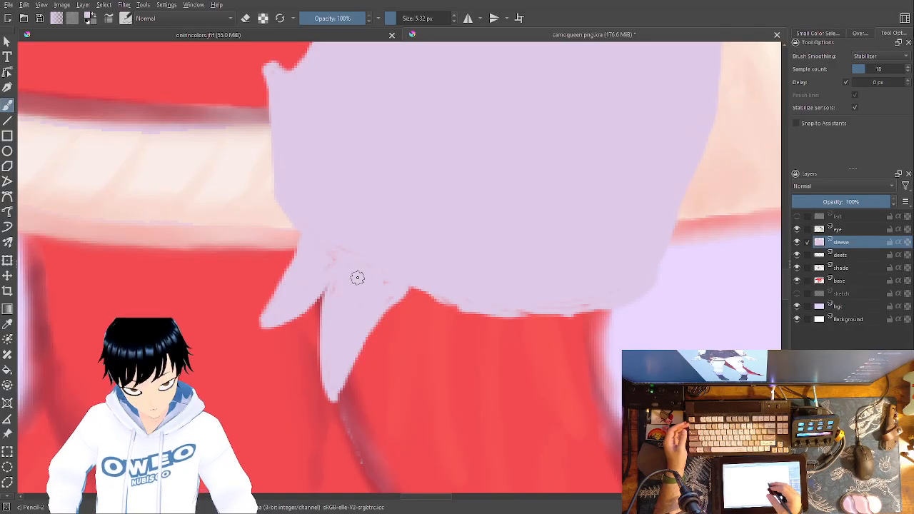
Outline a third pointed finger-like shape beside the other two, fill it with lilac and brush over its edge gaps.
mouse_move(409, 289)
mouse_down()
mouse_move(433, 405)
mouse_move(468, 365)
mouse_move(481, 312)
mouse_up()
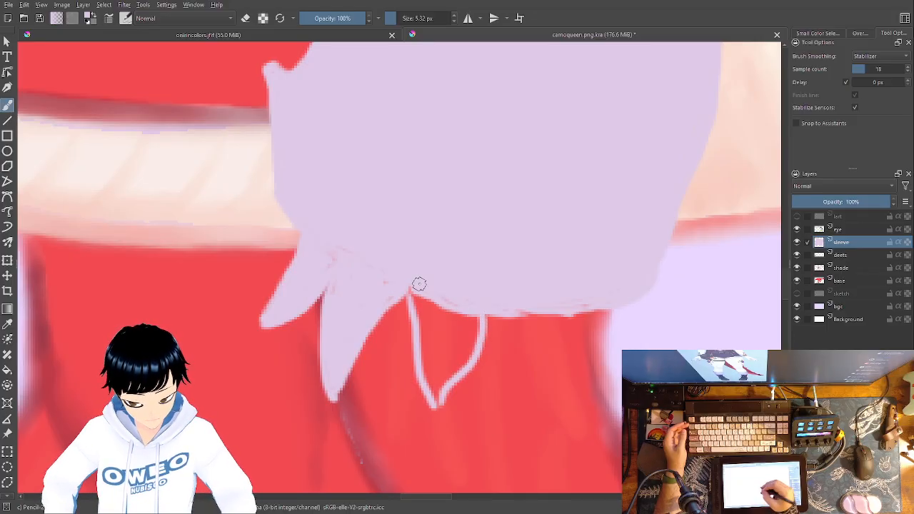
click(7, 369)
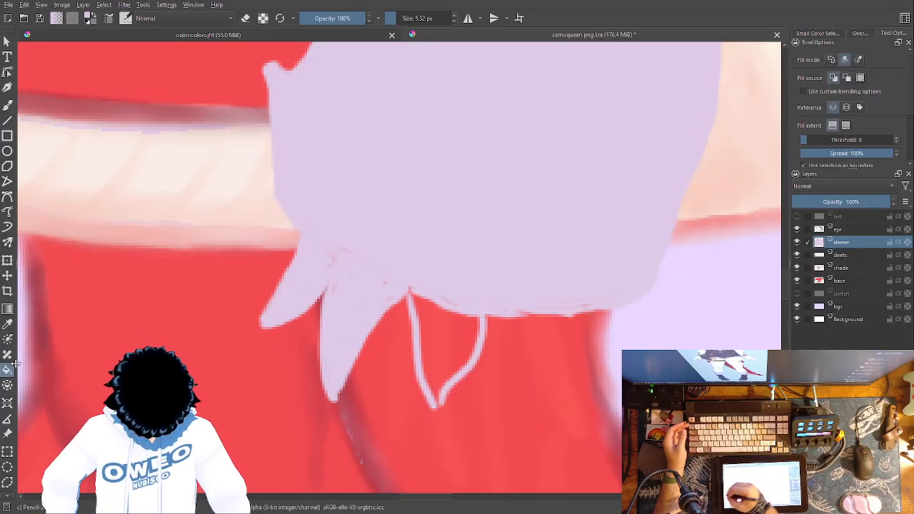
click(464, 323)
key(b)
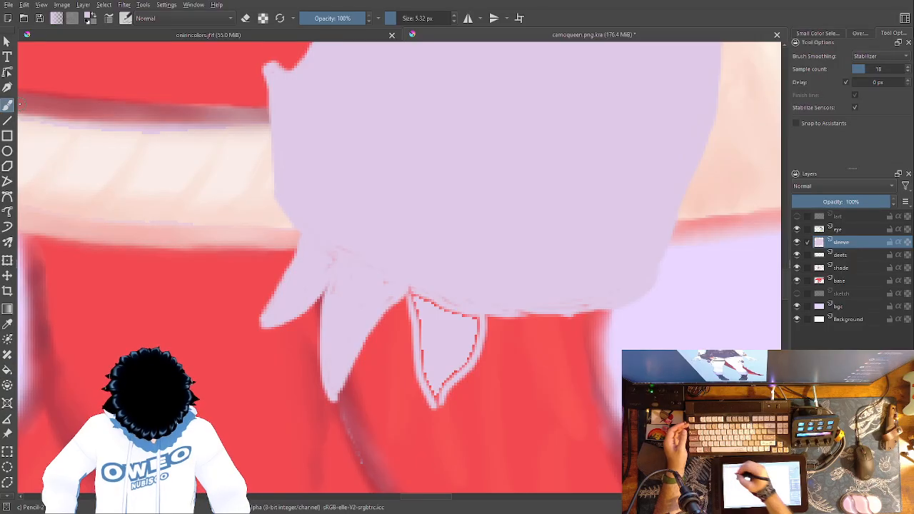
mouse_move(437, 399)
mouse_down()
mouse_move(415, 292)
mouse_move(474, 323)
mouse_move(474, 342)
mouse_move(439, 399)
mouse_up()
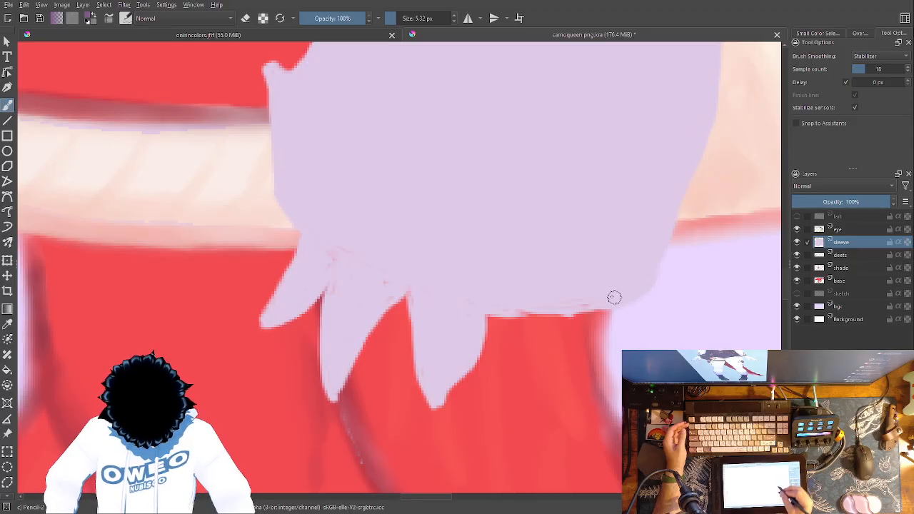
Choose a dark purple and draw a thin contour line along the sleeve's lower edge, above the pointed shapes.
drag(619, 289, 546, 374)
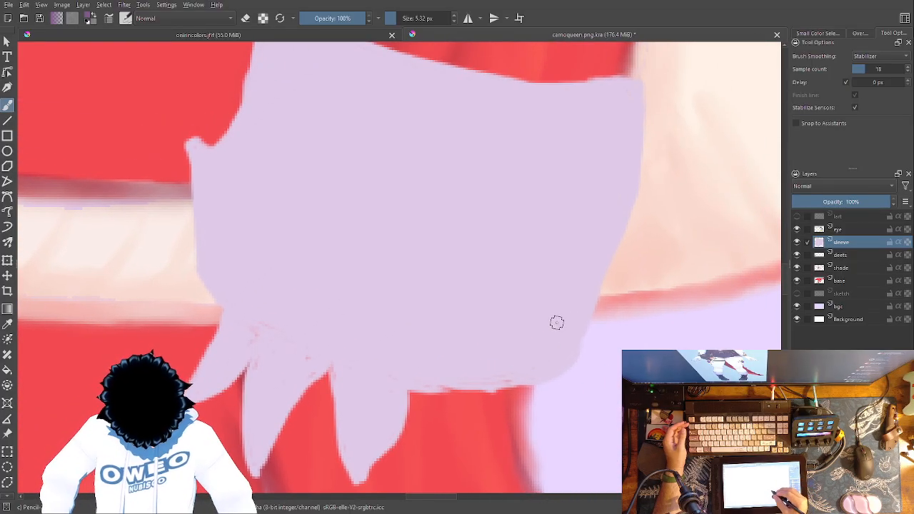
right_click(556, 318)
click(397, 380)
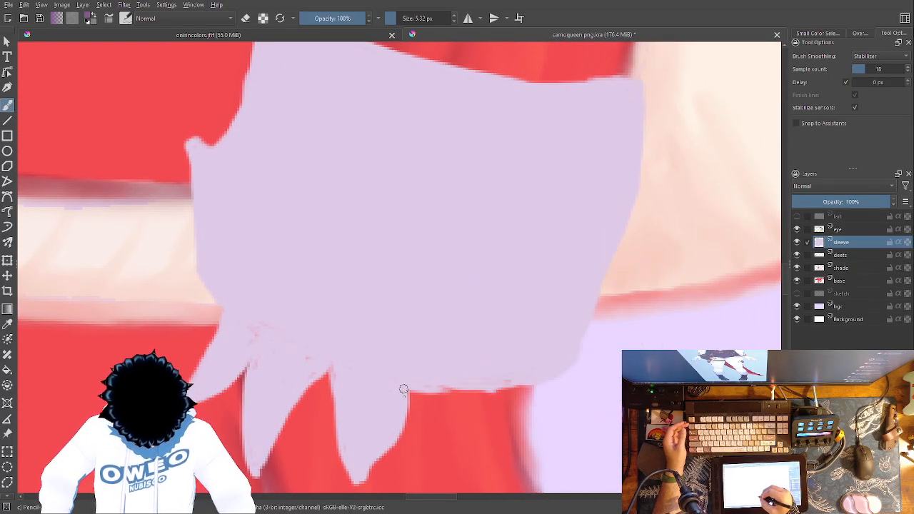
mouse_move(403, 399)
mouse_down()
mouse_move(402, 424)
mouse_move(367, 471)
mouse_move(403, 410)
mouse_move(404, 387)
mouse_move(234, 315)
mouse_move(208, 294)
mouse_move(227, 307)
mouse_up()
drag(554, 374, 411, 389)
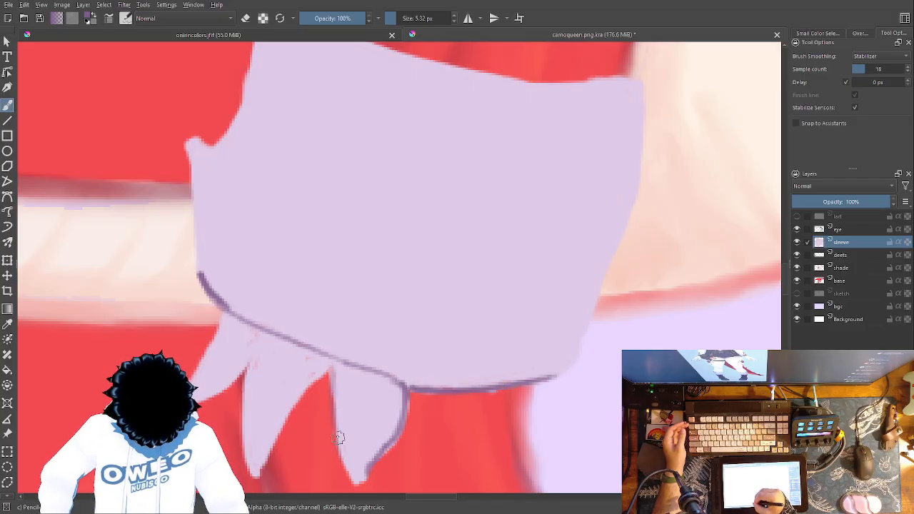
Outline the edges of the three pointed shapes under the sleeve in dark purple.
drag(327, 369, 282, 423)
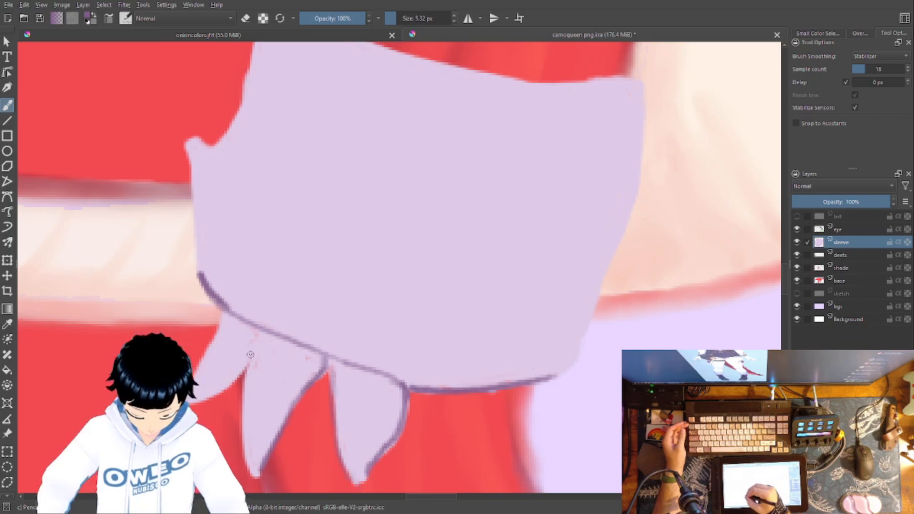
drag(247, 367, 262, 337)
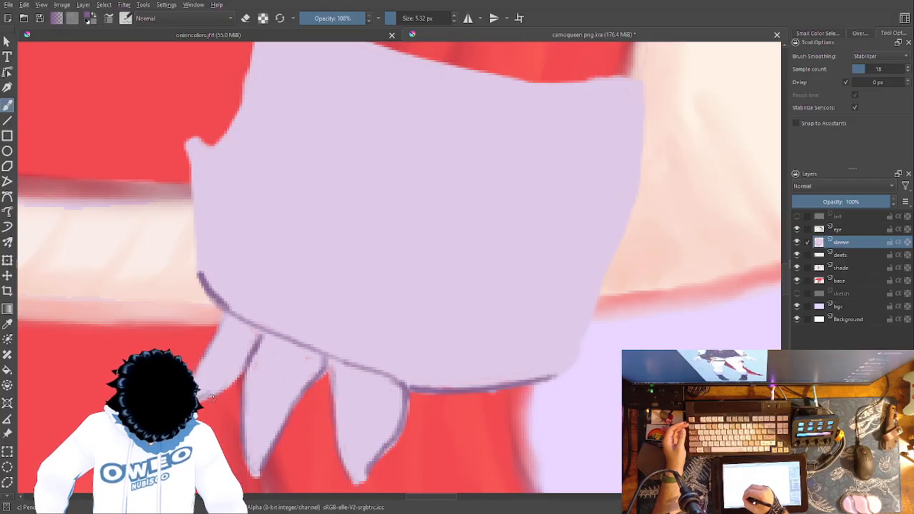
drag(404, 401, 389, 441)
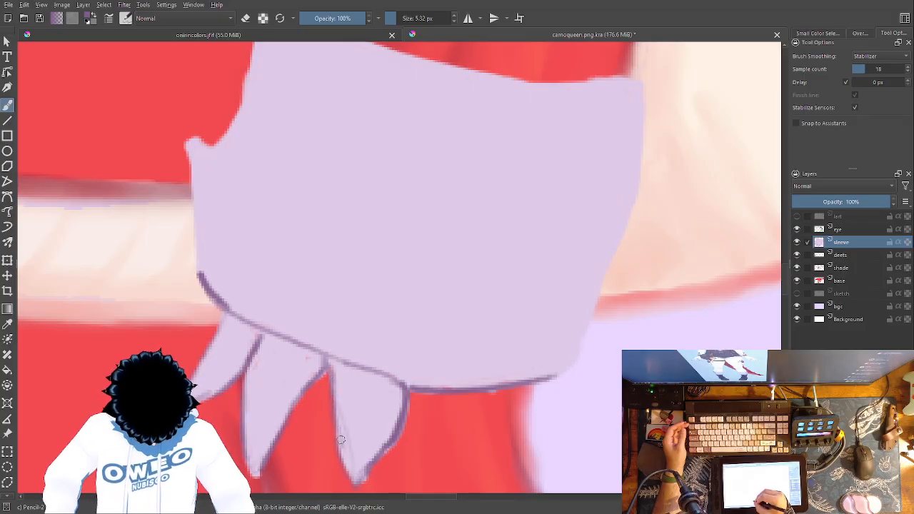
Draw a slightly bulging dark purple contour down the sleeve's right edge and fill the gaps inside it with light lilac.
mouse_move(342, 437)
mouse_down()
mouse_move(283, 307)
mouse_move(255, 295)
mouse_up()
mouse_move(539, 68)
mouse_down()
mouse_move(529, 242)
mouse_move(535, 235)
mouse_move(497, 284)
mouse_move(490, 326)
mouse_move(462, 351)
mouse_up()
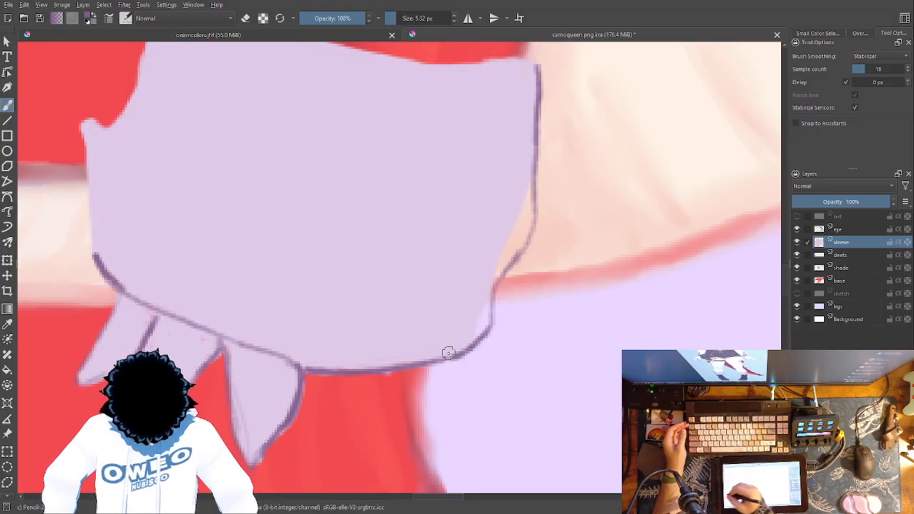
click(8, 369)
right_click(484, 363)
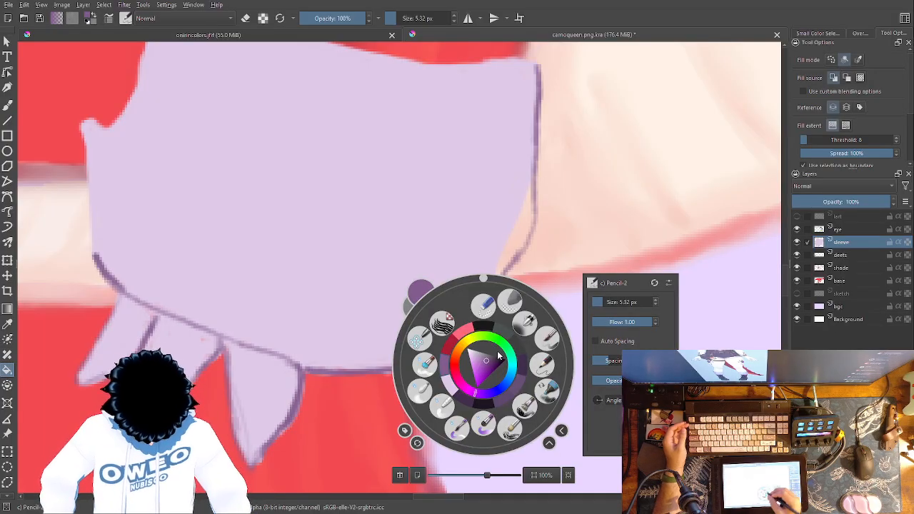
click(450, 382)
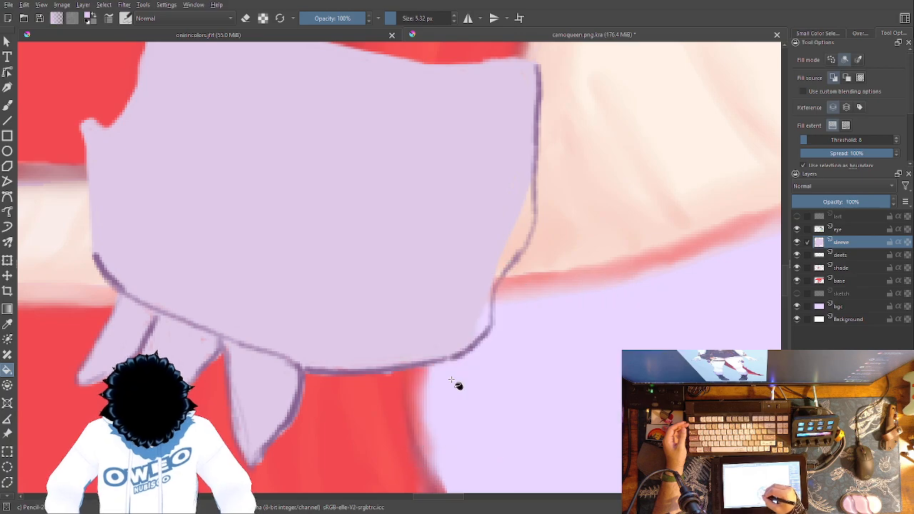
click(520, 236)
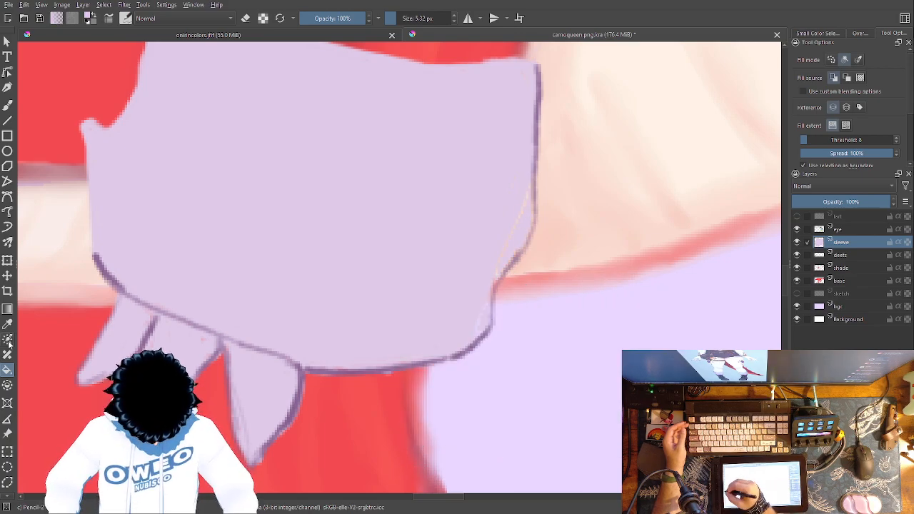
click(10, 105)
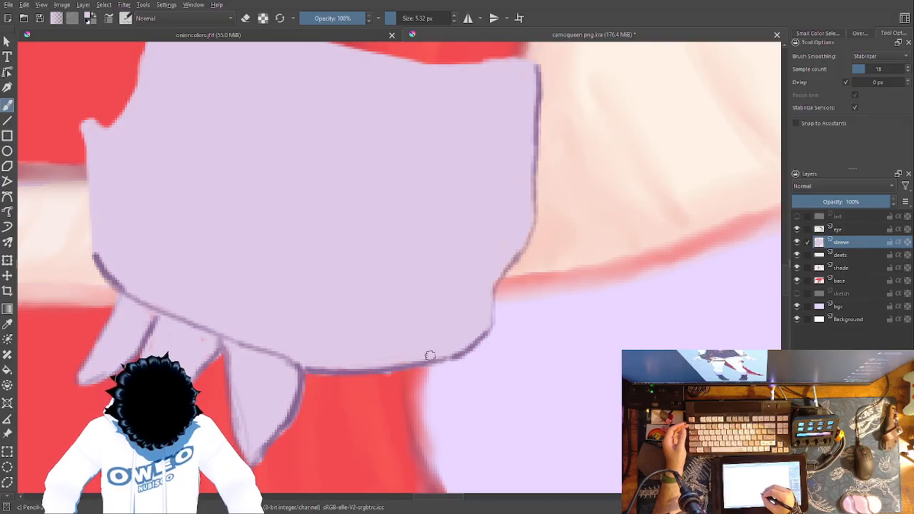
Switch back to dark purple and outline the sleeve's upper edge from its right corner around the upper-left corner.
drag(551, 294, 620, 375)
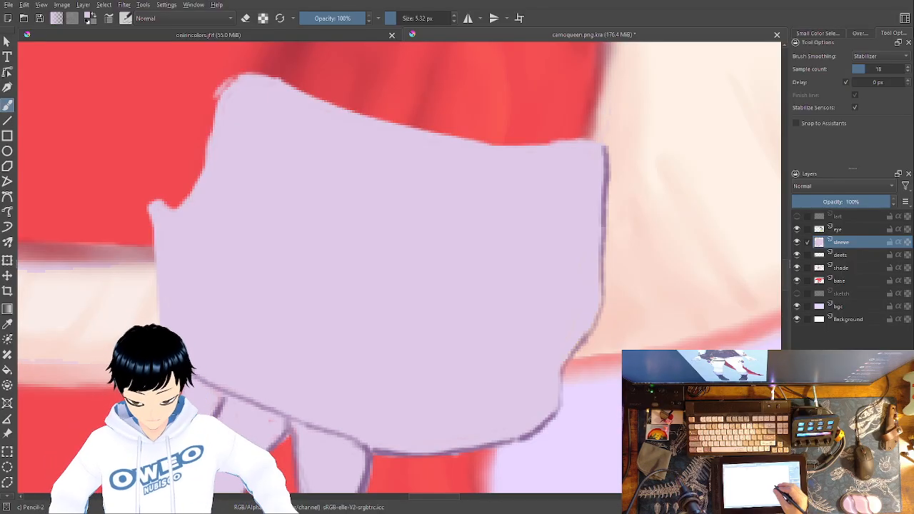
right_click(557, 305)
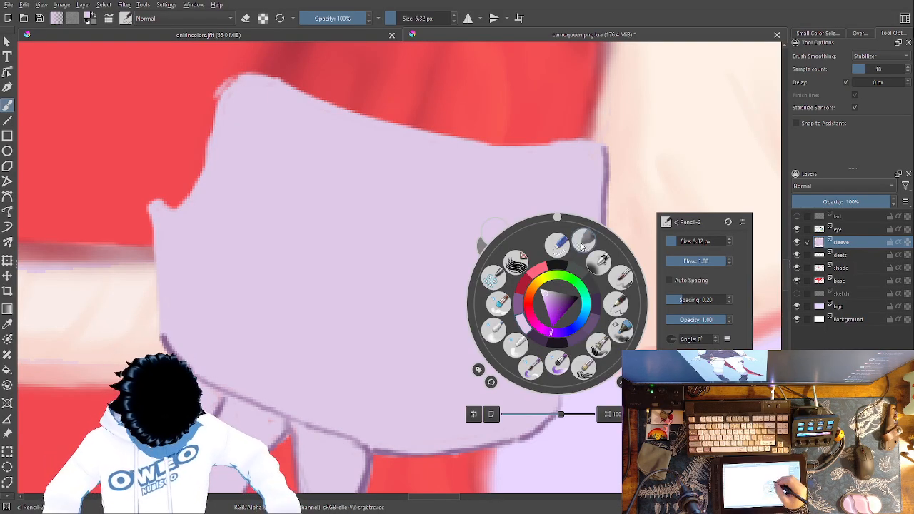
click(524, 295)
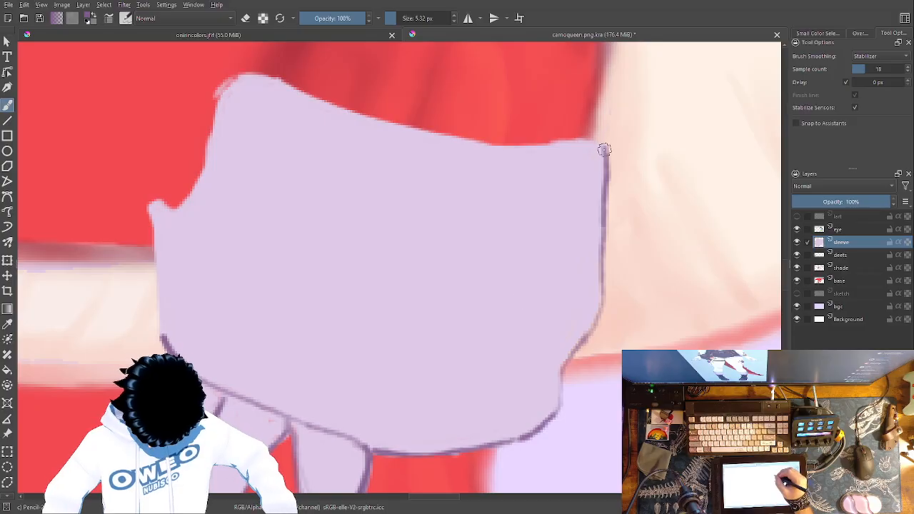
mouse_move(569, 140)
mouse_down()
mouse_move(458, 140)
mouse_move(376, 122)
mouse_move(260, 73)
mouse_move(227, 80)
mouse_move(237, 81)
mouse_move(214, 112)
mouse_up()
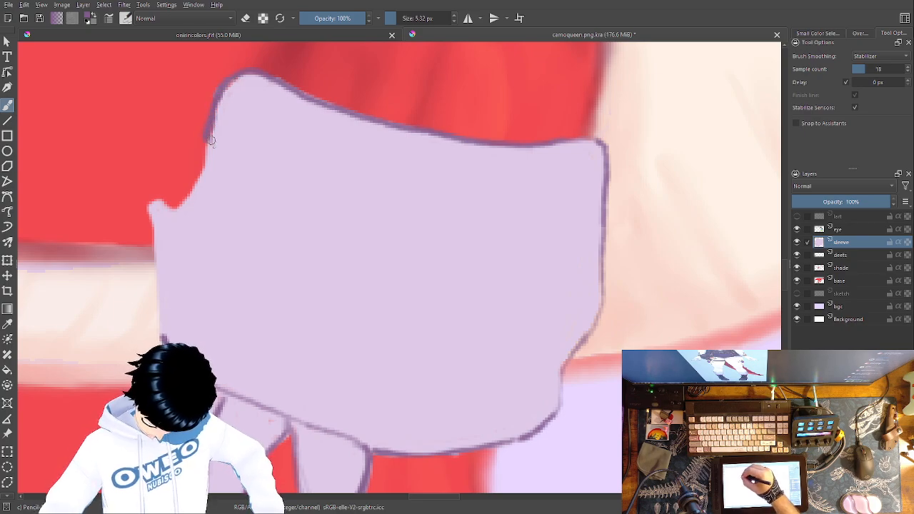
Finish the dark purple outline down the sleeve's left edge, around the small notch and along the side below it.
drag(203, 159, 165, 207)
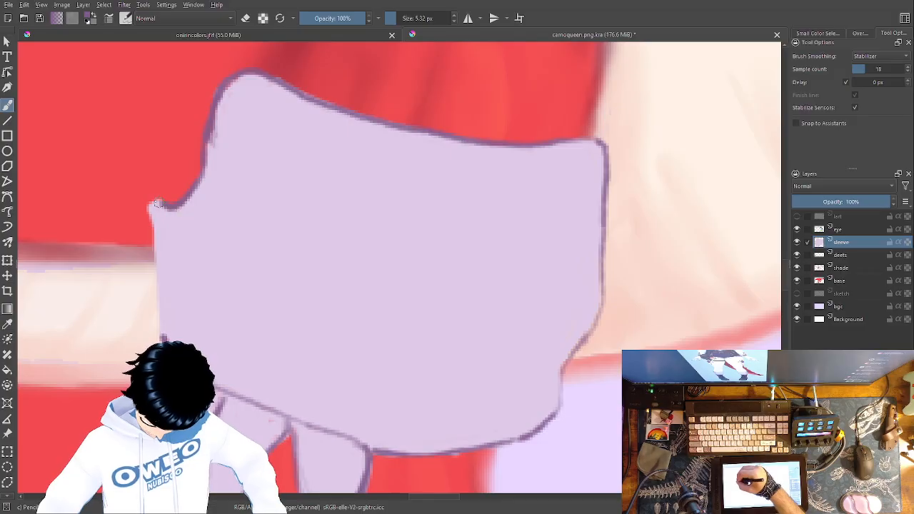
drag(152, 223, 156, 297)
Draw a wavy, pointed ruffle contour in dark purple above the sleeve's upper edge, closing it at both upper corners.
drag(536, 340, 547, 426)
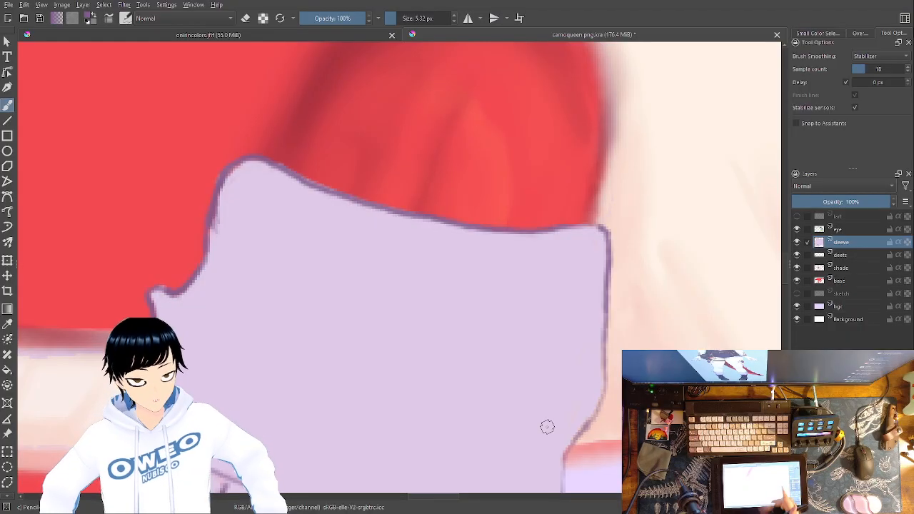
drag(594, 353, 618, 391)
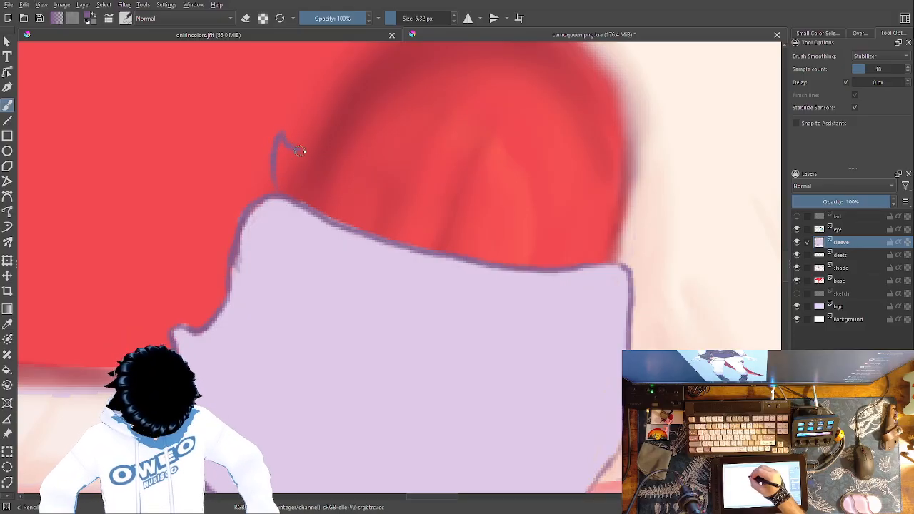
mouse_move(316, 135)
mouse_down()
mouse_move(330, 131)
mouse_move(344, 150)
mouse_up()
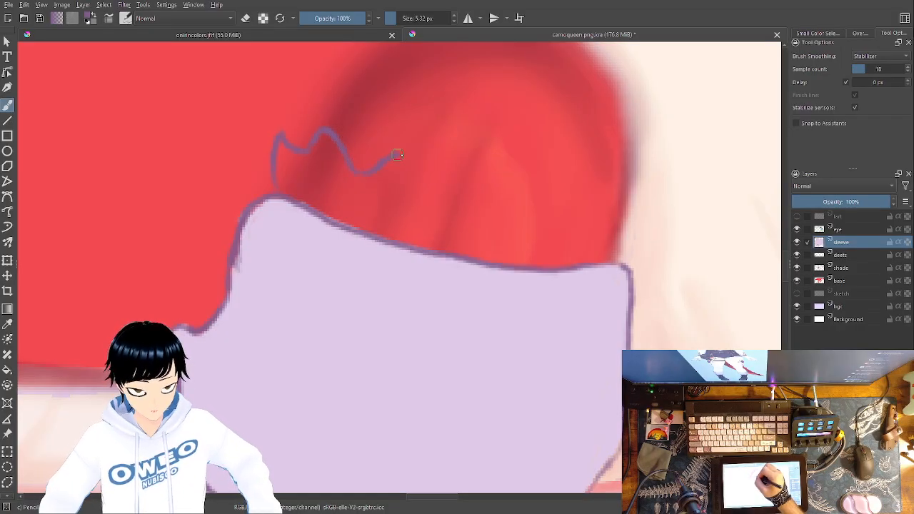
drag(415, 161, 422, 166)
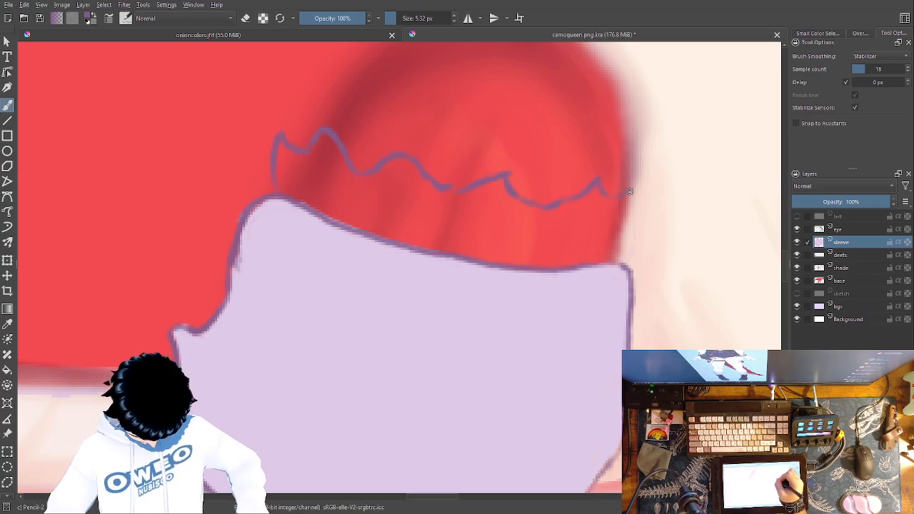
drag(639, 182, 641, 181)
mouse_move(649, 222)
mouse_down()
mouse_move(639, 257)
mouse_move(628, 258)
mouse_up()
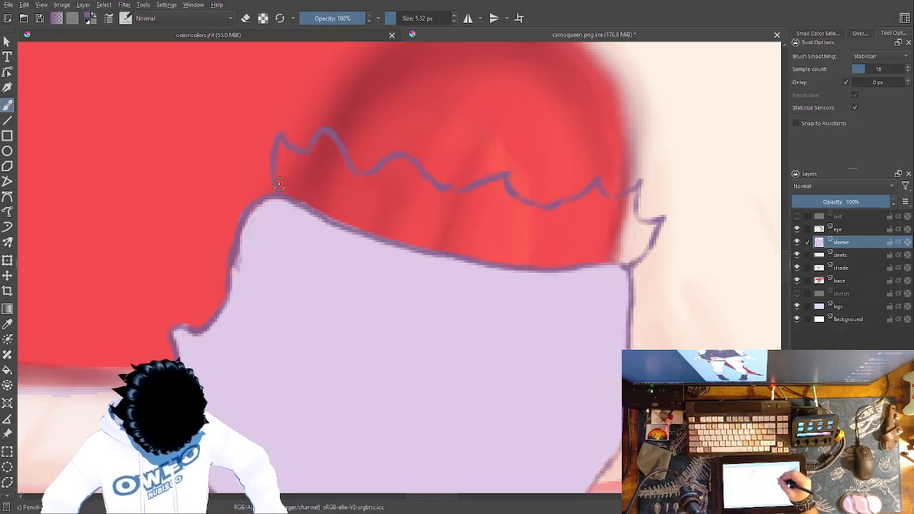
drag(633, 185, 602, 189)
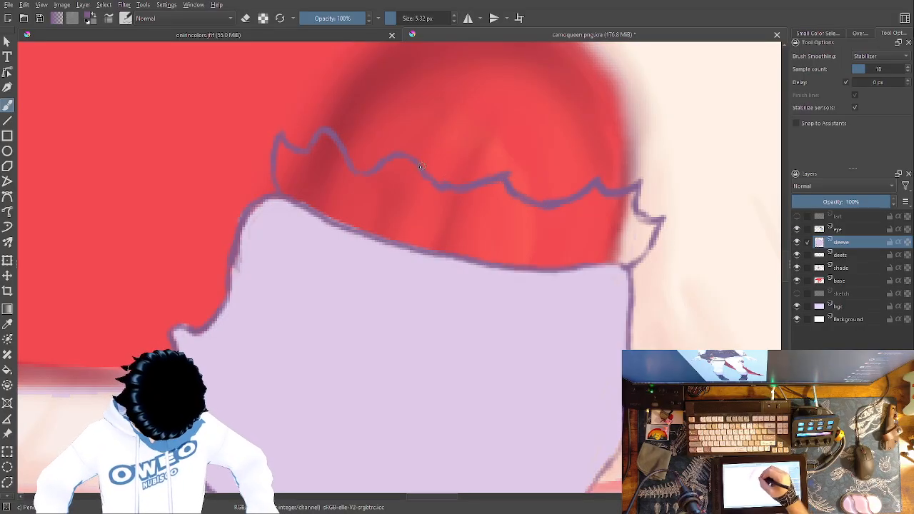
Fill the area inside the ruffle outline with light lilac.
key(f)
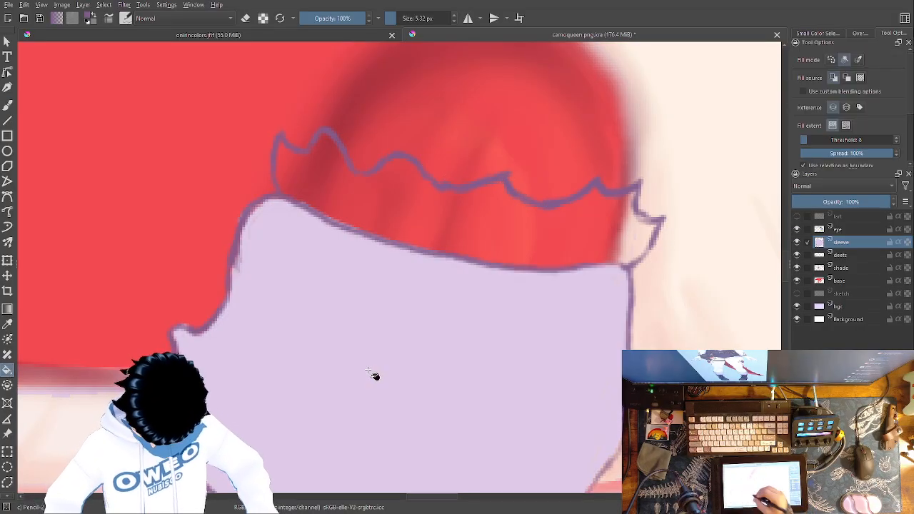
right_click(374, 373)
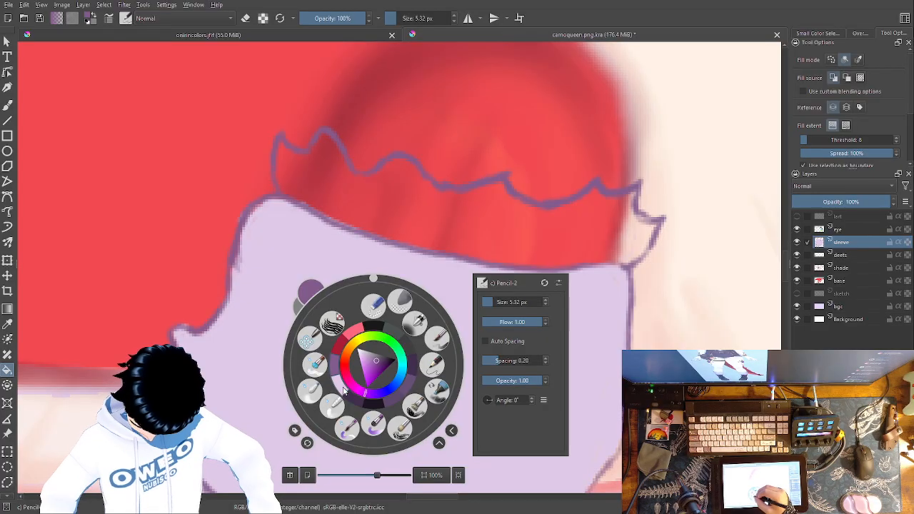
click(425, 224)
click(428, 218)
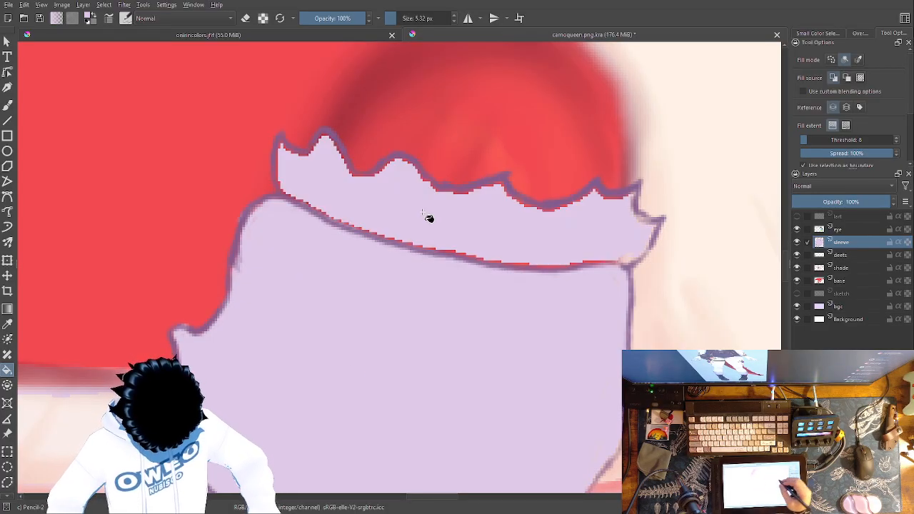
Brush light lilac over the unfilled red gaps along the ruffle's wavy edge, left side and lower seam.
click(8, 105)
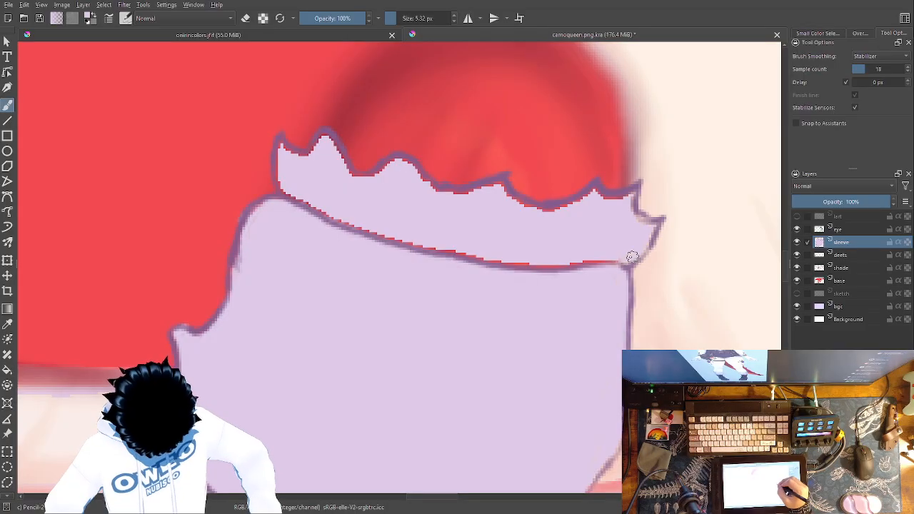
mouse_move(651, 238)
mouse_down()
mouse_move(630, 197)
mouse_move(592, 192)
mouse_move(540, 212)
mouse_move(497, 183)
mouse_move(431, 187)
mouse_move(401, 161)
mouse_move(346, 167)
mouse_up()
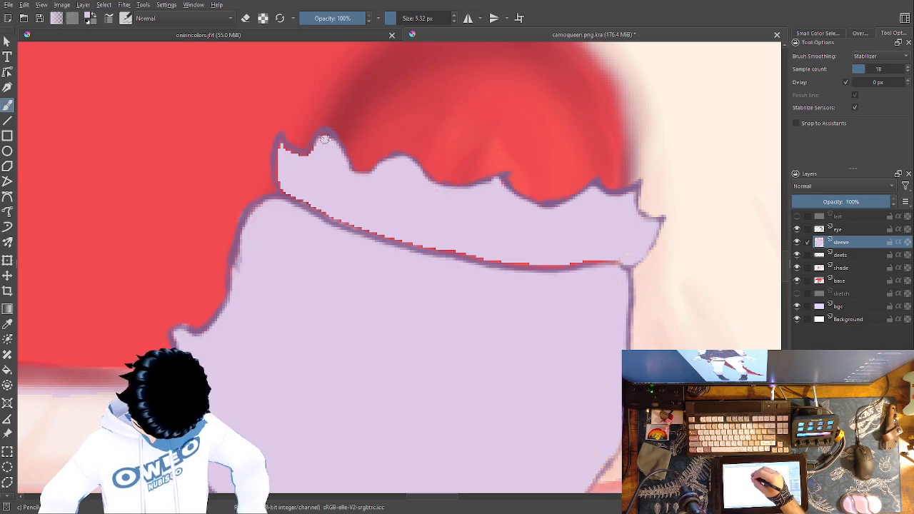
drag(284, 166, 295, 193)
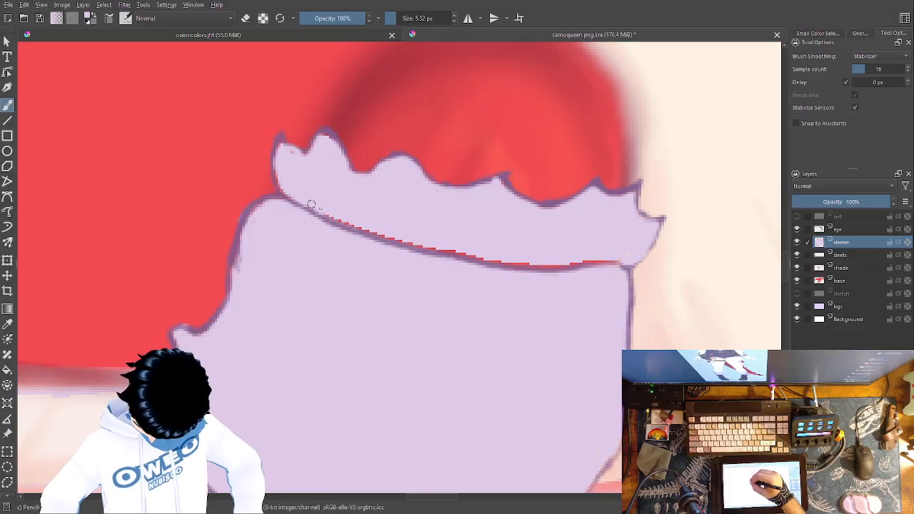
drag(345, 218, 452, 251)
drag(538, 263, 609, 259)
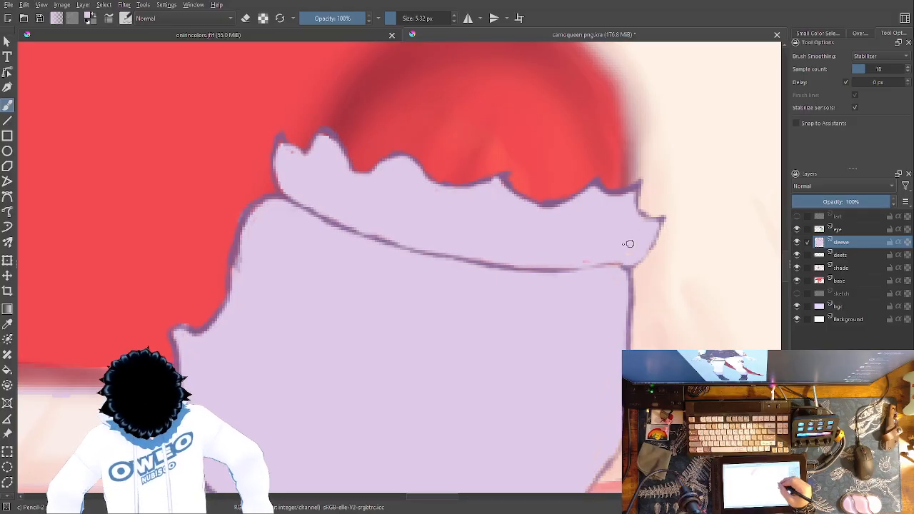
Choose the Wet Paint Details brush and sample the puffy sleeve's shadow purple from the reference image, returning to the carnoqueen painting.
right_click(529, 278)
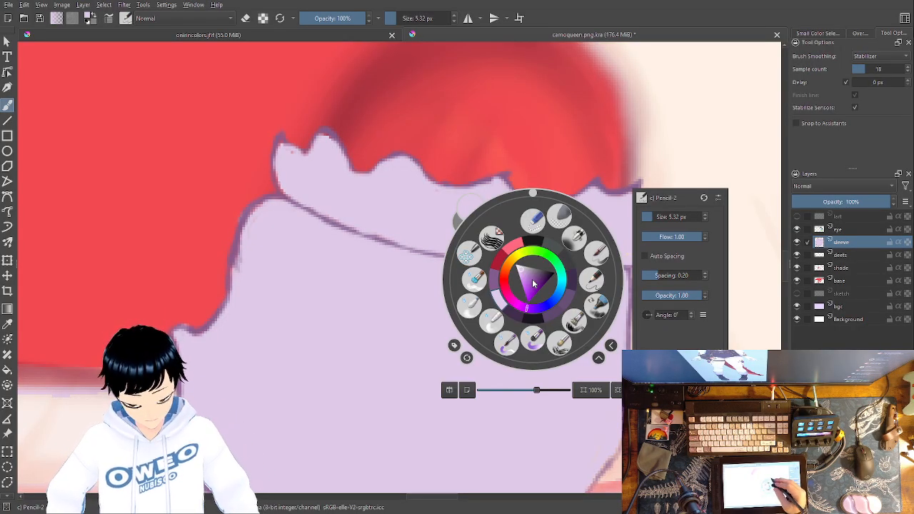
click(509, 337)
right_click(558, 303)
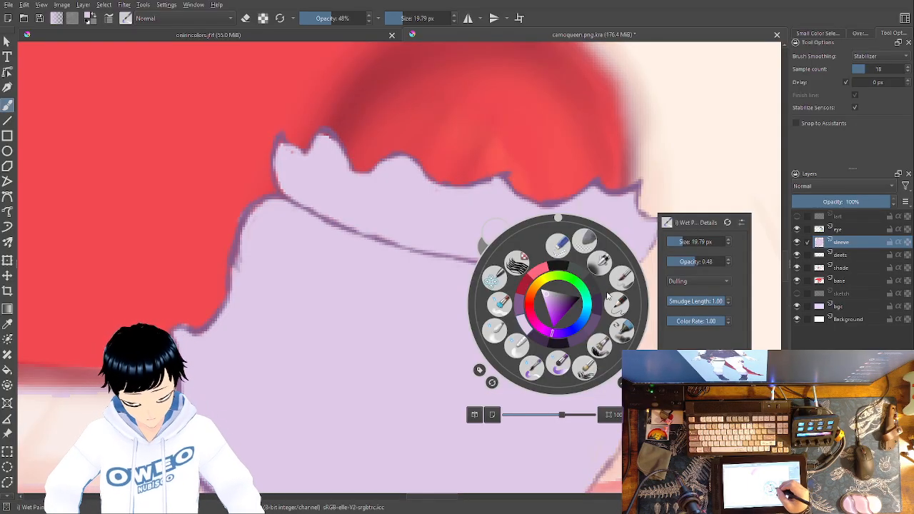
click(341, 35)
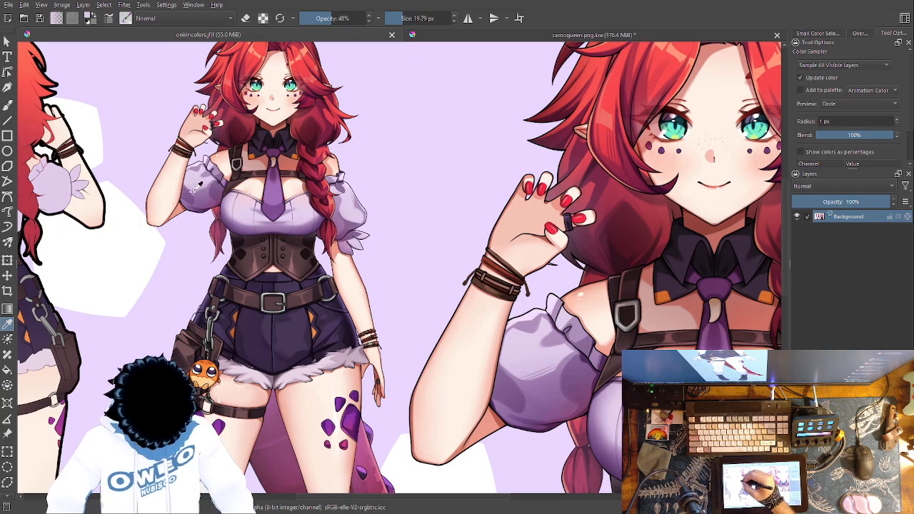
click(190, 194)
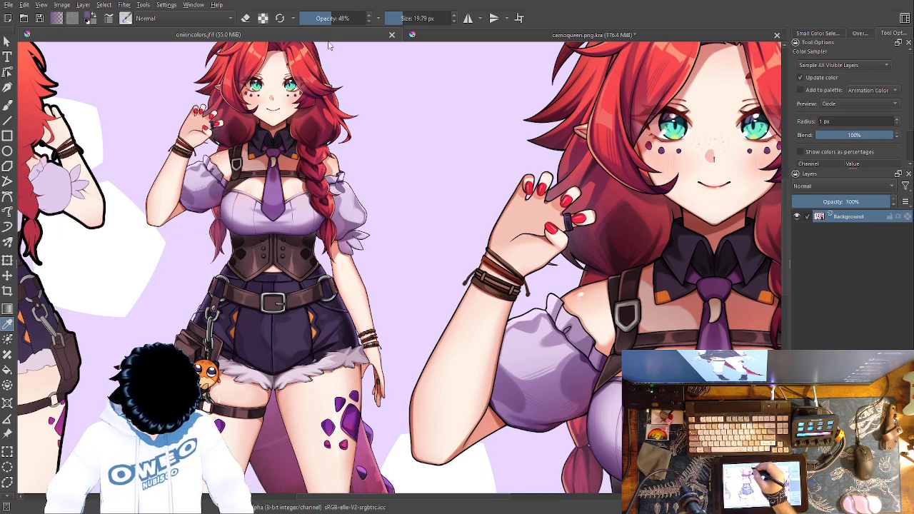
click(575, 34)
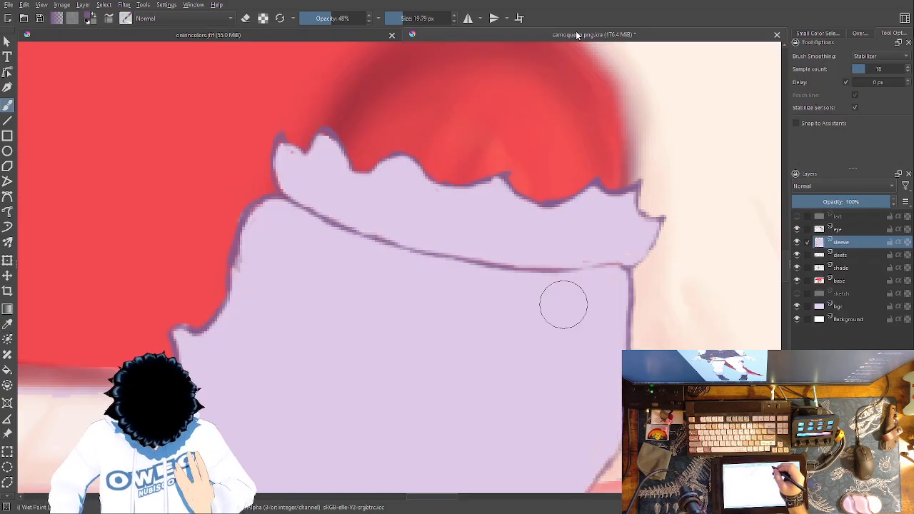
Shade the sleeve's left side with a short diagonal fold and a darker edge, and shade the three pointed shapes.
drag(540, 120, 552, 98)
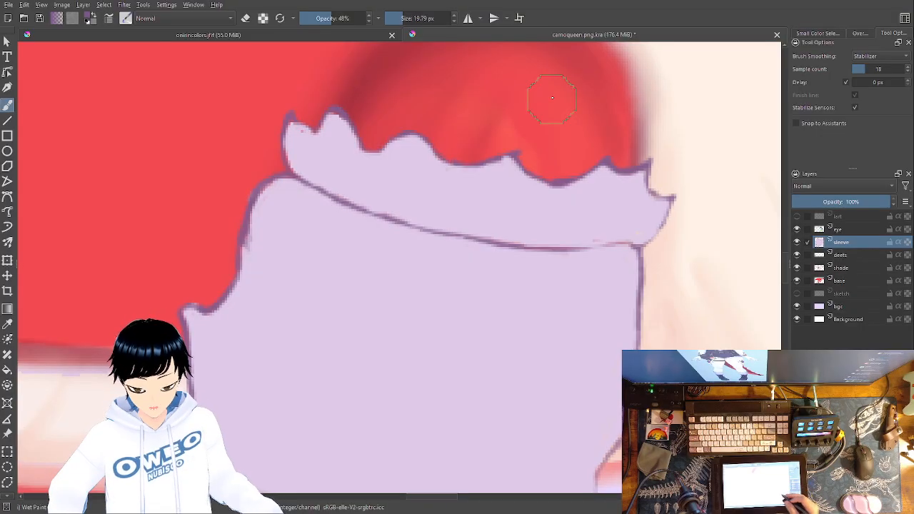
drag(357, 221, 408, 50)
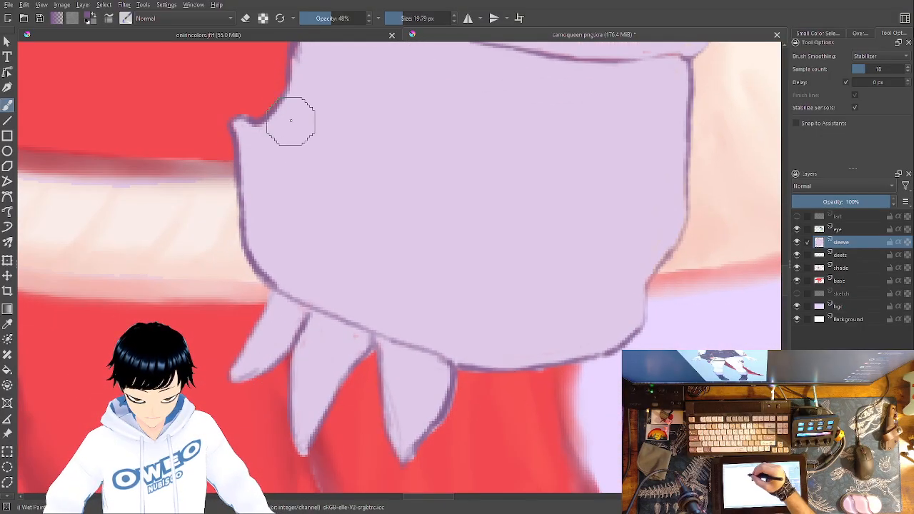
mouse_move(308, 106)
mouse_down()
mouse_move(299, 69)
mouse_move(372, 158)
mouse_move(310, 100)
mouse_up()
mouse_move(297, 68)
mouse_down()
mouse_move(352, 139)
mouse_move(297, 64)
mouse_move(310, 91)
mouse_up()
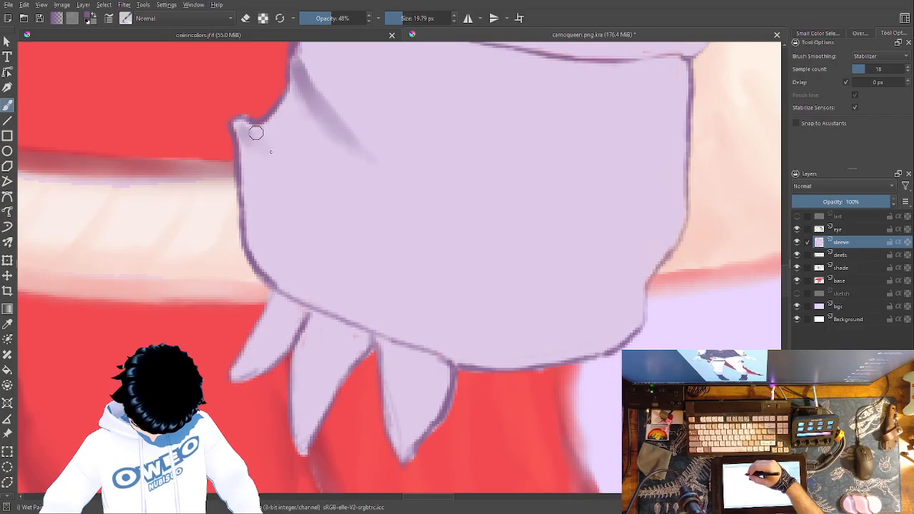
mouse_move(261, 137)
mouse_down()
mouse_move(281, 179)
mouse_move(248, 159)
mouse_move(253, 215)
mouse_move(263, 250)
mouse_move(294, 293)
mouse_move(263, 263)
mouse_move(249, 229)
mouse_move(249, 149)
mouse_move(288, 254)
mouse_move(268, 236)
mouse_move(314, 302)
mouse_move(287, 268)
mouse_move(258, 190)
mouse_move(272, 209)
mouse_move(268, 174)
mouse_move(280, 190)
mouse_move(277, 178)
mouse_move(240, 124)
mouse_move(260, 149)
mouse_move(320, 282)
mouse_move(286, 337)
mouse_move(263, 352)
mouse_move(285, 333)
mouse_up()
mouse_move(310, 404)
mouse_down()
mouse_move(309, 431)
mouse_move(327, 386)
mouse_move(303, 438)
mouse_move(341, 354)
mouse_move(321, 404)
mouse_move(360, 342)
mouse_move(305, 430)
mouse_up()
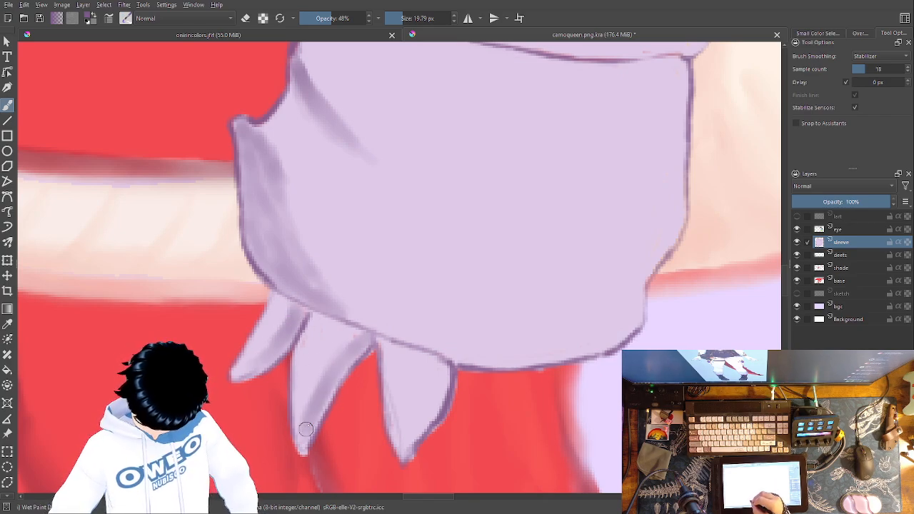
mouse_move(434, 367)
mouse_down()
mouse_move(438, 398)
mouse_move(414, 431)
mouse_move(444, 370)
mouse_move(412, 443)
mouse_up()
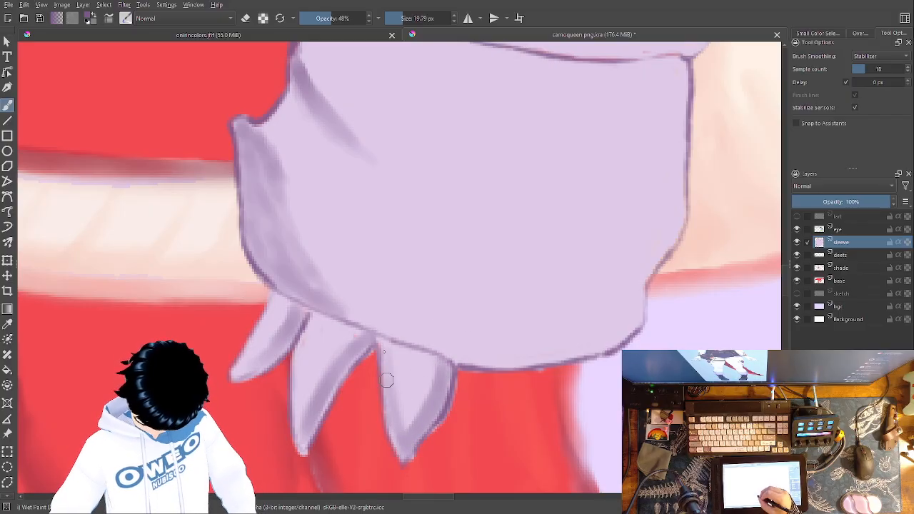
Extend the left diagonal fold and add purple shadows along the sleeve's right side, lower-right fold and bottom edge.
mouse_move(492, 334)
mouse_down()
mouse_move(430, 338)
mouse_move(393, 320)
mouse_move(329, 325)
mouse_up()
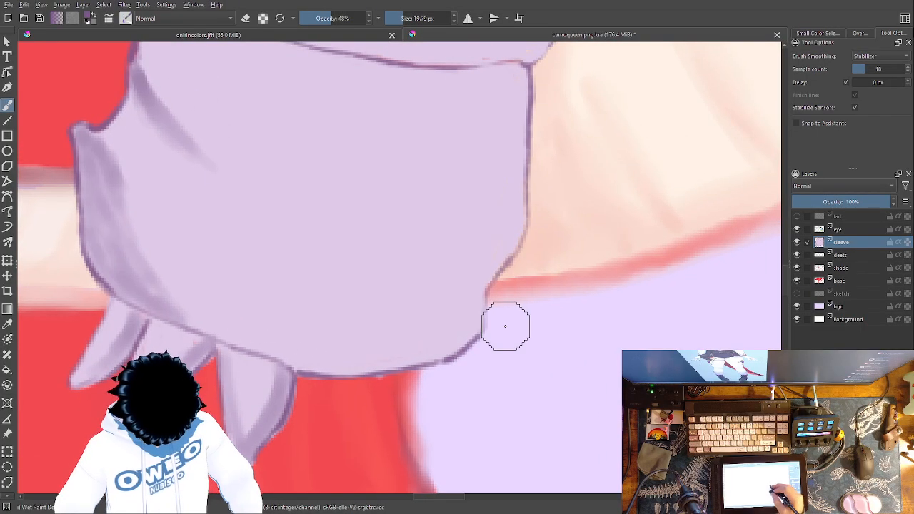
drag(505, 326, 538, 377)
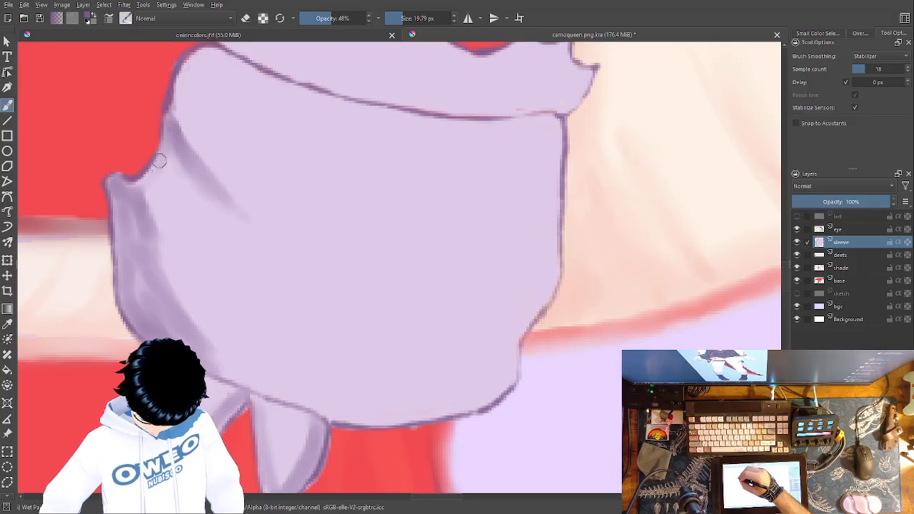
mouse_move(174, 119)
mouse_down()
mouse_move(190, 178)
mouse_move(249, 235)
mouse_move(247, 261)
mouse_move(261, 291)
mouse_up()
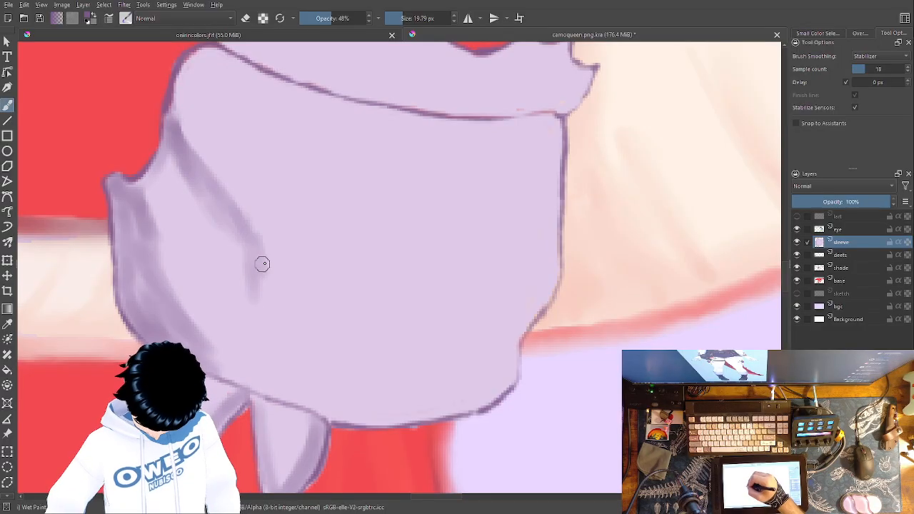
mouse_move(507, 322)
mouse_down()
mouse_move(577, 367)
mouse_move(575, 384)
mouse_move(540, 374)
mouse_move(552, 367)
mouse_move(540, 377)
mouse_move(514, 343)
mouse_move(539, 372)
mouse_move(534, 345)
mouse_up()
mouse_move(612, 279)
mouse_down()
mouse_move(614, 239)
mouse_move(615, 278)
mouse_move(576, 253)
mouse_move(568, 260)
mouse_move(562, 248)
mouse_move(597, 254)
mouse_move(617, 171)
mouse_move(610, 248)
mouse_move(609, 169)
mouse_move(605, 187)
mouse_move(605, 175)
mouse_move(615, 162)
mouse_move(587, 166)
mouse_move(599, 165)
mouse_move(579, 209)
mouse_move(586, 243)
mouse_move(602, 230)
mouse_move(578, 227)
mouse_move(566, 247)
mouse_move(575, 248)
mouse_move(588, 213)
mouse_move(583, 177)
mouse_move(615, 168)
mouse_move(614, 157)
mouse_move(589, 185)
mouse_move(611, 155)
mouse_move(610, 222)
mouse_move(567, 248)
mouse_up()
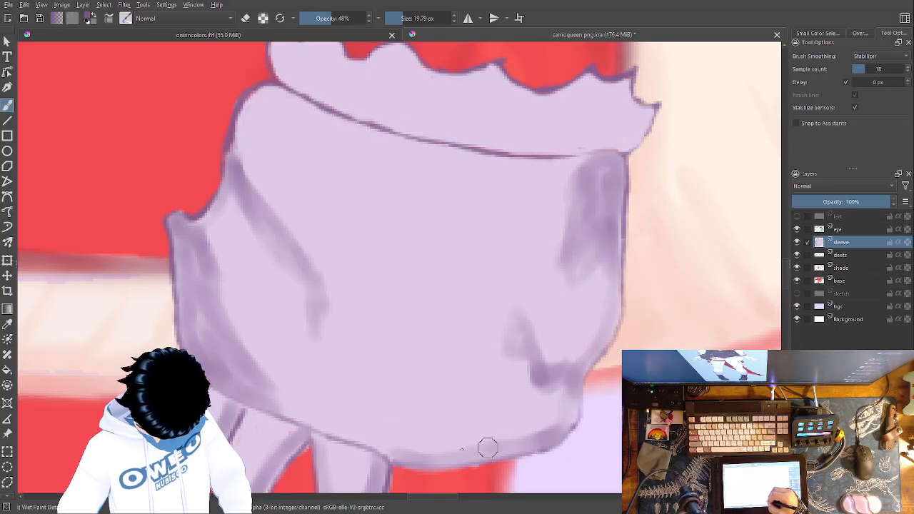
Soften the purple shading on both sides of the sleeve with the Blender Blur brush.
right_click(574, 367)
click(535, 405)
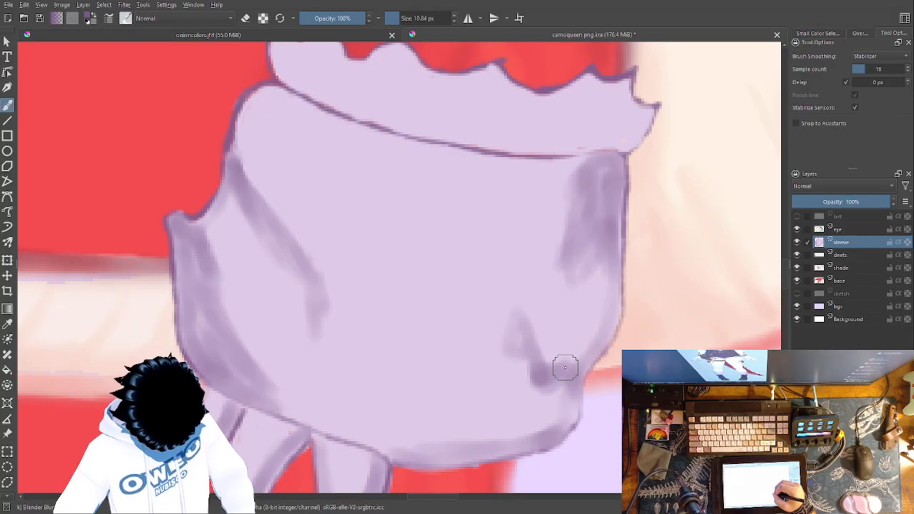
mouse_move(514, 335)
mouse_down()
mouse_move(547, 386)
mouse_move(564, 386)
mouse_move(562, 411)
mouse_move(524, 435)
mouse_move(449, 440)
mouse_move(275, 384)
mouse_move(216, 321)
mouse_up()
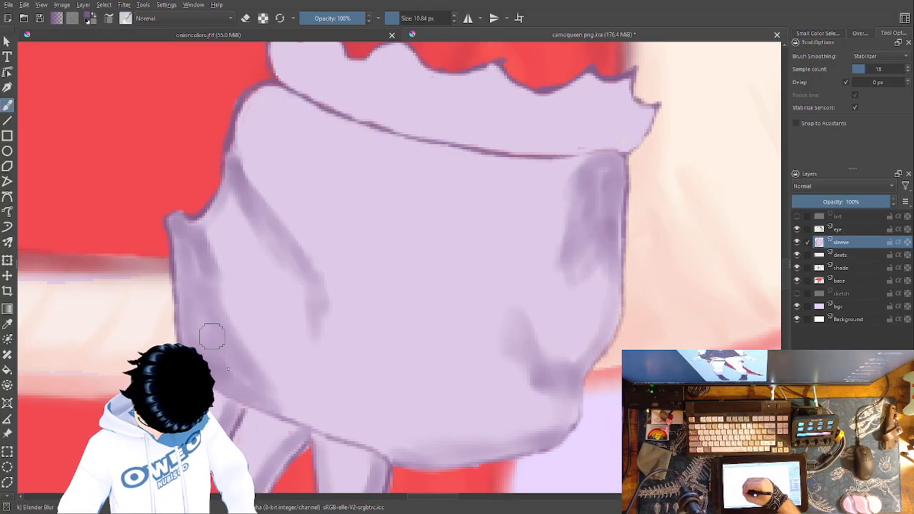
mouse_move(265, 397)
mouse_down()
mouse_move(212, 289)
mouse_move(216, 267)
mouse_move(189, 259)
mouse_up()
mouse_move(240, 153)
mouse_down()
mouse_move(233, 199)
mouse_move(200, 235)
mouse_up()
mouse_move(270, 224)
mouse_down()
mouse_move(316, 312)
mouse_move(292, 227)
mouse_move(239, 157)
mouse_move(276, 200)
mouse_move(258, 212)
mouse_up()
mouse_move(574, 179)
mouse_down()
mouse_move(560, 253)
mouse_move(576, 264)
mouse_move(587, 203)
mouse_move(588, 308)
mouse_move(585, 200)
mouse_move(582, 316)
mouse_move(594, 207)
mouse_move(594, 323)
mouse_move(581, 173)
mouse_move(557, 206)
mouse_move(550, 237)
mouse_move(567, 204)
mouse_move(546, 293)
mouse_move(573, 262)
mouse_move(579, 279)
mouse_move(581, 239)
mouse_move(570, 311)
mouse_move(567, 250)
mouse_move(540, 328)
mouse_move(506, 325)
mouse_move(536, 393)
mouse_move(518, 368)
mouse_move(511, 333)
mouse_move(511, 372)
mouse_move(539, 383)
mouse_move(521, 359)
mouse_up()
right_click(535, 365)
click(494, 324)
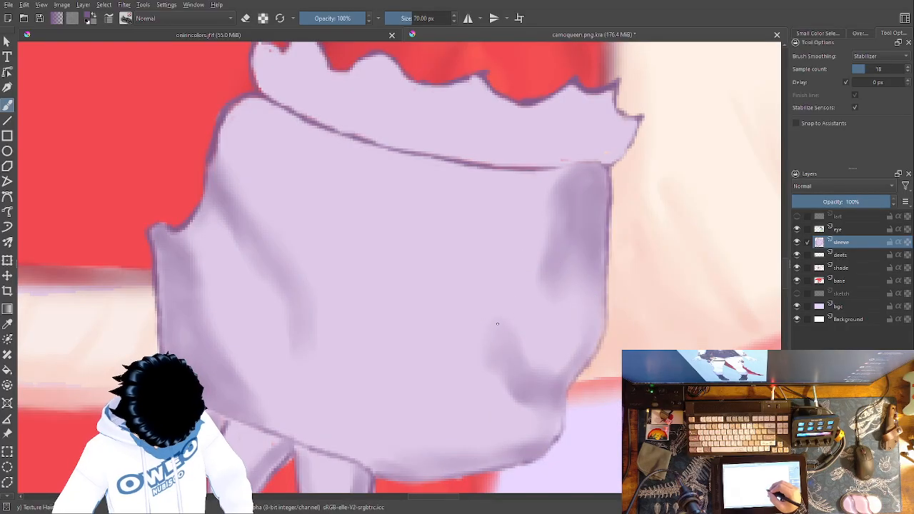
right_click(497, 318)
click(433, 293)
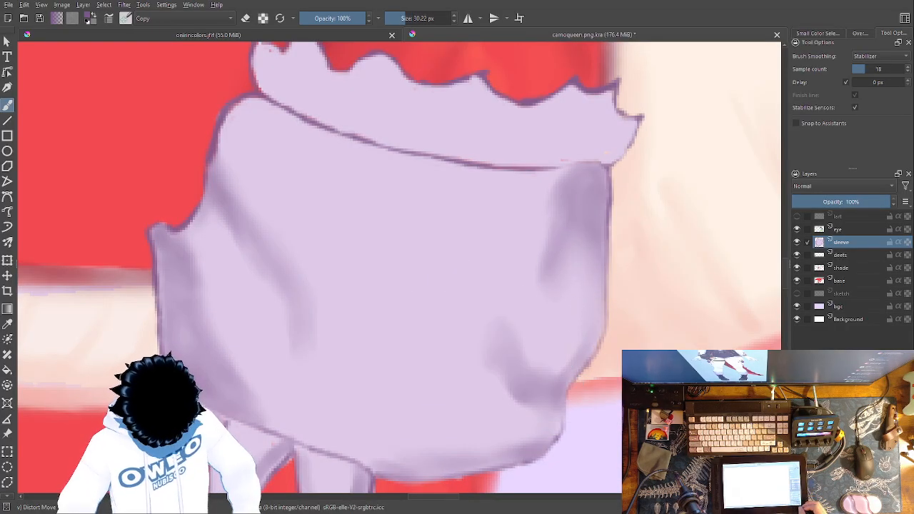
Paint a dark purple vertical fold down the middle of the sleeve with the Wet Paint Details brush.
key(2)
key(plus)
key(plus)
key(plus)
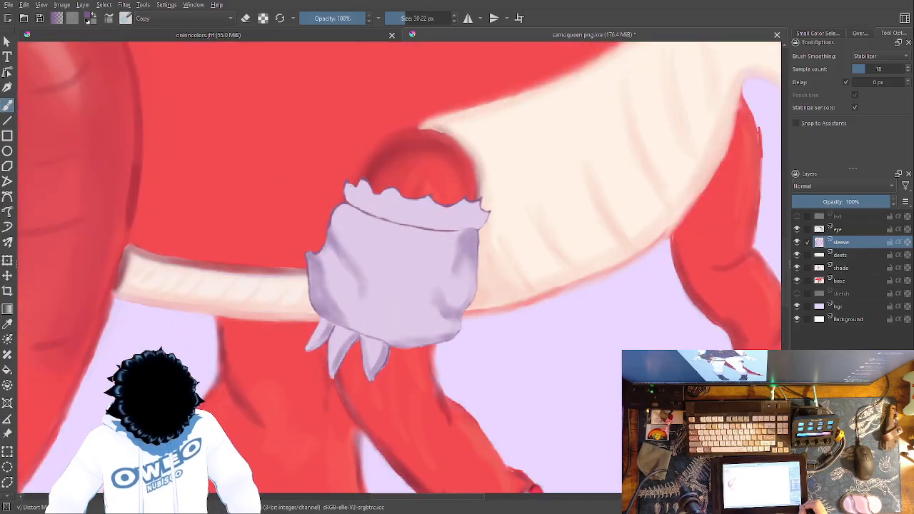
right_click(329, 307)
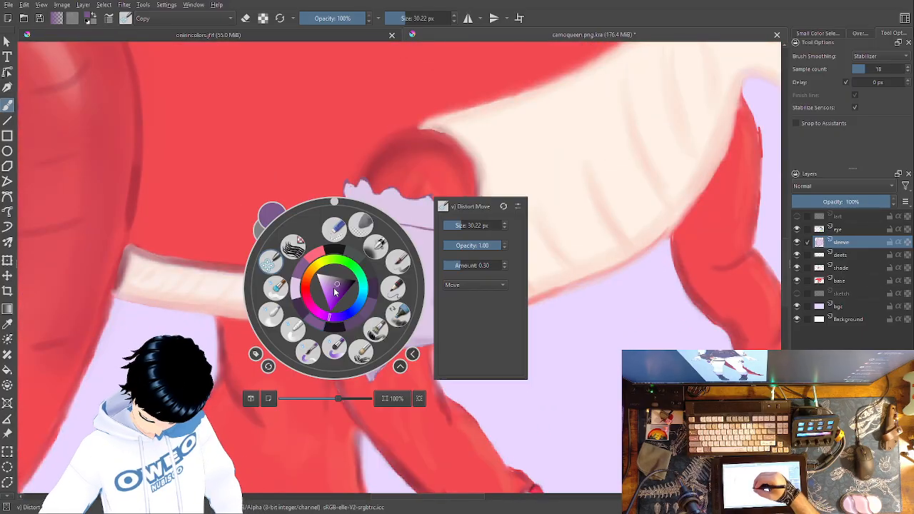
click(271, 314)
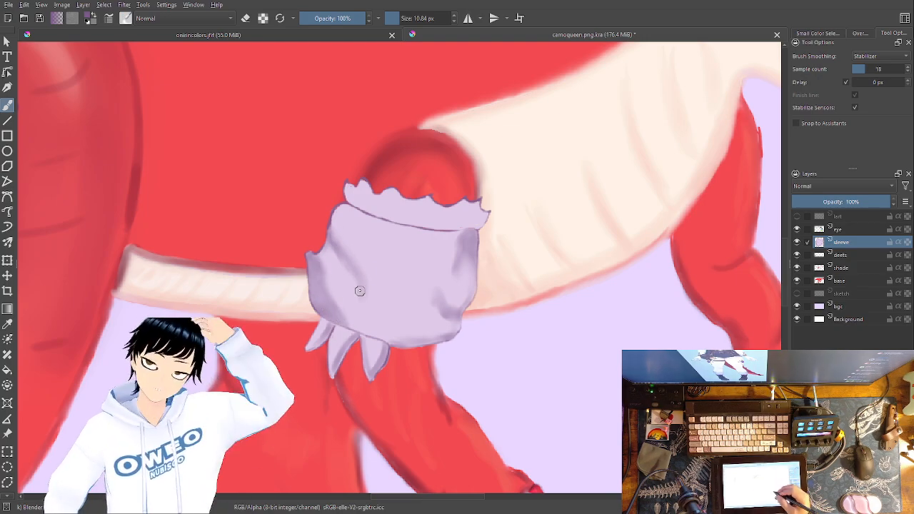
right_click(539, 332)
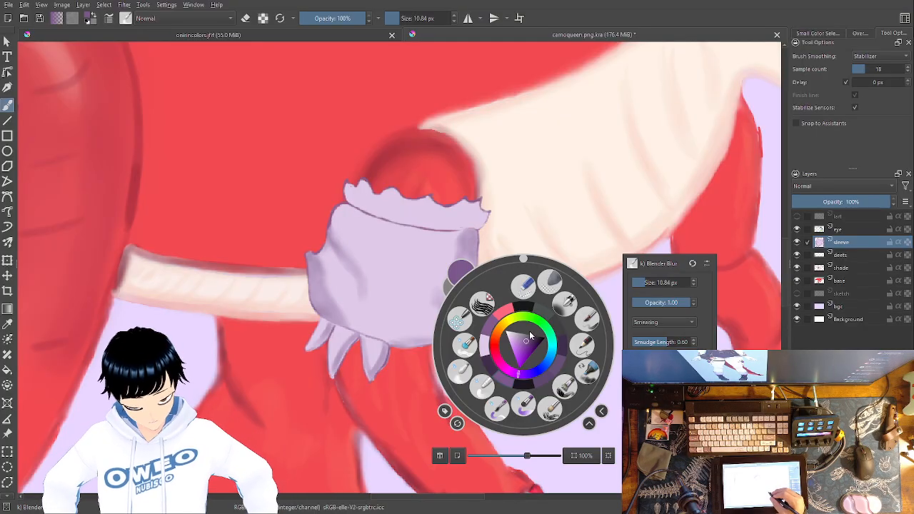
right_click(565, 346)
right_click(572, 343)
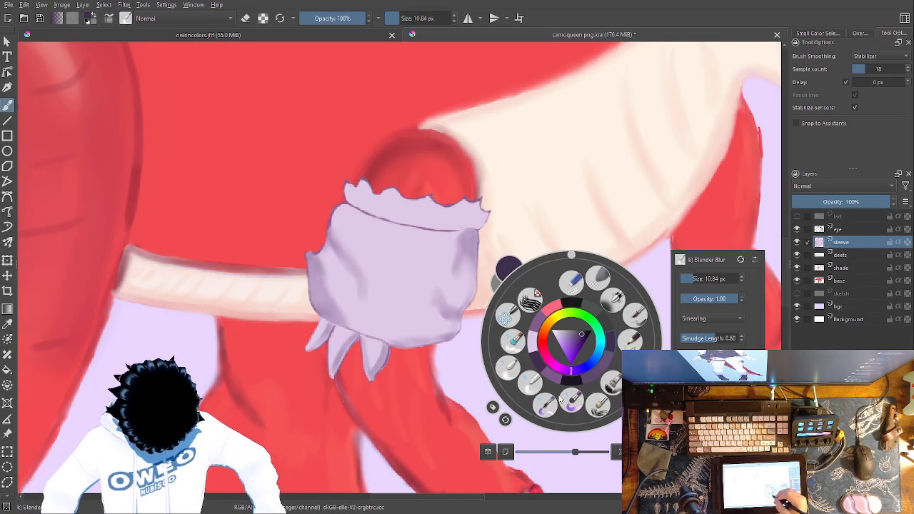
click(559, 400)
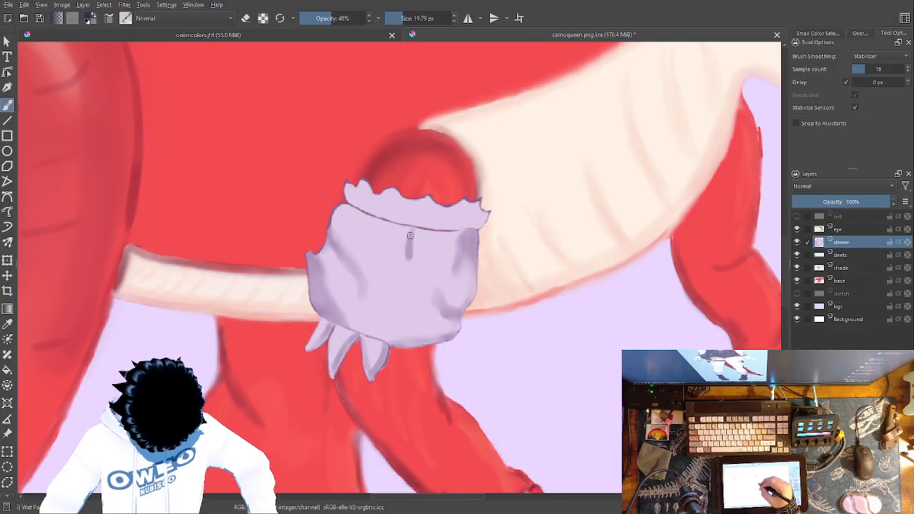
mouse_move(404, 302)
mouse_down()
mouse_move(417, 275)
mouse_move(409, 242)
mouse_move(416, 281)
mouse_move(407, 301)
mouse_move(404, 237)
mouse_up()
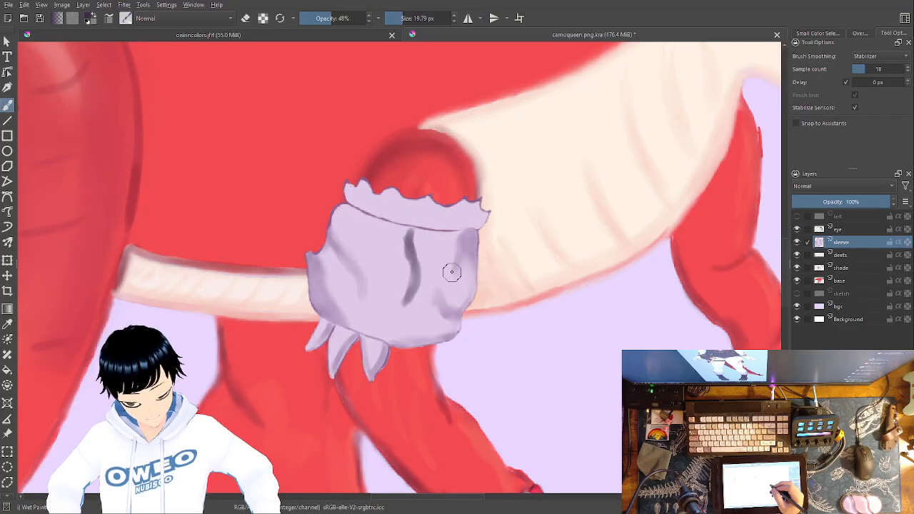
Refine the central fold with pale lilac and add a purple shadow along the seam beneath the ruffle.
right_click(442, 344)
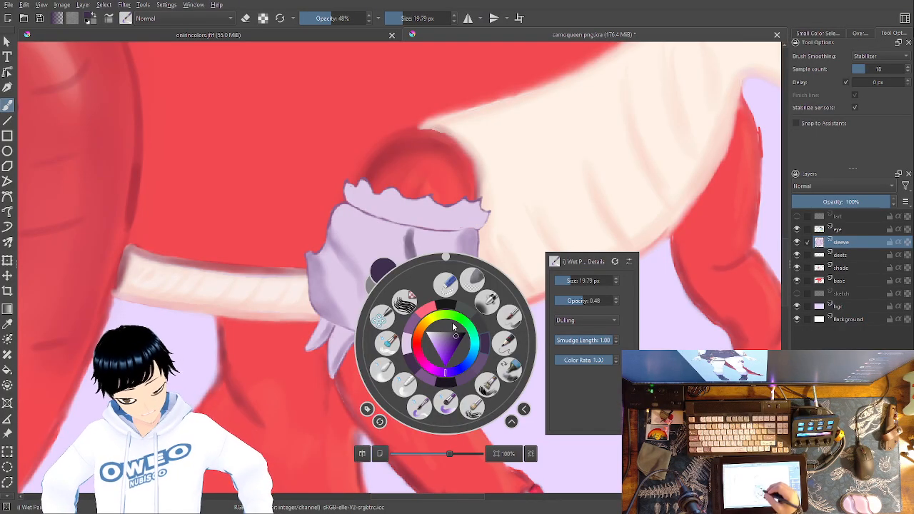
click(409, 347)
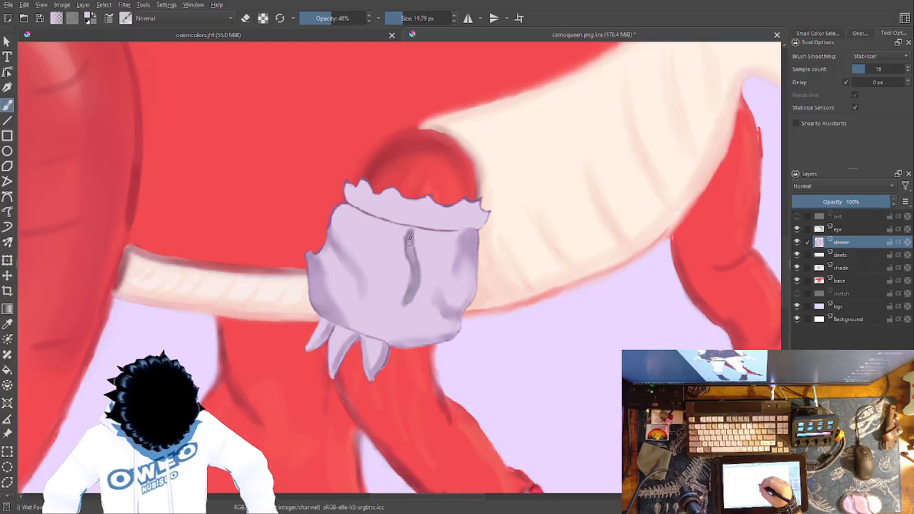
right_click(407, 293)
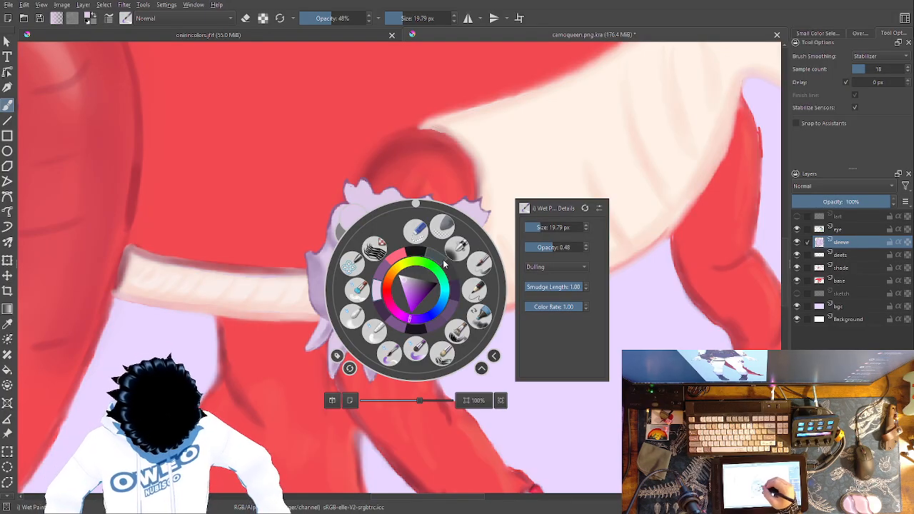
right_click(408, 243)
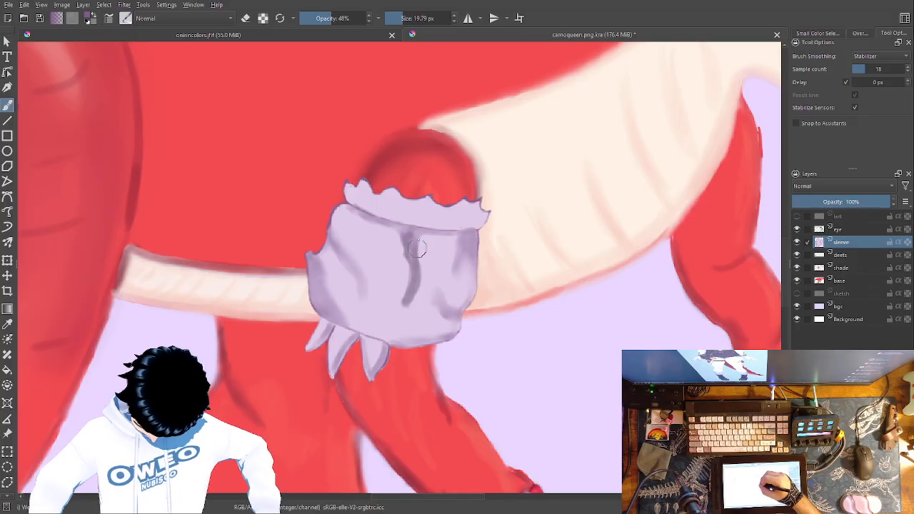
Blend the central fold and the shadow beneath the ruffle with the Blender Blur brush.
right_click(472, 321)
click(416, 334)
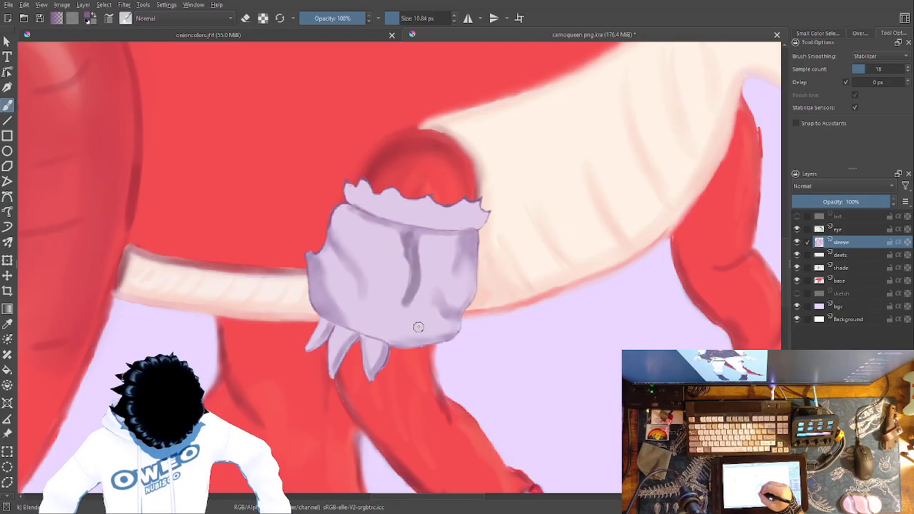
drag(399, 307, 404, 256)
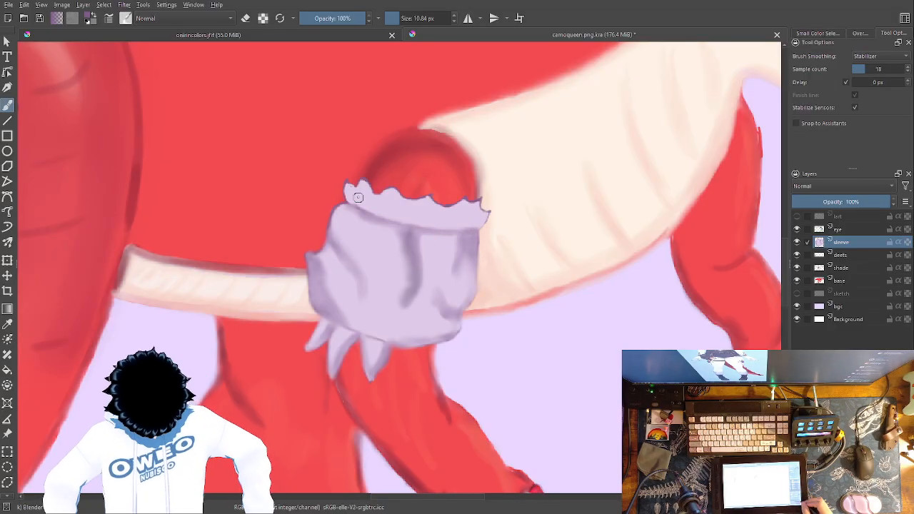
Examine the sleeve in the context of the whole dinosaur and return to a close view of its ruffle.
key(2)
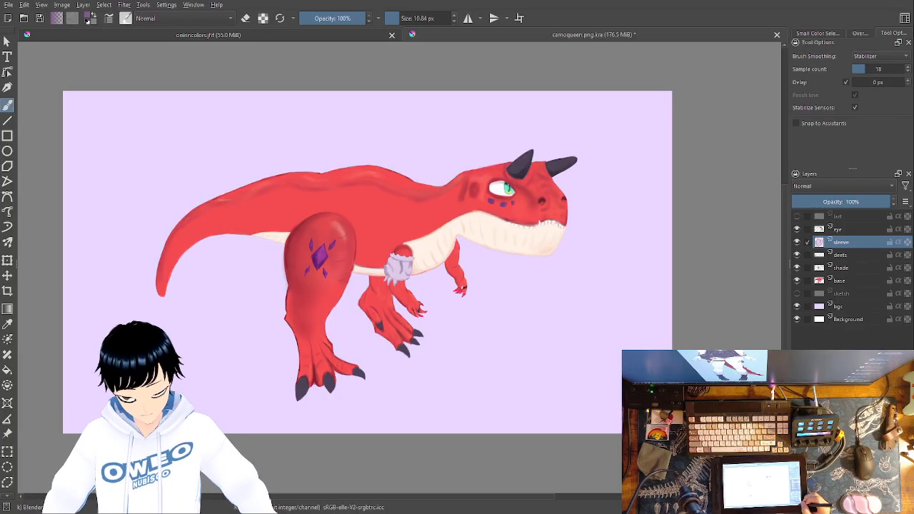
drag(584, 315, 517, 342)
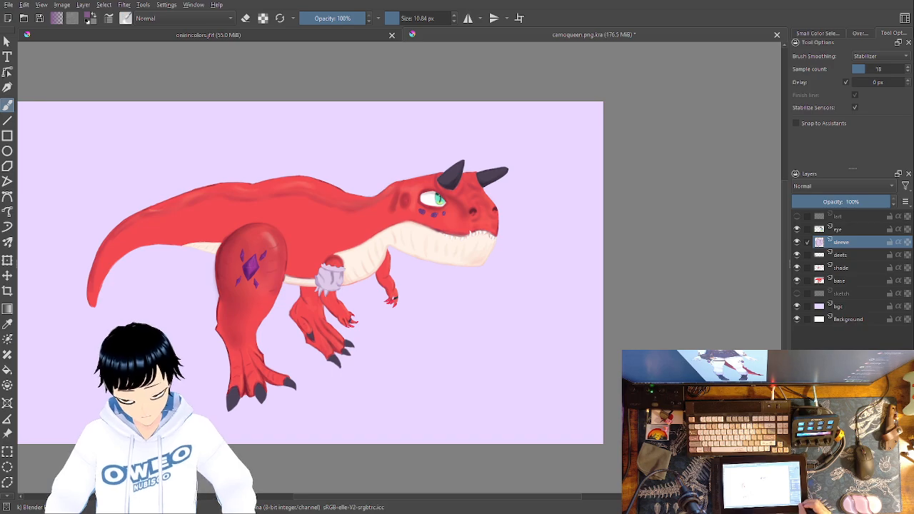
key(ctrl+plus)
key(ctrl+plus)
key(ctrl+plus)
drag(504, 293, 693, 292)
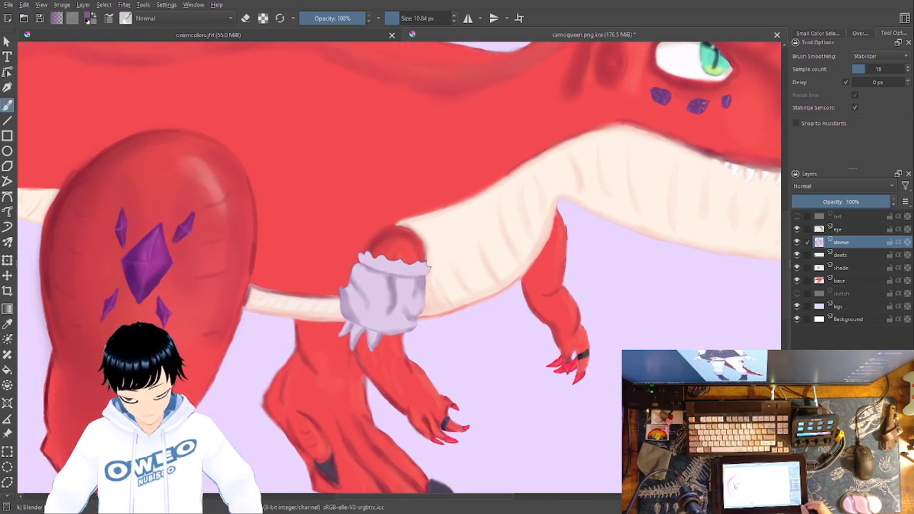
key(ctrl+plus)
key(ctrl+plus)
key(ctrl+plus)
key(ctrl+plus)
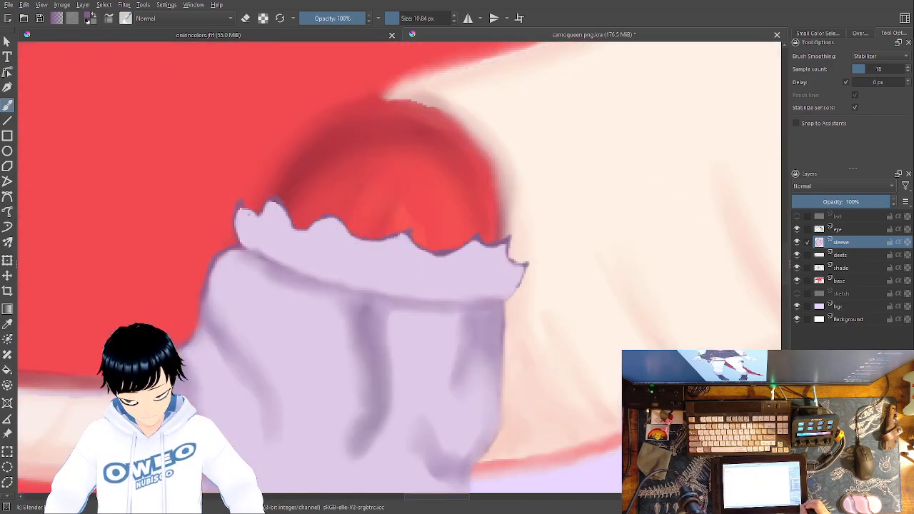
Shade the two leftmost scallops of the ruffle with soft purple folds using the Wet Paint Details brush.
right_click(462, 297)
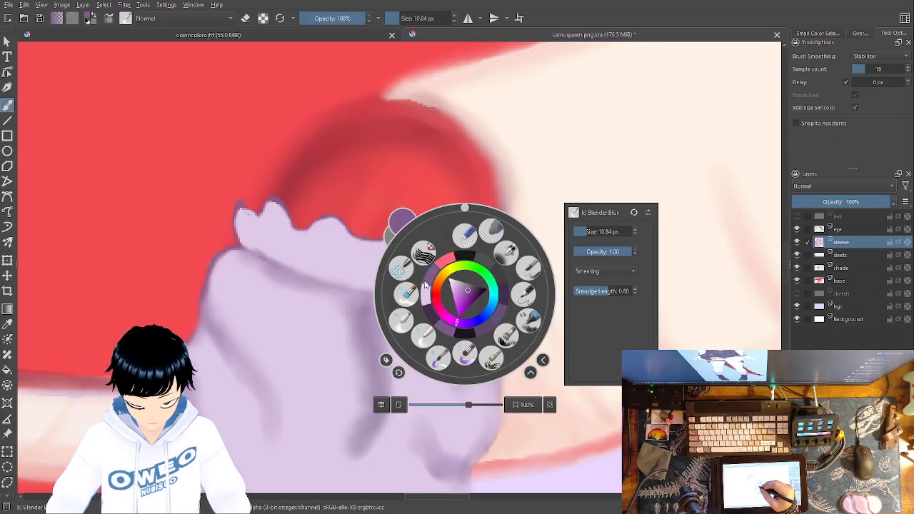
right_click(414, 300)
right_click(415, 300)
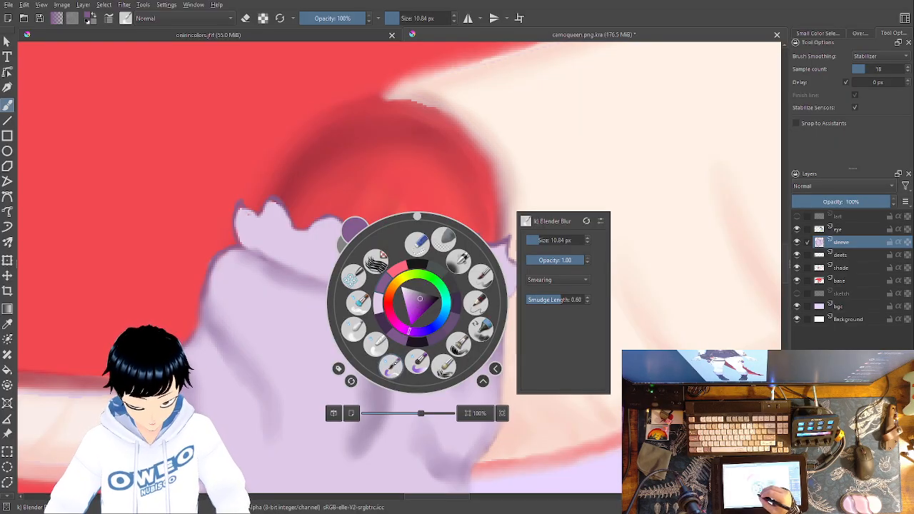
click(390, 366)
mouse_move(260, 218)
mouse_down()
mouse_move(268, 252)
mouse_move(259, 219)
mouse_move(272, 257)
mouse_move(264, 242)
mouse_move(290, 228)
mouse_up()
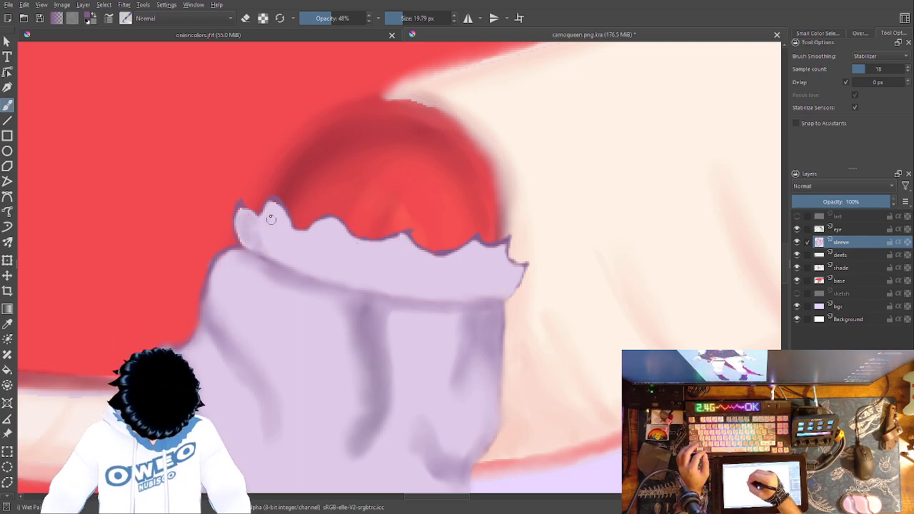
drag(273, 211, 292, 266)
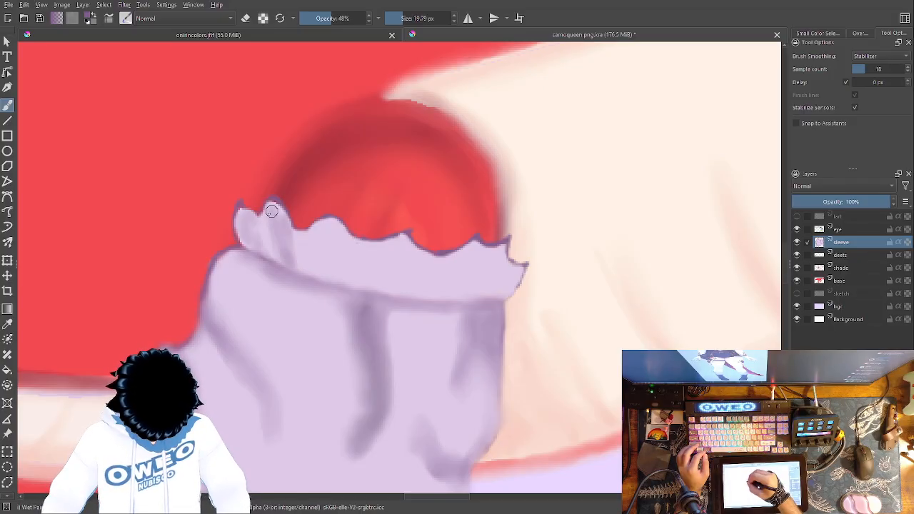
mouse_move(281, 222)
mouse_down()
mouse_move(305, 231)
mouse_move(291, 241)
mouse_move(300, 267)
mouse_up()
ctrl+click(286, 216)
ctrl+click(283, 246)
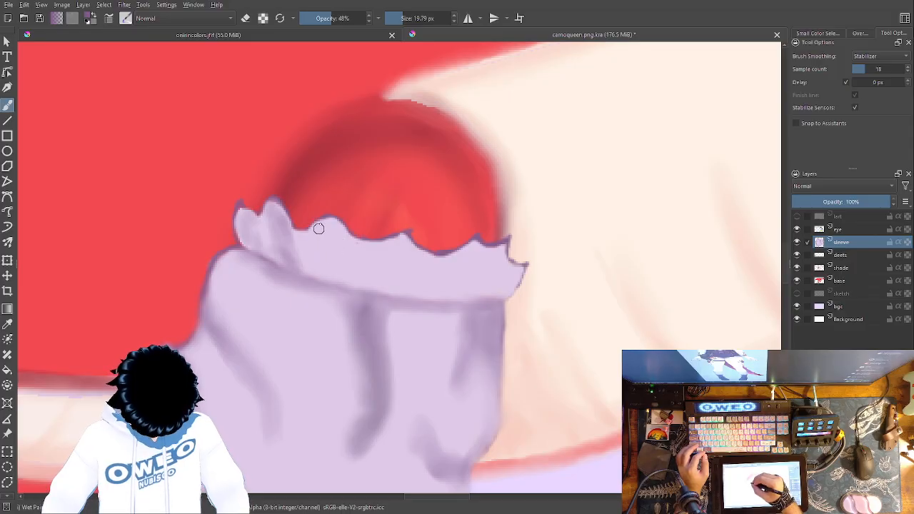
Paint purple fold shadows below the ruffle's two middle points, running down to the seam.
mouse_move(327, 271)
mouse_down()
mouse_move(320, 230)
mouse_move(332, 225)
mouse_move(352, 285)
mouse_move(330, 269)
mouse_move(337, 250)
mouse_move(326, 262)
mouse_move(323, 226)
mouse_move(337, 231)
mouse_move(338, 257)
mouse_move(322, 224)
mouse_move(324, 269)
mouse_up()
mouse_move(332, 227)
mouse_down()
mouse_move(327, 216)
mouse_move(344, 239)
mouse_up()
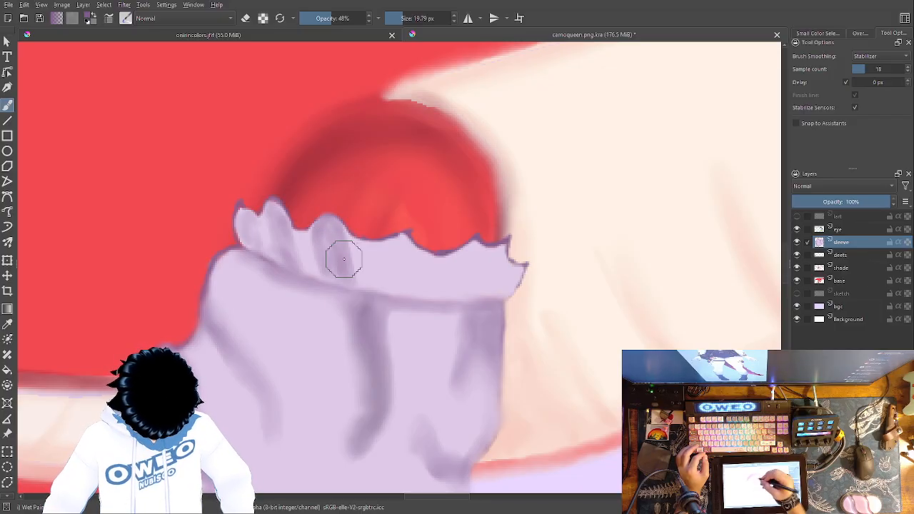
drag(404, 243, 378, 298)
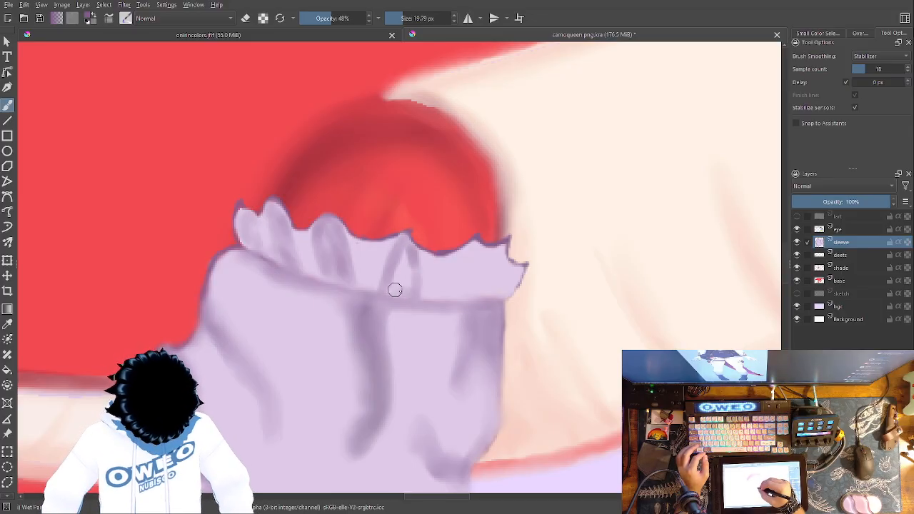
mouse_move(402, 248)
mouse_down()
mouse_move(409, 285)
mouse_move(387, 275)
mouse_up()
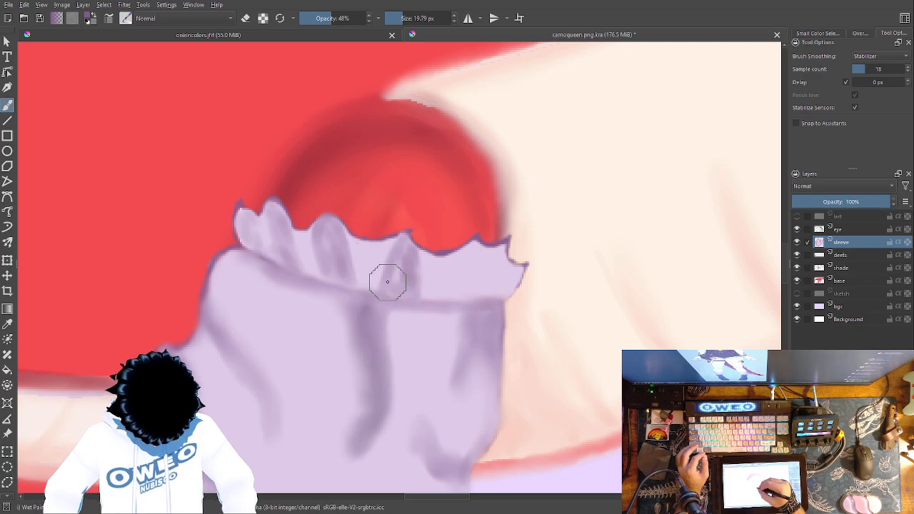
Shade the folds at the ruffle's right end in purple and refine the ruffle folds with pale lilac.
drag(473, 244, 450, 297)
mouse_move(473, 254)
mouse_down()
mouse_move(465, 292)
mouse_move(475, 251)
mouse_move(475, 260)
mouse_move(506, 255)
mouse_move(502, 248)
mouse_move(492, 288)
mouse_move(500, 255)
mouse_move(499, 292)
mouse_move(517, 290)
mouse_move(493, 252)
mouse_up()
mouse_move(493, 252)
mouse_down()
mouse_move(486, 248)
mouse_move(498, 251)
mouse_up()
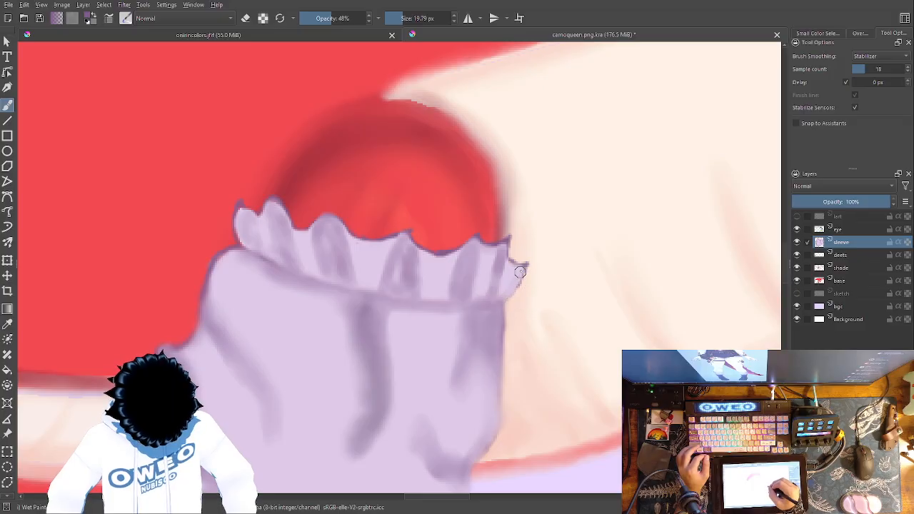
drag(494, 303, 499, 251)
right_click(450, 312)
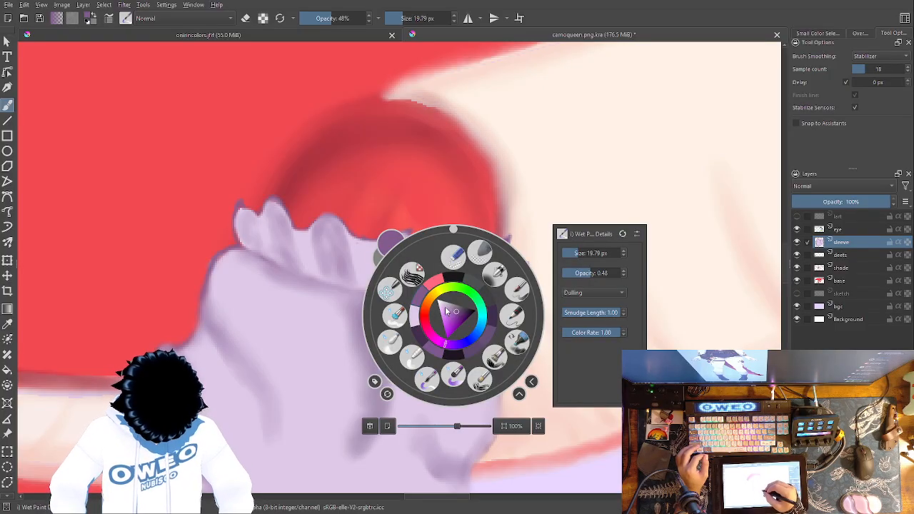
click(416, 319)
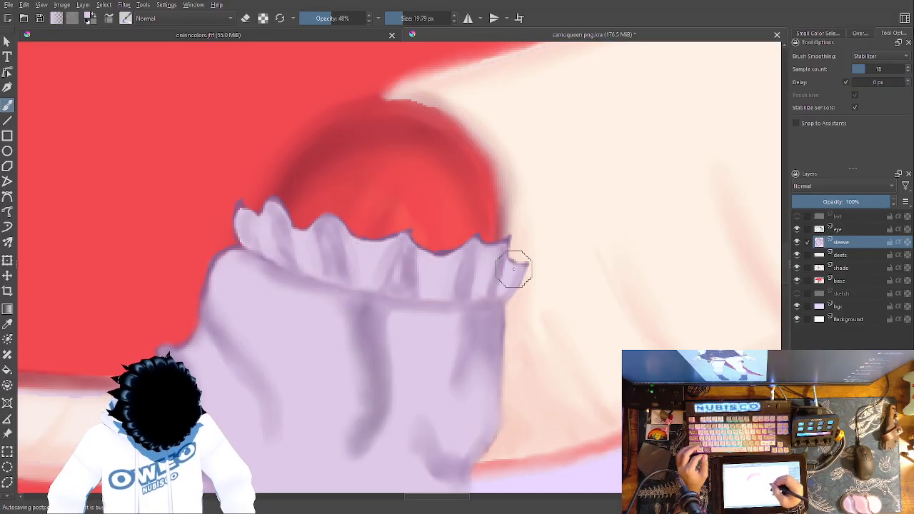
Add pinkish-red reflected-light strokes between the ruffle folds and on the sleeve's right side.
right_click(523, 350)
right_click(507, 317)
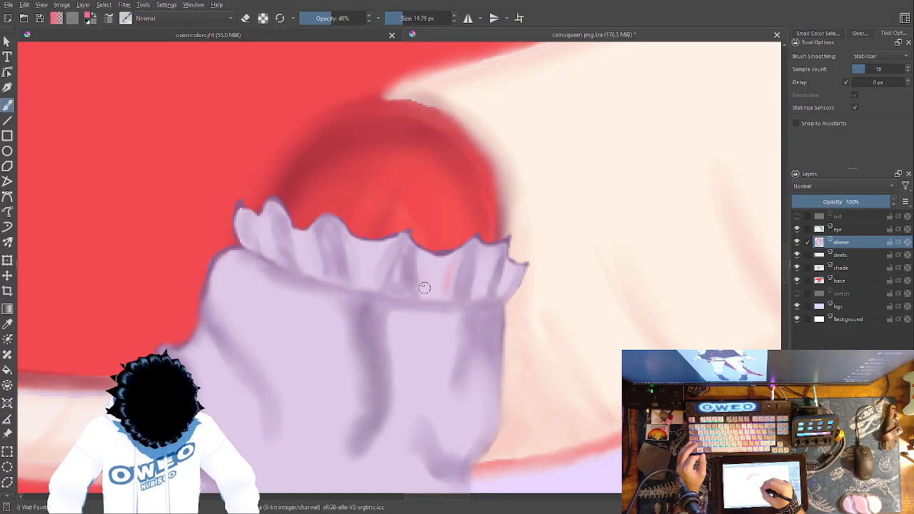
mouse_move(425, 289)
mouse_down()
mouse_move(404, 259)
mouse_move(376, 253)
mouse_move(376, 271)
mouse_move(355, 249)
mouse_move(353, 272)
mouse_up()
mouse_move(312, 241)
mouse_down()
mouse_move(300, 259)
mouse_move(264, 229)
mouse_move(264, 251)
mouse_move(267, 227)
mouse_up()
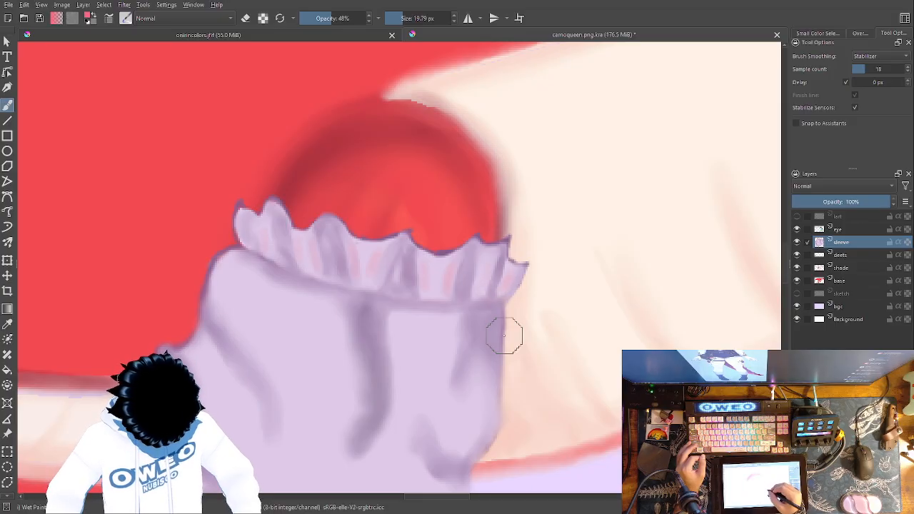
drag(510, 347, 524, 267)
drag(484, 323, 477, 365)
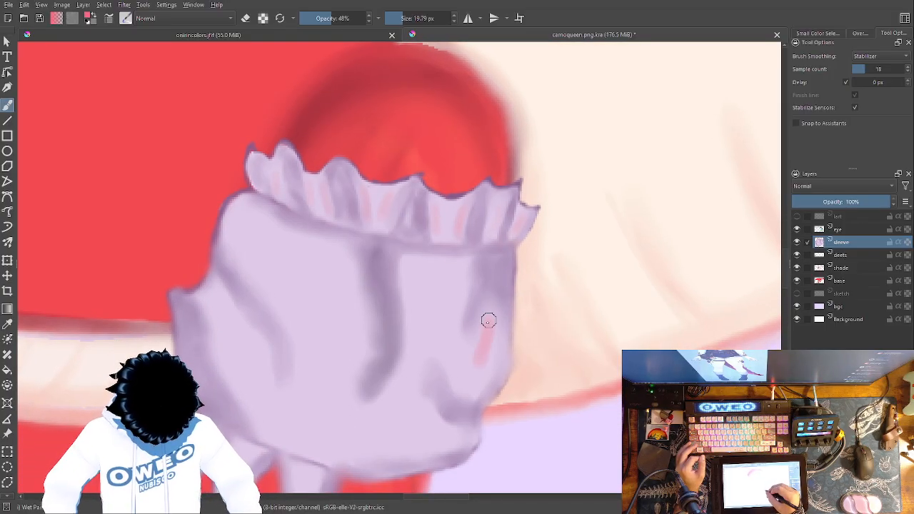
Blend the pink strokes into the ruffle and the sleeve's right side with the Blender Blur brush.
right_click(493, 345)
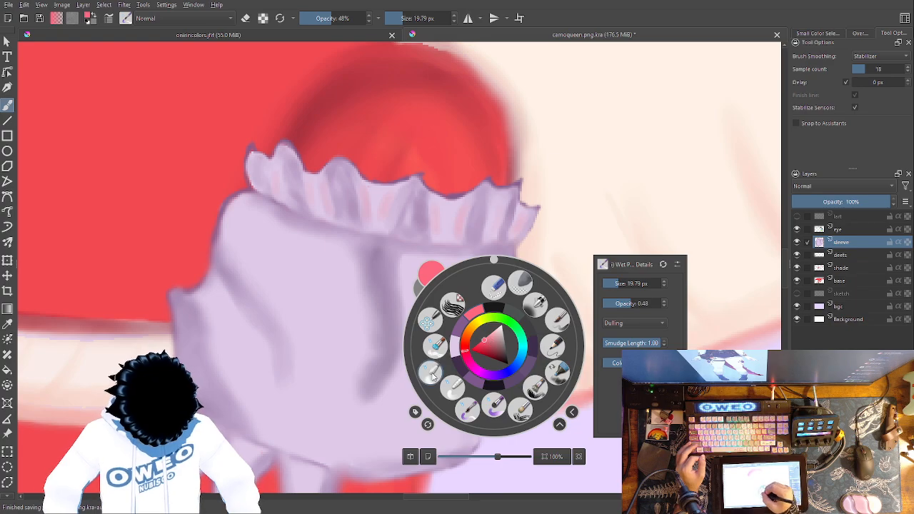
click(431, 373)
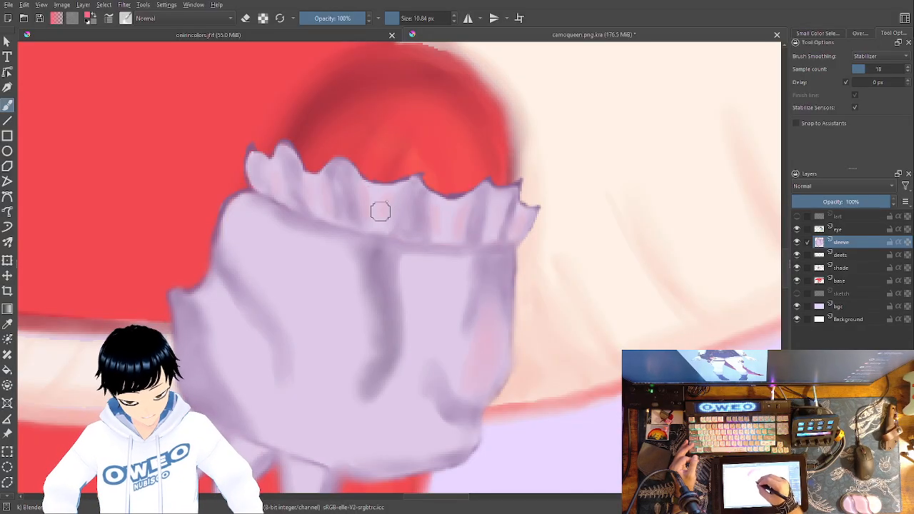
right_click(417, 223)
click(353, 246)
Touch up the ruffle and the sleeve's right side with the Wet Paint Details brush, and blend with Blender Blur.
right_click(395, 200)
click(369, 263)
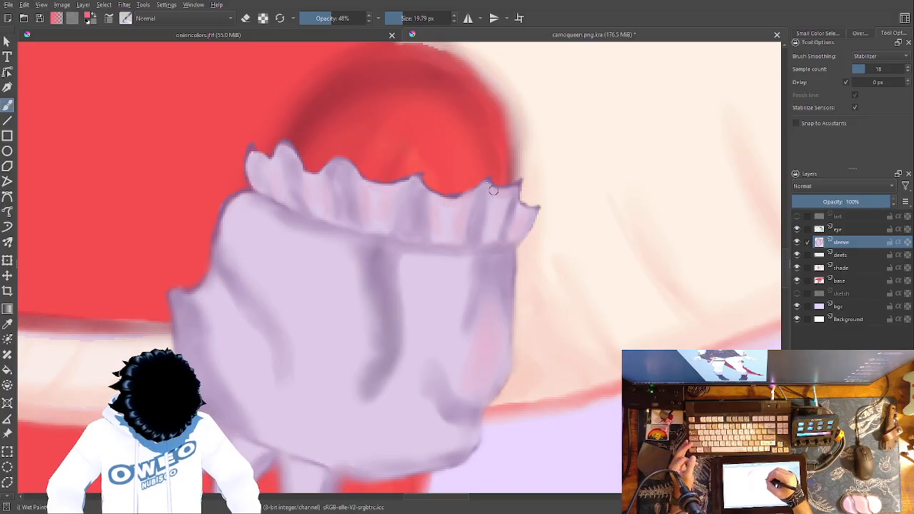
right_click(460, 278)
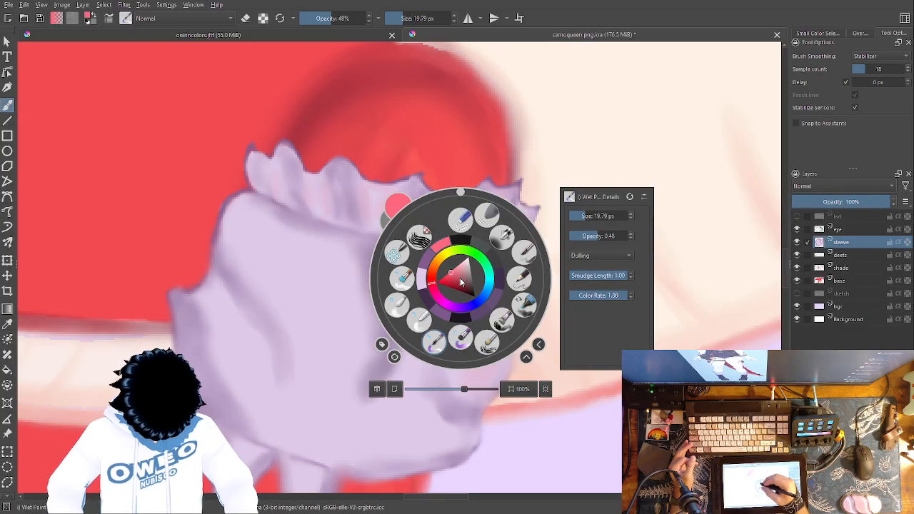
click(399, 304)
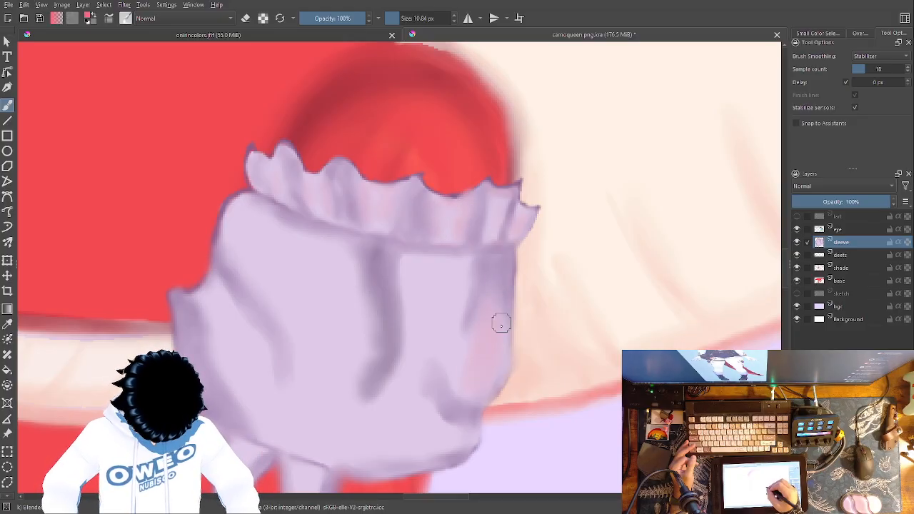
Adjust the ruffle's edge with the Distort Move brush and reinforce its outline in dark purple with Pencil-2.
right_click(475, 207)
click(471, 149)
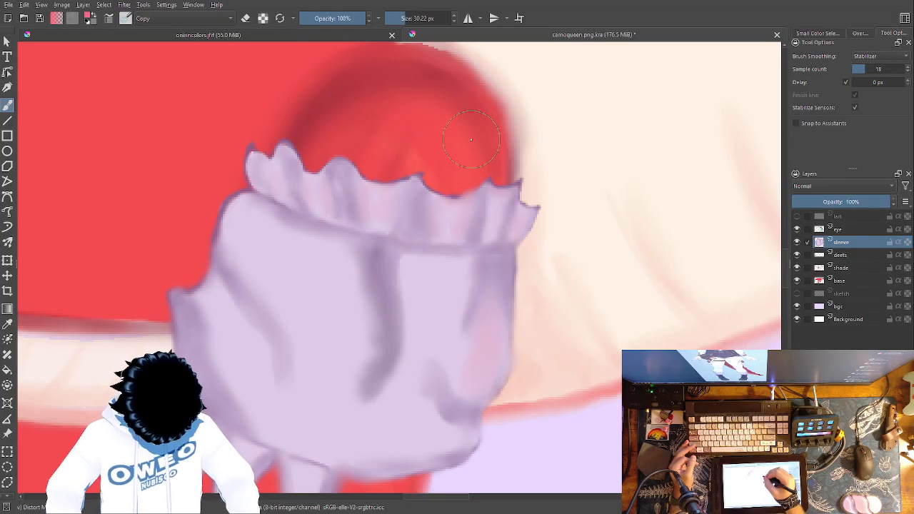
right_click(497, 218)
click(563, 226)
right_click(533, 229)
click(492, 198)
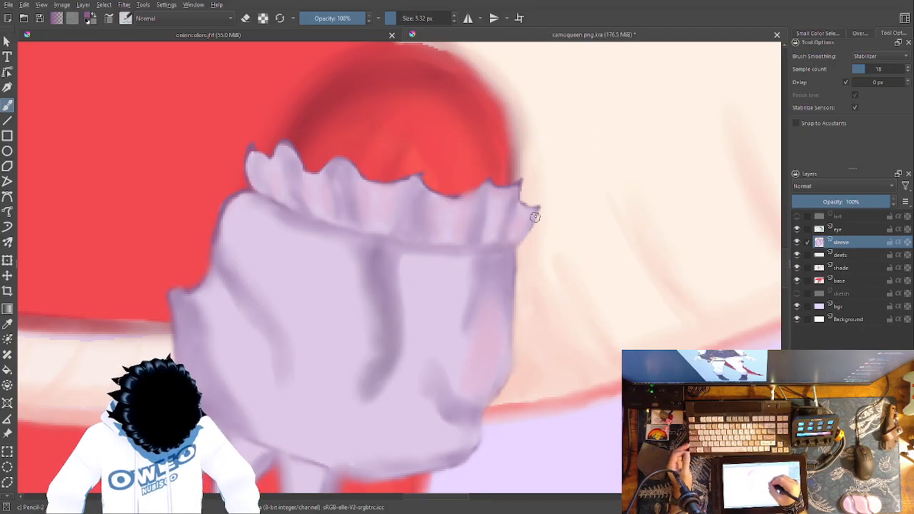
right_click(543, 198)
click(600, 194)
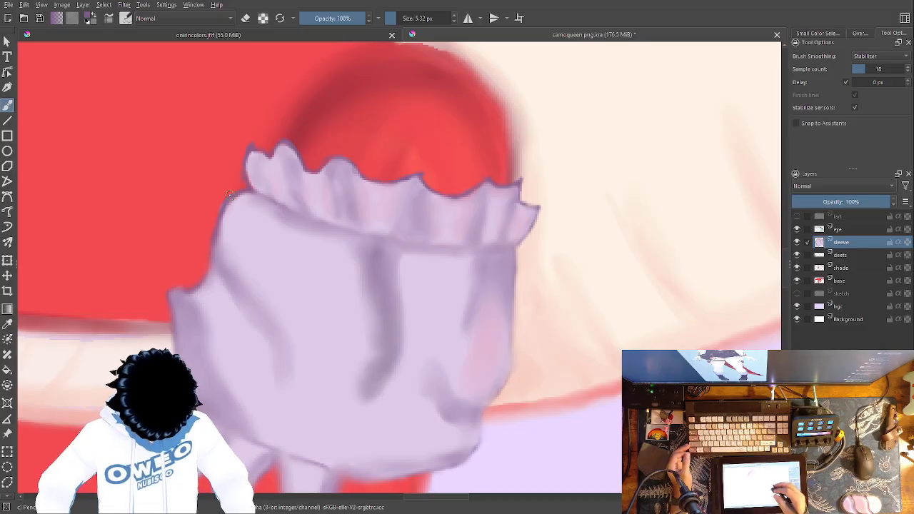
Outline the sleeve's right side down to the lower corner in purple and soften the line with Blender Blur.
mouse_move(513, 254)
mouse_down()
mouse_move(517, 349)
mouse_move(476, 444)
mouse_up()
right_click(494, 376)
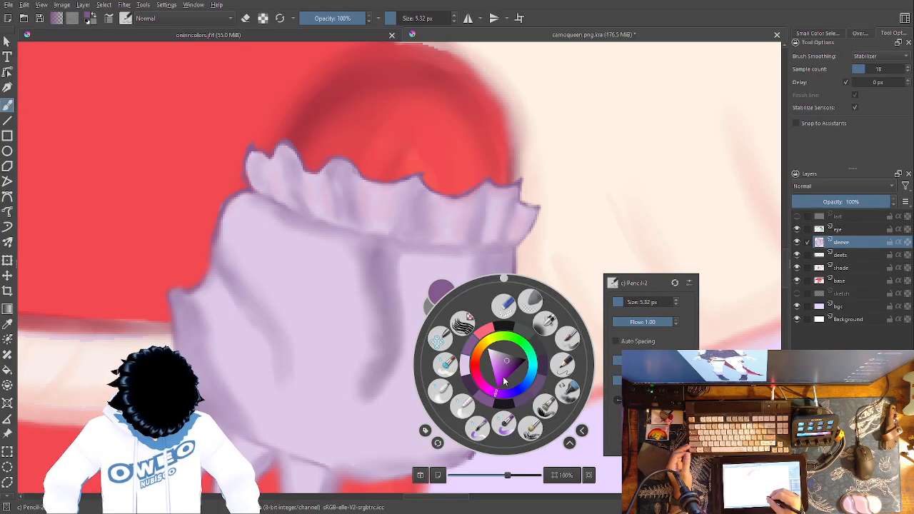
click(442, 391)
mouse_move(481, 420)
mouse_down()
mouse_move(517, 359)
mouse_move(514, 262)
mouse_move(500, 382)
mouse_up()
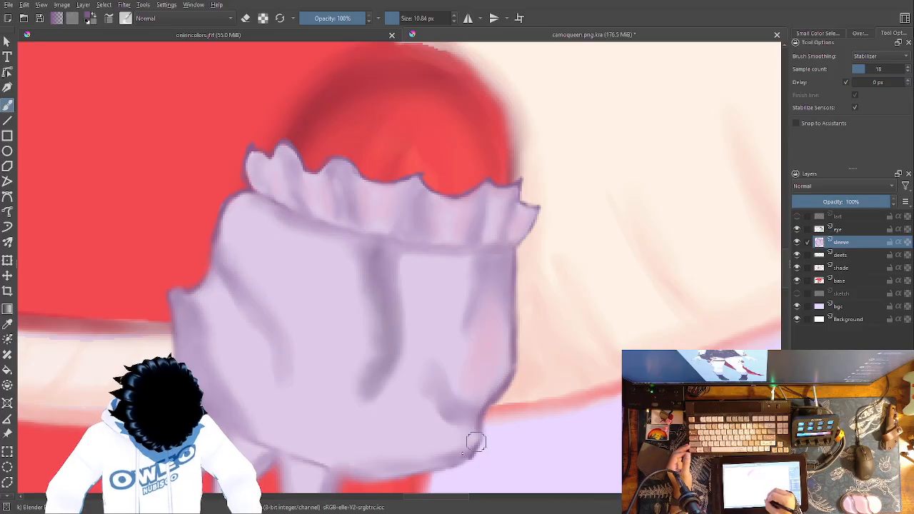
key(minus)
key(minus)
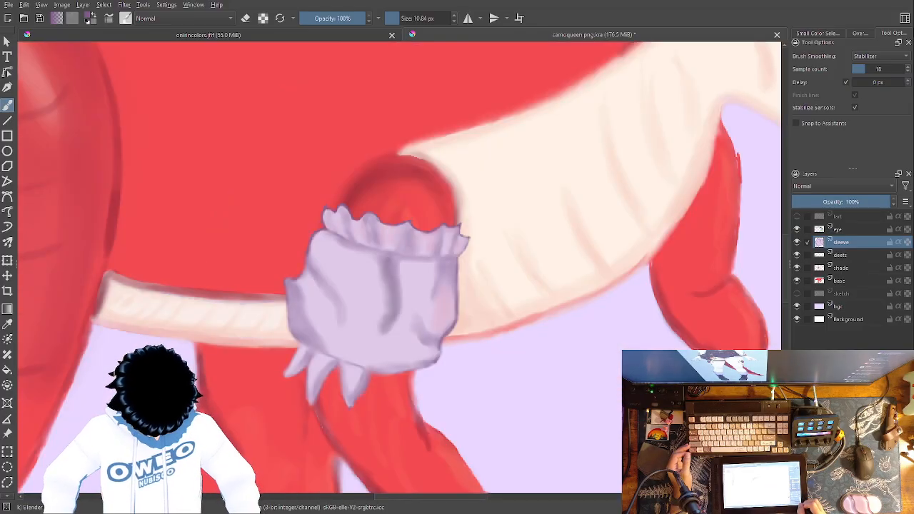
Shade the sleeve's lower-left edge above the pointed shapes in purple with Wet Paint Details at 48% opacity, and blend it.
drag(550, 319, 628, 245)
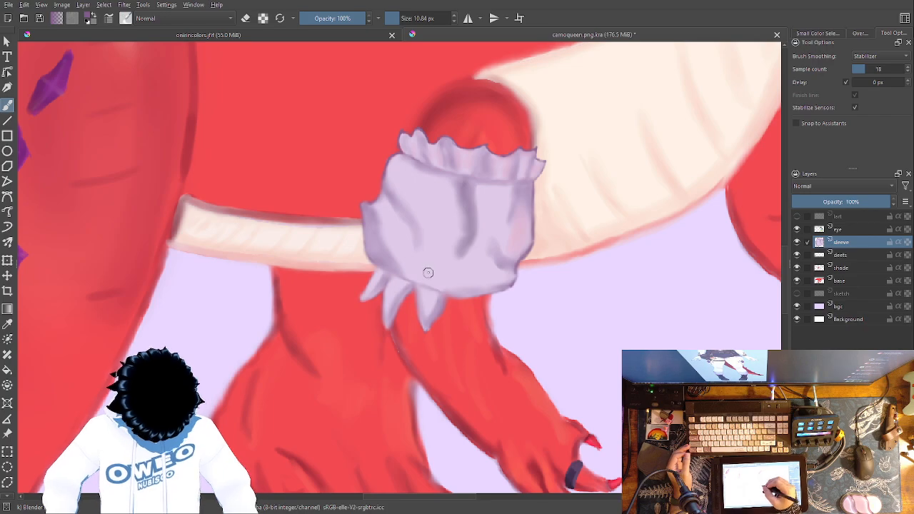
right_click(462, 301)
click(443, 288)
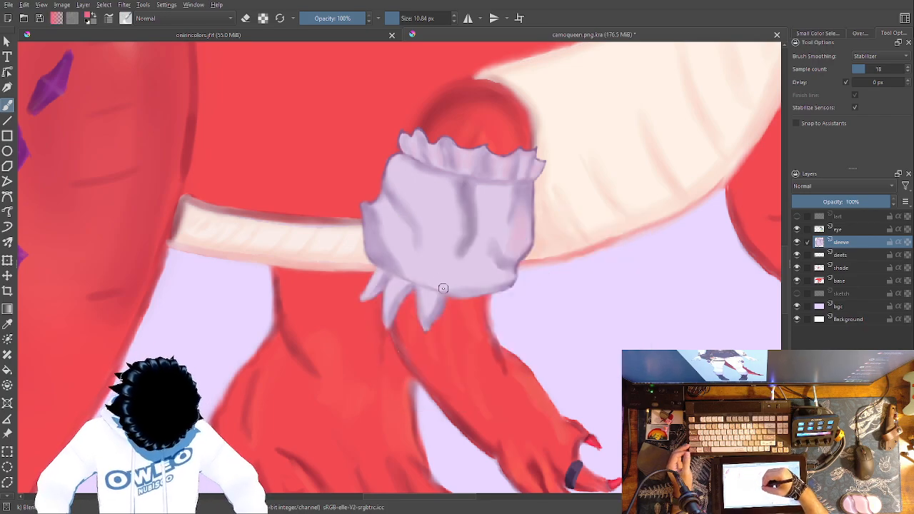
right_click(439, 279)
click(415, 259)
click(410, 255)
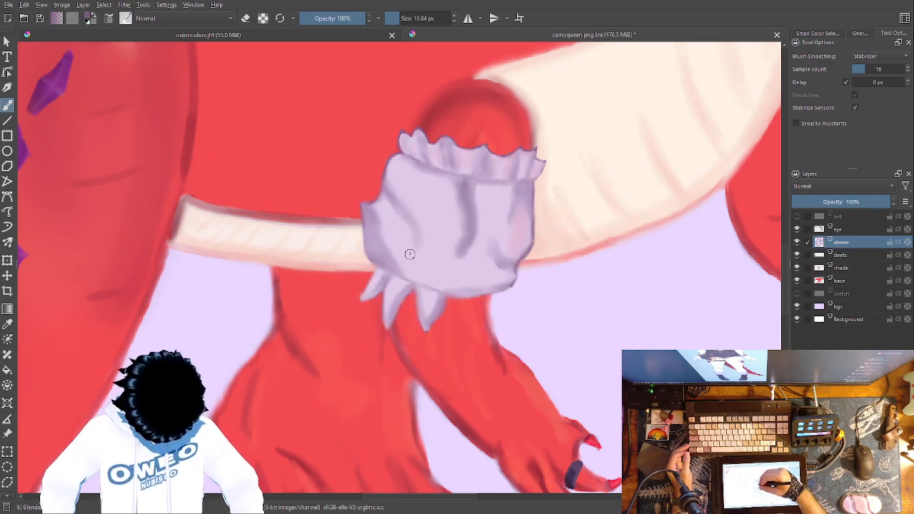
right_click(423, 270)
click(396, 332)
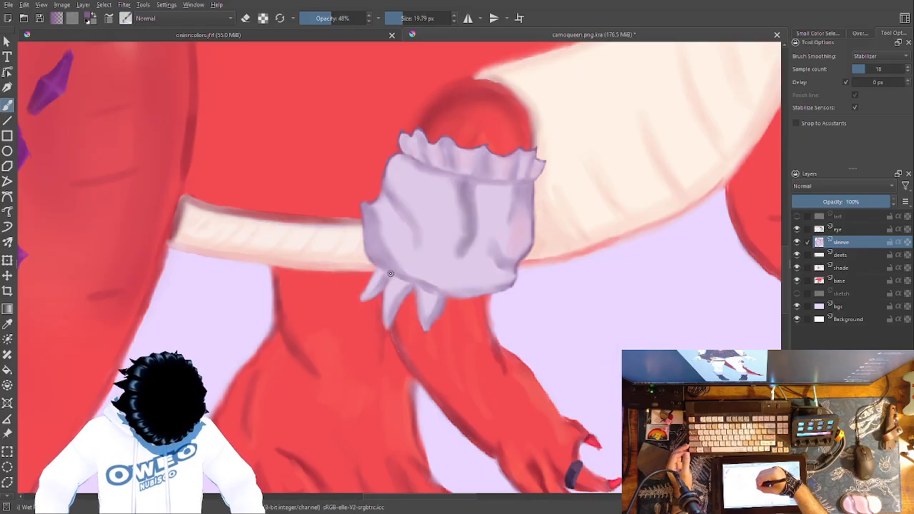
right_click(414, 270)
click(346, 289)
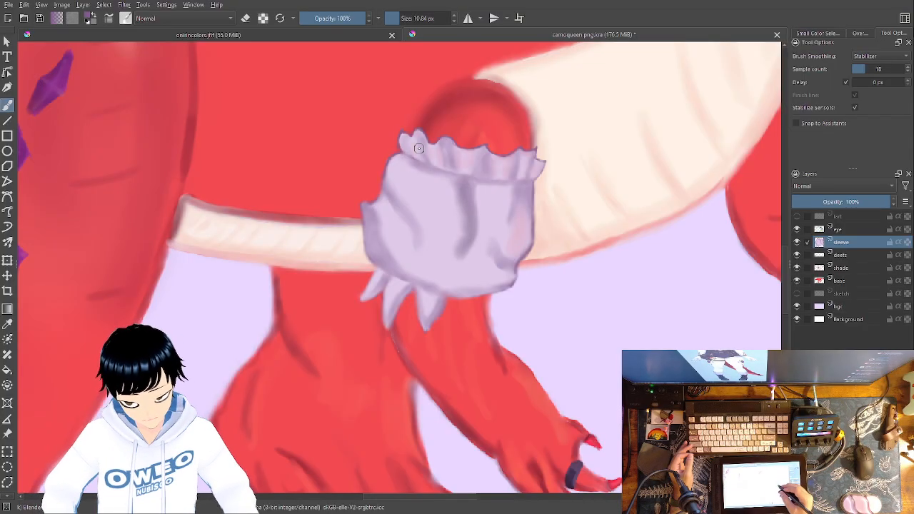
Add faint purple shading to the sleeve's upper-left area with Wet Paint Details at 30% opacity, and blend it with Blender Blur.
right_click(578, 277)
right_click(560, 271)
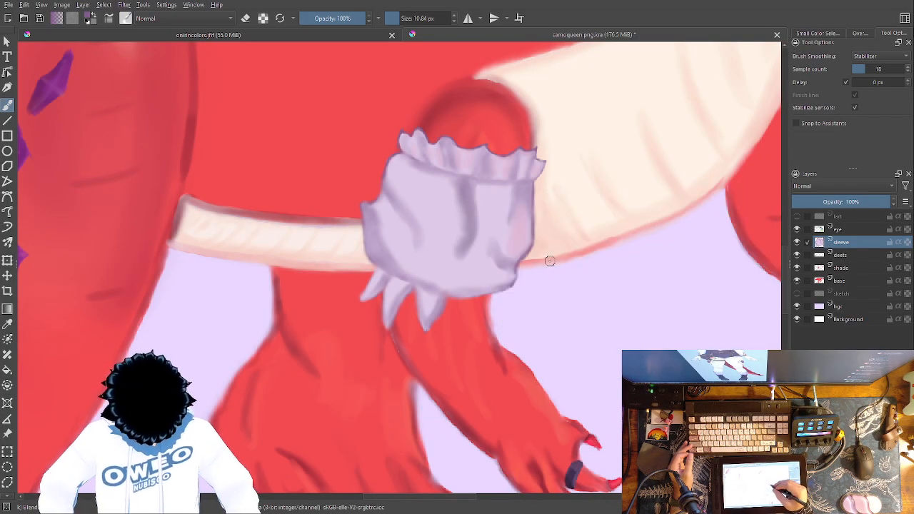
right_click(549, 280)
click(523, 340)
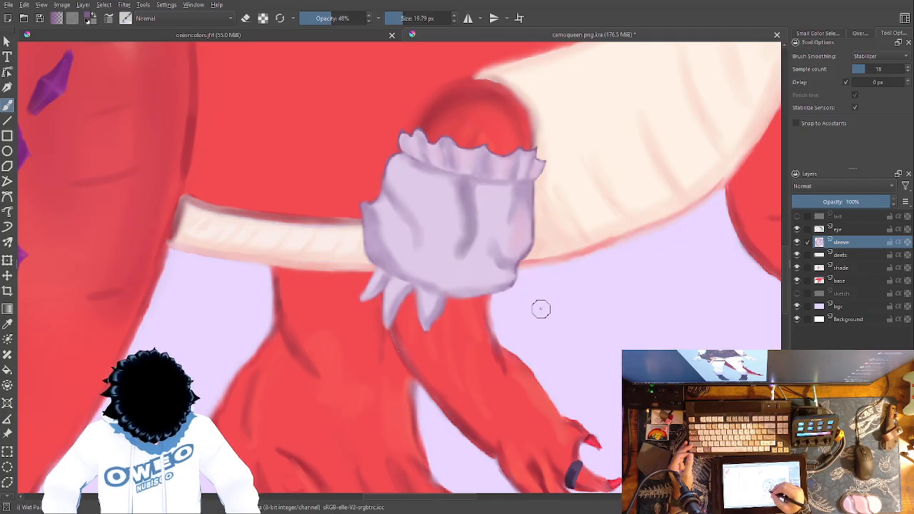
right_click(575, 284)
click(704, 241)
click(600, 143)
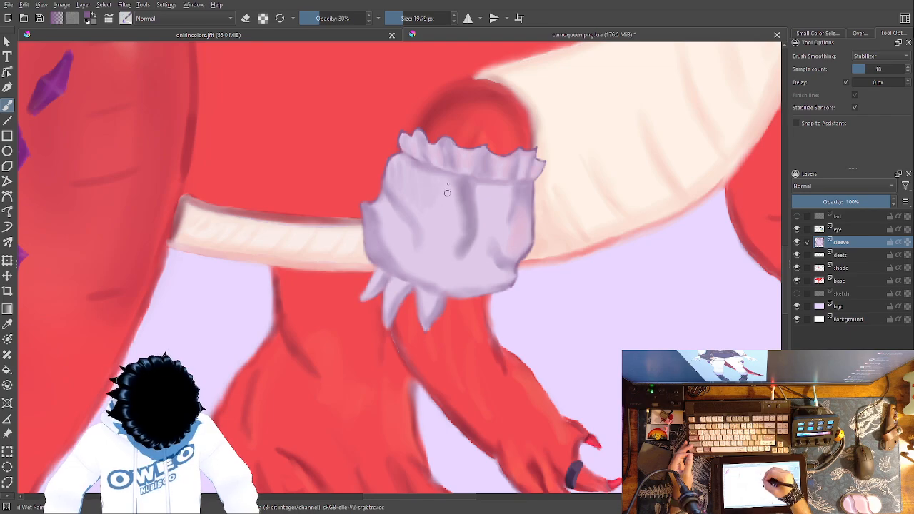
right_click(481, 203)
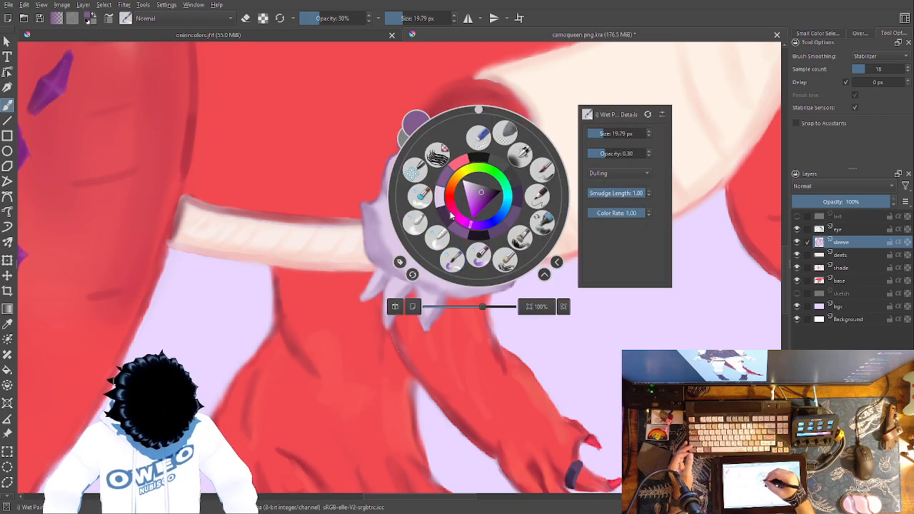
click(428, 251)
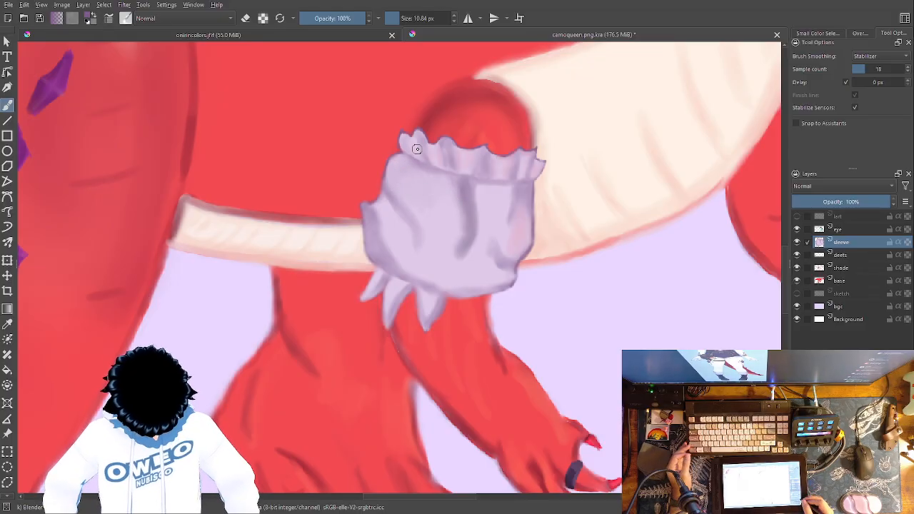
Set the Wet Paint Details brush to 52% opacity and save the painting.
key(minus)
key(minus)
key(minus)
right_click(578, 363)
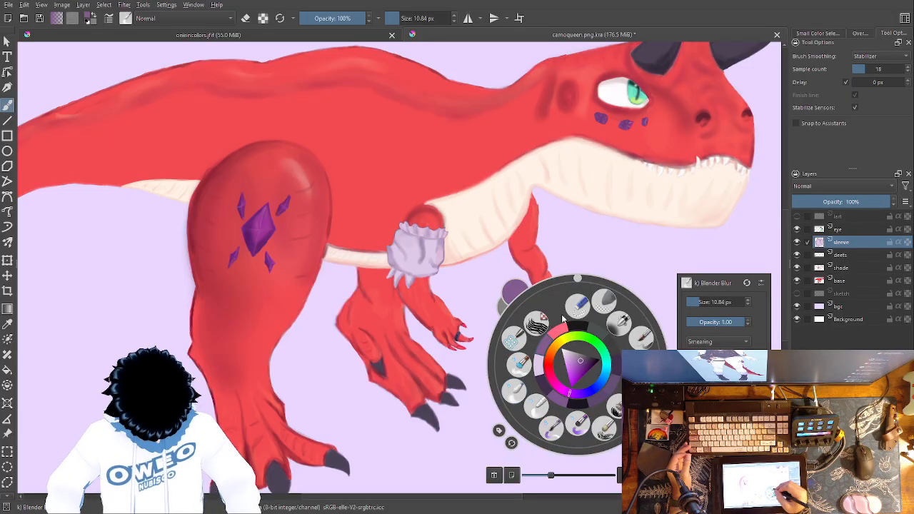
click(554, 425)
right_click(578, 339)
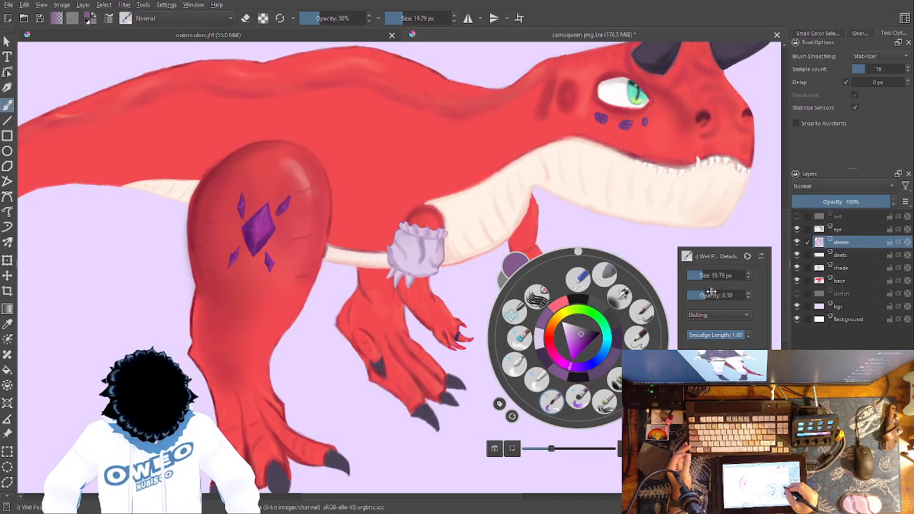
click(725, 177)
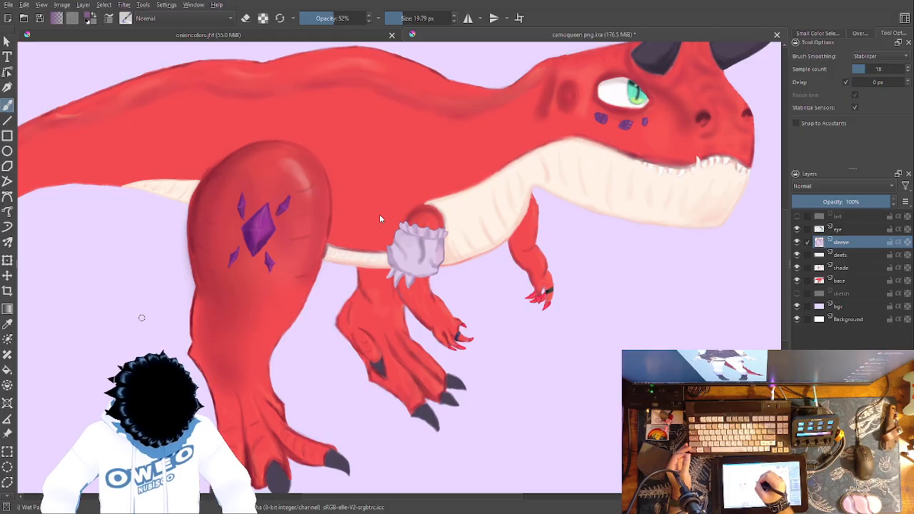
key(ctrl+s)
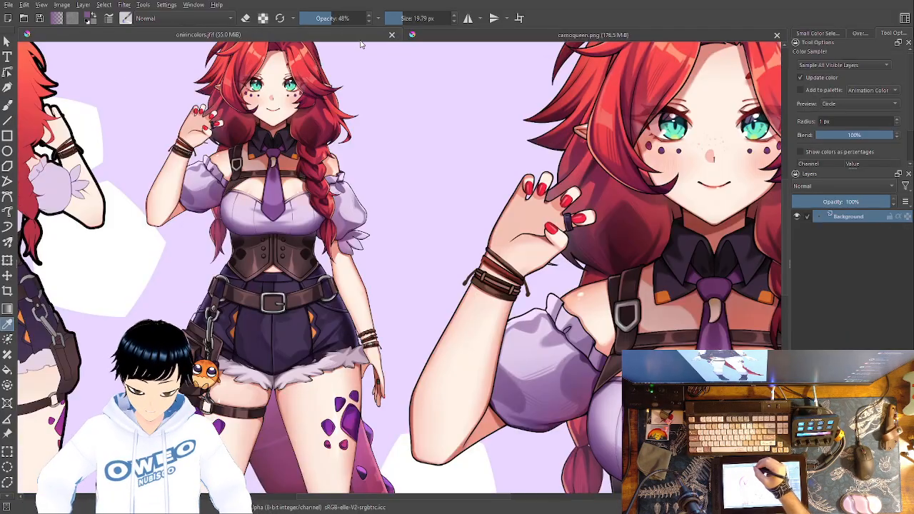
Sample the purple of the leg gems in the character reference image and return to the dinosaur painting.
click(359, 37)
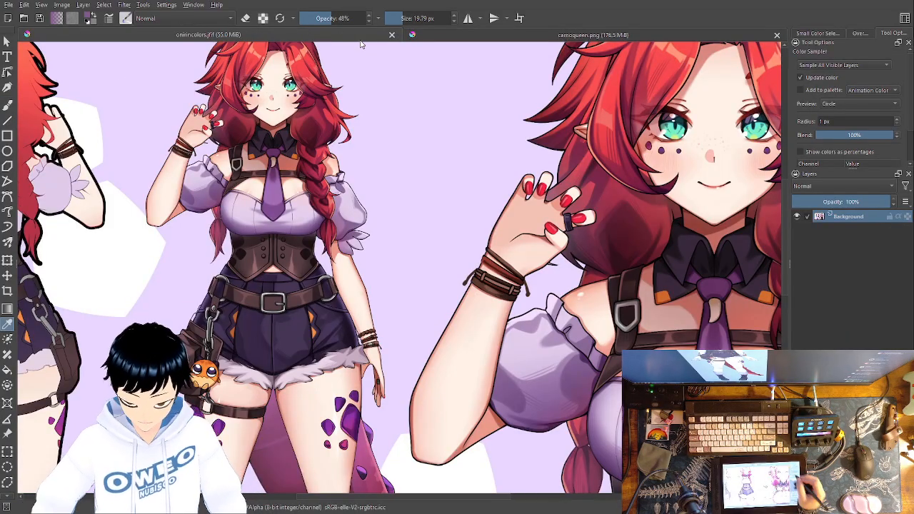
drag(352, 311, 3, 236)
drag(424, 352, 386, 71)
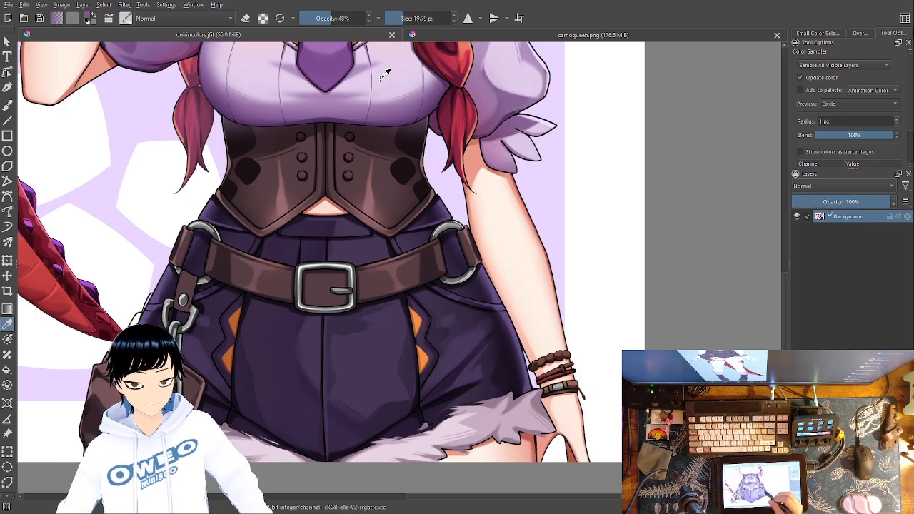
drag(399, 322, 564, 332)
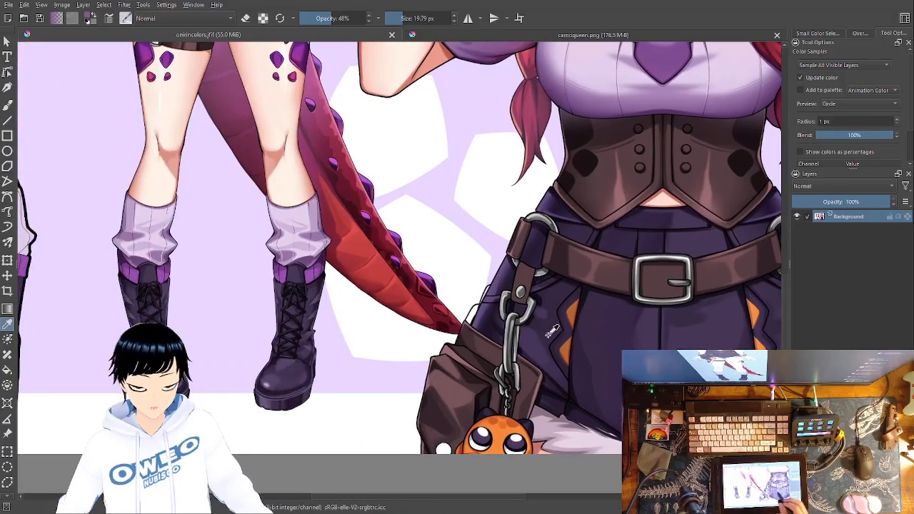
drag(293, 55, 387, 134)
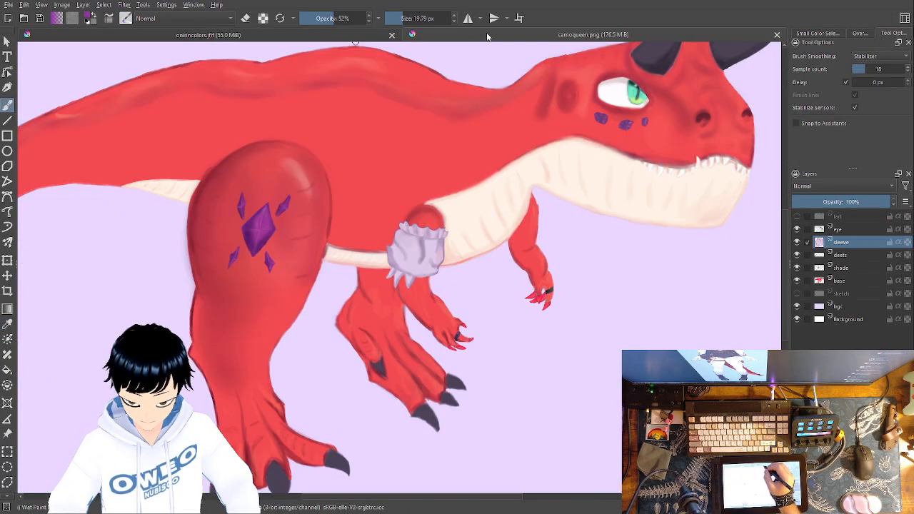
click(486, 32)
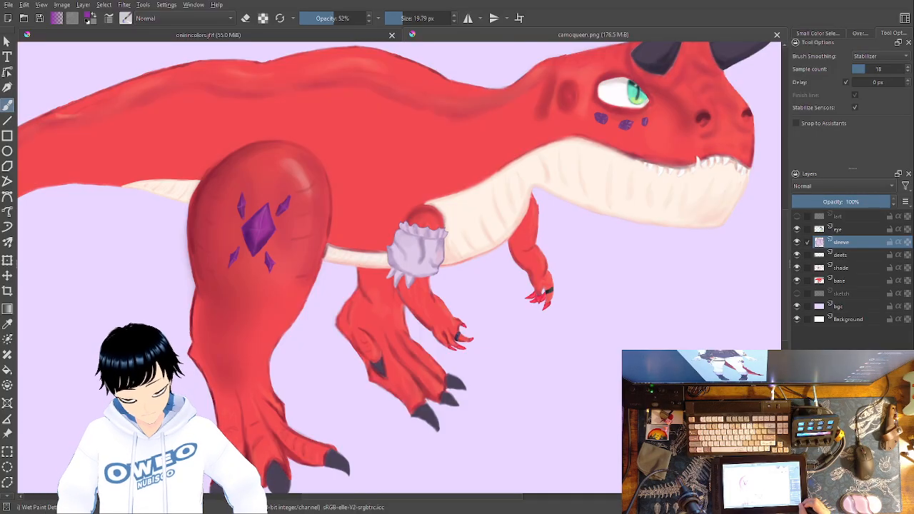
Draw a large pointed purple gem surrounded by small gems on the forearm with Pencil-2 on the deets layer.
key(ctrl+plus)
key(ctrl+plus)
key(ctrl+plus)
key(ctrl+plus)
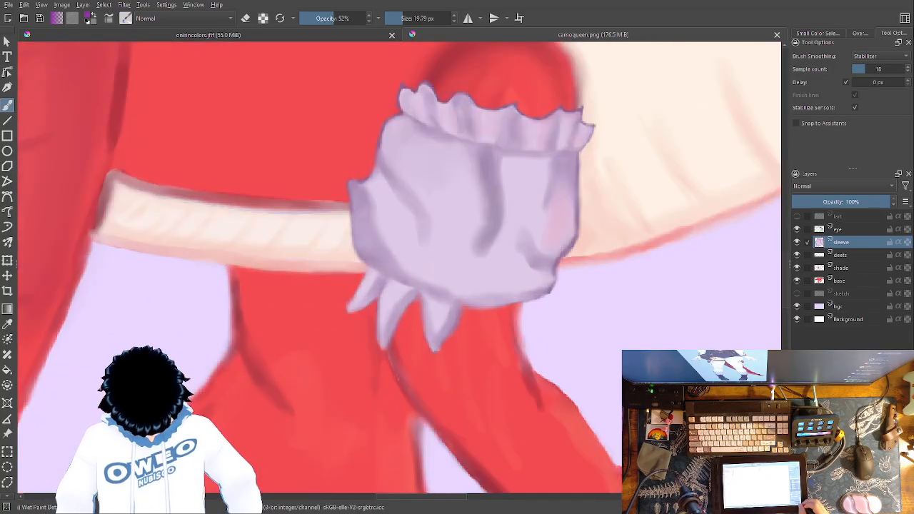
drag(486, 363, 349, 200)
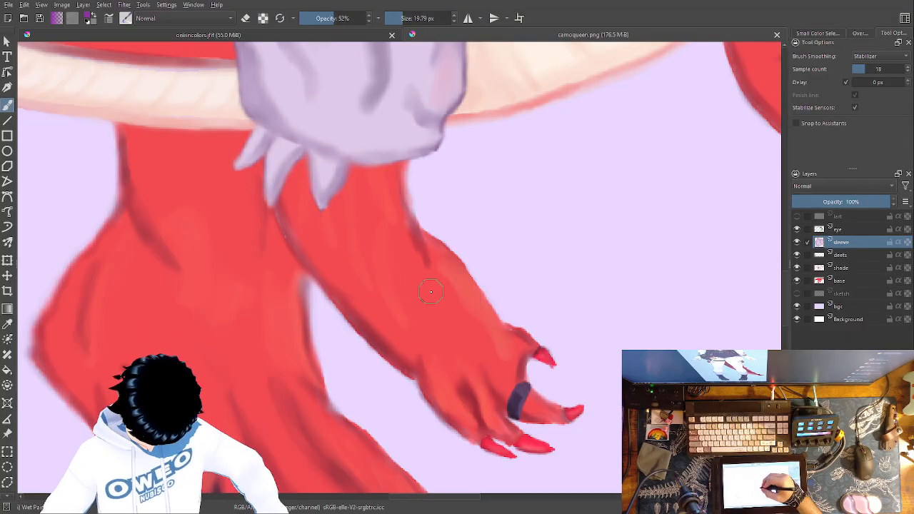
right_click(430, 293)
click(492, 289)
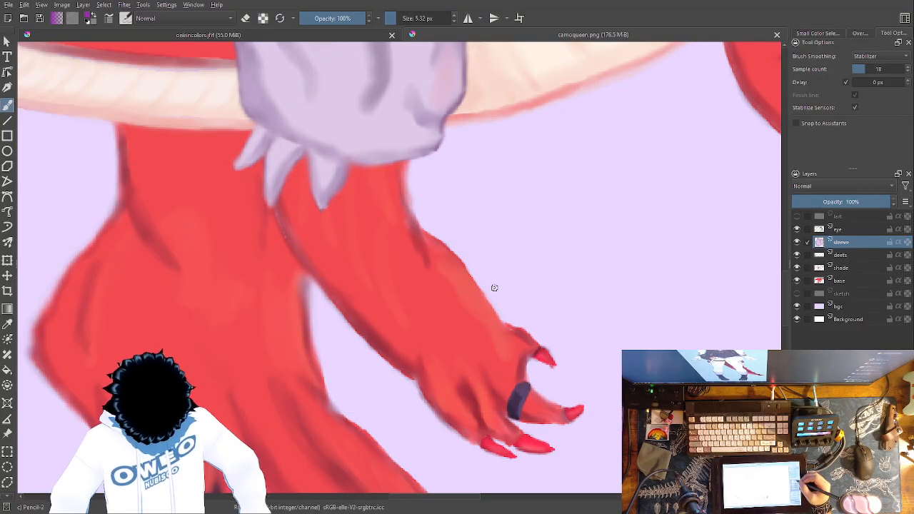
click(849, 256)
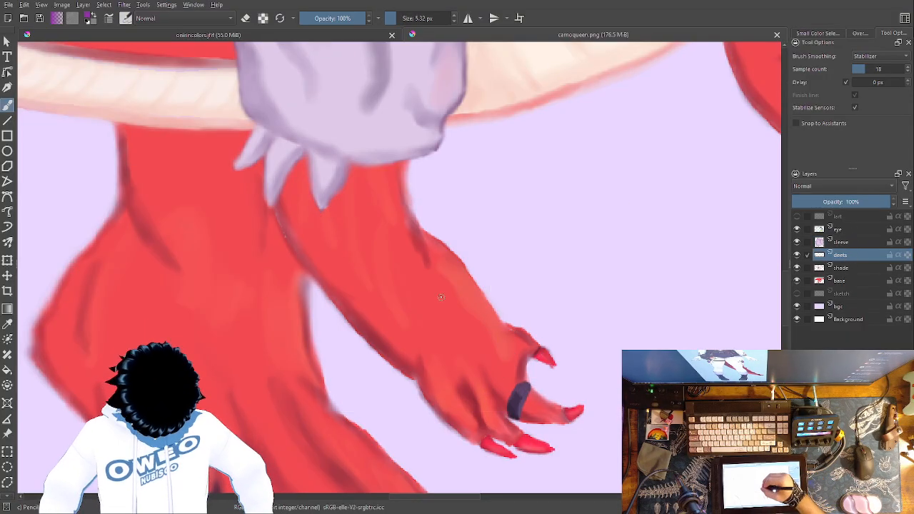
drag(439, 300, 438, 305)
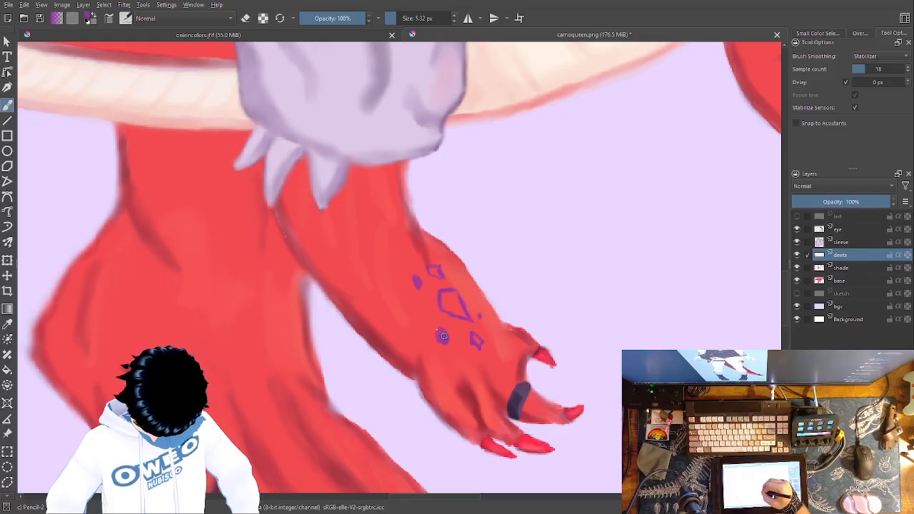
Fill the small gem outline above the large one on the forearm with purple.
key(ctrl+plus)
key(ctrl+plus)
key(ctrl+plus)
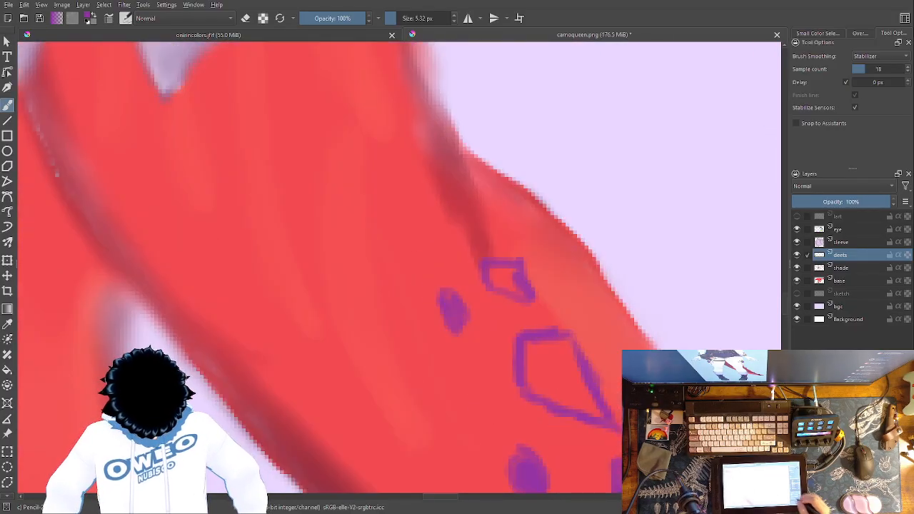
mouse_move(498, 278)
mouse_down()
mouse_move(520, 292)
mouse_move(514, 273)
mouse_move(494, 269)
mouse_move(505, 290)
mouse_move(523, 296)
mouse_move(512, 267)
mouse_move(493, 282)
mouse_up()
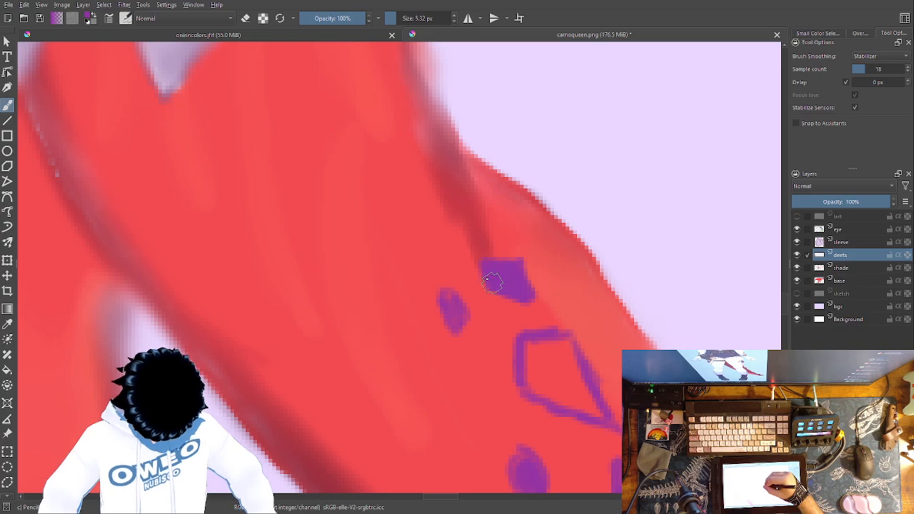
Fill the large pointed gem and the small gem beside it with purple, and add small purple gems toward the wrist.
mouse_move(446, 308)
mouse_down()
mouse_move(444, 296)
mouse_move(457, 325)
mouse_move(454, 314)
mouse_up()
mouse_move(522, 348)
mouse_down()
mouse_move(534, 385)
mouse_move(596, 414)
mouse_move(563, 344)
mouse_move(529, 342)
mouse_move(539, 364)
mouse_move(530, 364)
mouse_move(527, 390)
mouse_move(572, 410)
mouse_move(577, 401)
mouse_move(605, 422)
mouse_move(568, 350)
mouse_move(564, 382)
mouse_move(563, 360)
mouse_move(539, 353)
mouse_move(556, 351)
mouse_move(547, 338)
mouse_move(558, 334)
mouse_move(597, 404)
mouse_up()
drag(613, 307, 558, 123)
click(586, 219)
mouse_move(587, 294)
mouse_down()
mouse_move(570, 280)
mouse_move(590, 296)
mouse_move(579, 301)
mouse_move(568, 275)
mouse_move(565, 292)
mouse_move(563, 268)
mouse_up()
Shade the shadow-side edges of the forearm gems with the dark purple sampled from a tail spike in the character reference.
click(330, 33)
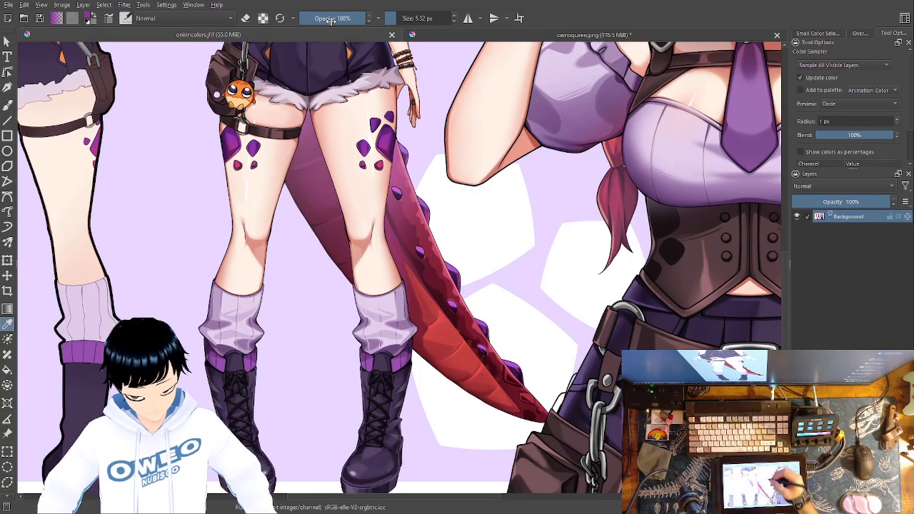
click(455, 270)
click(584, 36)
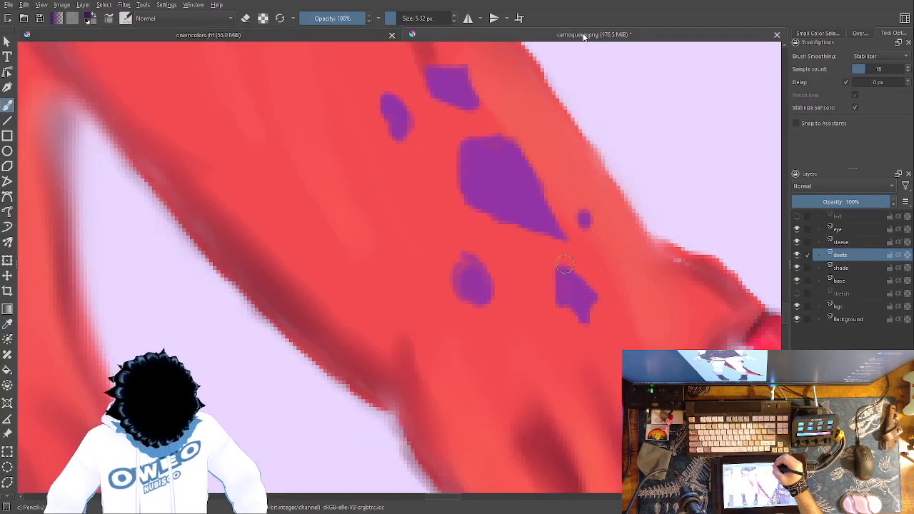
mouse_move(465, 148)
mouse_down()
mouse_move(485, 204)
mouse_move(559, 235)
mouse_up()
drag(384, 97, 404, 136)
mouse_move(428, 71)
mouse_down()
mouse_move(433, 93)
mouse_move(464, 105)
mouse_up()
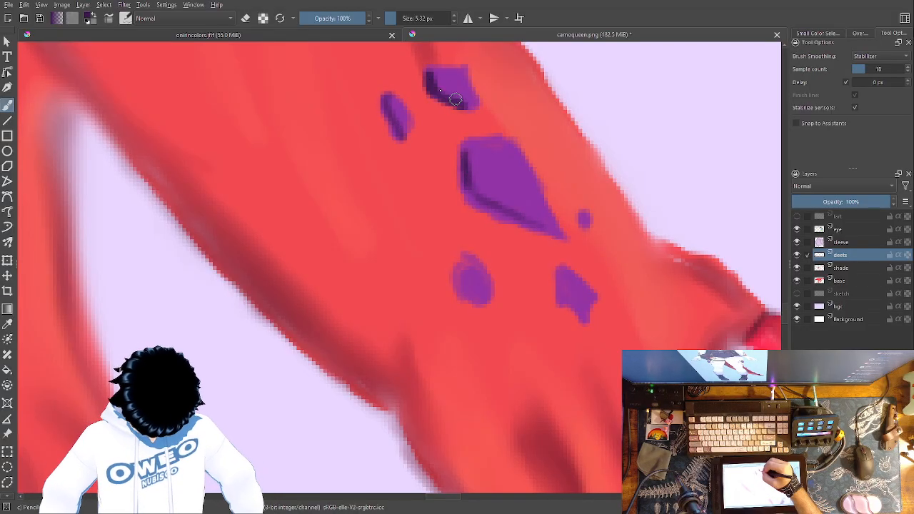
mouse_move(461, 262)
mouse_down()
mouse_move(469, 276)
mouse_move(459, 292)
mouse_up()
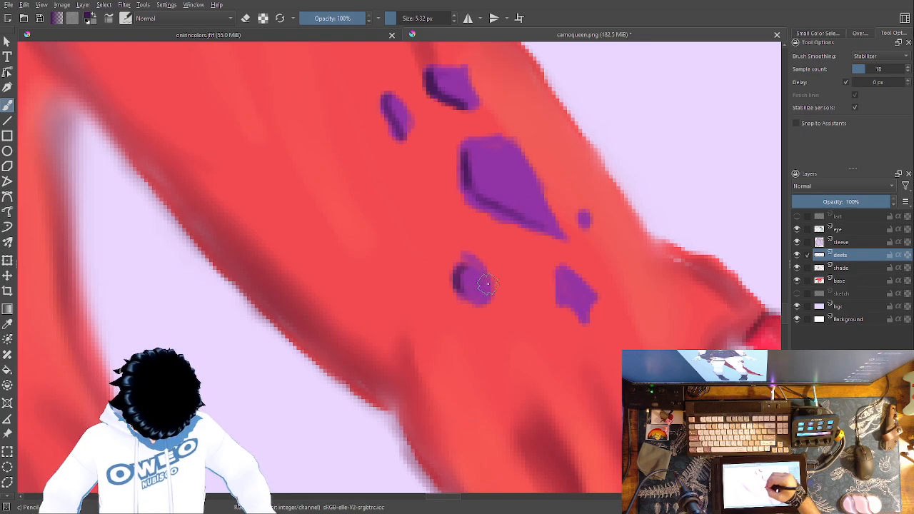
mouse_move(557, 267)
mouse_down()
mouse_move(559, 302)
mouse_move(586, 324)
mouse_up()
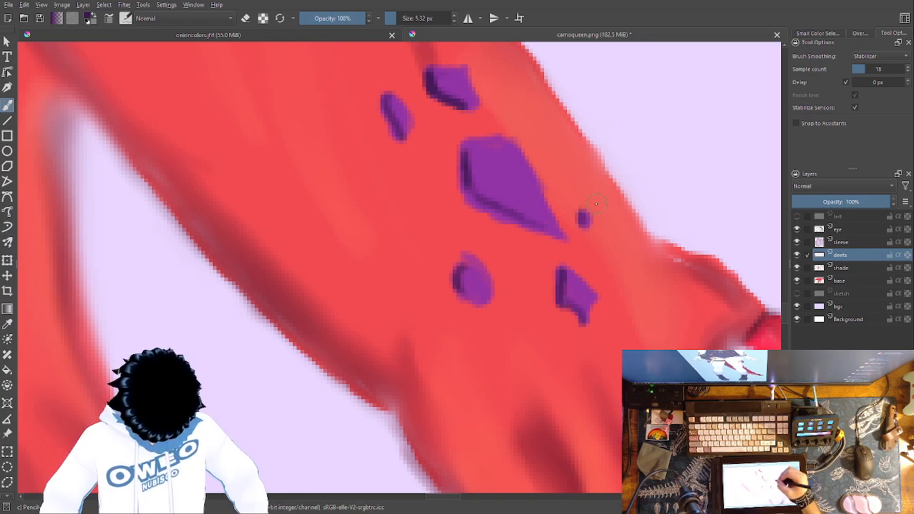
Sample a lighter purple from the reference's tail spike and draw facet highlights on the forearm gems.
click(363, 35)
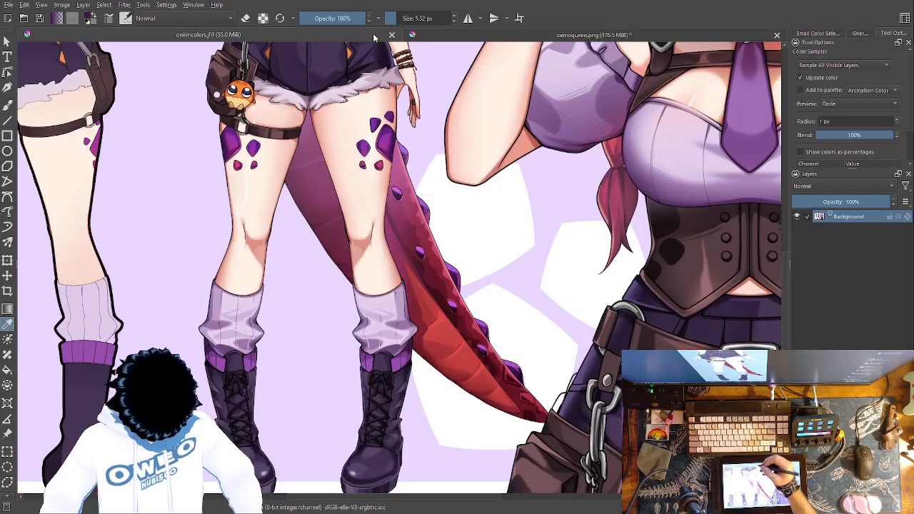
click(454, 268)
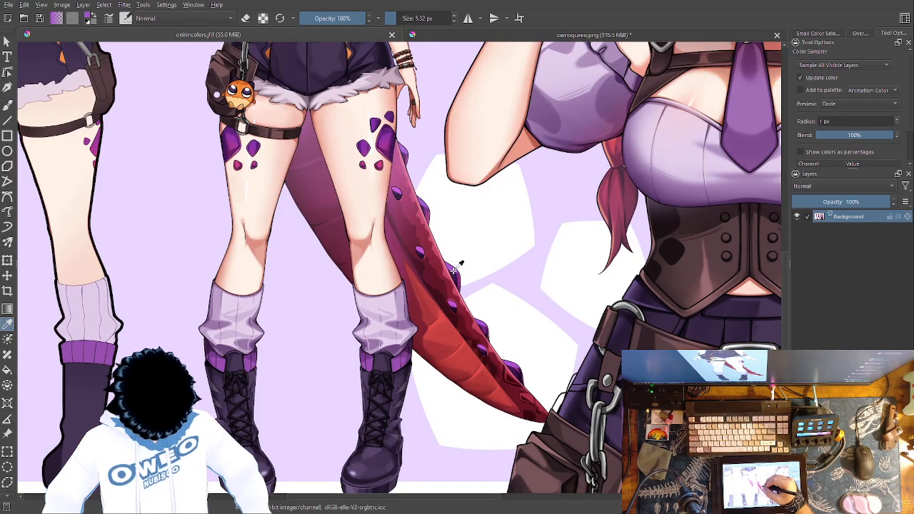
click(537, 33)
key(b)
drag(516, 143, 553, 233)
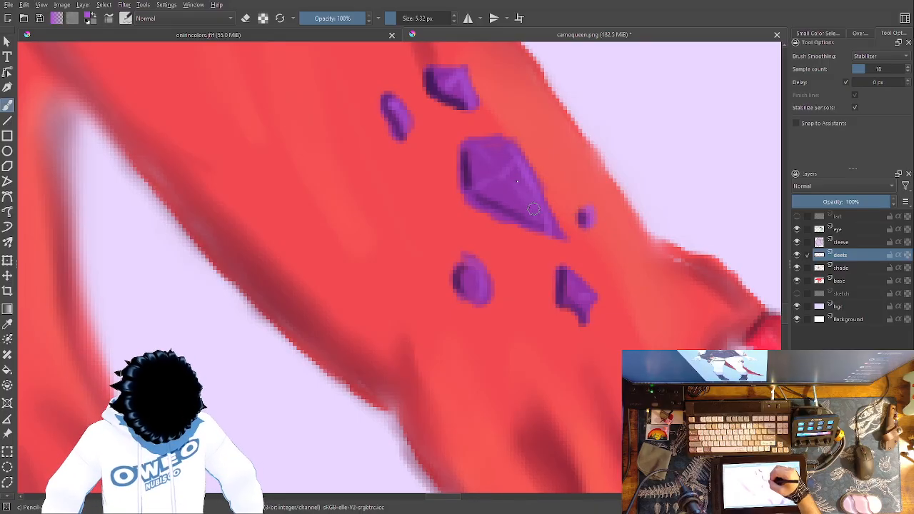
Sample the purple of the reference's thigh gem and smooth the shading of the forearm gems with the Blender Blur brush.
key(minus)
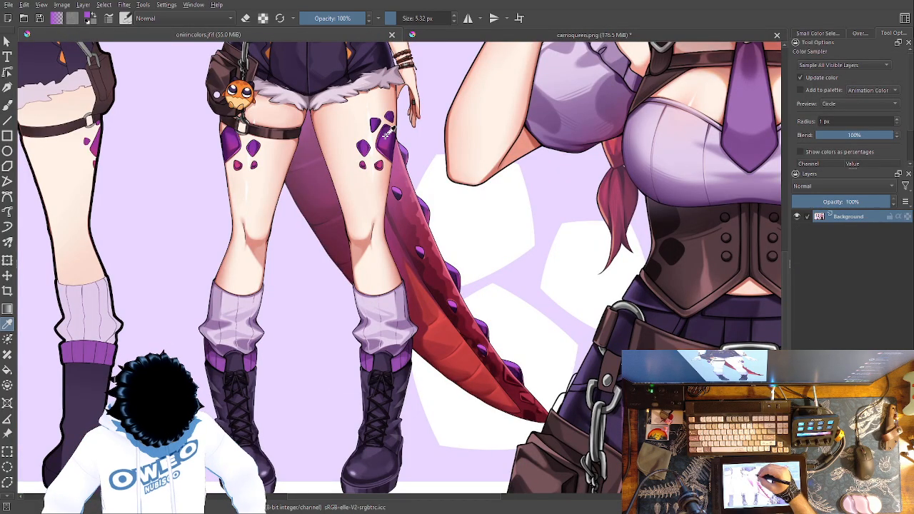
click(386, 136)
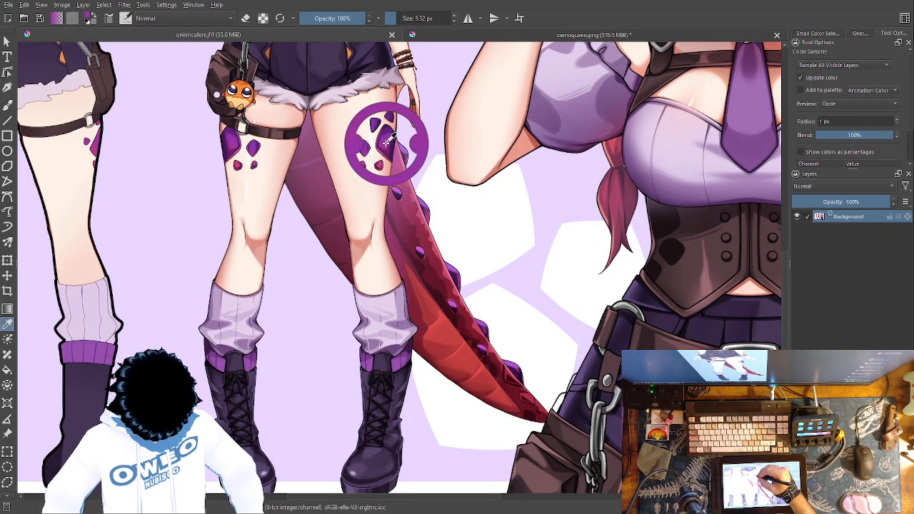
click(383, 130)
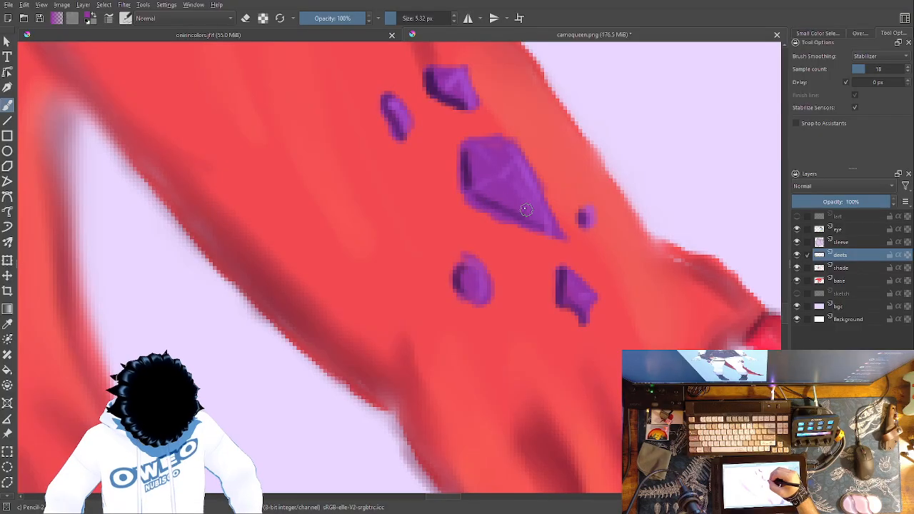
right_click(500, 171)
click(515, 271)
mouse_move(485, 175)
mouse_down()
mouse_move(496, 206)
mouse_move(497, 194)
mouse_move(543, 221)
mouse_move(504, 158)
mouse_move(535, 209)
mouse_up()
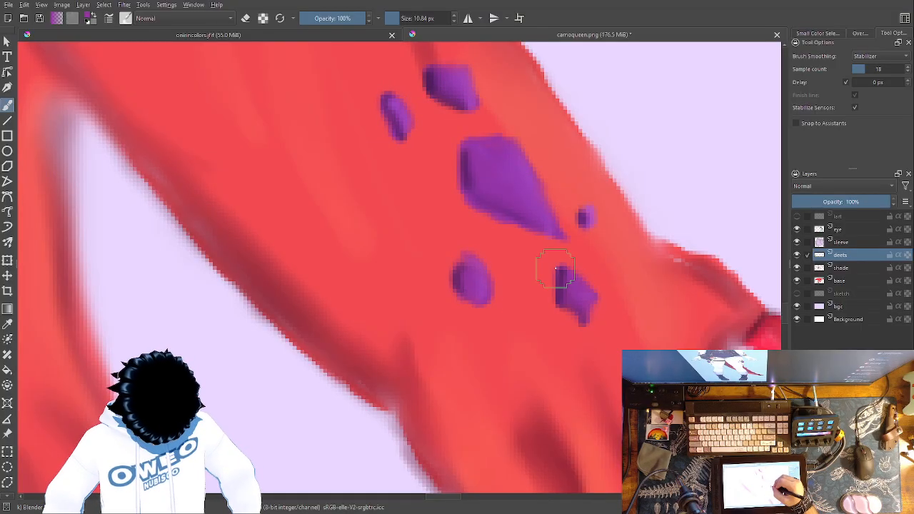
Sample a darker purple from the reference's thigh gem and shade the large forearm gem with the Wet Paint Details brush.
click(365, 33)
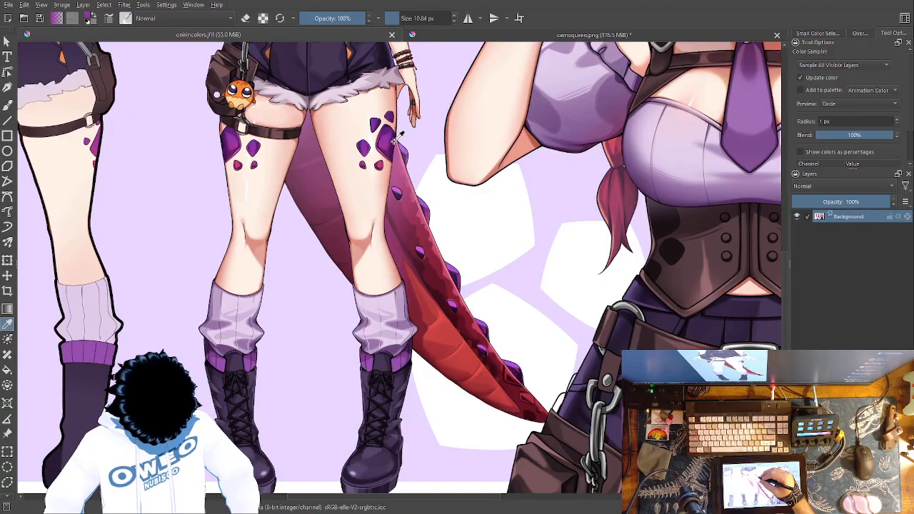
drag(392, 128, 391, 150)
click(443, 35)
right_click(507, 216)
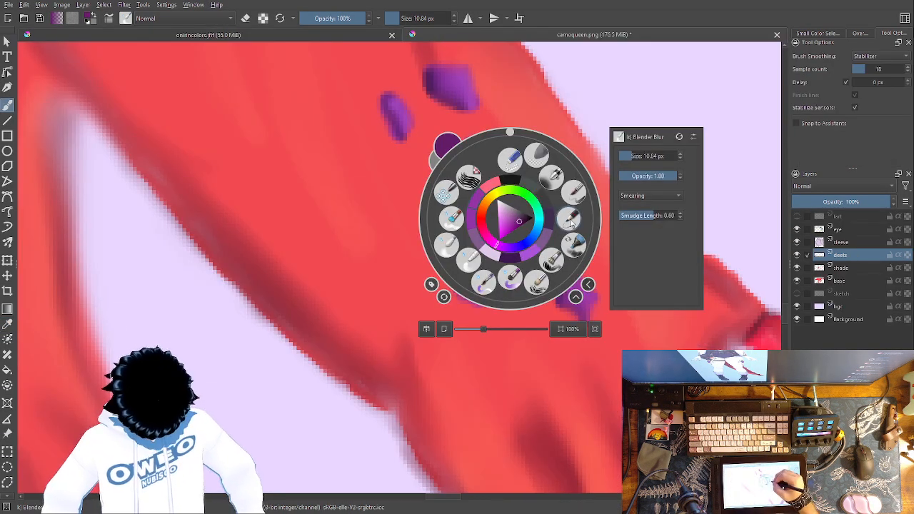
click(550, 215)
right_click(550, 214)
click(519, 284)
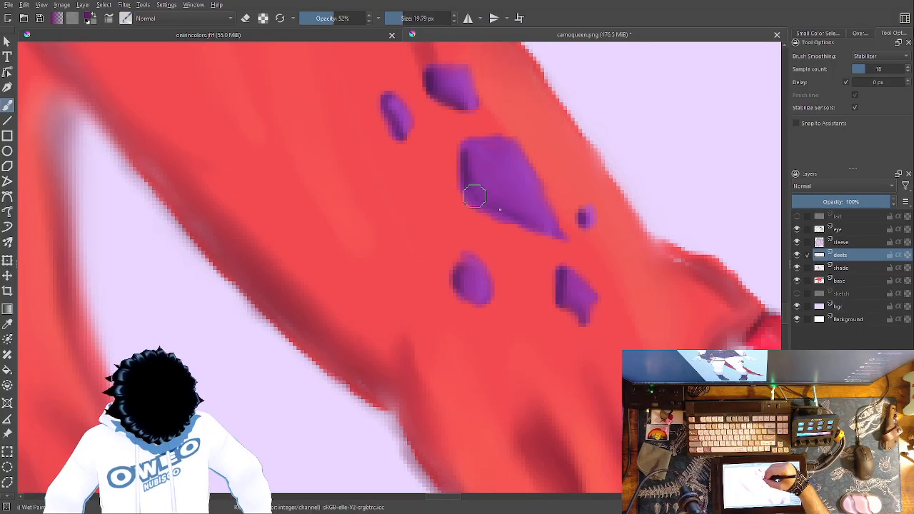
mouse_move(537, 227)
mouse_down()
mouse_move(489, 200)
mouse_move(544, 229)
mouse_move(468, 178)
mouse_move(467, 148)
mouse_move(478, 159)
mouse_move(523, 146)
mouse_move(508, 152)
mouse_move(501, 148)
mouse_move(516, 147)
mouse_move(471, 127)
mouse_up()
Sample the light purple of a tail spike in the reference and paint a highlight down the middle of the large gem.
click(361, 34)
click(398, 188)
click(496, 37)
key(b)
mouse_move(514, 156)
mouse_down()
mouse_move(505, 183)
mouse_move(521, 197)
mouse_move(510, 183)
mouse_up()
Sample the mid purple of the reference's thigh gem and paint the shadowed facet of the large forearm gem.
click(370, 35)
key(p)
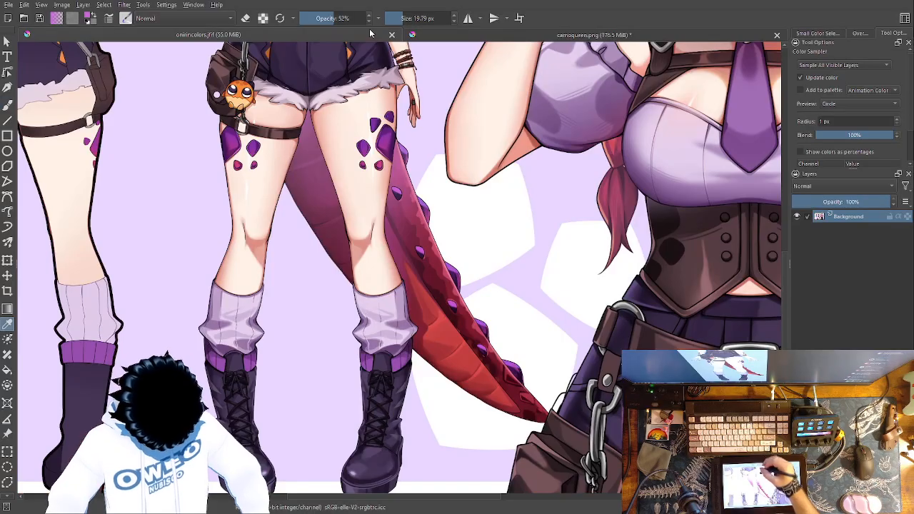
click(384, 135)
click(455, 36)
key(b)
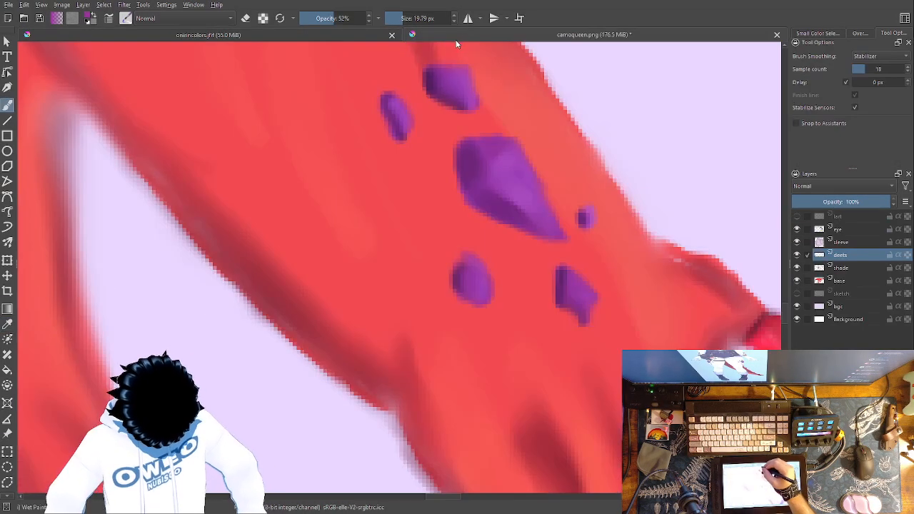
mouse_move(483, 176)
mouse_down()
mouse_move(514, 211)
mouse_move(492, 170)
mouse_move(490, 142)
mouse_move(533, 194)
mouse_move(517, 184)
mouse_move(529, 178)
mouse_move(531, 203)
mouse_move(553, 227)
mouse_move(514, 213)
mouse_move(498, 195)
mouse_move(504, 210)
mouse_move(521, 217)
mouse_move(480, 169)
mouse_up()
Sample the dark purple of the small thigh gem in the reference and paint along the large forearm gem's lower edge.
click(343, 36)
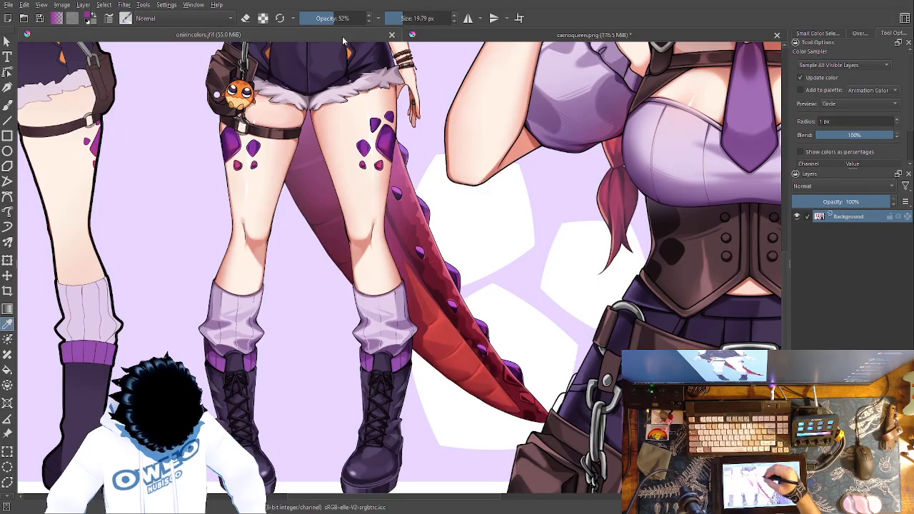
click(390, 118)
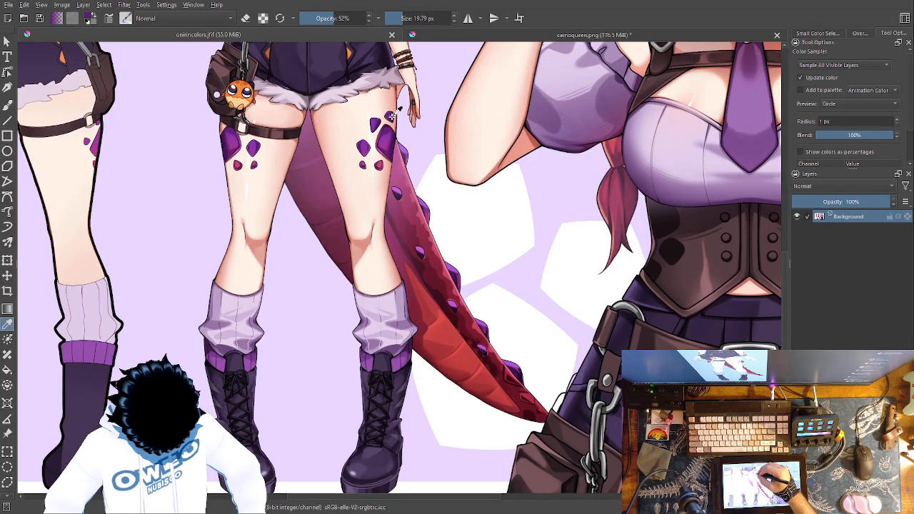
click(444, 36)
mouse_move(465, 153)
mouse_down()
mouse_move(490, 199)
mouse_move(486, 207)
mouse_move(501, 217)
mouse_move(478, 203)
mouse_move(549, 244)
mouse_up()
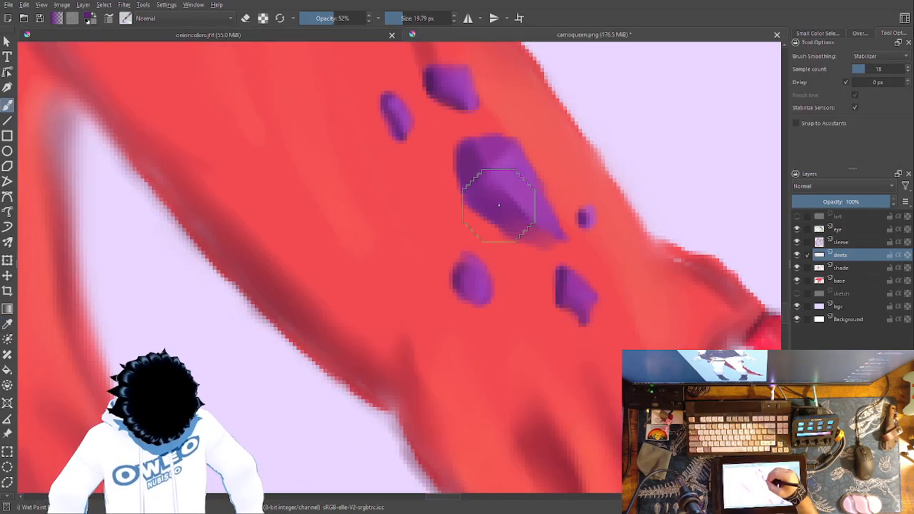
Switch to Pencil-2 and sharpen the large gem's lower edge with dark purple.
right_click(537, 235)
right_click(574, 220)
drag(514, 209, 509, 226)
right_click(512, 219)
click(577, 198)
mouse_move(556, 205)
mouse_down()
mouse_move(552, 228)
mouse_move(500, 224)
mouse_up()
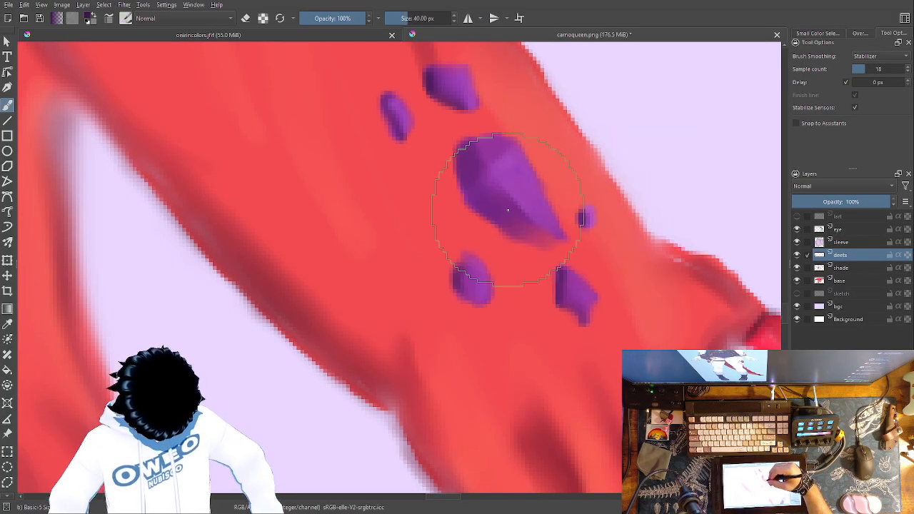
right_click(568, 187)
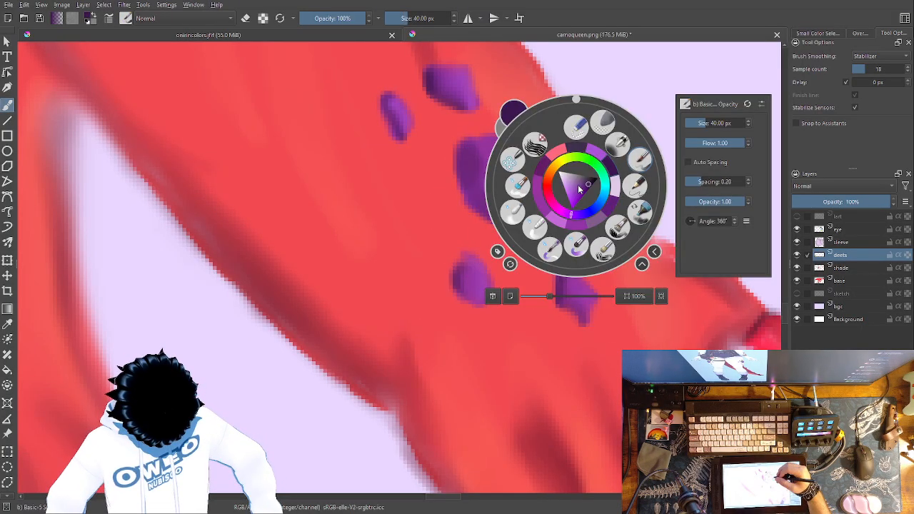
click(637, 172)
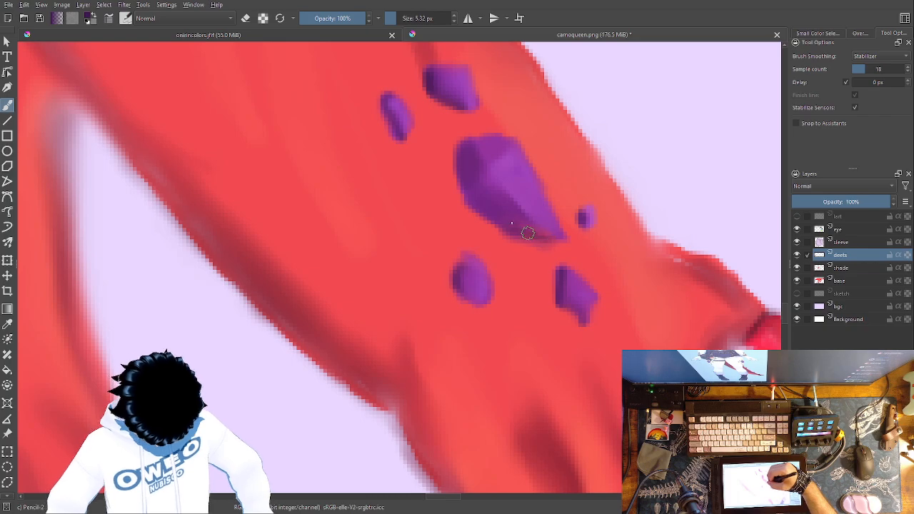
Push the large gem's lower edge into shape with the Distort Move brush at 18.05 px.
right_click(536, 159)
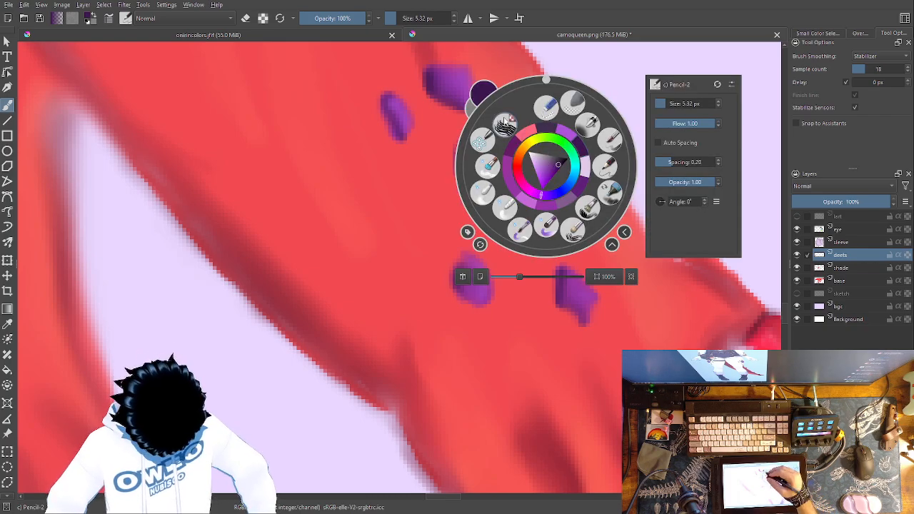
click(505, 123)
right_click(512, 154)
click(445, 128)
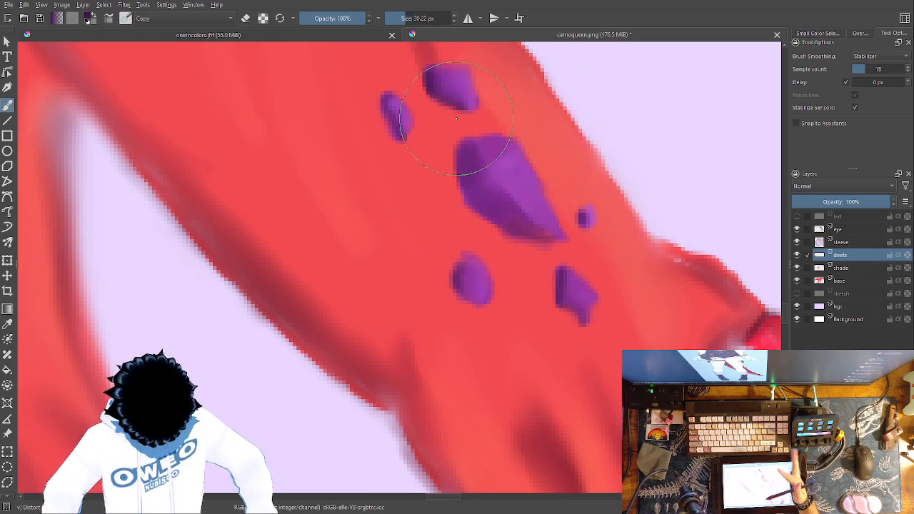
drag(526, 252, 534, 216)
right_click(549, 258)
click(672, 195)
click(661, 142)
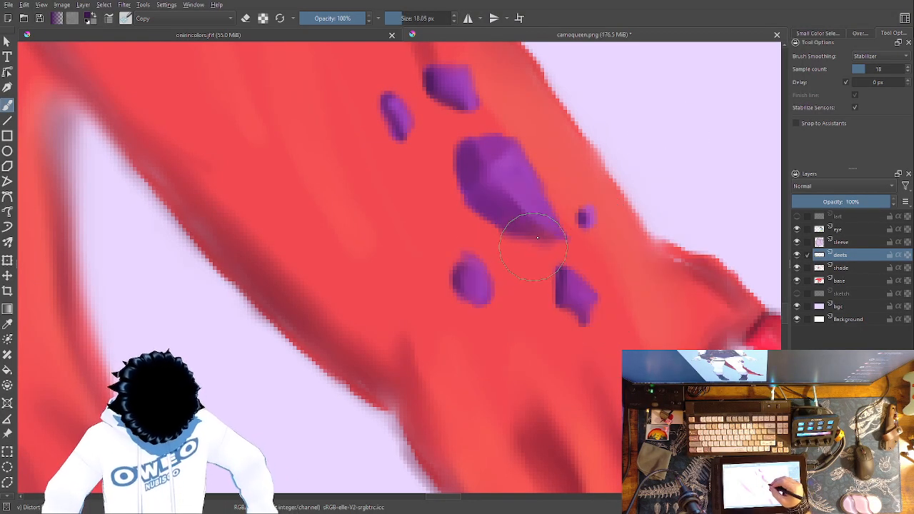
mouse_move(508, 230)
mouse_down()
mouse_move(500, 214)
mouse_move(519, 207)
mouse_move(535, 235)
mouse_move(534, 227)
mouse_up()
Pick the light purple and brighten the large gem's facets with Pencil-2.
right_click(564, 191)
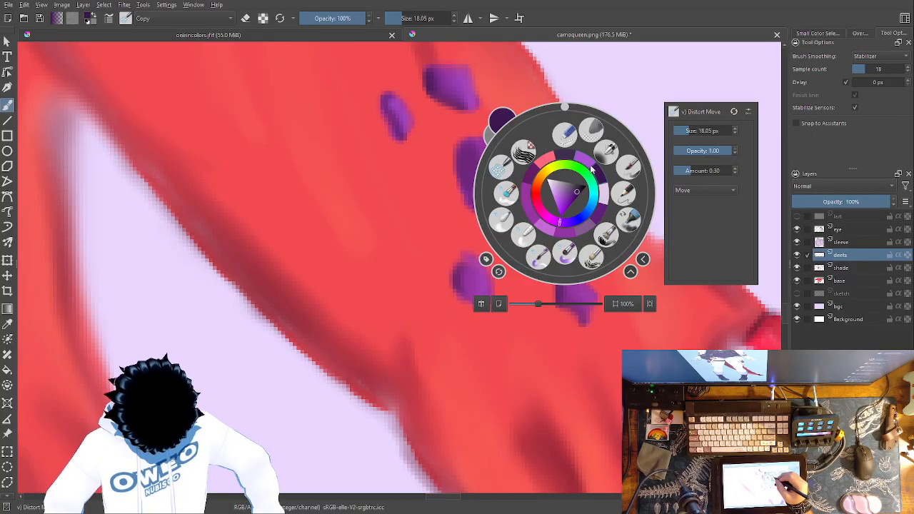
click(606, 150)
right_click(577, 202)
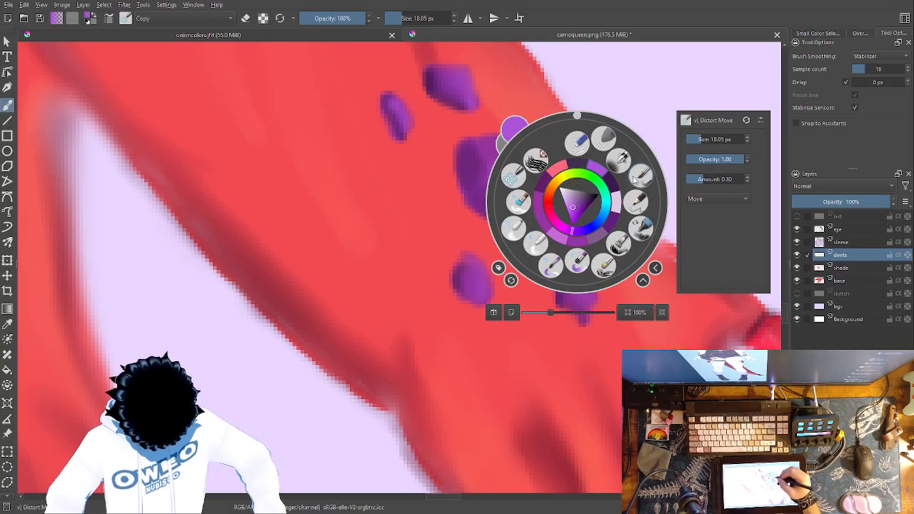
click(633, 196)
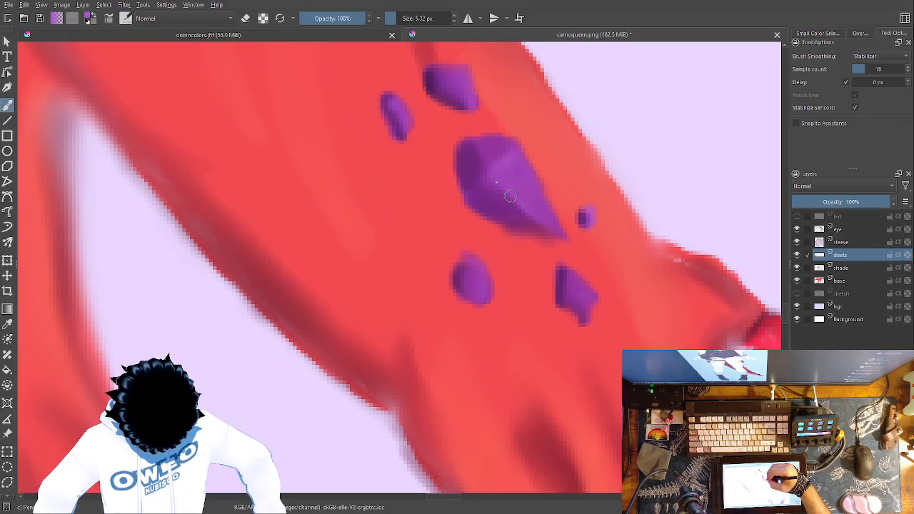
Pick lighter and darker purples and paint ridge lines and an inner facet on the large forearm gem with Pencil-2.
right_click(549, 218)
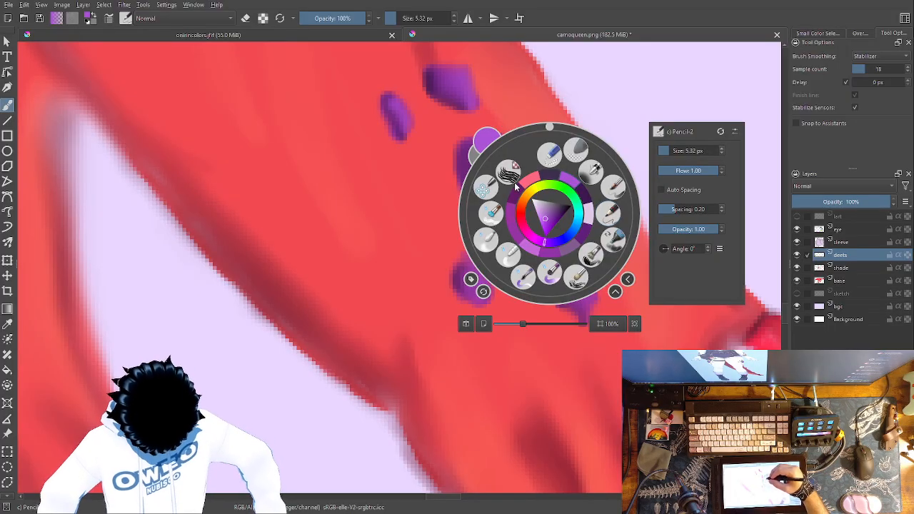
right_click(524, 196)
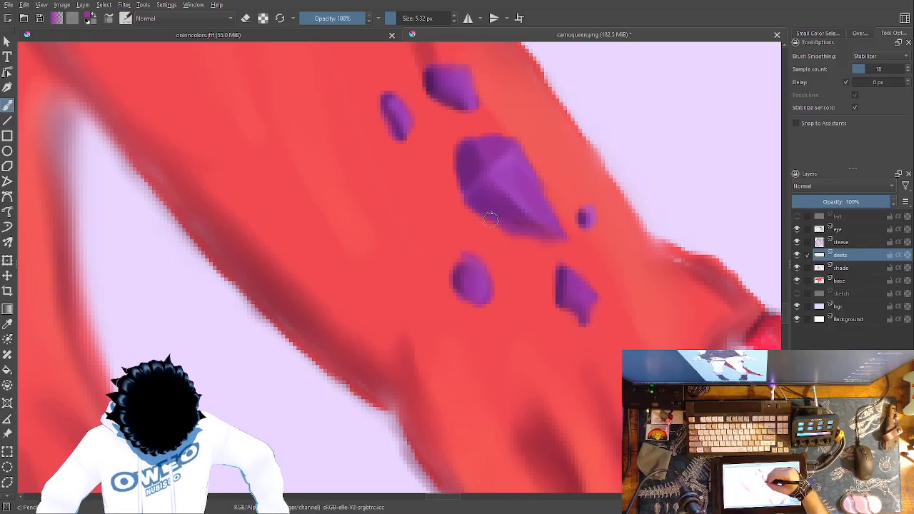
right_click(540, 203)
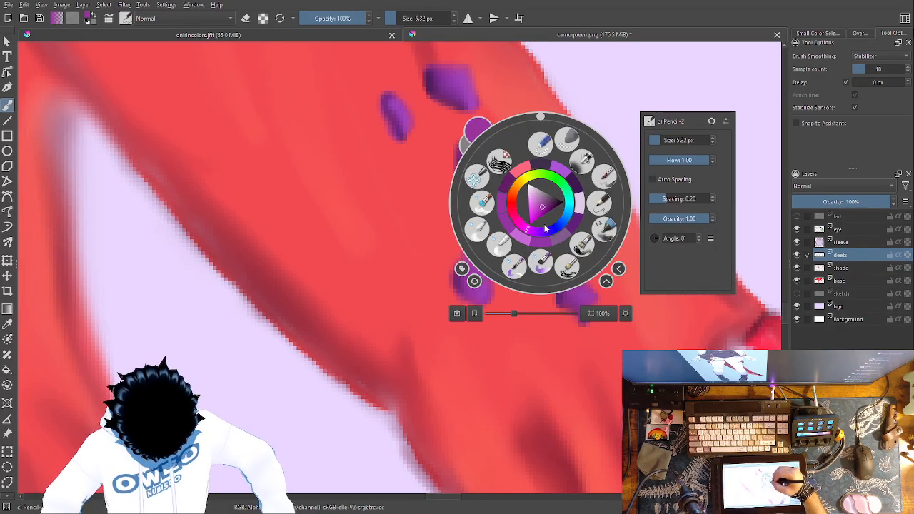
right_click(525, 174)
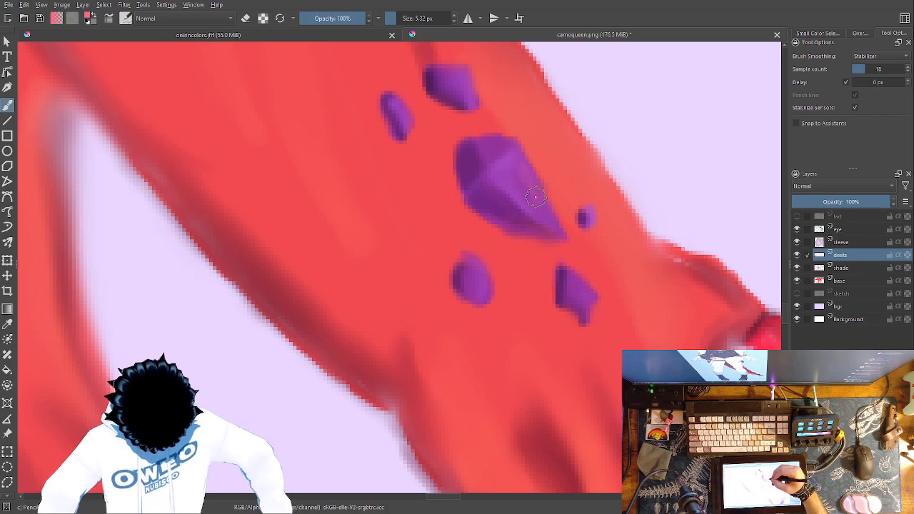
right_click(583, 215)
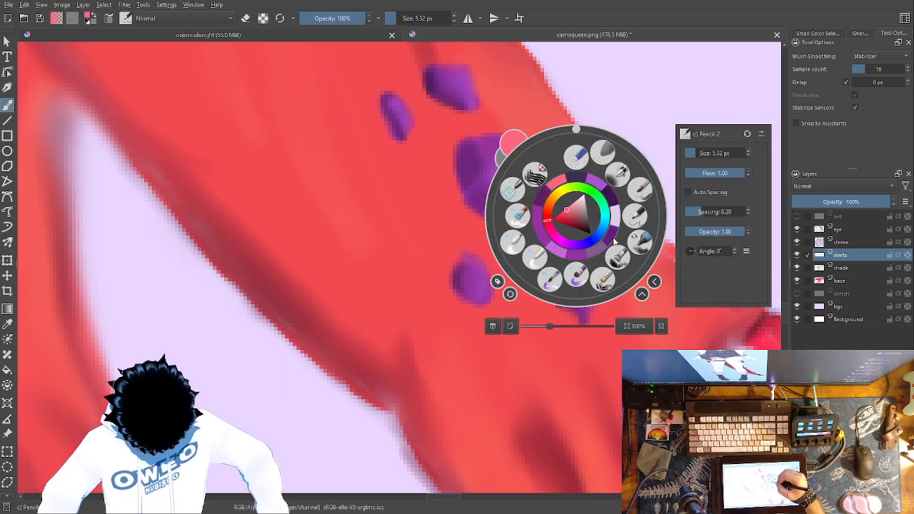
right_click(605, 226)
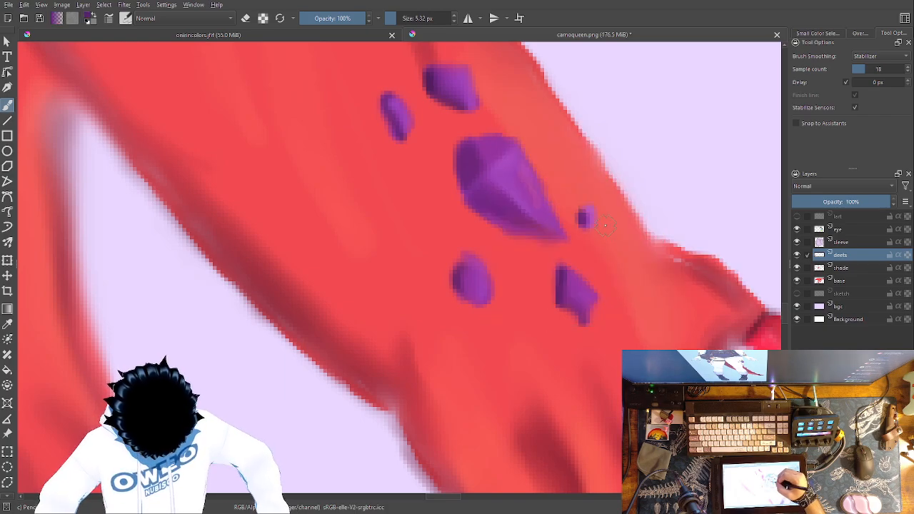
right_click(526, 170)
right_click(491, 166)
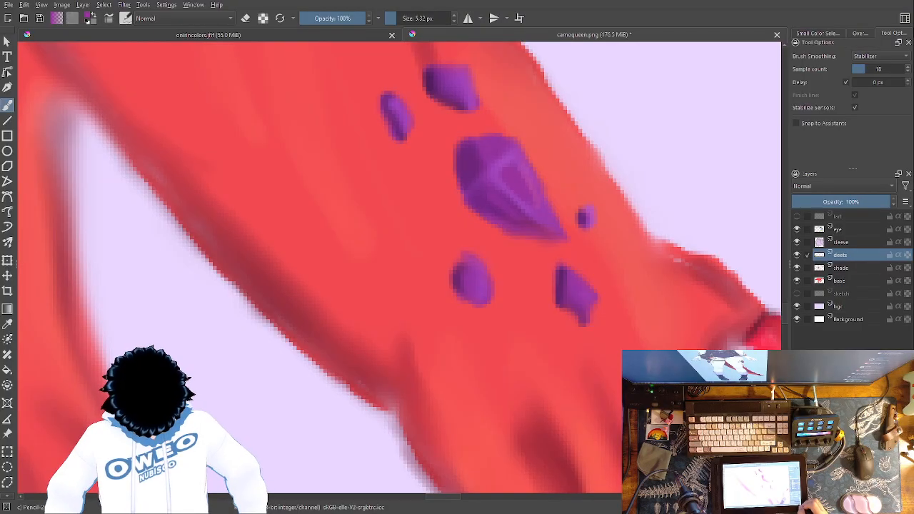
Switch to the Blender Blur brush at 5.10 px and soften the large forearm gem's facet lines.
key(minus)
key(minus)
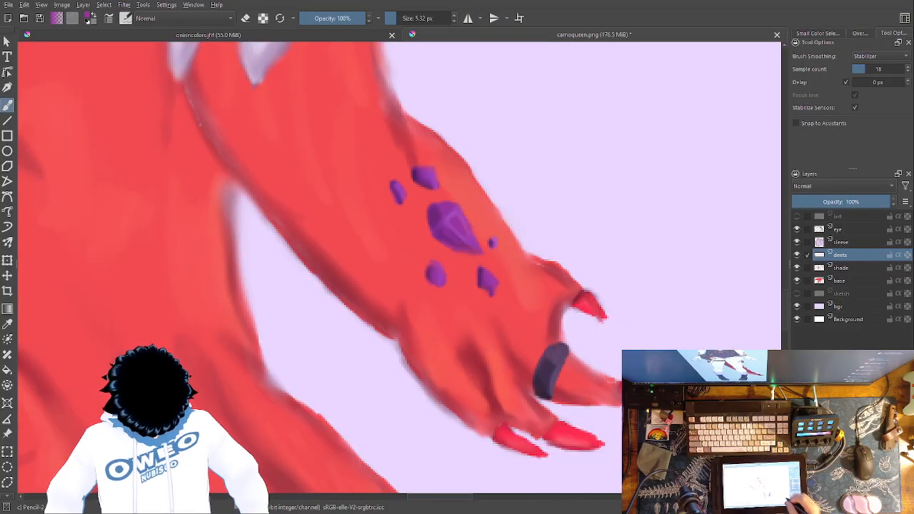
right_click(460, 243)
click(517, 323)
right_click(531, 304)
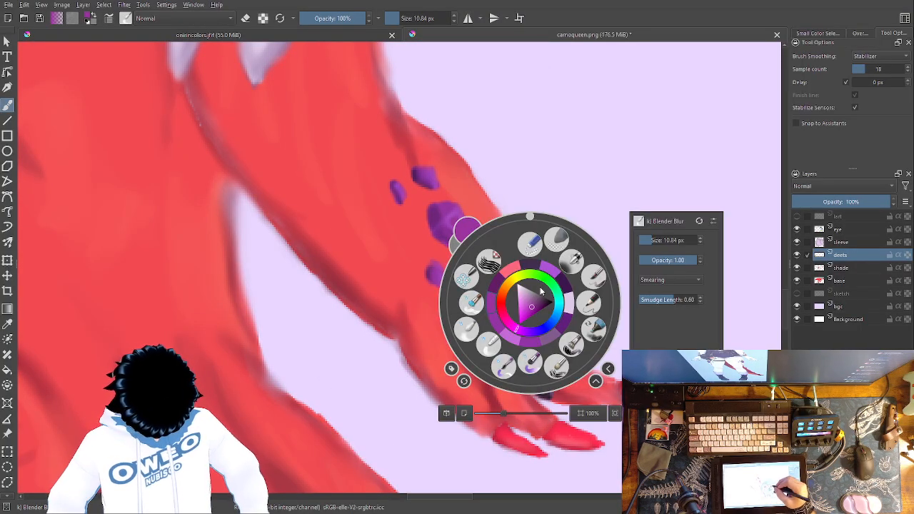
drag(654, 238, 649, 236)
click(642, 163)
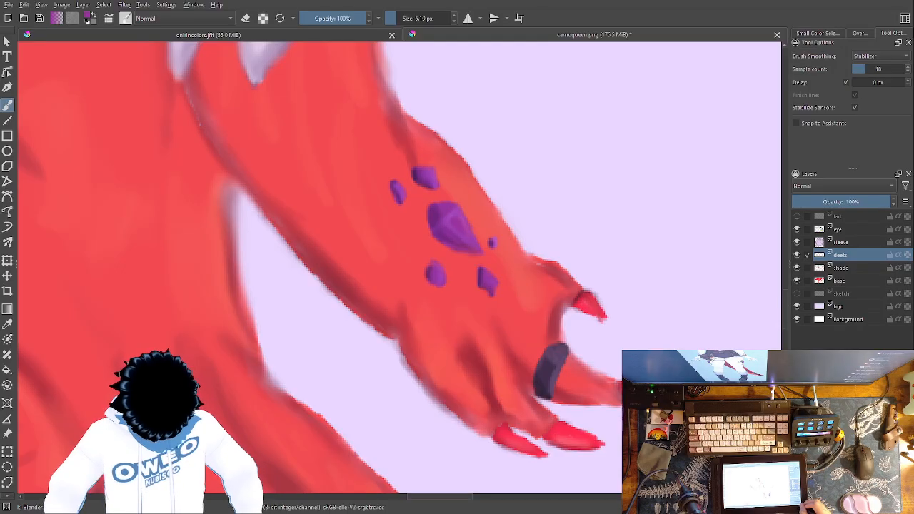
View more of the dinosaur and save the painting.
key(minus)
key(minus)
key(minus)
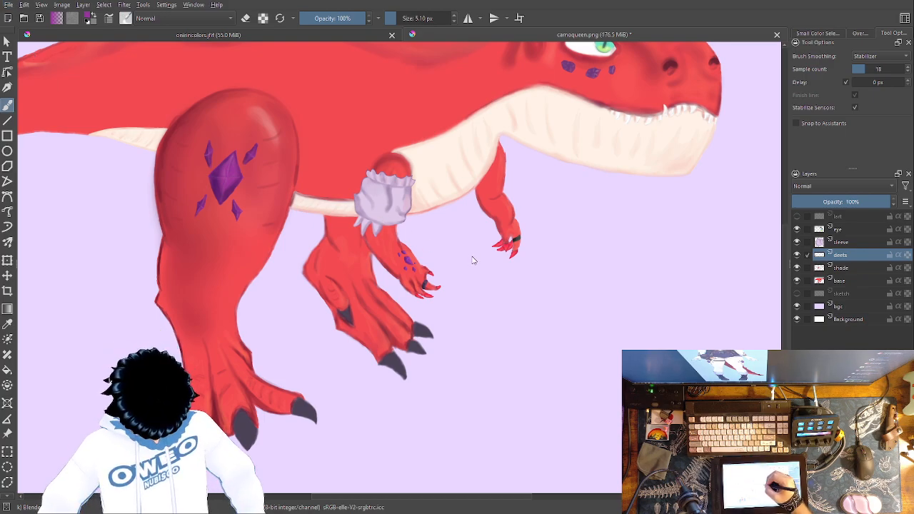
key(ctrl+s)
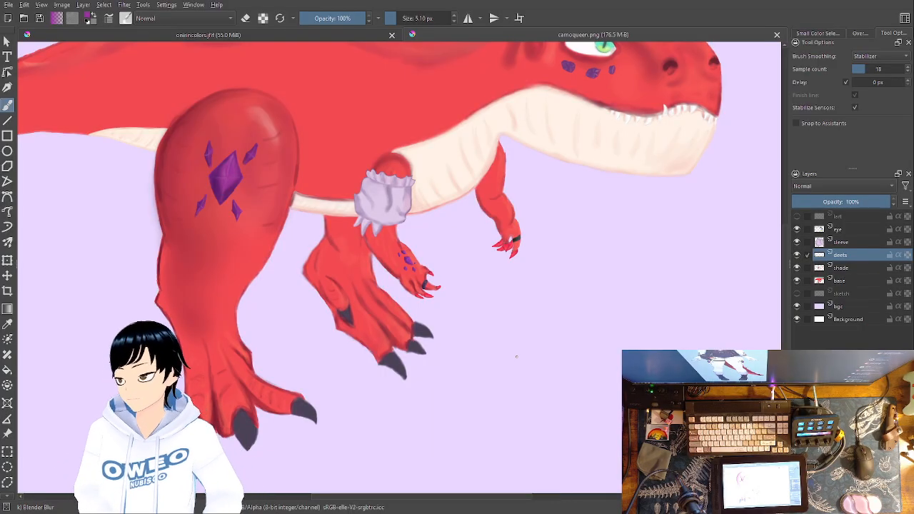
Activate the shade layer and sample the dark purple of the boot's toe in the character reference.
click(847, 270)
drag(533, 390, 573, 250)
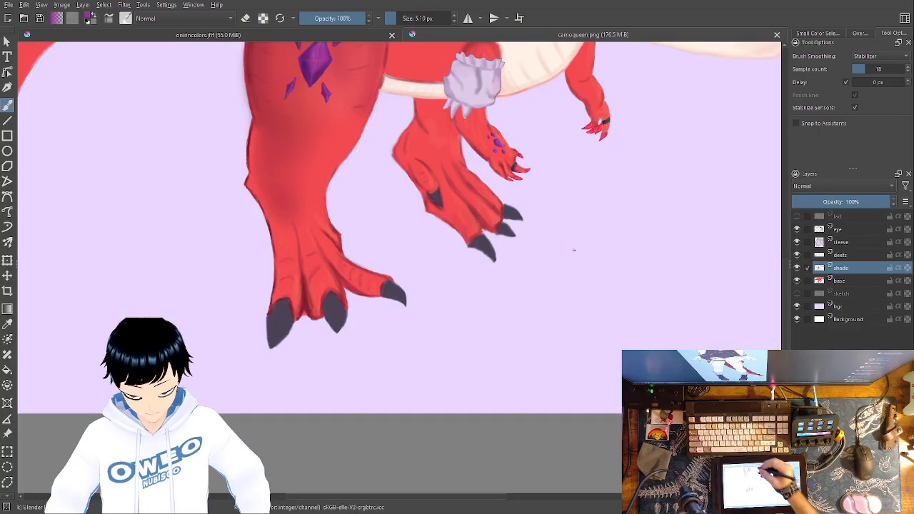
key(ctrl+Tab)
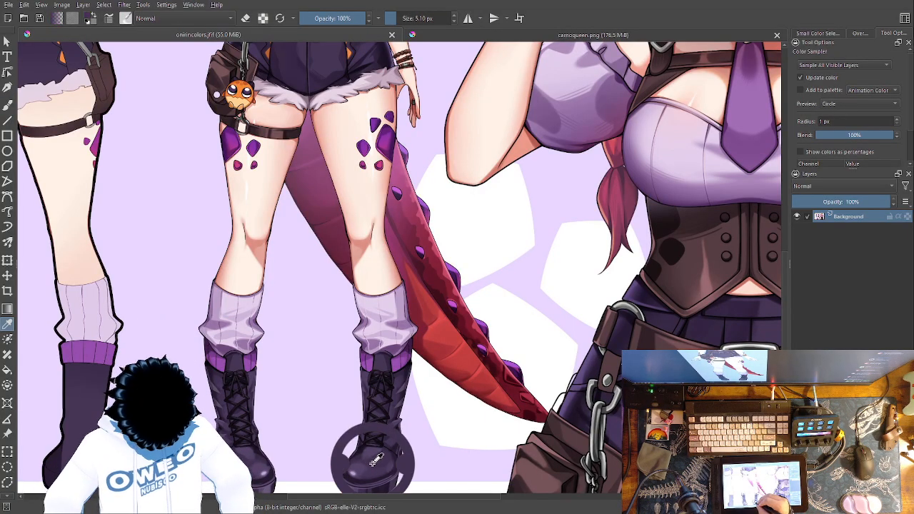
key(ctrl+Tab)
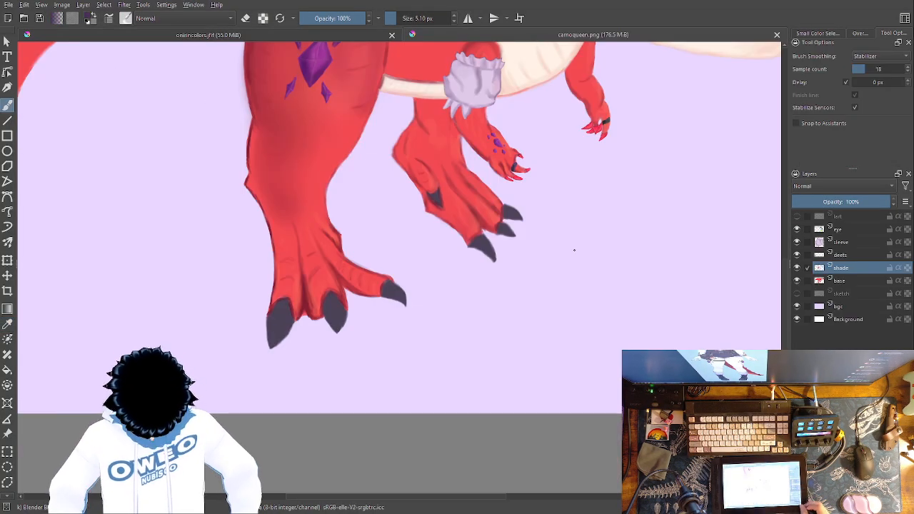
Switch to the Wet Paint Details brush at 19.79 px and 52% opacity and begin shading the near foot's front claw.
key(ctrl+plus)
key(ctrl+plus)
key(ctrl+plus)
key(ctrl+plus)
key(ctrl+plus)
key(ctrl+minus)
key(ctrl+minus)
right_click(577, 285)
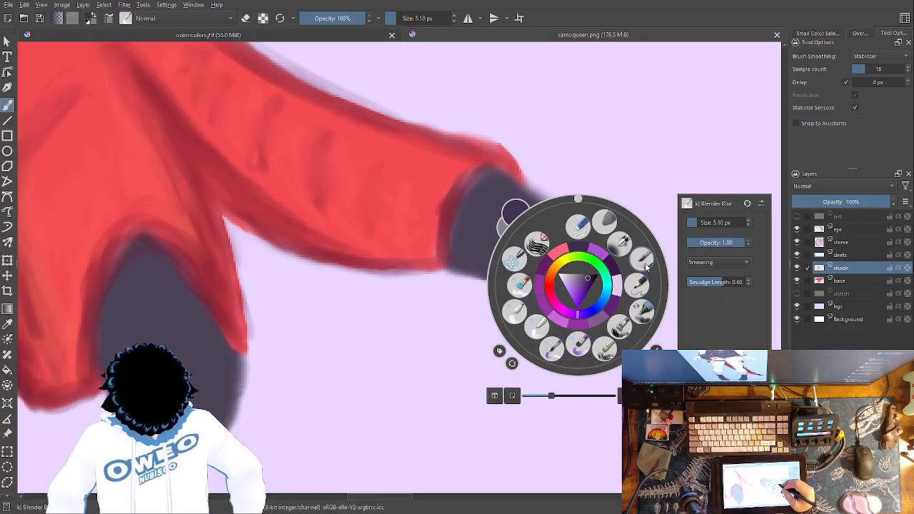
click(632, 285)
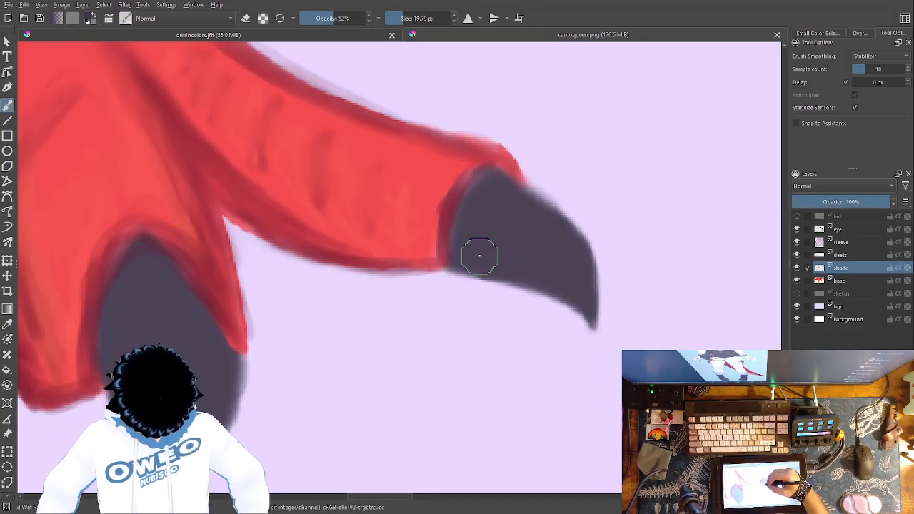
drag(468, 260, 469, 255)
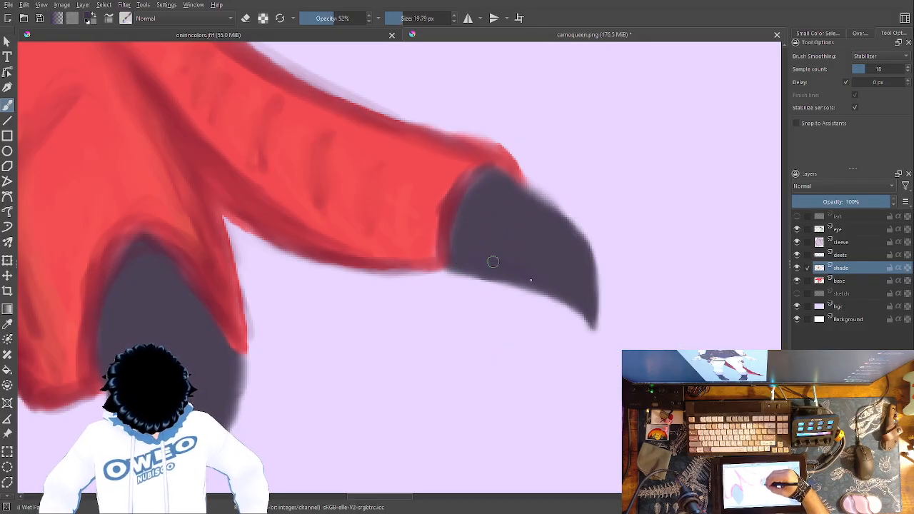
Paint a dark purple shadow along the front claw's lower edge from its base to the tip.
right_click(557, 262)
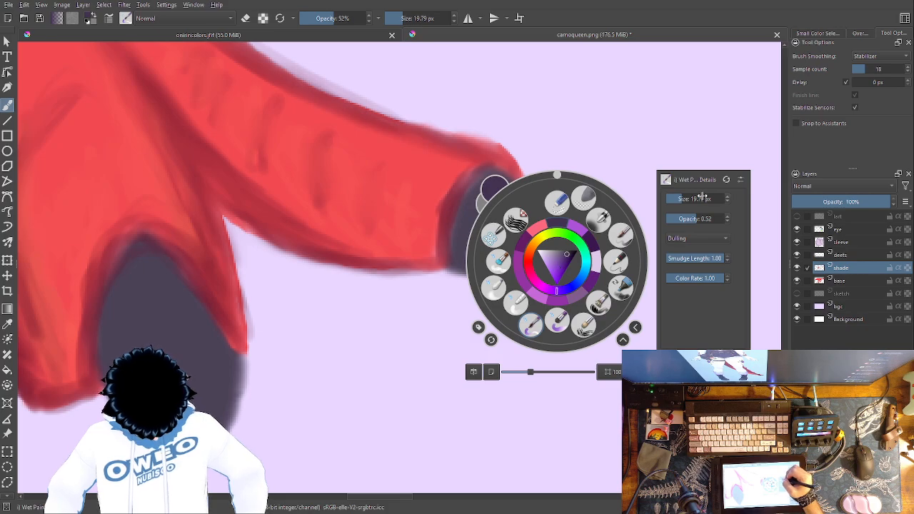
click(647, 198)
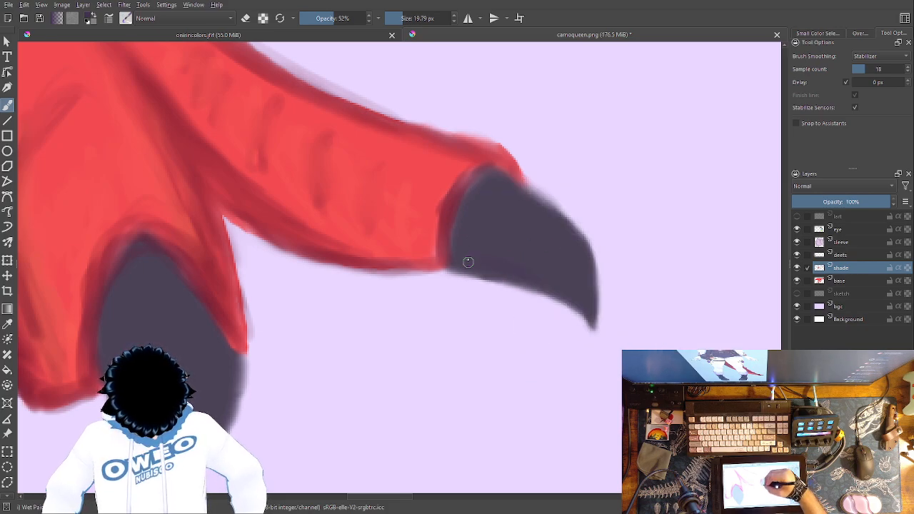
mouse_move(490, 262)
mouse_down()
mouse_move(558, 304)
mouse_move(577, 286)
mouse_up()
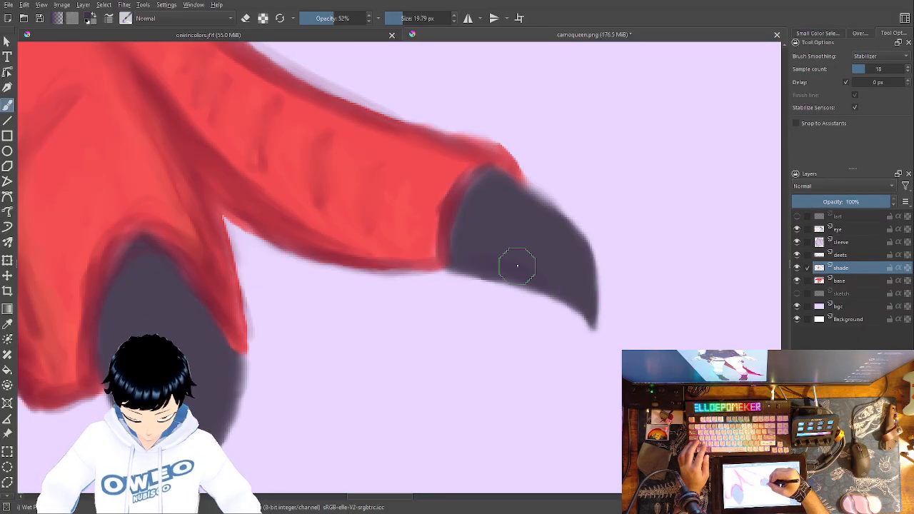
mouse_move(545, 271)
mouse_down()
mouse_move(583, 310)
mouse_move(580, 284)
mouse_move(586, 307)
mouse_up()
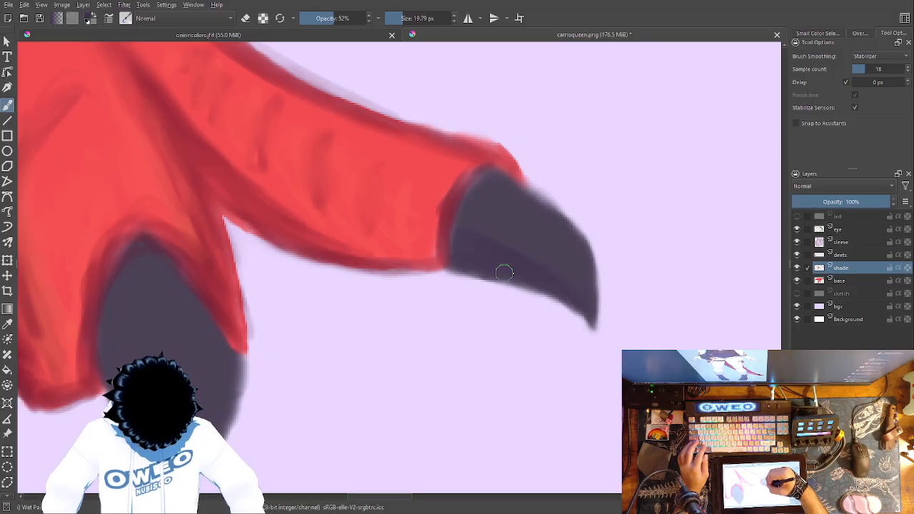
Shade the edges of the near foot's other two claws and the base of its front claw with dark purple.
drag(514, 216, 666, 126)
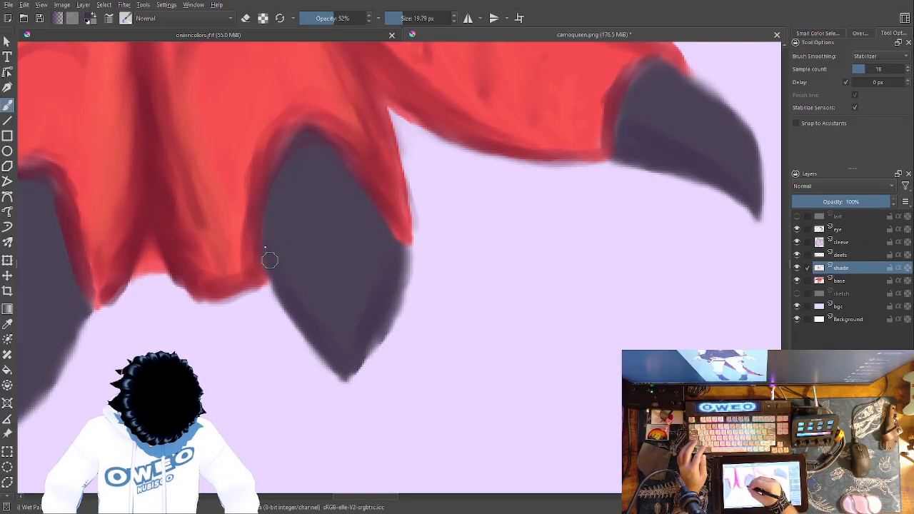
mouse_move(387, 245)
mouse_down()
mouse_move(502, 253)
mouse_move(739, 211)
mouse_up()
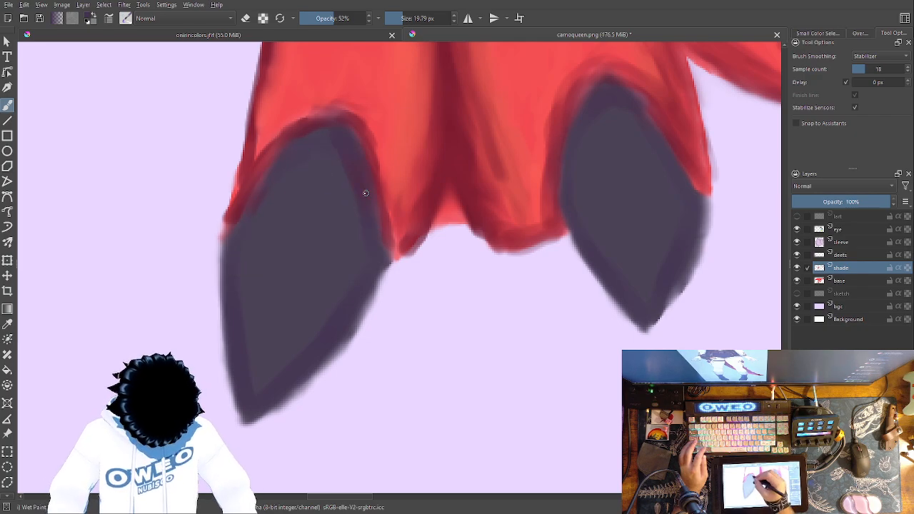
mouse_move(250, 231)
mouse_down()
mouse_move(138, 322)
mouse_move(333, 418)
mouse_move(551, 273)
mouse_move(490, 333)
mouse_up()
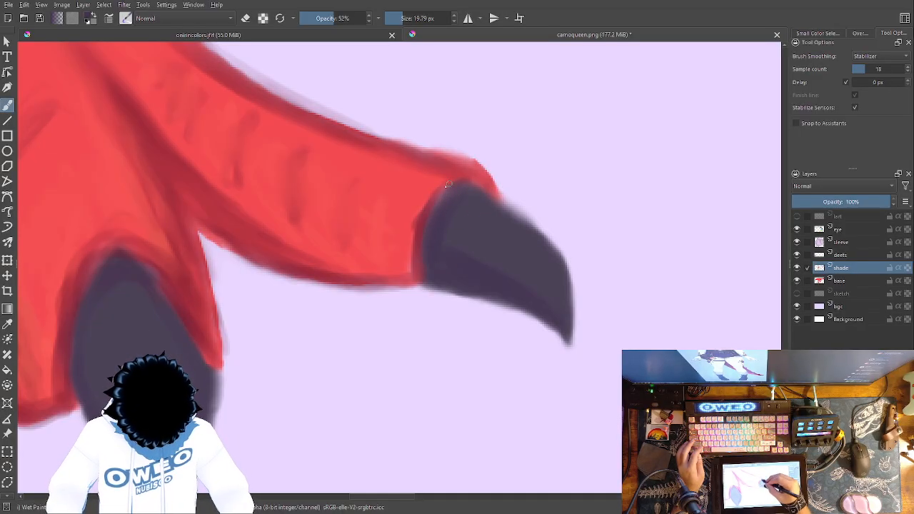
Shade the bases and lower edges of the far foot's three front claws with dark purple.
mouse_move(435, 265)
mouse_down()
mouse_move(245, 306)
mouse_move(257, 326)
mouse_move(468, 389)
mouse_up()
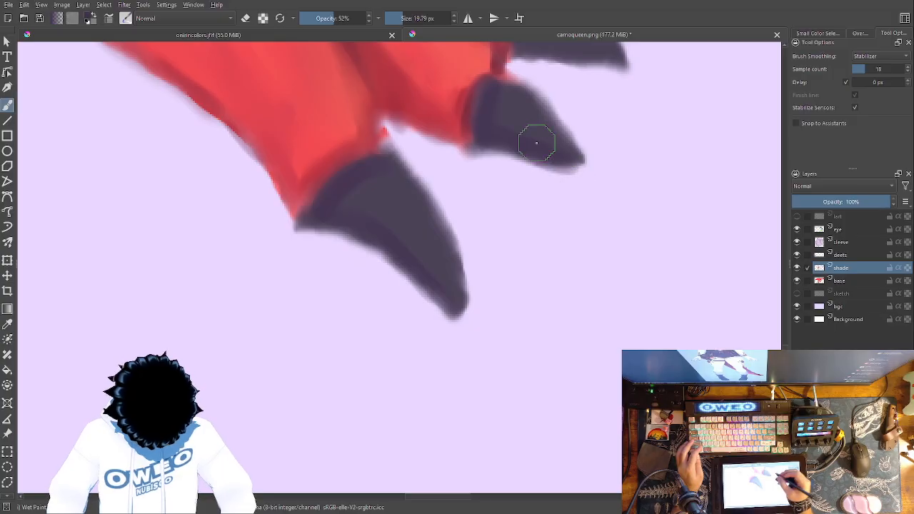
scroll(536, 142, down, 3)
scroll(457, 178, up, 3)
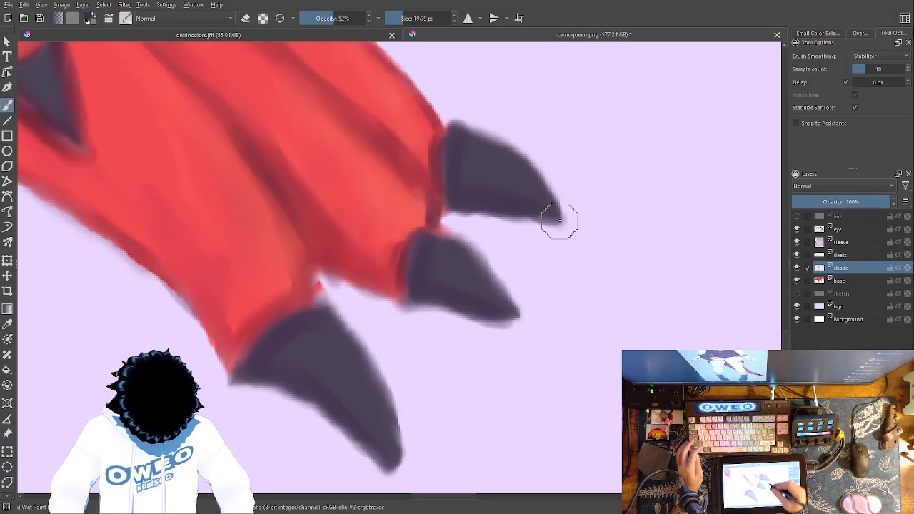
drag(559, 220, 691, 346)
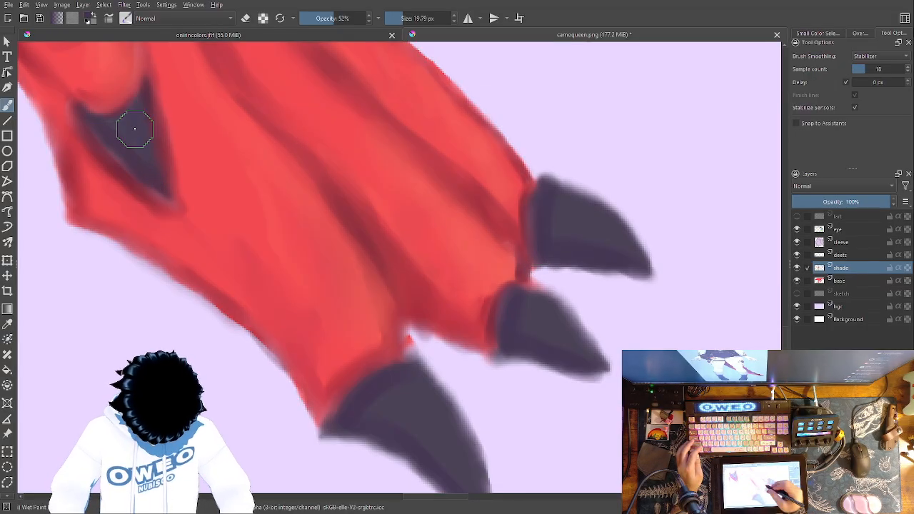
Sample a darker boot shade in the reference and deepen the shadows at the bases of the far foot's claws.
key(ctrl+Tab)
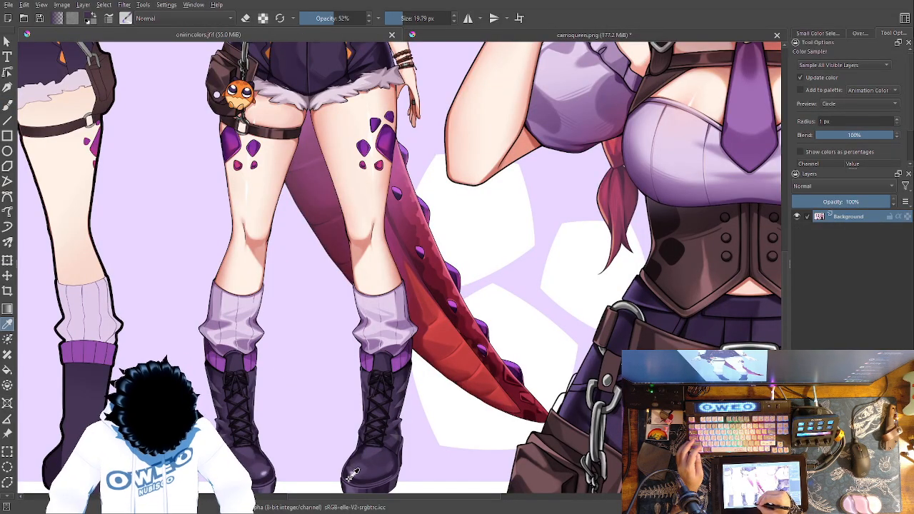
key(ctrl+Tab)
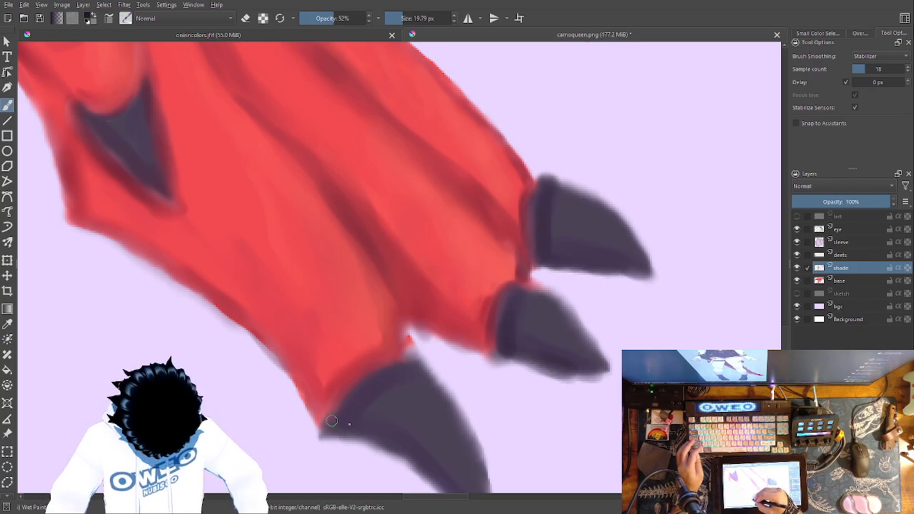
drag(408, 380, 727, 142)
Deepen the edge shadows on the near foot's claws and add short dark marks on their surfaces.
drag(464, 290, 754, 155)
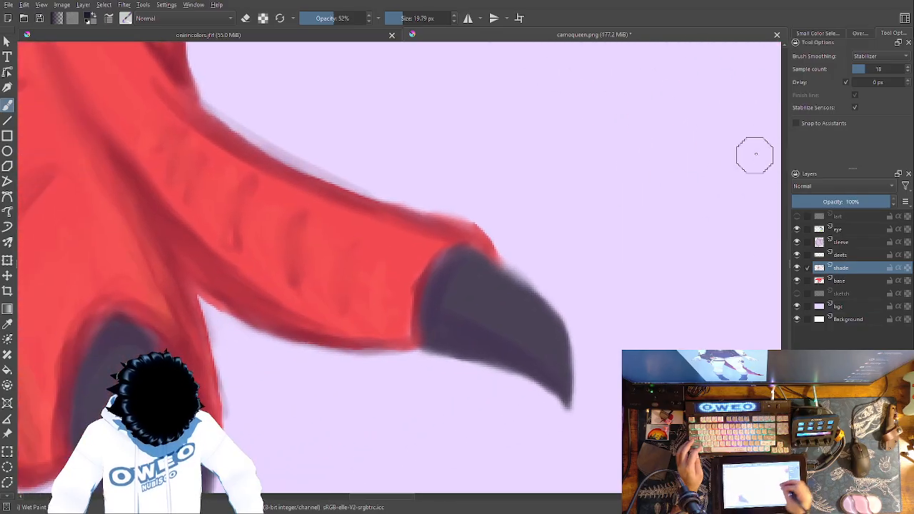
drag(530, 311, 543, 322)
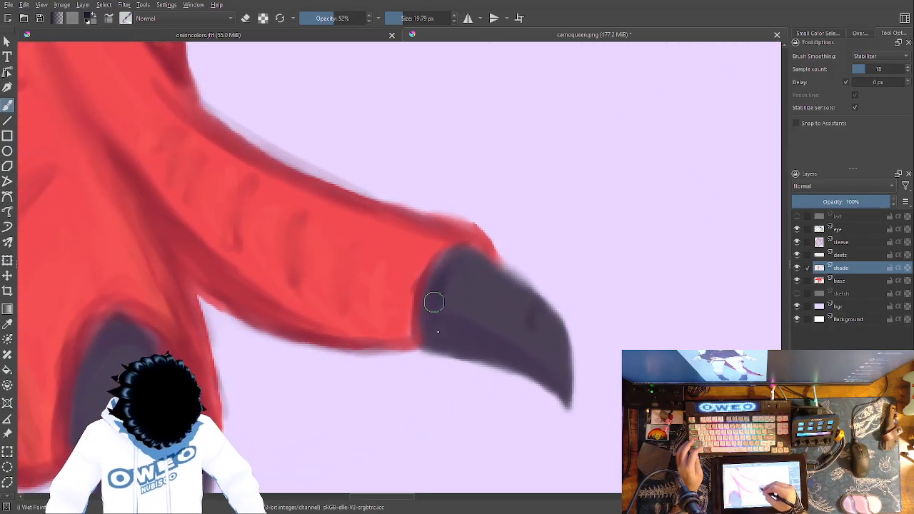
drag(277, 278, 376, 161)
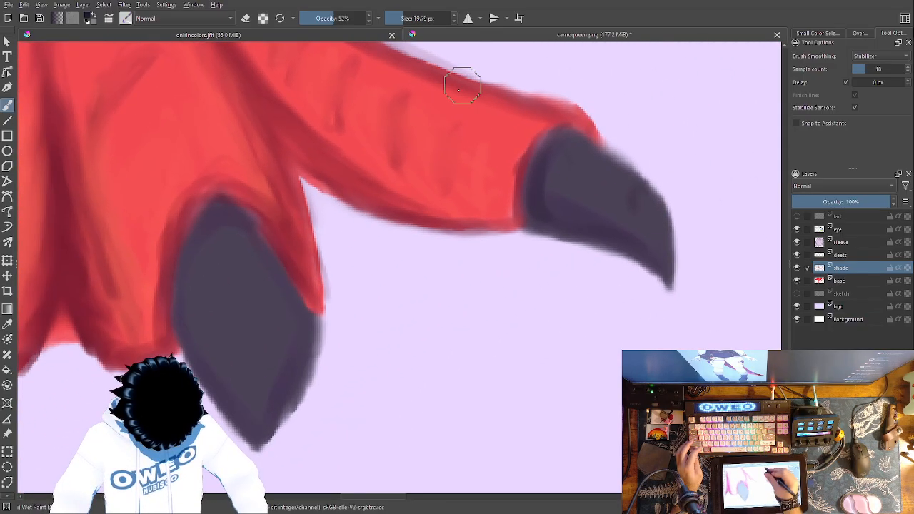
mouse_move(304, 328)
mouse_down()
mouse_move(286, 406)
mouse_move(257, 434)
mouse_up()
mouse_move(186, 320)
mouse_down()
mouse_move(235, 251)
mouse_move(357, 251)
mouse_up()
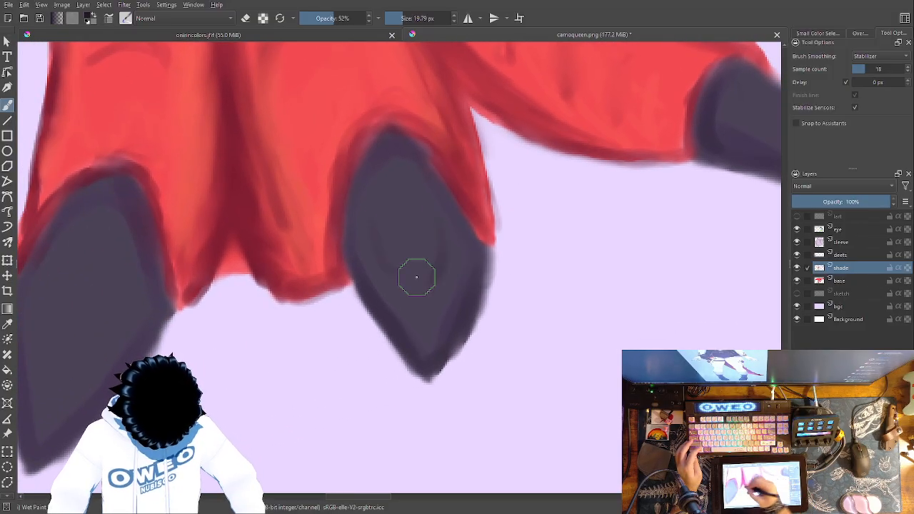
drag(409, 212, 666, 116)
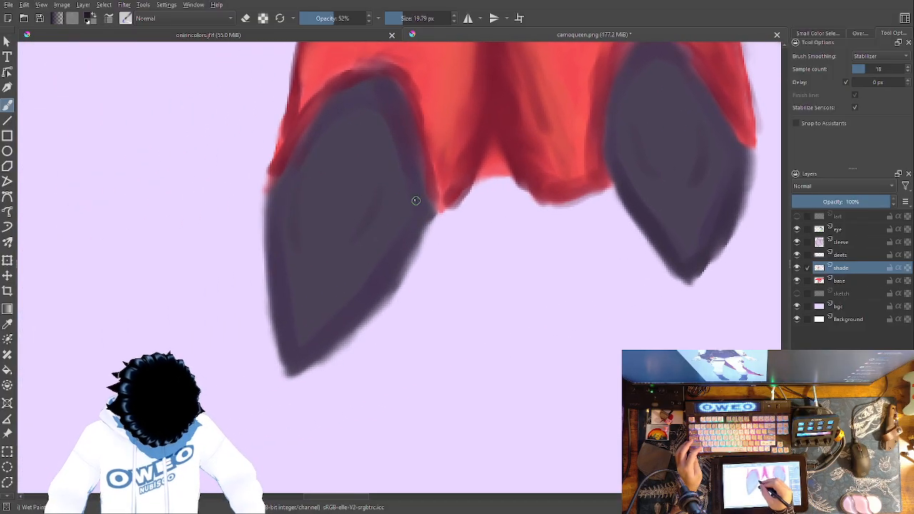
Sample the bright purple of the boot cuff in the character reference as the claws' accent colour.
mouse_move(270, 194)
mouse_down()
mouse_move(434, 379)
mouse_move(267, 375)
mouse_move(444, 289)
mouse_up()
mouse_move(708, 179)
mouse_down()
mouse_move(487, 305)
mouse_move(307, 390)
mouse_up()
mouse_move(570, 349)
mouse_down()
mouse_move(544, 339)
mouse_move(426, 416)
mouse_up()
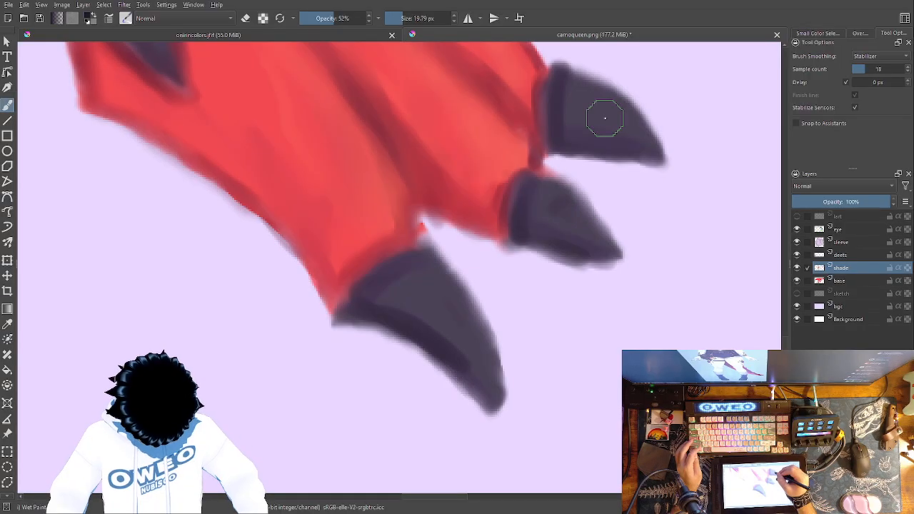
click(299, 32)
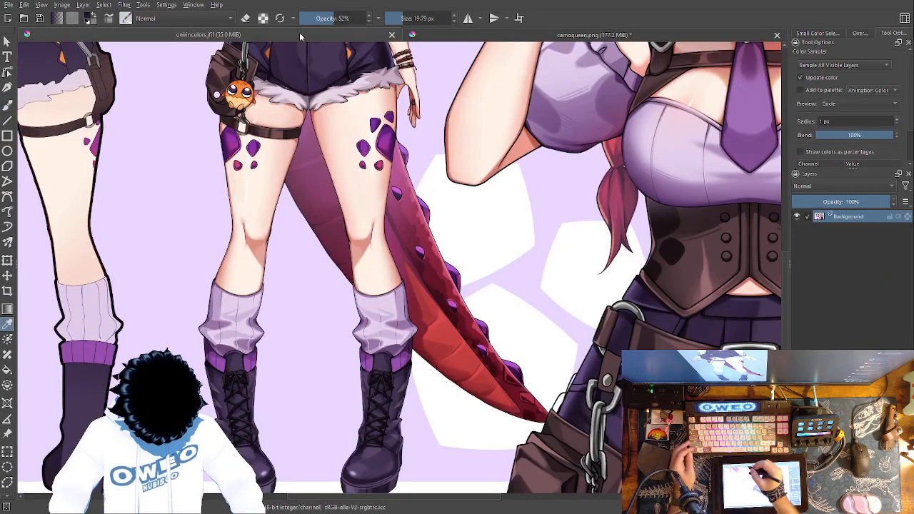
ctrl+click(378, 447)
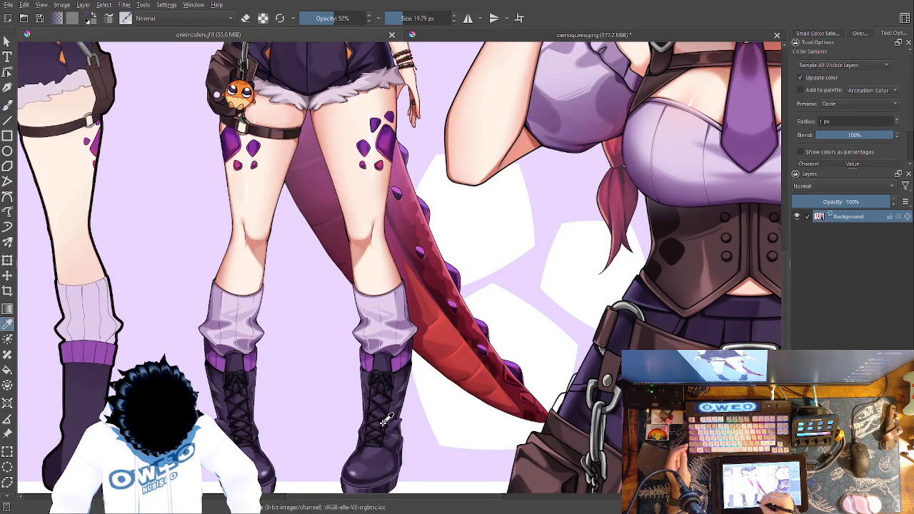
click(578, 36)
click(373, 35)
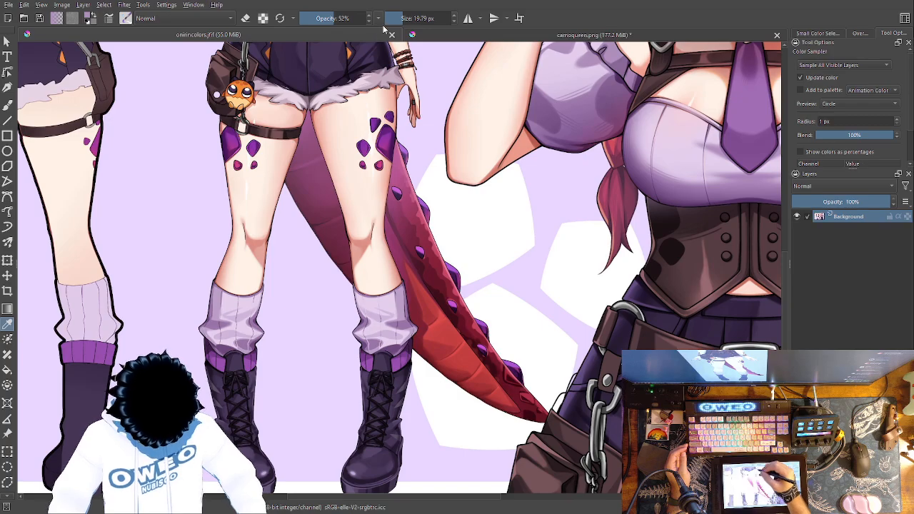
click(401, 359)
click(587, 35)
key(b)
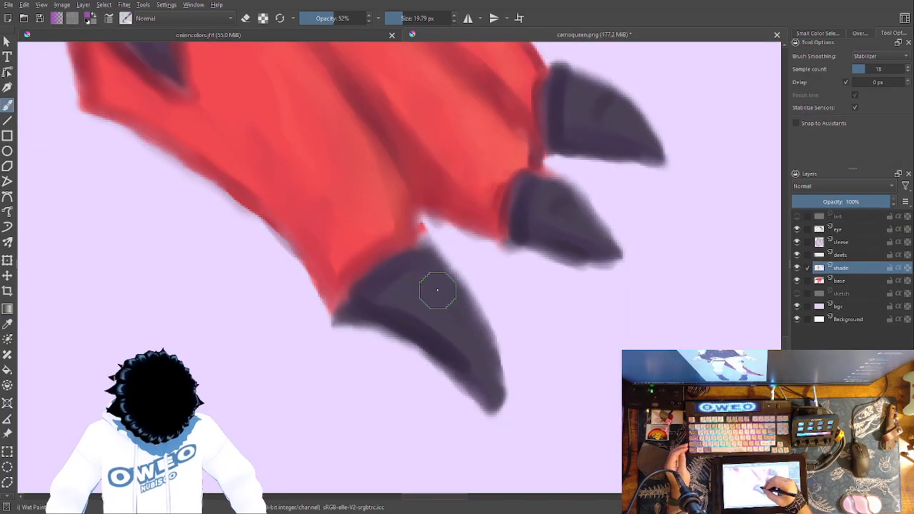
click(377, 41)
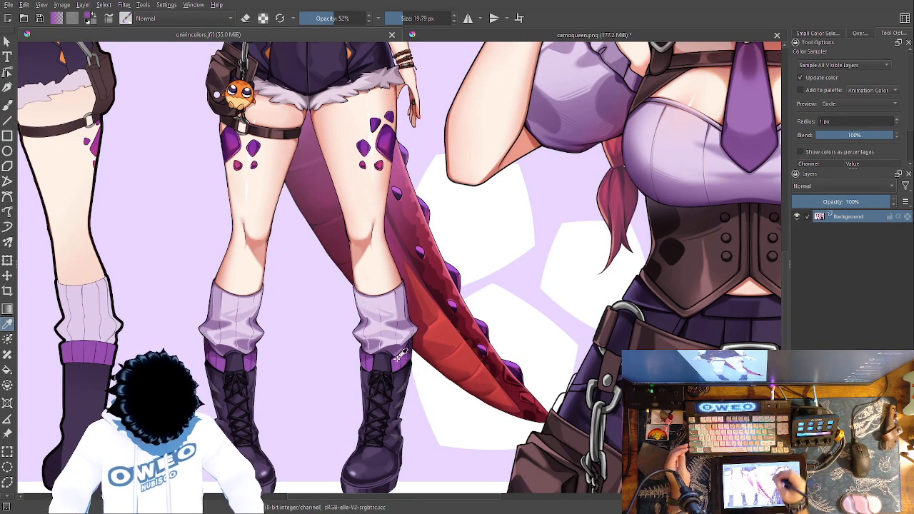
click(602, 36)
Paint thin purple accent strokes on the surfaces of the far foot's three front claws.
drag(405, 288, 412, 302)
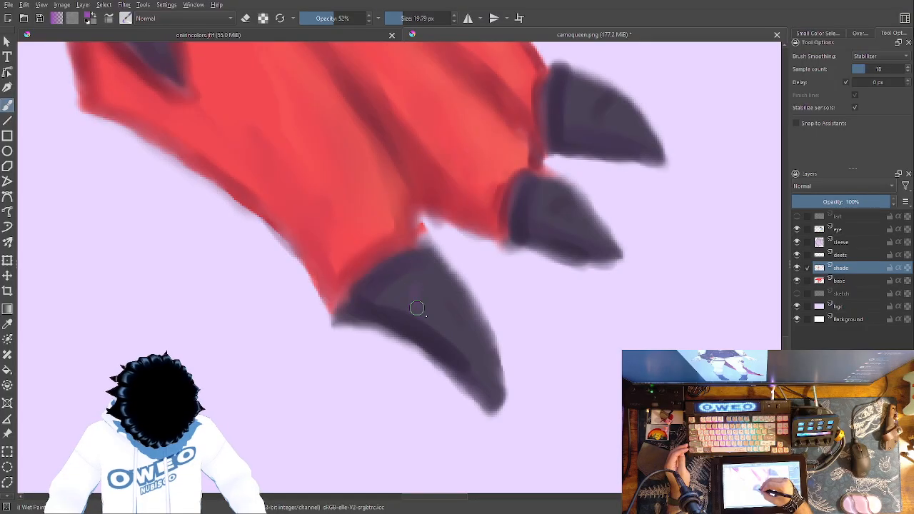
drag(544, 199, 571, 231)
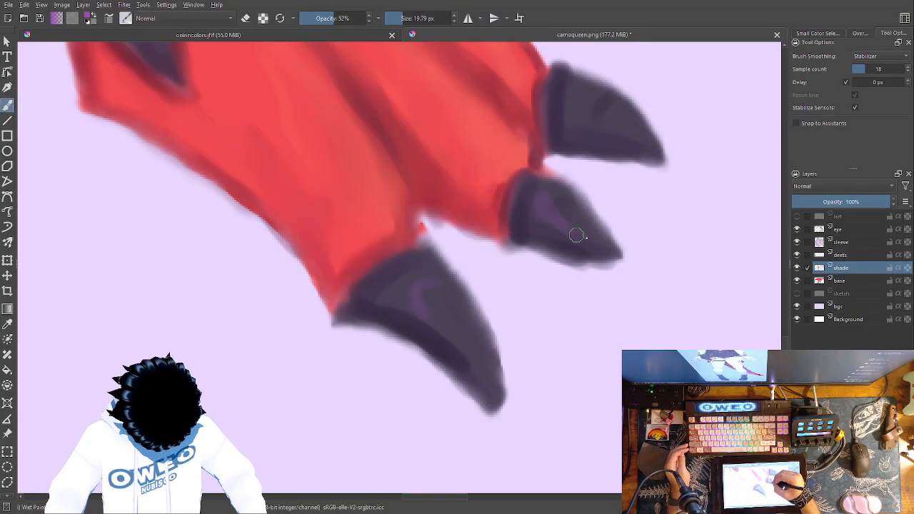
mouse_move(592, 89)
mouse_down()
mouse_move(587, 124)
mouse_move(634, 141)
mouse_up()
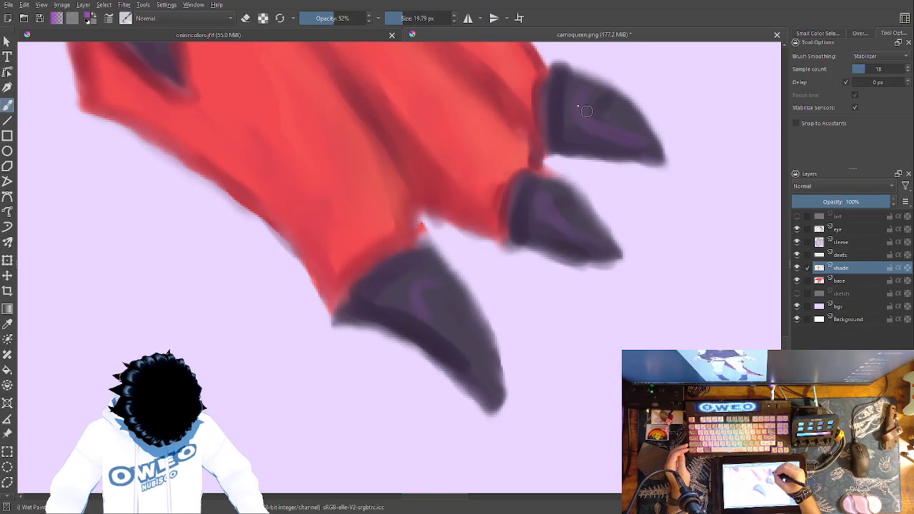
Paint purple accent strokes along the near foot's three claws.
mouse_move(592, 78)
mouse_down()
mouse_move(755, 204)
mouse_move(743, 218)
mouse_move(470, 265)
mouse_up()
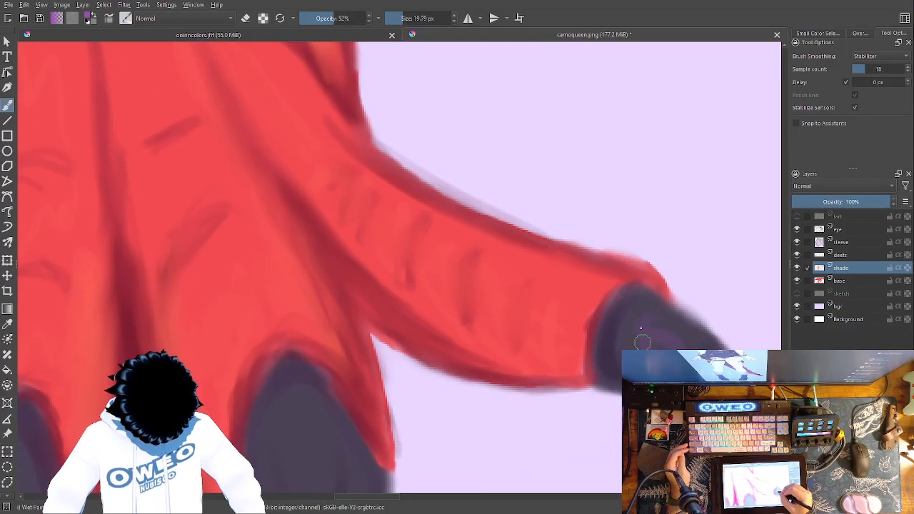
mouse_move(674, 279)
mouse_down()
mouse_move(702, 93)
mouse_move(541, 224)
mouse_up()
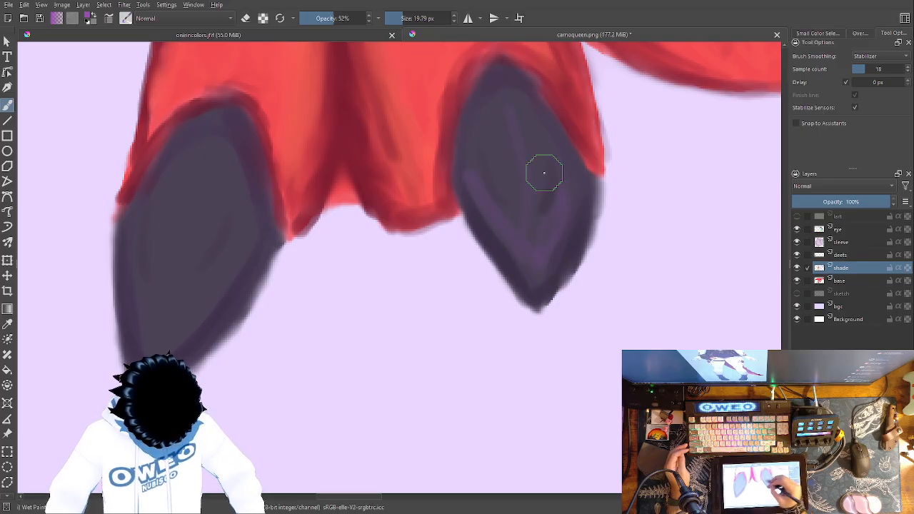
mouse_move(239, 235)
mouse_down()
mouse_move(189, 312)
mouse_move(209, 287)
mouse_move(182, 317)
mouse_move(157, 319)
mouse_up()
drag(174, 214, 146, 325)
Set the Blender Blur brush to 16.41 px and soften the purple strokes on the near foot's claws.
right_click(288, 355)
click(219, 353)
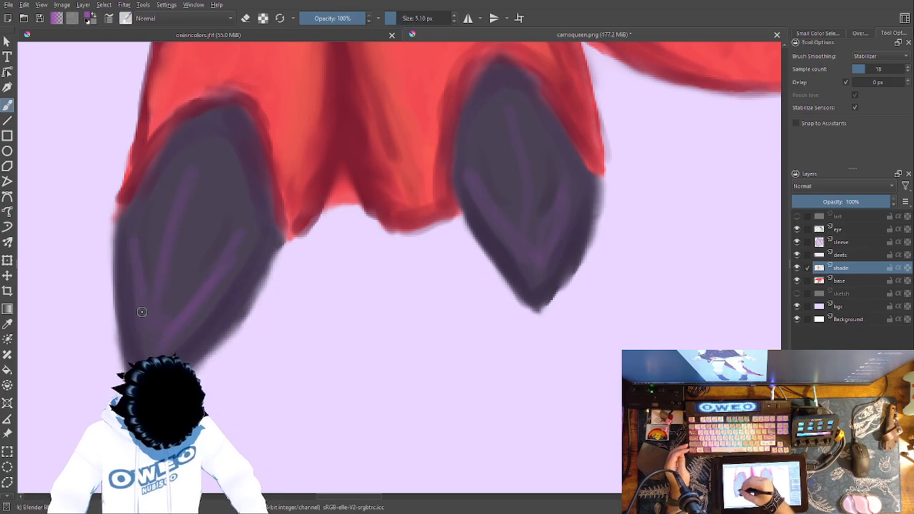
right_click(347, 181)
click(457, 125)
drag(456, 125, 453, 125)
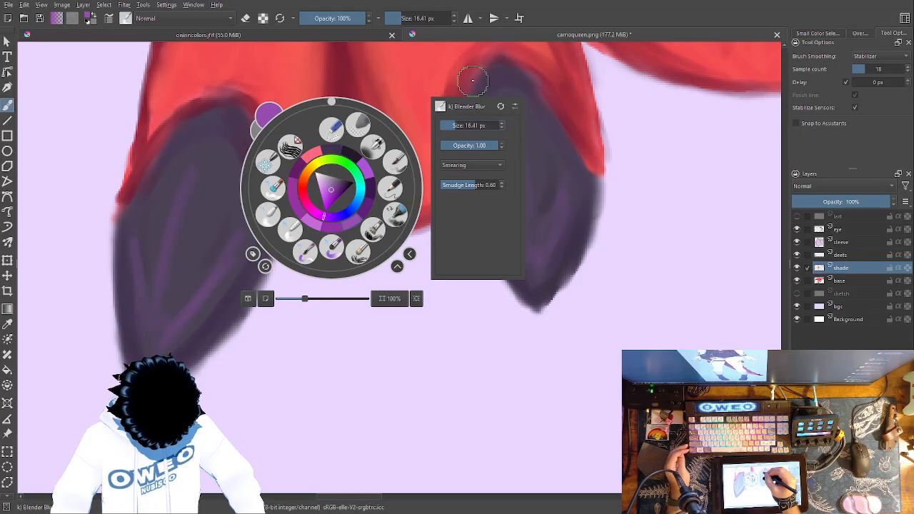
click(454, 91)
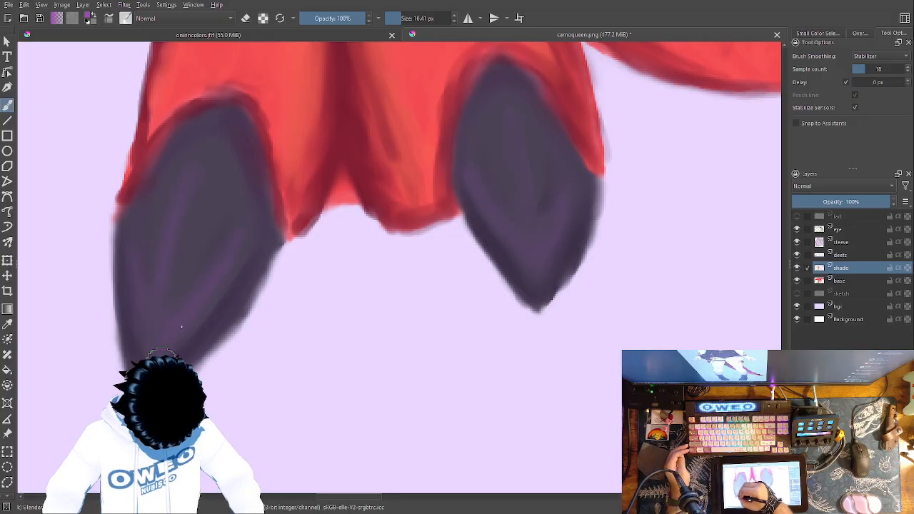
mouse_move(493, 228)
mouse_down()
mouse_move(104, 353)
mouse_move(79, 382)
mouse_up()
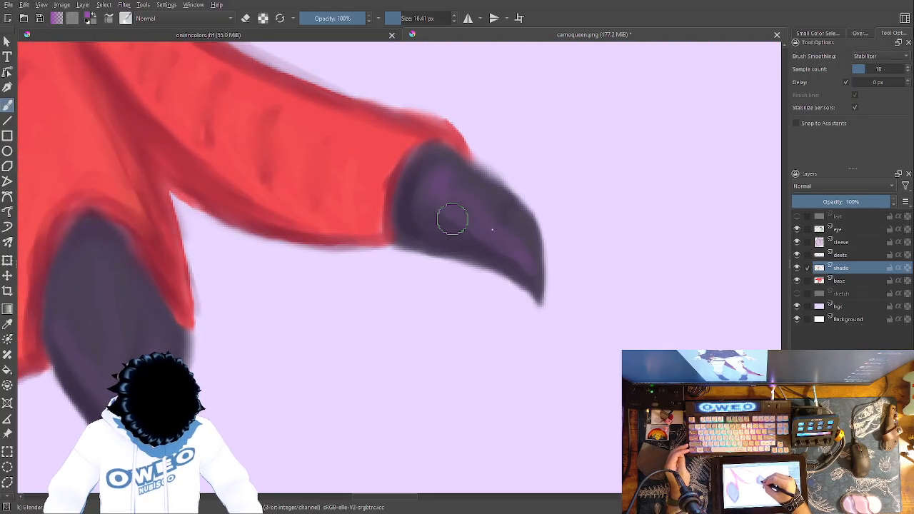
Blend the purple strokes into the dark shading on the far foot's three front claws.
mouse_move(442, 224)
mouse_down()
mouse_move(255, 336)
mouse_move(290, 369)
mouse_move(434, 376)
mouse_move(420, 463)
mouse_up()
mouse_move(367, 216)
mouse_down()
mouse_move(300, 188)
mouse_move(408, 286)
mouse_move(323, 171)
mouse_up()
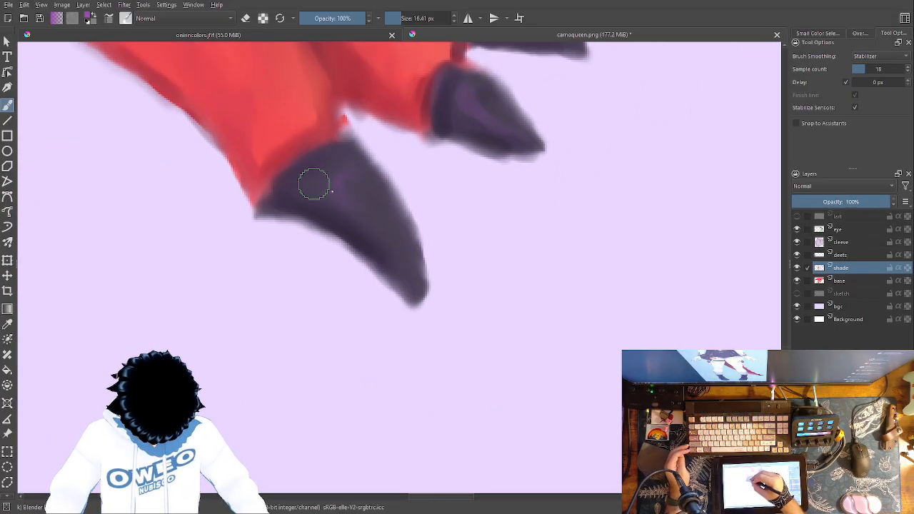
drag(417, 362, 346, 476)
mouse_move(370, 220)
mouse_down()
mouse_move(380, 194)
mouse_move(403, 202)
mouse_move(398, 212)
mouse_move(435, 238)
mouse_move(430, 243)
mouse_move(360, 226)
mouse_move(445, 249)
mouse_up()
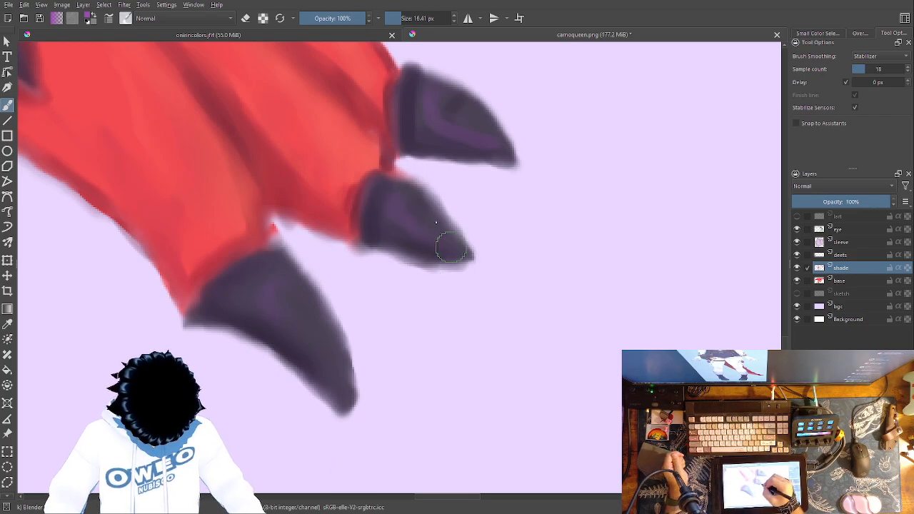
mouse_move(419, 112)
mouse_down()
mouse_move(425, 74)
mouse_move(507, 131)
mouse_move(463, 122)
mouse_move(463, 130)
mouse_move(473, 126)
mouse_move(430, 129)
mouse_move(437, 96)
mouse_up()
Review the shaded foot claws against the whole dinosaur painting.
key(minus)
key(minus)
key(minus)
key(minus)
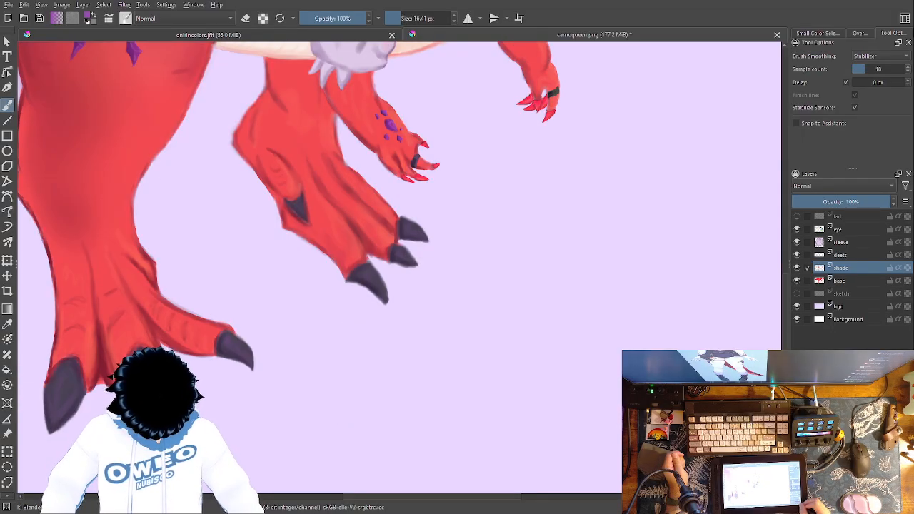
key(minus)
key(minus)
key(minus)
key(minus)
drag(572, 320, 606, 357)
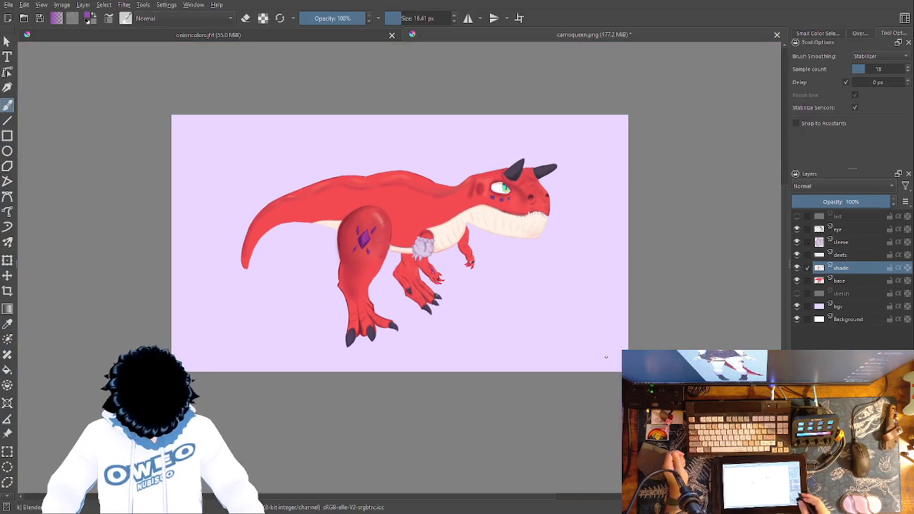
Paint purple onto the far foot's back claw with the wet paint brush and soften it with Blender Blur.
key(plus)
key(plus)
key(plus)
key(plus)
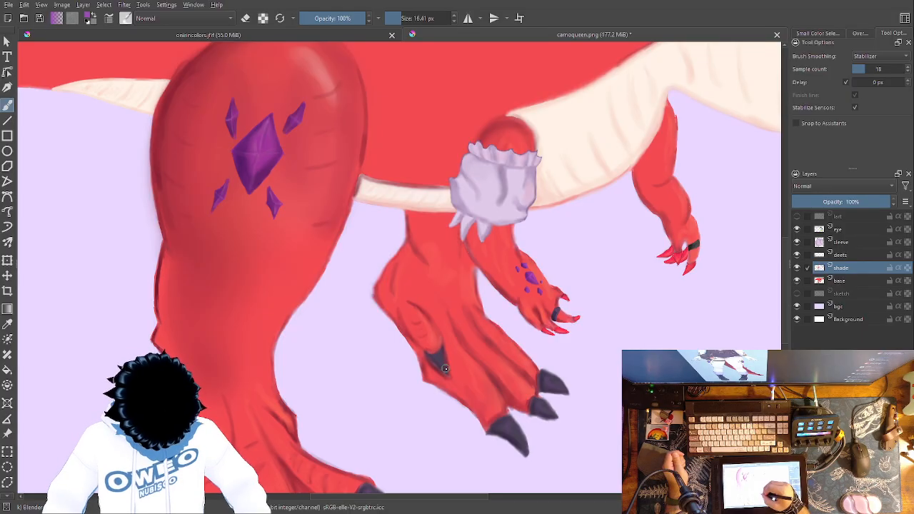
right_click(472, 348)
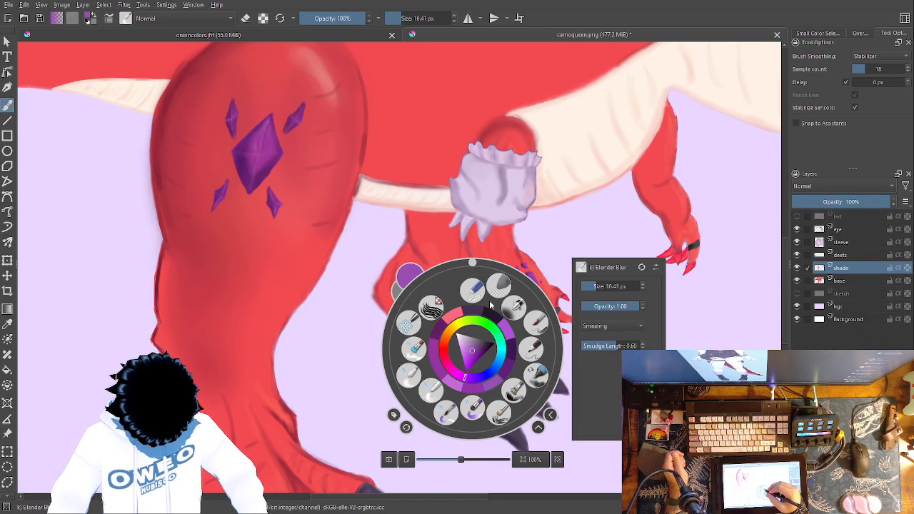
click(446, 412)
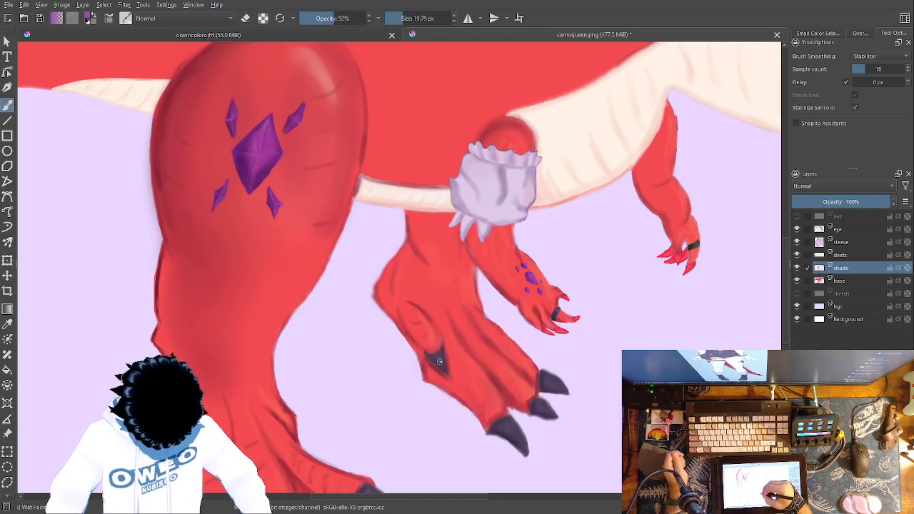
right_click(447, 351)
click(389, 379)
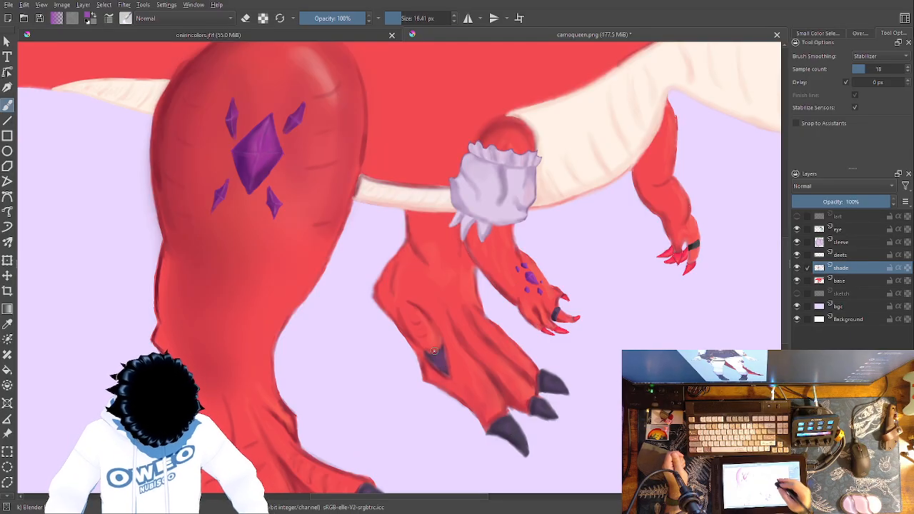
Check the complete dinosaur and save the painting.
key(minus)
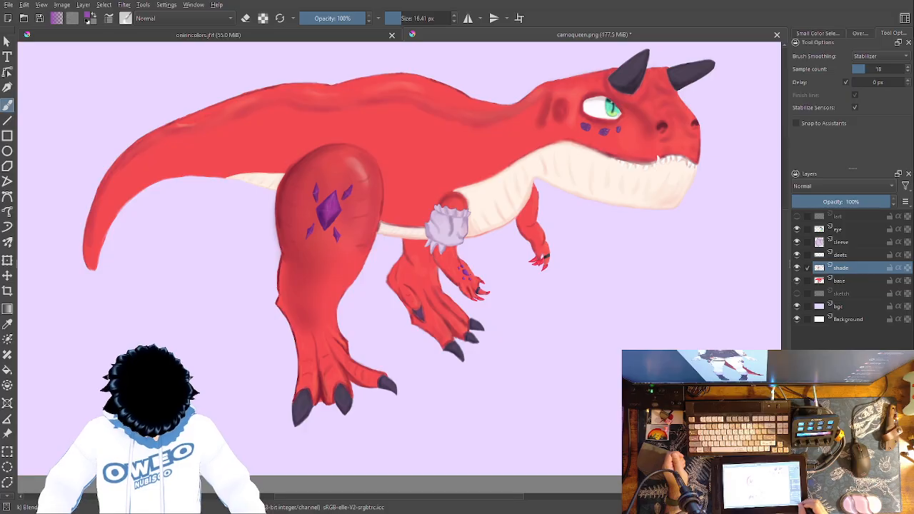
key(minus)
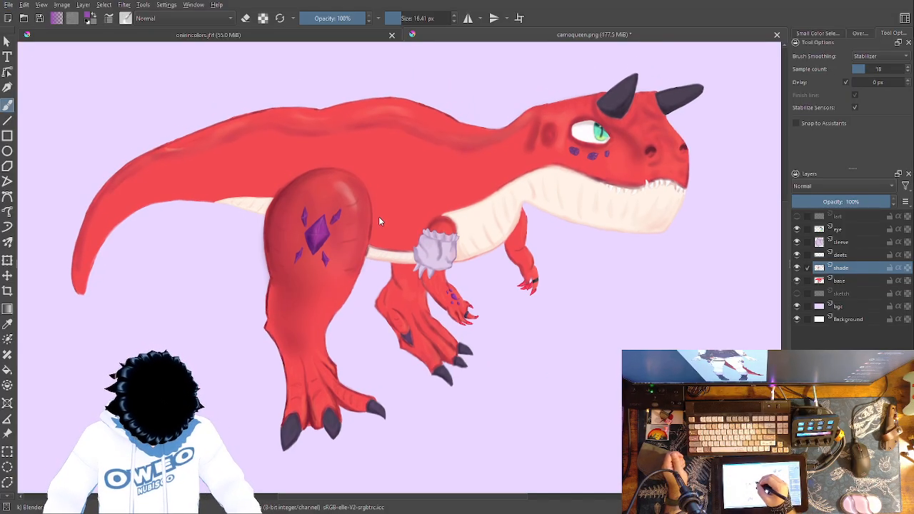
key(ctrl+s)
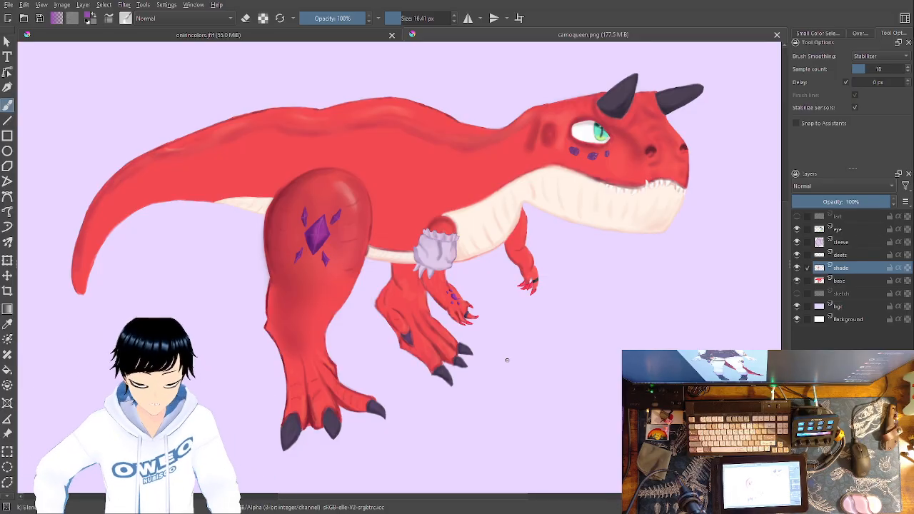
Examine the shading of the dark horn and the purple gem at its base in the character reference.
key(ctrl+Tab)
key(p)
scroll(450, 262, up, 2)
drag(450, 262, 197, 464)
drag(518, 182, 413, 396)
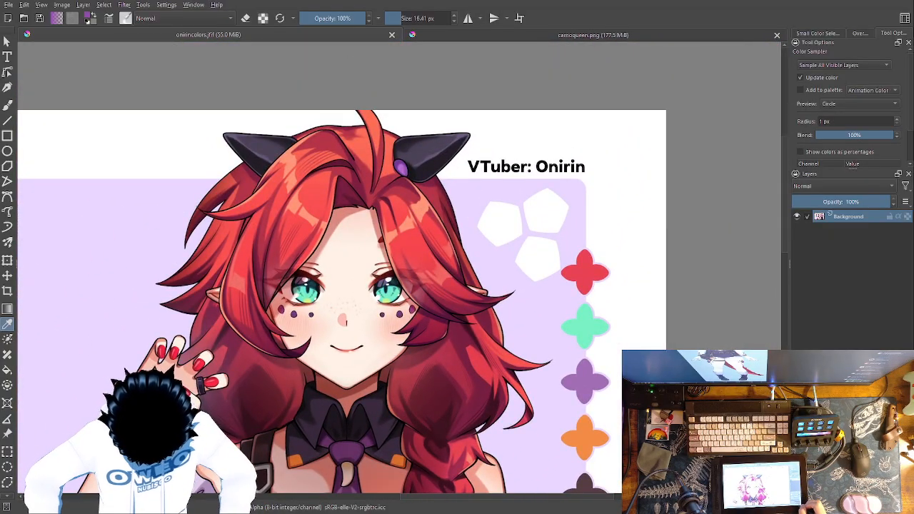
scroll(399, 259, up, 4)
drag(428, 47, 449, 98)
scroll(418, 372, up, 3)
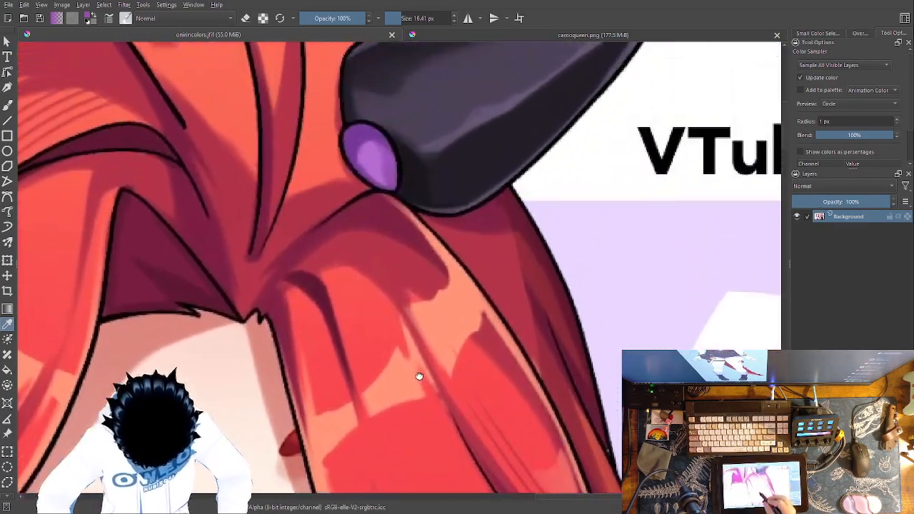
drag(417, 372, 447, 426)
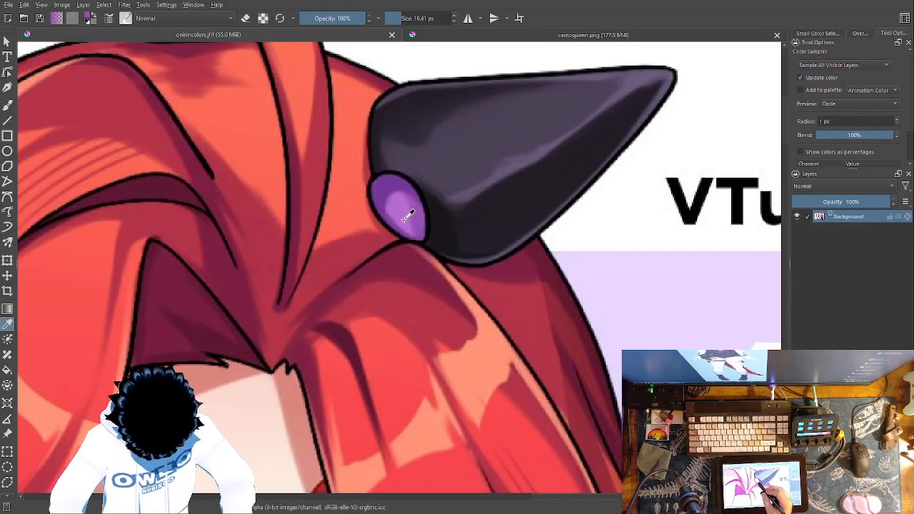
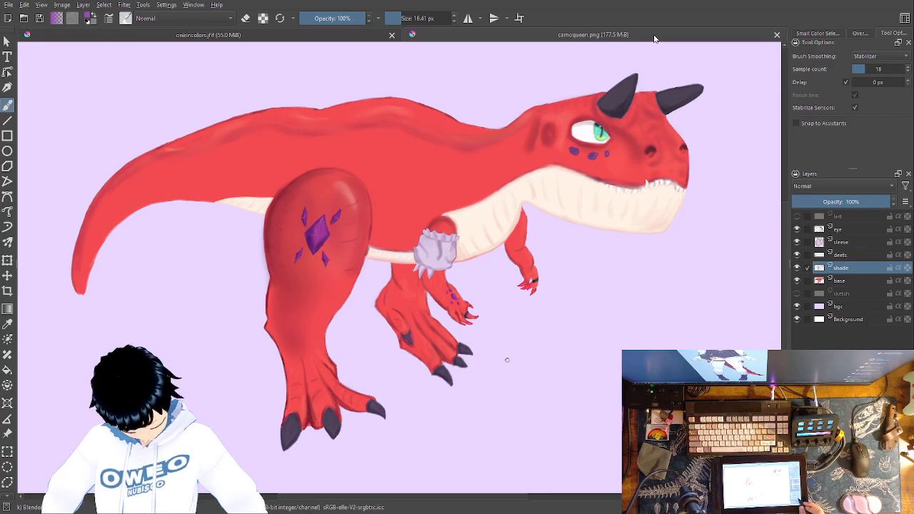
Examine the dinosaur's dark horns up close with the deets layer active.
key(plus)
drag(556, 365, 321, 464)
drag(500, 350, 361, 481)
drag(464, 343, 442, 372)
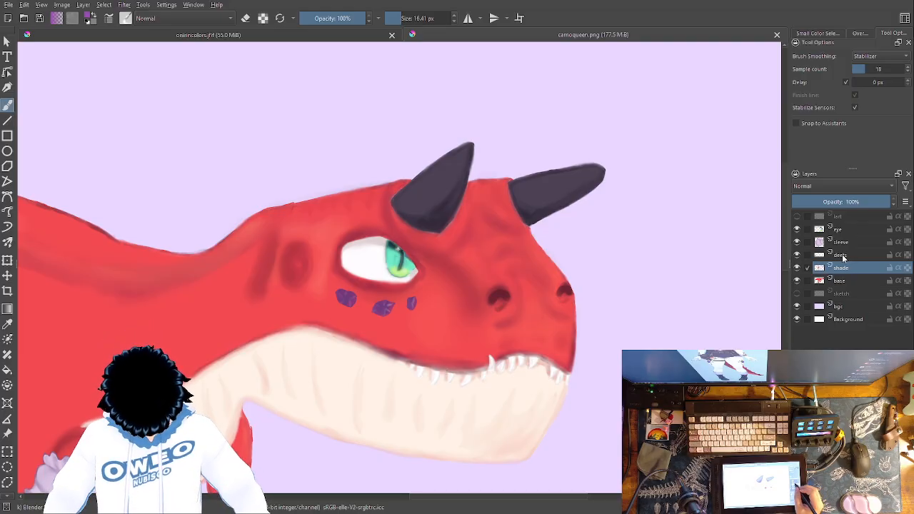
click(849, 255)
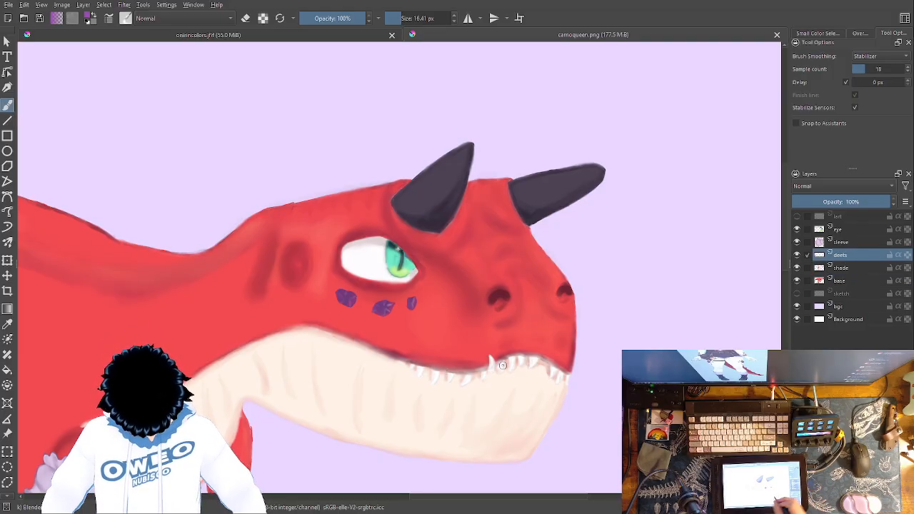
drag(506, 367, 418, 386)
scroll(399, 272, up, 3)
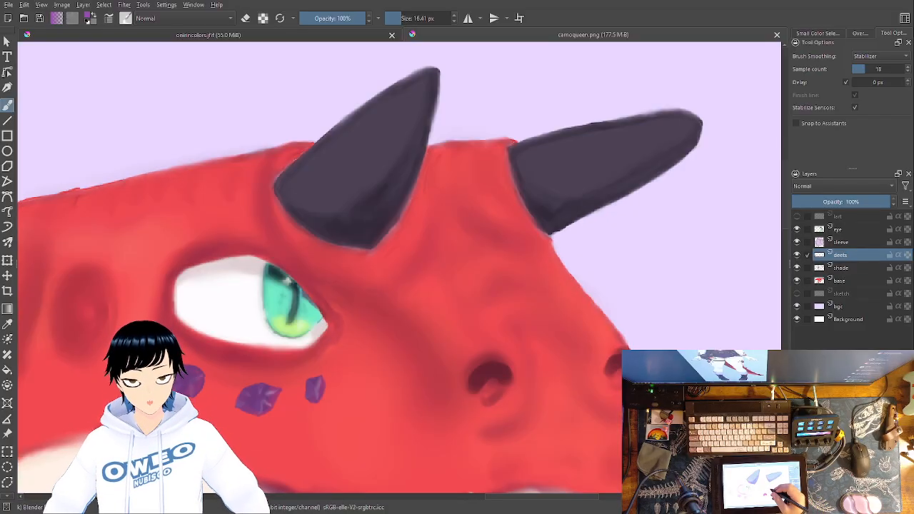
right_click(291, 203)
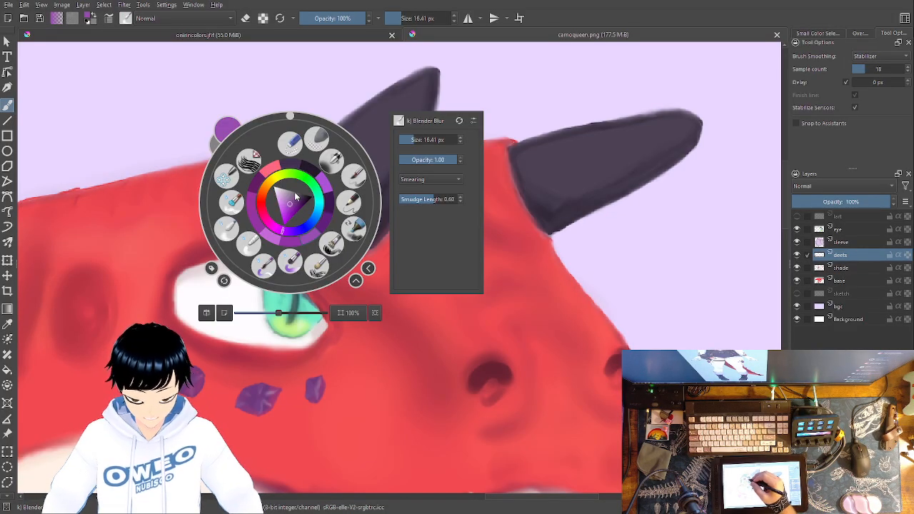
click(605, 100)
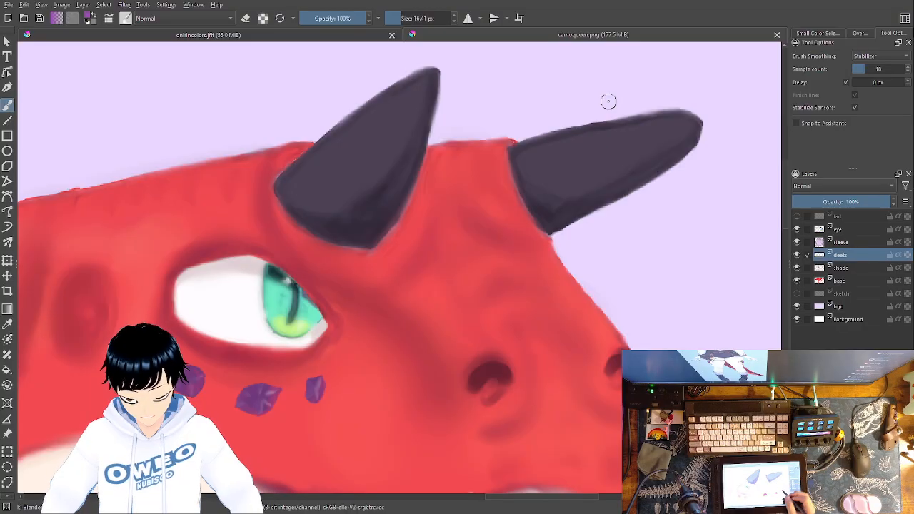
Examine the horns and puffed sleeves across the character views in the colour reference.
click(317, 37)
drag(409, 269, 688, 290)
drag(445, 328, 692, 336)
drag(316, 336, 598, 344)
drag(448, 369, 681, 379)
drag(406, 313, 640, 309)
drag(336, 282, 757, 253)
drag(293, 339, 713, 218)
mouse_move(249, 300)
mouse_down()
mouse_move(509, 250)
mouse_move(761, 322)
mouse_up()
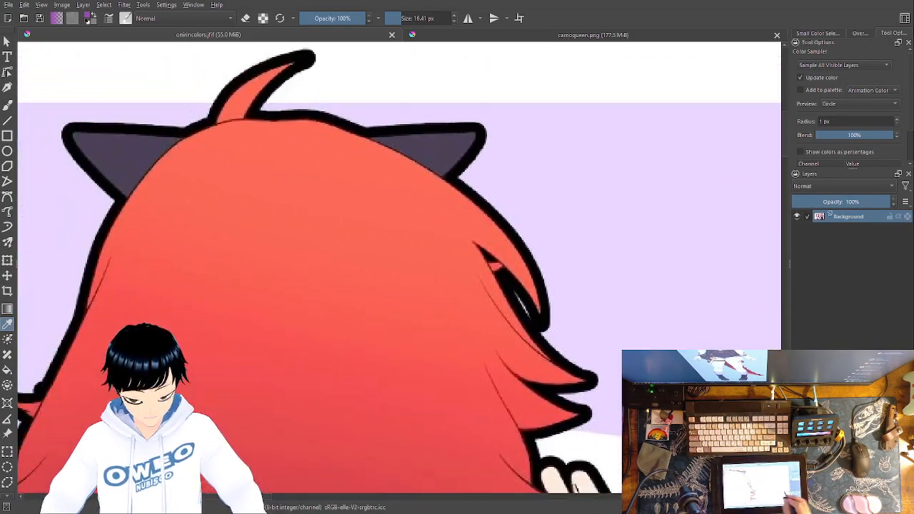
drag(571, 286, 208, 330)
drag(522, 329, 157, 318)
mouse_move(698, 335)
mouse_down()
mouse_move(623, 347)
mouse_move(231, 245)
mouse_up()
mouse_move(614, 301)
mouse_down()
mouse_move(572, 263)
mouse_move(597, 194)
mouse_move(571, 241)
mouse_move(636, 195)
mouse_move(601, 215)
mouse_move(553, 83)
mouse_up()
scroll(597, 201, down, 1)
key(minus)
key(minus)
key(minus)
key(minus)
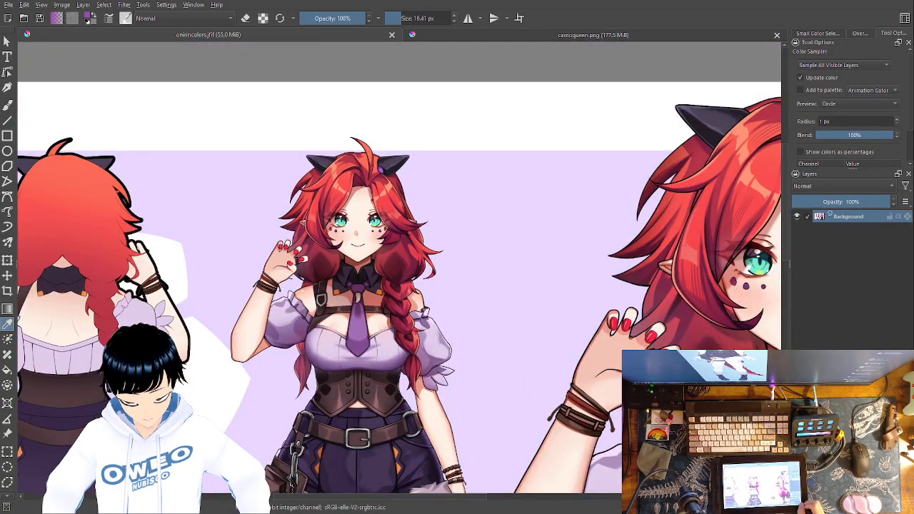
Return to the dinosaur painting, sample a light lilac for the far arm's sleeve and activate the sleeve layer.
key(ctrl+Tab)
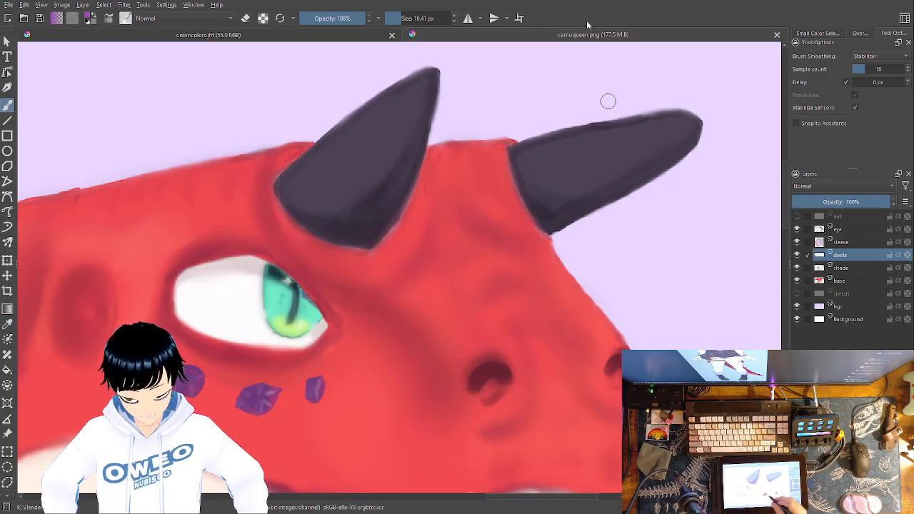
drag(449, 310, 572, 4)
drag(438, 280, 724, 186)
drag(538, 274, 632, 288)
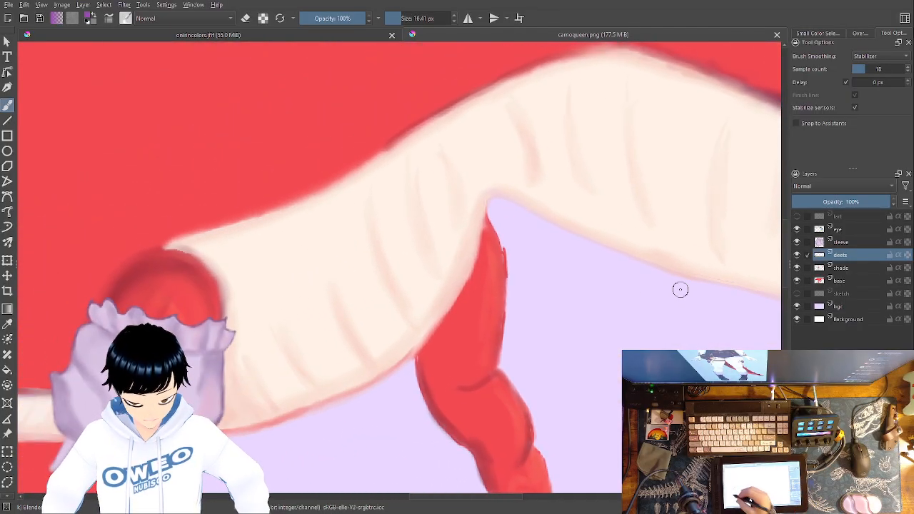
click(7, 323)
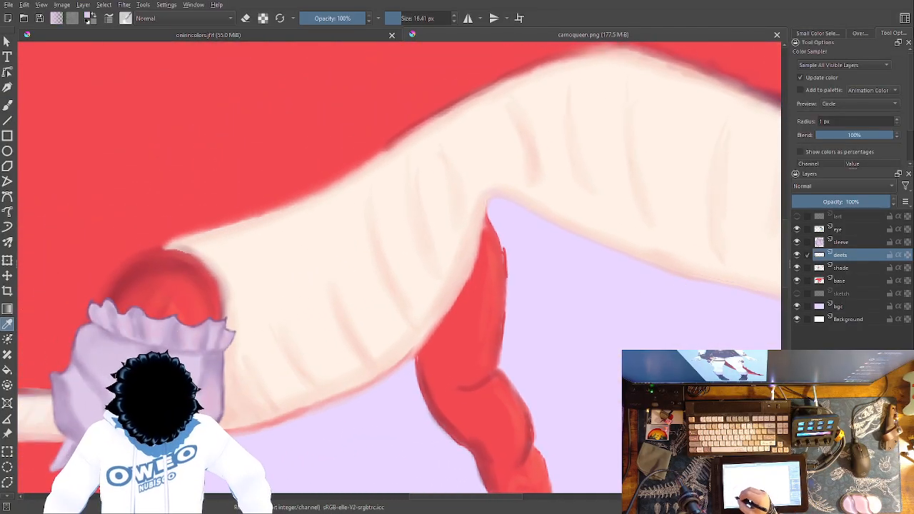
key(b)
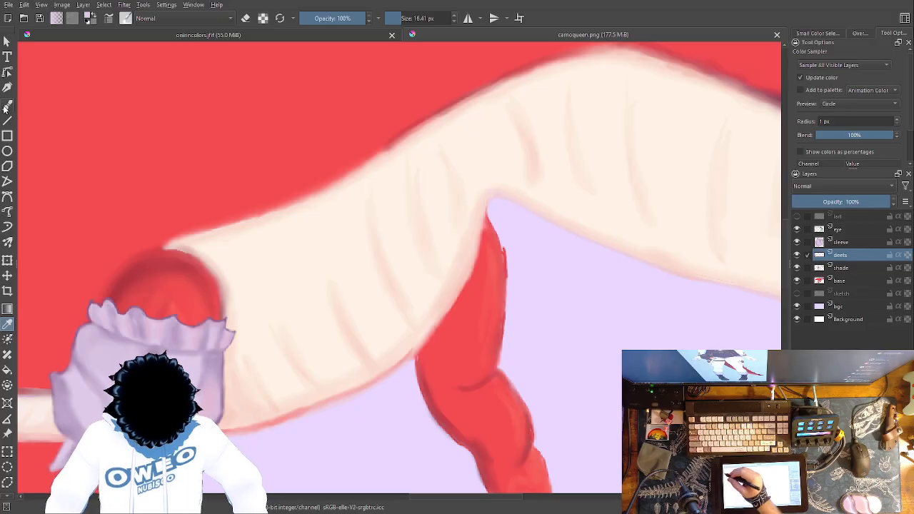
click(864, 245)
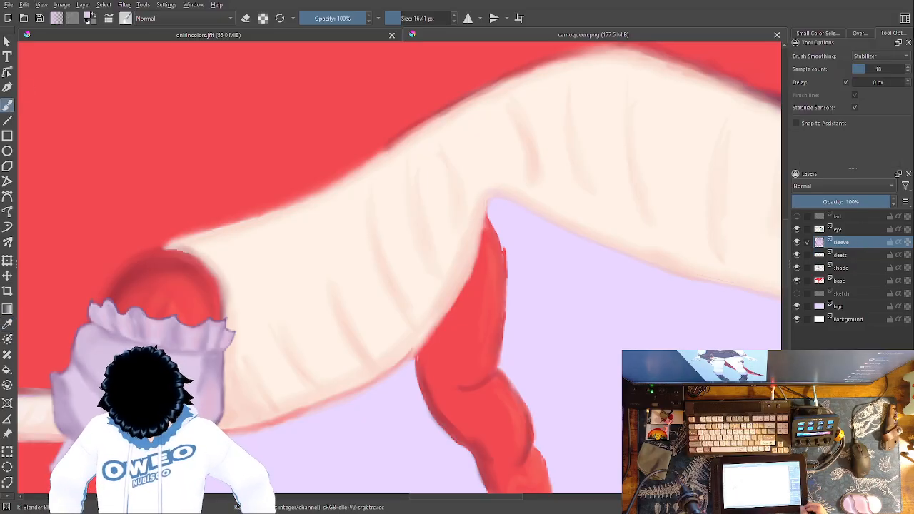
Sketch the upper, outer and lower edges of a puffed sleeve on the far arm with a 5.32 px Pencil-2 brush in light lilac.
key(plus)
key(plus)
key(plus)
key(plus)
drag(487, 375, 55, 300)
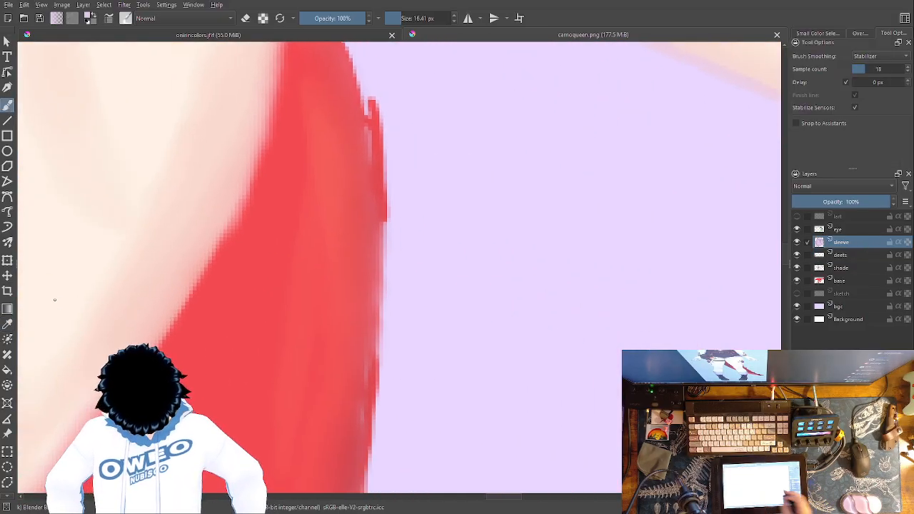
key(minus)
key(minus)
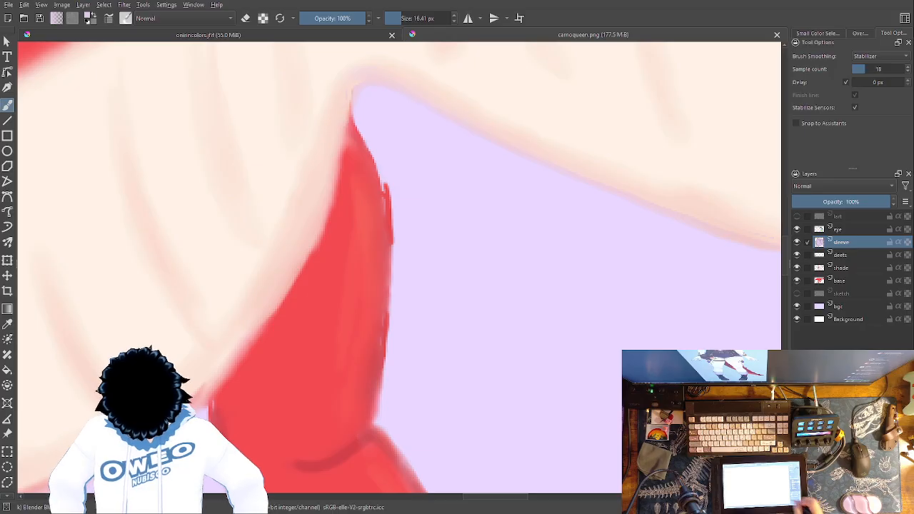
right_click(408, 239)
click(477, 224)
mouse_move(325, 230)
mouse_down()
mouse_move(388, 204)
mouse_move(381, 212)
mouse_move(392, 206)
mouse_move(408, 231)
mouse_move(410, 286)
mouse_up()
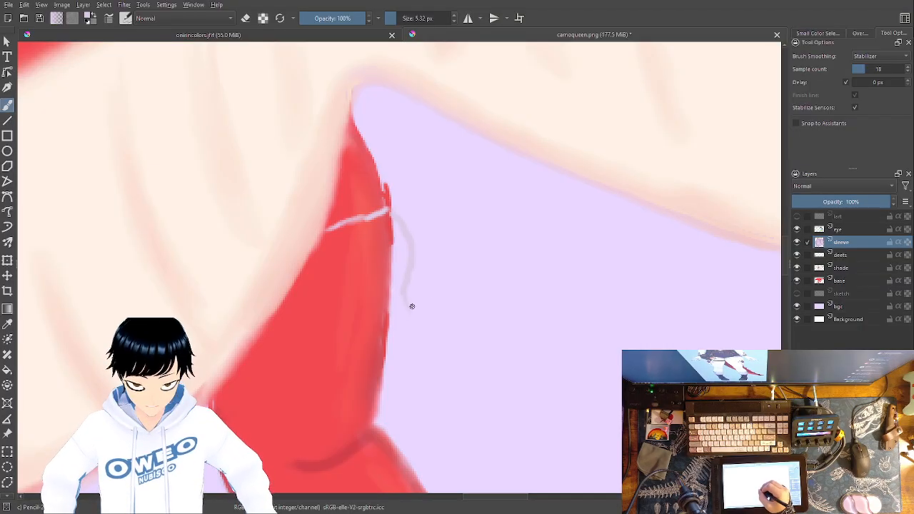
mouse_move(419, 298)
mouse_down()
mouse_move(400, 353)
mouse_move(374, 385)
mouse_move(347, 393)
mouse_move(351, 379)
mouse_move(309, 414)
mouse_move(241, 412)
mouse_up()
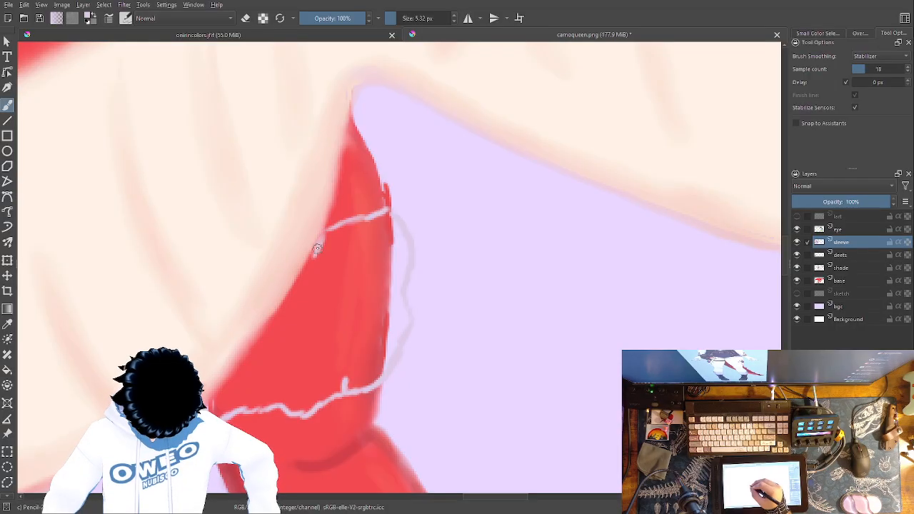
Close the far sleeve's outline along the edge of the cream belly.
drag(321, 240, 283, 306)
drag(310, 257, 257, 343)
drag(280, 311, 245, 352)
drag(284, 303, 209, 397)
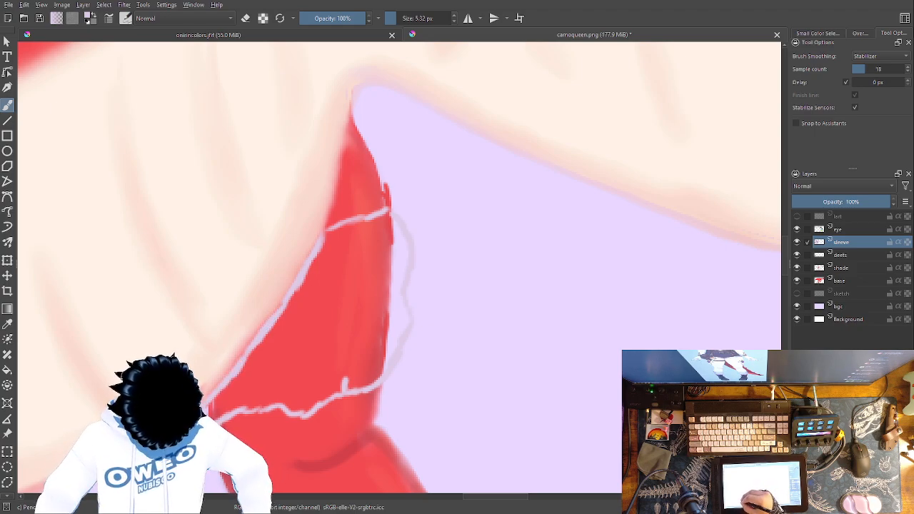
Fill the closed far sleeve outline with light lilac and return to the freehand brush.
key(f)
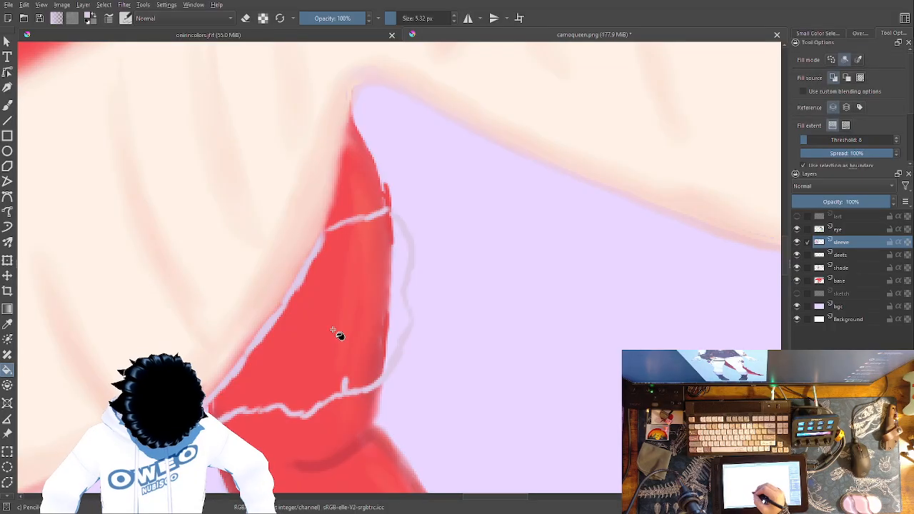
click(338, 339)
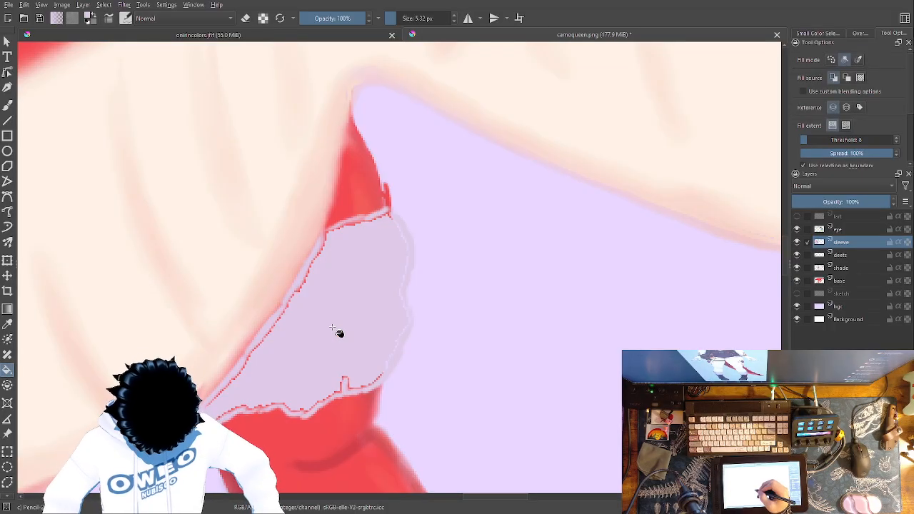
click(9, 107)
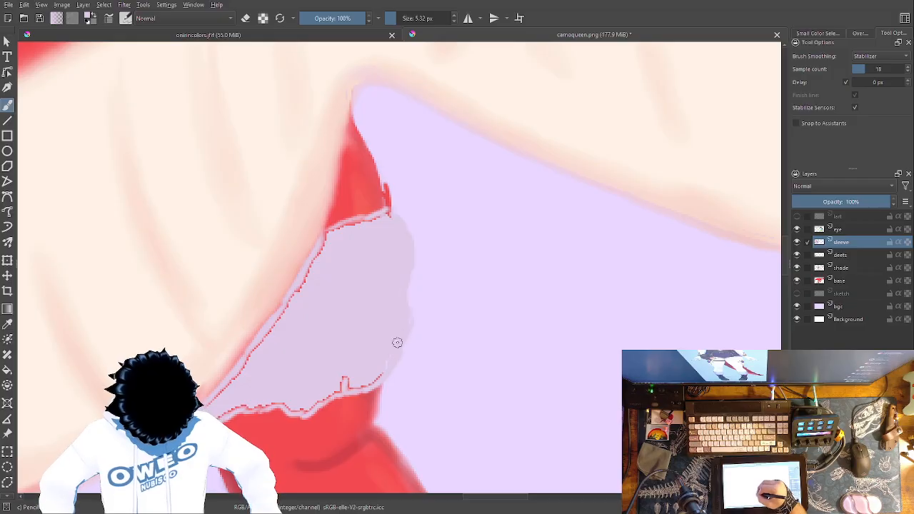
Paint lilac over the red gaps along the far sleeve's edges and outline a pointed ruffle above its upper edge.
drag(346, 379, 358, 388)
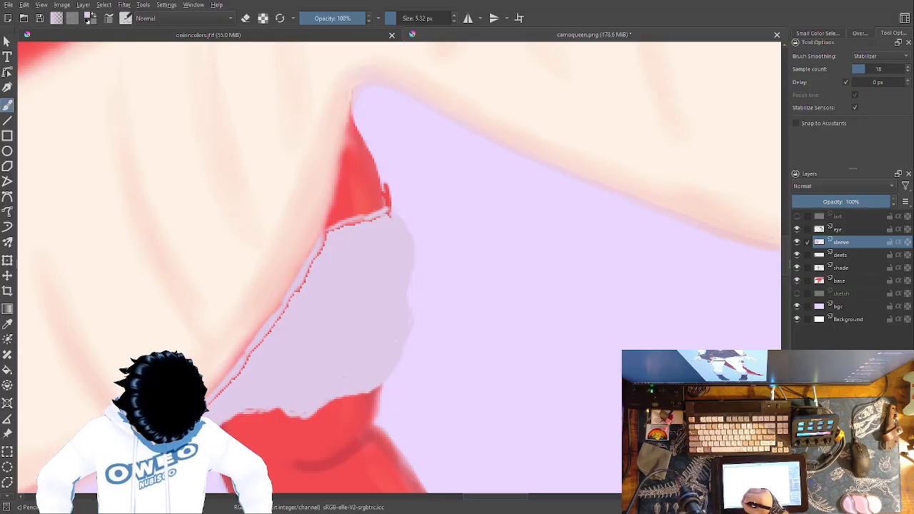
mouse_move(229, 387)
mouse_down()
mouse_move(289, 318)
mouse_move(253, 358)
mouse_move(327, 236)
mouse_move(305, 277)
mouse_up()
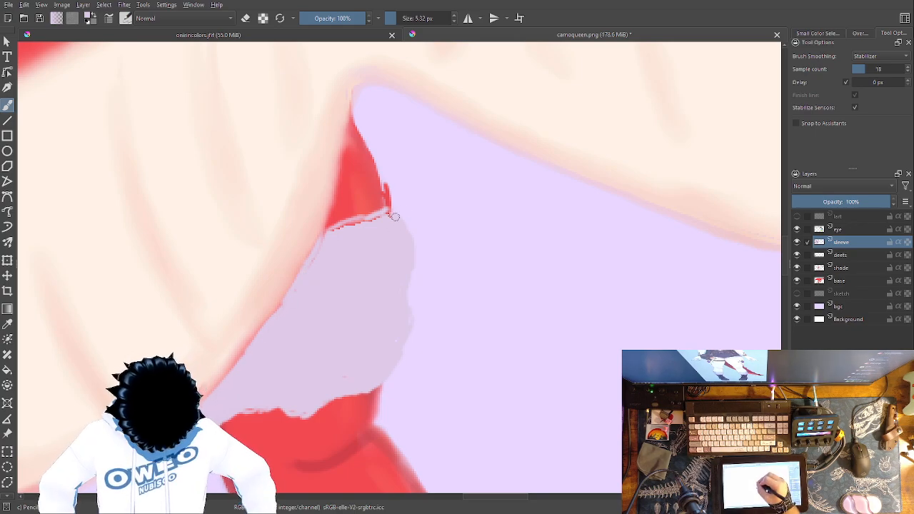
drag(386, 213, 335, 233)
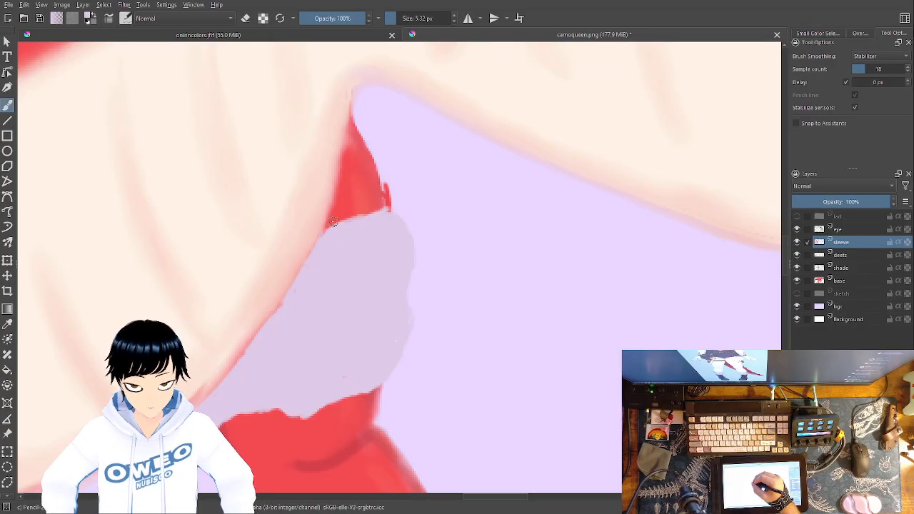
mouse_move(333, 211)
mouse_down()
mouse_move(399, 180)
mouse_move(410, 188)
mouse_move(407, 228)
mouse_up()
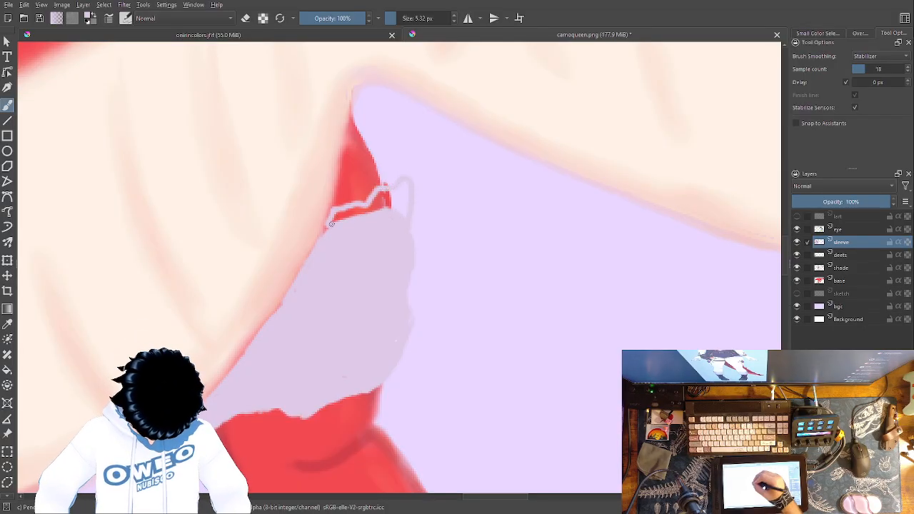
Try outlining the far sleeve's ruffle and outer edge in dark purple.
right_click(405, 194)
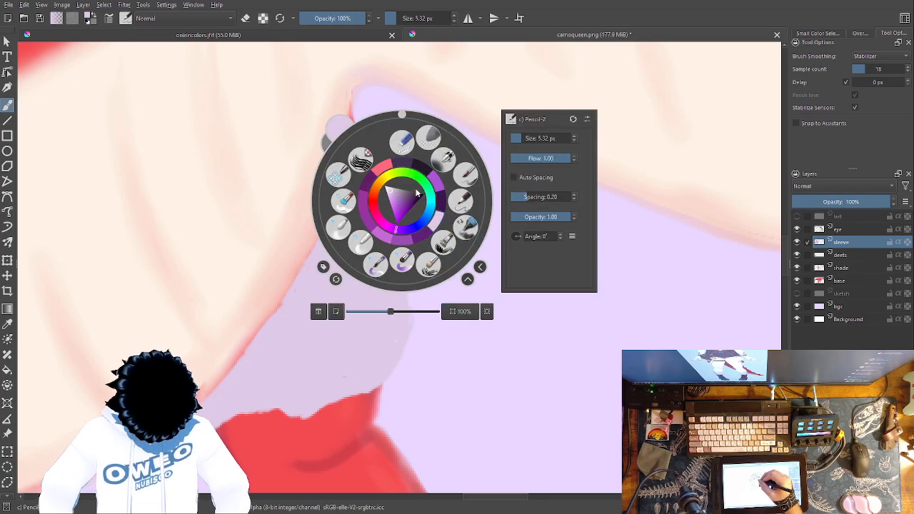
click(374, 182)
mouse_move(410, 218)
mouse_down()
mouse_move(412, 185)
mouse_move(401, 170)
mouse_move(330, 207)
mouse_up()
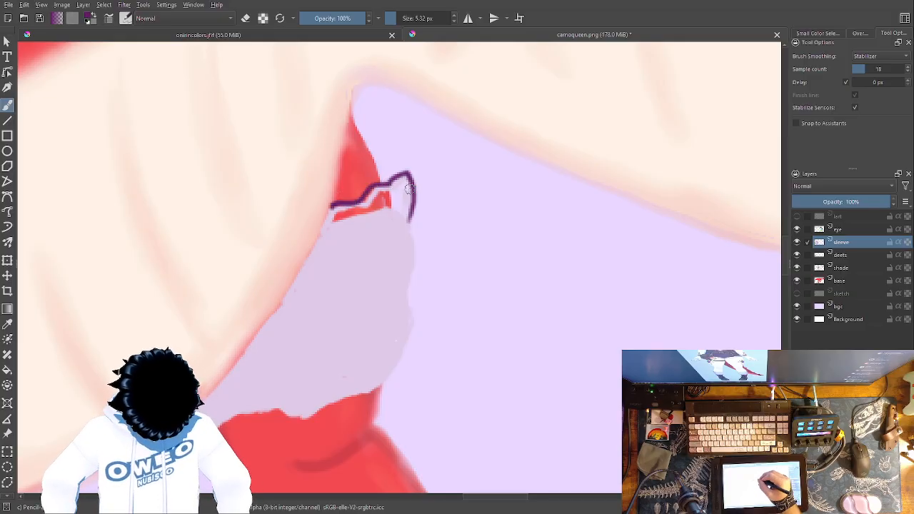
drag(410, 218, 406, 339)
Undo the dark purple strokes and outline the far sleeve's ruffle, outer edge and lower hem in a lighter purple.
right_click(492, 306)
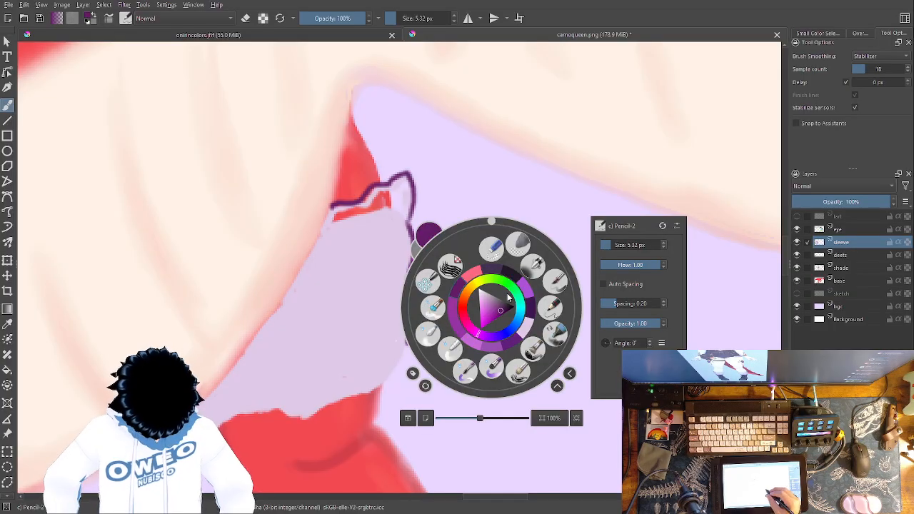
right_click(493, 339)
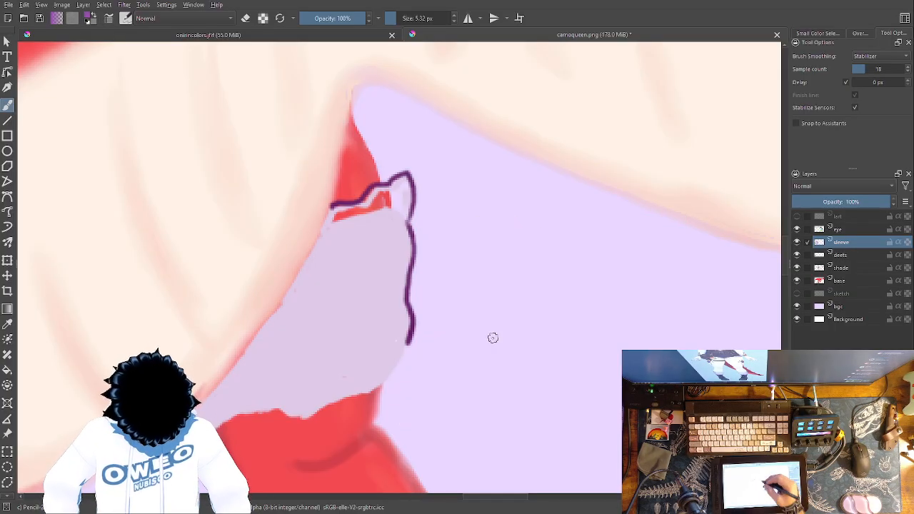
key(ctrl+z)
key(ctrl+z)
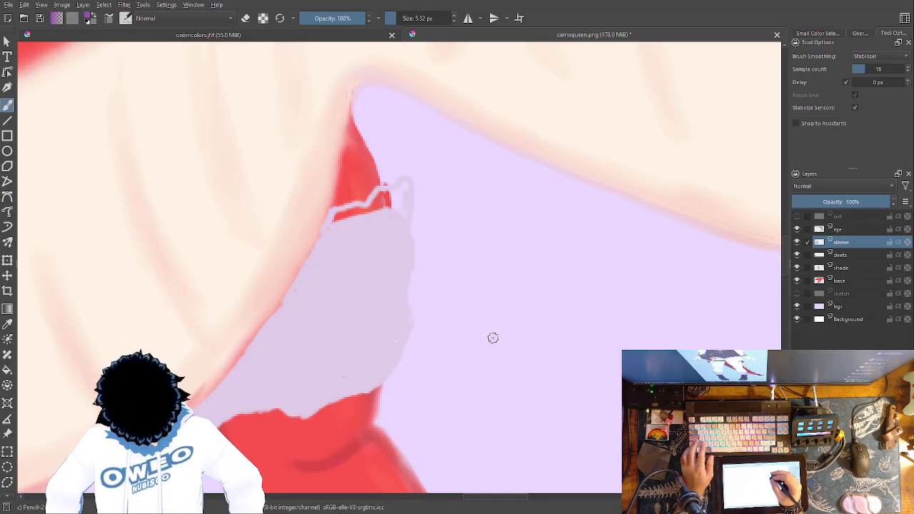
mouse_move(334, 206)
mouse_down()
mouse_move(402, 179)
mouse_move(413, 185)
mouse_move(416, 272)
mouse_move(398, 360)
mouse_up()
drag(581, 265, 671, 228)
mouse_move(490, 331)
mouse_down()
mouse_move(393, 383)
mouse_move(364, 374)
mouse_move(330, 380)
mouse_move(288, 407)
mouse_move(277, 383)
mouse_up()
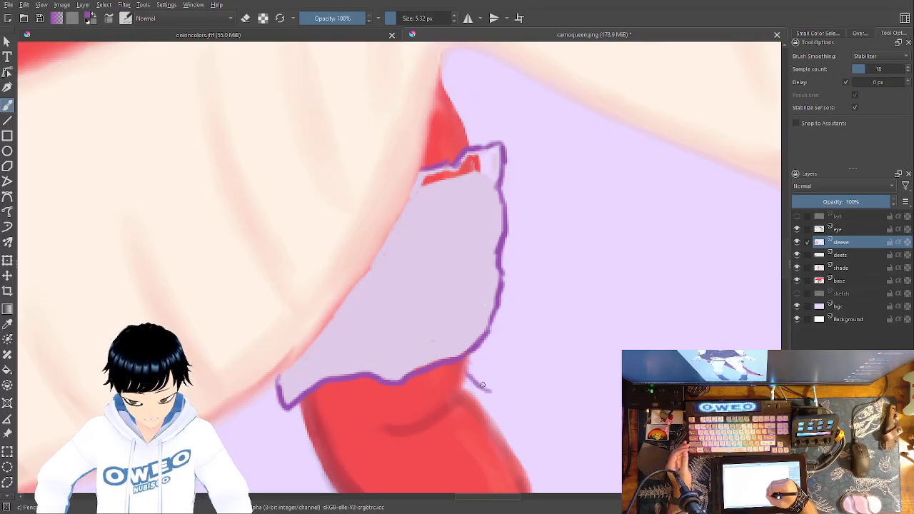
Finish the small ruffle point below the far sleeve's outer corner and paint light lilac inside it and the upper ruffle.
mouse_move(502, 387)
mouse_down()
mouse_move(508, 402)
mouse_move(482, 355)
mouse_up()
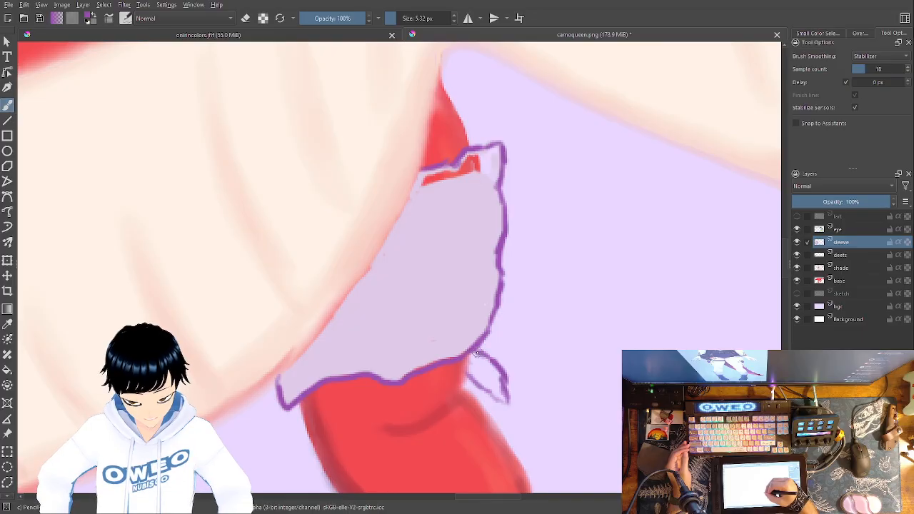
right_click(473, 354)
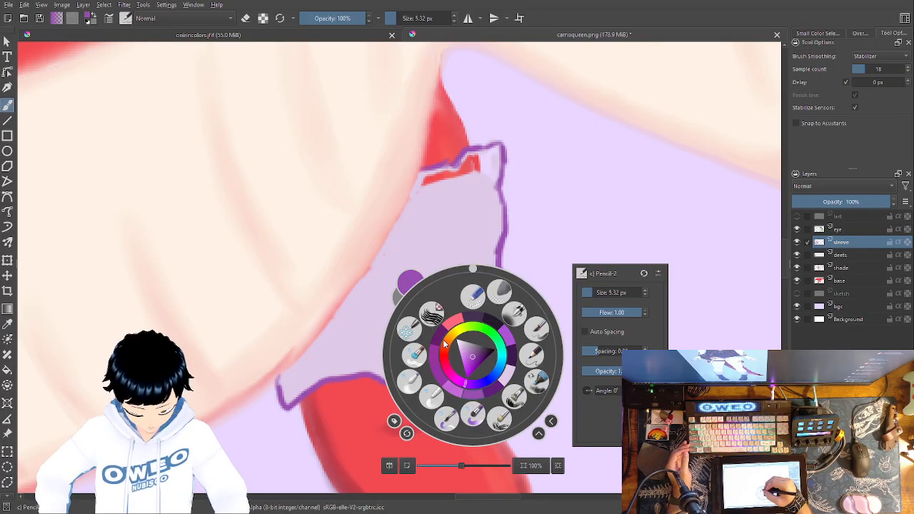
right_click(509, 372)
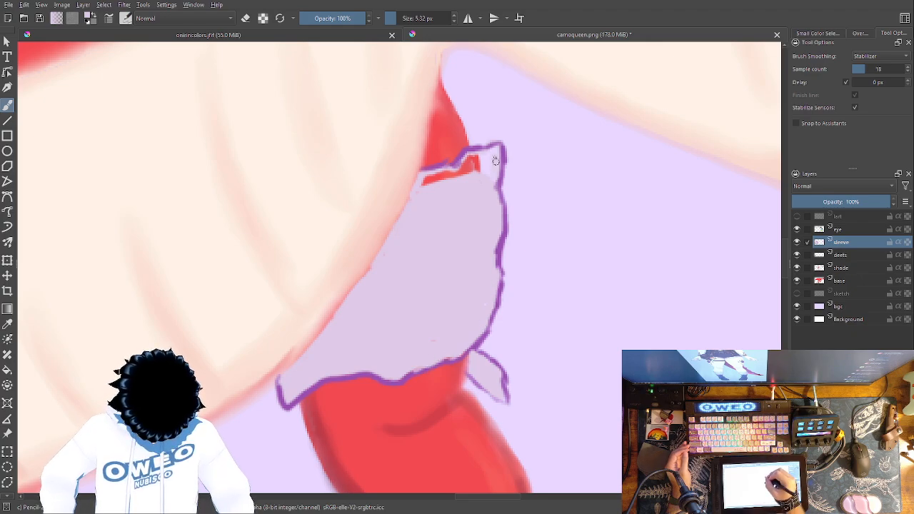
mouse_move(479, 169)
mouse_down()
mouse_move(468, 157)
mouse_move(459, 174)
mouse_move(421, 184)
mouse_up()
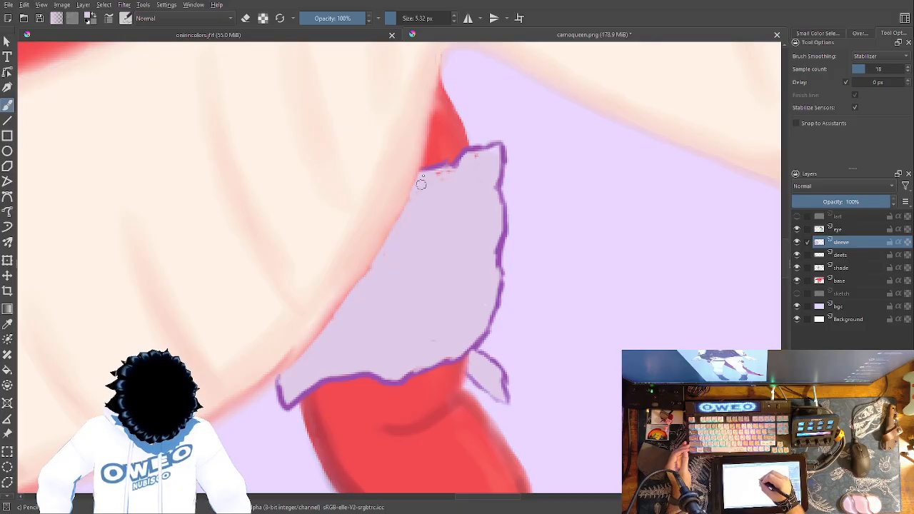
Draw a light purple gather line across the far sleeve, just below its upper ruffle.
right_click(512, 237)
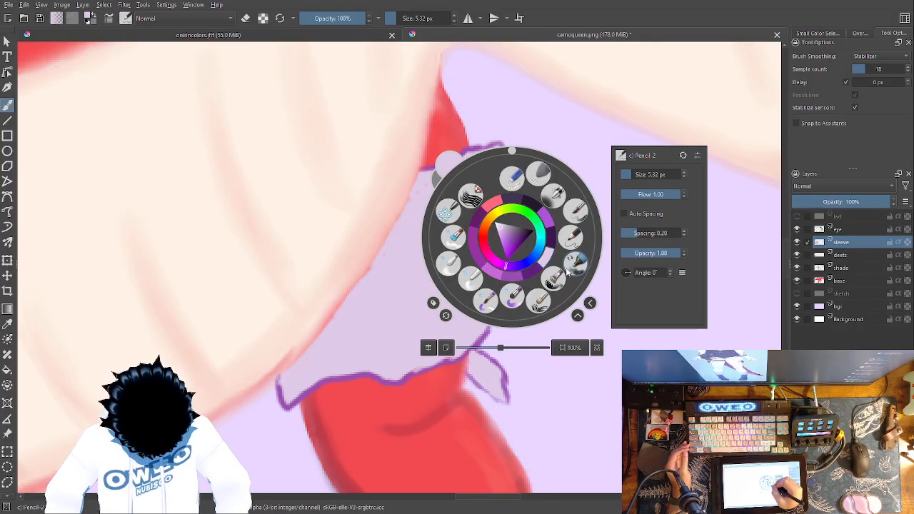
right_click(498, 275)
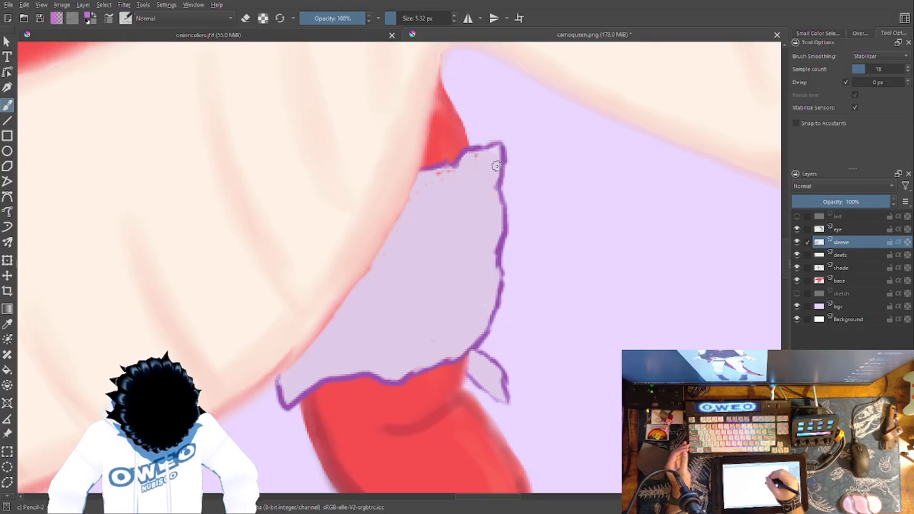
drag(483, 176, 414, 187)
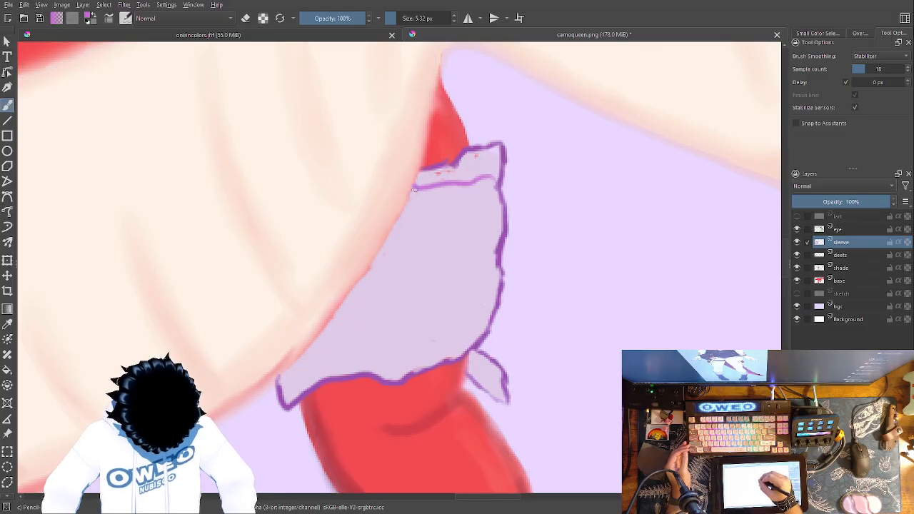
Soften the far sleeve's purple outlines and gather line with the Blender Blur brush at 16.41 px.
right_click(512, 264)
click(453, 280)
mouse_move(422, 187)
mouse_down()
mouse_move(471, 191)
mouse_move(453, 182)
mouse_move(485, 179)
mouse_move(494, 163)
mouse_move(493, 271)
mouse_move(480, 337)
mouse_move(487, 323)
mouse_move(436, 362)
mouse_move(321, 386)
mouse_move(283, 403)
mouse_move(316, 346)
mouse_up()
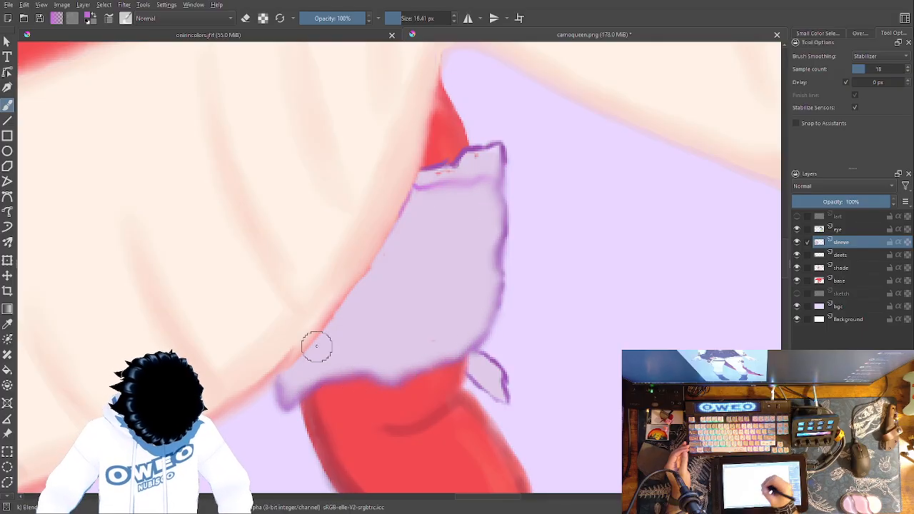
mouse_move(432, 179)
mouse_down()
mouse_move(494, 143)
mouse_move(507, 184)
mouse_up()
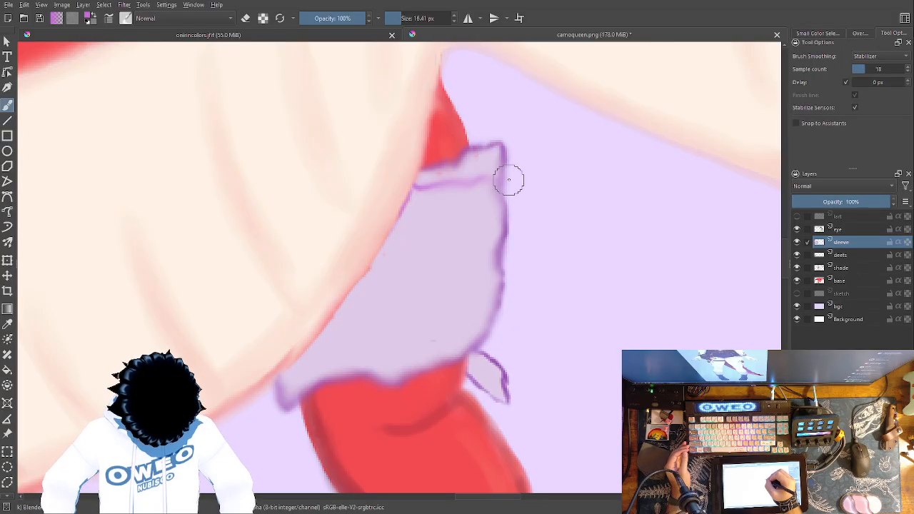
Check the character reference, and shade the far sleeve's edges, folds and ruffle in muted purple with the Wet Paint Details brush at 52% opacity.
right_click(537, 328)
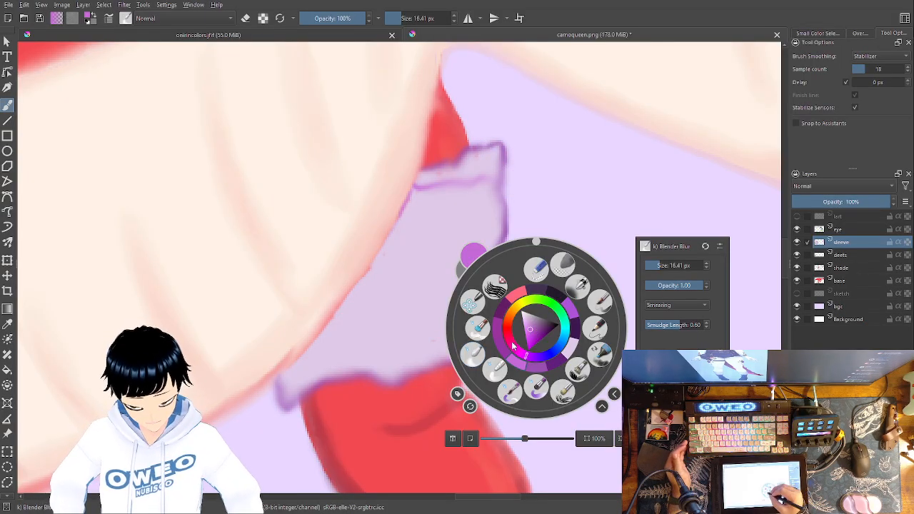
click(316, 36)
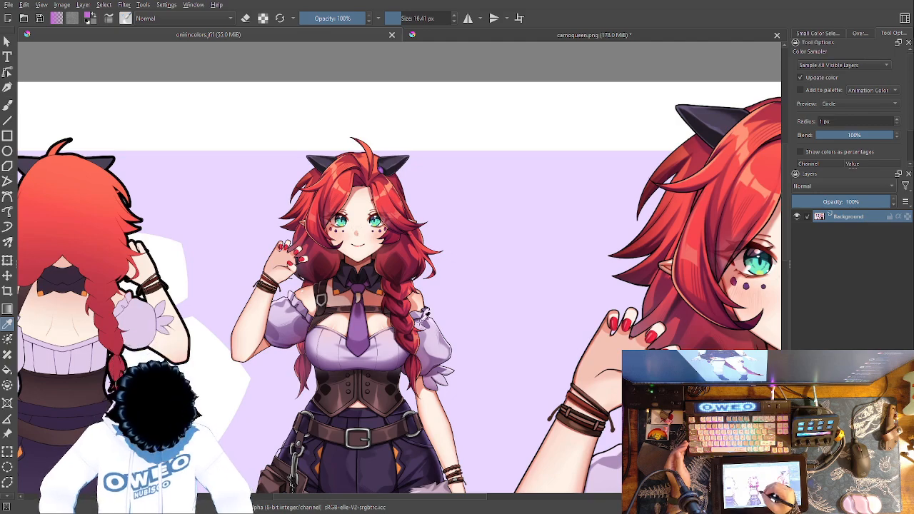
click(592, 34)
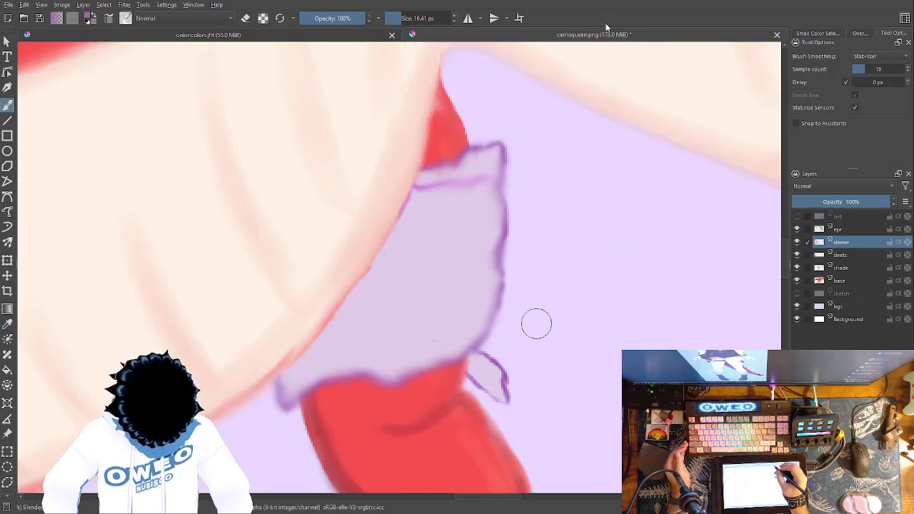
right_click(484, 261)
click(458, 333)
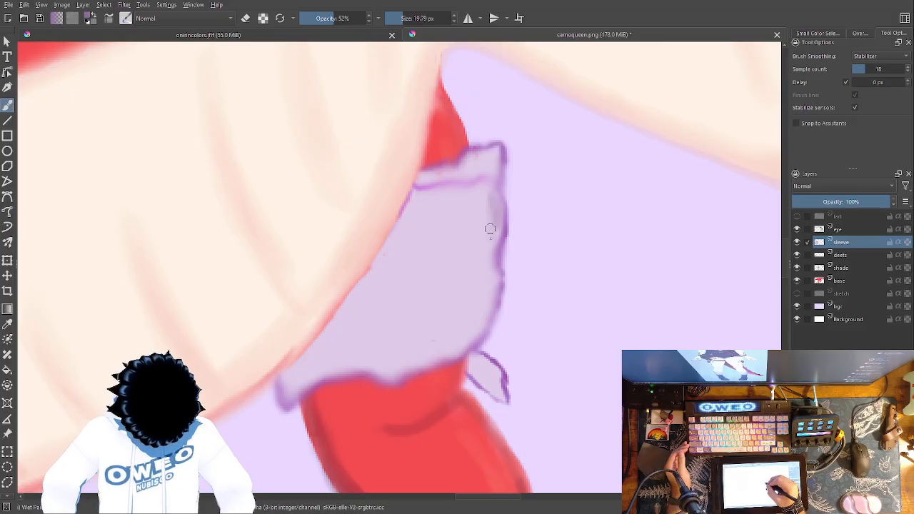
mouse_move(494, 262)
mouse_down()
mouse_move(493, 285)
mouse_move(464, 350)
mouse_up()
mouse_move(291, 376)
mouse_down()
mouse_move(325, 345)
mouse_move(289, 391)
mouse_move(303, 397)
mouse_move(323, 382)
mouse_up()
mouse_move(383, 379)
mouse_down()
mouse_move(318, 364)
mouse_move(321, 343)
mouse_move(312, 347)
mouse_move(364, 270)
mouse_move(325, 343)
mouse_move(336, 353)
mouse_move(359, 338)
mouse_move(349, 336)
mouse_move(343, 363)
mouse_move(368, 340)
mouse_up()
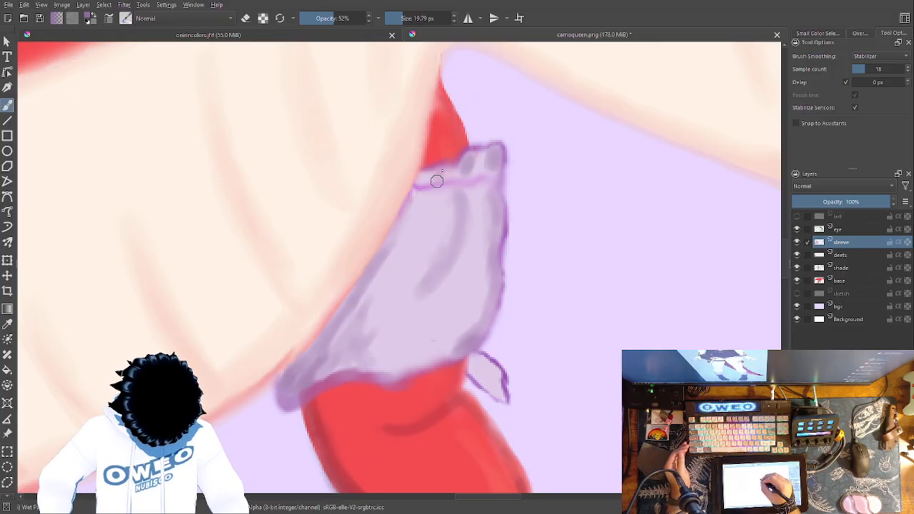
Add pink accents to the far sleeve's upper ruffle, its outer side and the small ruffle point below it.
right_click(483, 265)
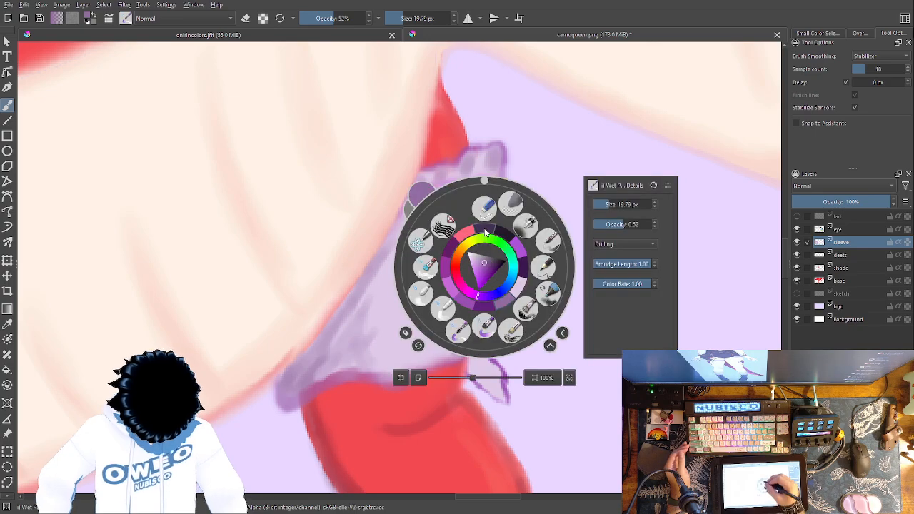
click(487, 157)
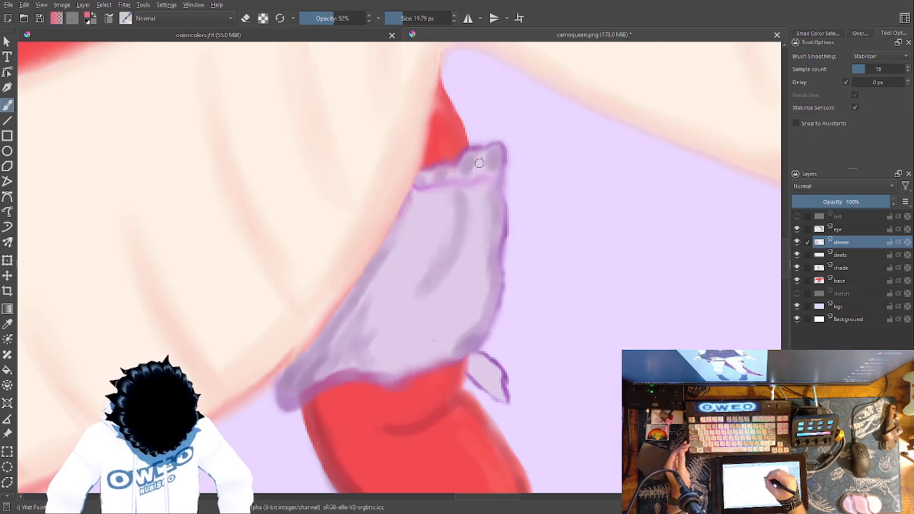
drag(487, 157, 436, 169)
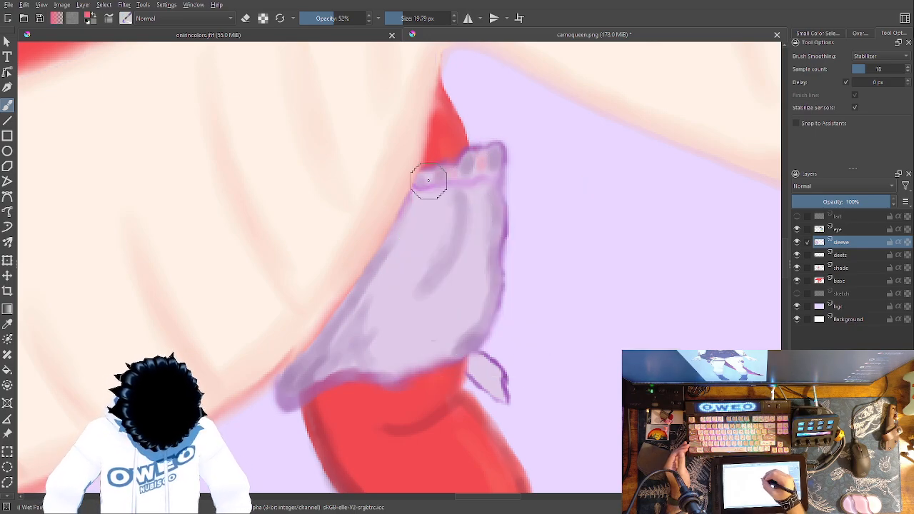
drag(473, 252, 461, 317)
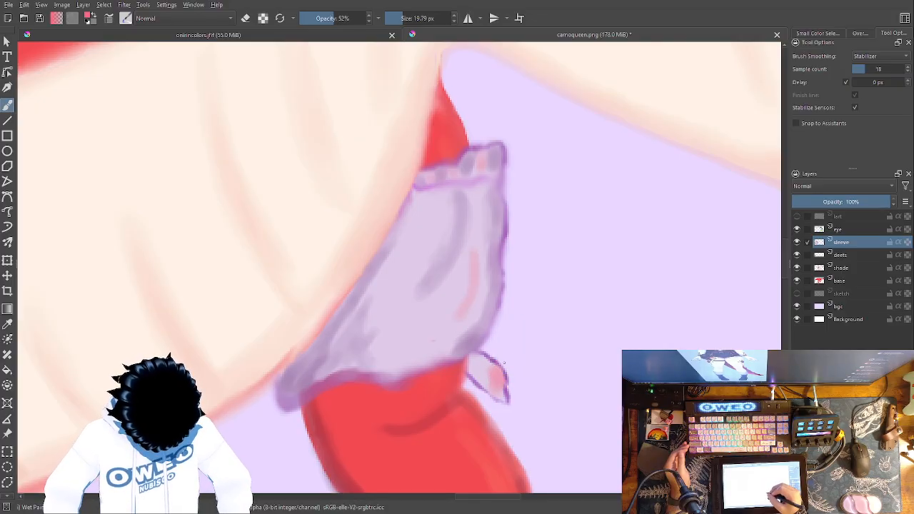
Shade the inner part of the small ruffle point below the far sleeve with dark purple.
right_click(507, 360)
click(511, 324)
right_click(515, 328)
mouse_move(498, 377)
mouse_down()
mouse_move(471, 370)
mouse_move(477, 378)
mouse_move(474, 361)
mouse_move(494, 391)
mouse_move(474, 353)
mouse_up()
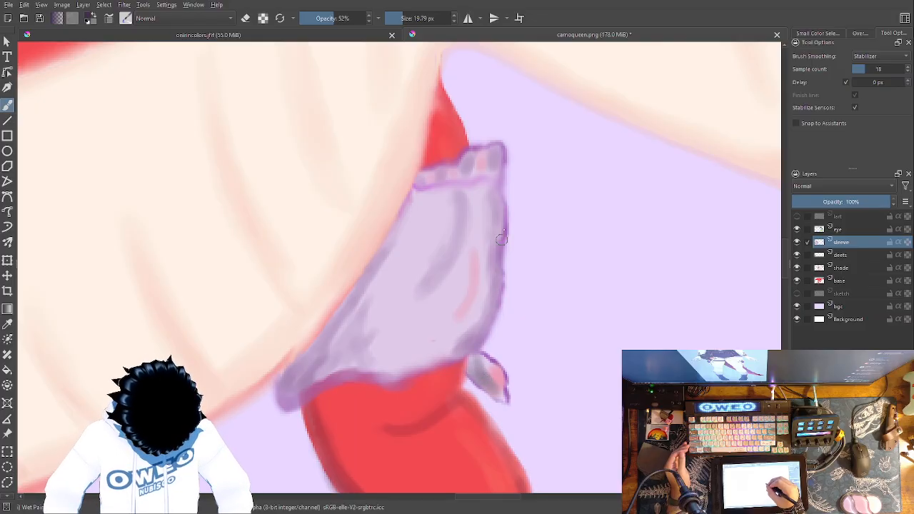
Blend the shading, pink accents and outlines of the far sleeve and its lower ruffle point with the Blender Blur brush at 10.84 px.
right_click(504, 288)
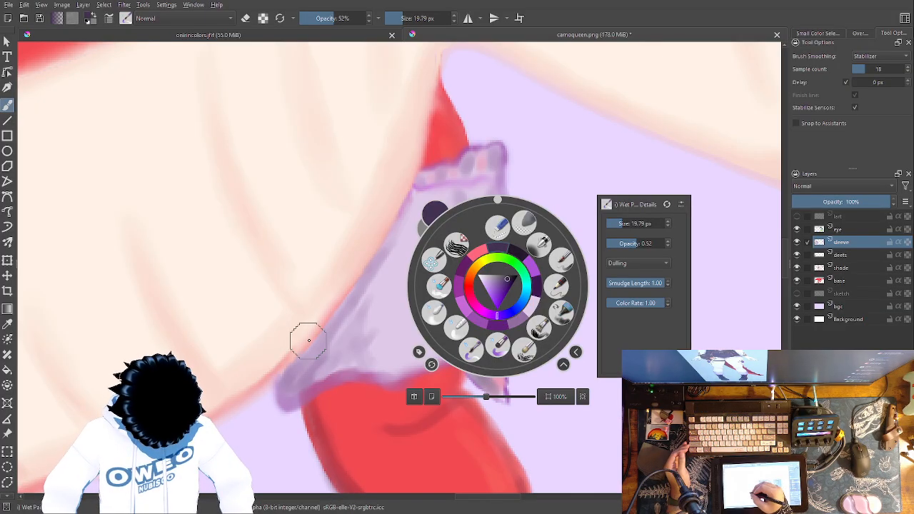
click(439, 320)
right_click(438, 194)
drag(565, 131, 557, 134)
click(571, 76)
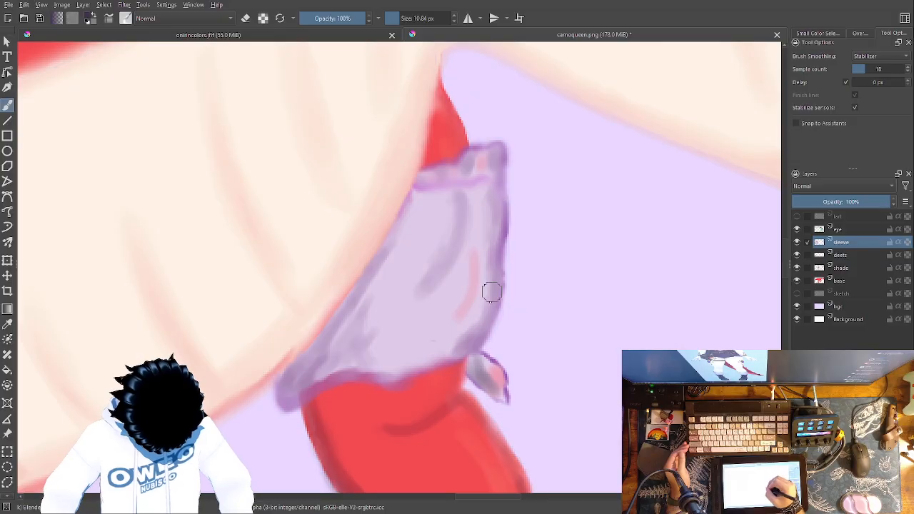
mouse_move(500, 397)
mouse_down()
mouse_move(481, 360)
mouse_move(498, 377)
mouse_up()
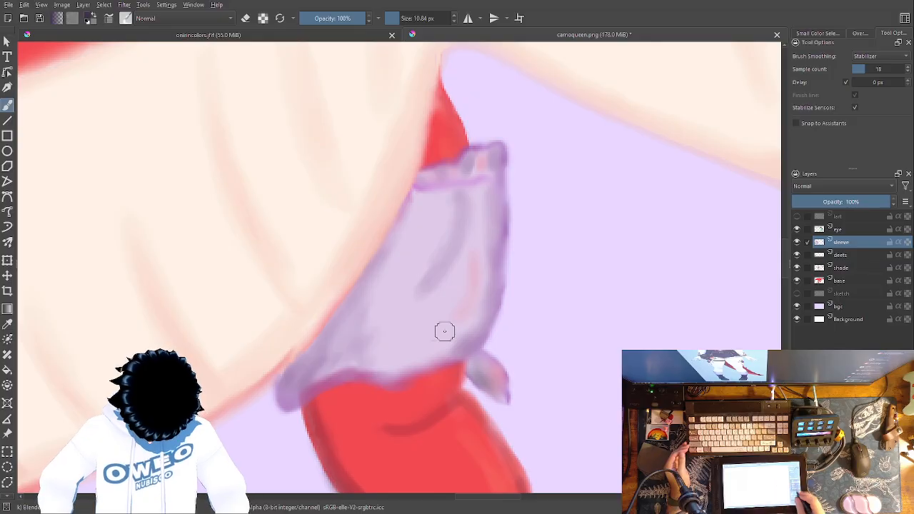
Add darker purple fold shadows to the far sleeve's body with the Wet Paint Details brush.
key(1)
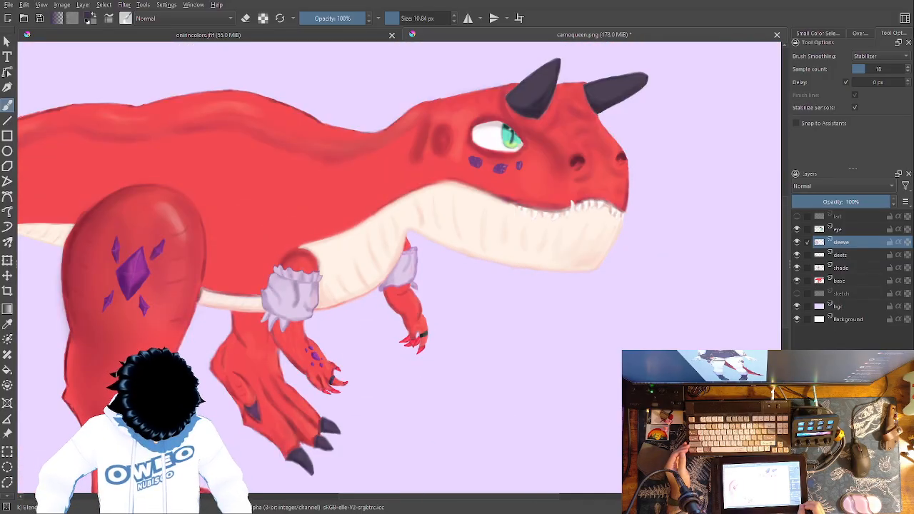
key(ctrl+plus)
key(ctrl+plus)
key(ctrl+plus)
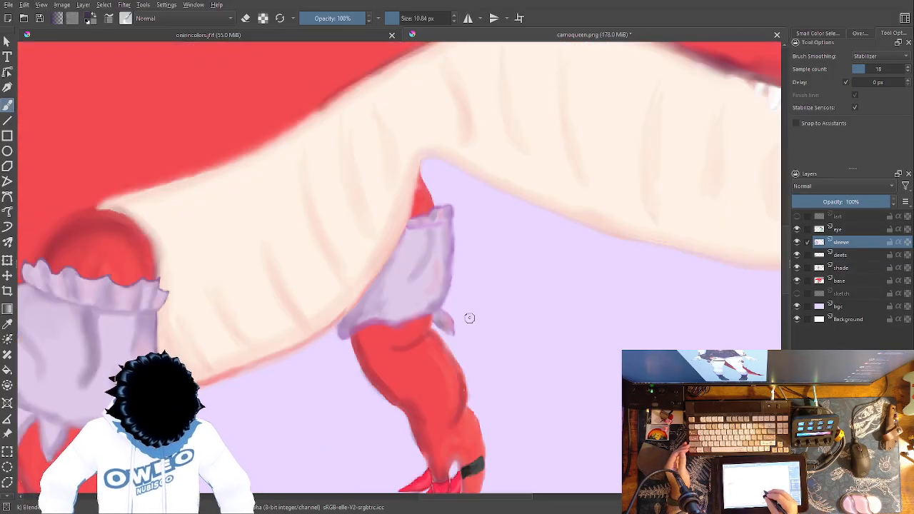
right_click(467, 390)
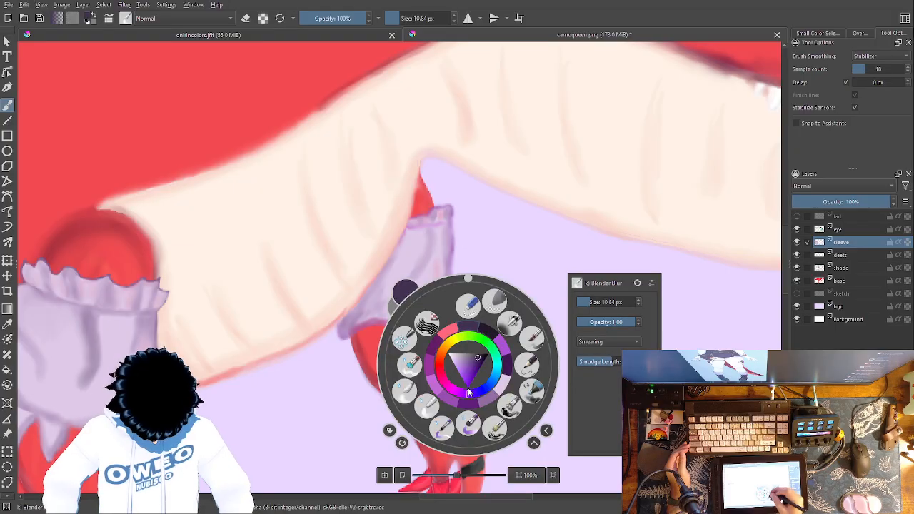
click(442, 427)
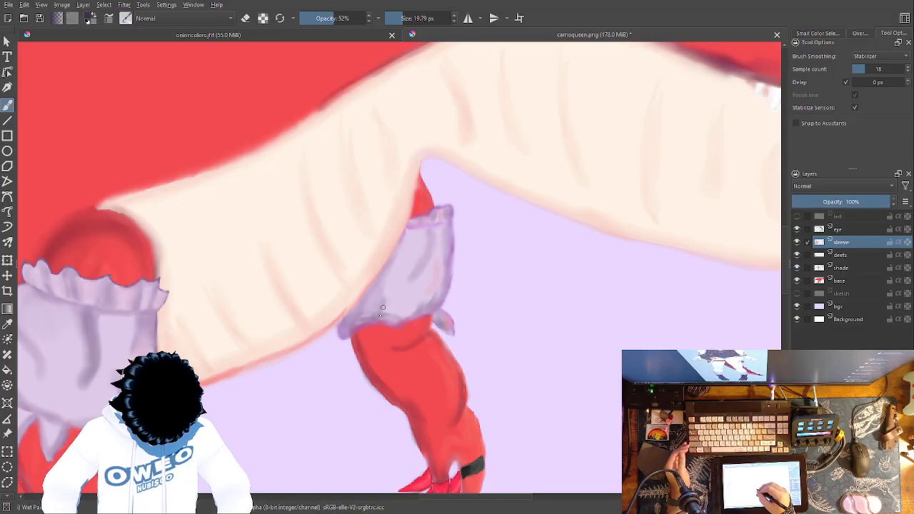
right_click(399, 291)
click(371, 347)
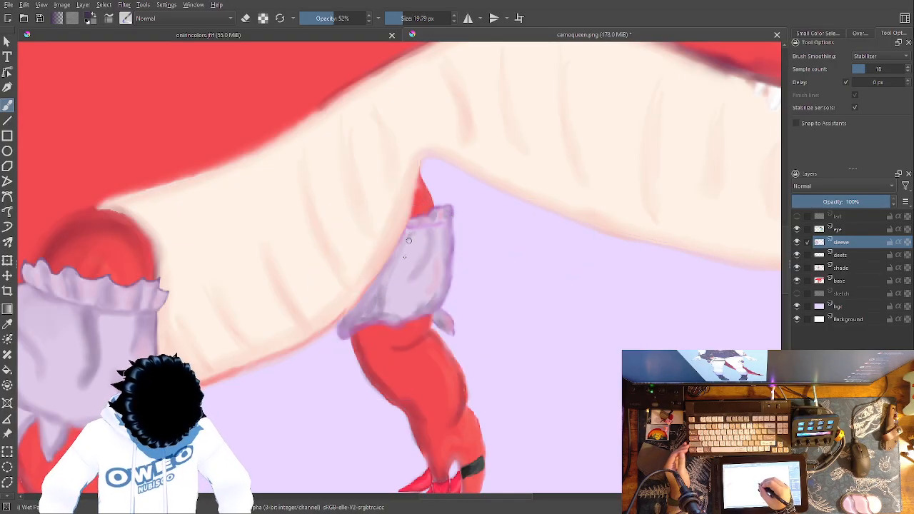
drag(405, 240, 398, 268)
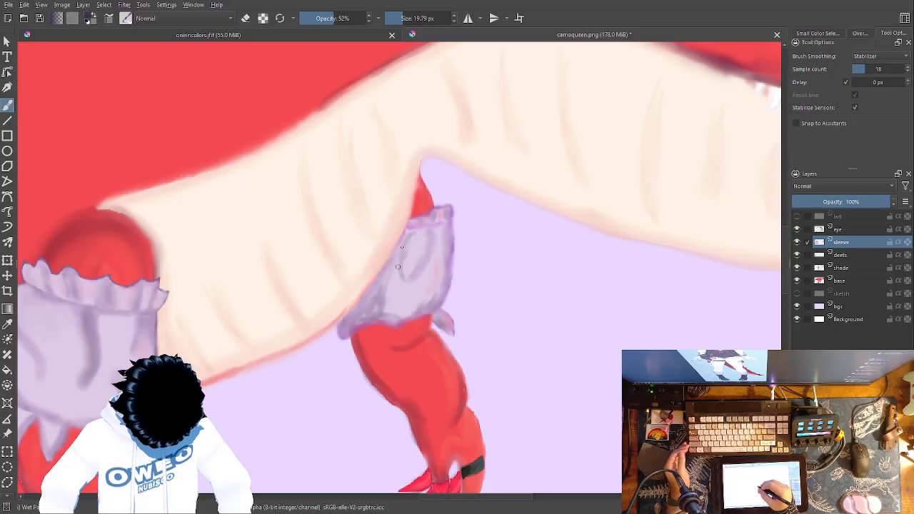
Add a pink accent between the far sleeve's upper folds and blend the new shading with the Blender Blur brush.
right_click(452, 262)
click(433, 227)
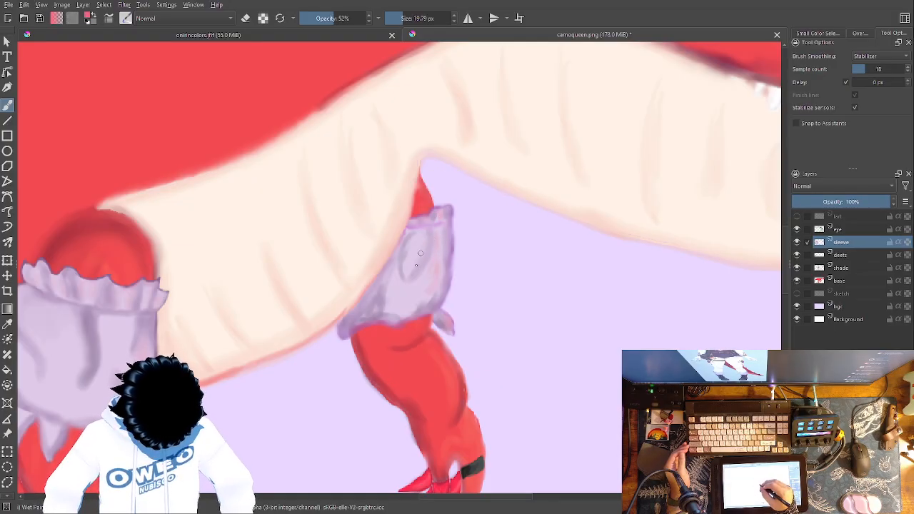
right_click(426, 272)
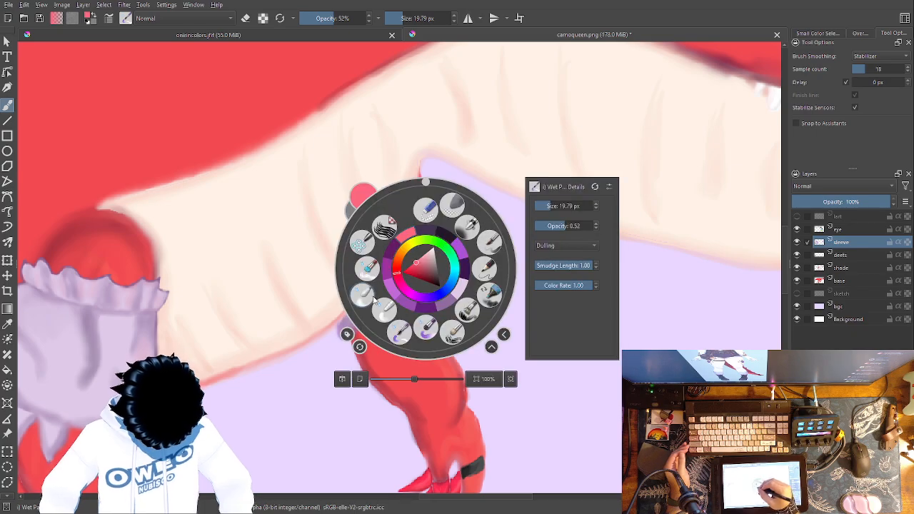
click(417, 275)
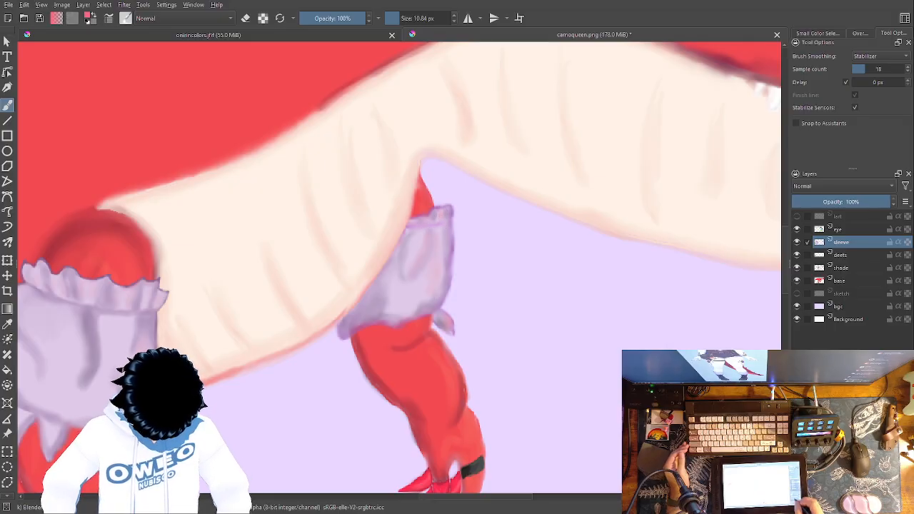
Review the whole dinosaur with both sleeves in place and save the painting.
key(minus)
key(minus)
key(minus)
key(minus)
key(minus)
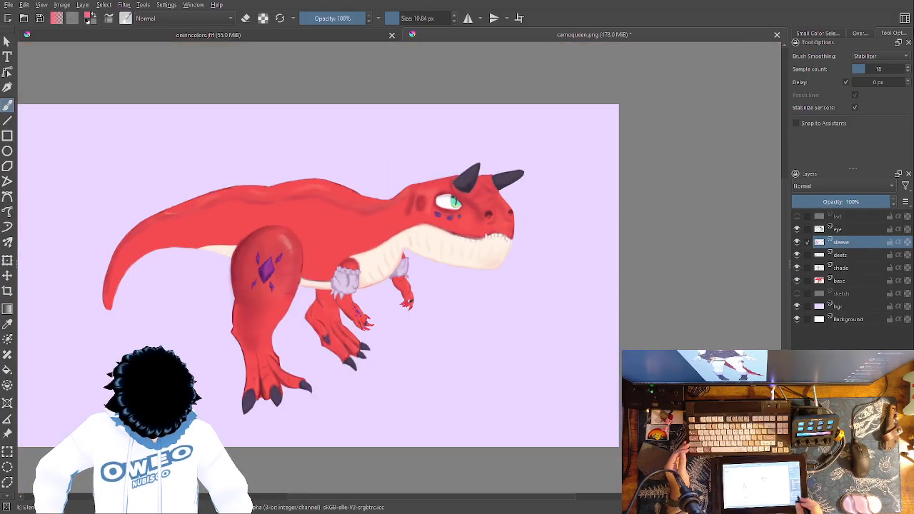
drag(588, 321, 656, 330)
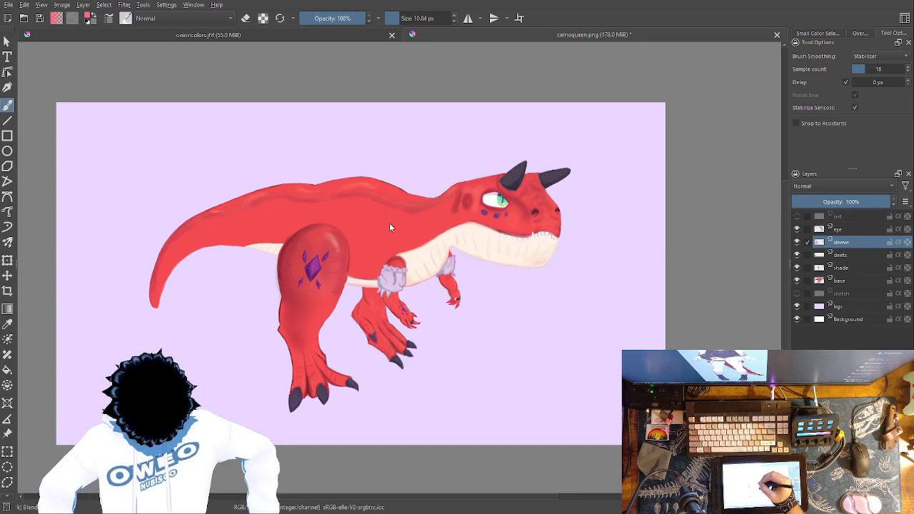
key(ctrl+s)
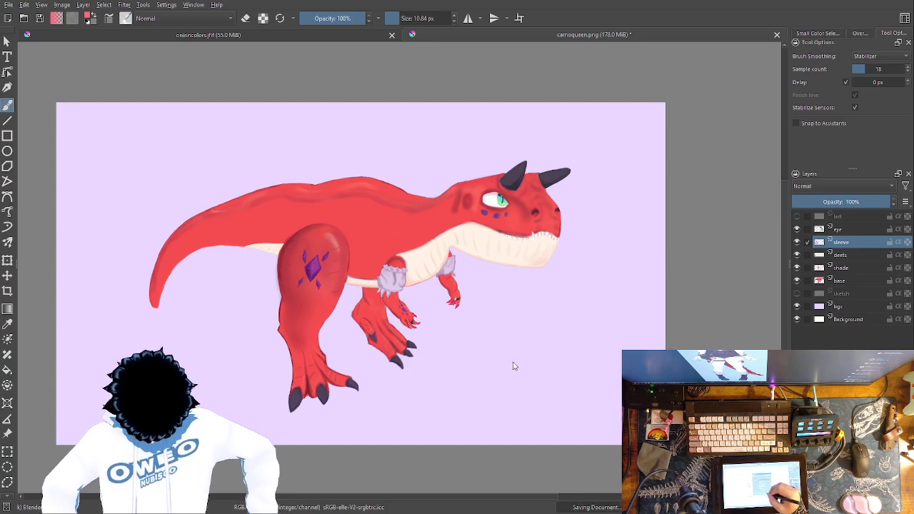
Sample the dark purple of the character's tie from the reference image and return to the dinosaur's neck and chest in the painting.
click(327, 31)
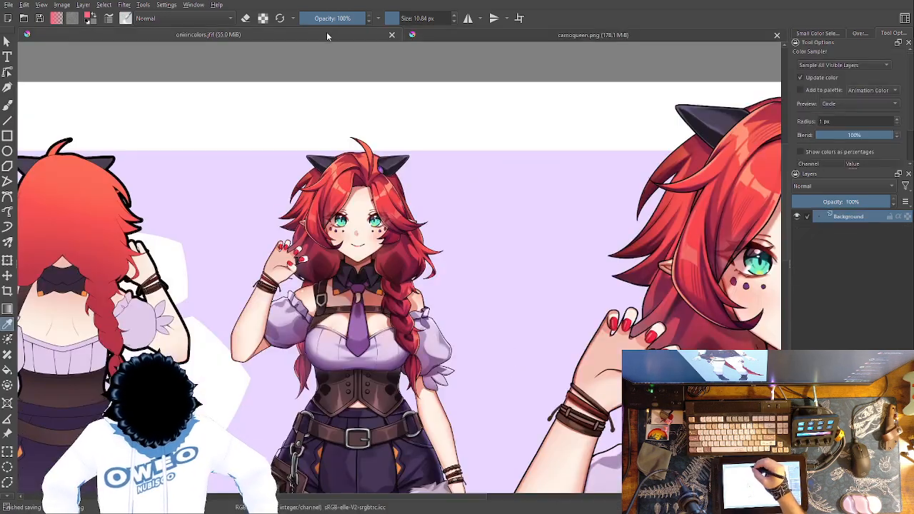
click(622, 35)
click(365, 35)
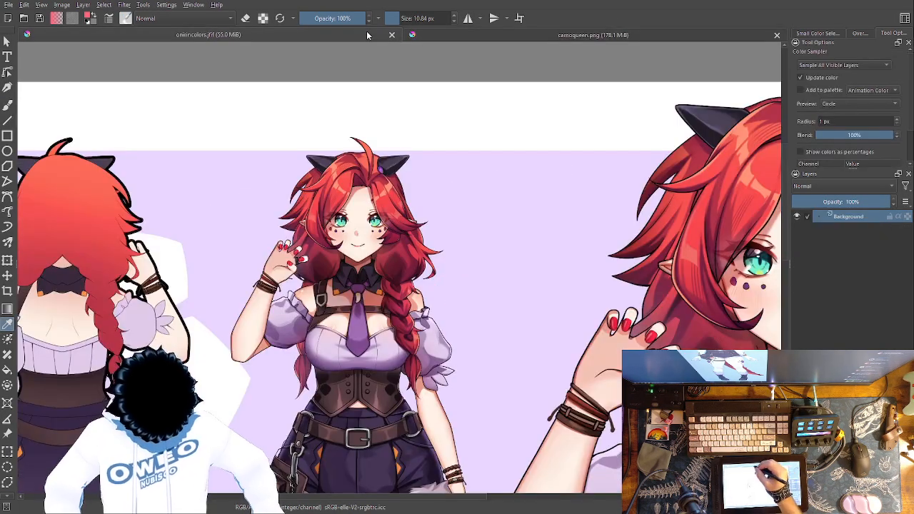
click(361, 286)
click(362, 284)
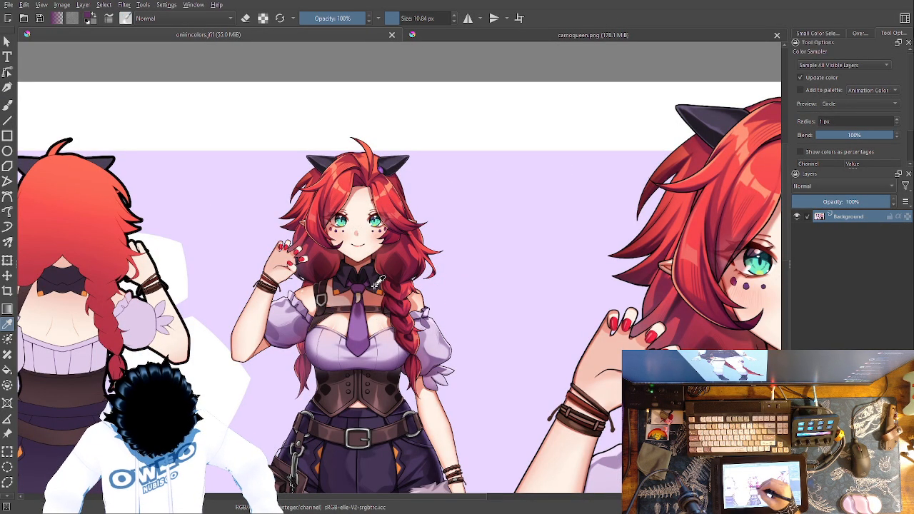
click(590, 34)
key(ctrl+plus)
key(ctrl+plus)
key(ctrl+plus)
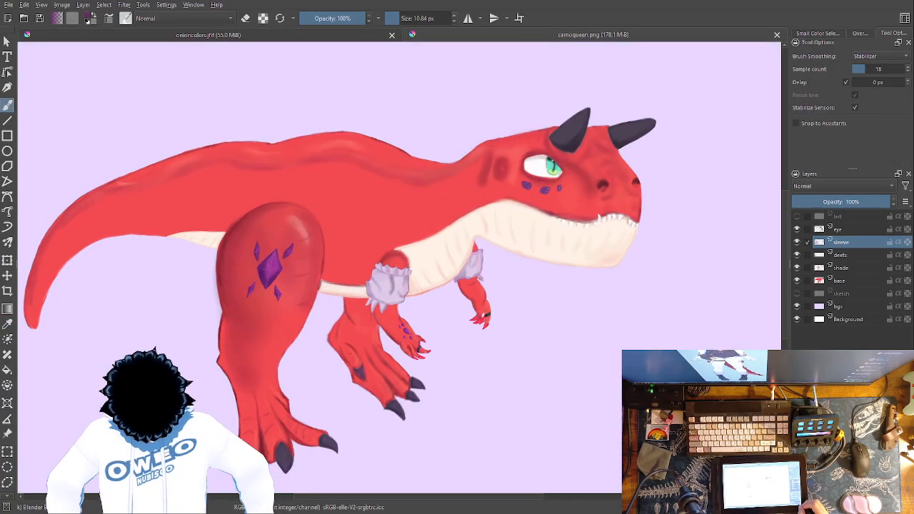
drag(552, 294, 459, 386)
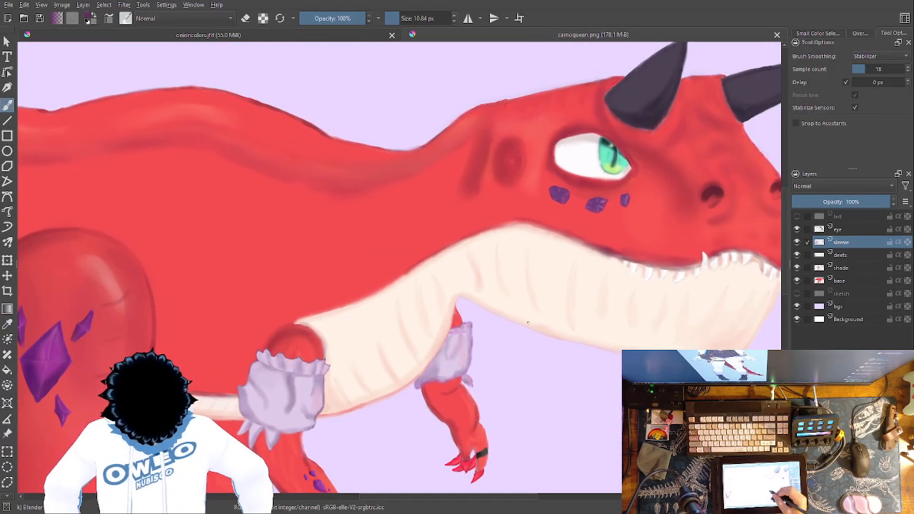
Outline a tie band around the dinosaur's neck with a small knot and long hanging tail, using the Pencil-2 brush.
right_click(529, 321)
click(588, 321)
drag(412, 151, 409, 155)
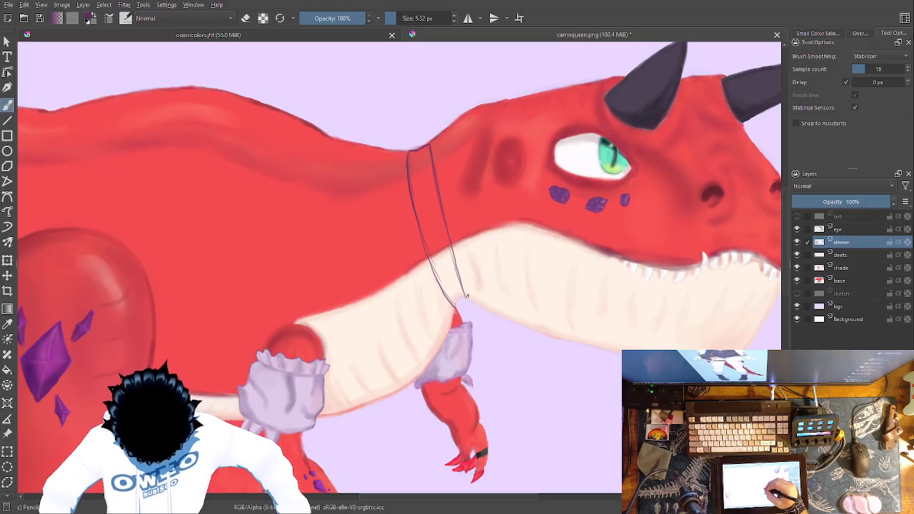
click(382, 36)
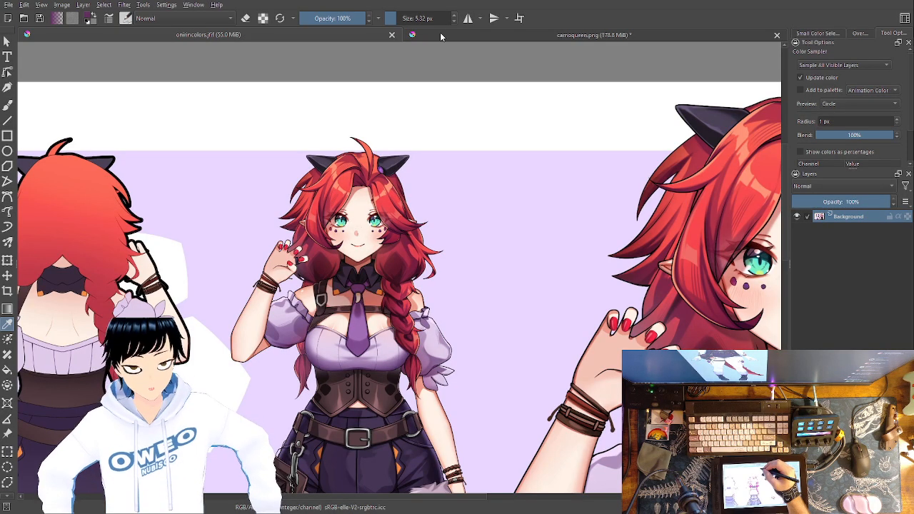
click(472, 34)
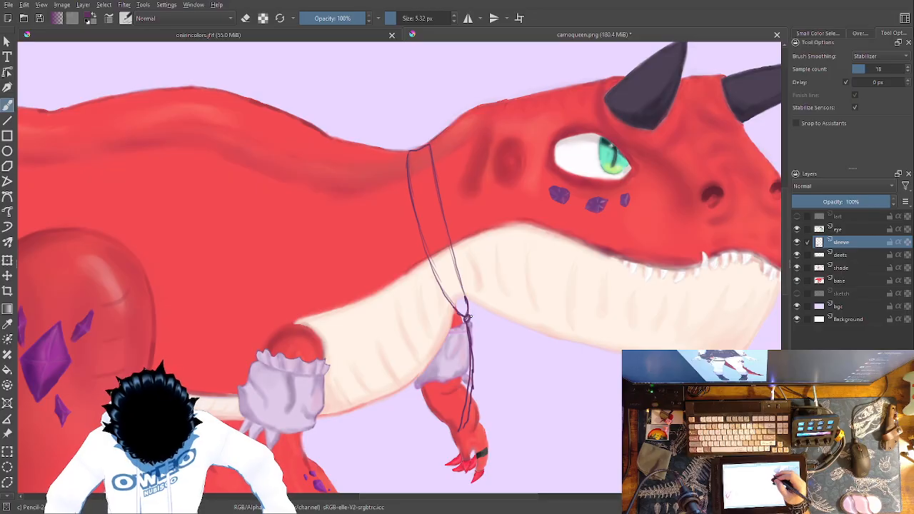
Fill the outlined neck band with the dark purple sampled from the character's tie.
right_click(477, 314)
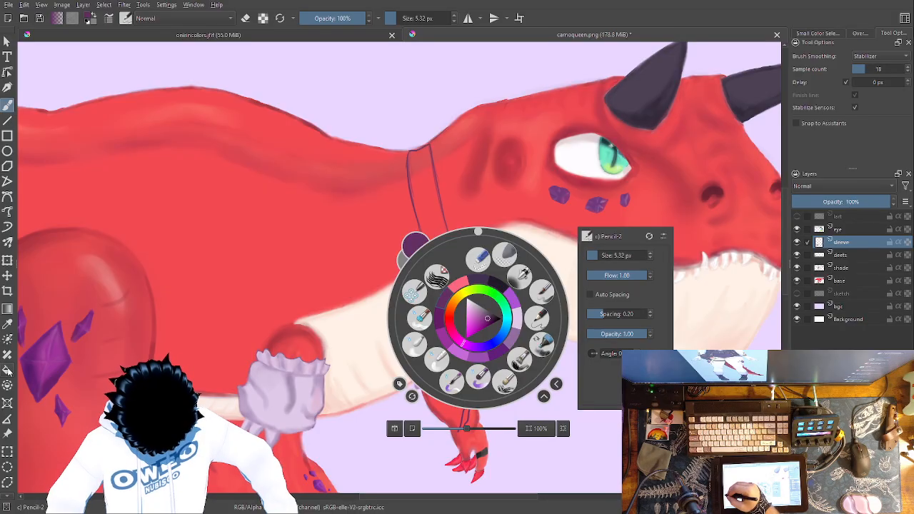
key(f)
click(431, 192)
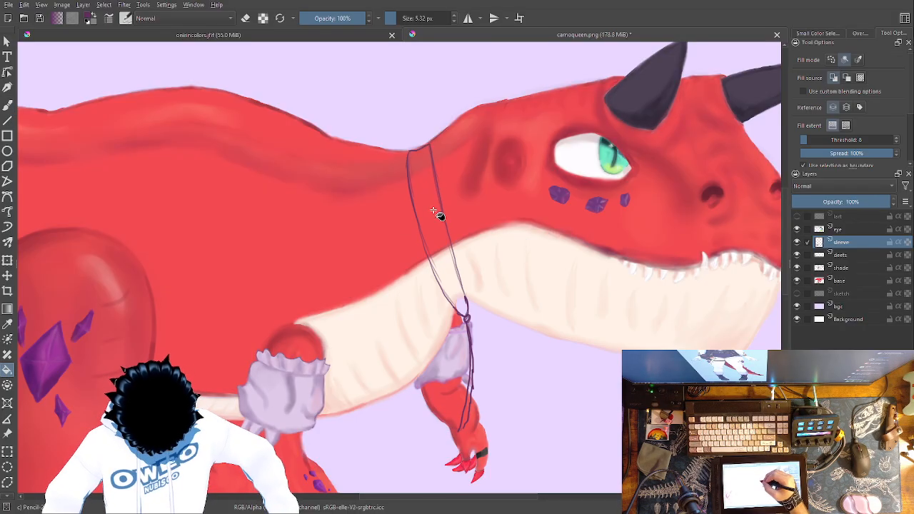
click(438, 210)
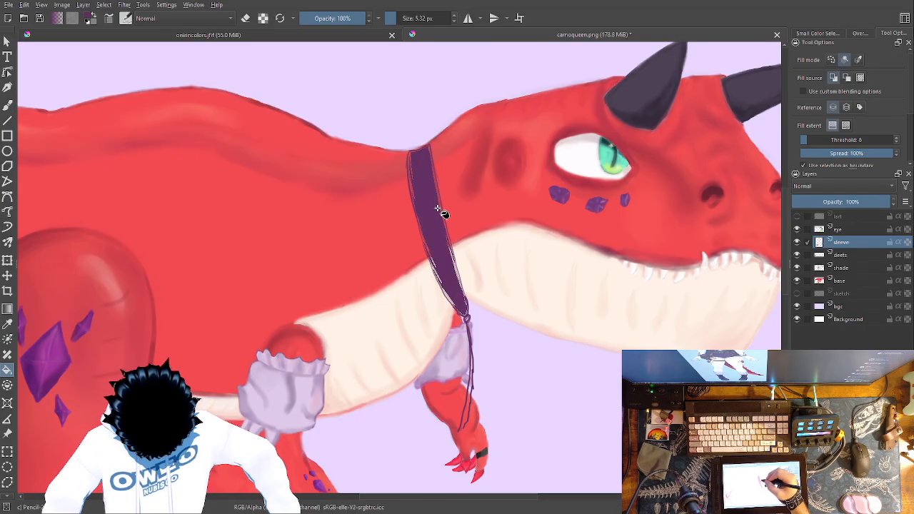
Choose the Wet Paint Details brush and sample the lighter purple of the character's tie from the reference image.
right_click(407, 244)
click(387, 310)
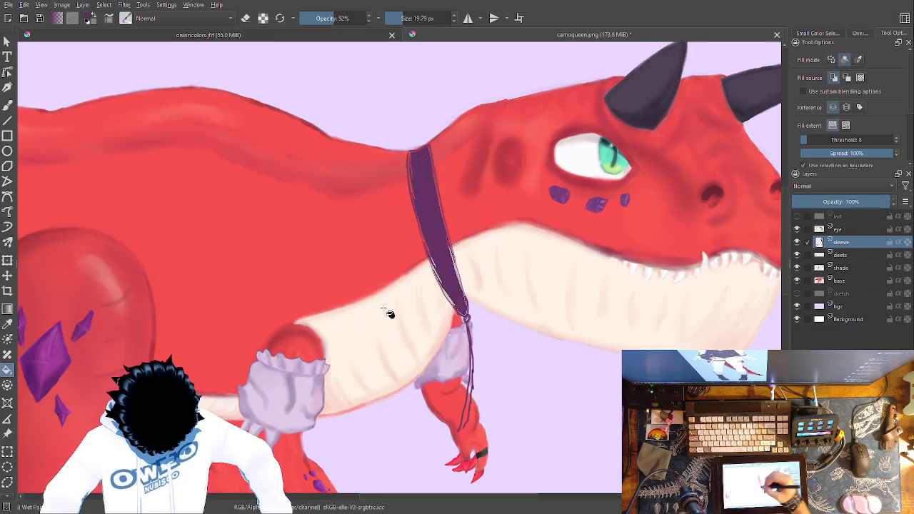
key(ctrl+plus)
key(ctrl+plus)
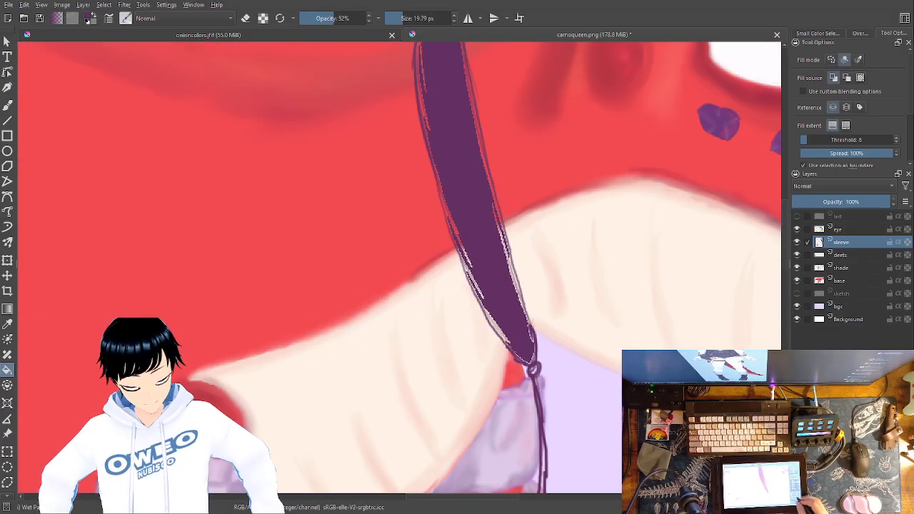
drag(614, 359, 594, 410)
click(377, 37)
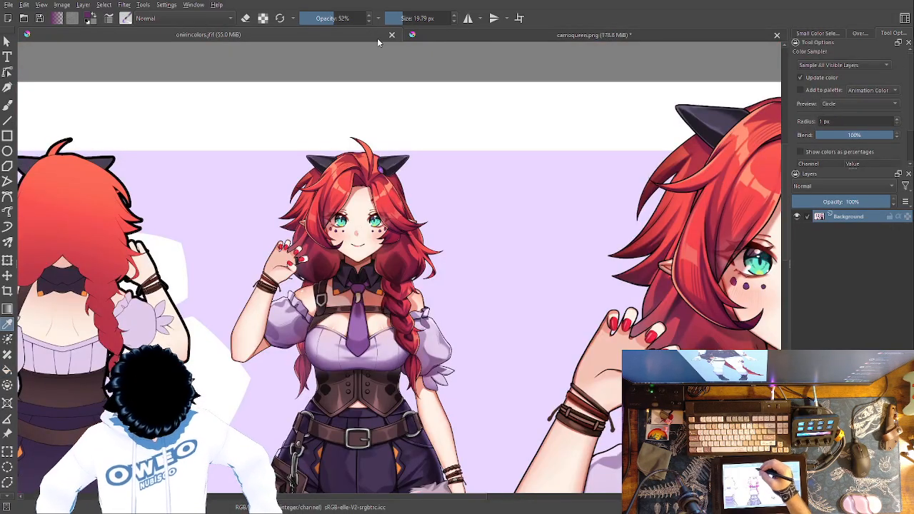
click(358, 323)
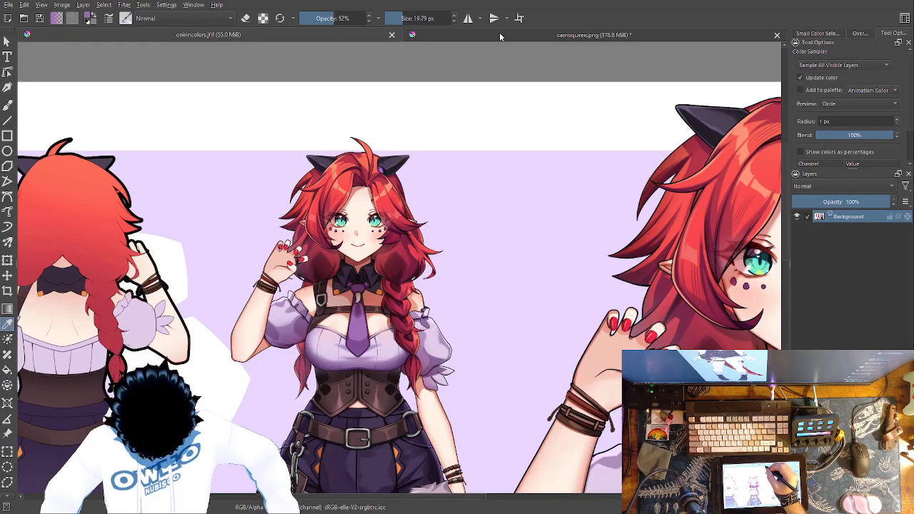
click(499, 34)
Paint the lighter purple along both long edges of the neck band, covering the unfilled gaps beside the outline.
key(f)
right_click(440, 202)
right_click(424, 210)
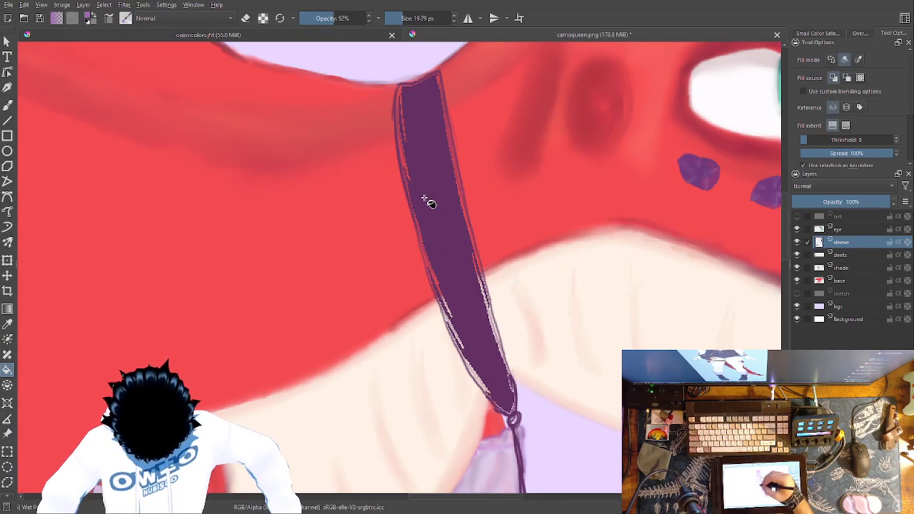
right_click(416, 126)
key(b)
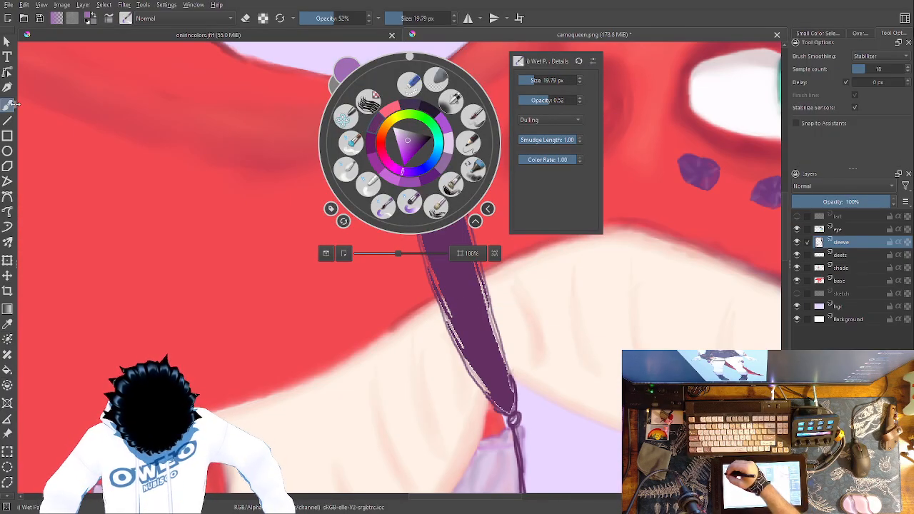
right_click(464, 293)
mouse_move(410, 104)
mouse_down()
mouse_move(417, 214)
mouse_move(416, 206)
mouse_up()
mouse_move(401, 90)
mouse_down()
mouse_move(416, 206)
mouse_move(412, 191)
mouse_move(458, 345)
mouse_up()
mouse_move(435, 270)
mouse_down()
mouse_move(468, 364)
mouse_move(500, 402)
mouse_up()
drag(471, 361, 499, 402)
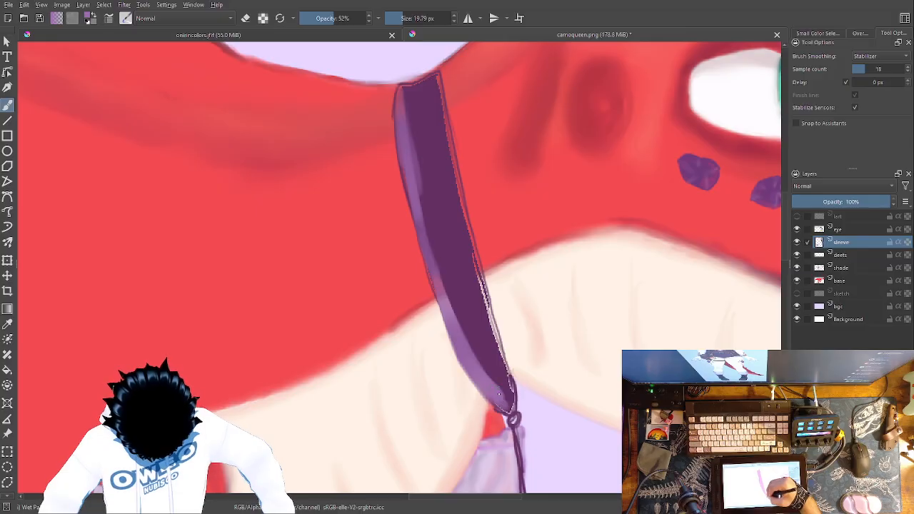
drag(438, 86, 512, 407)
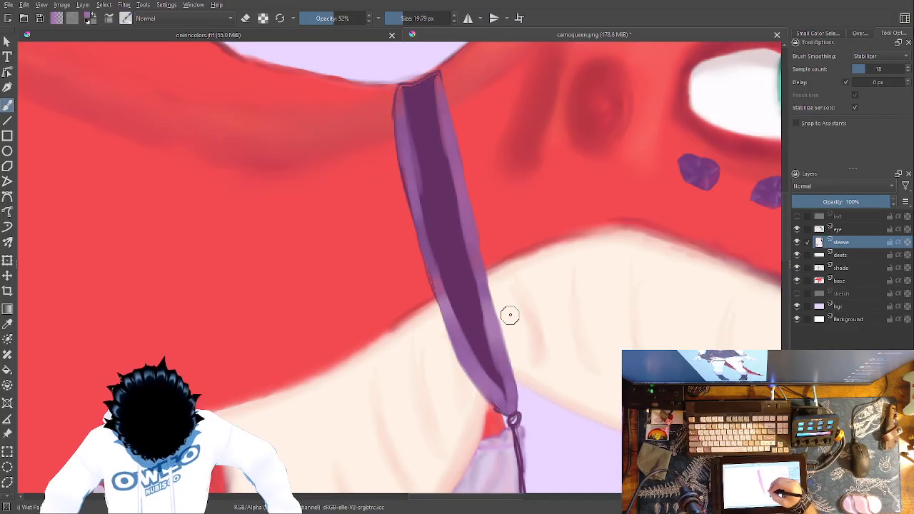
Paint the tie's knot and hanging tail in the lighter purple, down to the tip over the far arm.
scroll(560, 236, down, 2)
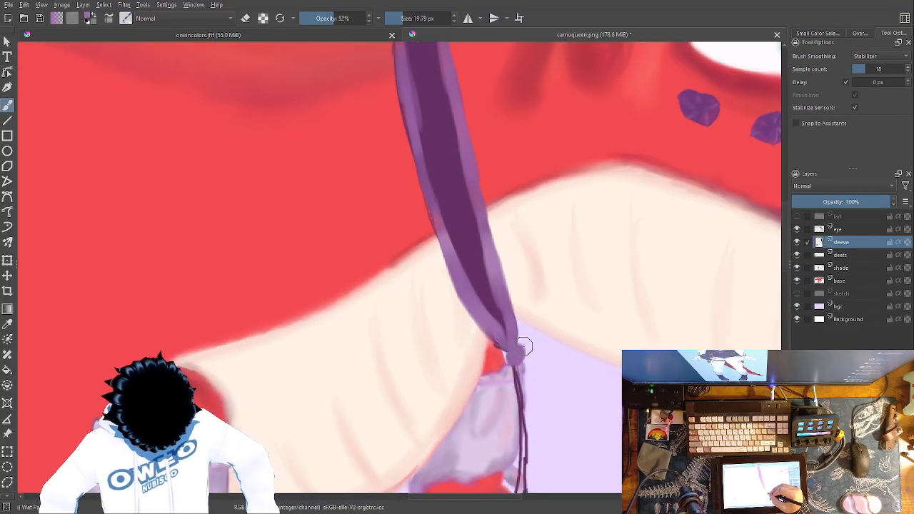
drag(518, 361, 514, 457)
scroll(547, 267, down, 5)
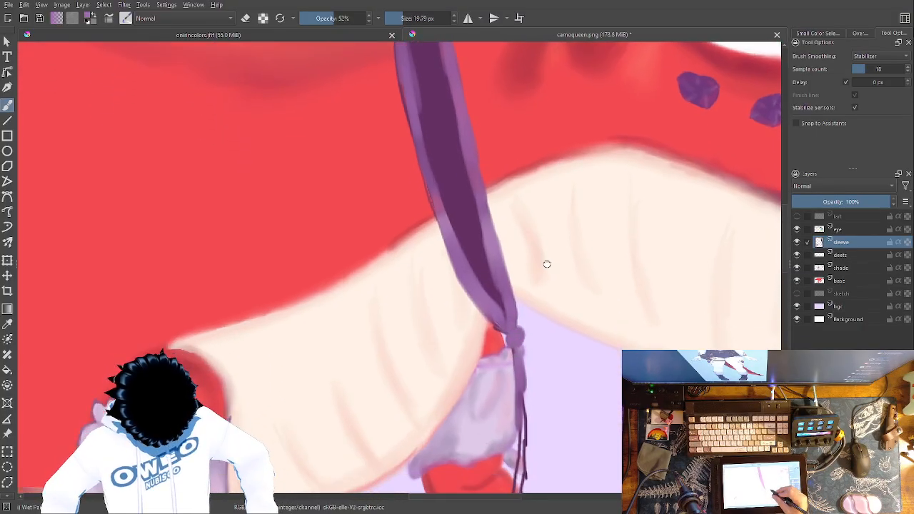
mouse_move(520, 277)
mouse_down()
mouse_move(509, 325)
mouse_move(511, 260)
mouse_move(504, 357)
mouse_up()
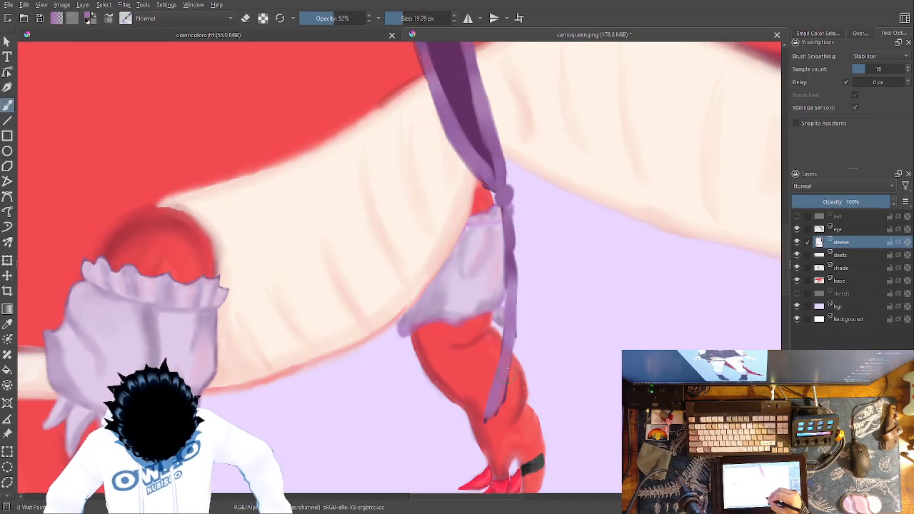
Add lighter purple strokes through the dark middle of the neck band.
scroll(481, 126, up, 2)
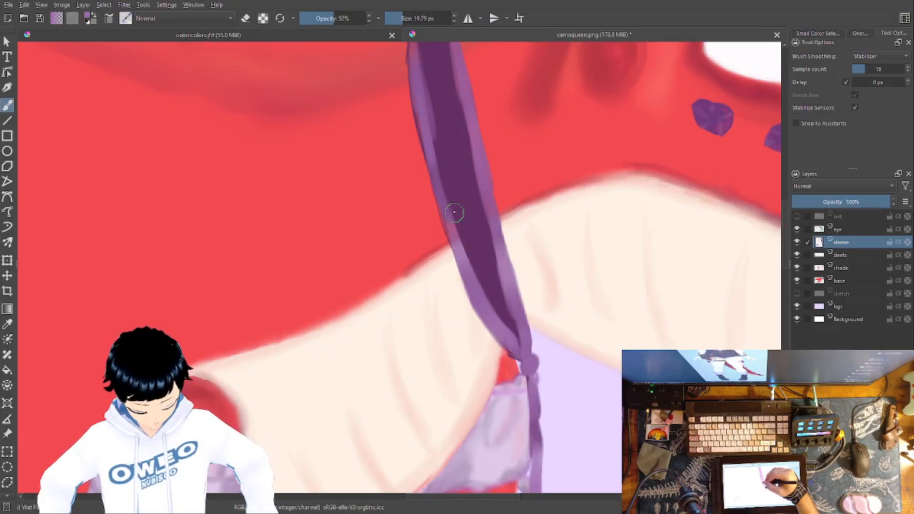
mouse_move(453, 224)
mouse_down()
mouse_move(511, 335)
mouse_move(485, 245)
mouse_move(493, 183)
mouse_move(501, 347)
mouse_up()
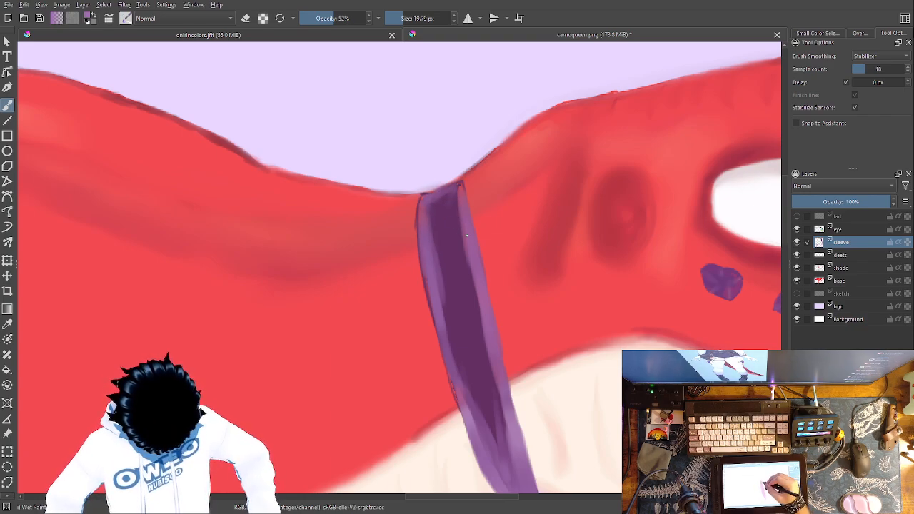
mouse_move(465, 254)
mouse_down()
mouse_move(444, 315)
mouse_move(466, 285)
mouse_move(463, 378)
mouse_move(471, 313)
mouse_move(484, 374)
mouse_move(472, 326)
mouse_up()
Sample the dark purple near the knot of the reference tie and shade the neck band's edges and folds with it.
right_click(455, 308)
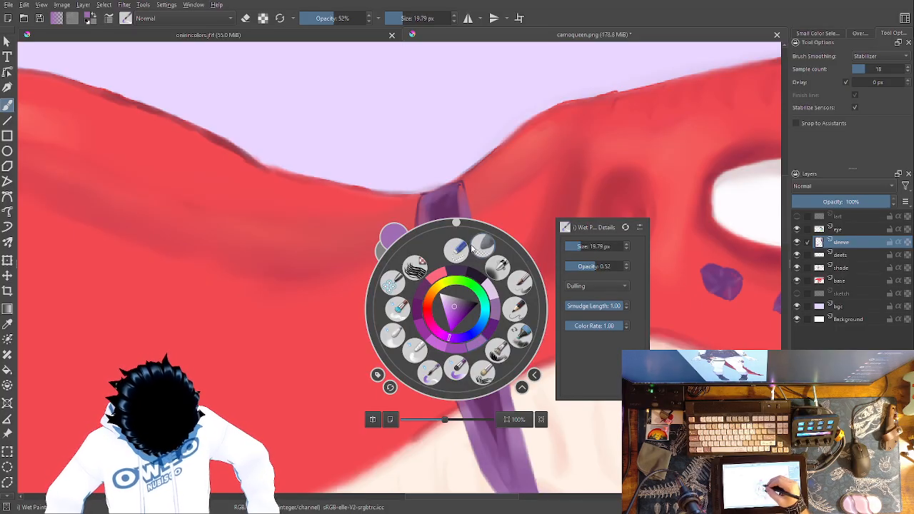
click(315, 36)
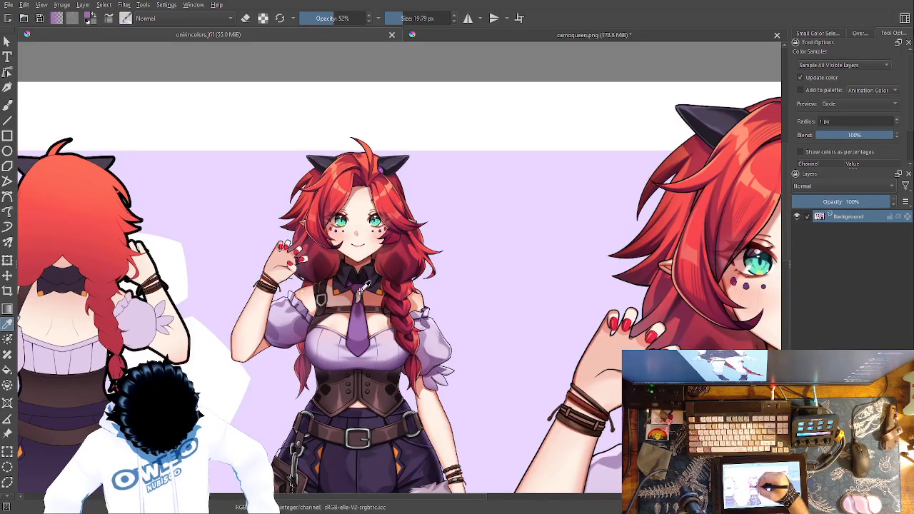
click(360, 285)
click(459, 35)
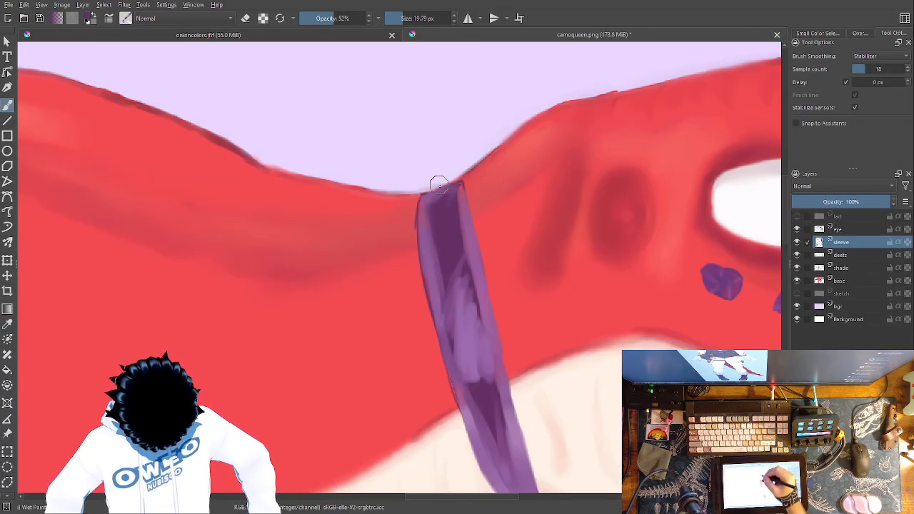
mouse_move(422, 227)
mouse_down()
mouse_move(421, 252)
mouse_move(419, 220)
mouse_move(427, 279)
mouse_up()
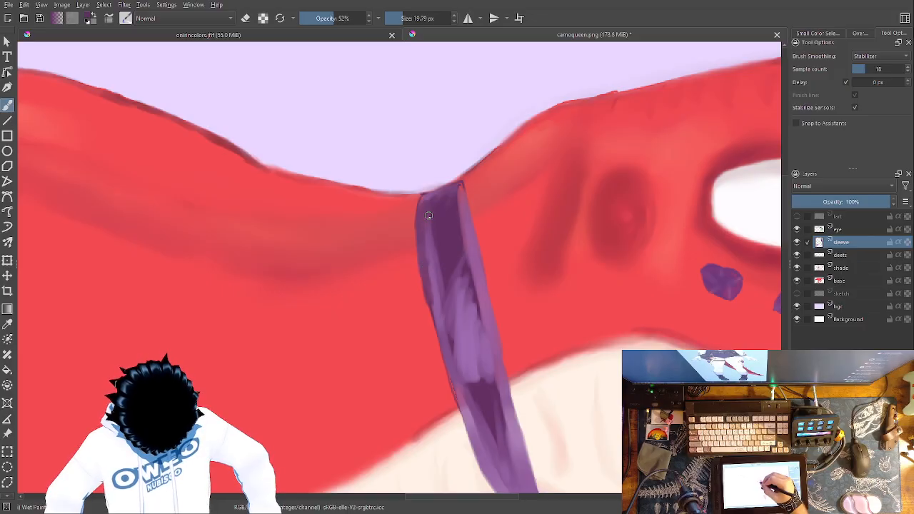
mouse_move(460, 214)
mouse_down()
mouse_move(462, 200)
mouse_move(462, 208)
mouse_move(436, 196)
mouse_move(434, 260)
mouse_up()
drag(541, 227, 465, 3)
drag(412, 225, 424, 251)
mouse_move(400, 211)
mouse_down()
mouse_move(378, 163)
mouse_move(410, 224)
mouse_move(424, 170)
mouse_move(439, 218)
mouse_move(430, 263)
mouse_move(463, 304)
mouse_move(460, 271)
mouse_move(457, 294)
mouse_move(417, 256)
mouse_move(455, 301)
mouse_up()
Shade the tie's knot and the length of its hanging tail in dark purple, consulting the reference tie.
drag(536, 175, 558, 61)
mouse_move(489, 248)
mouse_down()
mouse_move(485, 210)
mouse_move(487, 288)
mouse_move(463, 409)
mouse_up()
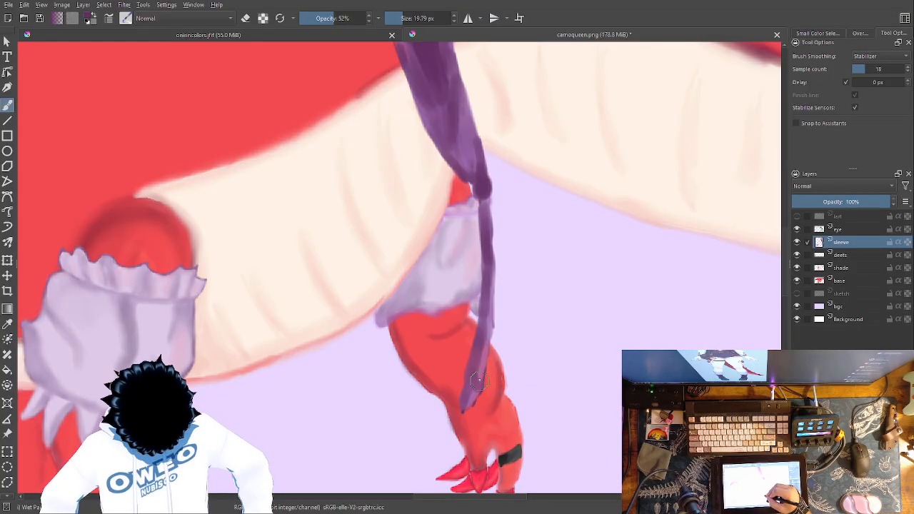
drag(480, 385, 486, 207)
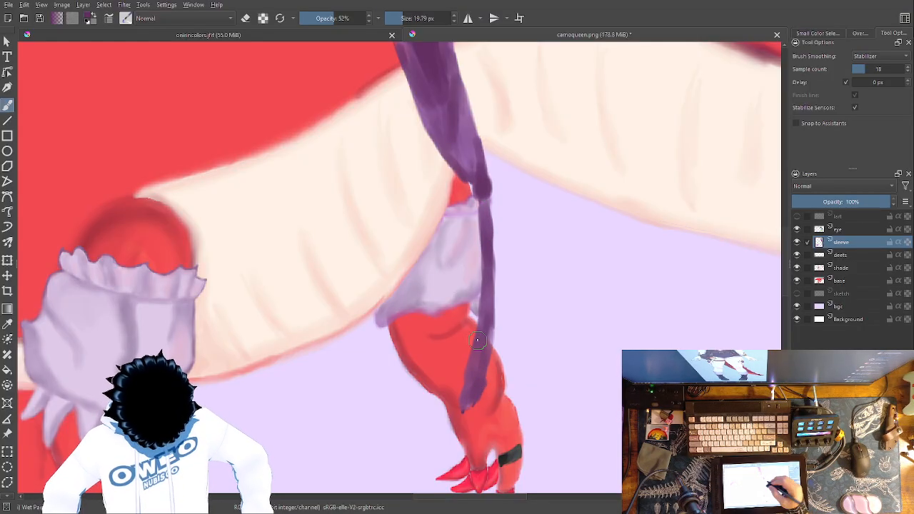
right_click(492, 268)
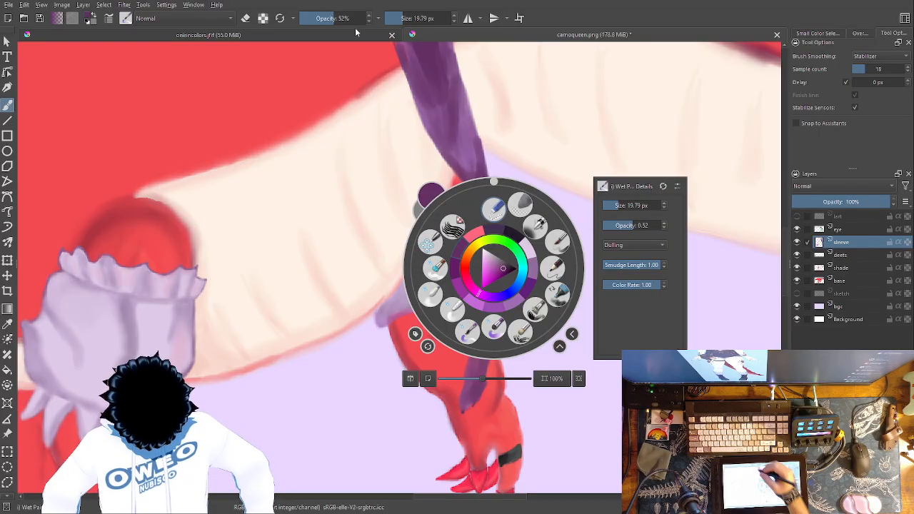
key(ctrl+Tab)
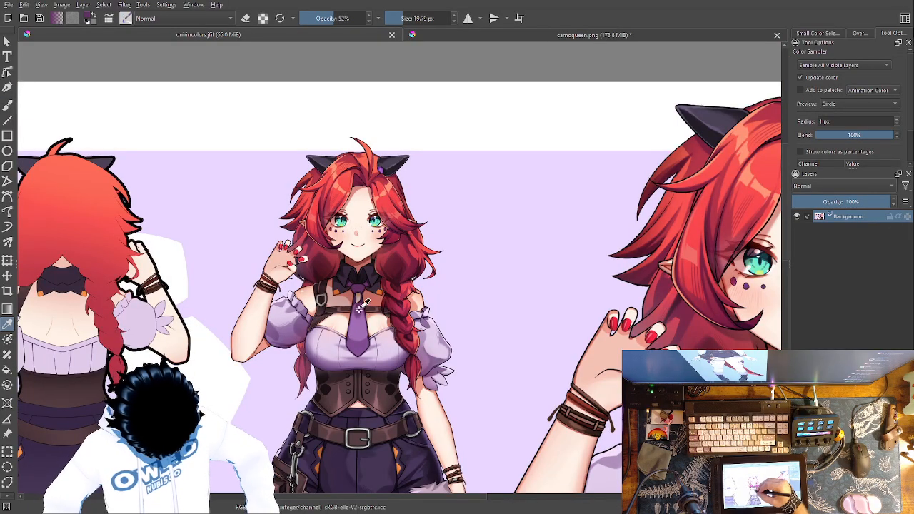
key(ctrl+Tab)
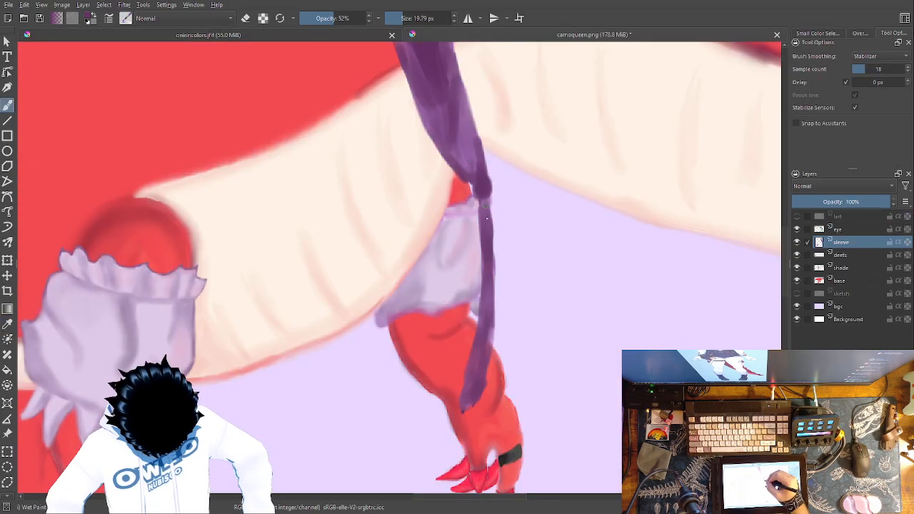
mouse_move(489, 242)
mouse_down()
mouse_move(485, 346)
mouse_move(467, 386)
mouse_up()
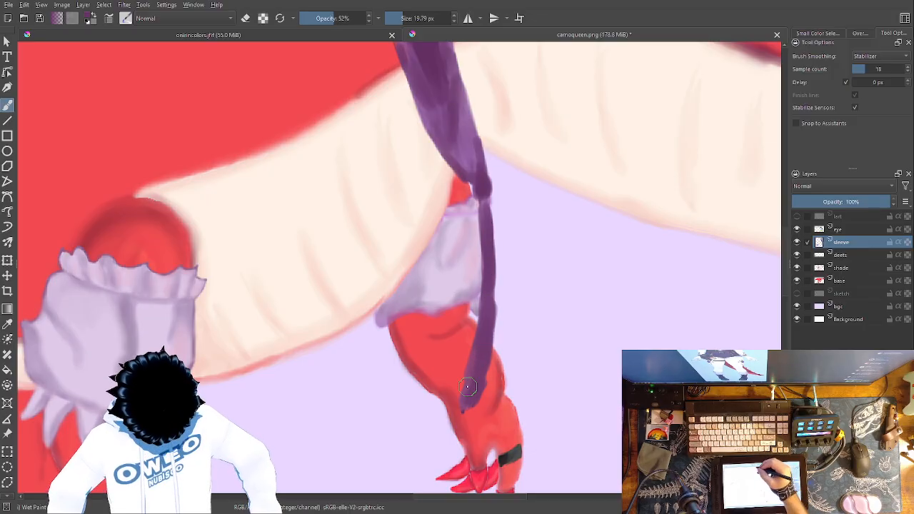
Sample a lighter purple from the reference tie and paint a highlight along the lower part of the hanging tail.
key(ctrl+Tab)
key(p)
click(364, 309)
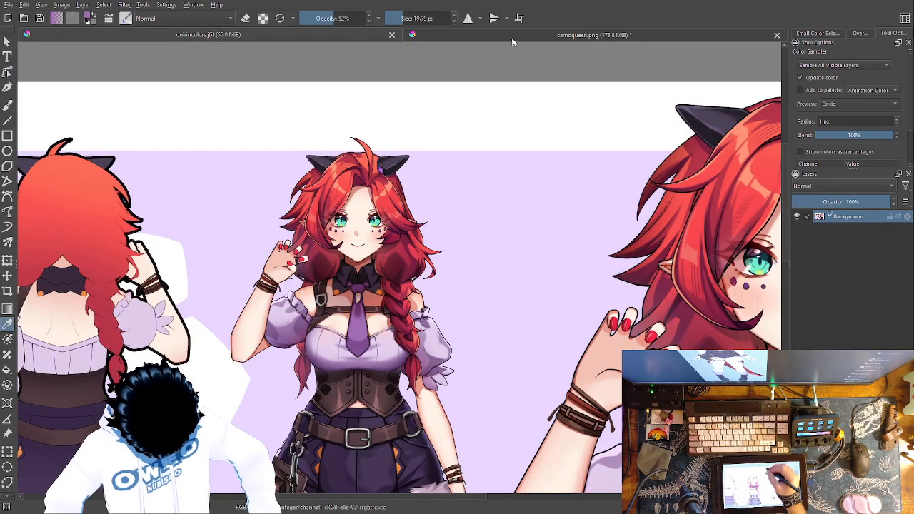
key(ctrl+Tab)
key(b)
drag(491, 274, 476, 397)
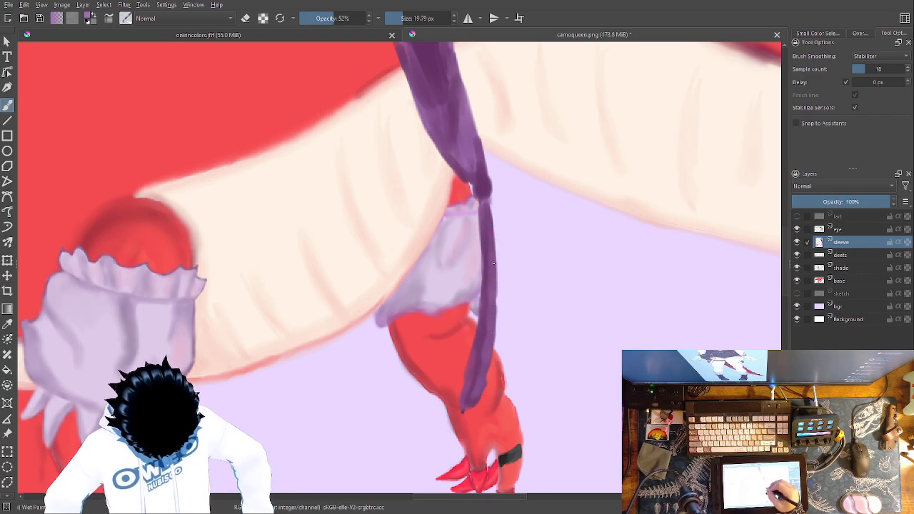
Blend the shading on the tail's tip and the neck band with the Blender Blur brush.
right_click(467, 167)
click(445, 179)
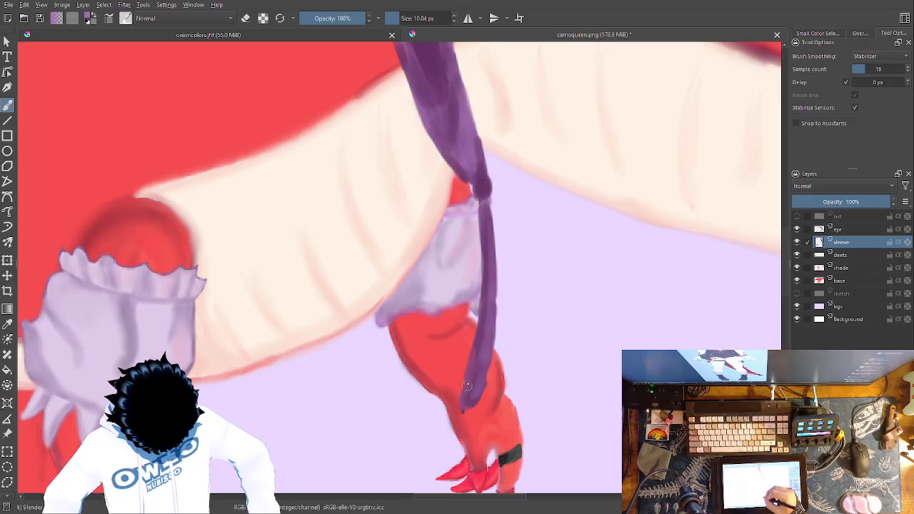
drag(471, 388, 461, 414)
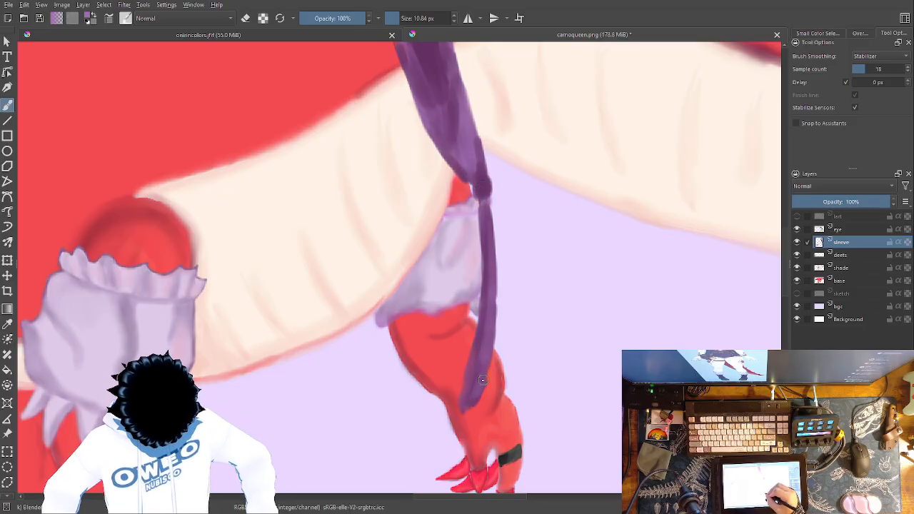
mouse_move(556, 289)
mouse_down()
mouse_move(565, 312)
mouse_move(539, 448)
mouse_up()
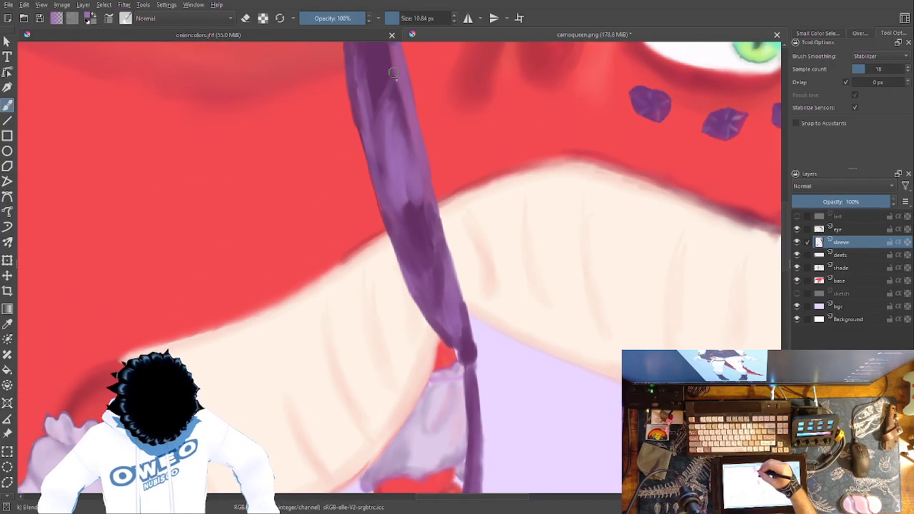
mouse_move(434, 246)
mouse_down()
mouse_move(431, 203)
mouse_move(429, 245)
mouse_move(446, 331)
mouse_move(463, 340)
mouse_up()
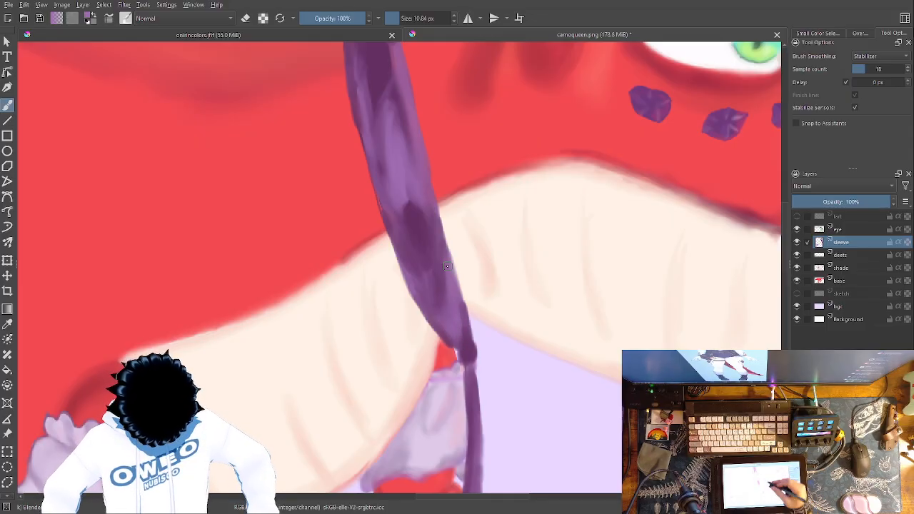
Blend the purple shading along the whole neck band with the Blender Blur brush at a size of 27.89 px.
drag(447, 266, 547, 374)
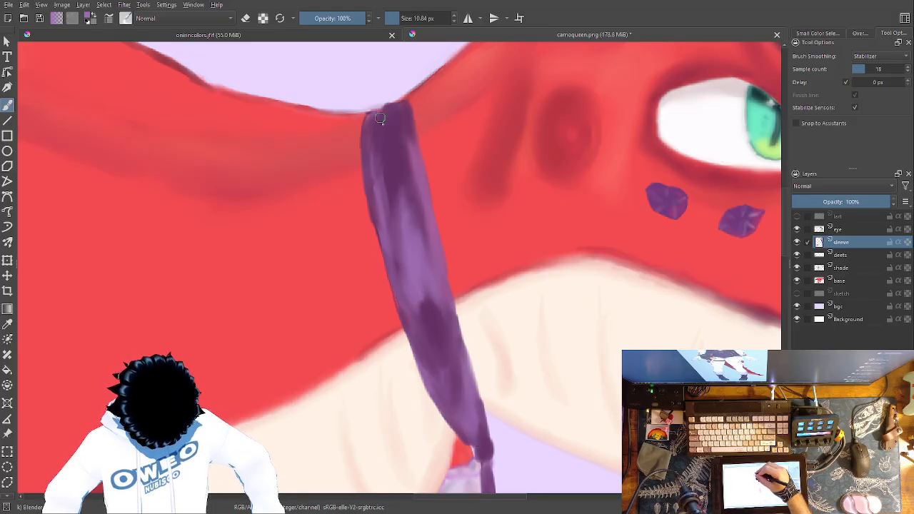
right_click(445, 207)
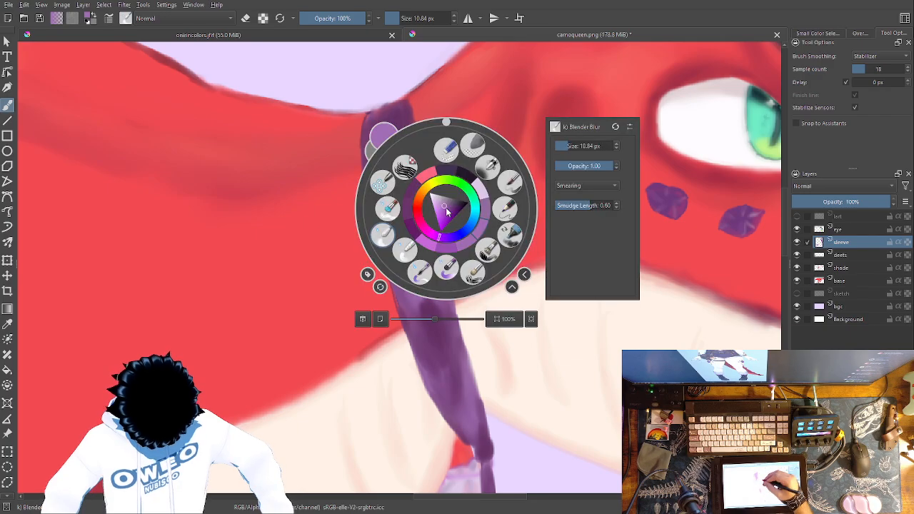
drag(592, 145, 605, 146)
click(575, 100)
mouse_move(379, 125)
mouse_down()
mouse_move(388, 231)
mouse_move(380, 205)
mouse_move(386, 157)
mouse_move(418, 225)
mouse_move(438, 300)
mouse_move(413, 180)
mouse_move(454, 394)
mouse_move(433, 376)
mouse_move(447, 400)
mouse_move(471, 403)
mouse_move(475, 425)
mouse_up()
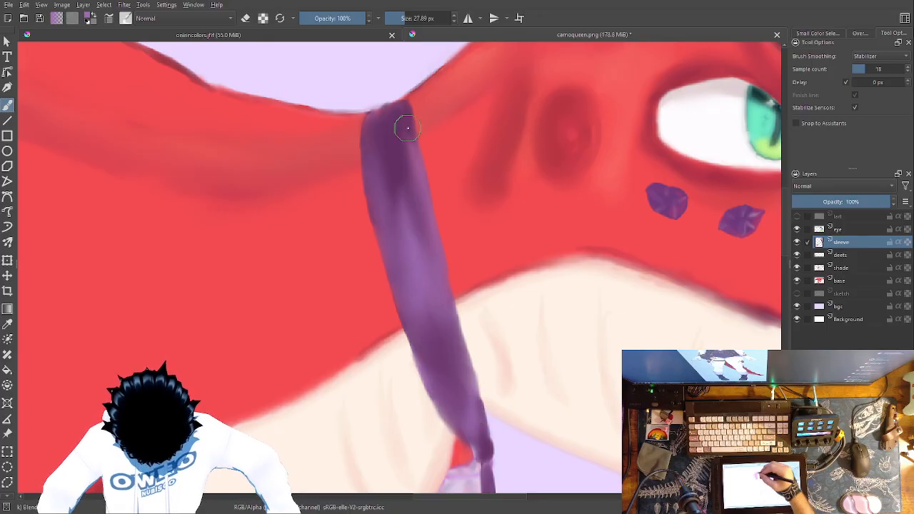
mouse_move(380, 125)
mouse_down()
mouse_move(397, 142)
mouse_move(387, 159)
mouse_move(419, 222)
mouse_move(434, 314)
mouse_move(476, 395)
mouse_up()
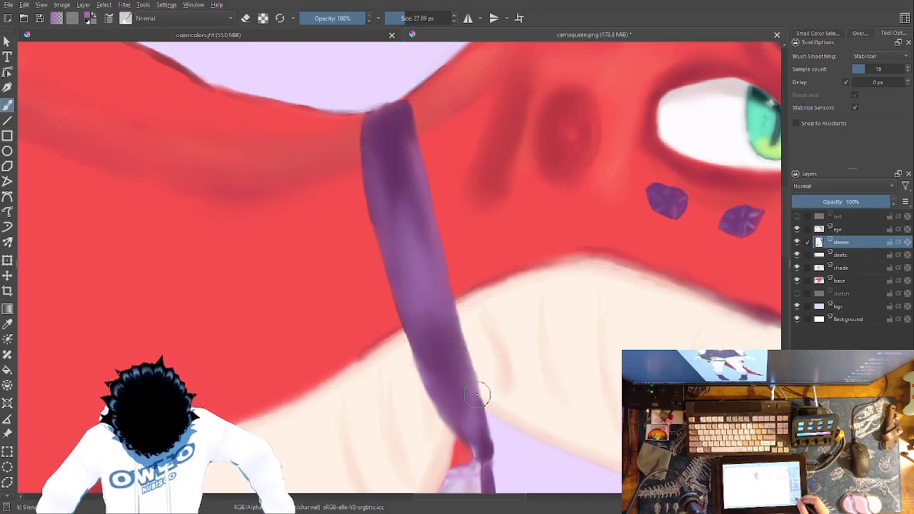
Examine the neck tie against the whole dinosaur, both at full view and close up.
key(ctrl+minus)
key(ctrl+minus)
key(ctrl+minus)
key(ctrl+minus)
key(ctrl+minus)
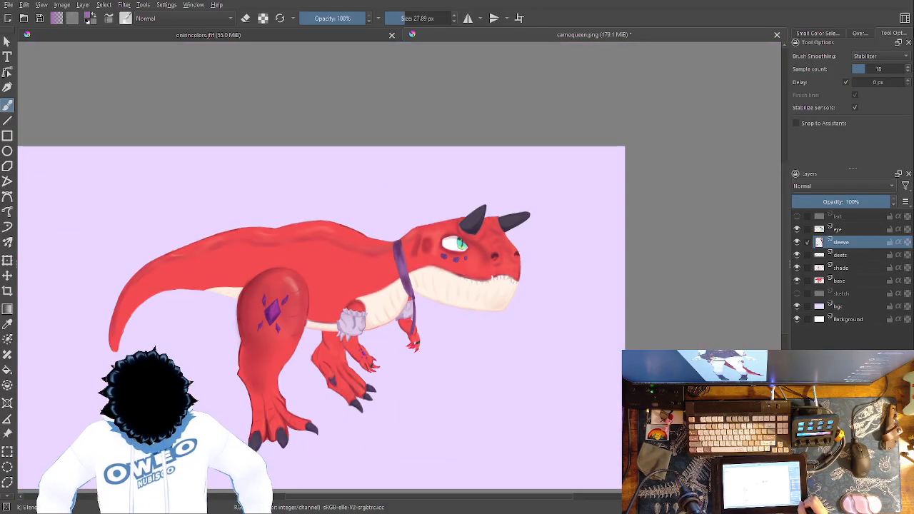
key(ctrl+plus)
key(ctrl+plus)
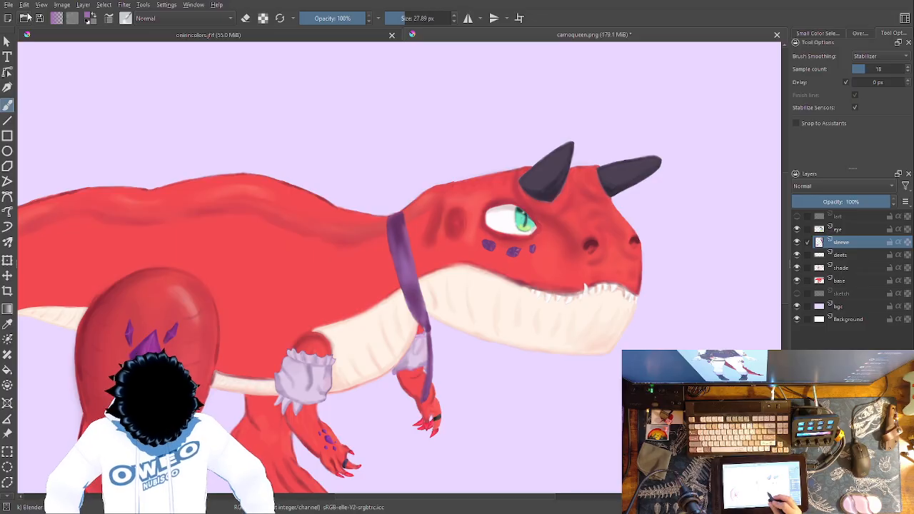
drag(437, 362, 512, 254)
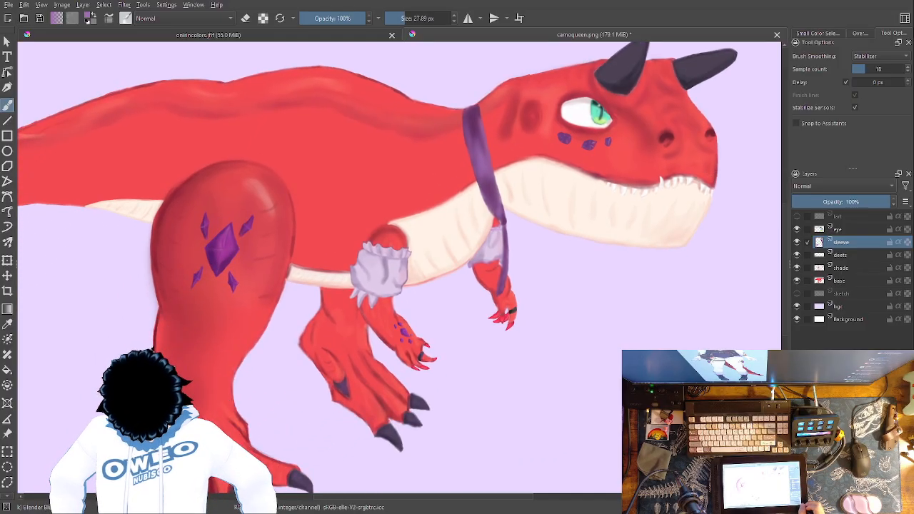
key(minus)
key(minus)
key(minus)
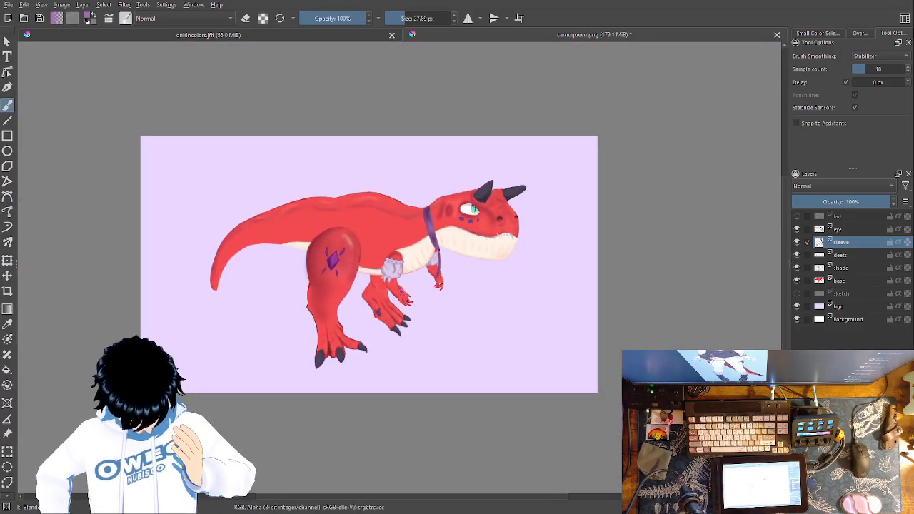
key(plus)
key(plus)
key(plus)
key(plus)
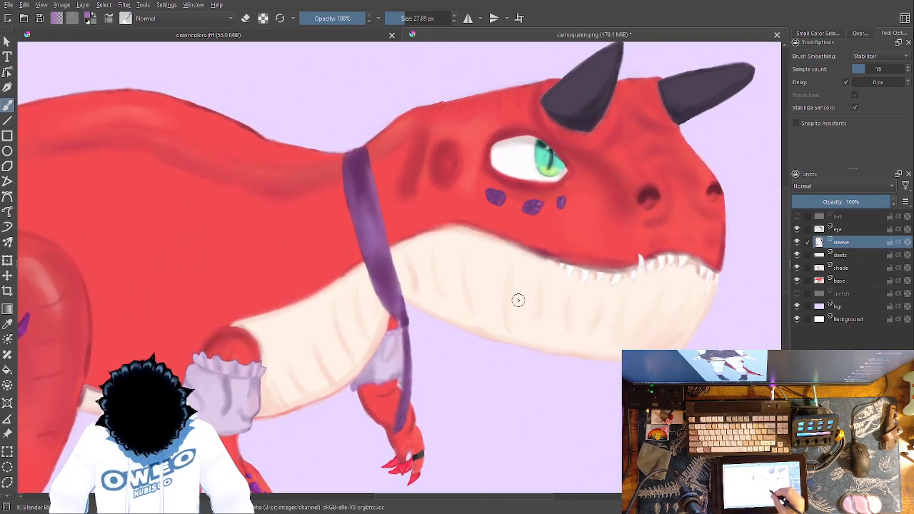
Sample dark purple from the reference tie and redefine the neck band's edges and folds with the Wet Paint Details brush.
right_click(509, 309)
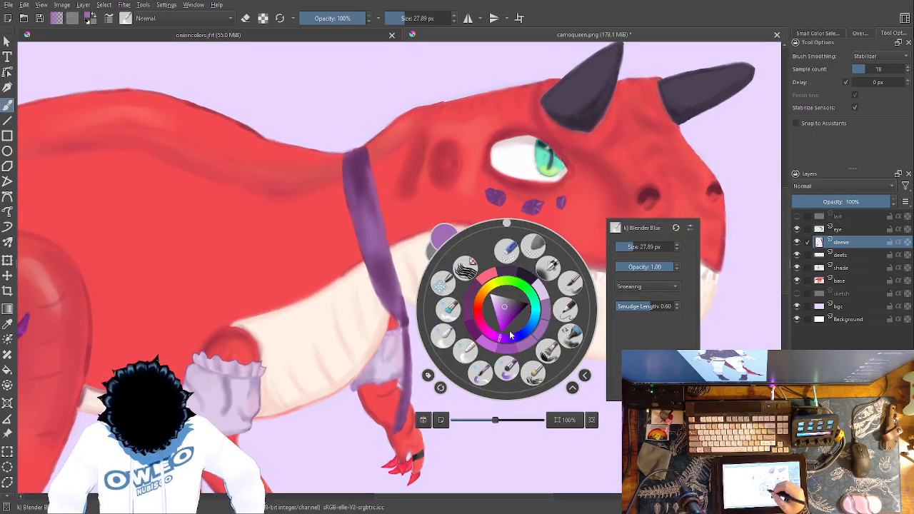
click(480, 373)
right_click(473, 340)
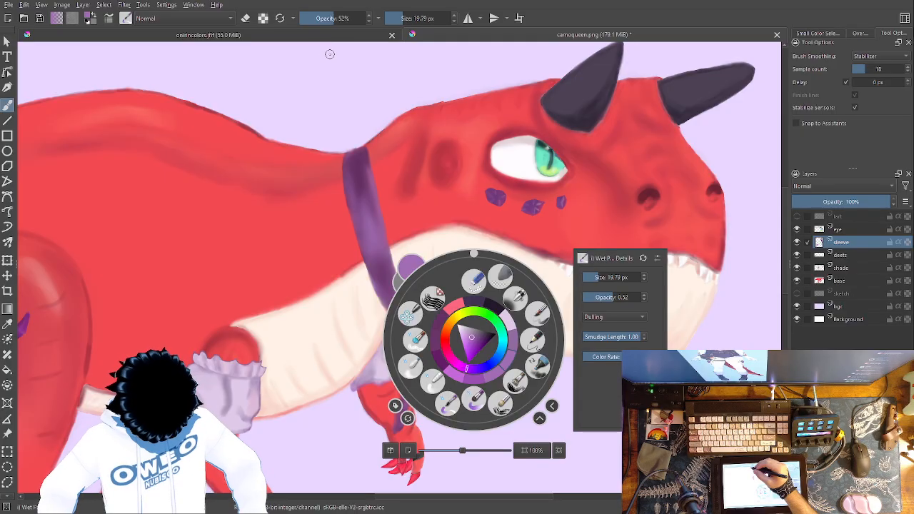
click(449, 403)
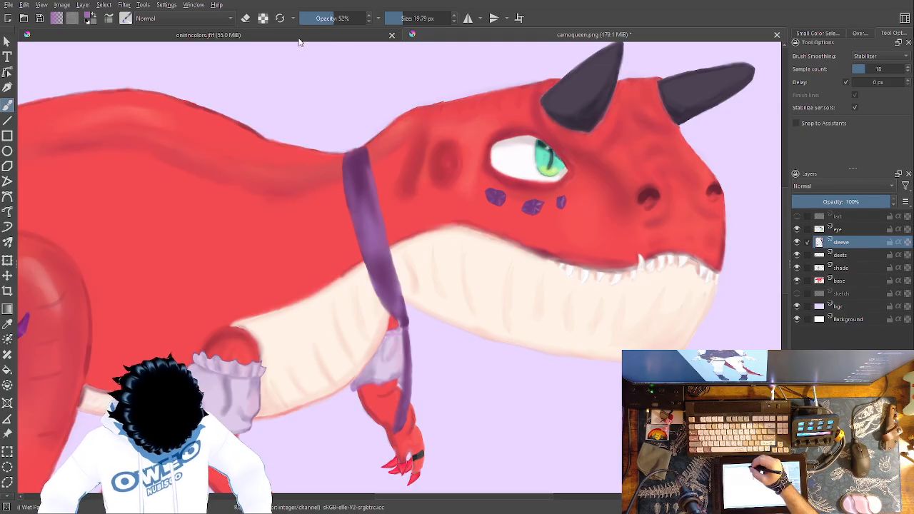
key(ctrl+Tab)
click(365, 282)
click(518, 36)
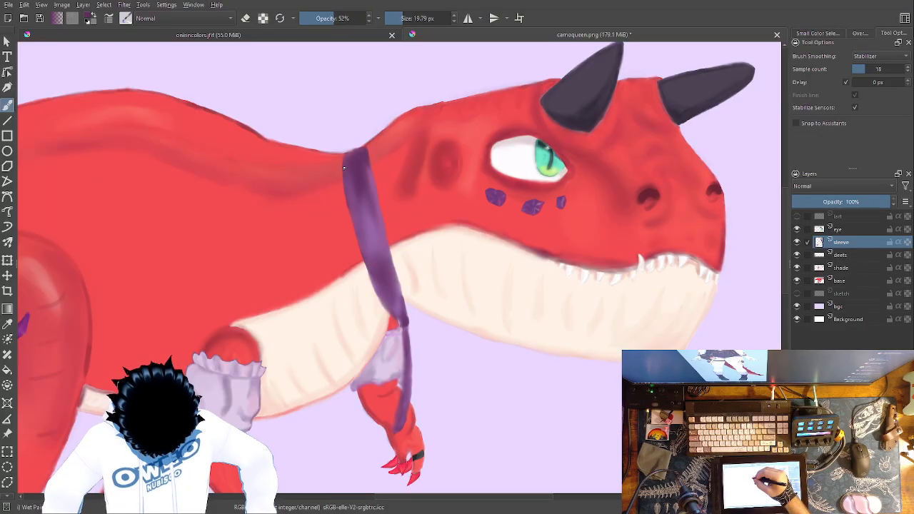
drag(350, 207, 389, 314)
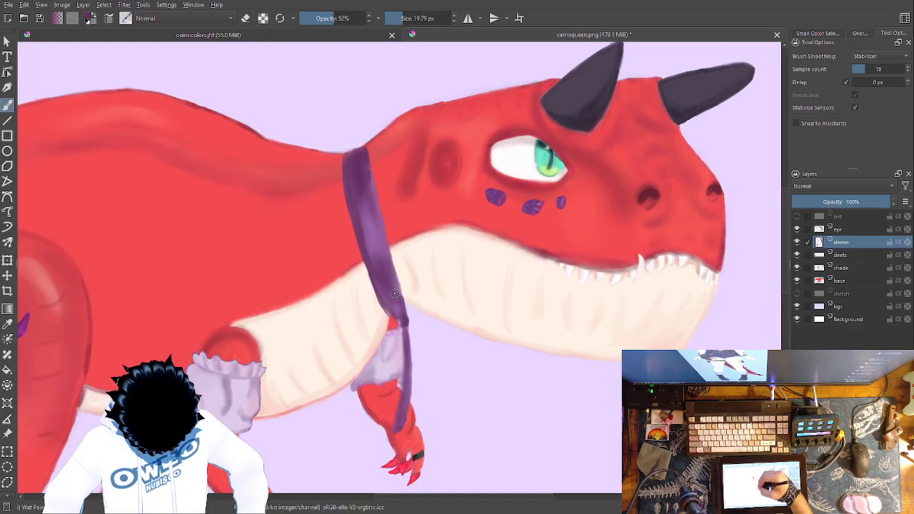
Choose a lighter purple from the recent colors and paint highlights on the neck band and hanging tail.
right_click(368, 153)
click(384, 156)
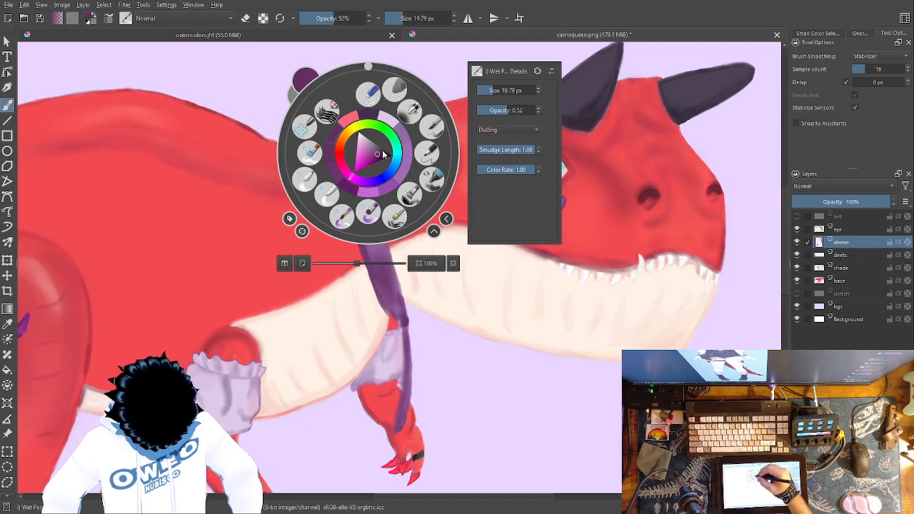
right_click(373, 194)
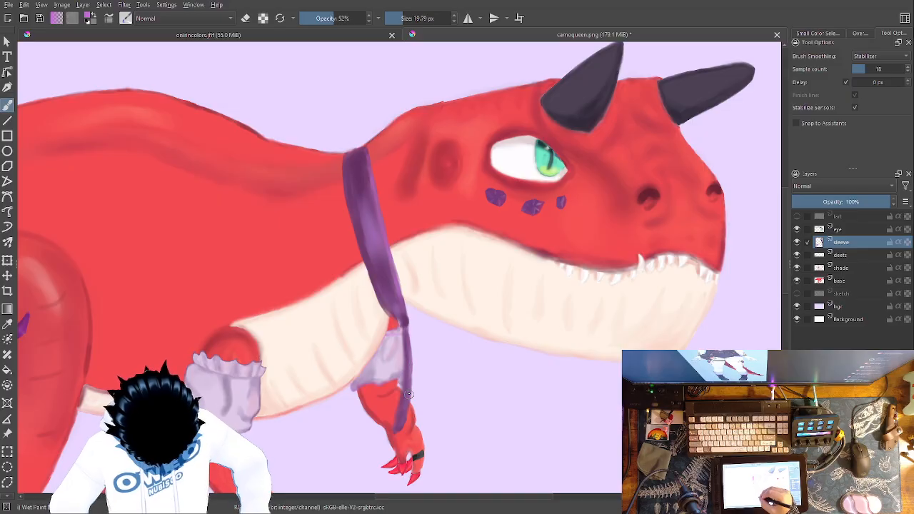
Check the whole painting and save camoqueen.png.
key(2)
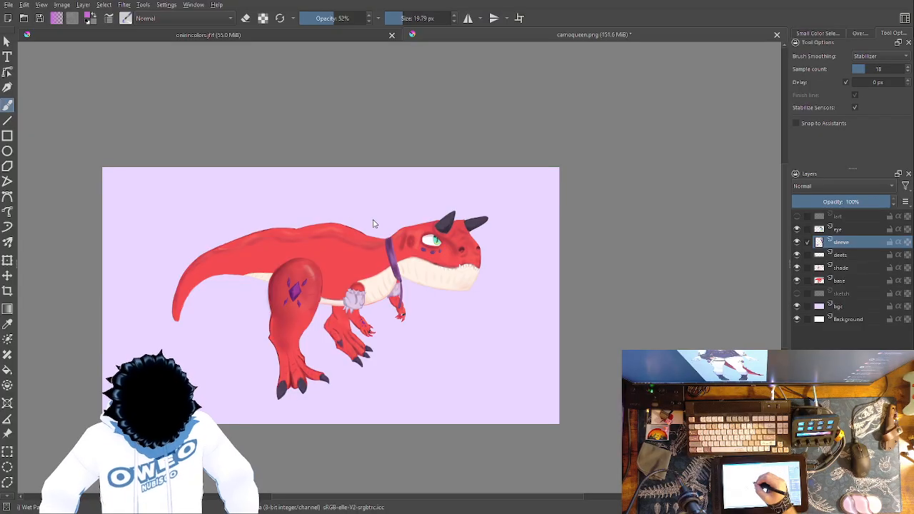
key(ctrl+s)
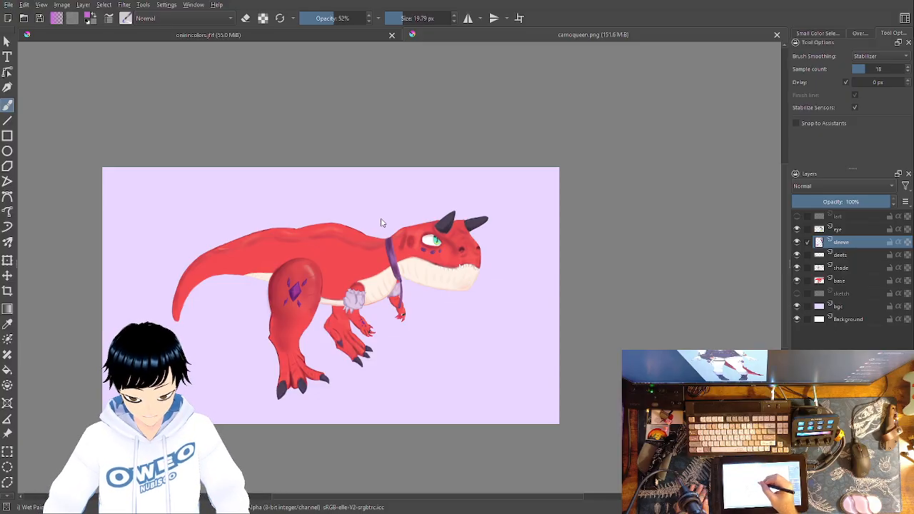
key(ctrl+s)
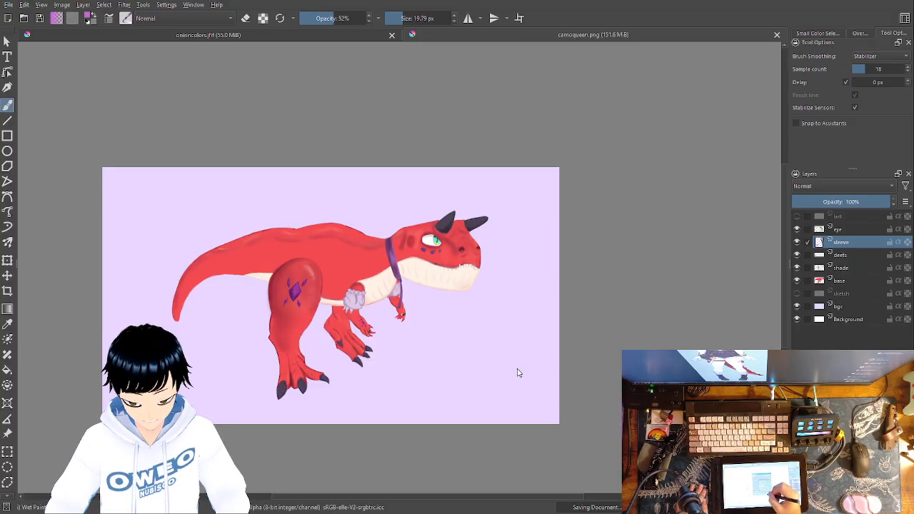